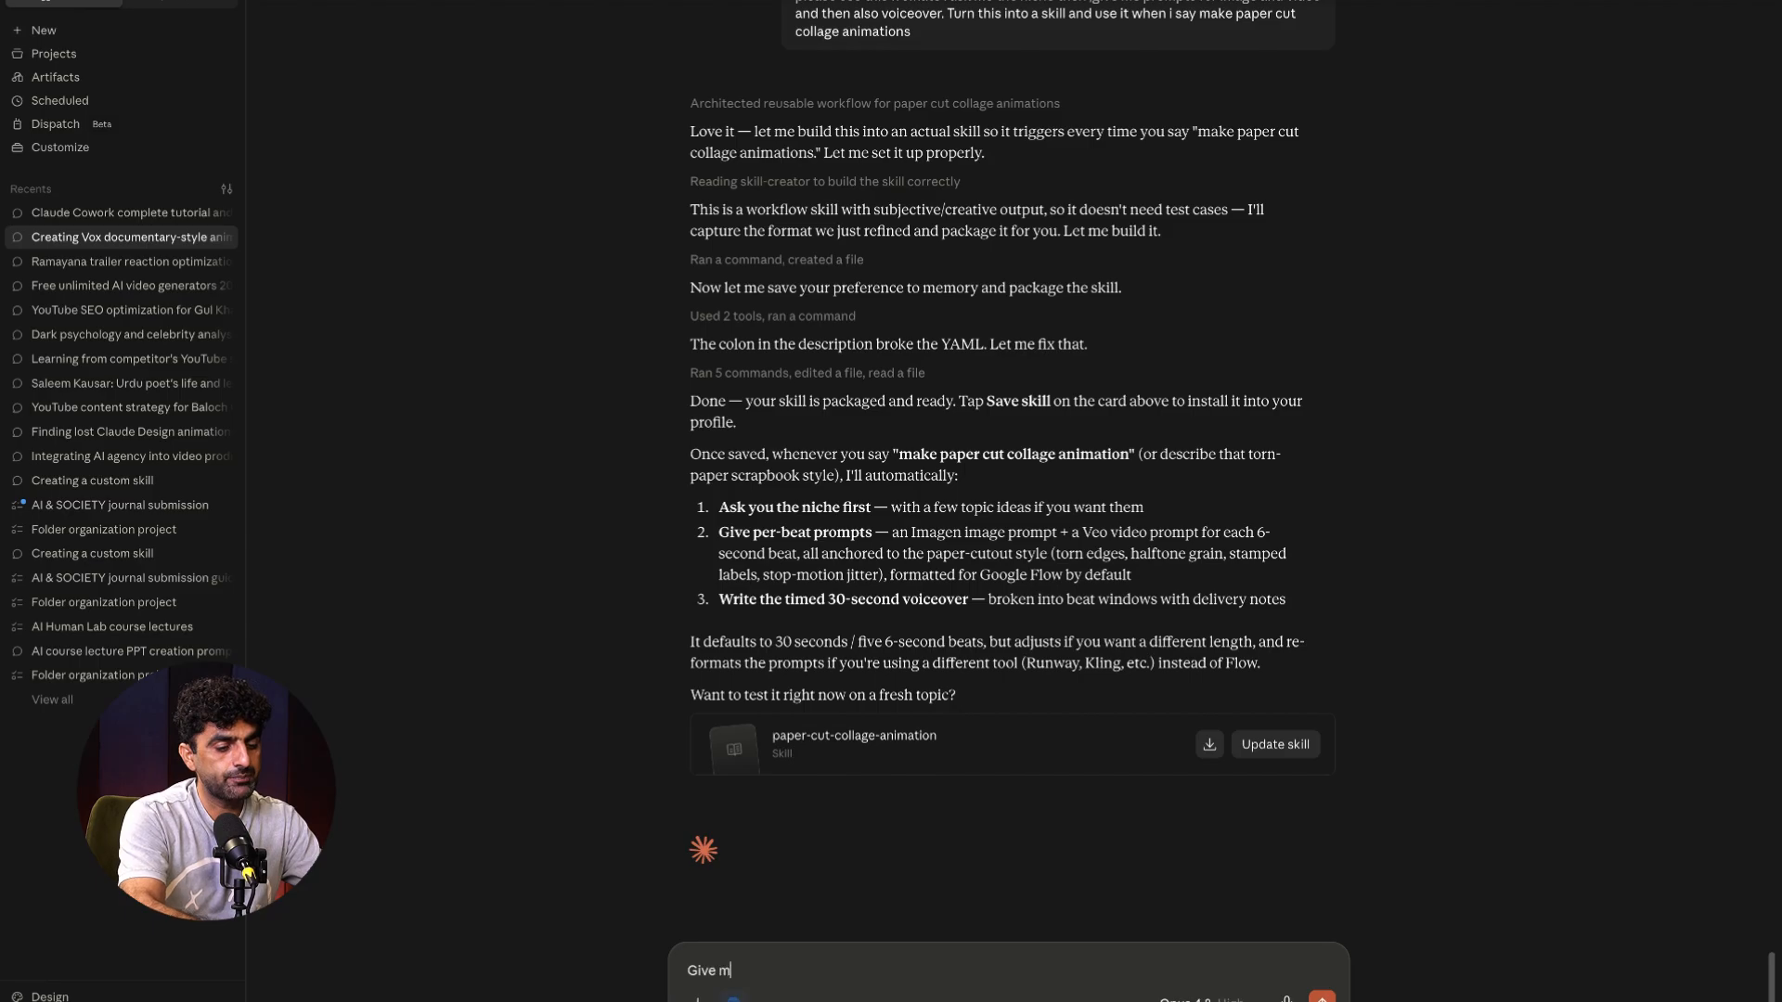
- Ask in the open chat for niche ideas for Vox documentary style videos
{"action": "type", "text": "e niche ideas of a vo"}
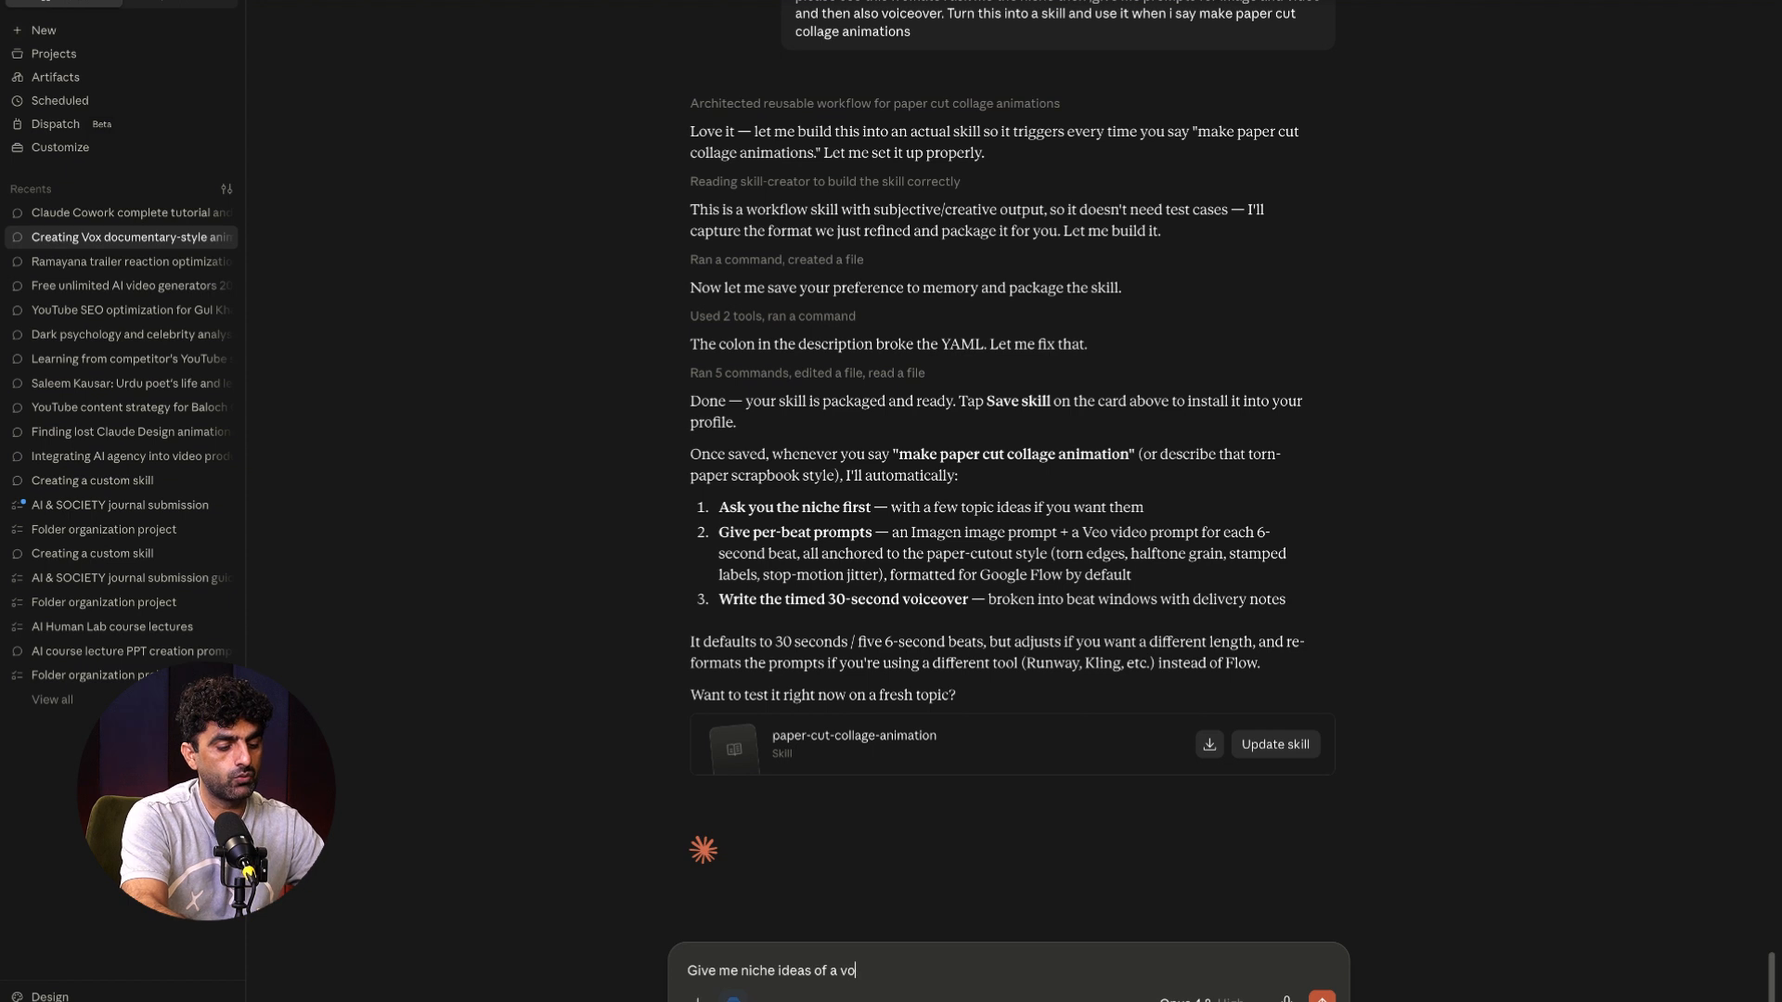
{"action": "type", "text": "x docu"}
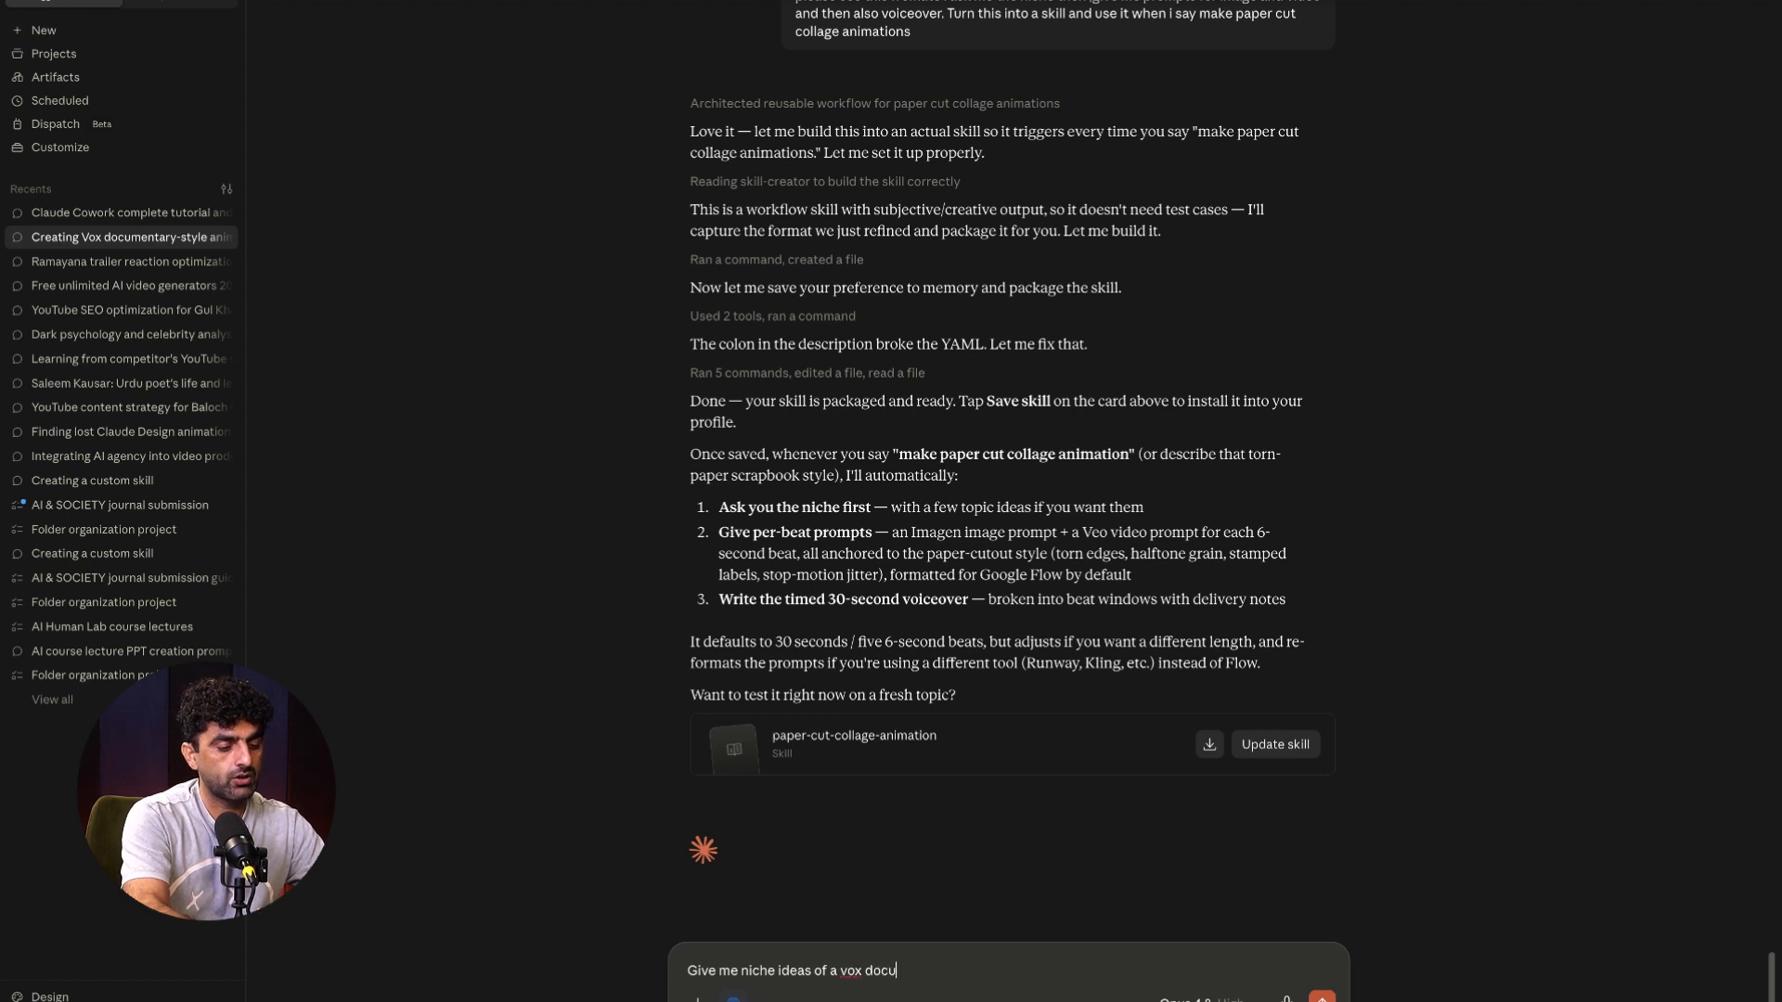
{"action": "type", "text": "mentary style videos"}
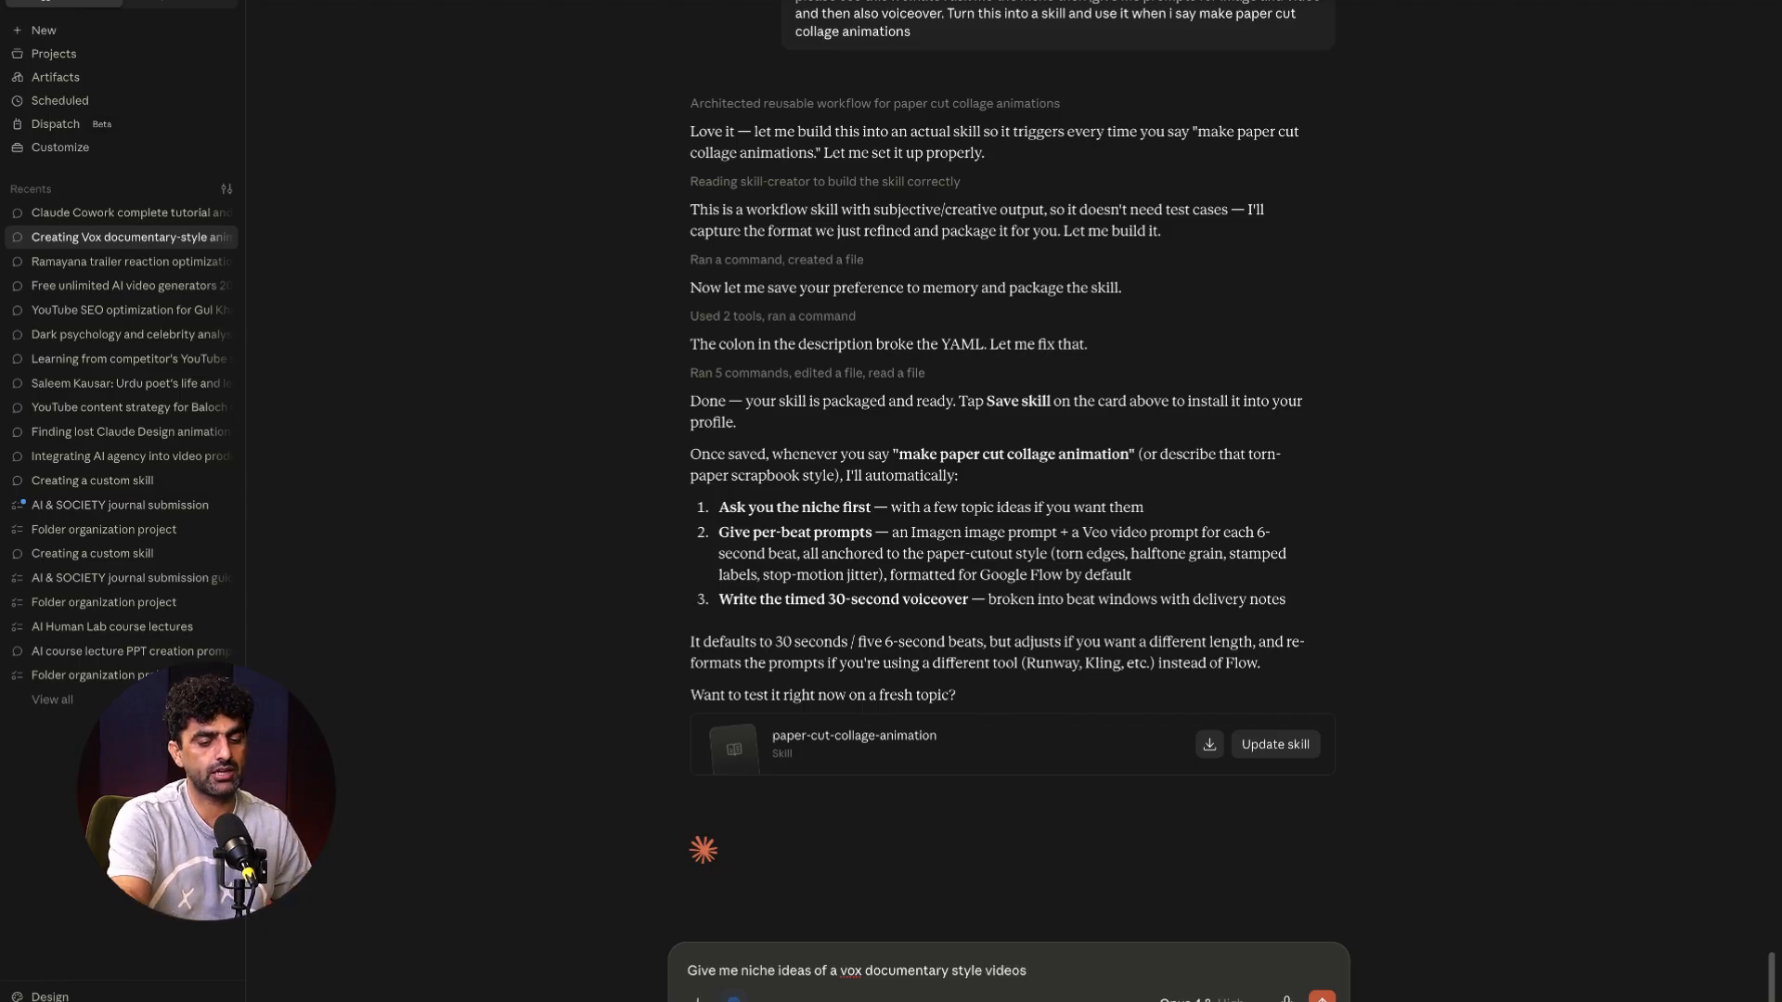
{"action": "key", "text": "Return"}
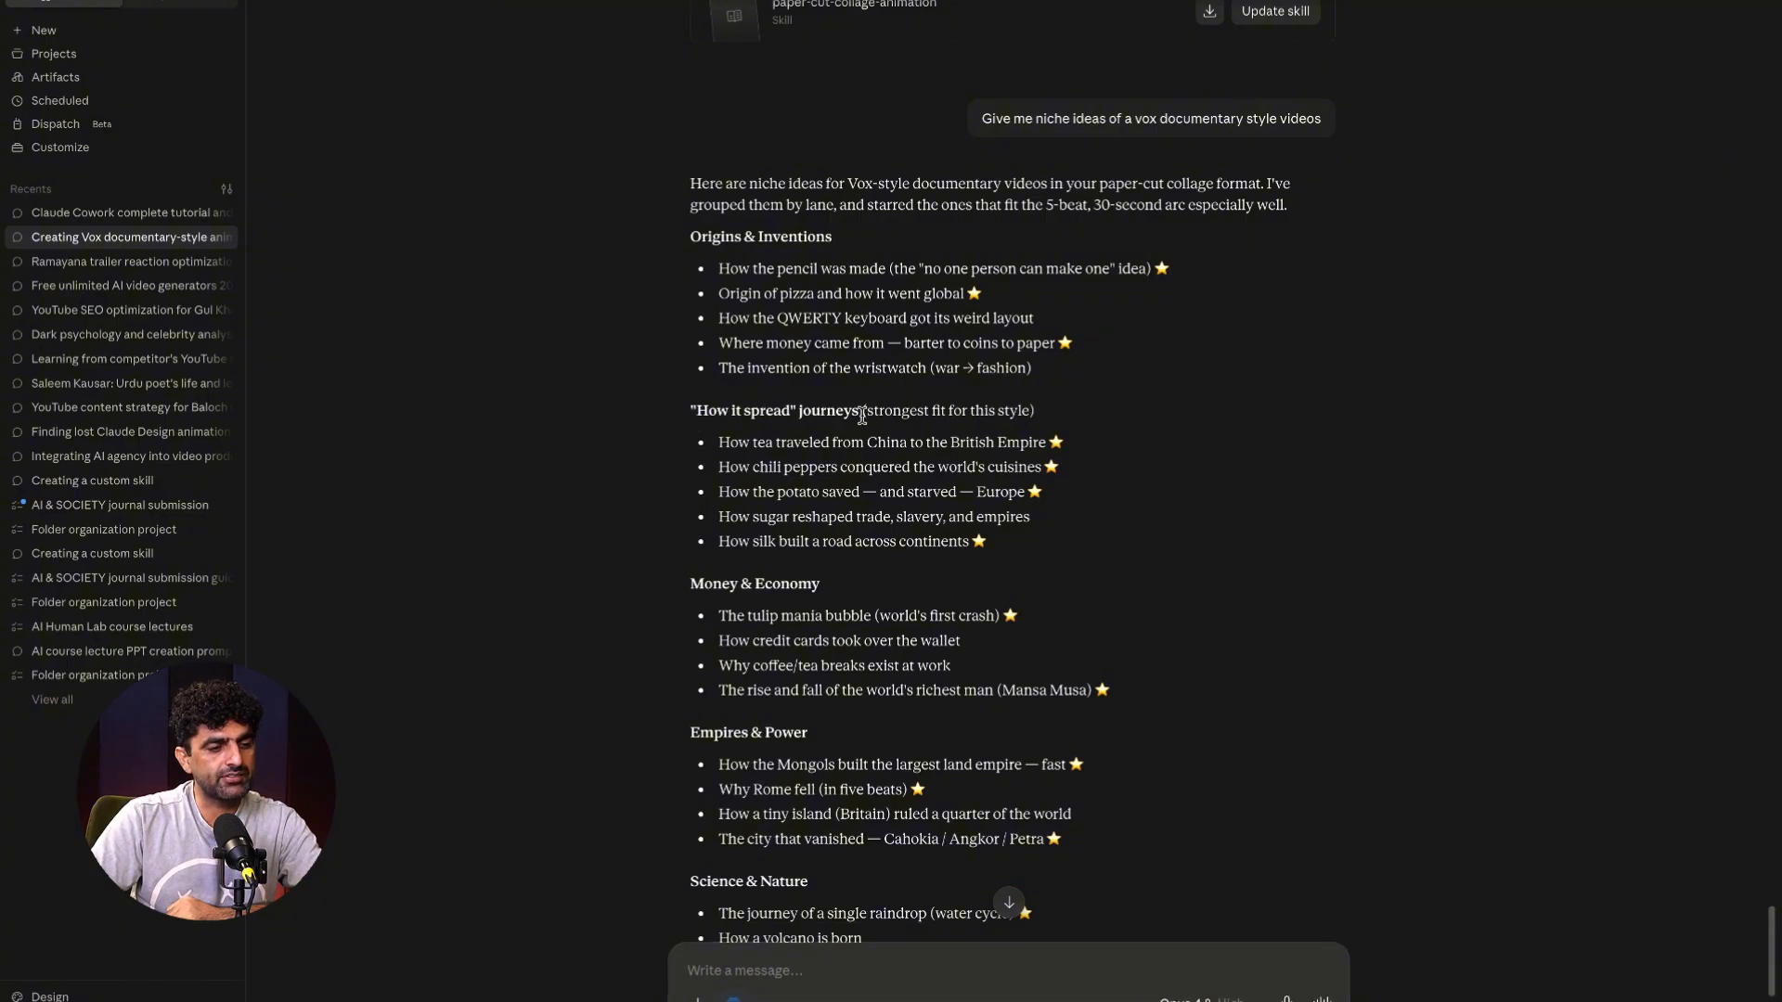
- Copy the starred idea "How tea traveled from China to the British Empire" from the suggestions and send it as the chosen topic
{"action": "scroll", "coordinate": [1162, 497], "scroll_direction": "down", "scroll_amount": 2}
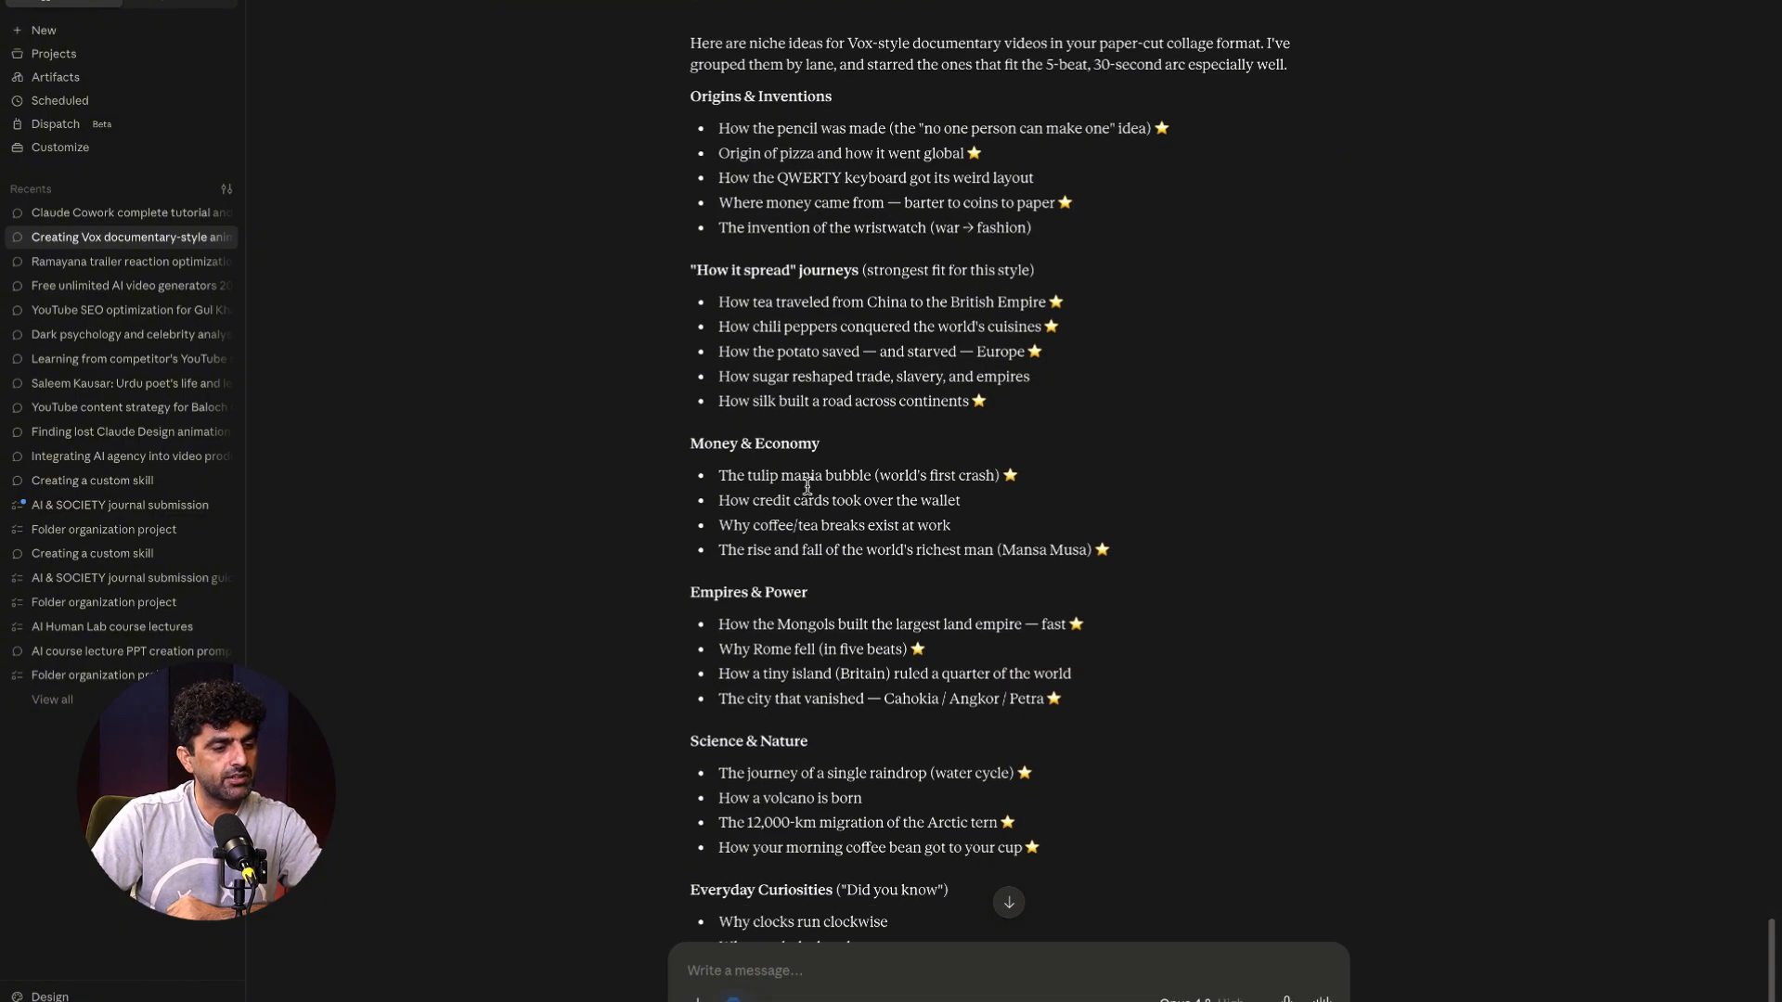
{"action": "scroll", "coordinate": [1166, 663], "scroll_direction": "down", "scroll_amount": 2}
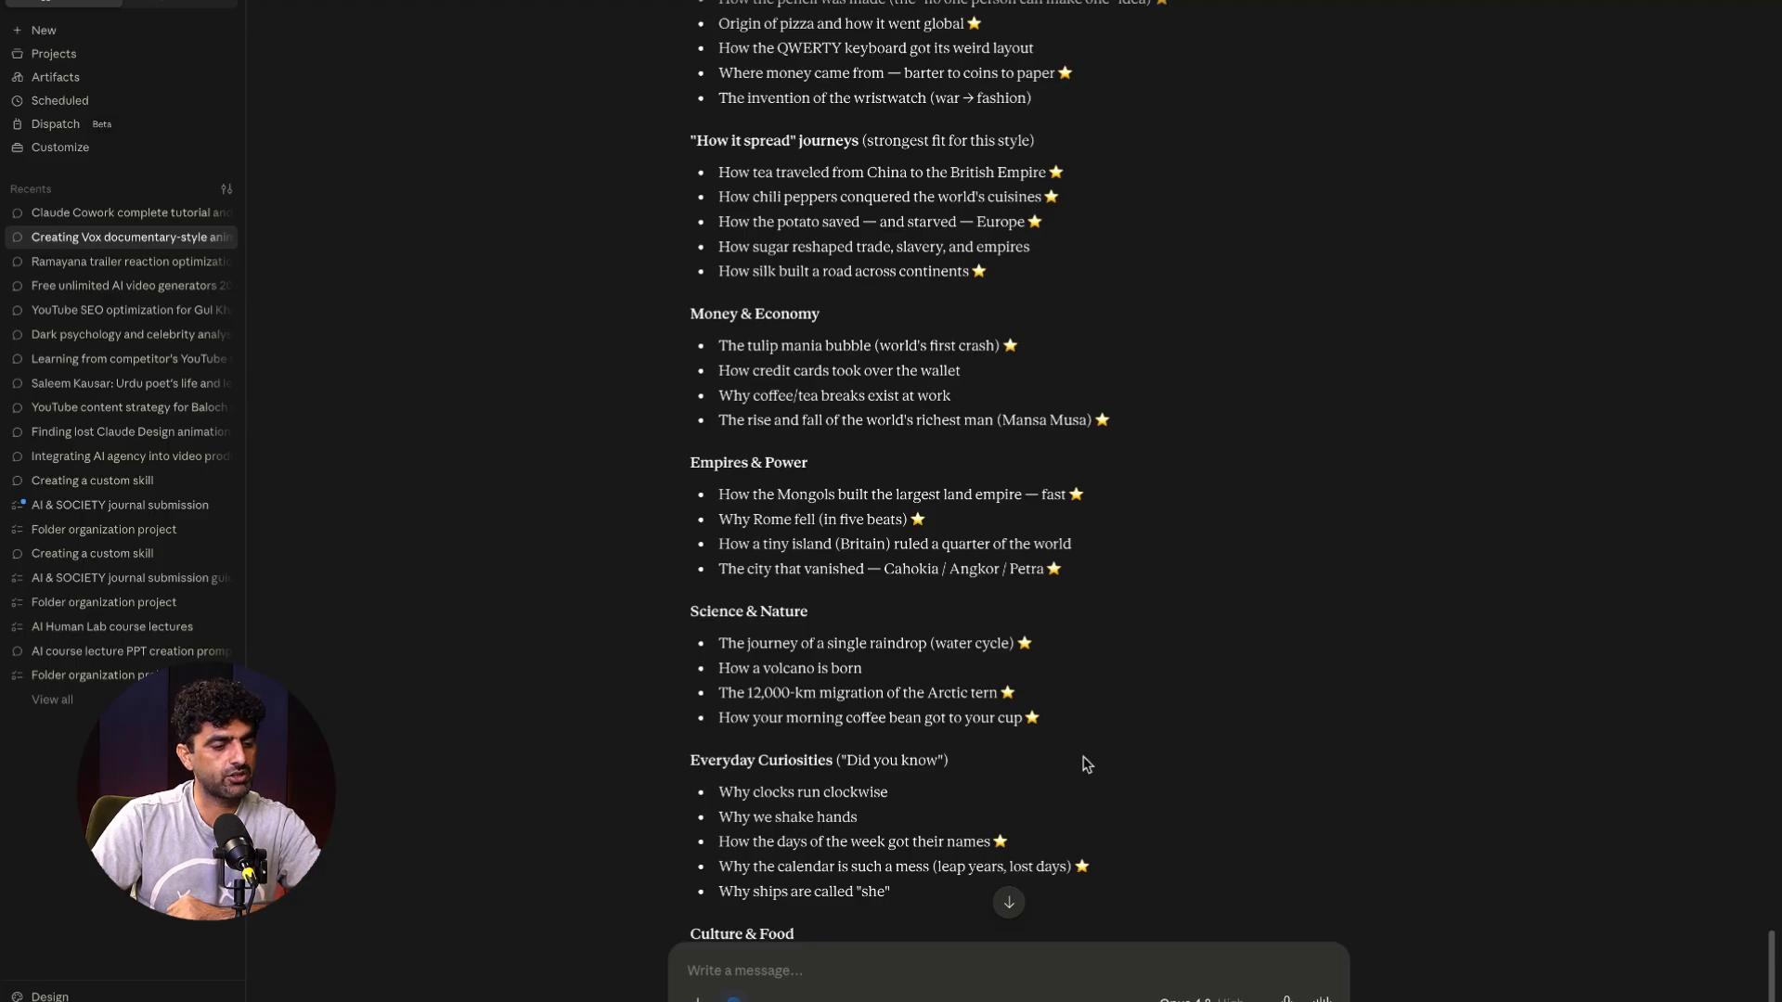
{"action": "scroll", "coordinate": [1243, 715], "scroll_direction": "down", "scroll_amount": 4}
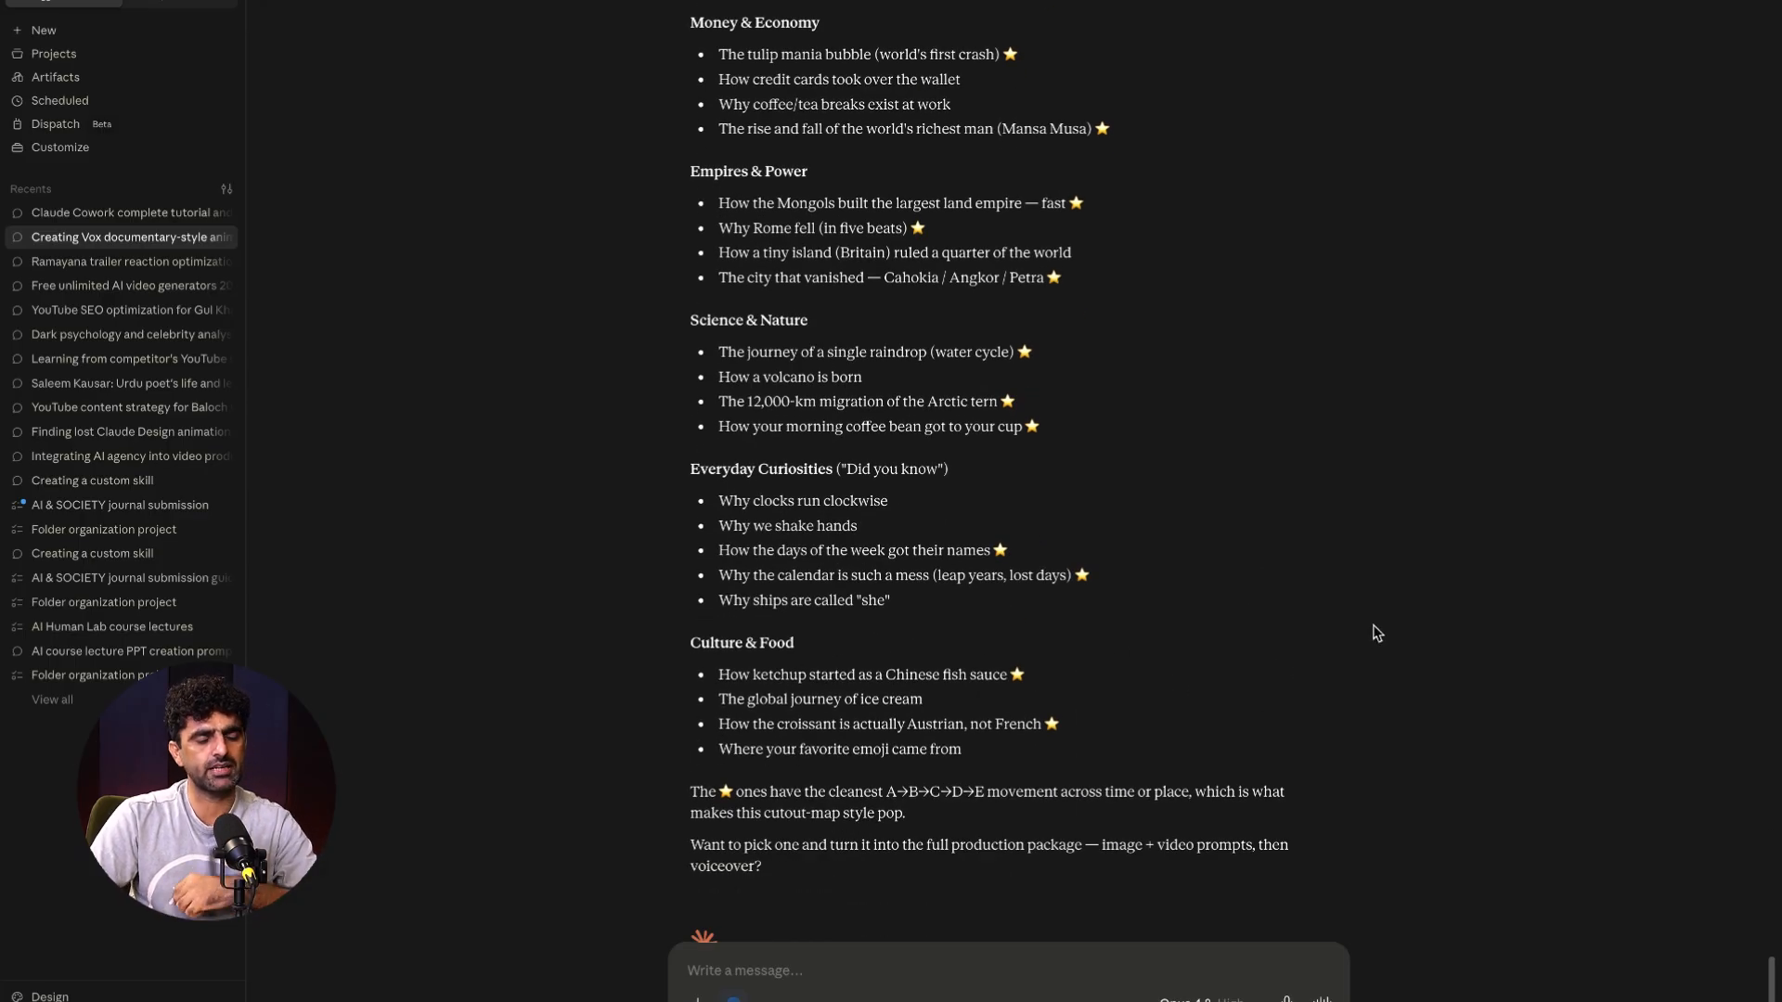
{"action": "scroll", "coordinate": [1377, 629], "scroll_direction": "up", "scroll_amount": 2}
{"action": "scroll", "coordinate": [1382, 630], "scroll_direction": "up", "scroll_amount": 2}
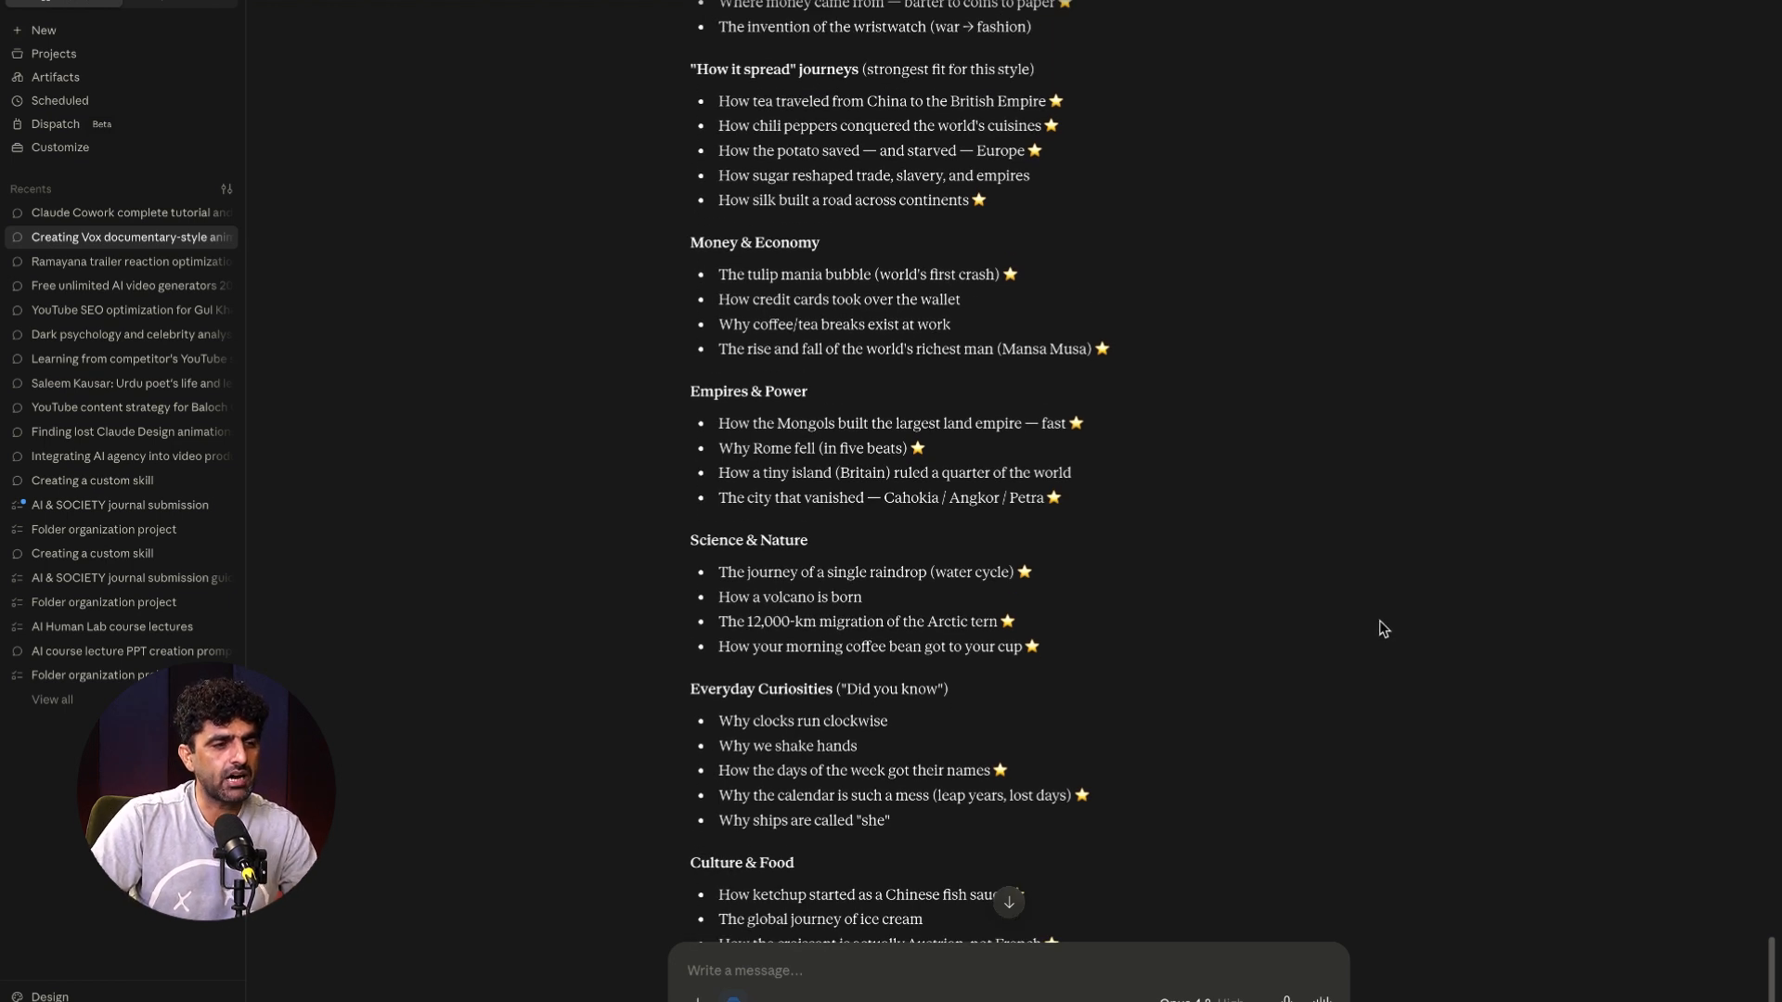
{"action": "scroll", "coordinate": [1379, 621], "scroll_direction": "up", "scroll_amount": 2}
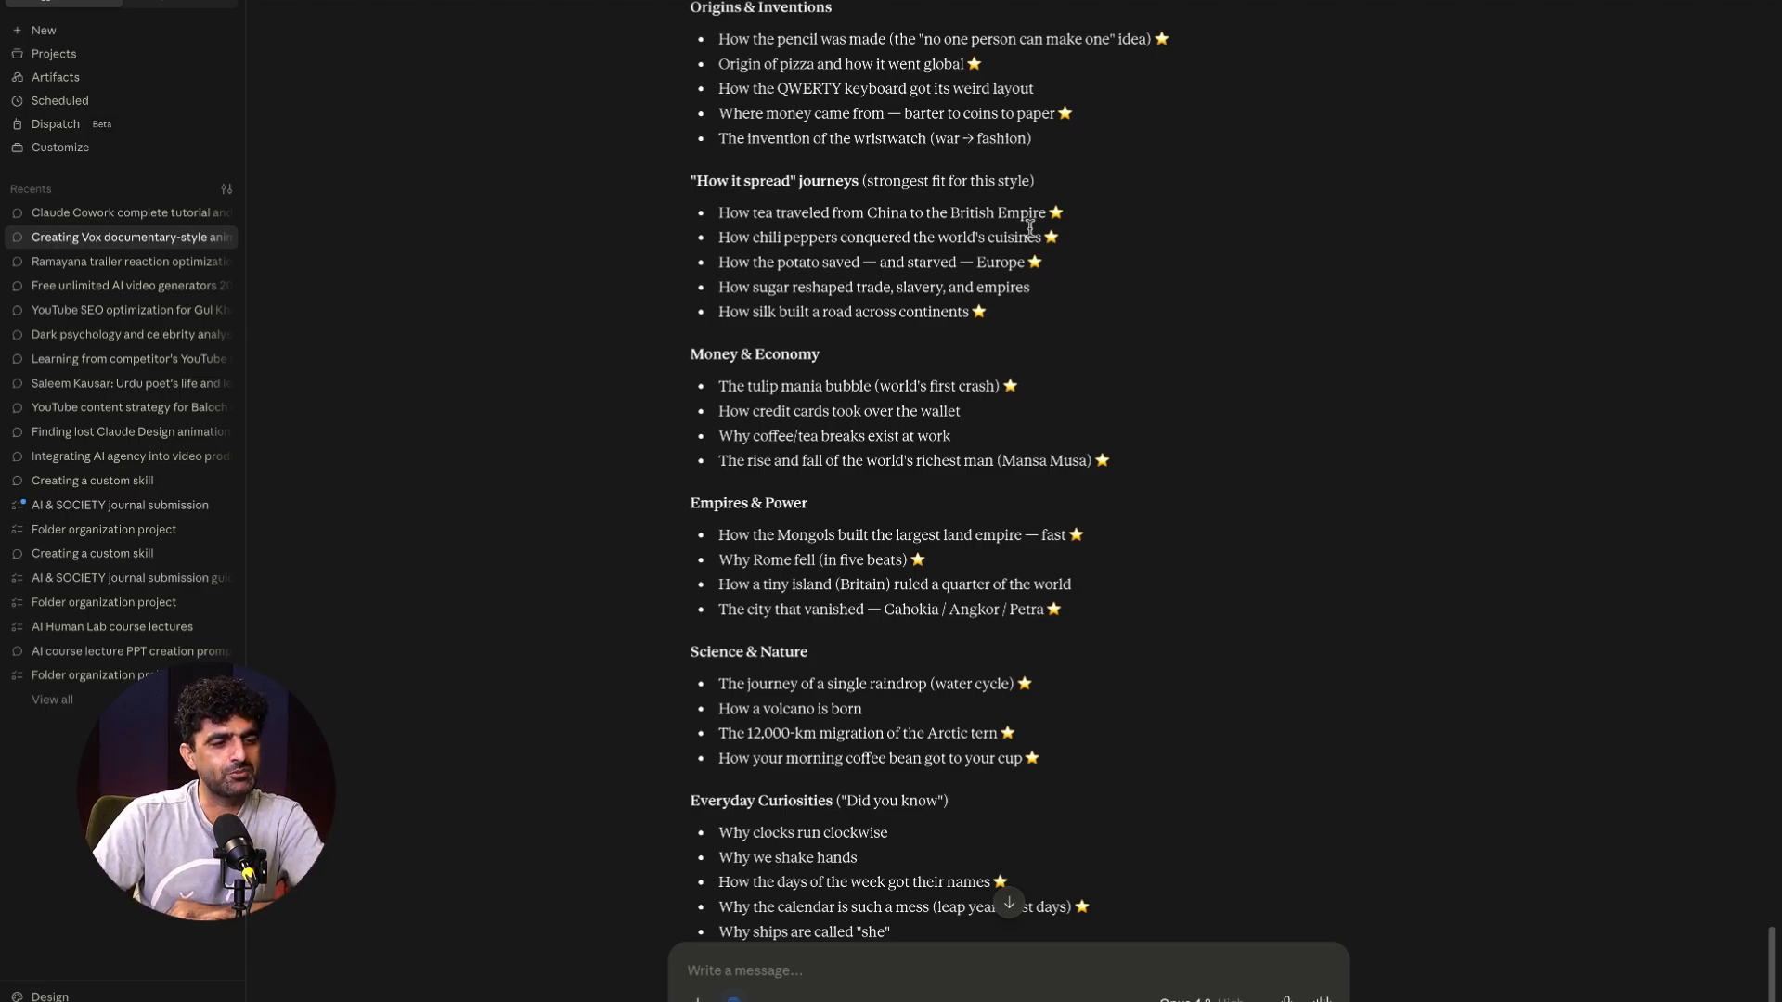
{"action": "left_click_drag", "start_coordinate": [720, 215], "coordinate": [1063, 212]}
{"action": "right_click", "coordinate": [986, 223]}
{"action": "left_click", "coordinate": [1032, 272]}
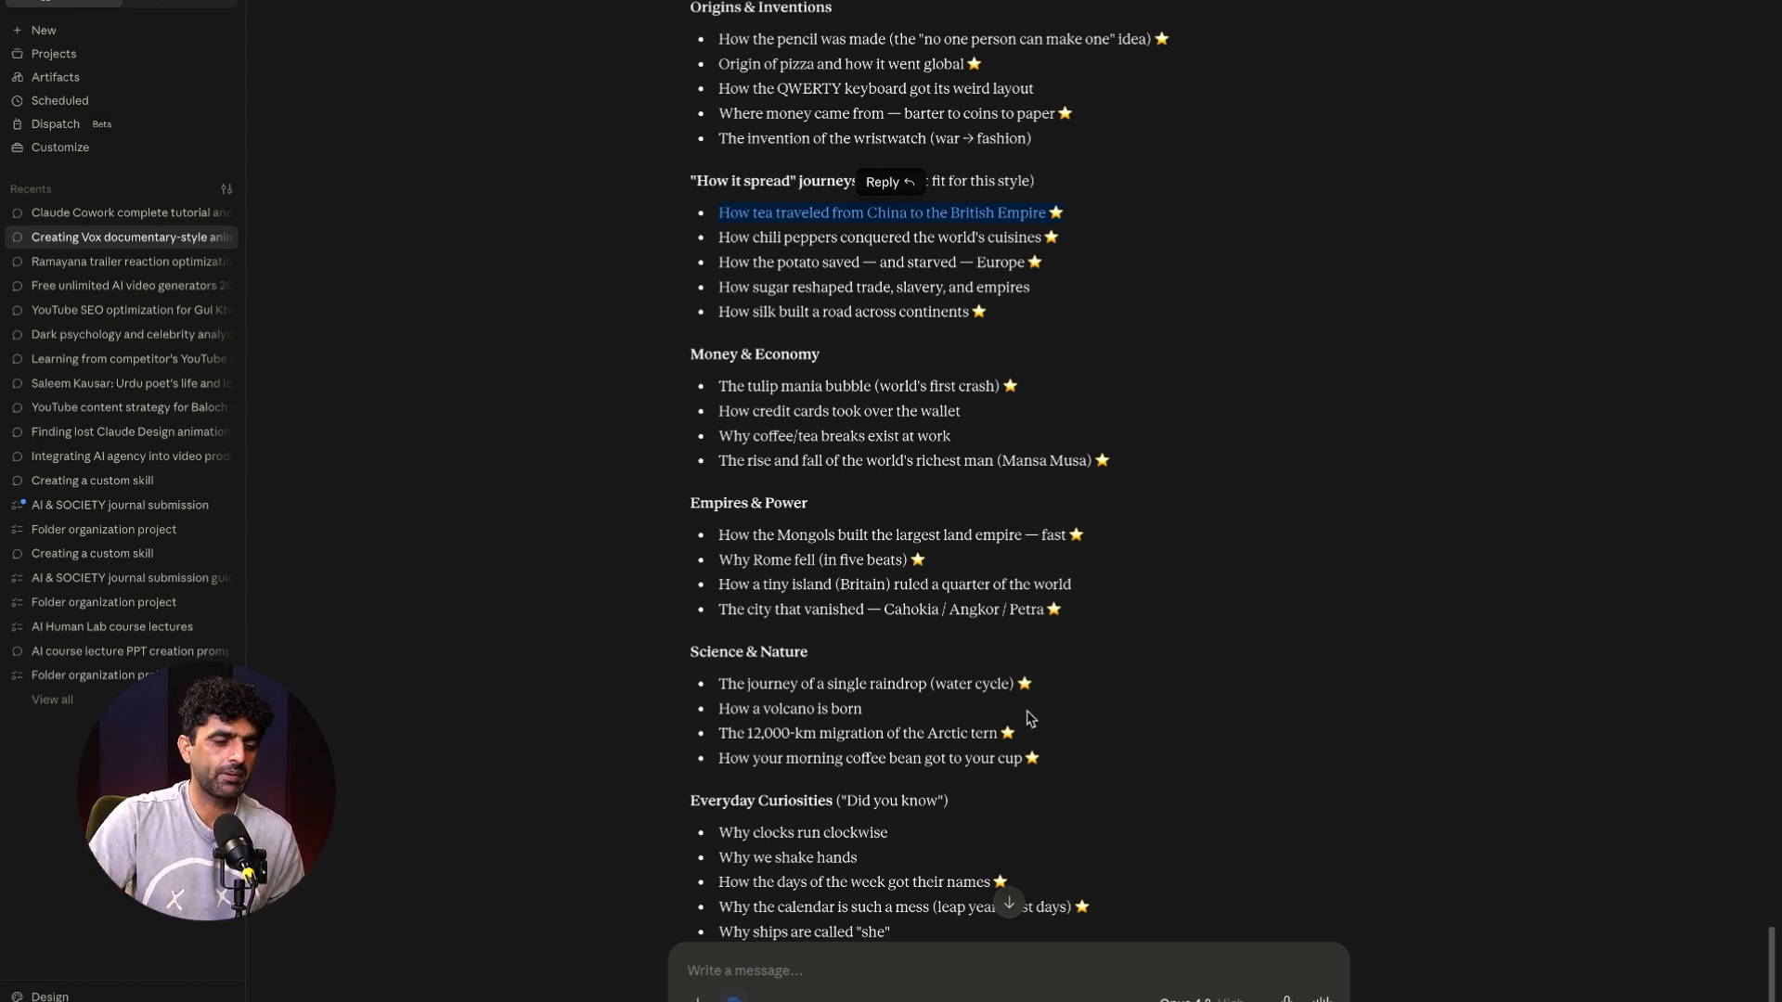
{"action": "left_click", "coordinate": [790, 967]}
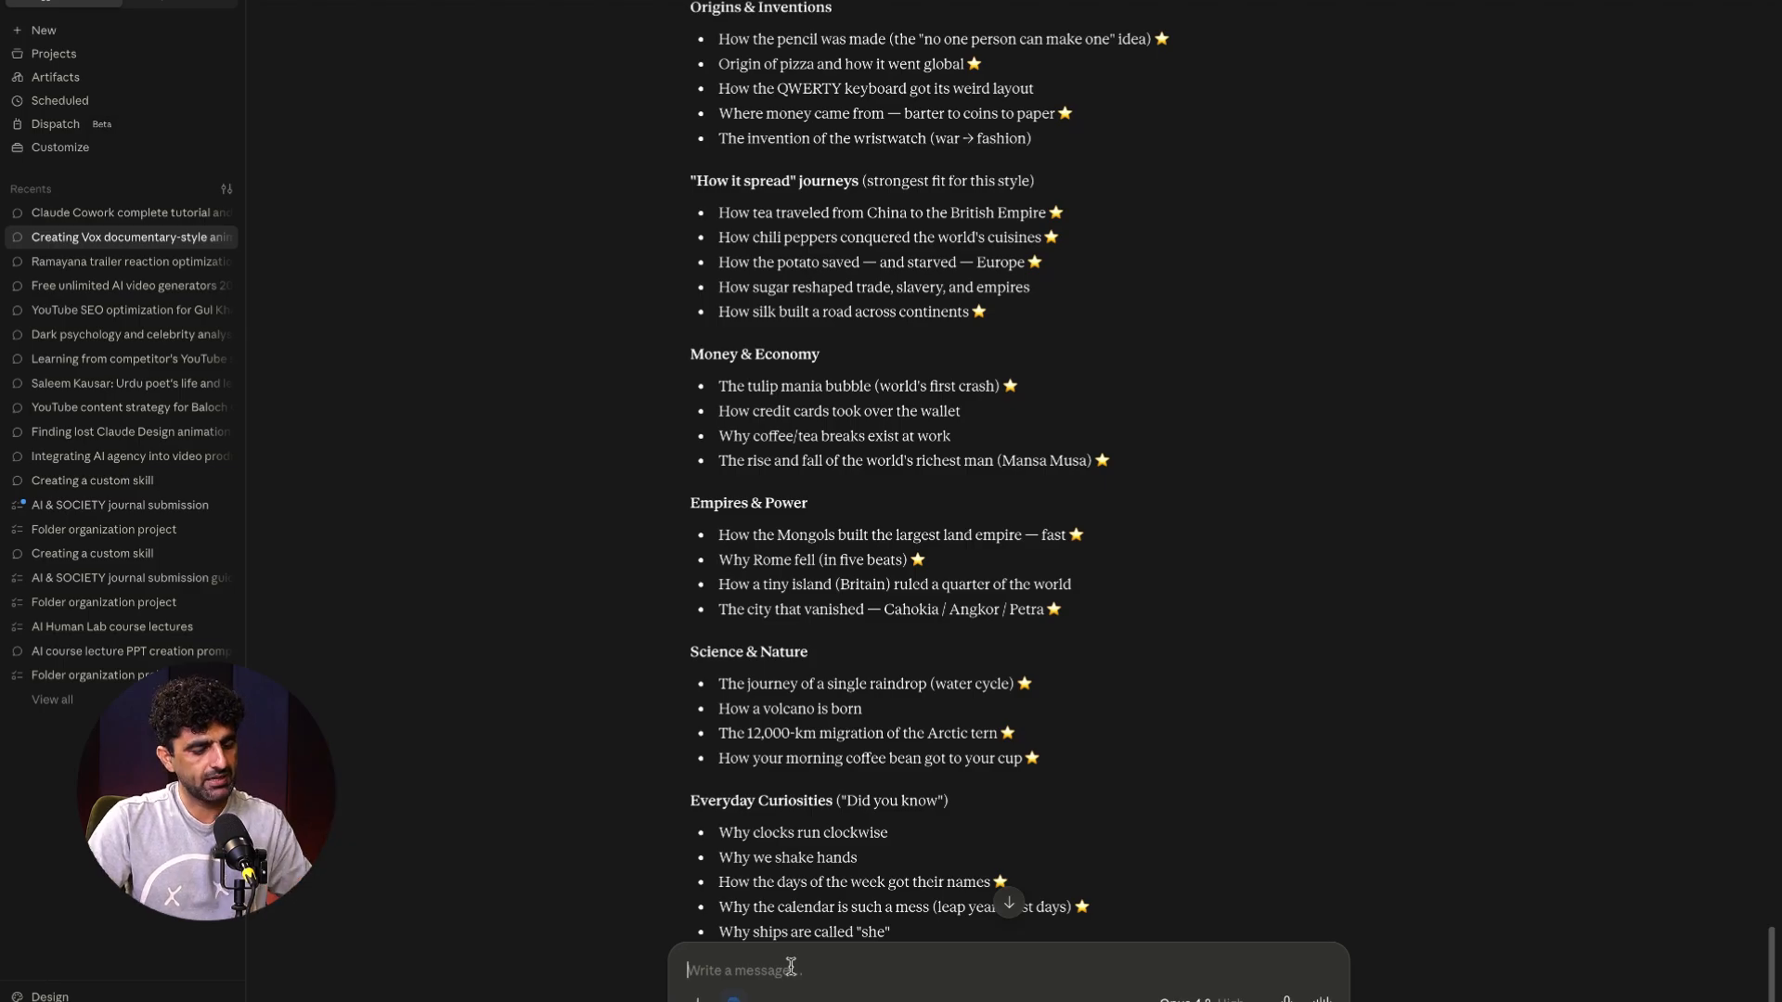
{"action": "key", "text": "ctrl+v"}
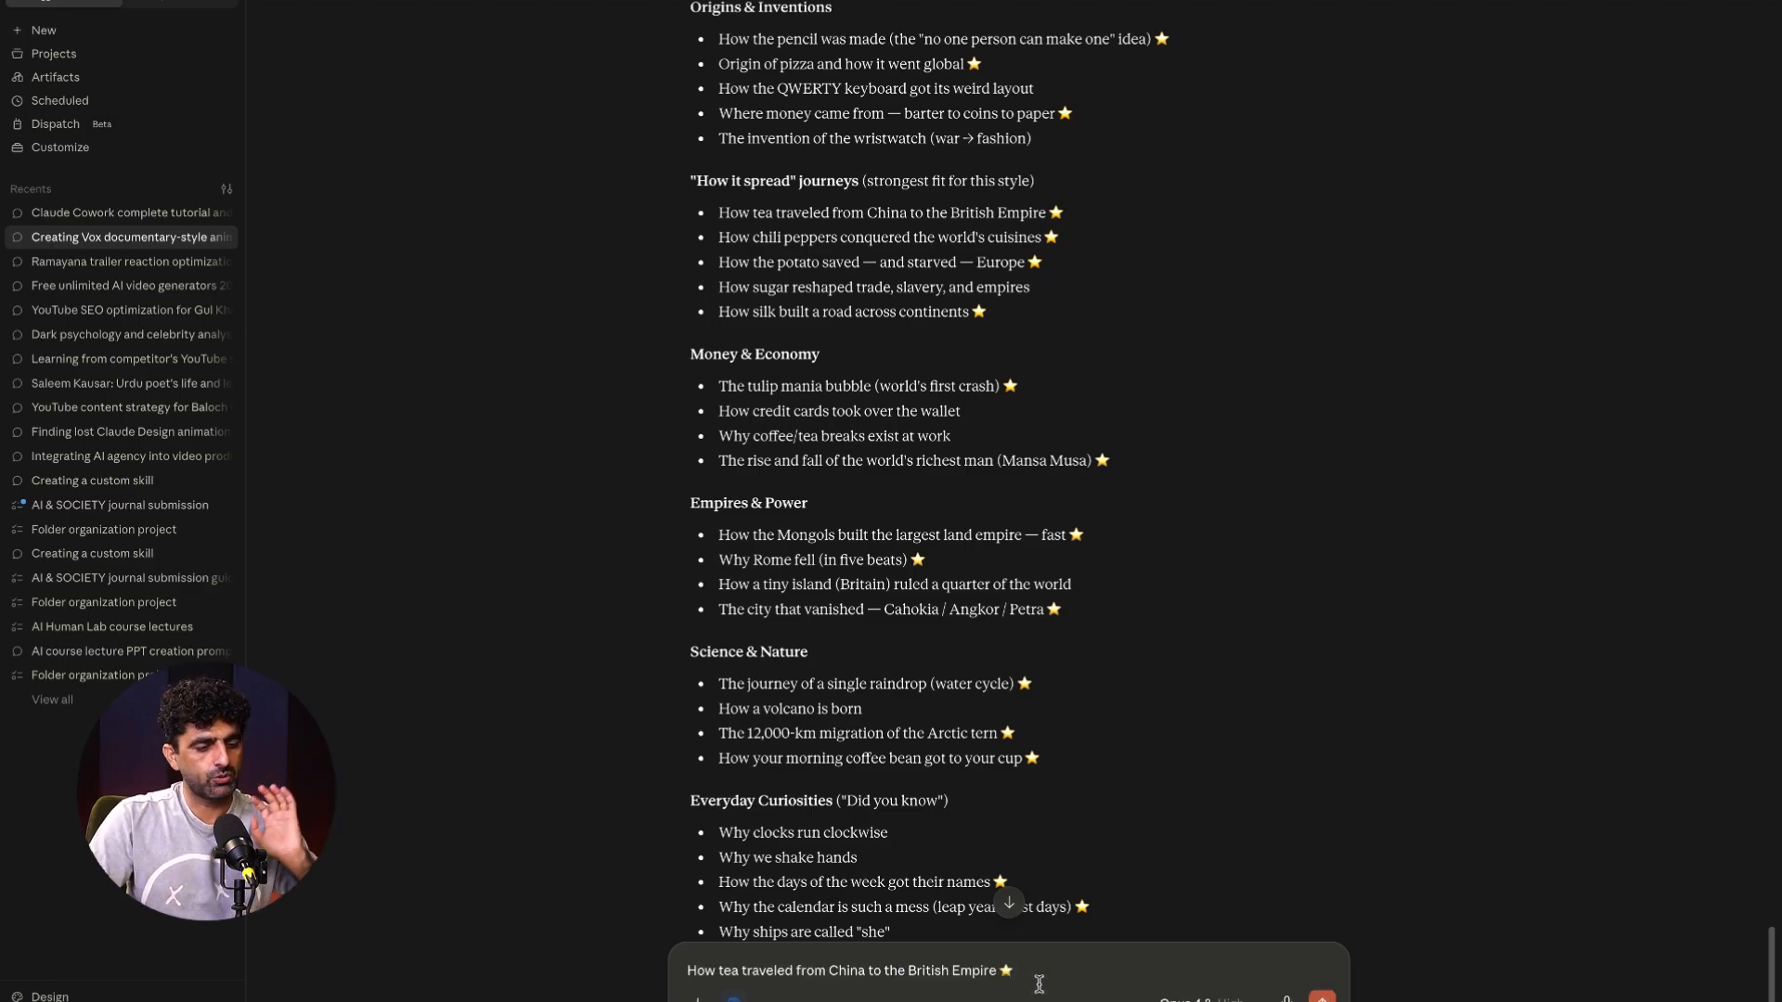
{"action": "key", "text": "Return"}
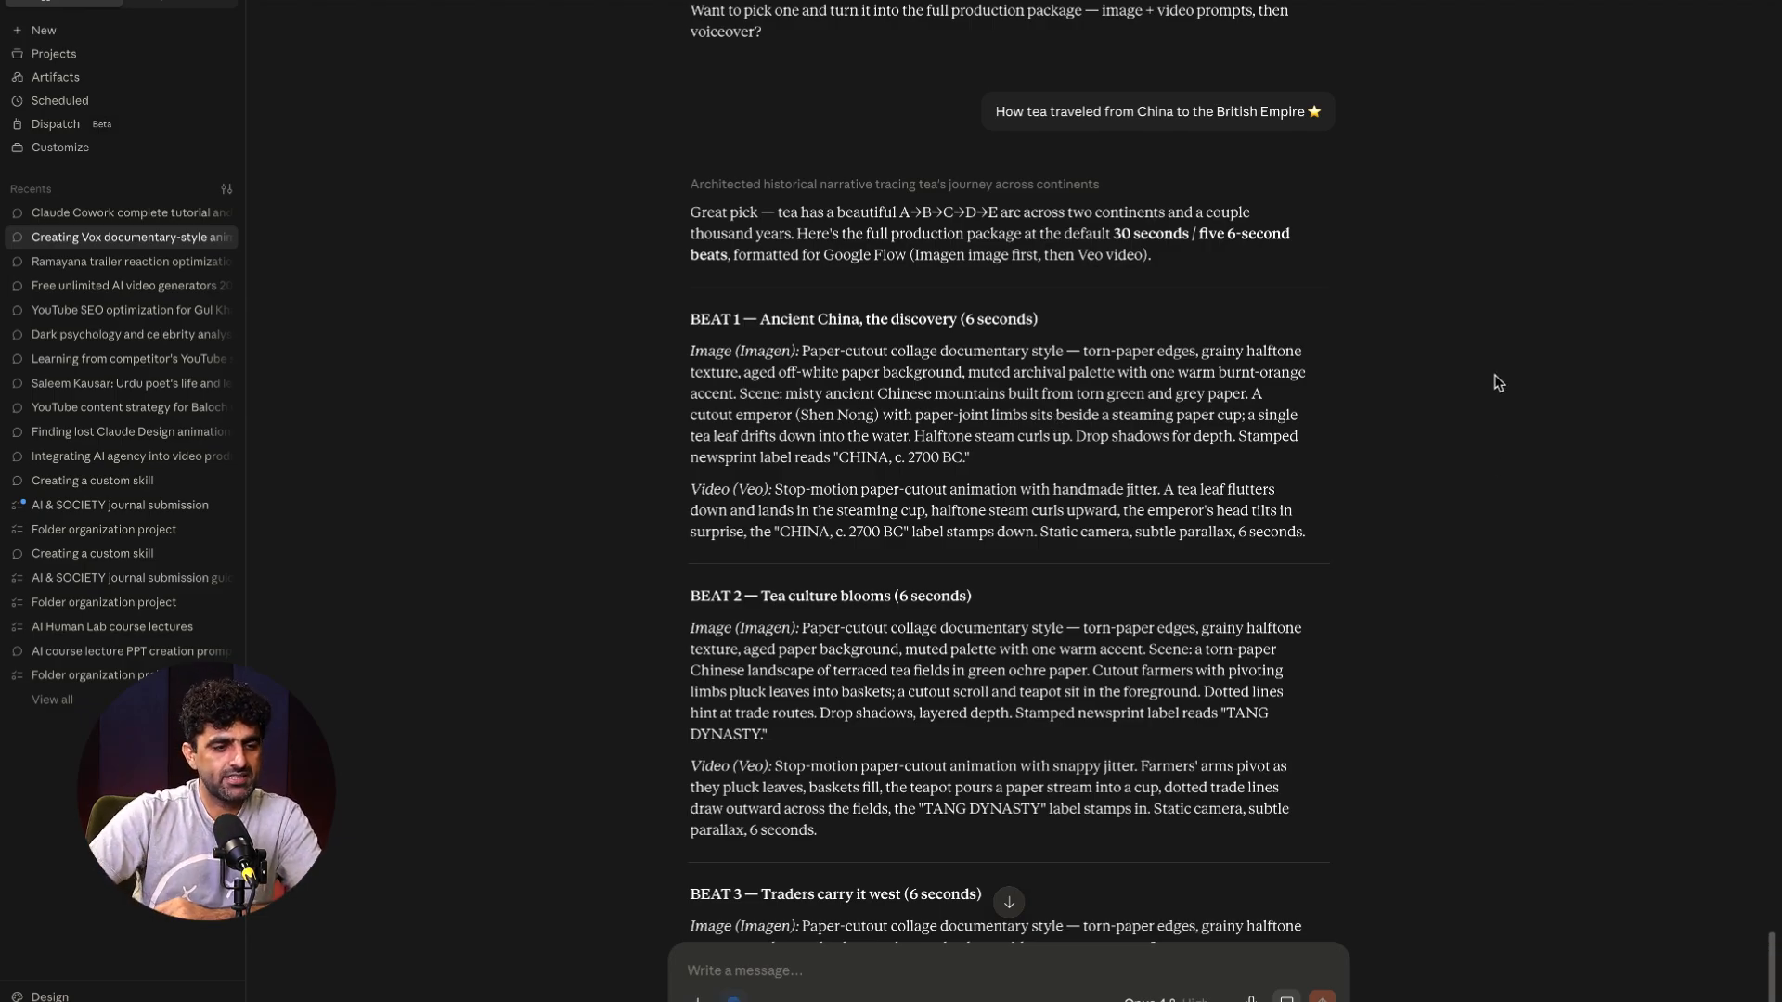
- Examine the reply's Beat 1 image and video prompts for the tea story
{"action": "scroll", "coordinate": [1522, 457], "scroll_direction": "down", "scroll_amount": 6}
{"action": "scroll", "coordinate": [1523, 458], "scroll_direction": "up", "scroll_amount": 8}
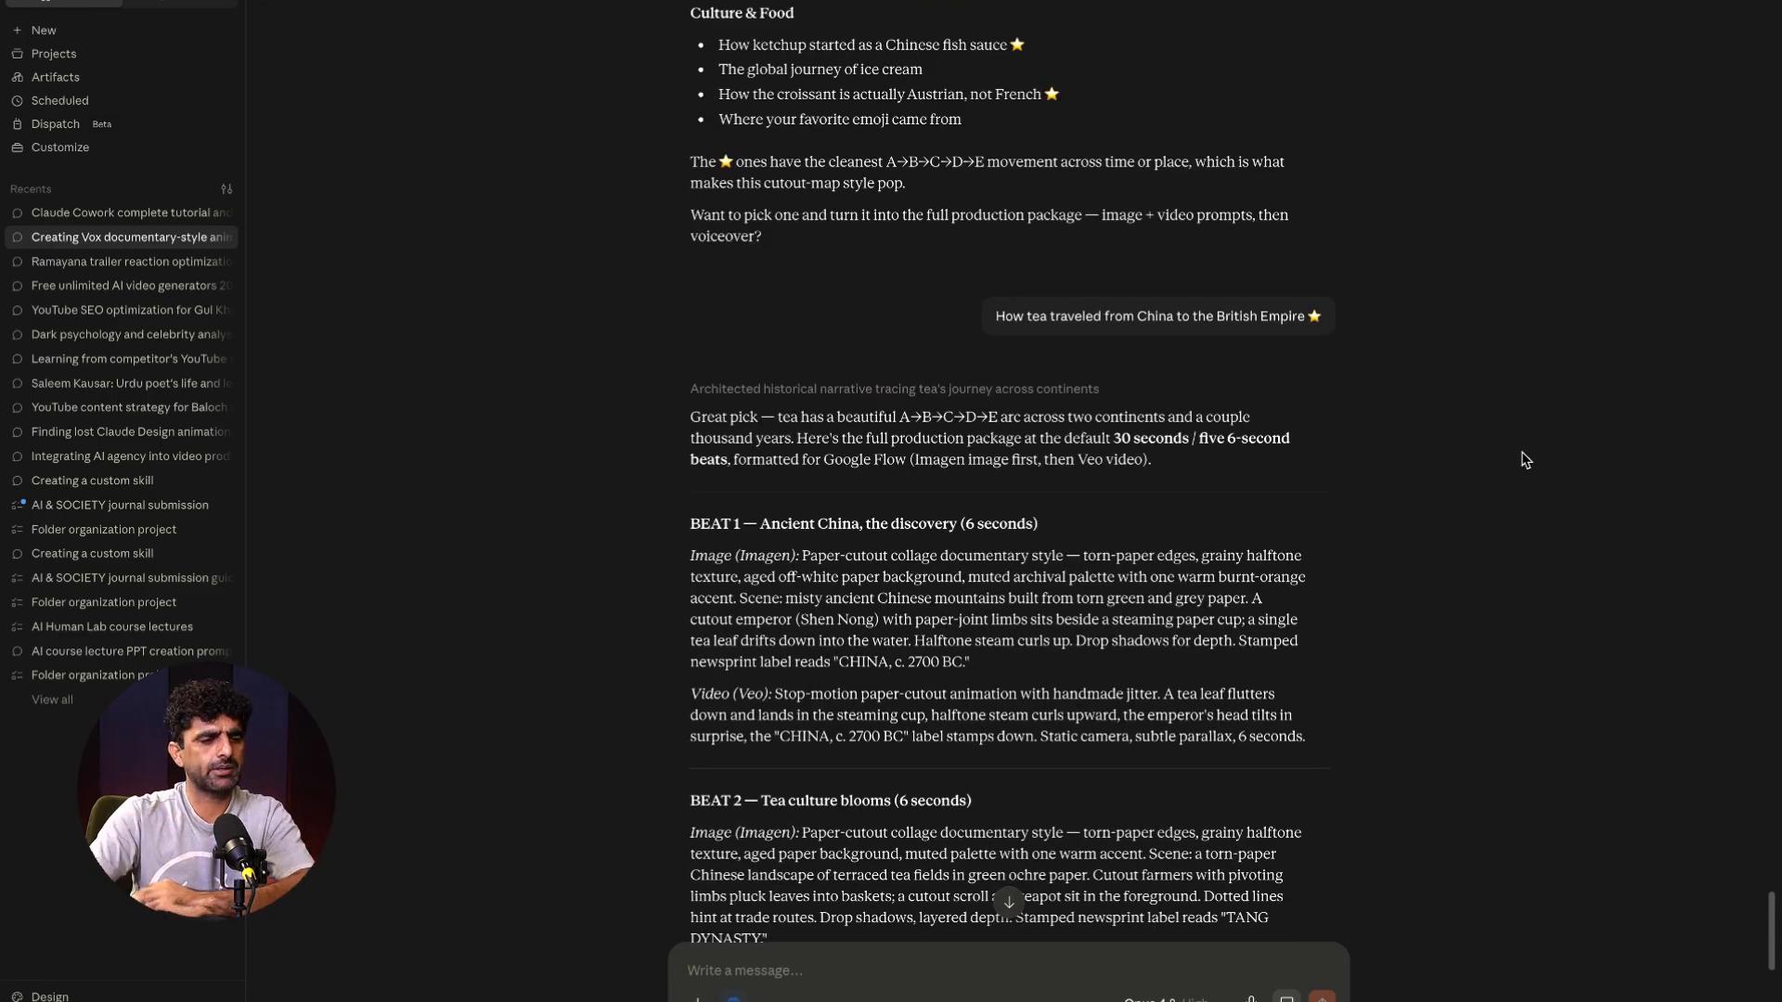
{"action": "scroll", "coordinate": [1504, 427], "scroll_direction": "down", "scroll_amount": 2}
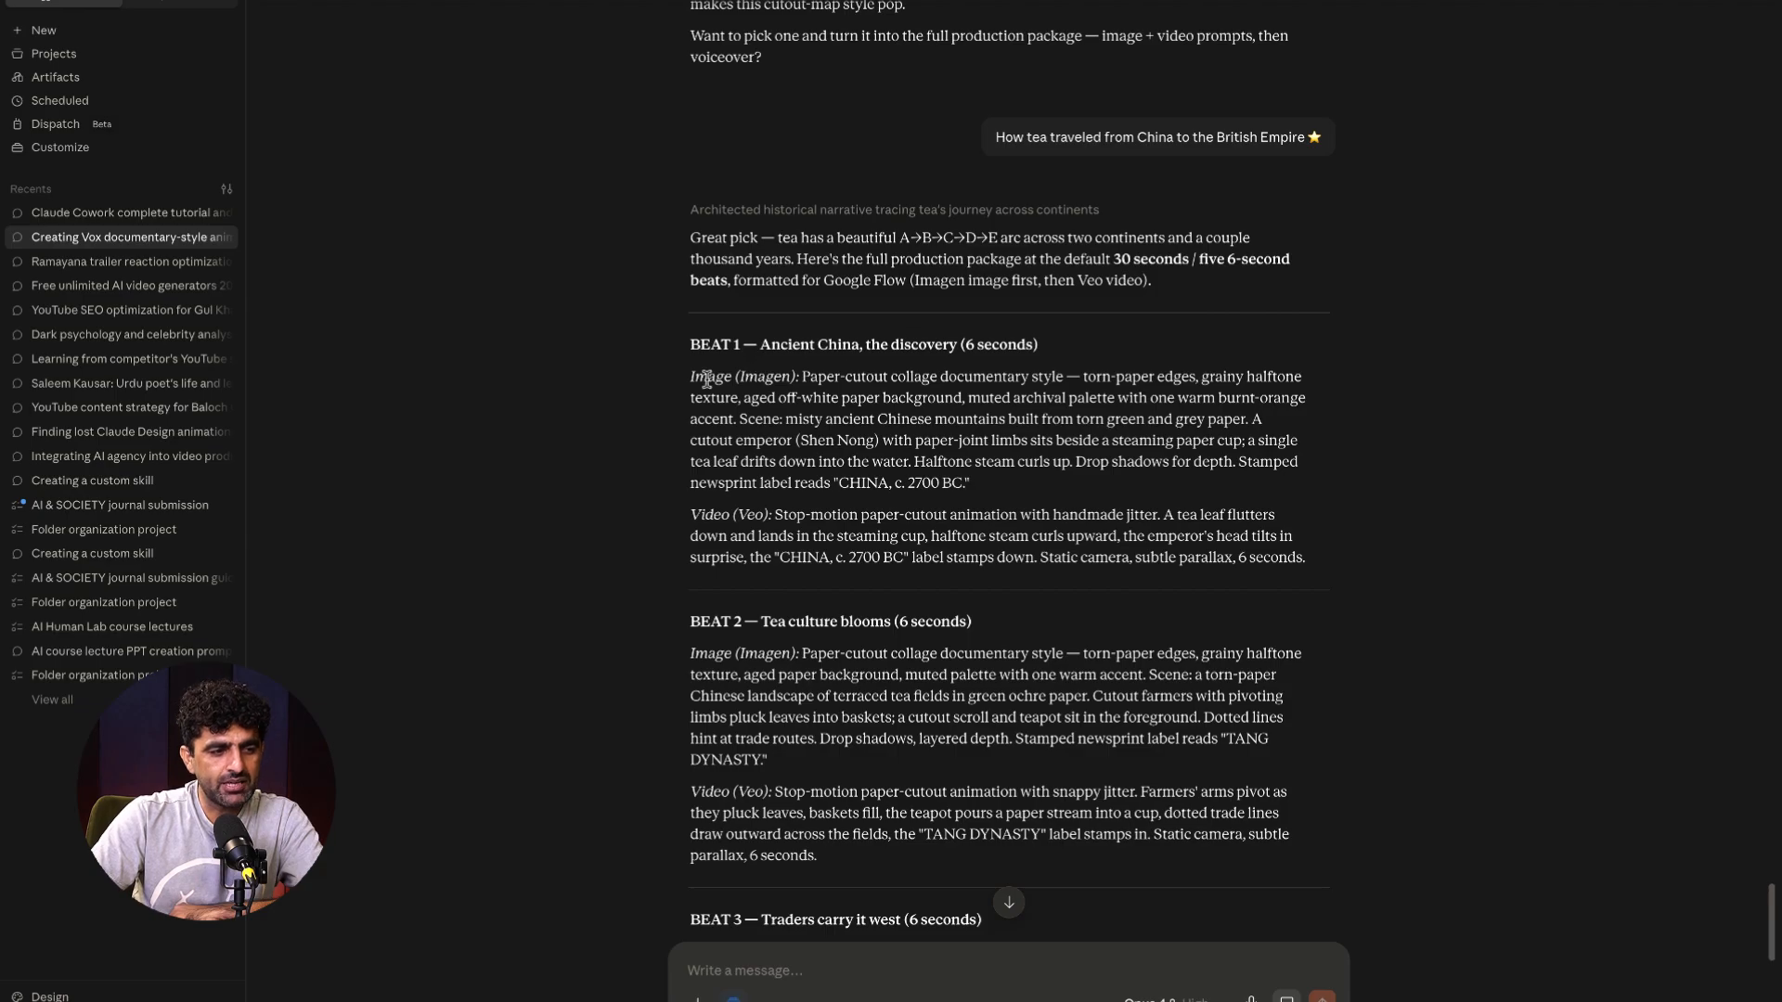
{"action": "left_click_drag", "start_coordinate": [802, 376], "coordinate": [975, 462]}
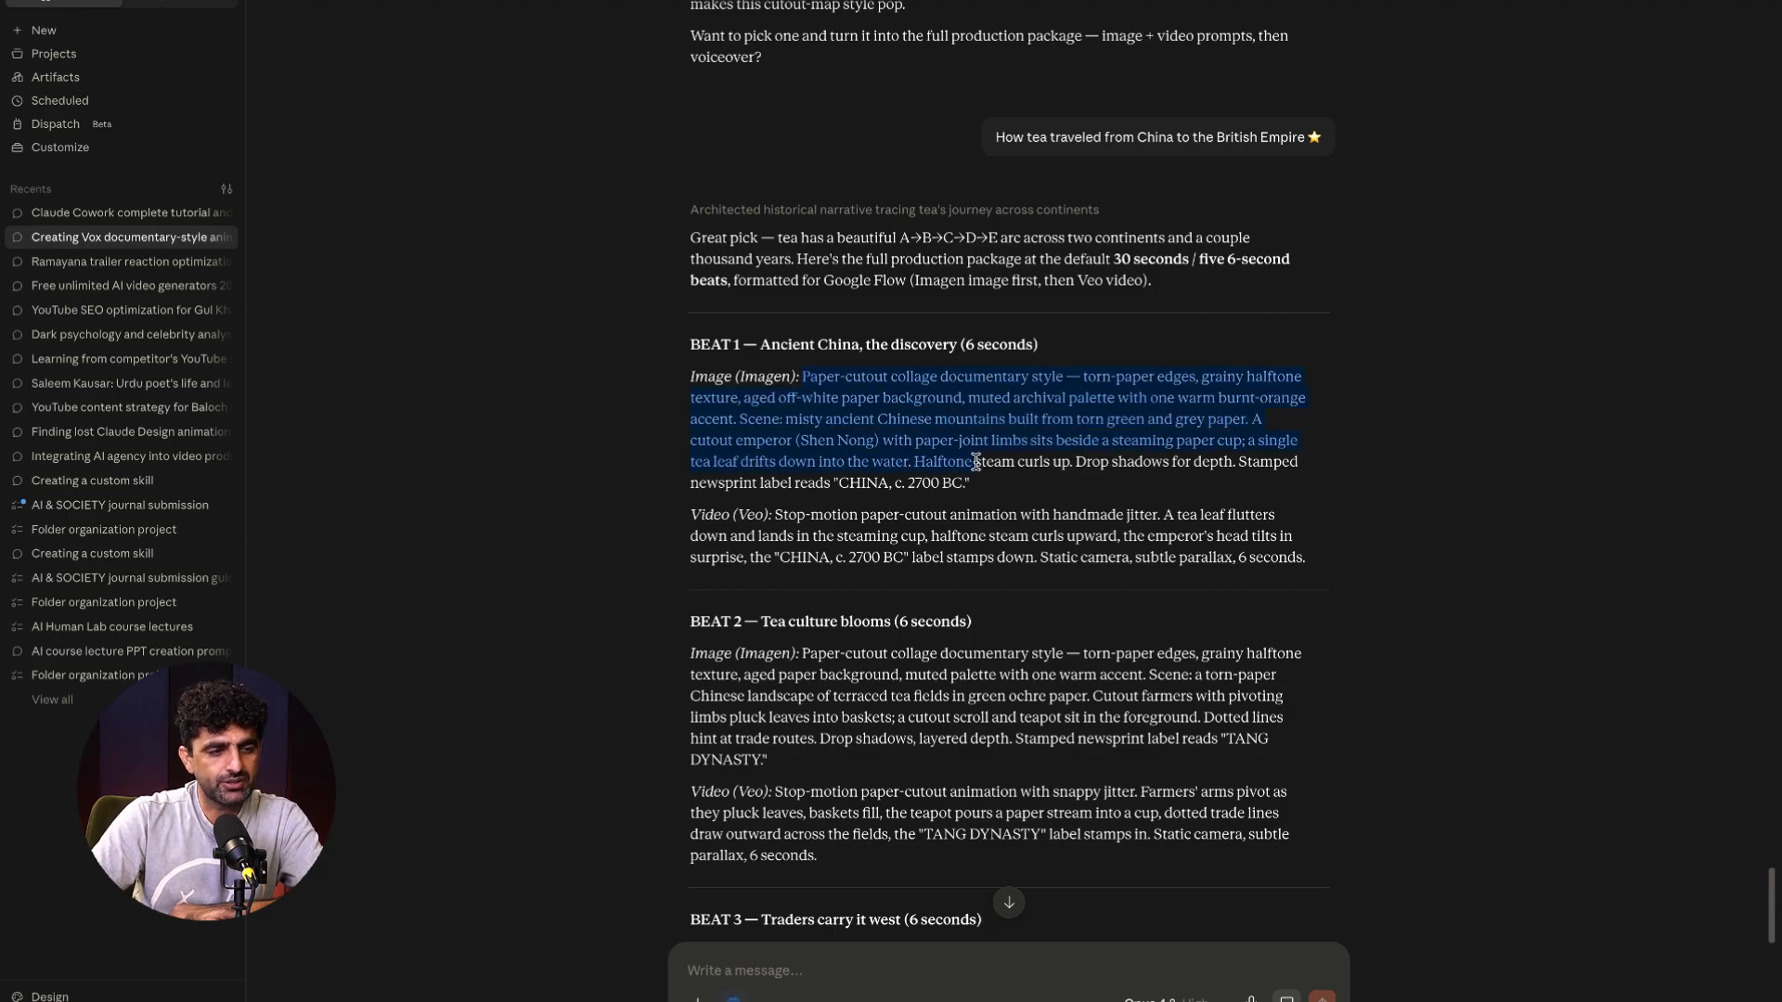
{"action": "left_click", "coordinate": [776, 513]}
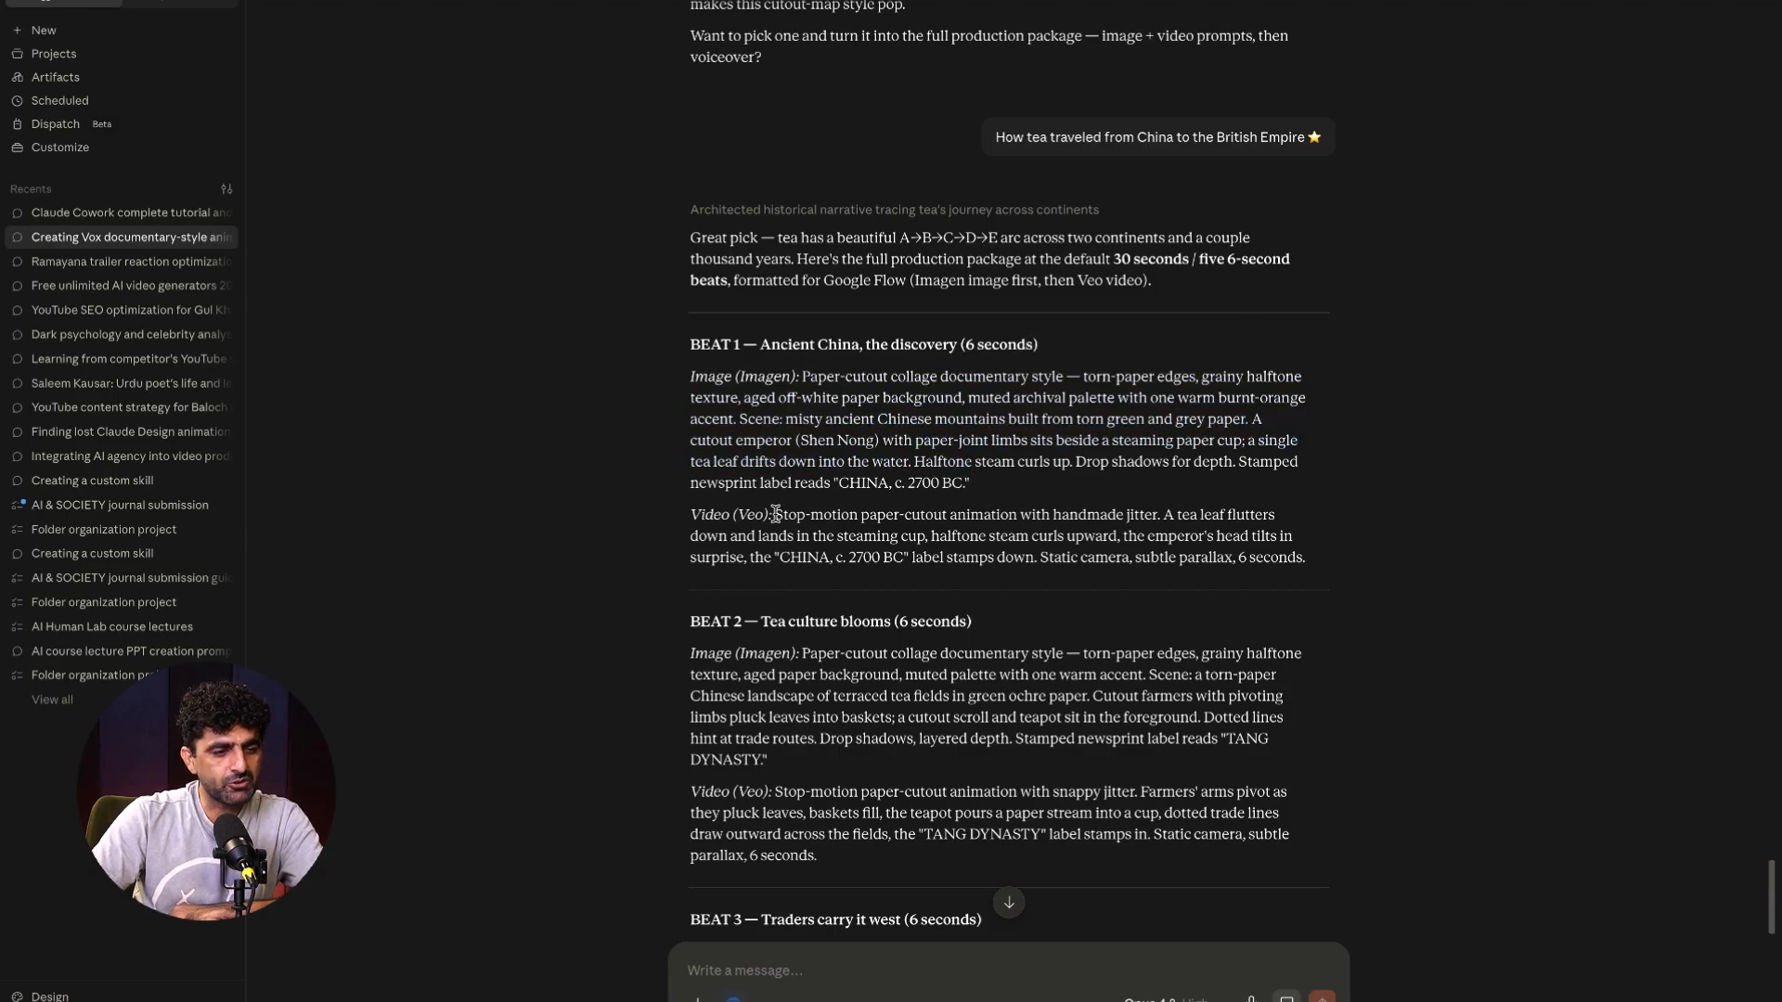
{"action": "left_click_drag", "start_coordinate": [776, 515], "coordinate": [1339, 555]}
{"action": "left_click", "coordinate": [1338, 555]}
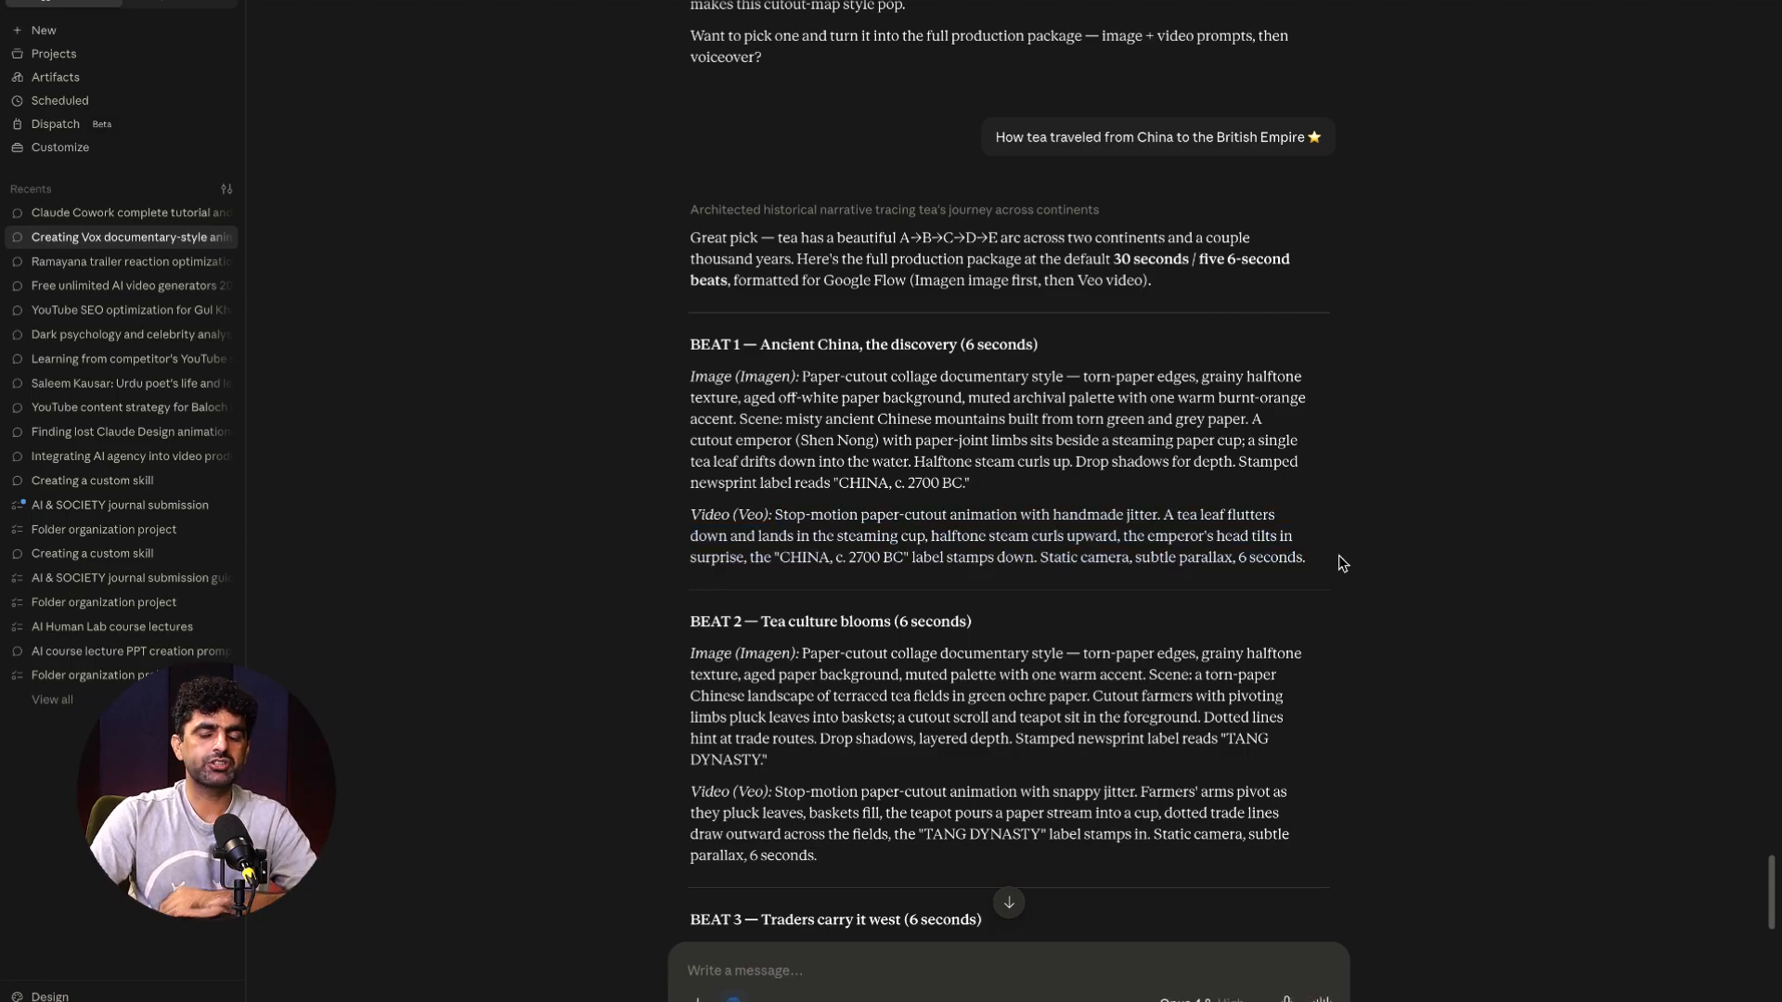
- Read through the remaining beats, the 30-second voiceover script and the delivery notes, and return to the Beat 1 heading
{"action": "scroll", "coordinate": [1338, 555], "scroll_direction": "down", "scroll_amount": 10}
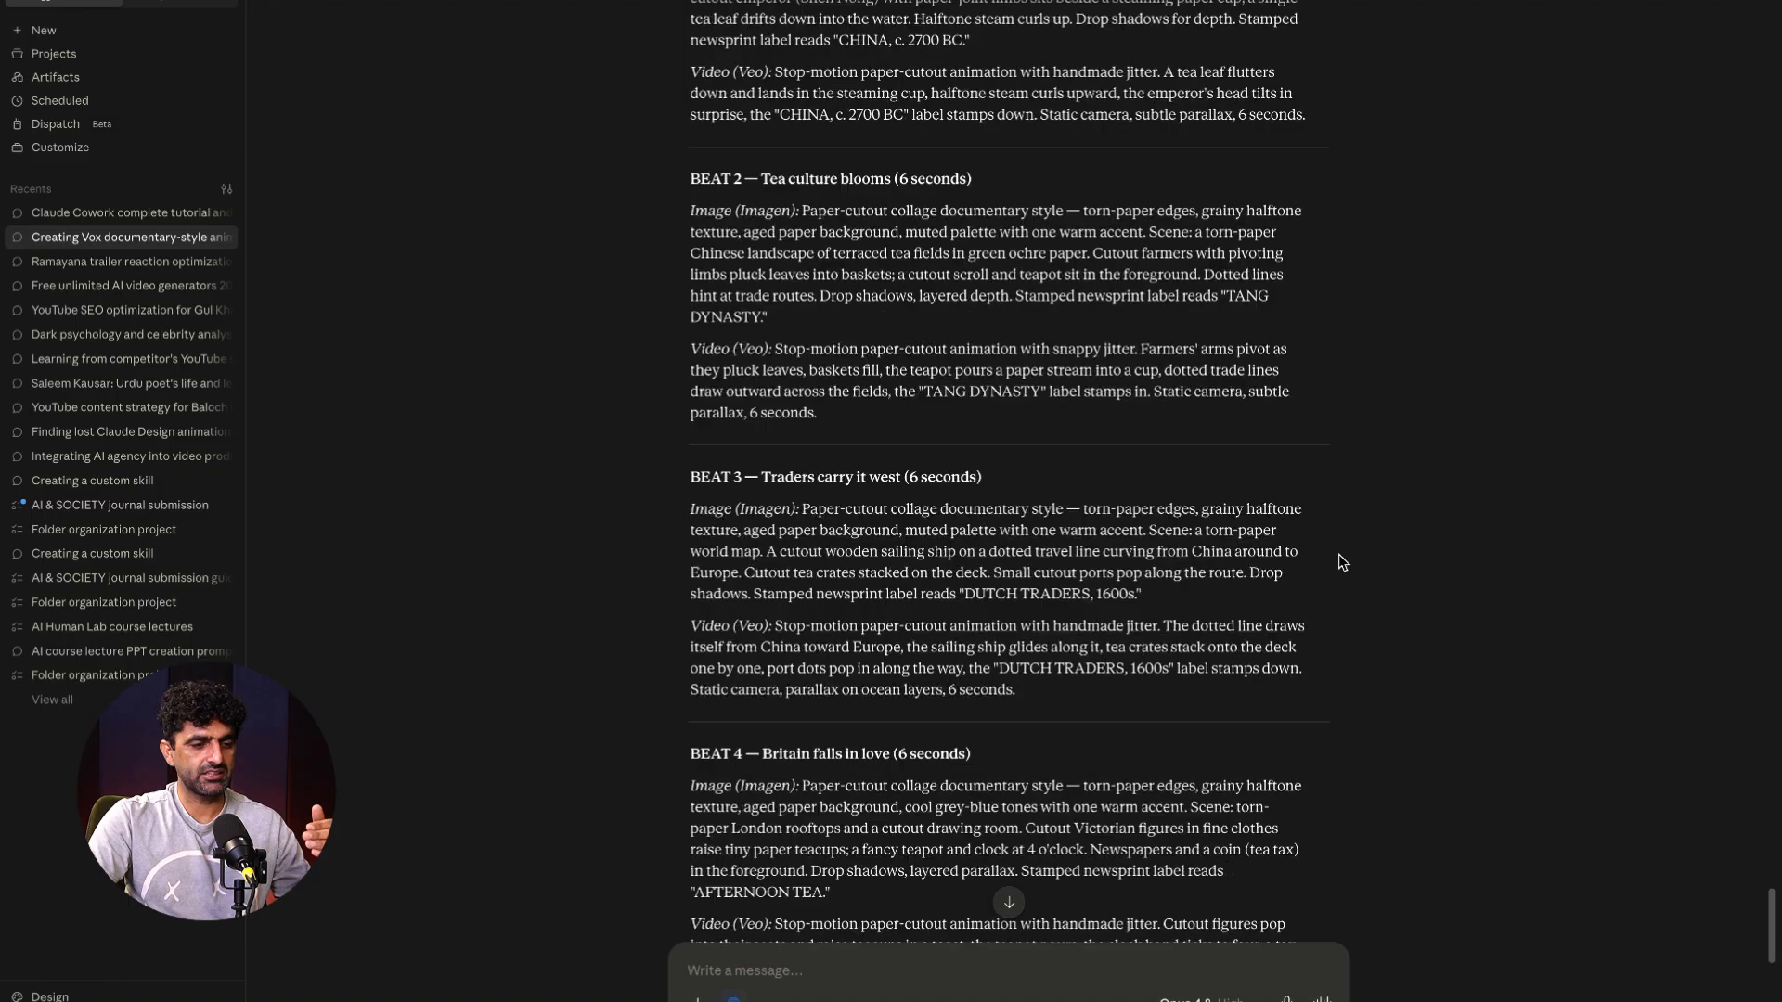
{"action": "scroll", "coordinate": [1341, 562], "scroll_direction": "down", "scroll_amount": 8}
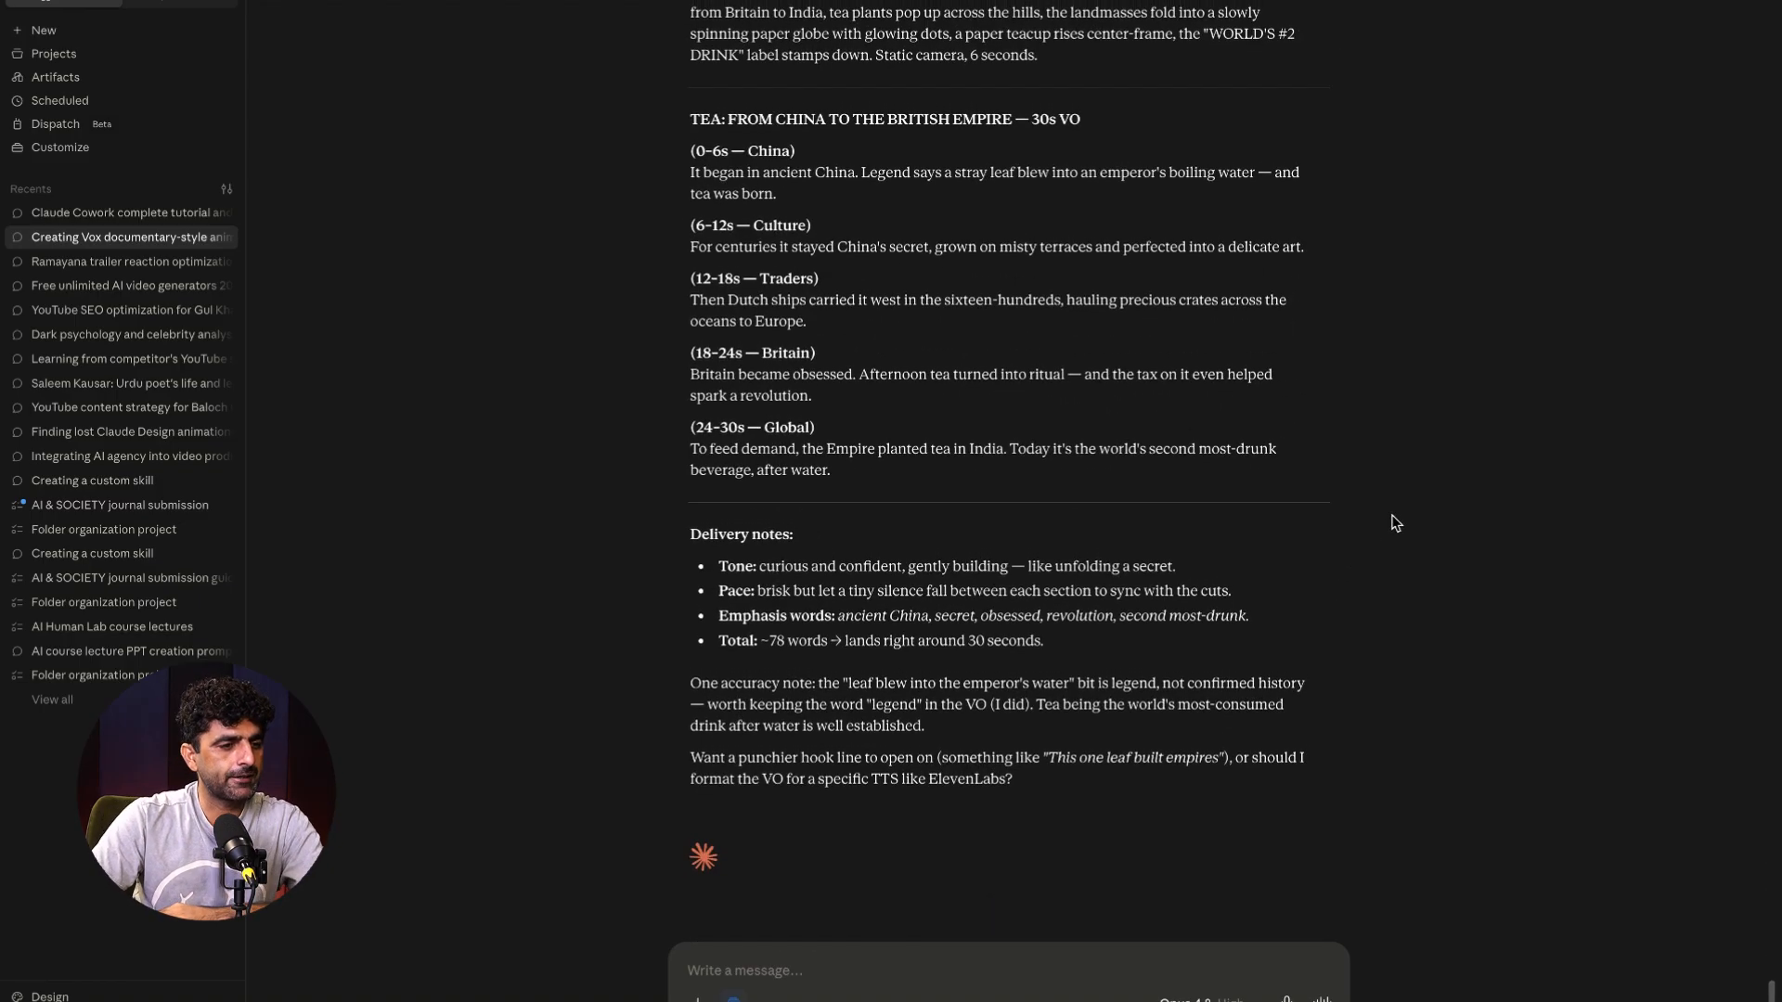
{"action": "scroll", "coordinate": [1397, 523], "scroll_direction": "up", "scroll_amount": 5}
{"action": "scroll", "coordinate": [1401, 525], "scroll_direction": "up", "scroll_amount": 7}
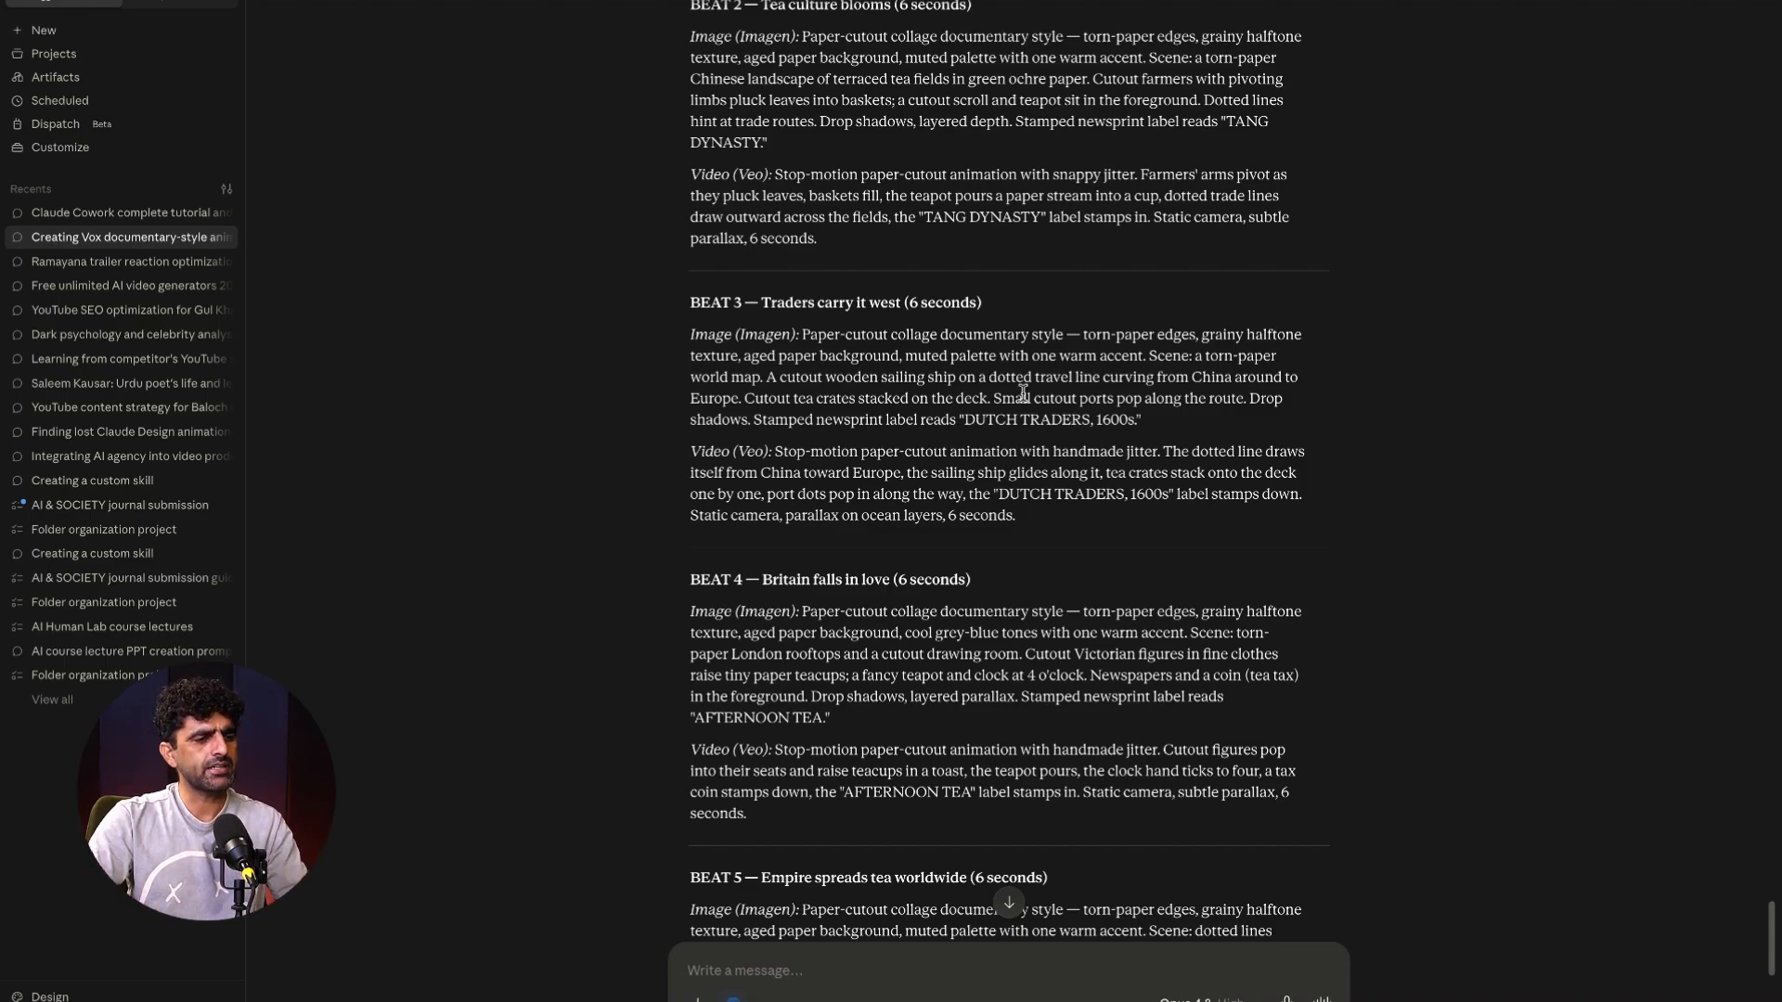
{"action": "scroll", "coordinate": [1387, 452], "scroll_direction": "up", "scroll_amount": 5}
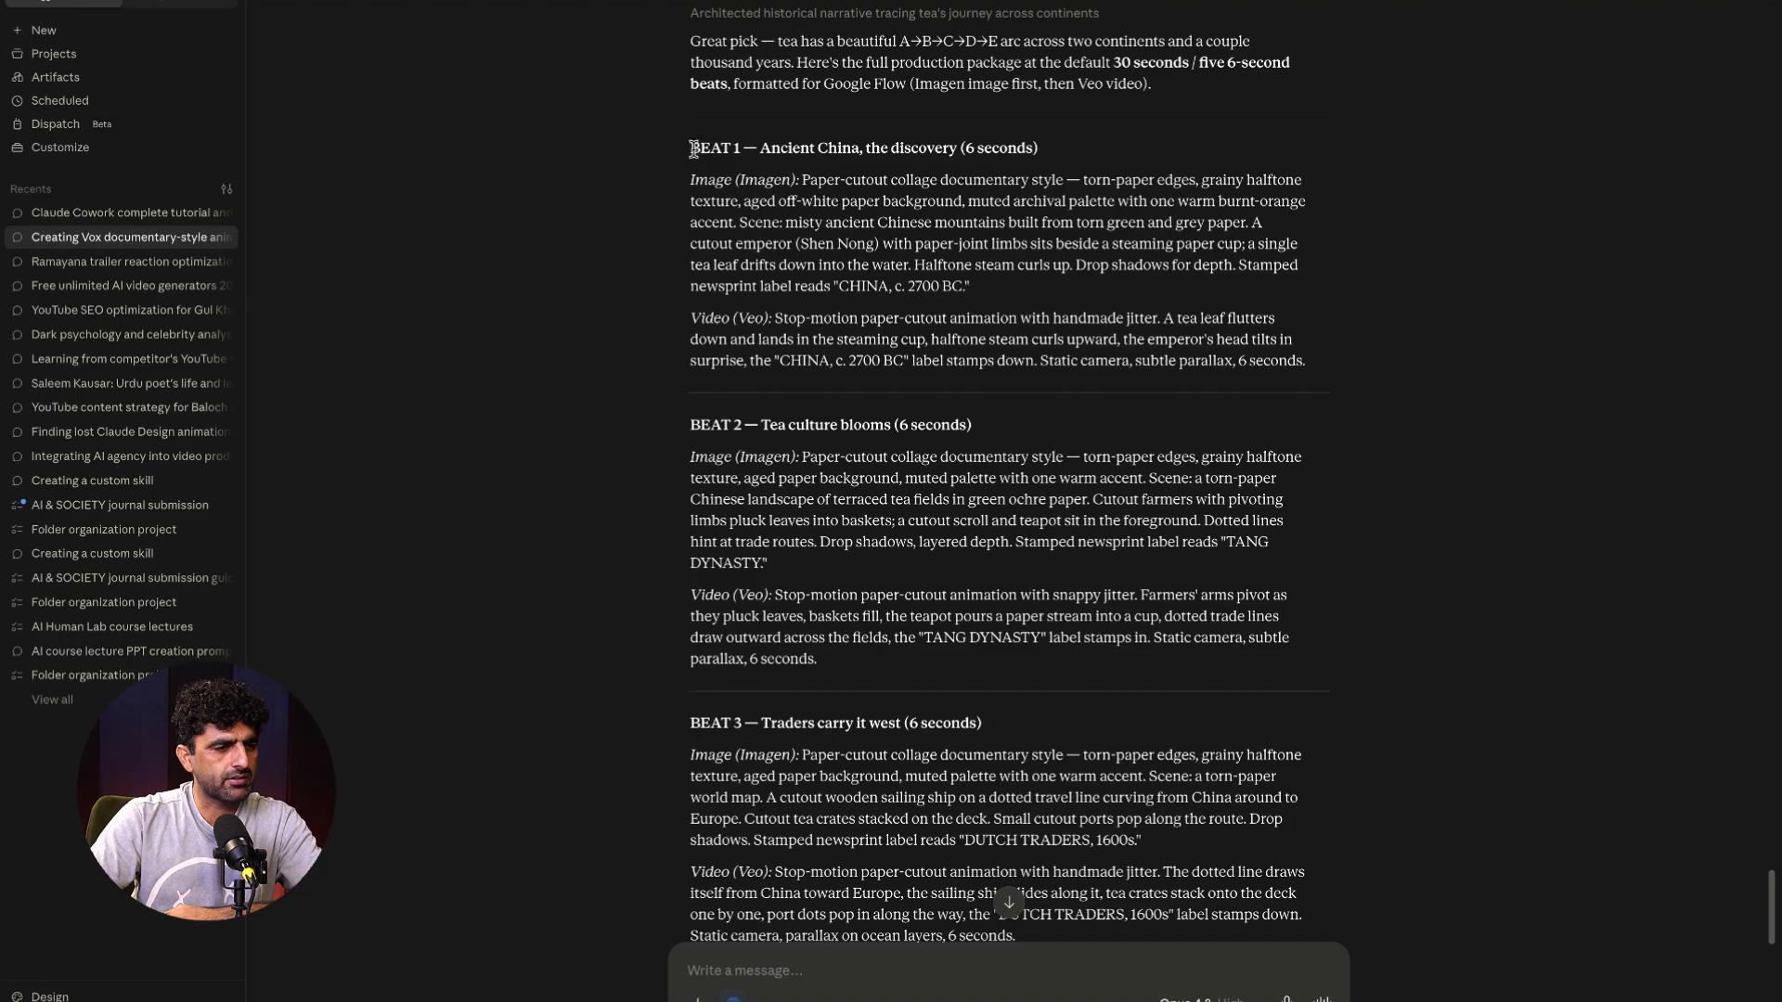
{"action": "left_click_drag", "start_coordinate": [692, 148], "coordinate": [970, 164]}
{"action": "left_click", "coordinate": [1002, 153]}
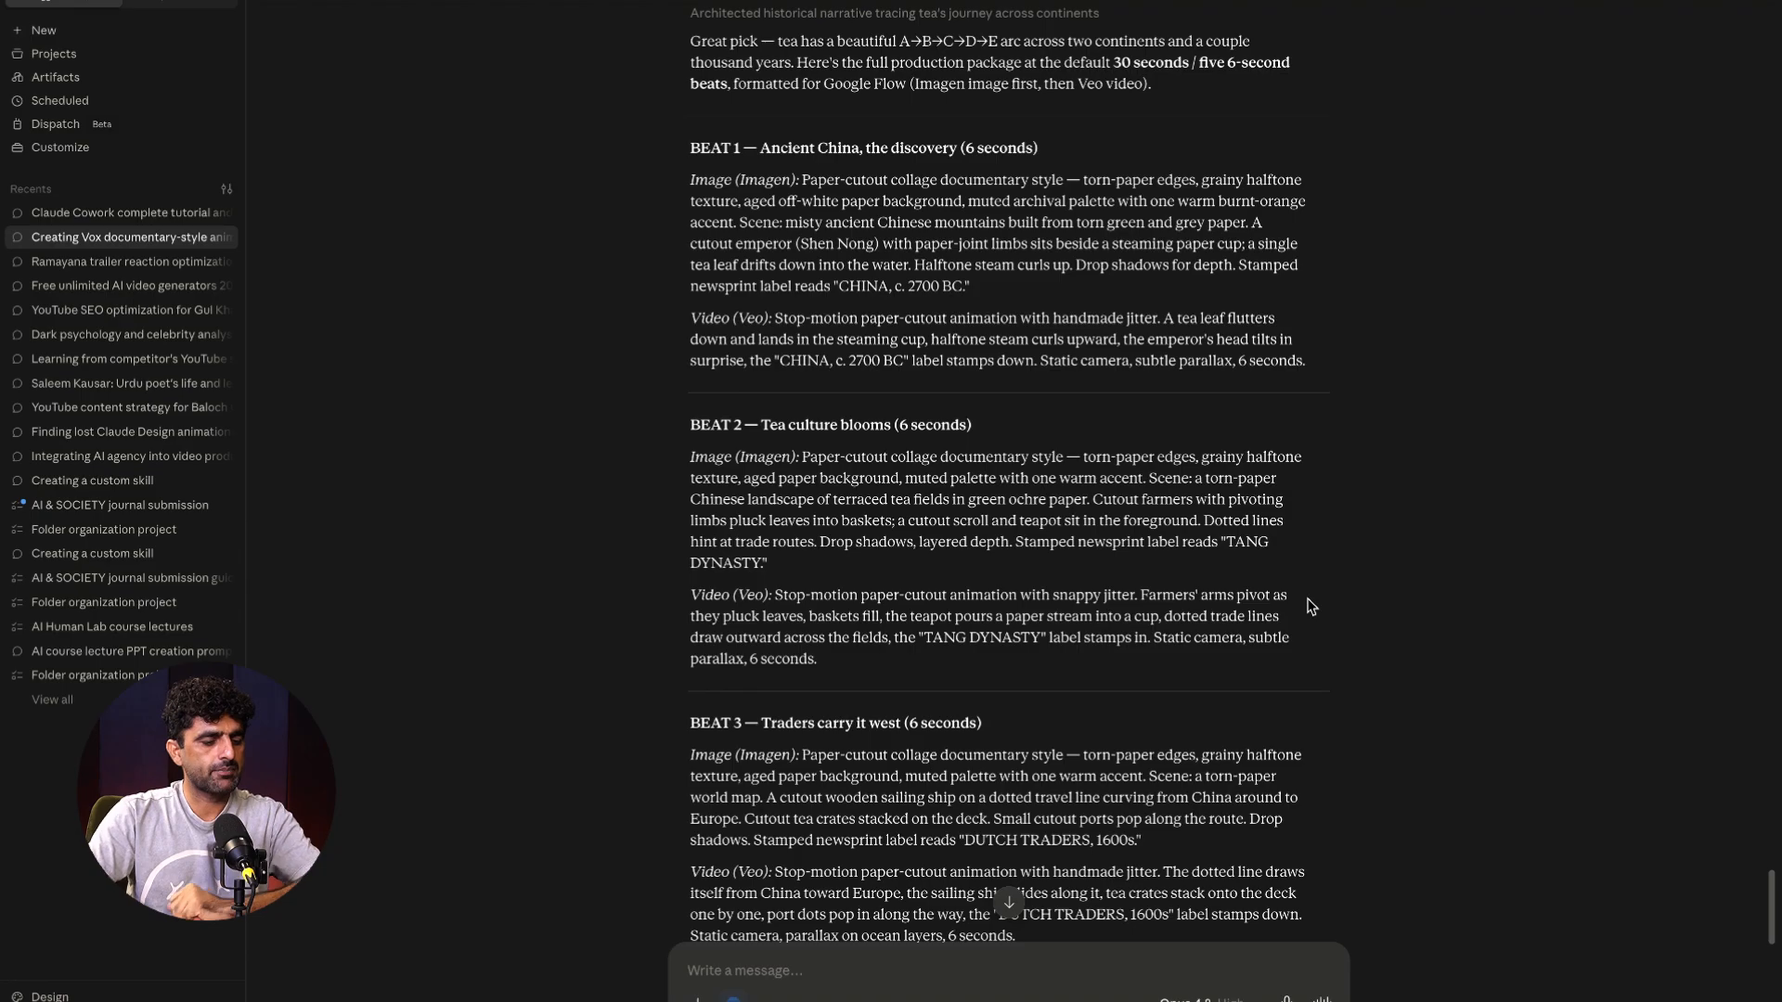
- Switch to Google Flow in the browser, return to its home page, dismiss the daily bonus banner and create a new project
{"action": "mouse_move", "coordinate": [715, 991]}
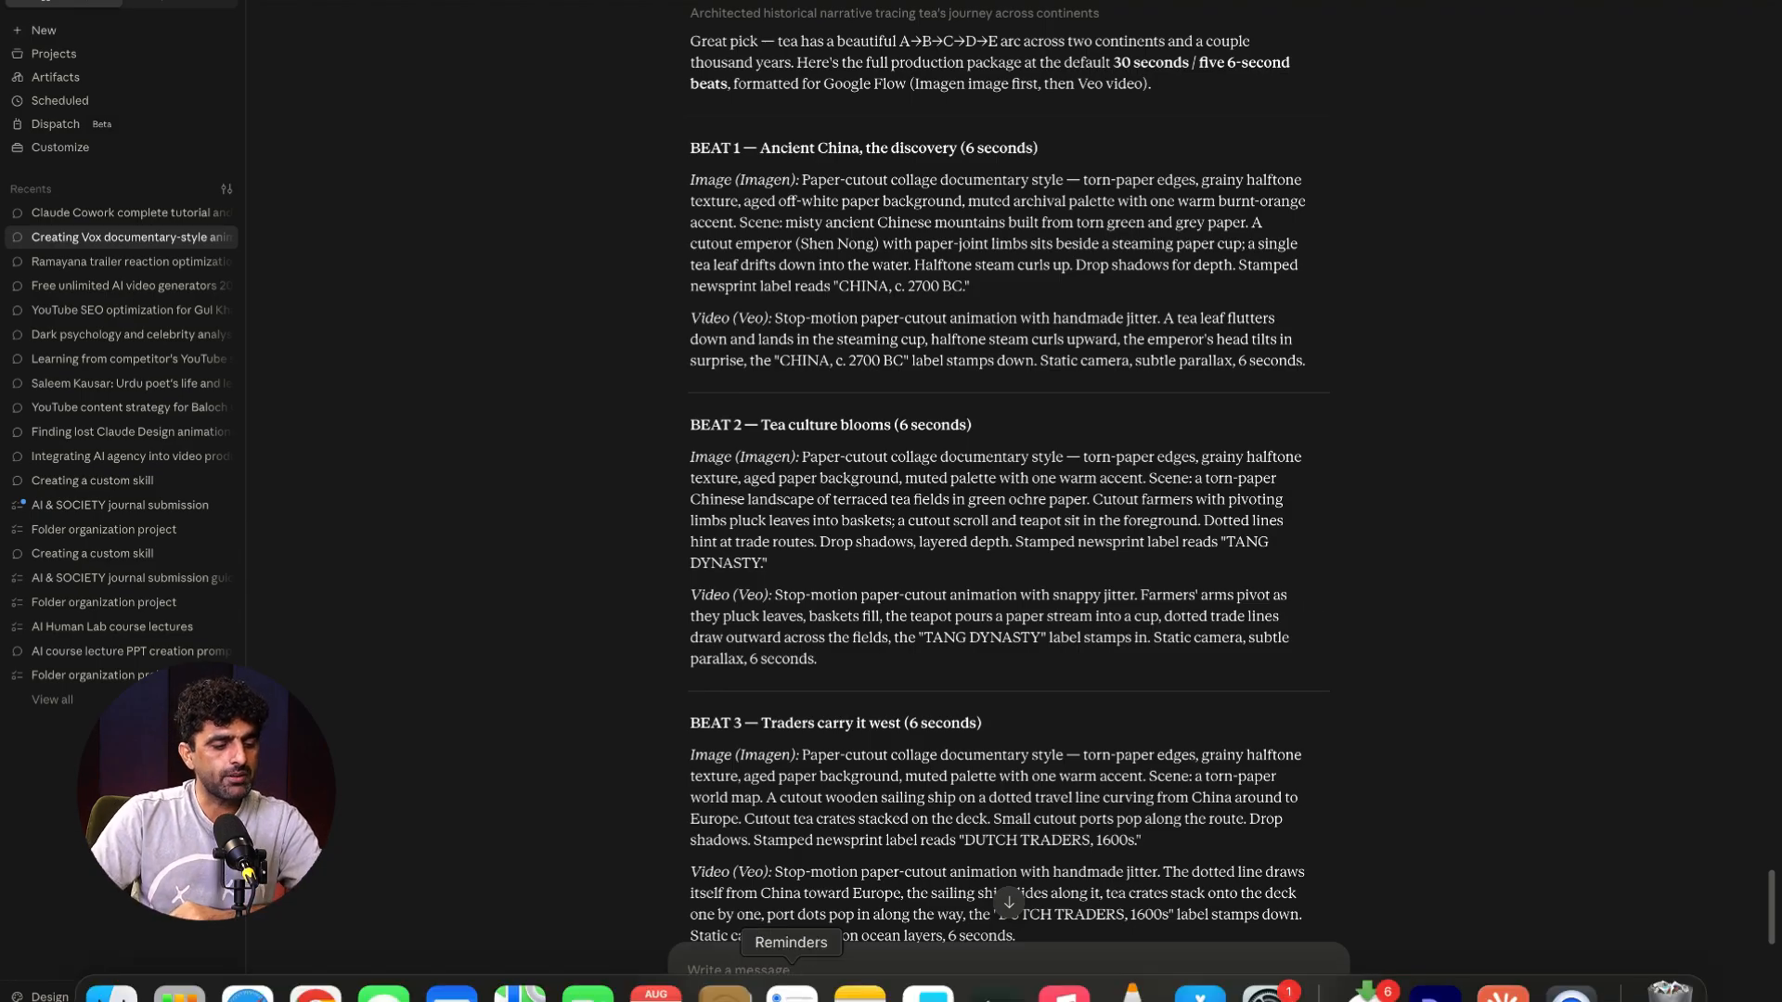
{"action": "left_click", "coordinate": [315, 995]}
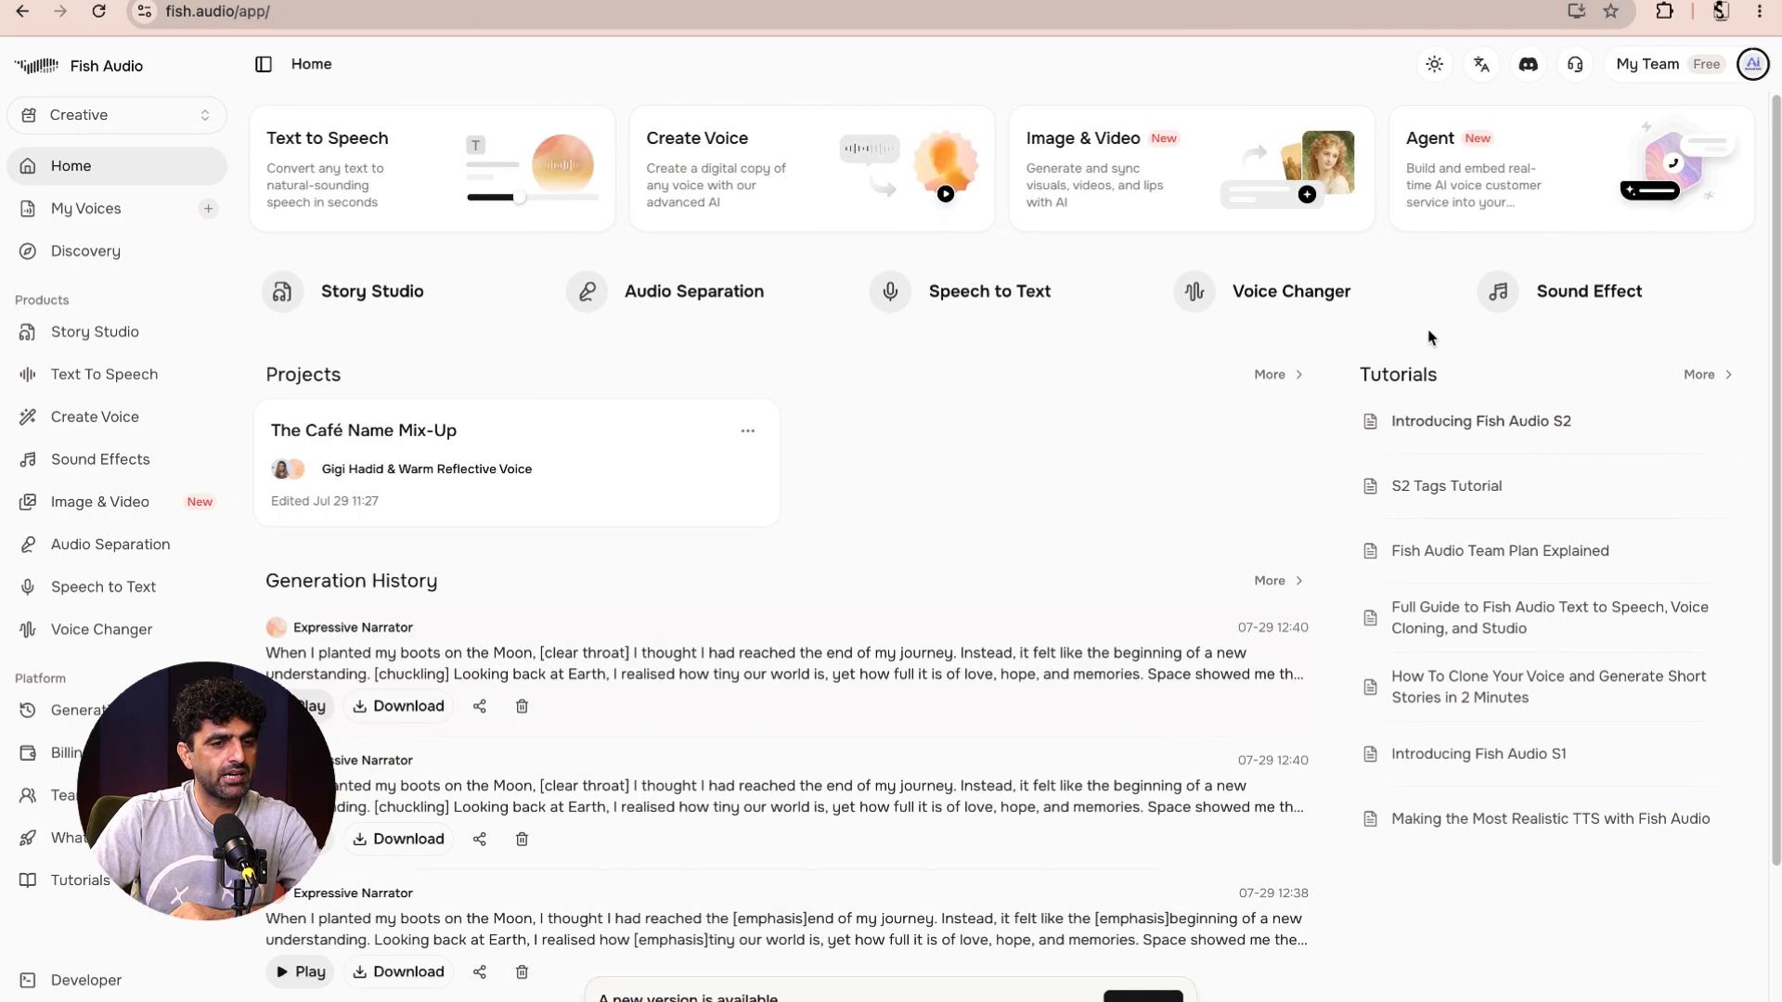
{"action": "left_click", "coordinate": [1771, 2]}
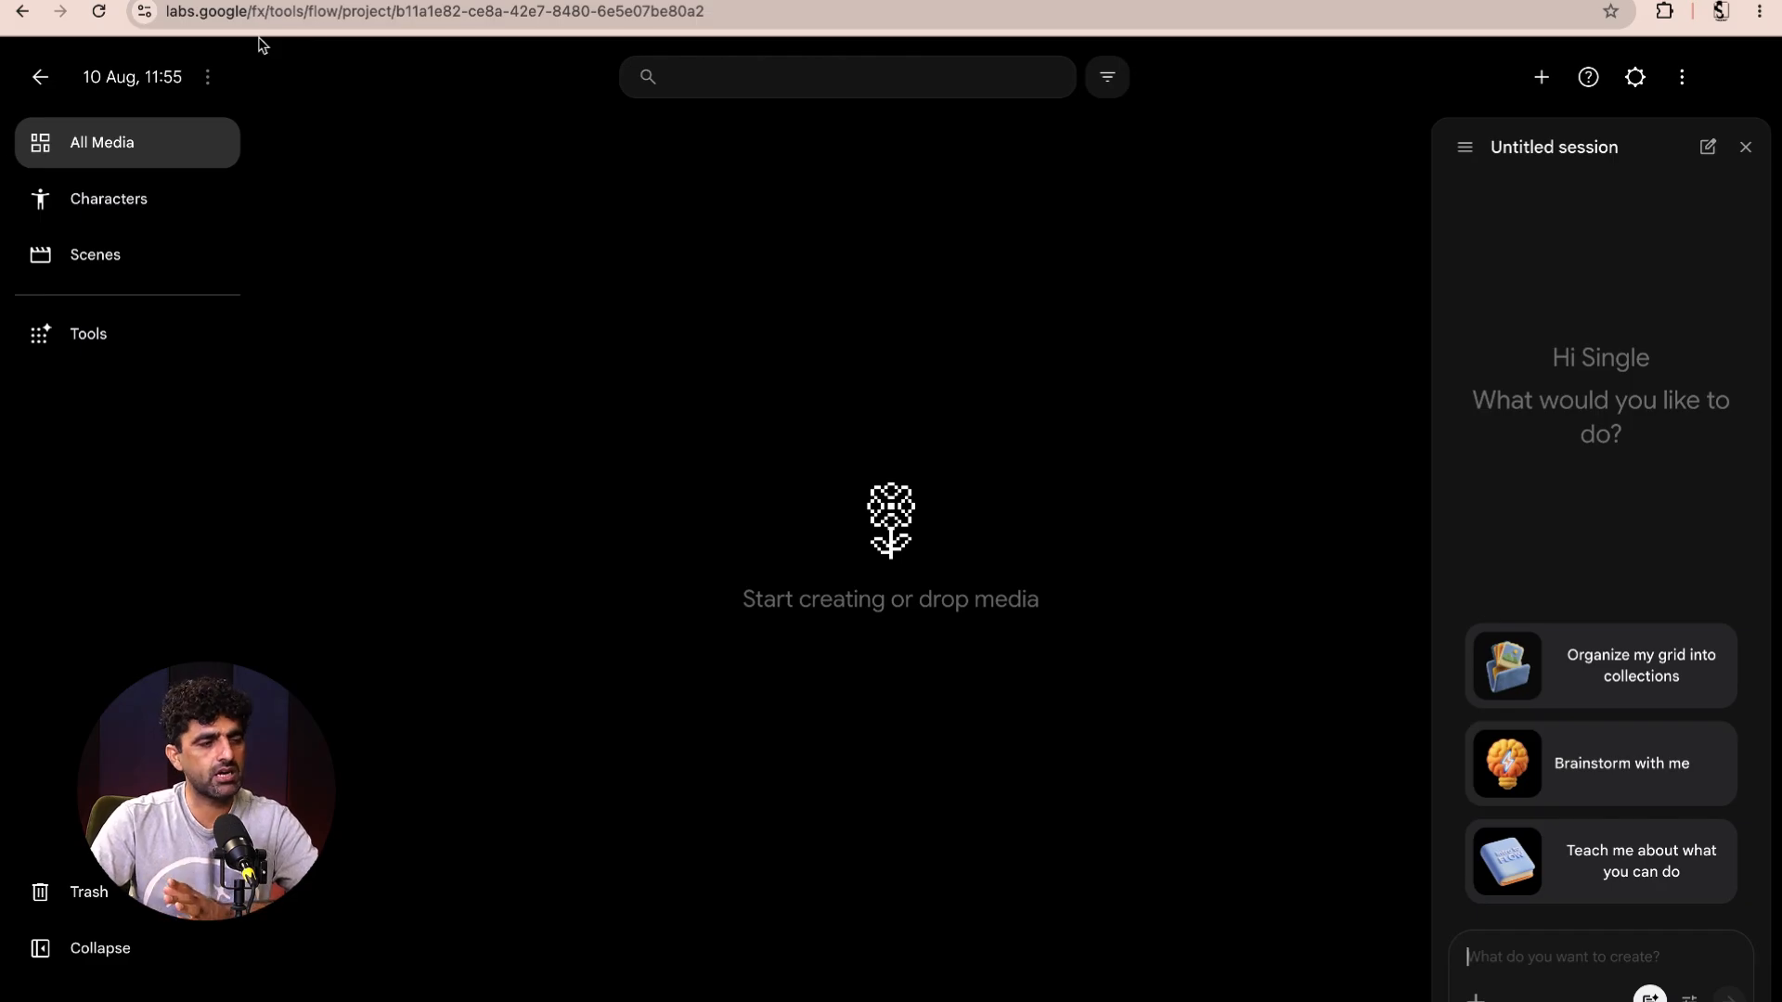
{"action": "left_click", "coordinate": [39, 76]}
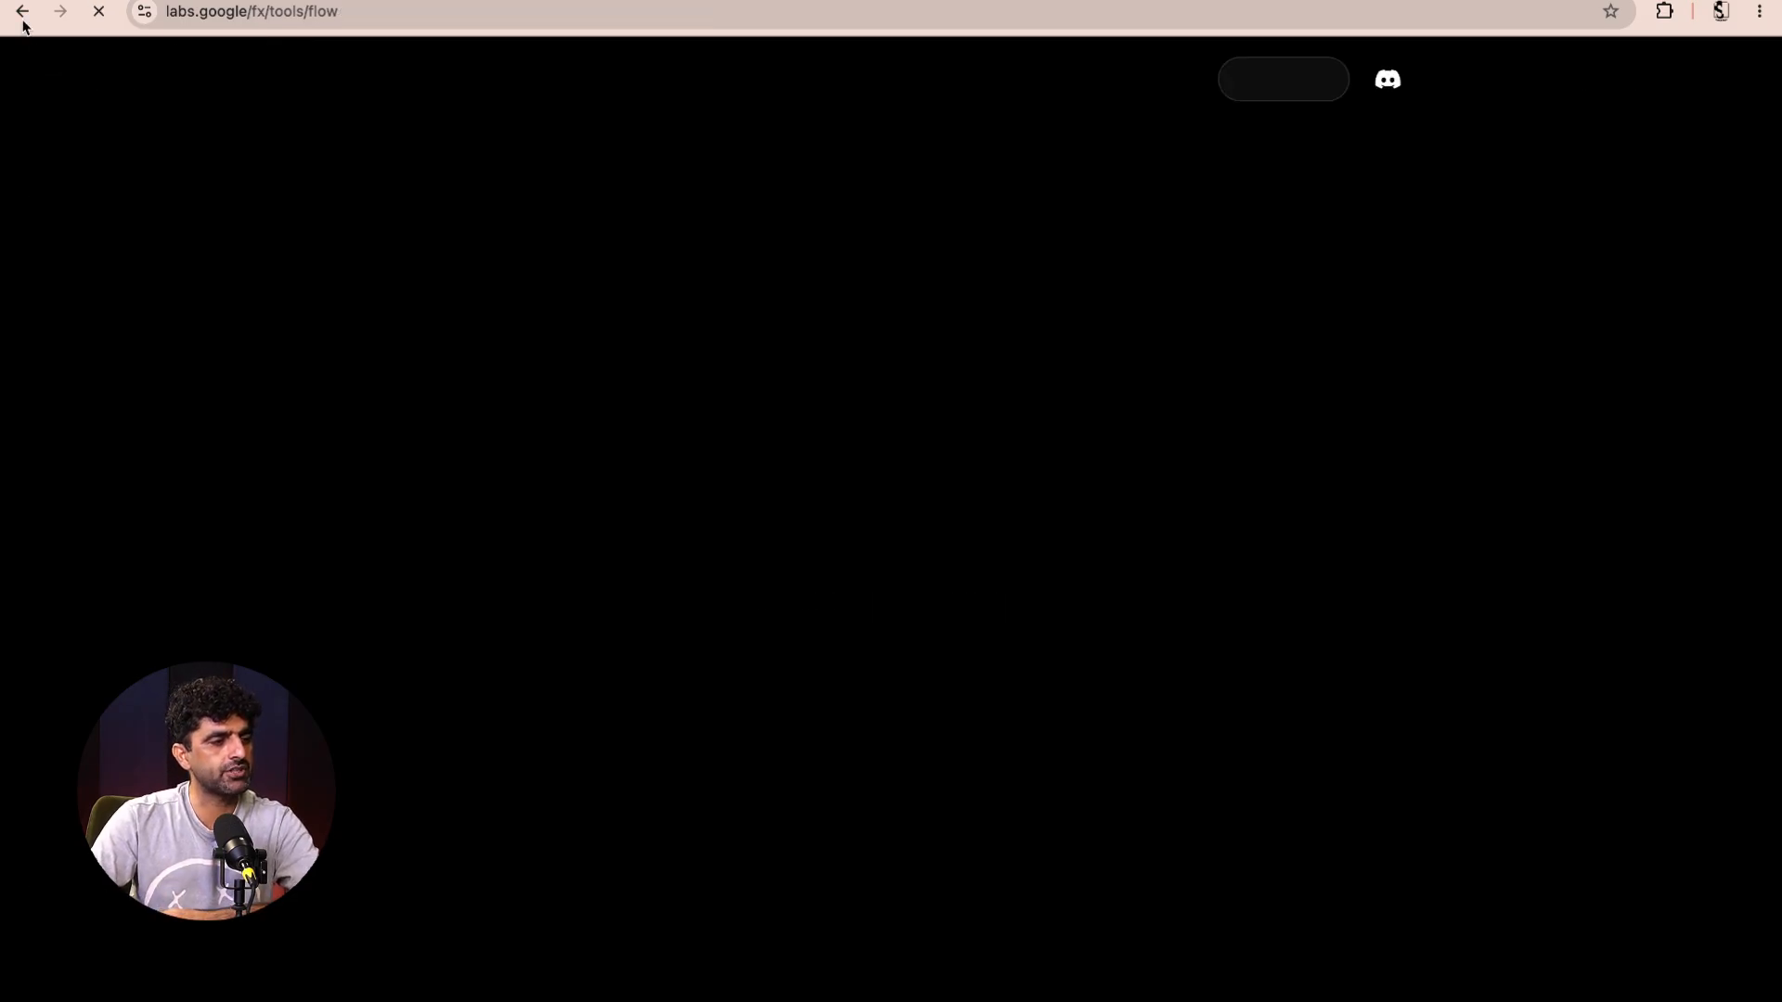
{"action": "left_click", "coordinate": [20, 19]}
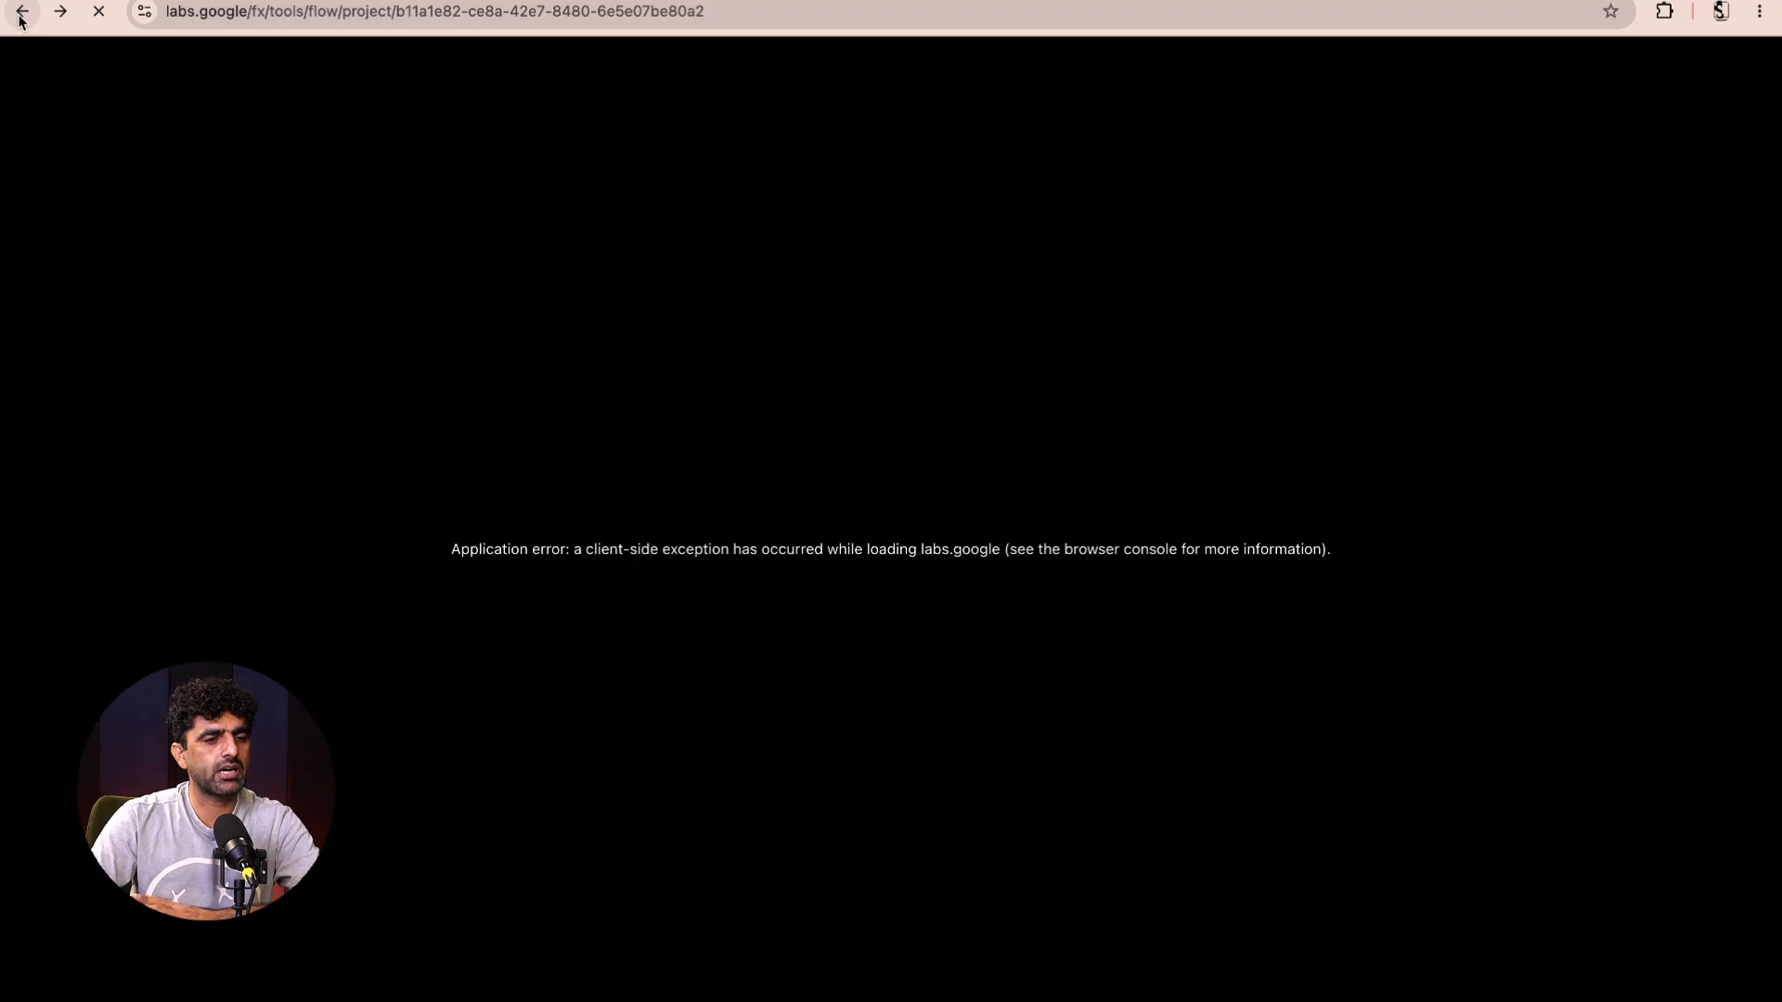
{"action": "left_click", "coordinate": [20, 18]}
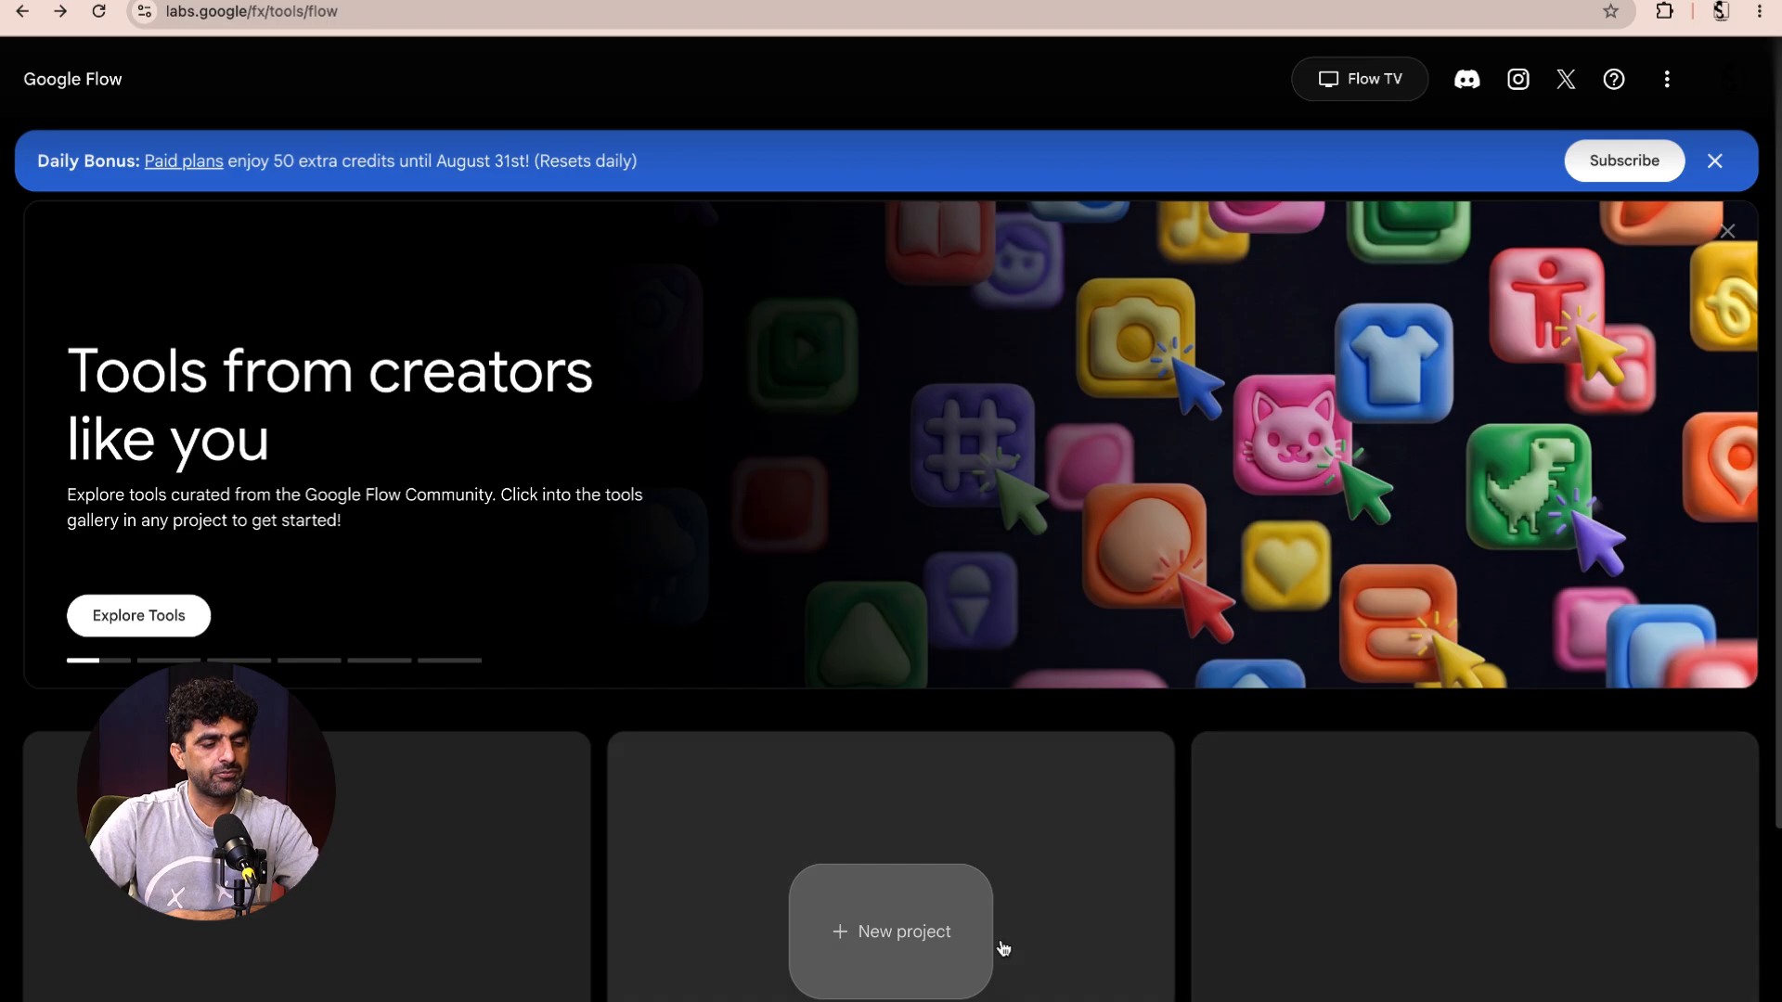
{"action": "left_click", "coordinate": [1713, 161]}
{"action": "left_click", "coordinate": [907, 958]}
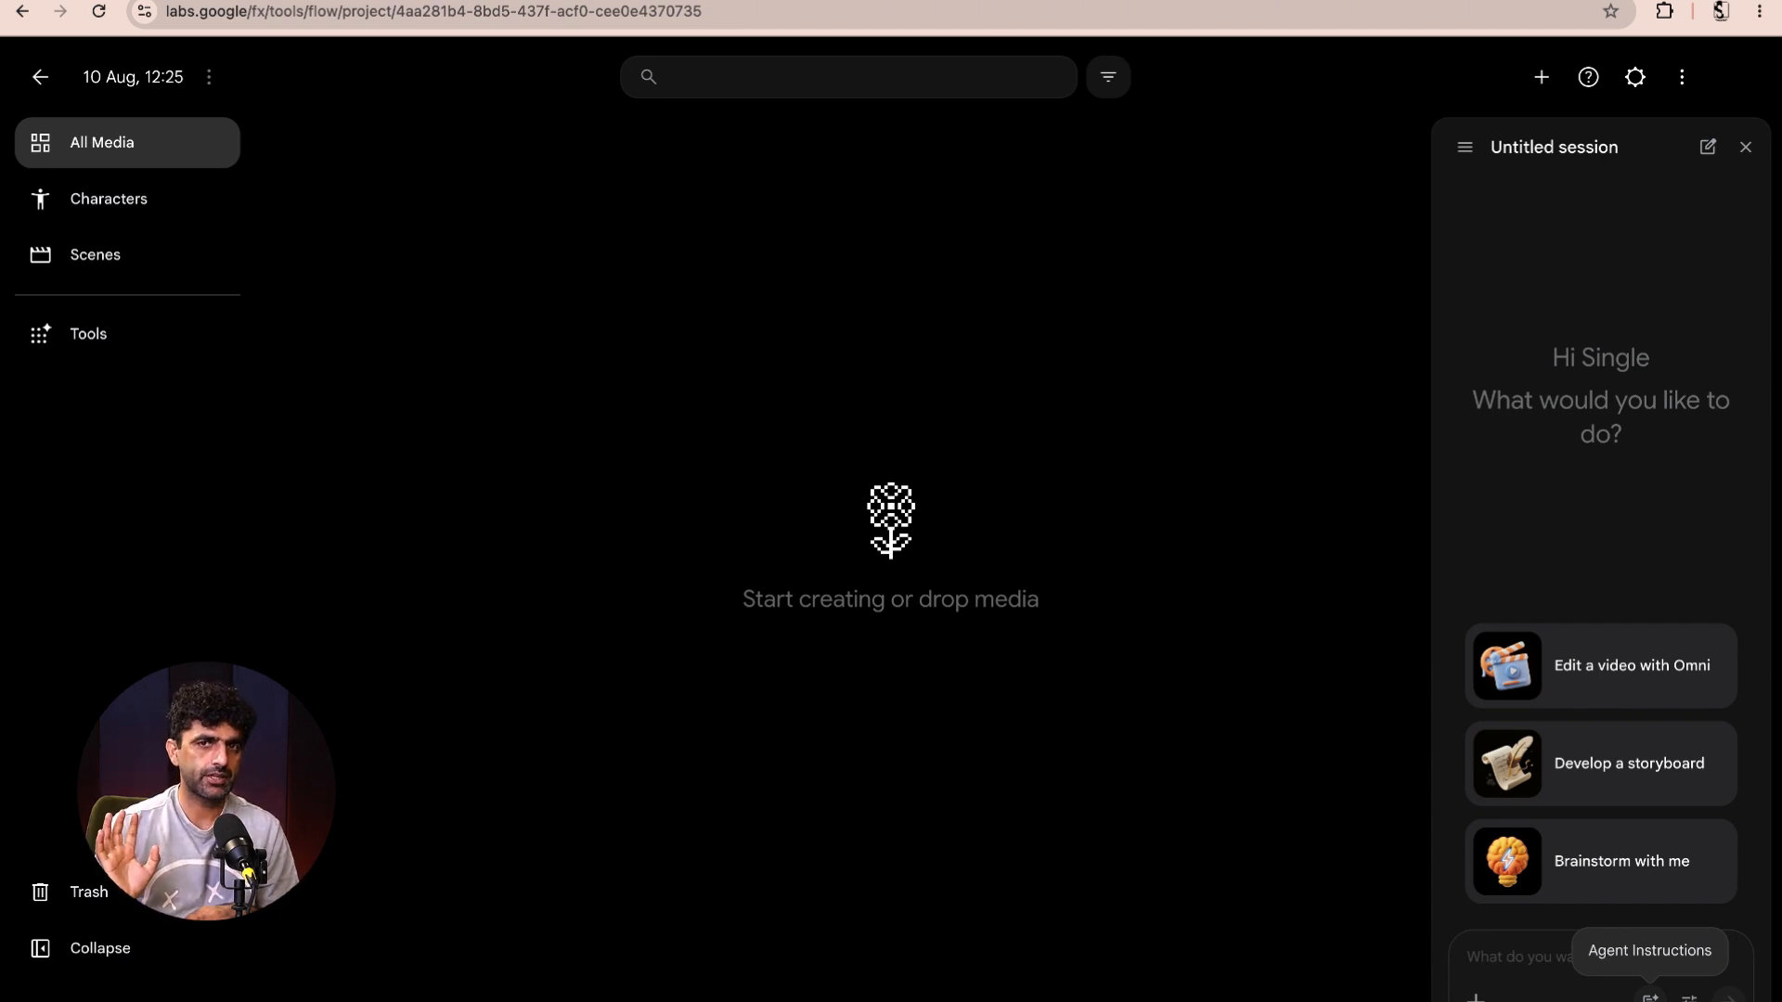
- Add a blank agent instruction to the new Flow project and open its guideline for writing
{"action": "left_click", "coordinate": [1650, 998]}
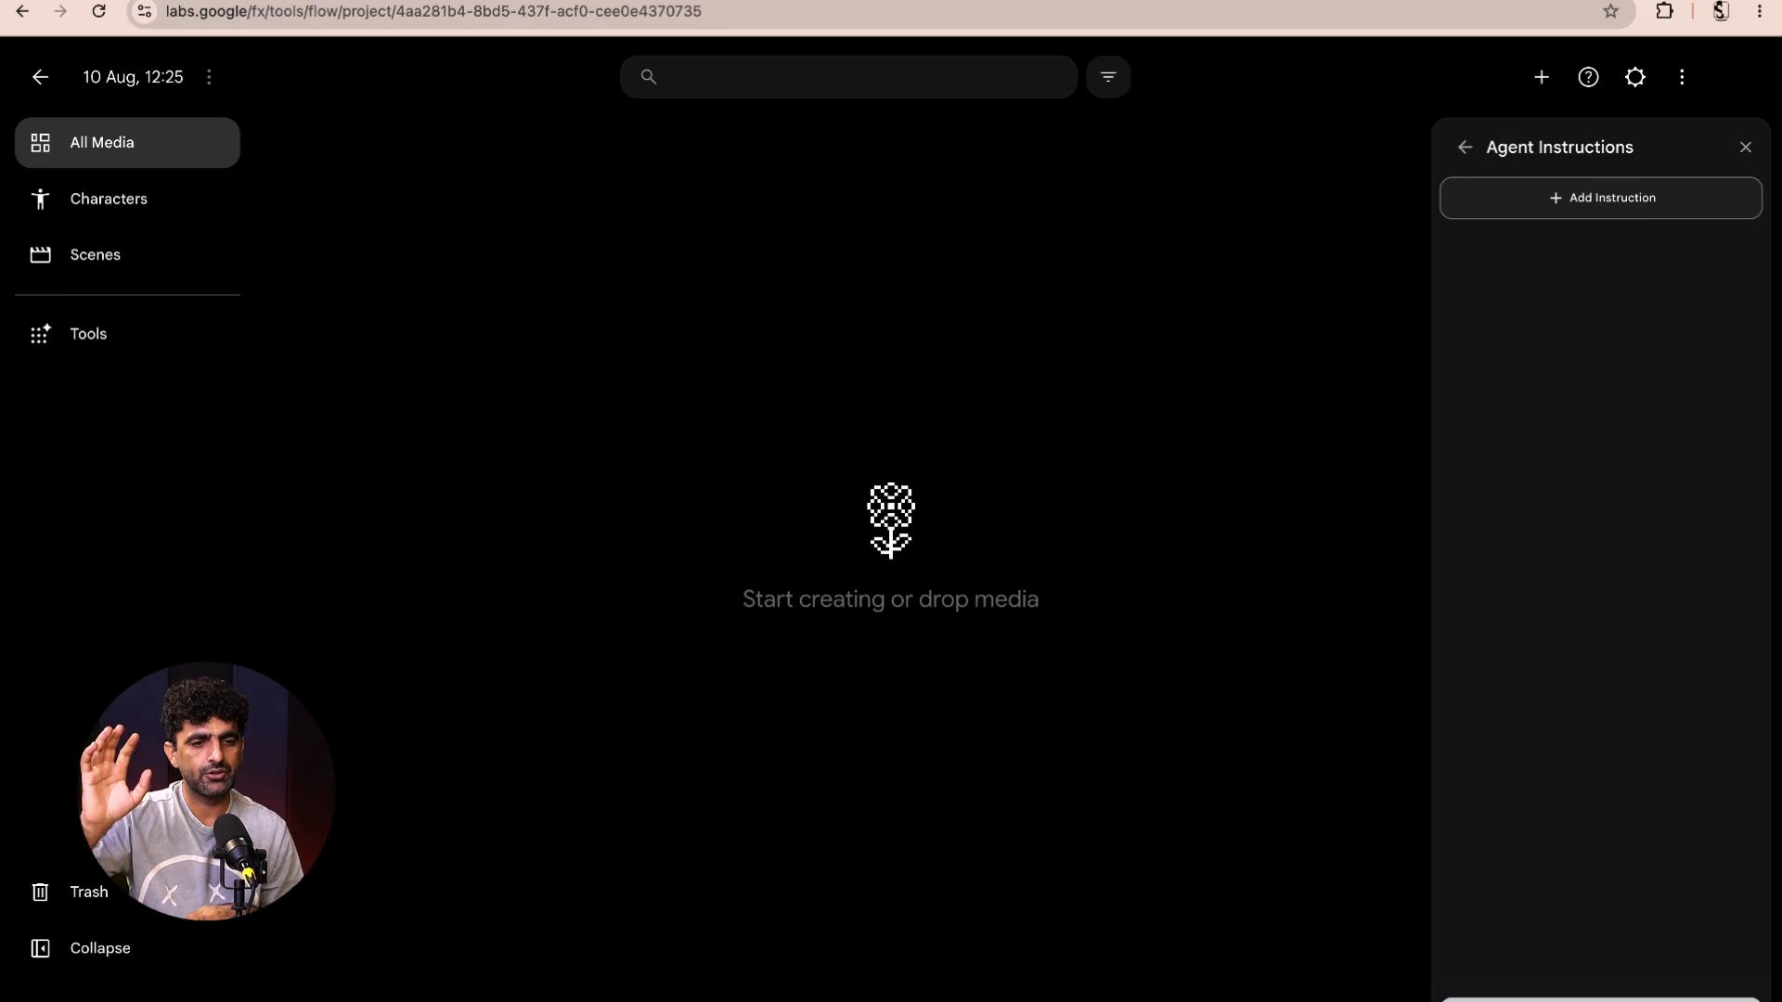
{"action": "left_click", "coordinate": [1582, 196]}
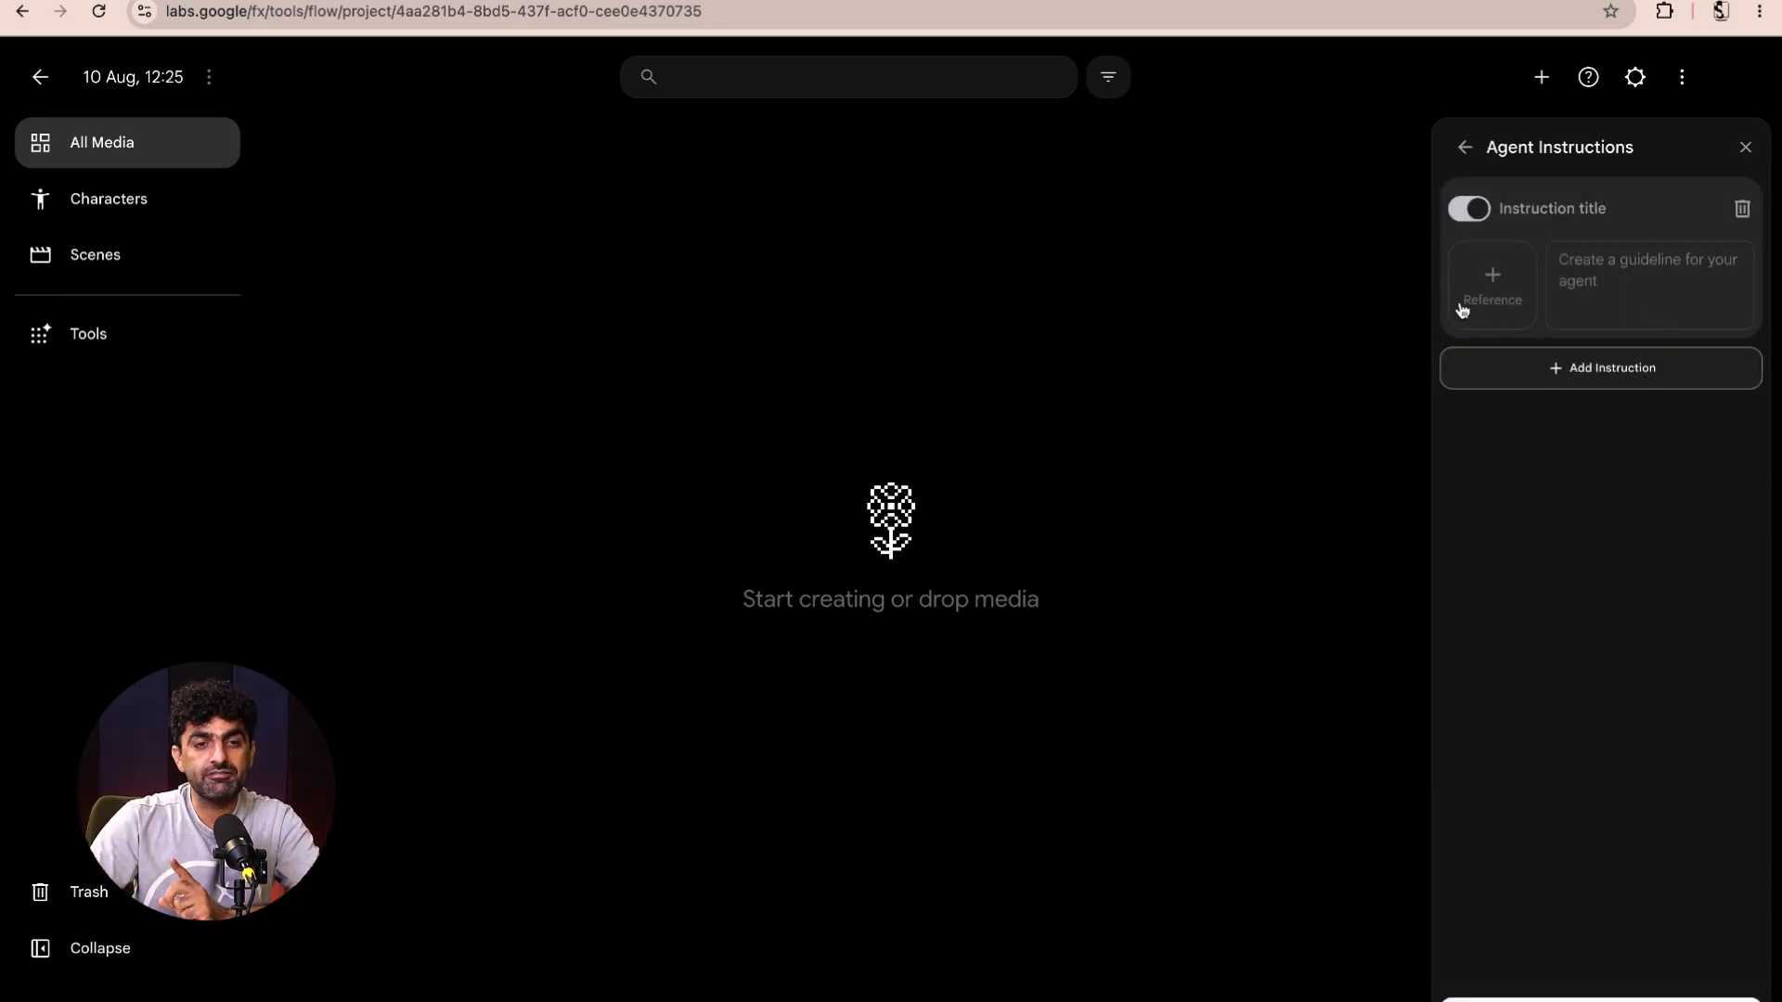
{"action": "left_click", "coordinate": [1618, 282]}
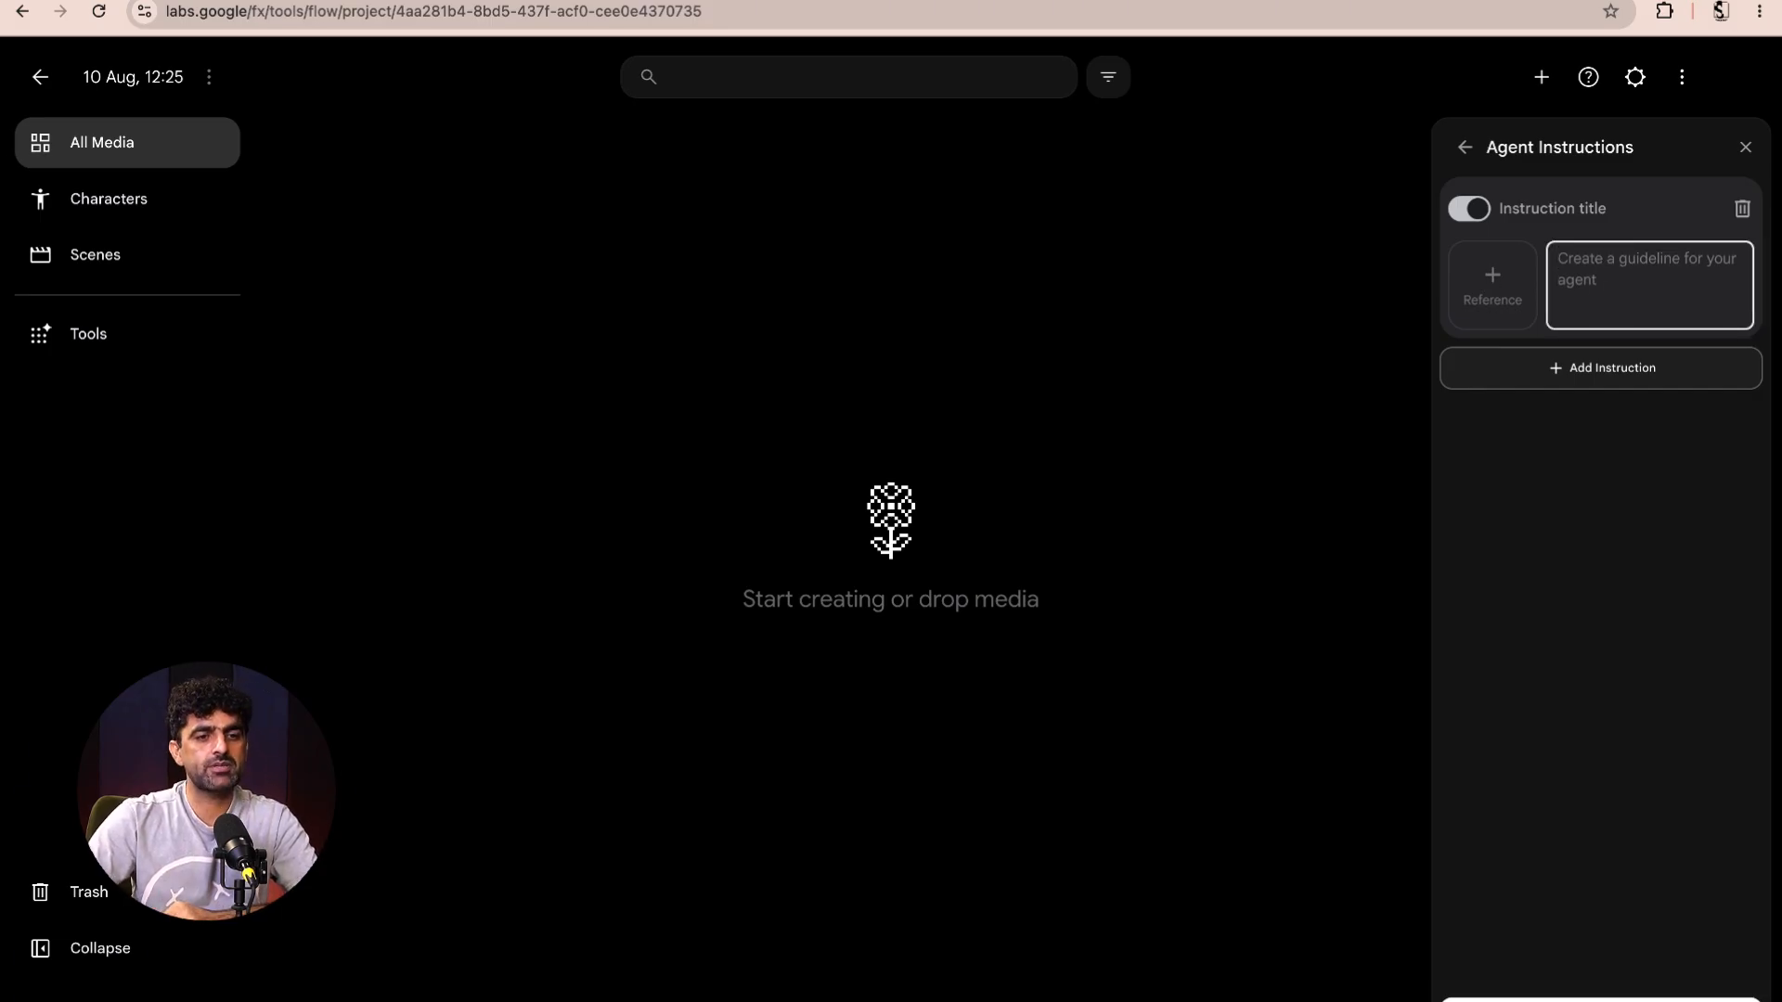
- Switch to the existing coffee history Flow project and read through its agent instruction's guideline
{"action": "left_click", "coordinate": [1722, 11]}
{"action": "left_click", "coordinate": [1475, 406]}
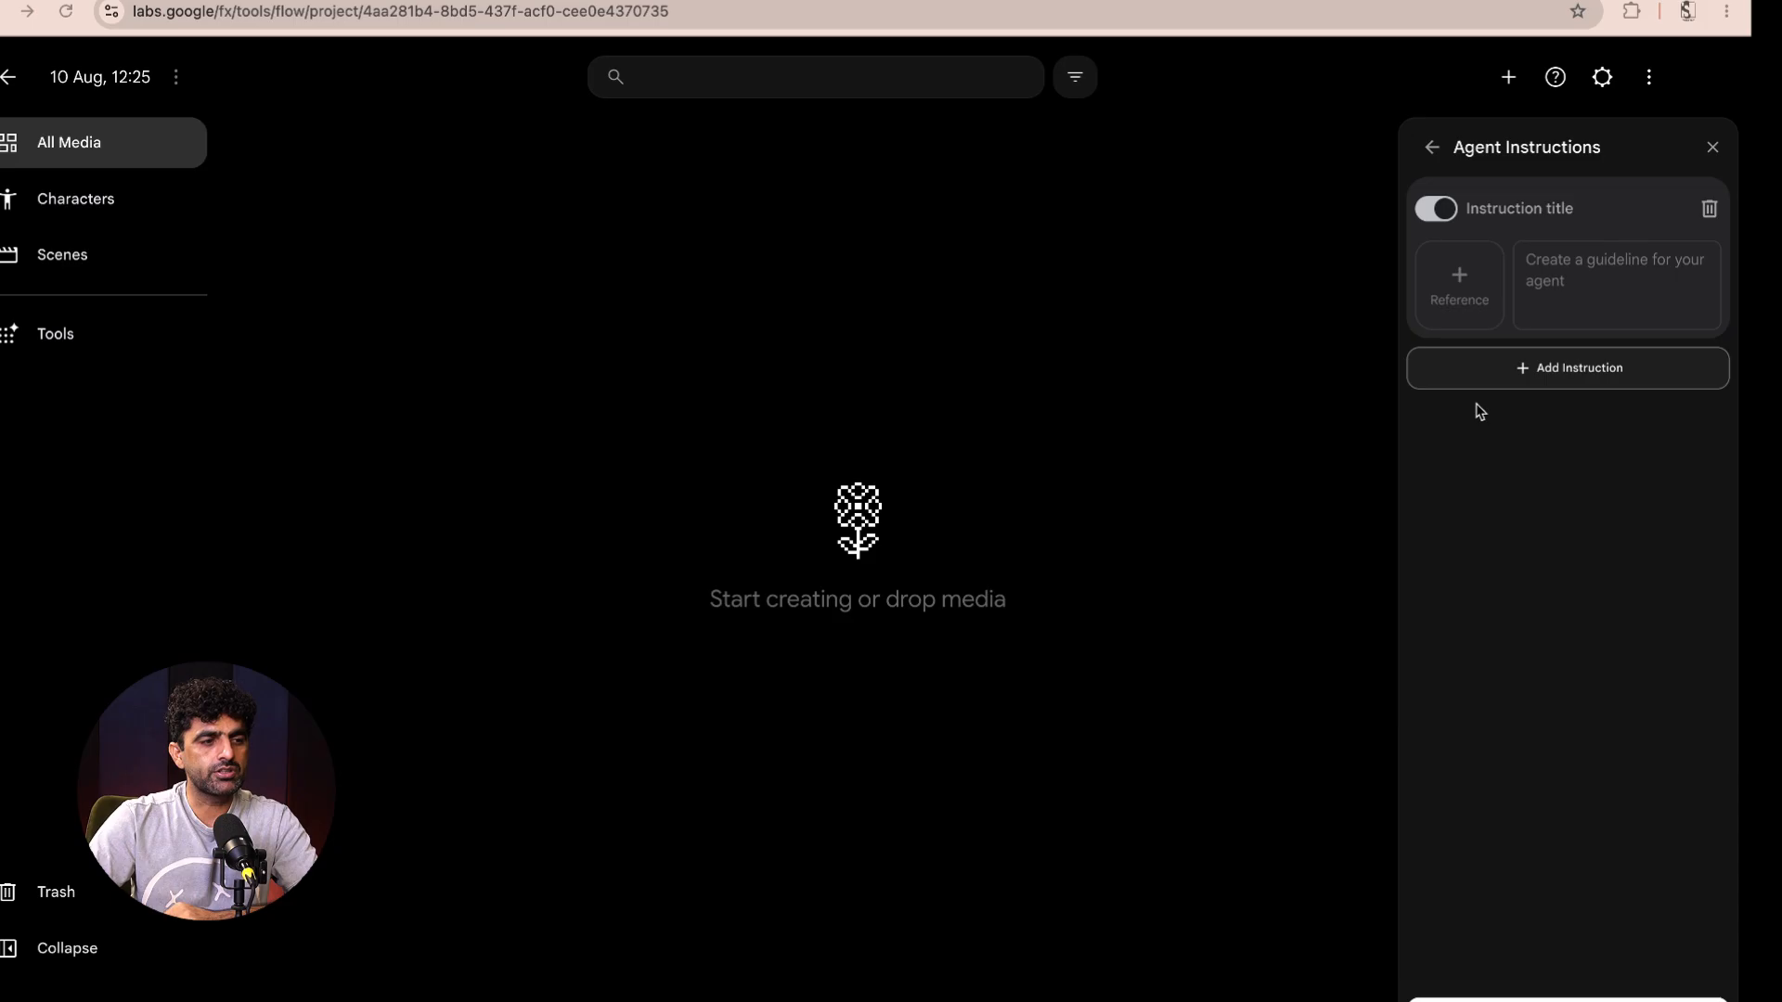
{"action": "scroll", "coordinate": [1404, 637], "scroll_direction": "down", "scroll_amount": 3}
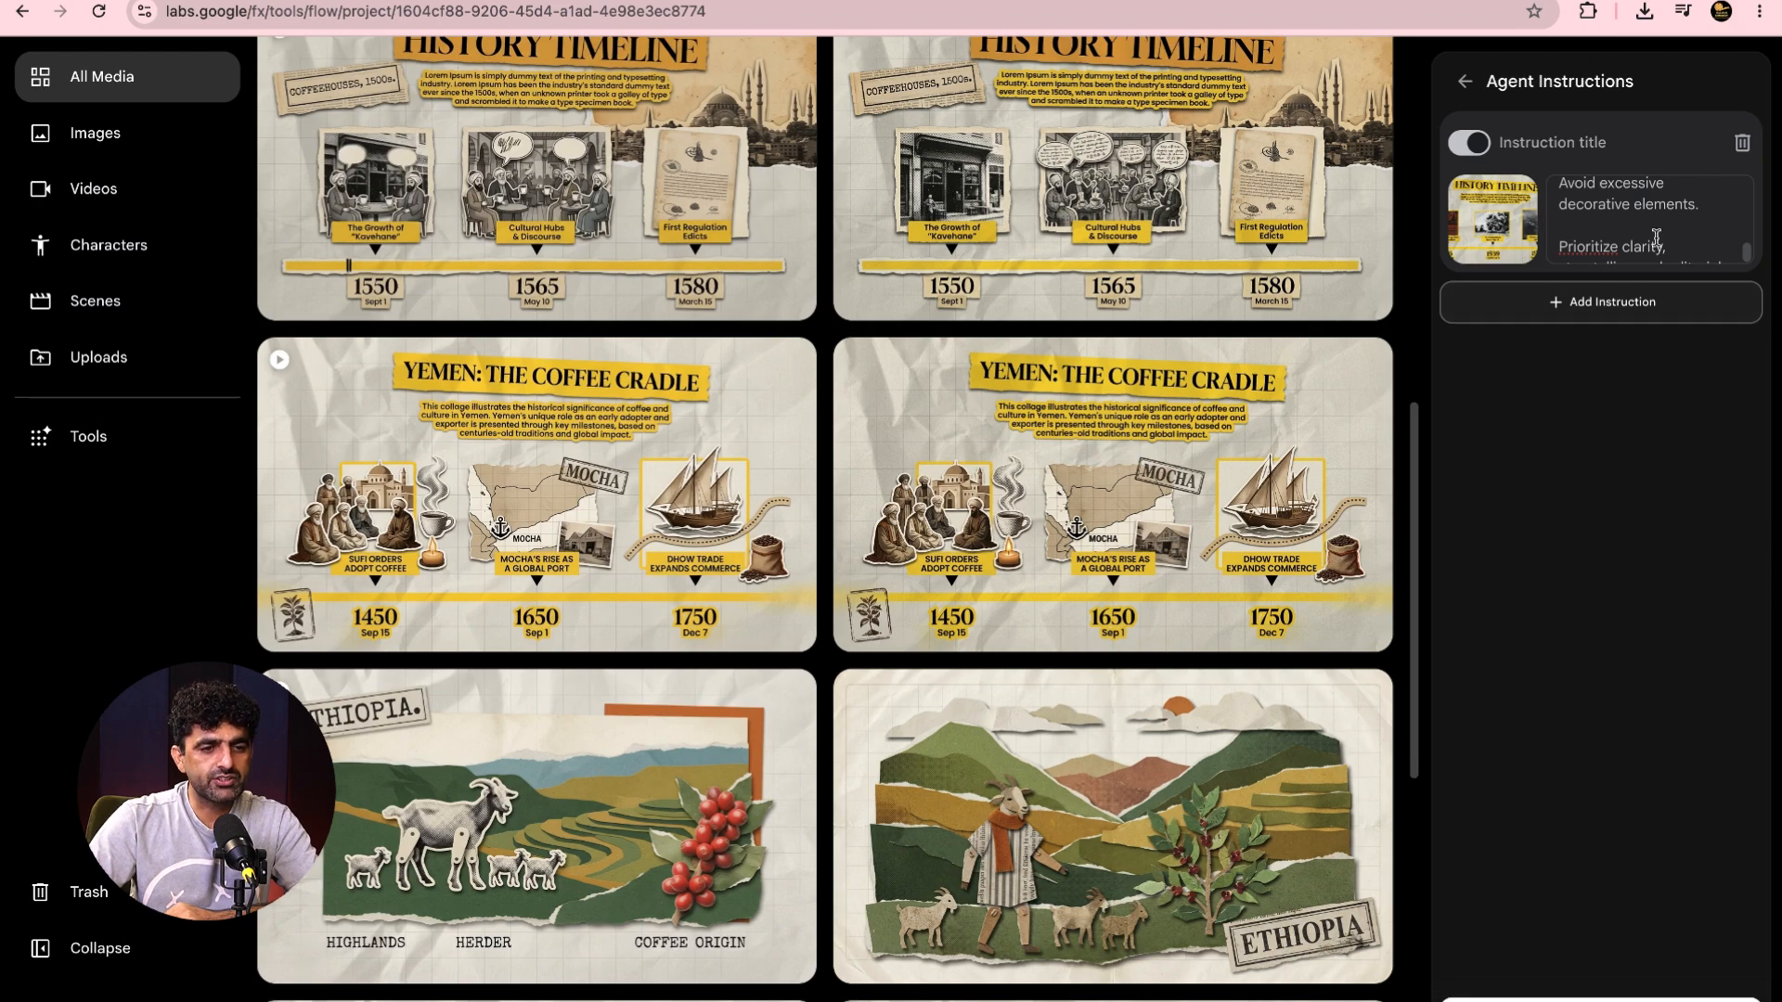
- Copy the entire agent instruction guideline text from the coffee history project
{"action": "scroll", "coordinate": [1244, 557], "scroll_direction": "up", "scroll_amount": 2}
{"action": "scroll", "coordinate": [1244, 557], "scroll_direction": "up", "scroll_amount": 2}
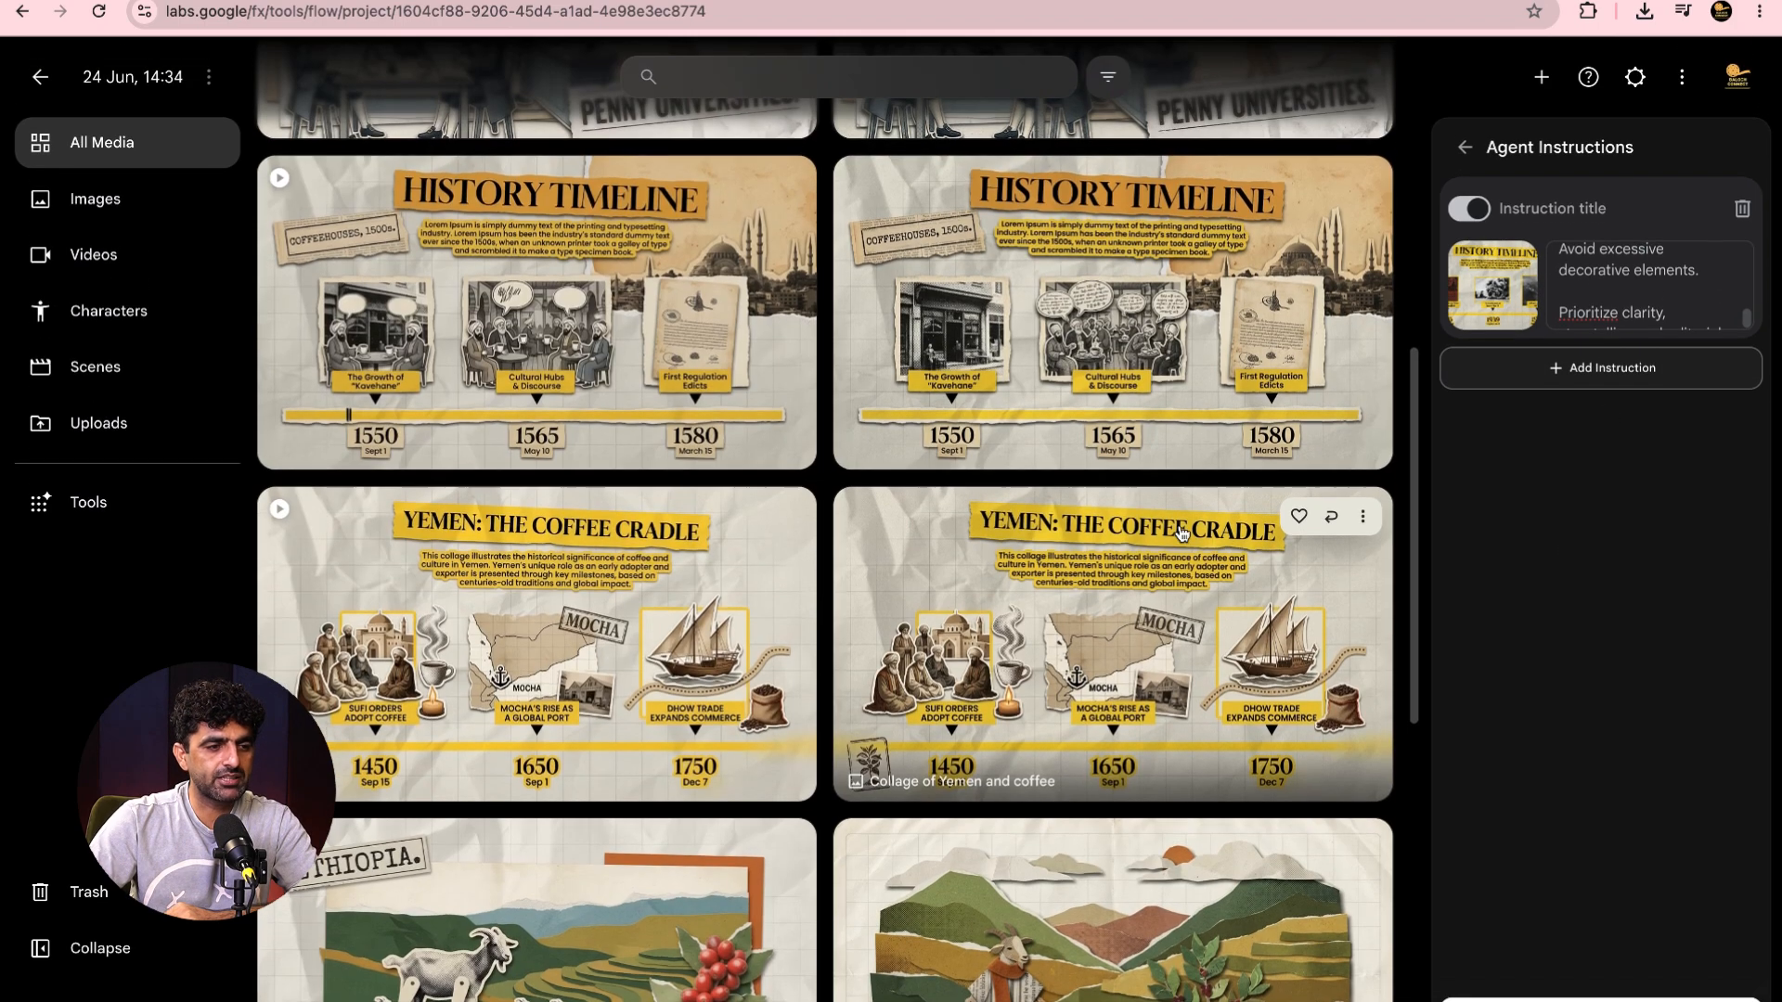
{"action": "triple_click", "coordinate": [1682, 311]}
{"action": "left_click", "coordinate": [1681, 310]}
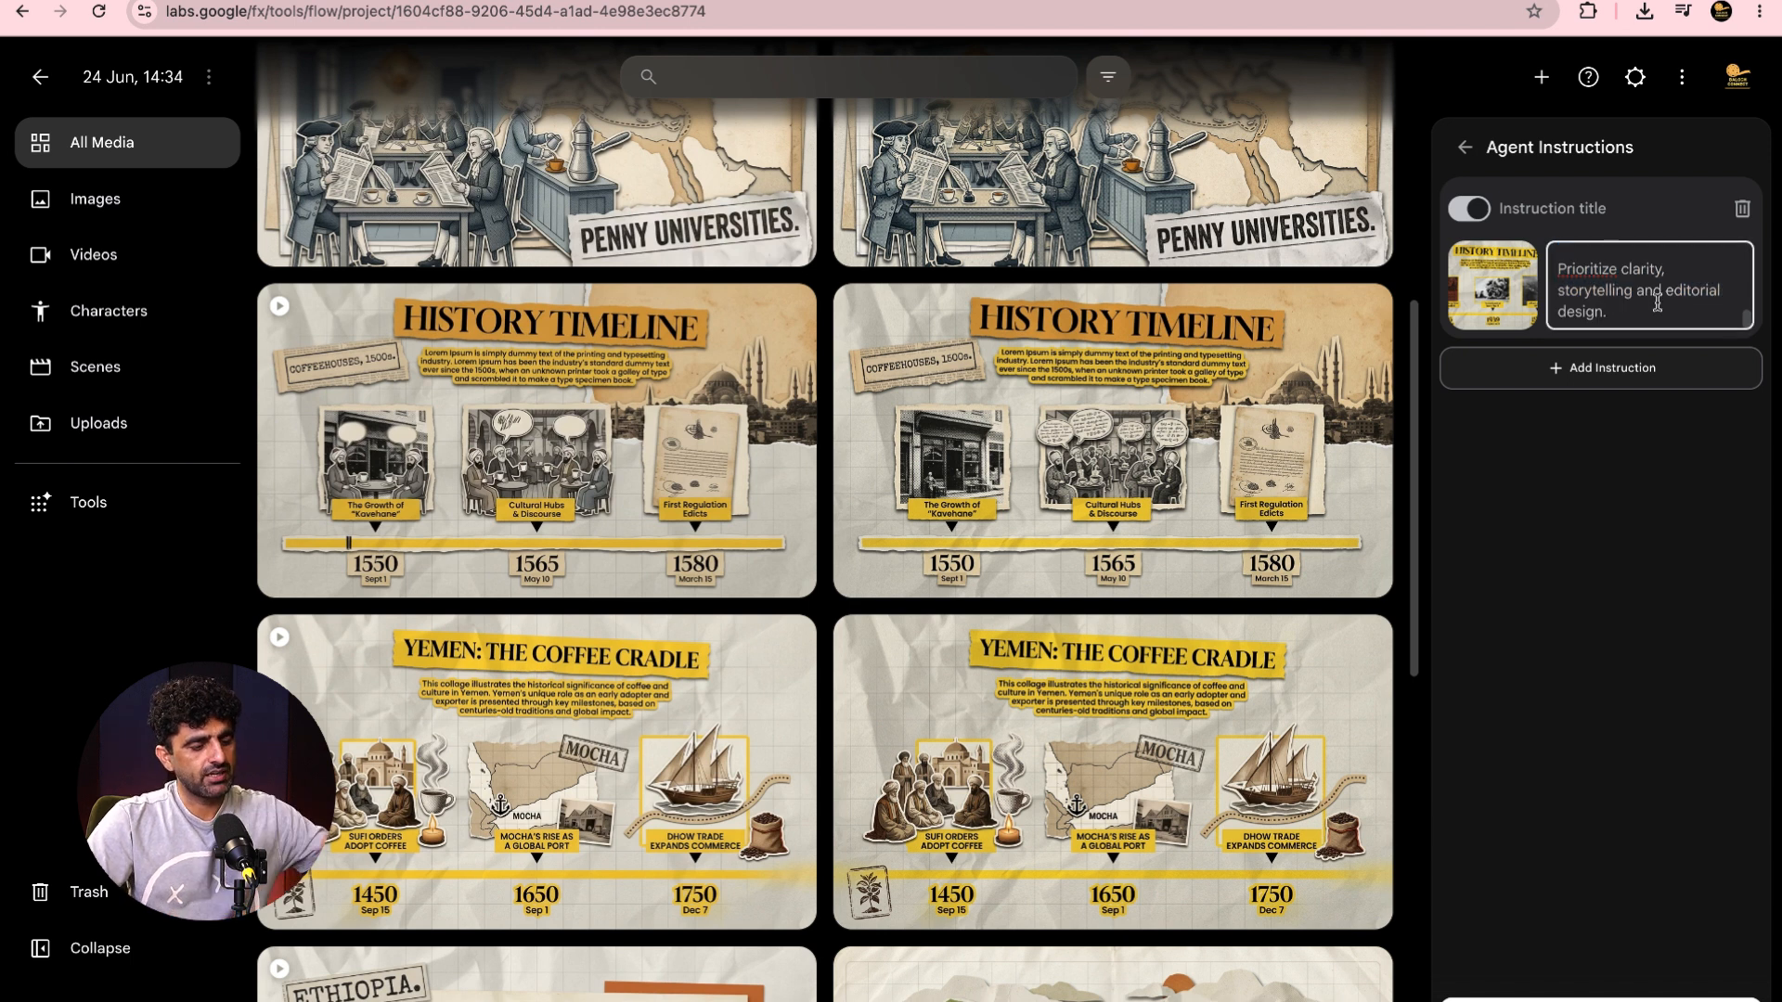
{"action": "key", "text": "super+a"}
{"action": "right_click", "coordinate": [1610, 283]}
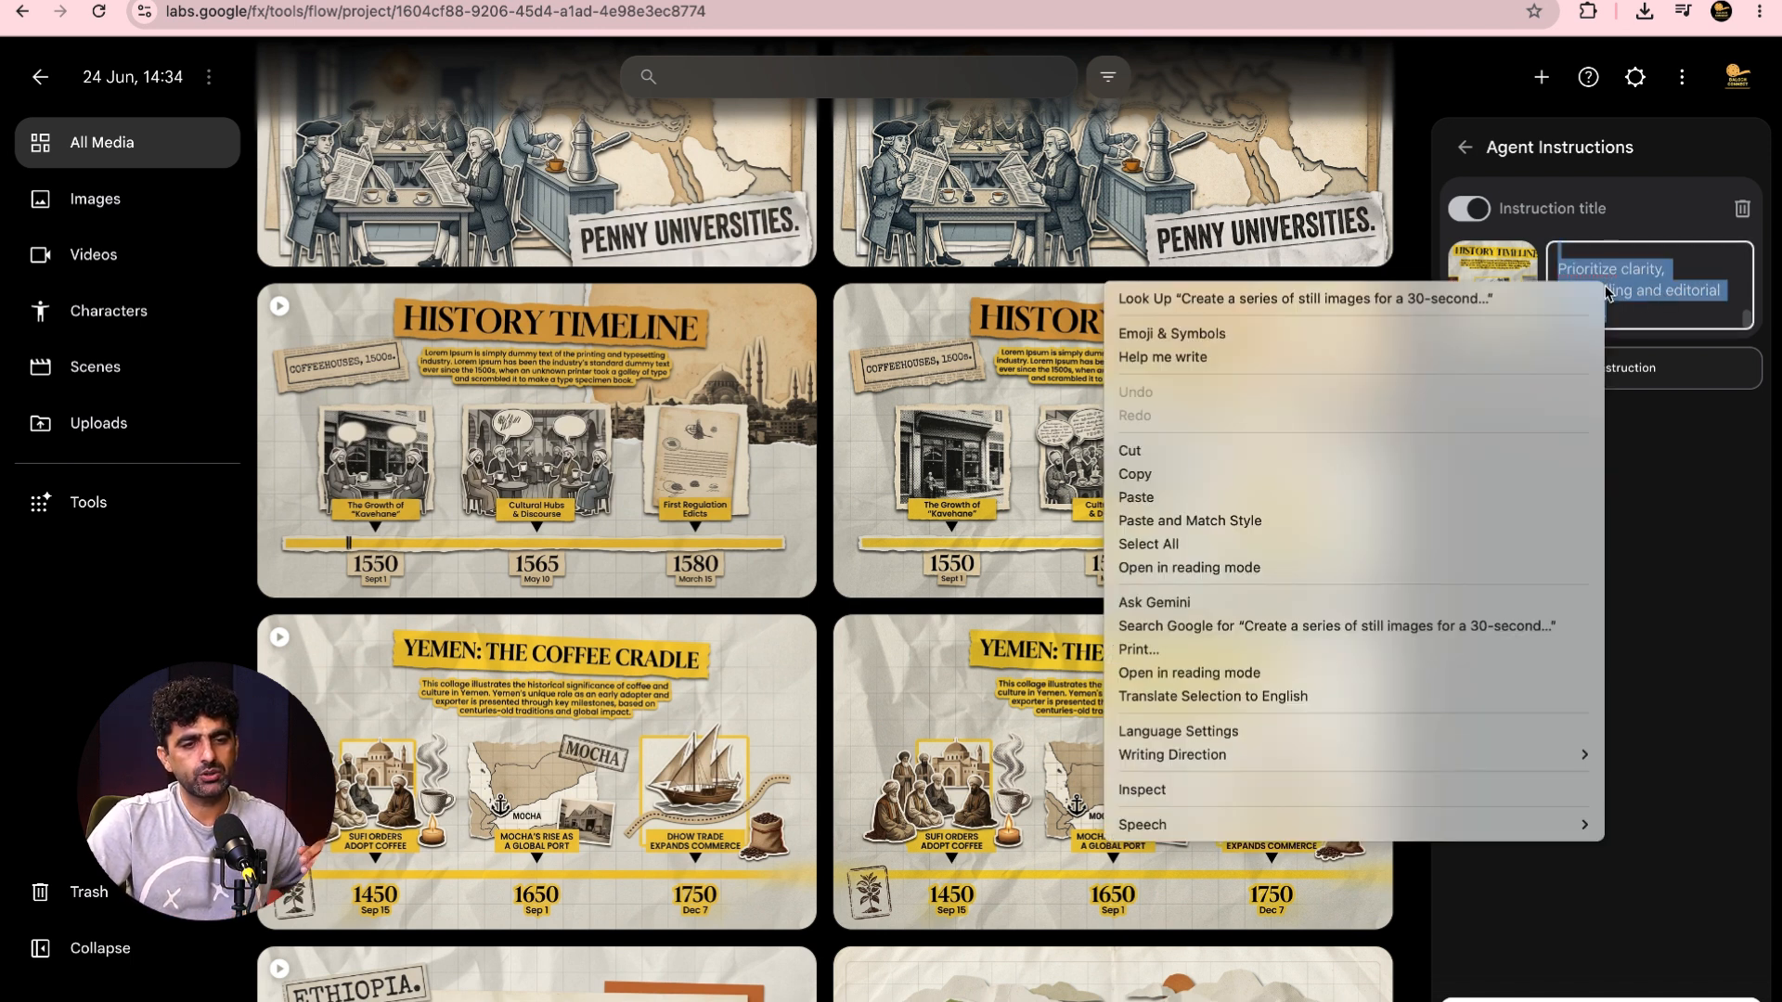
{"action": "left_click", "coordinate": [1389, 471]}
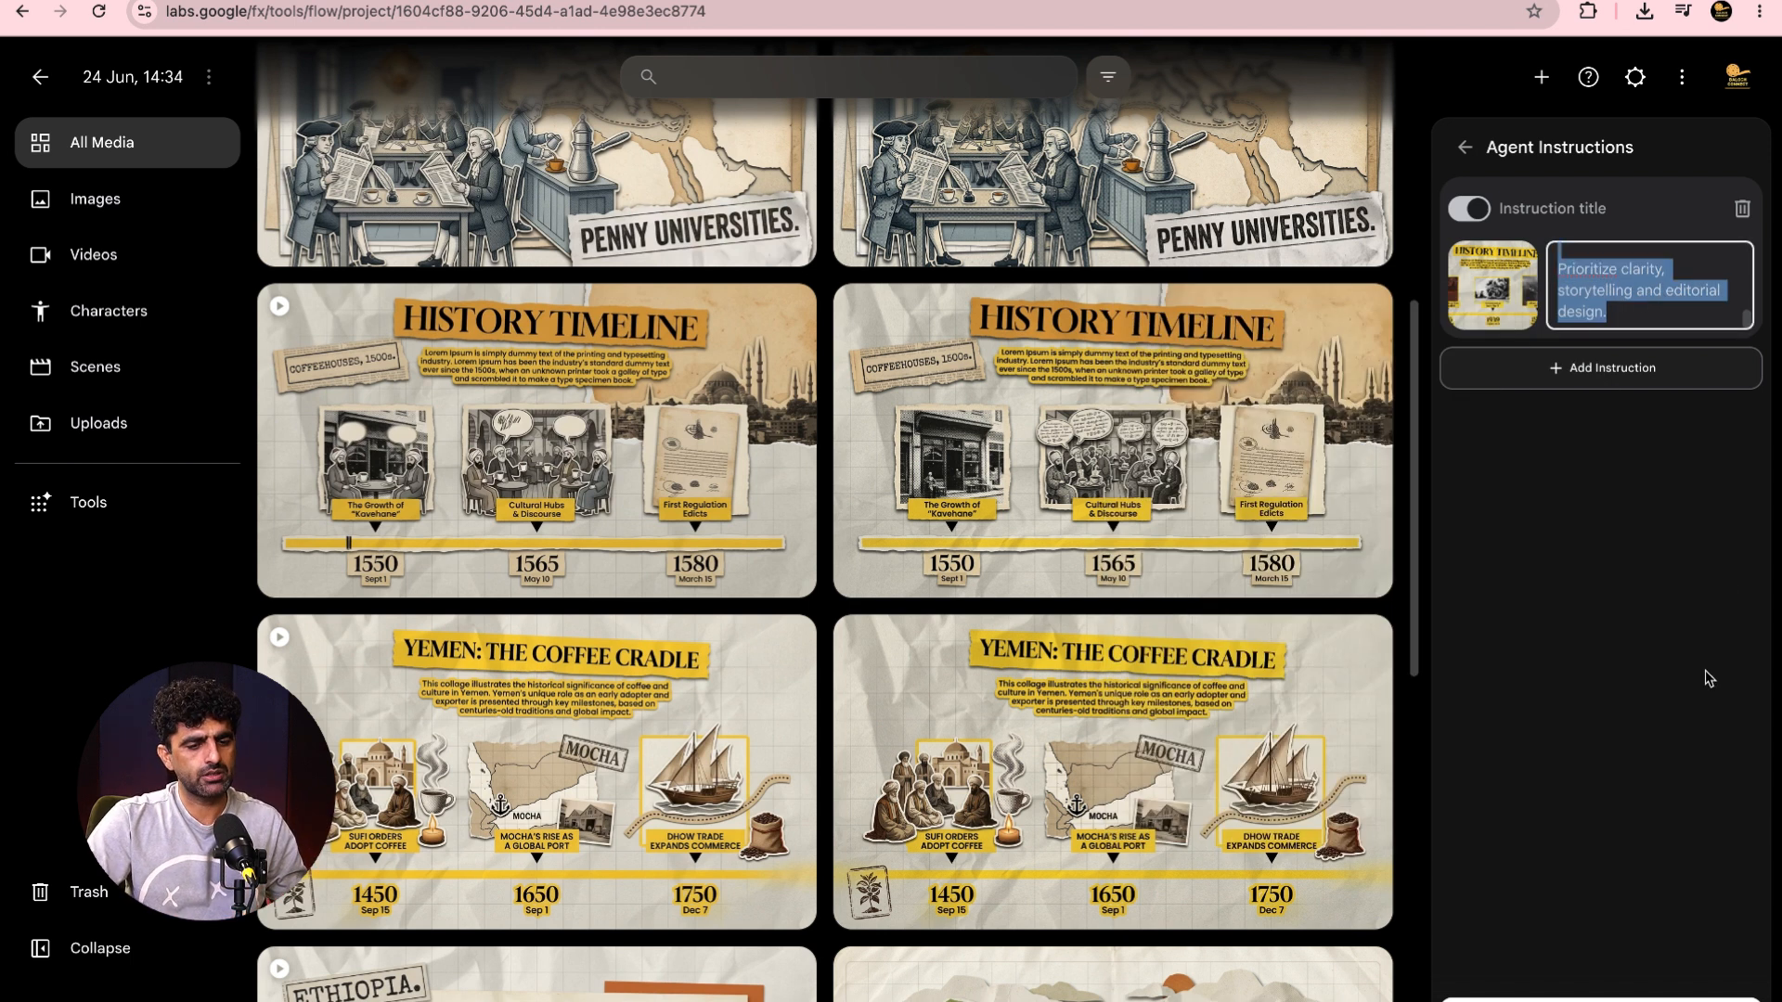
- Switch to the work Chrome profile holding the empty Flow project and paste the copied guideline into its blank agent instruction
{"action": "left_click", "coordinate": [1722, 11]}
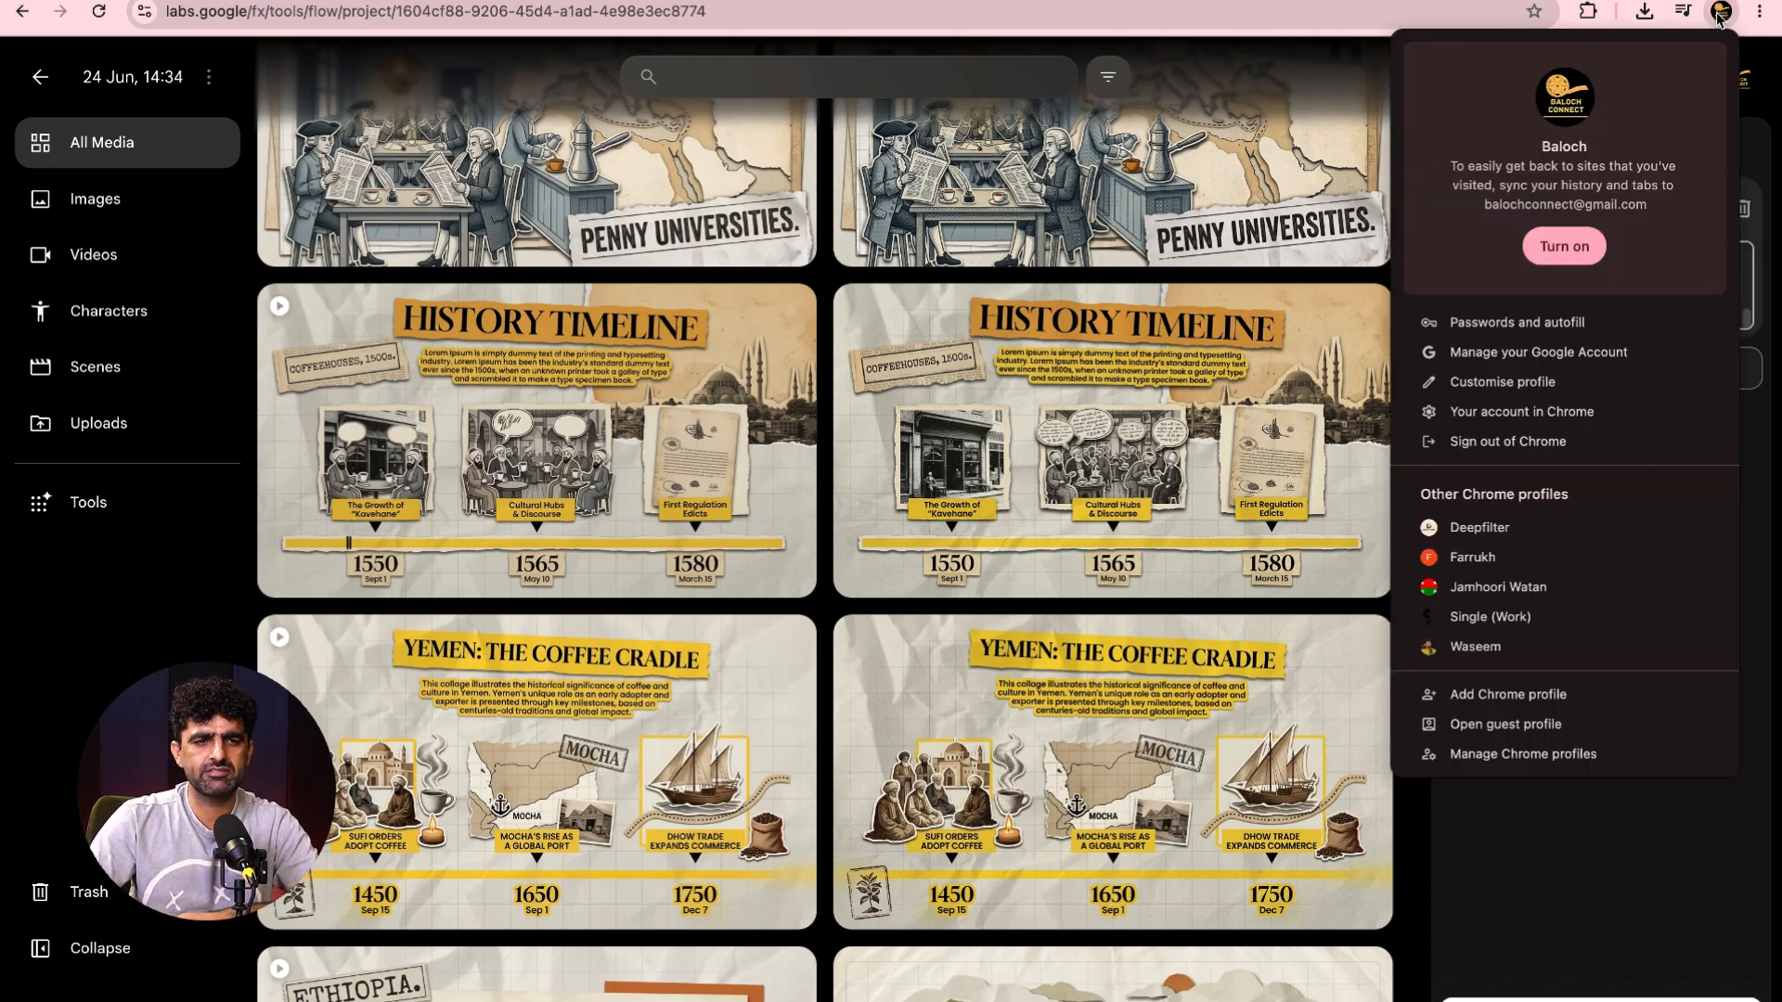
{"action": "left_click", "coordinate": [1489, 617]}
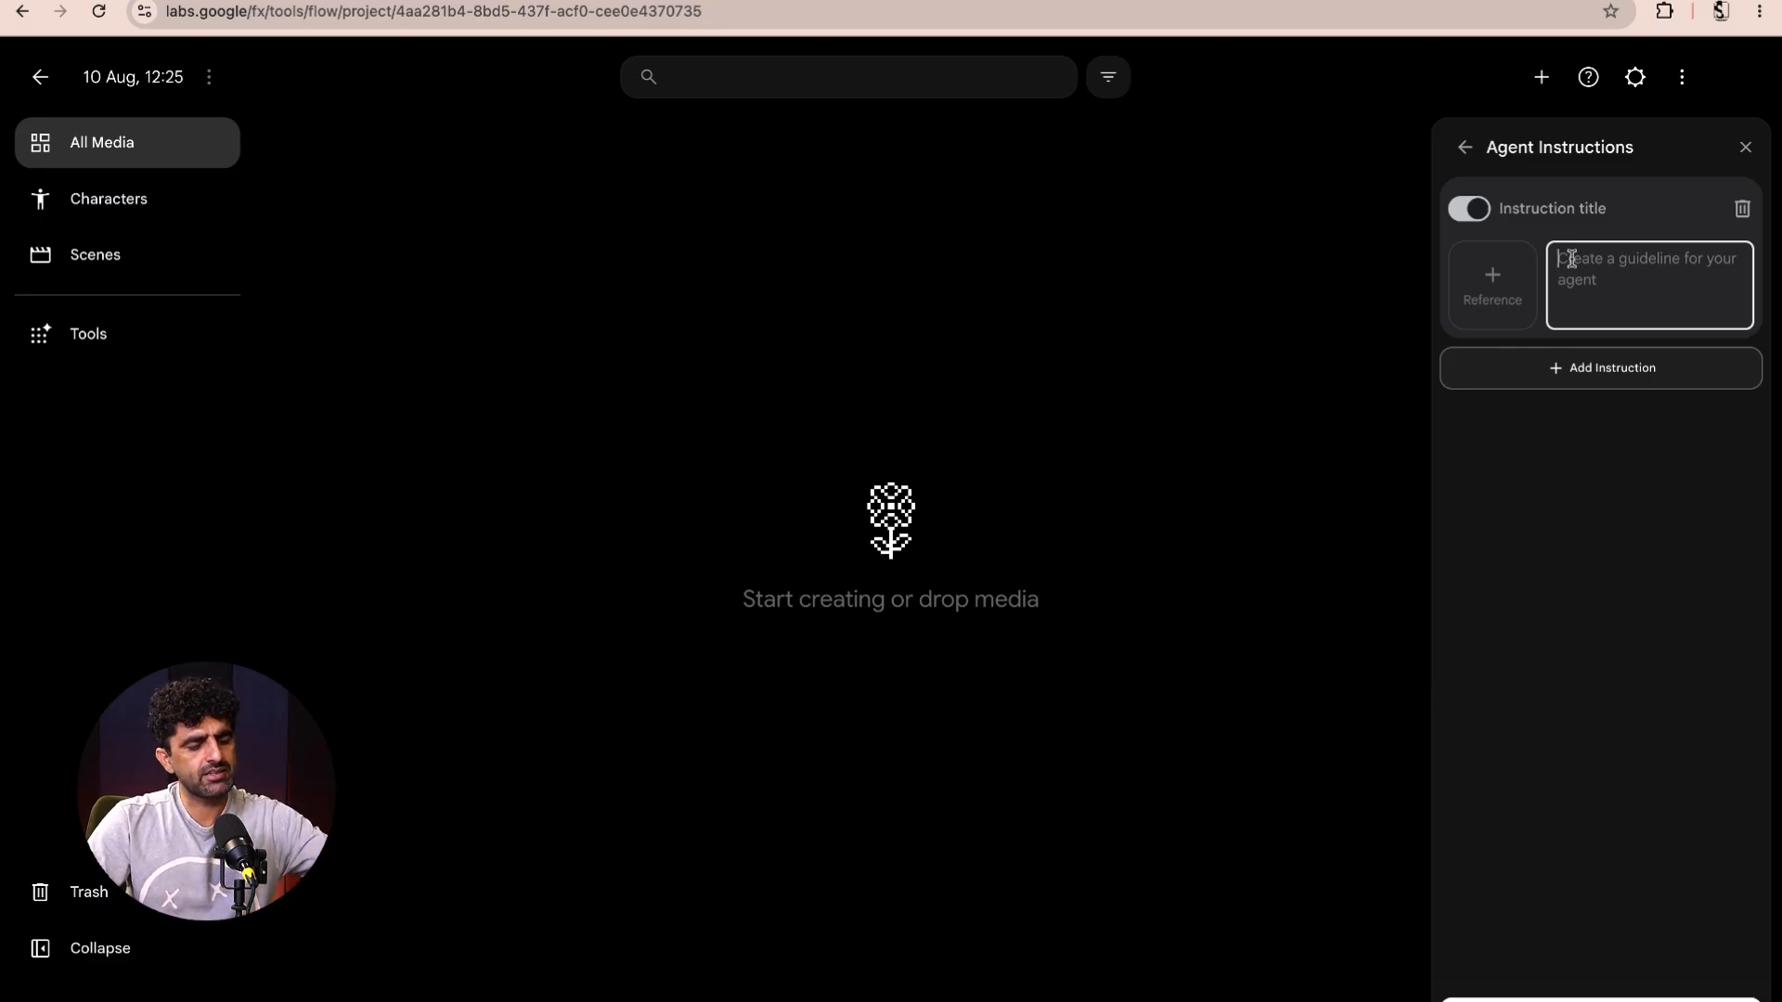
{"action": "key", "text": "super+v"}
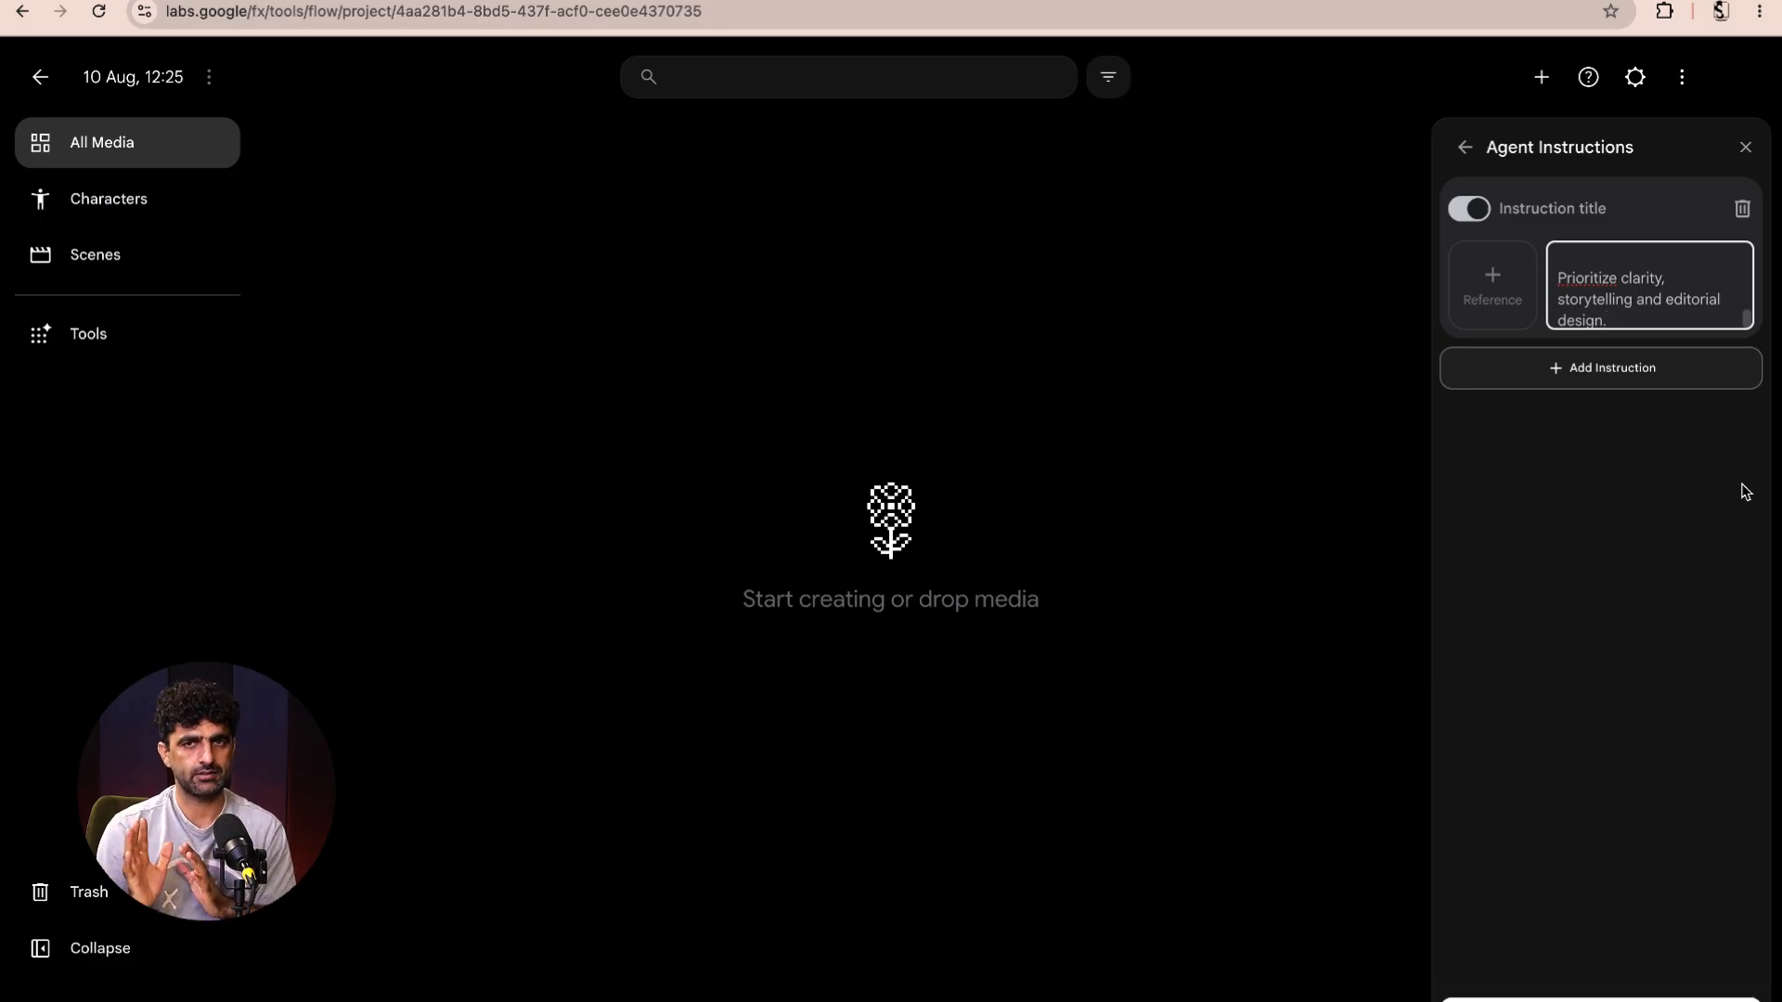
- Upload the Istanbul coffeehouse collage JPEG from Downloads, accept the rights notice, and add it as the instruction's reference image, finishing the agent instructions
{"action": "left_click", "coordinate": [1506, 309]}
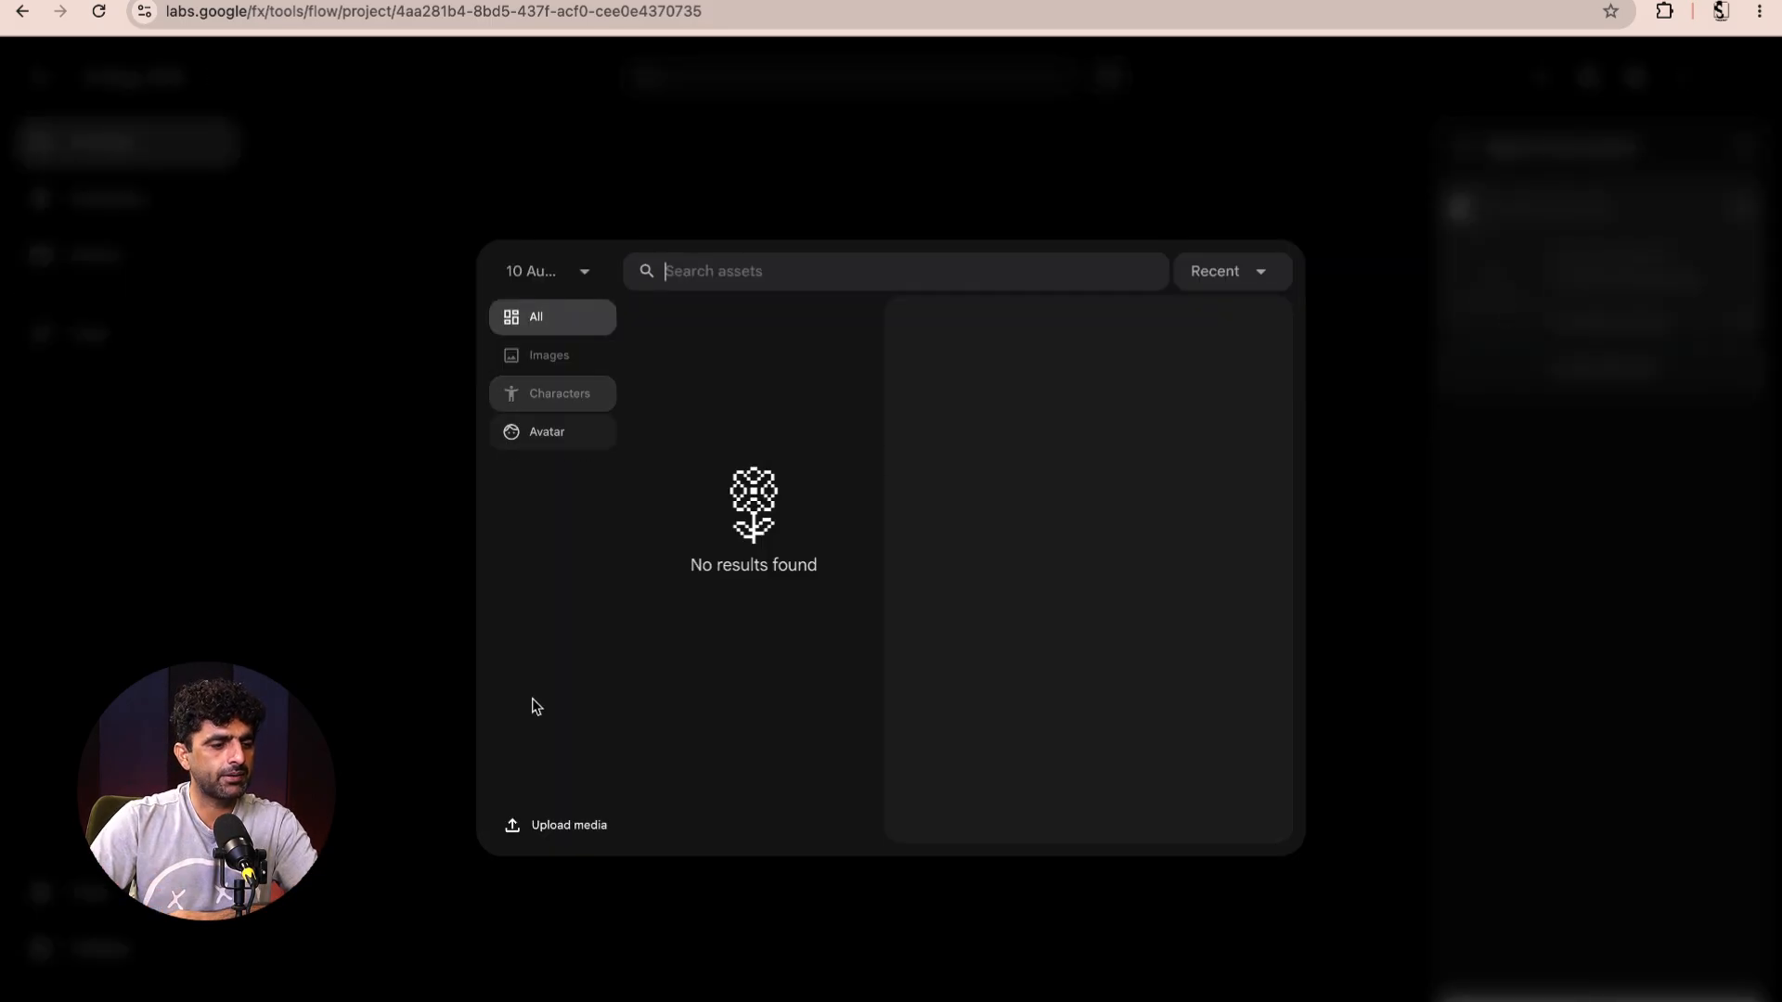
{"action": "left_click", "coordinate": [578, 840]}
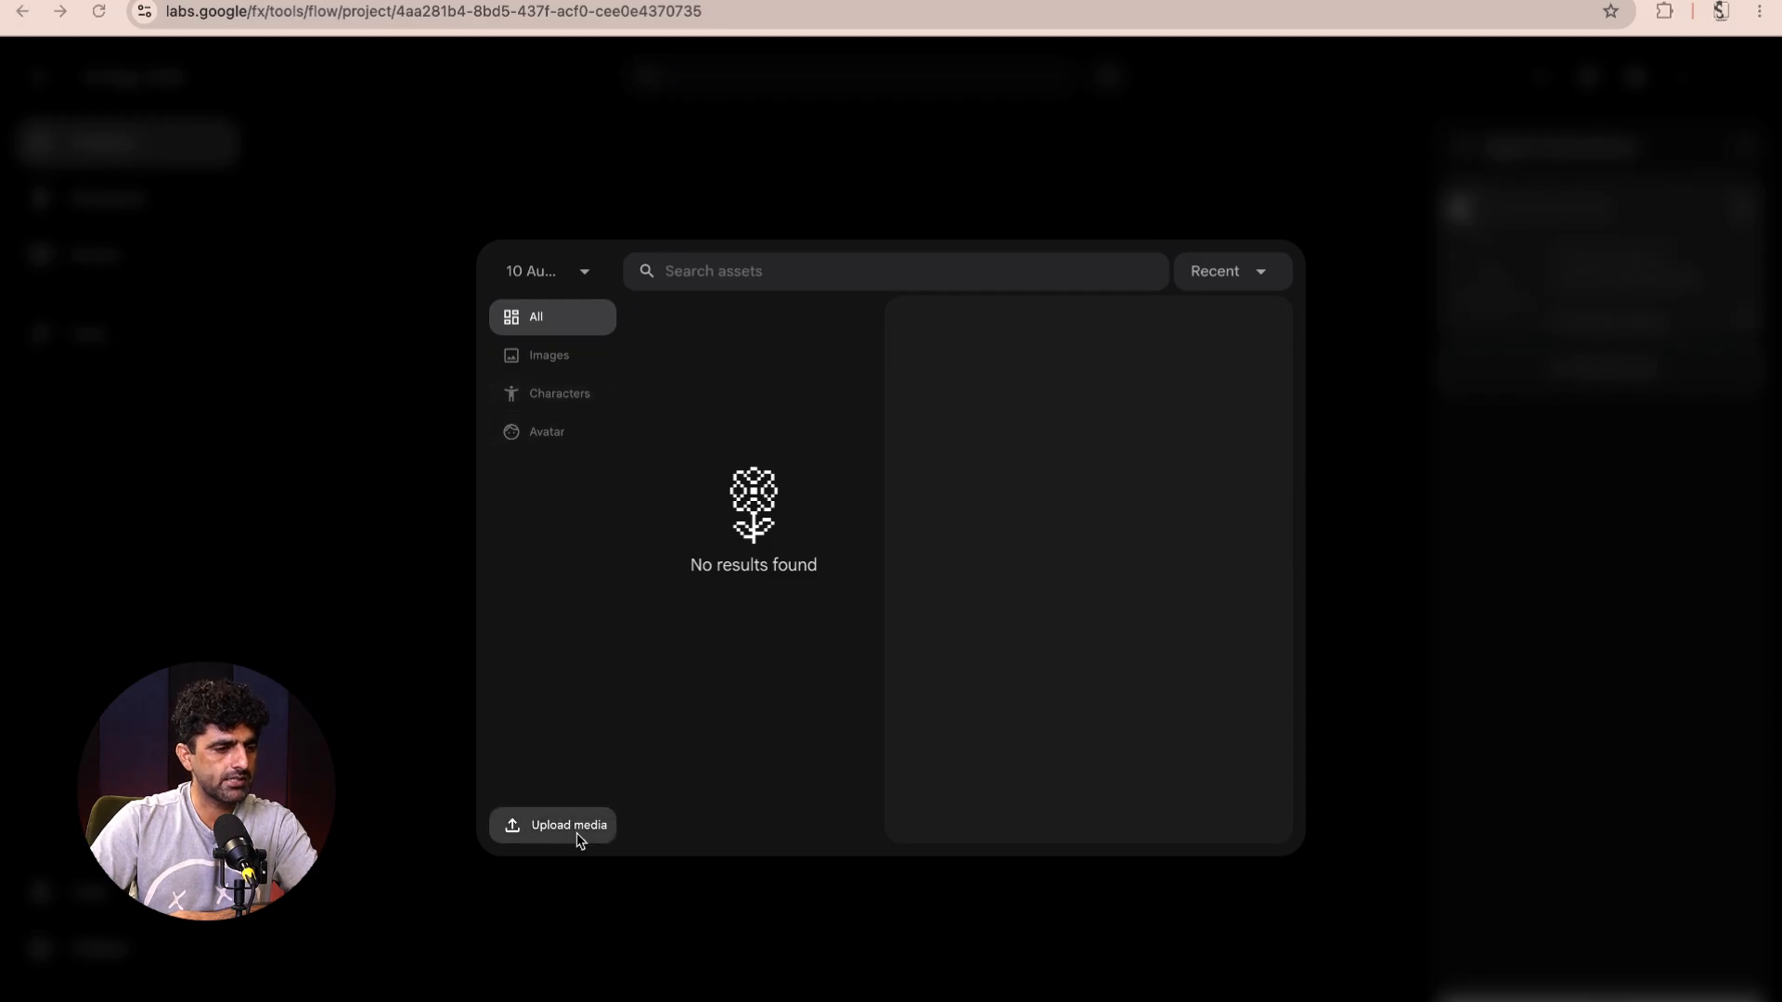
{"action": "left_click", "coordinate": [326, 410]}
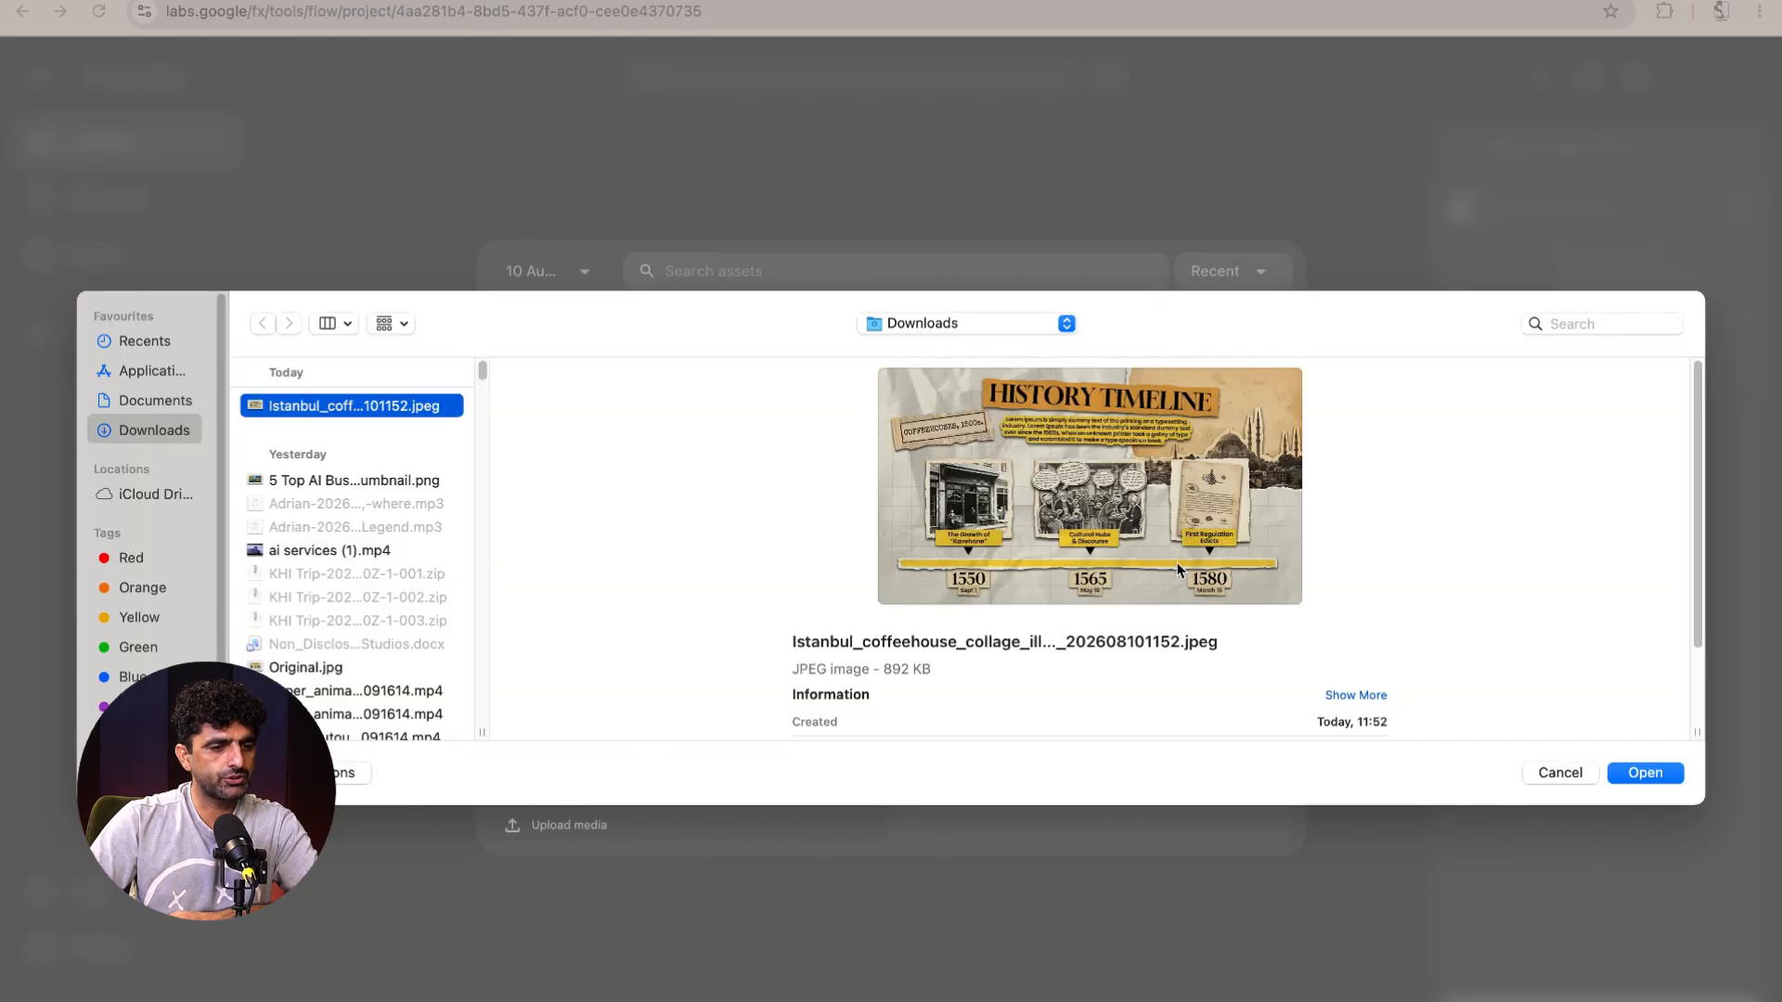
{"action": "left_click", "coordinate": [1658, 780]}
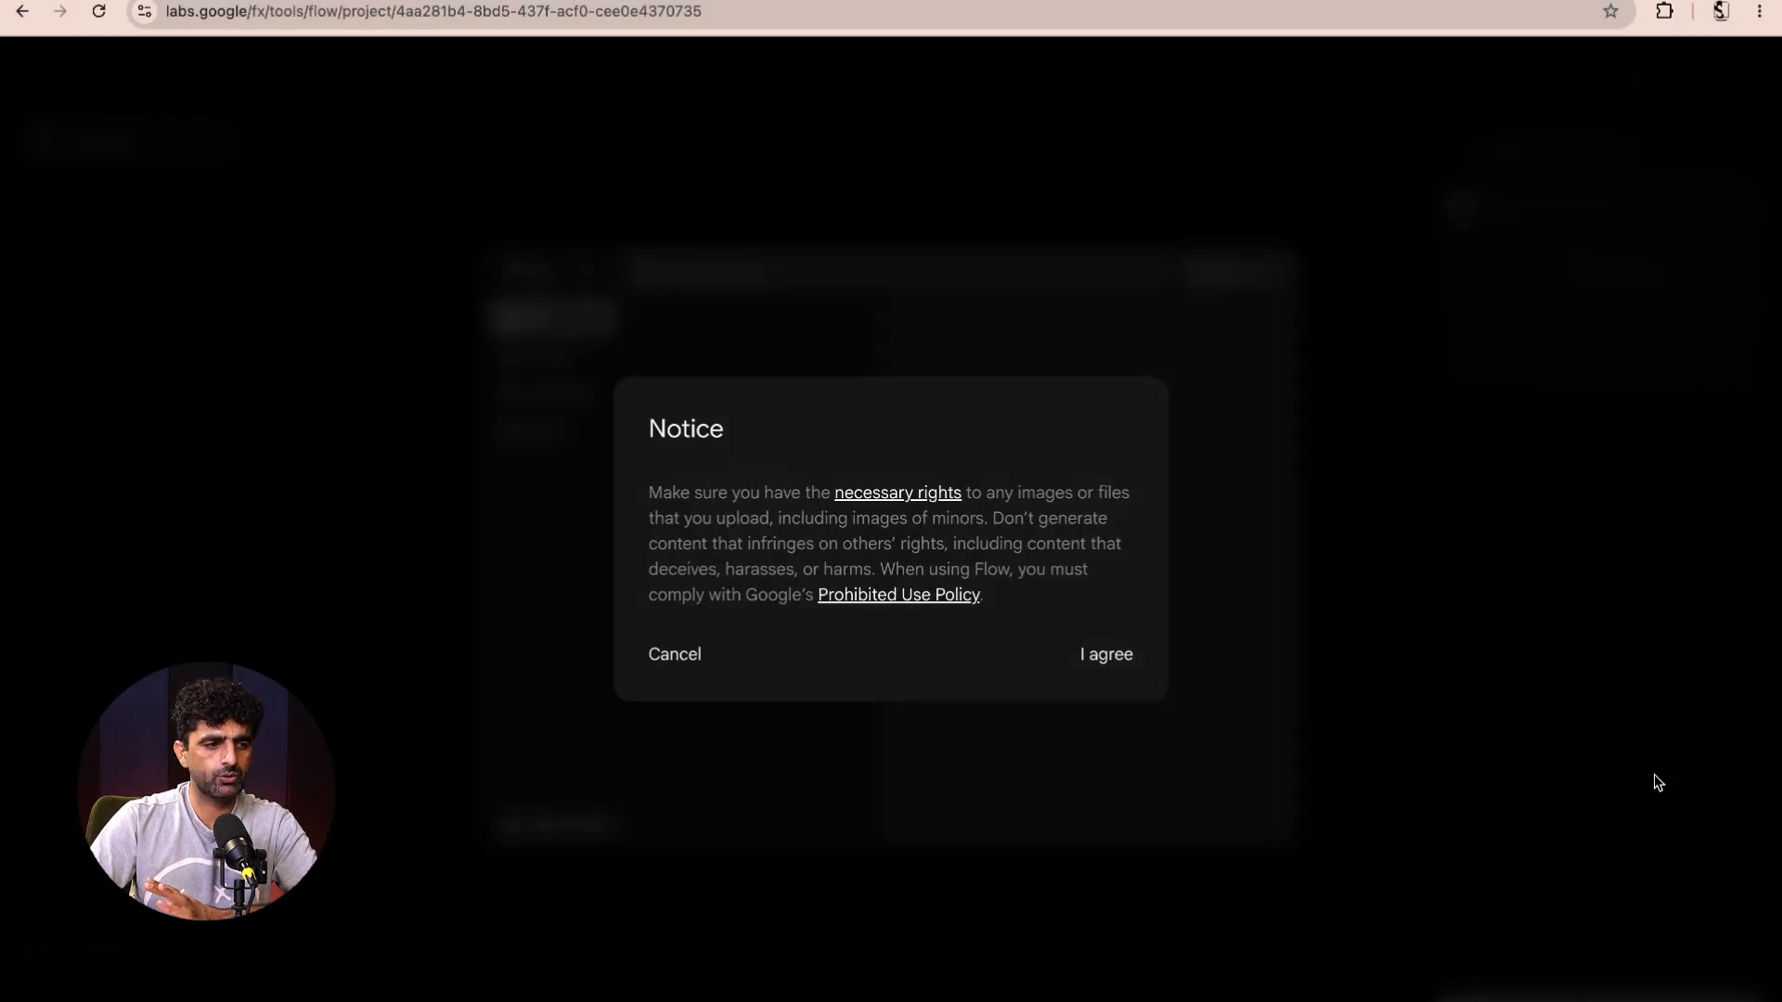
{"action": "left_click", "coordinate": [1117, 661]}
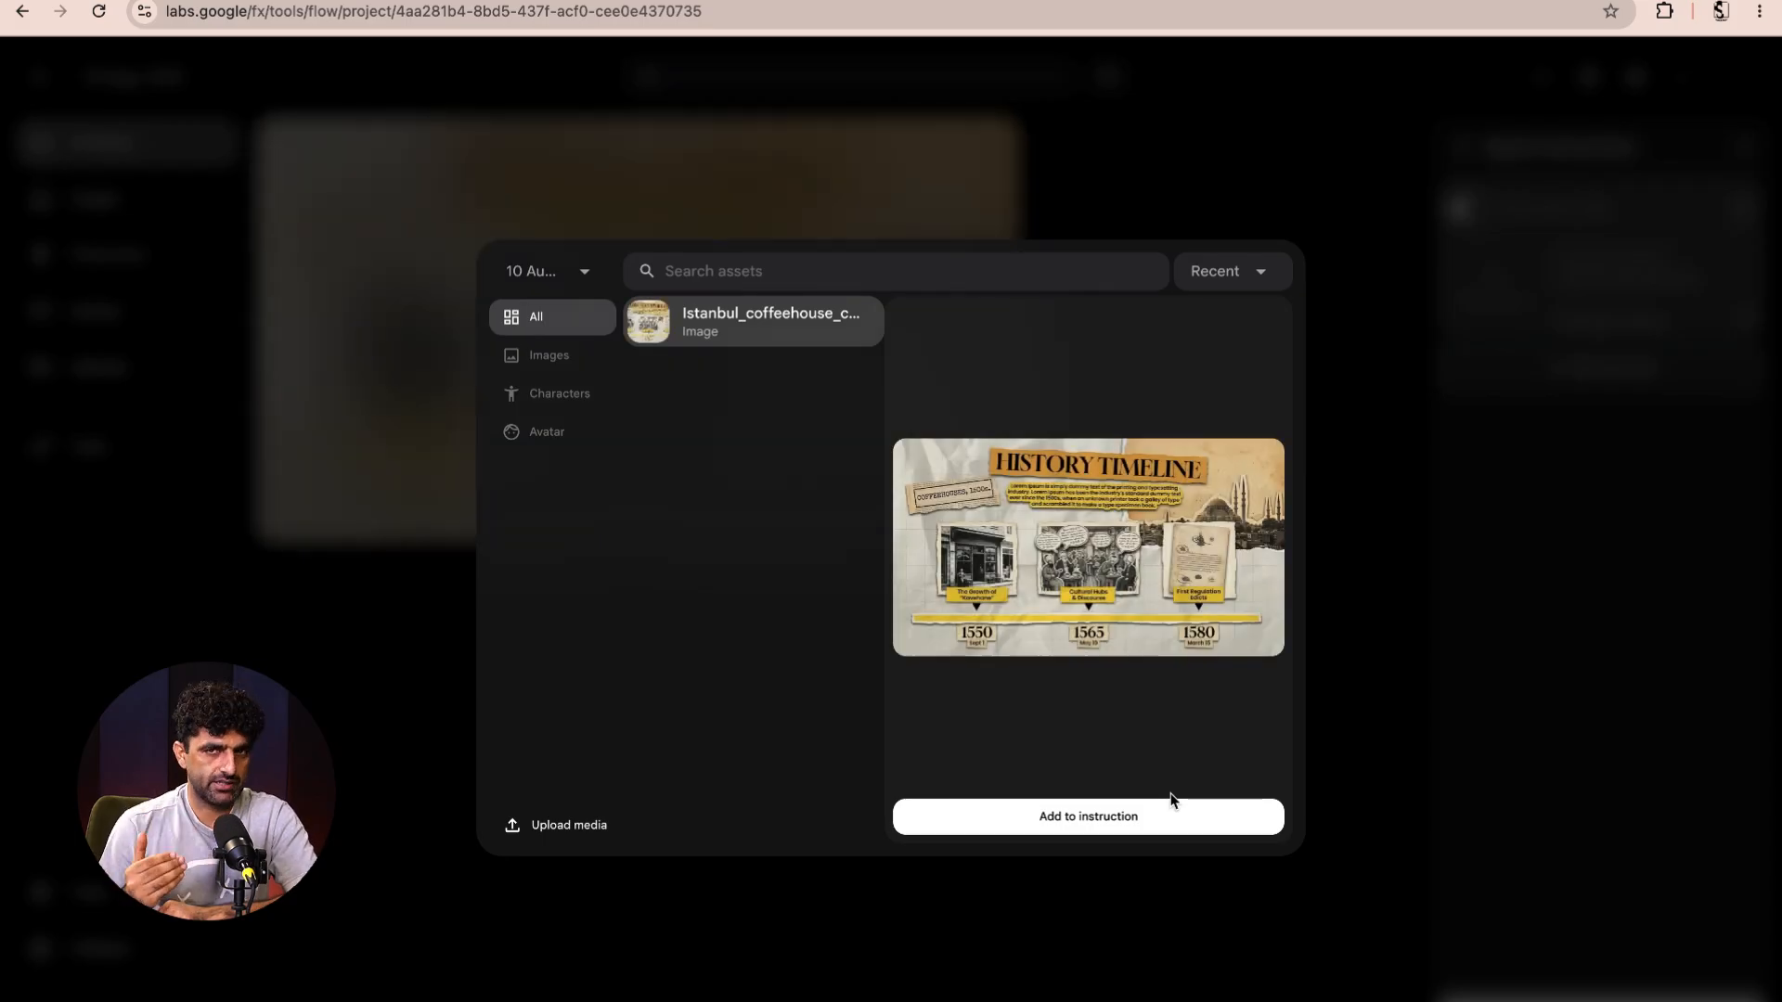
{"action": "left_click", "coordinate": [1059, 829]}
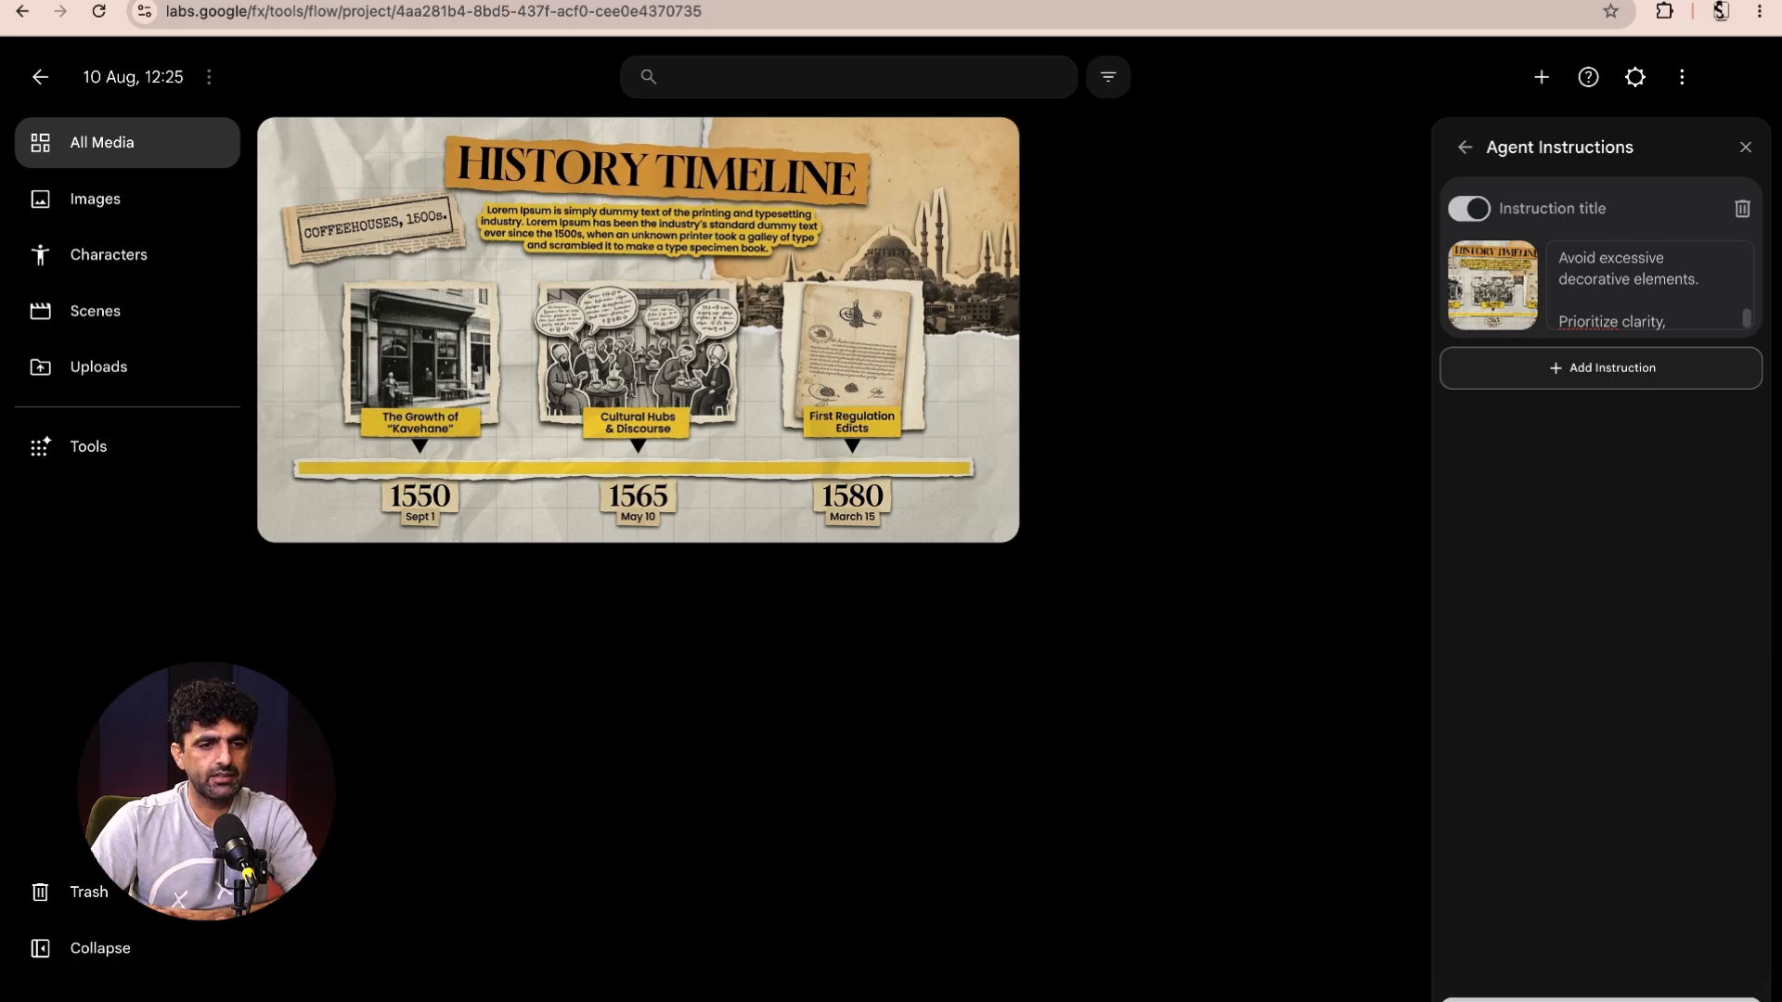
{"action": "left_click", "coordinate": [1602, 1000]}
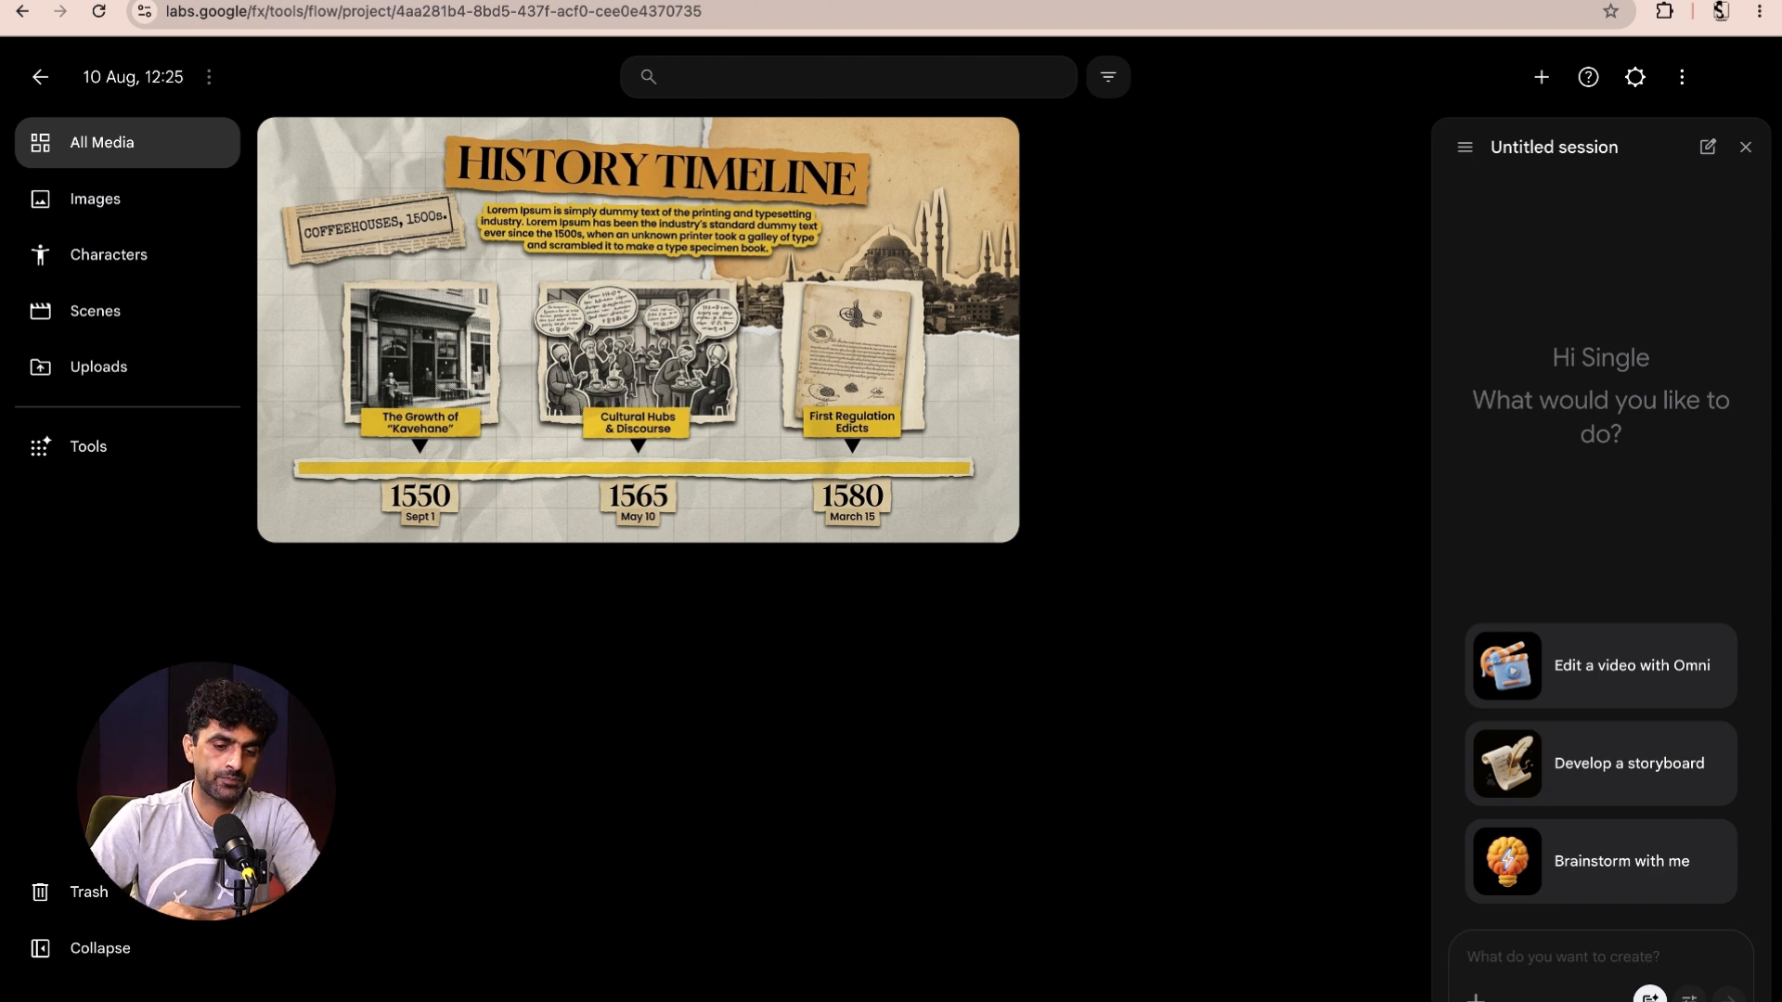
- Set the agent's default image generation count to x1 and return to the session prompt
{"action": "left_click", "coordinate": [1689, 997]}
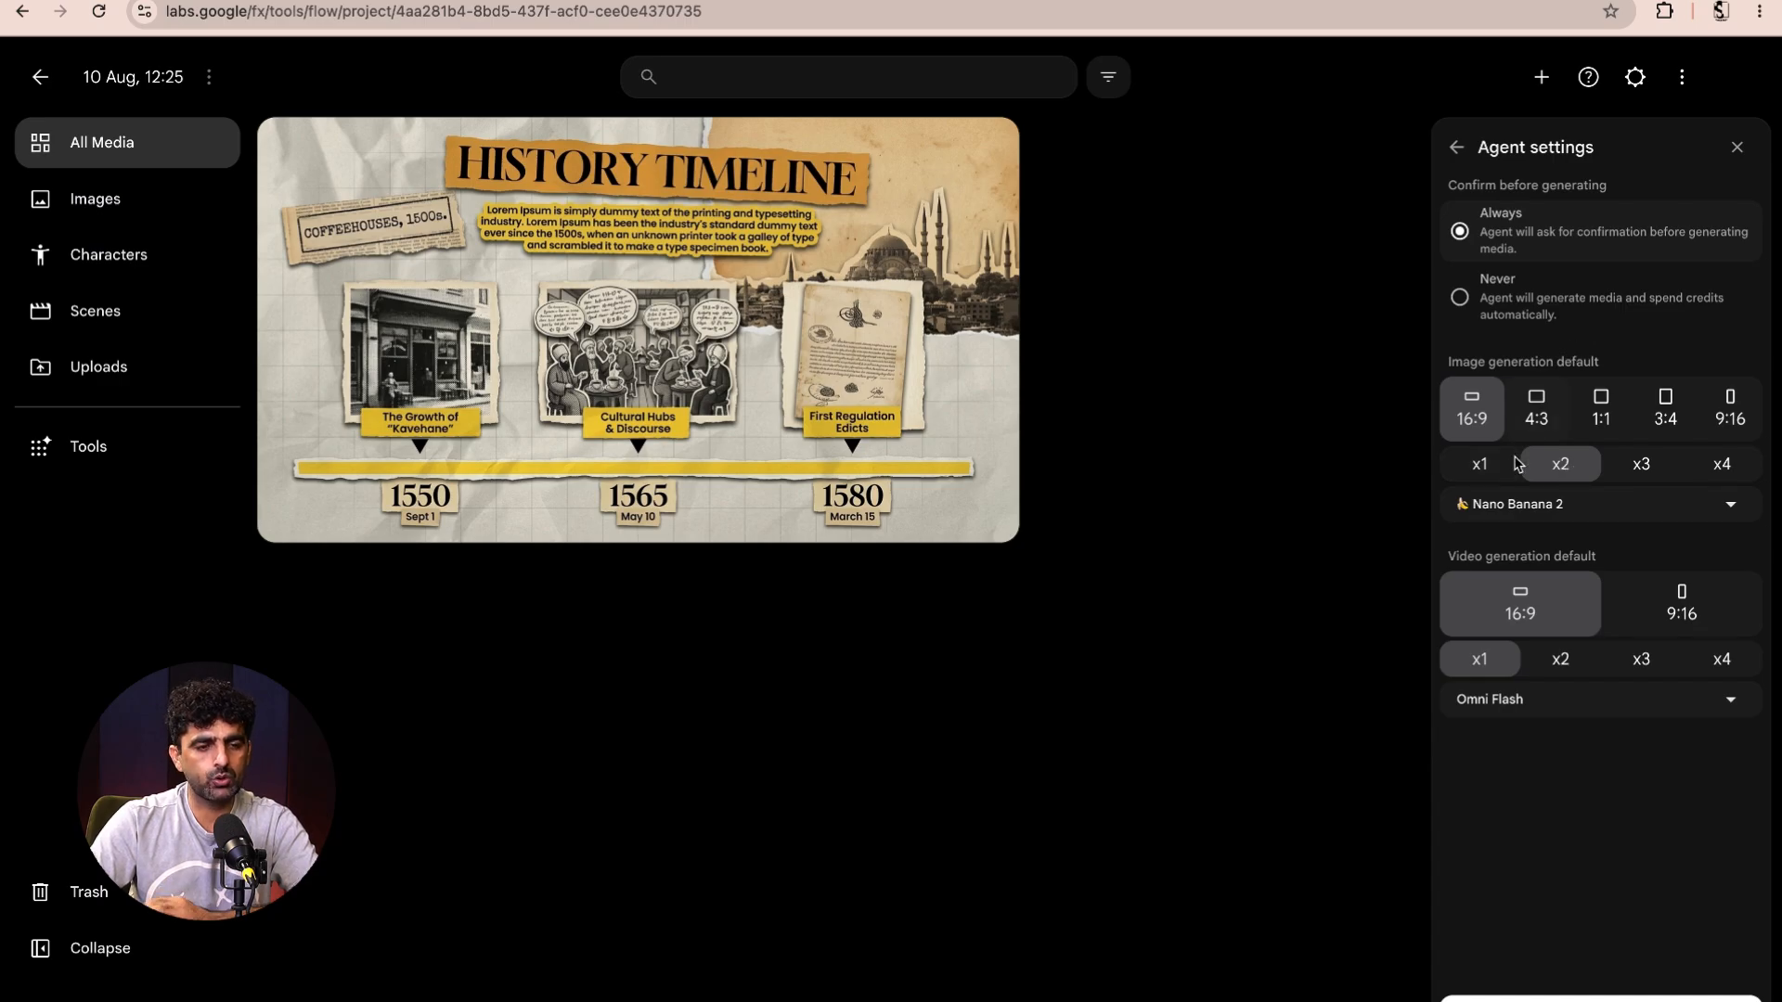
{"action": "left_click", "coordinate": [1483, 471]}
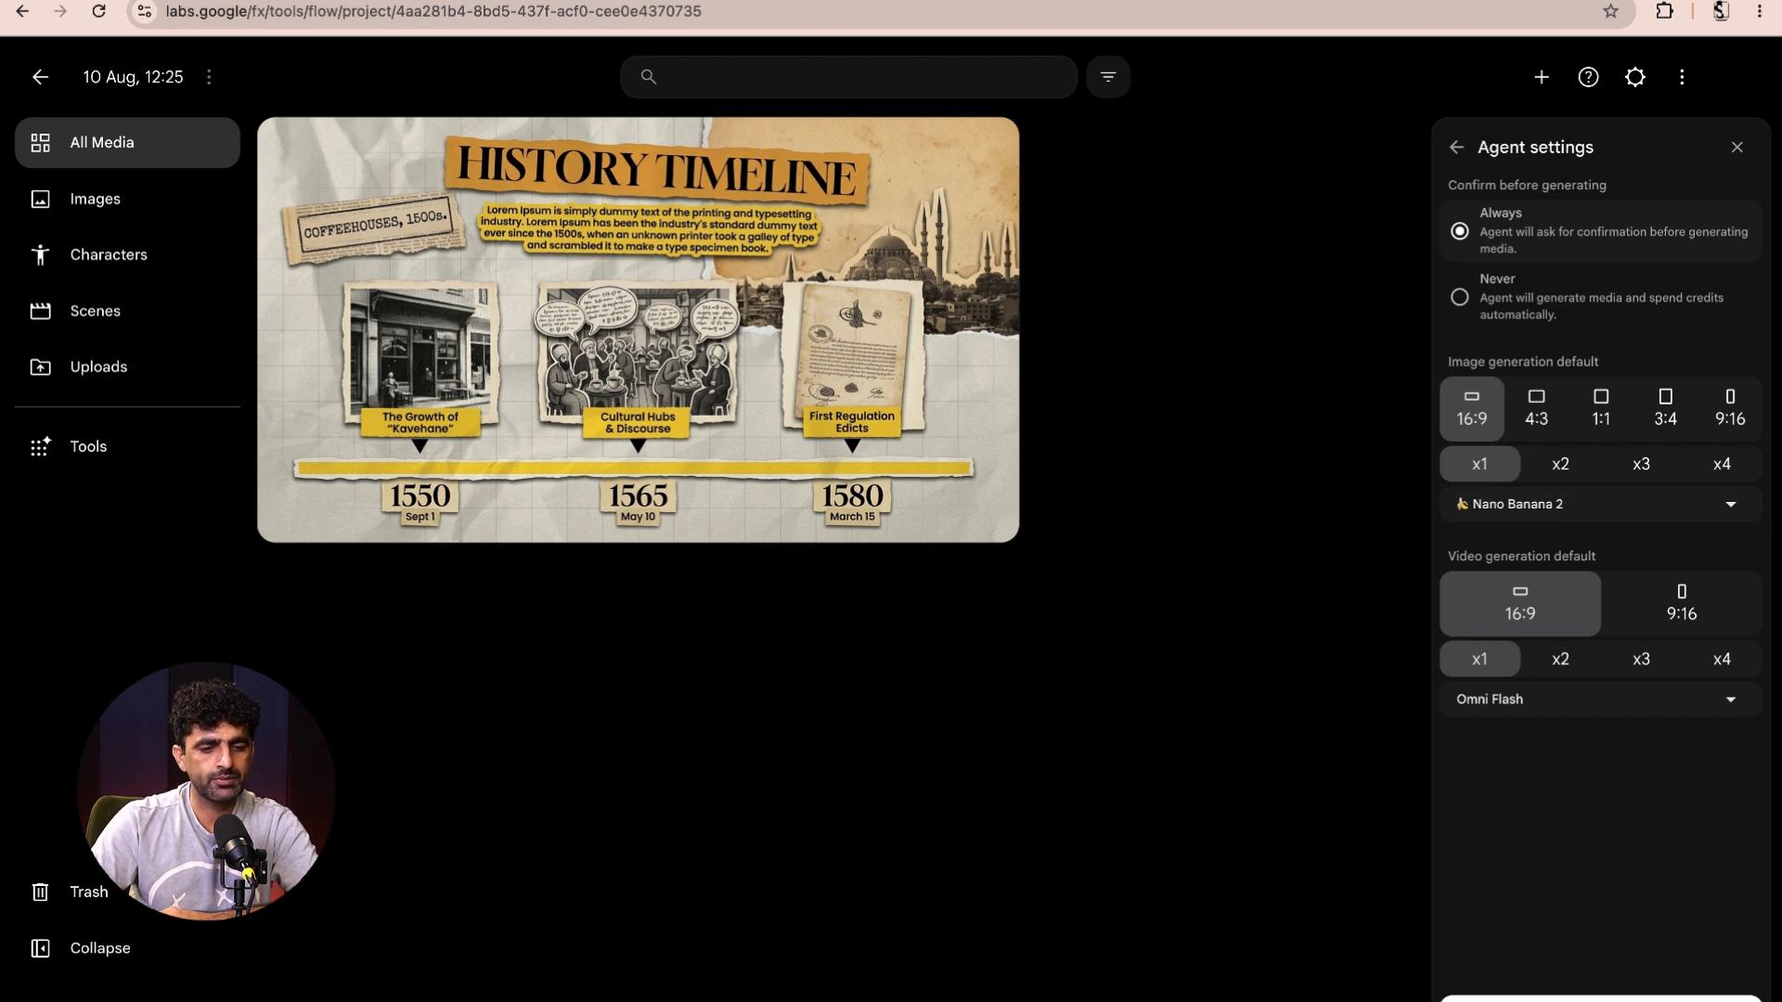
{"action": "left_click", "coordinate": [1641, 1000]}
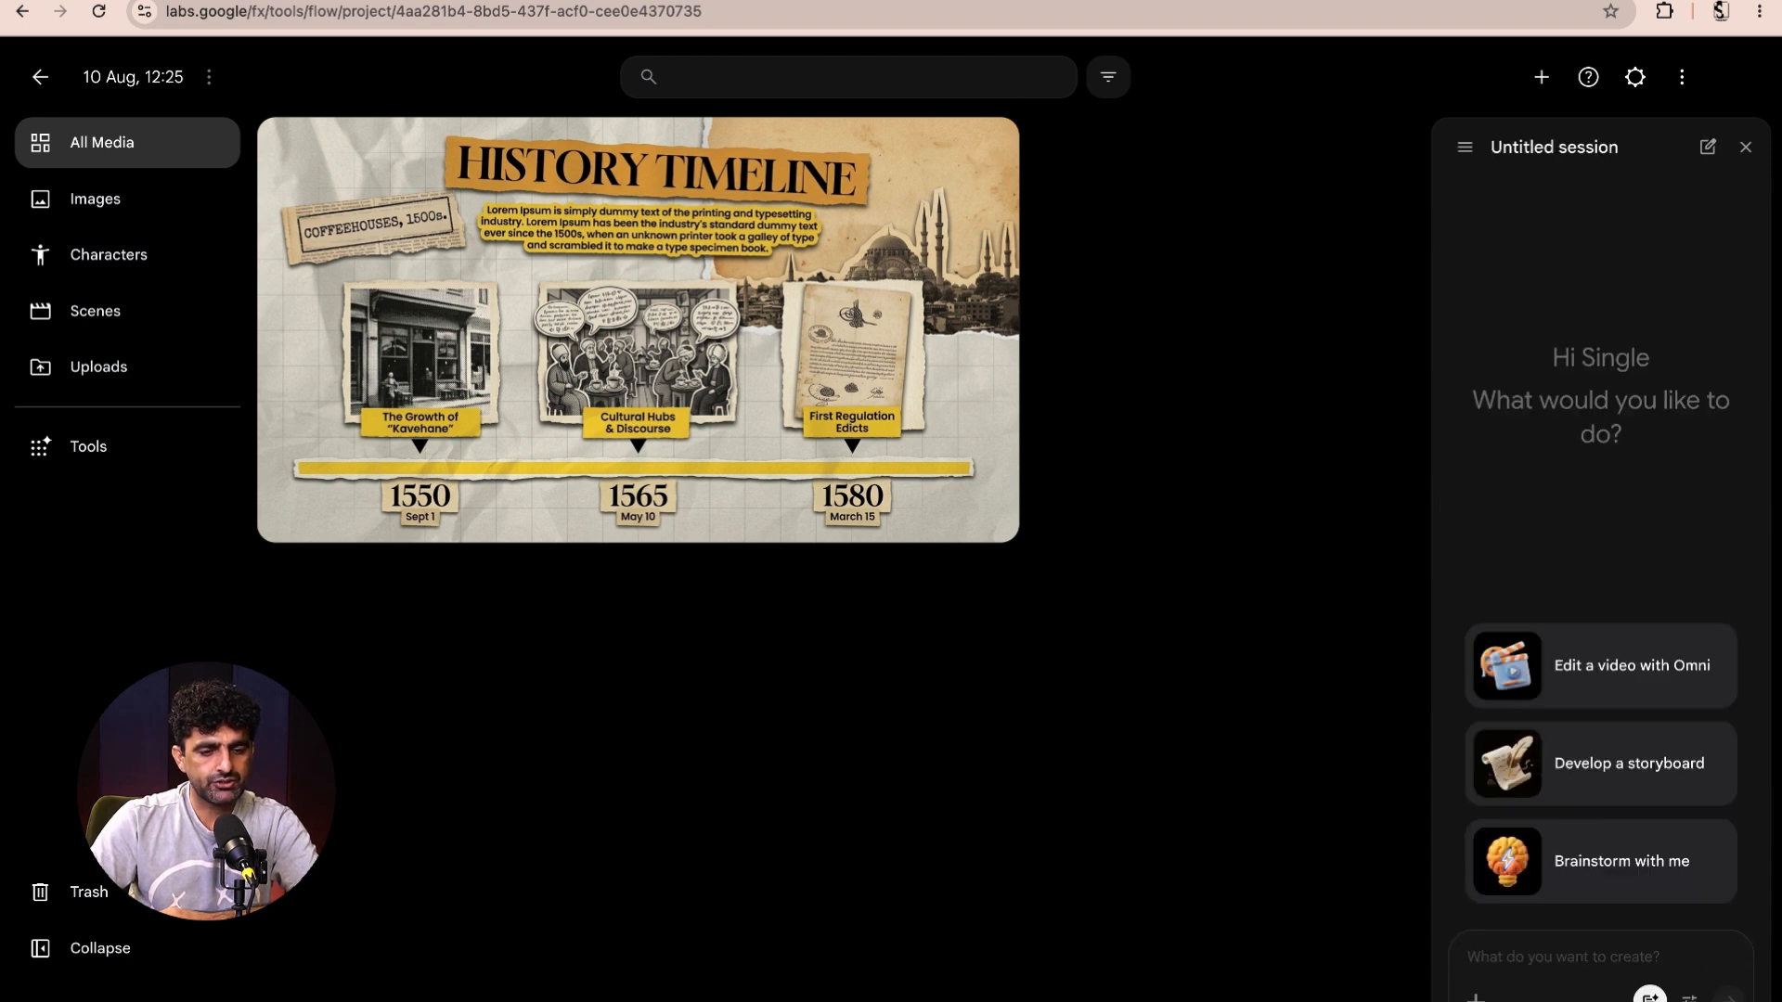
{"action": "left_click", "coordinate": [1548, 955]}
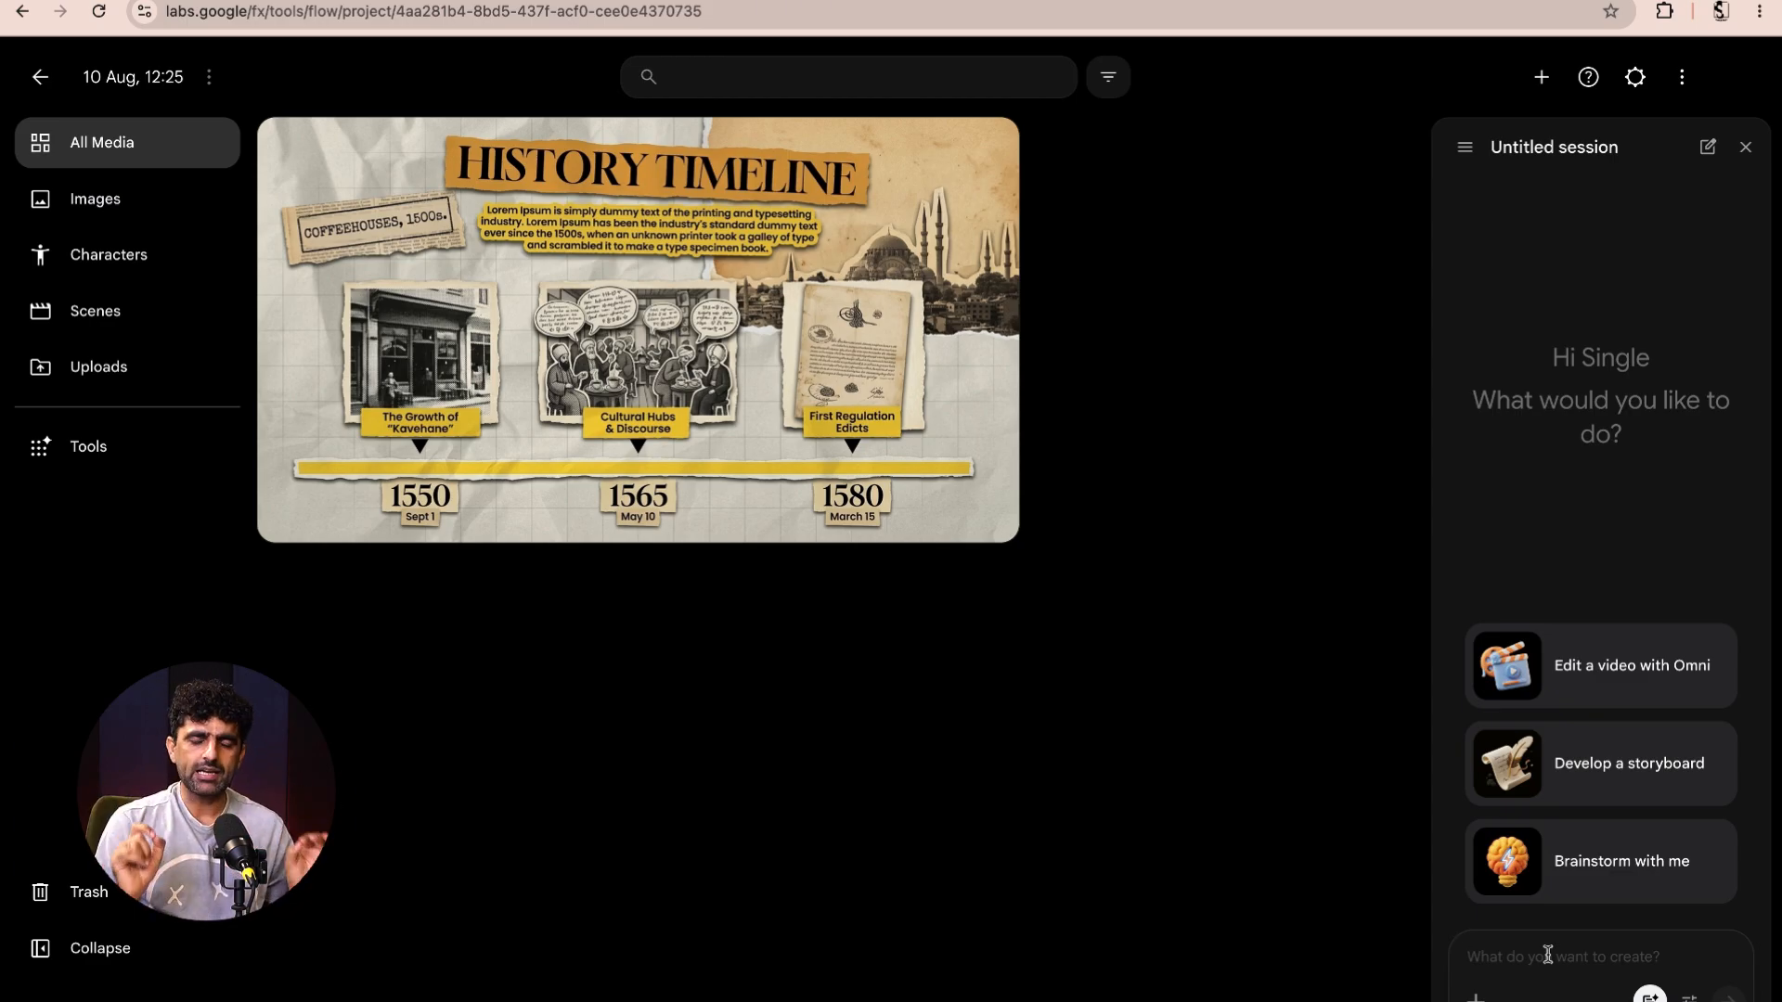
{"action": "left_click", "coordinate": [1476, 998]}
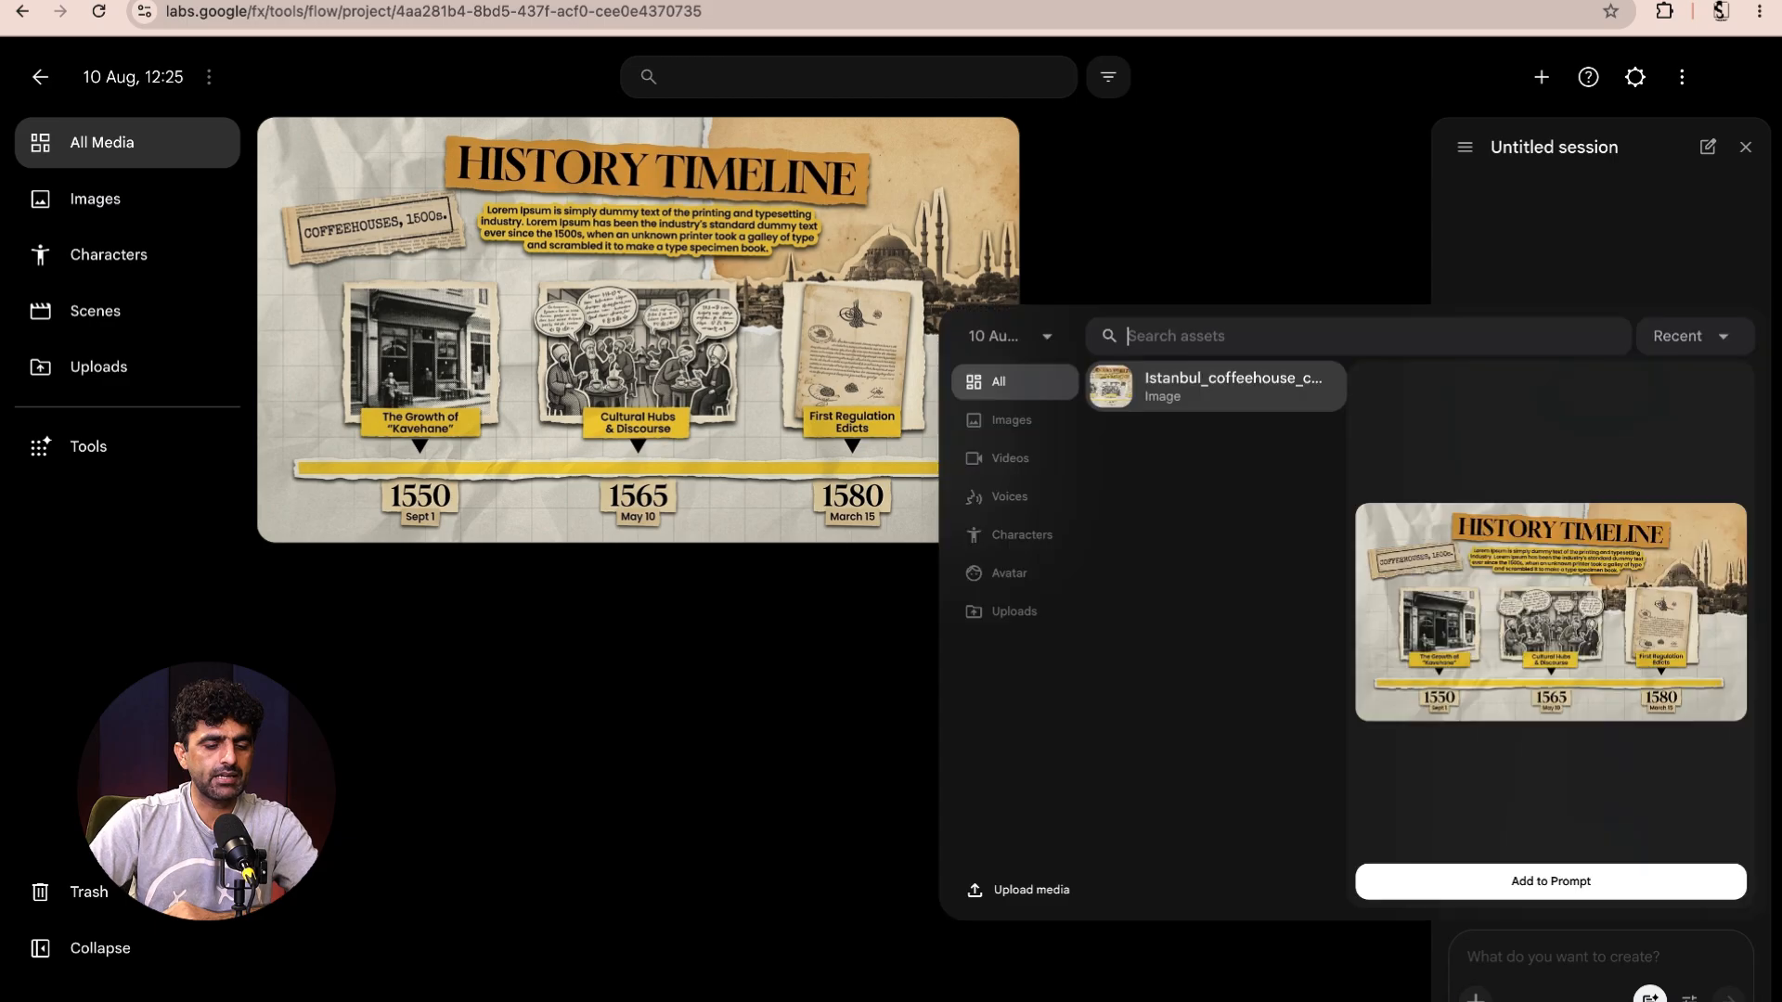
{"action": "left_click", "coordinate": [1011, 421]}
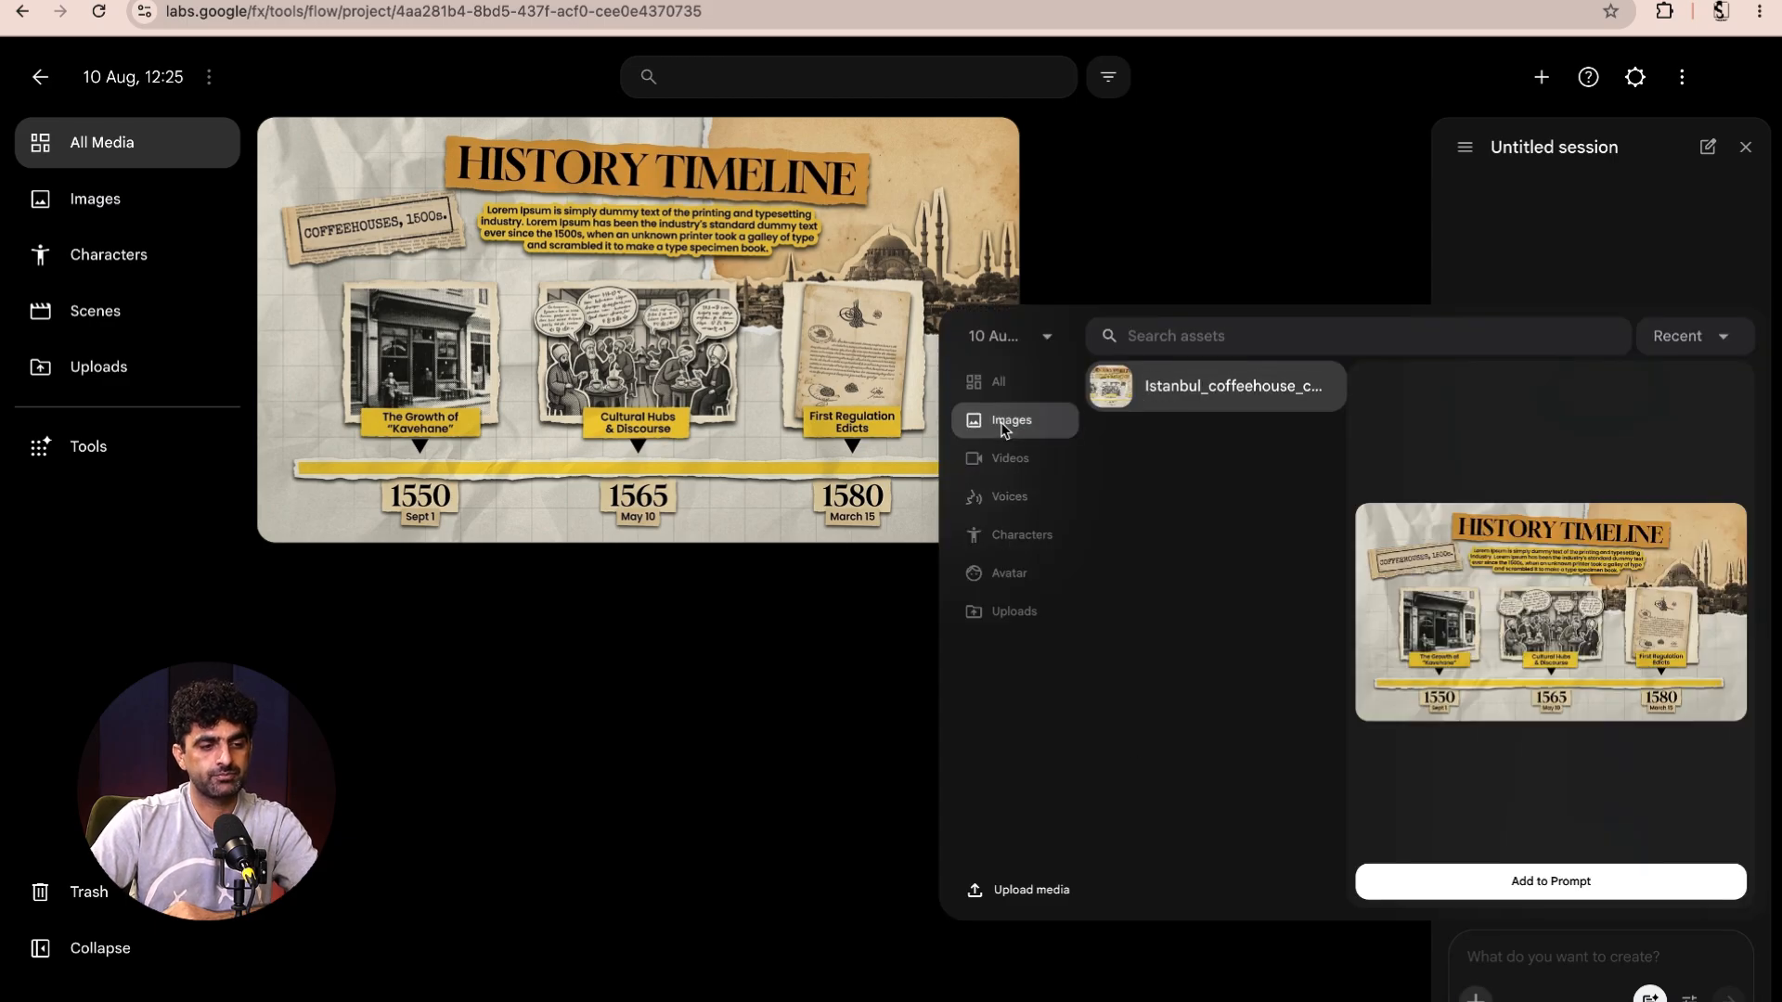
{"action": "left_click", "coordinate": [1552, 882]}
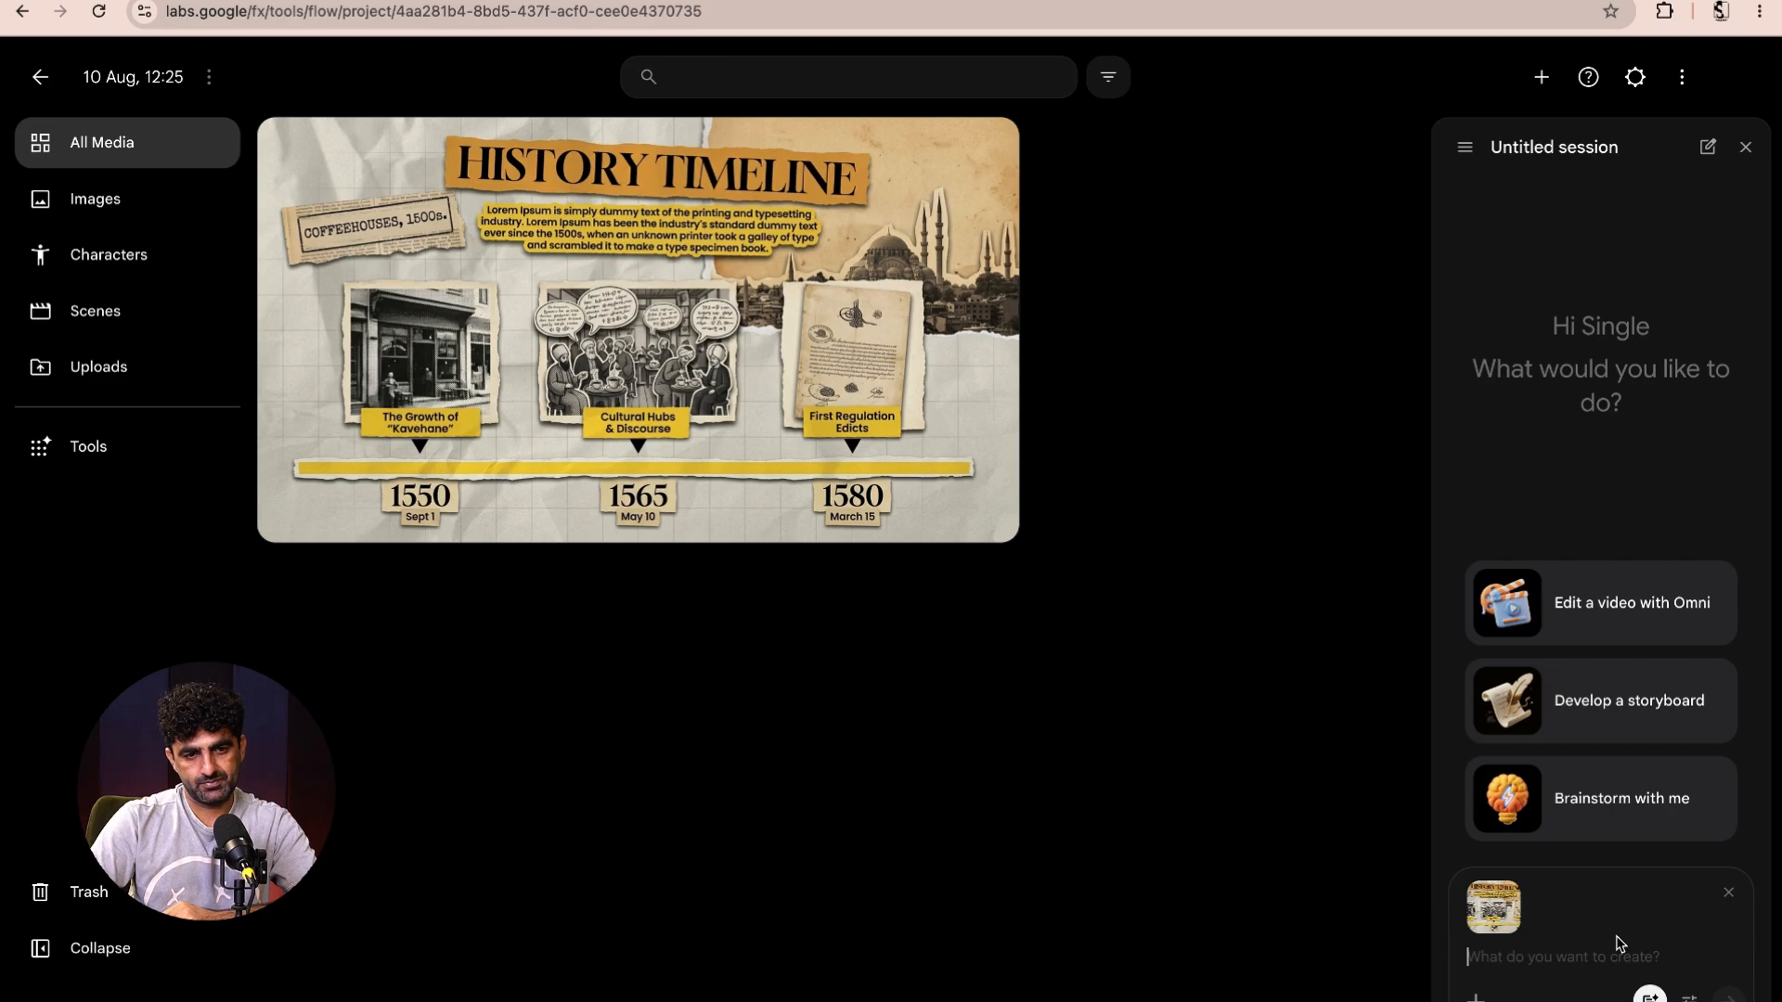
{"action": "left_click", "coordinate": [1496, 912]}
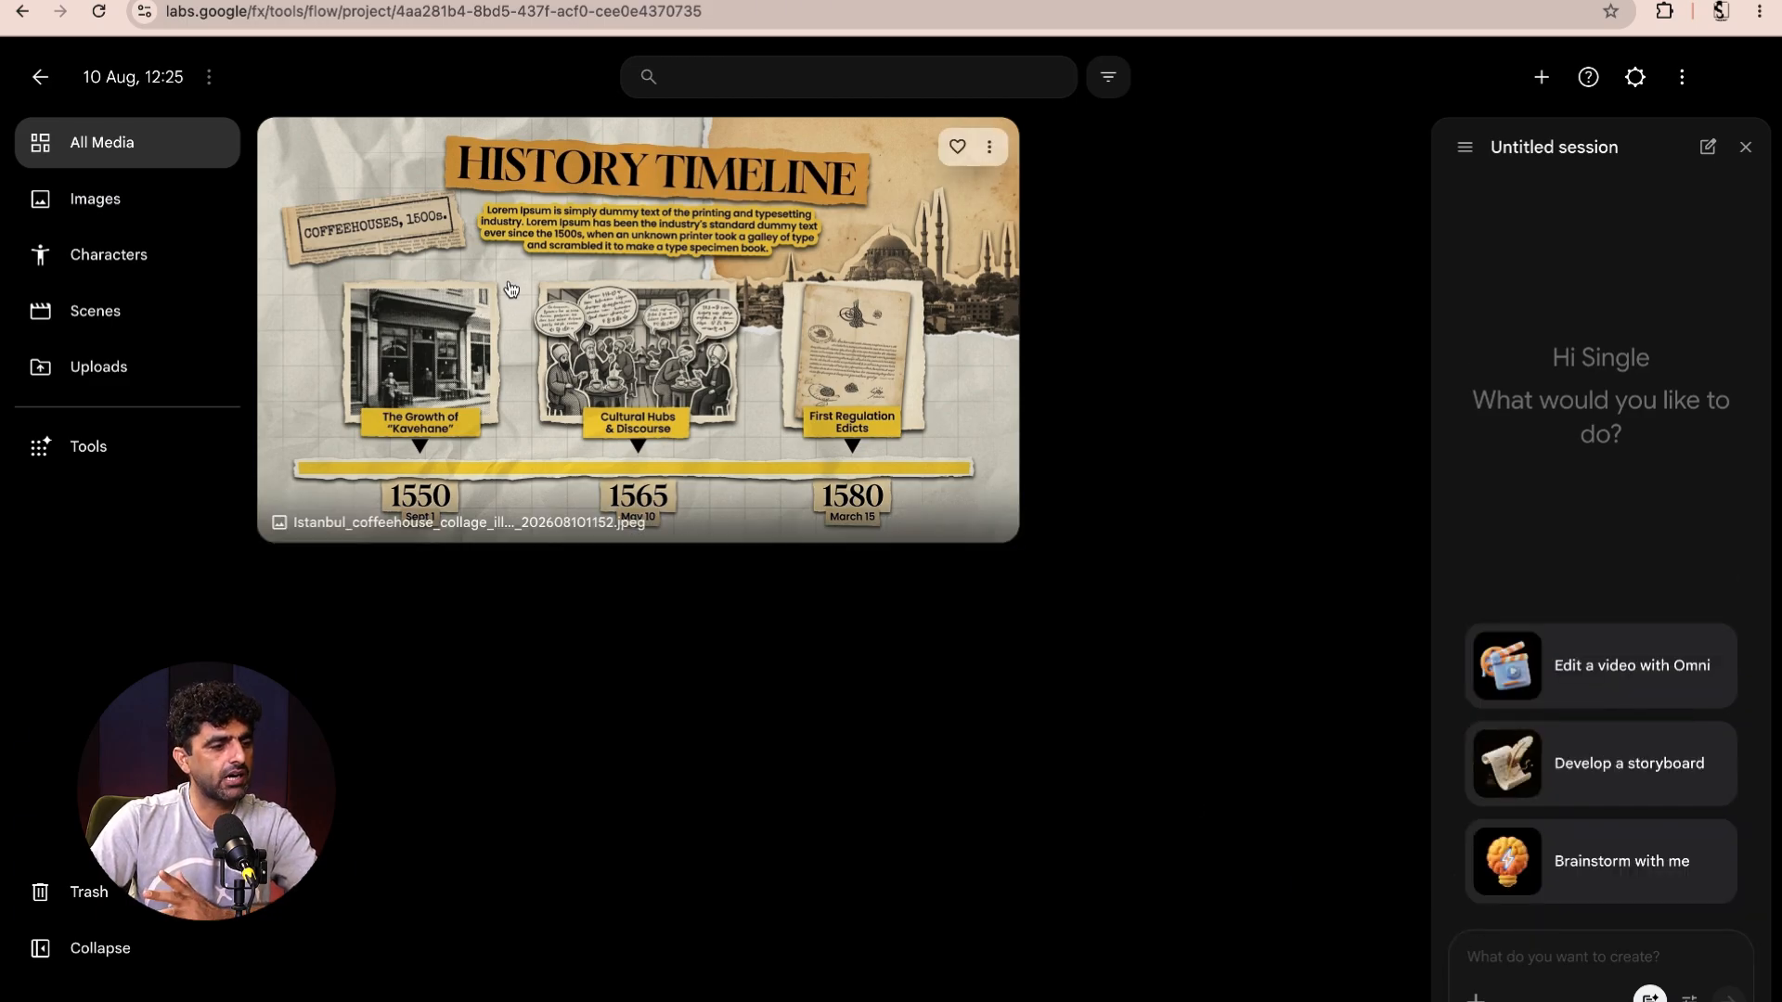
{"action": "left_click_drag", "start_coordinate": [617, 321], "coordinate": [1492, 907]}
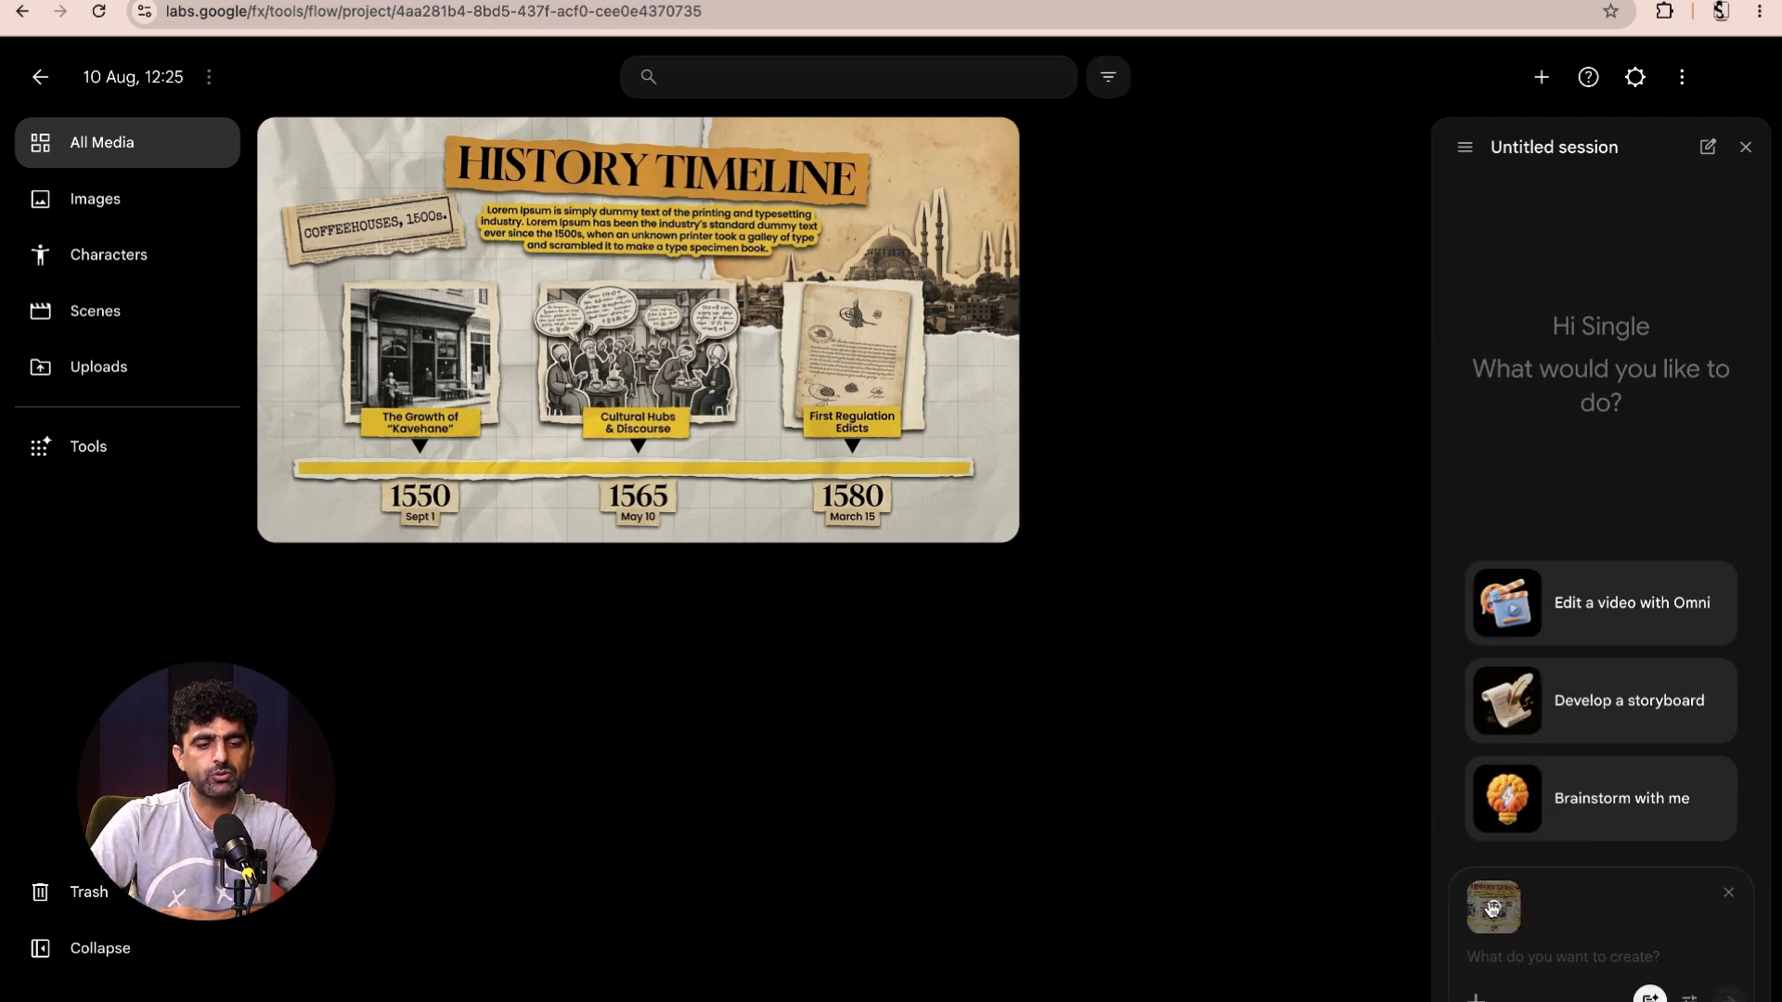
{"action": "mouse_move", "coordinate": [1499, 917]}
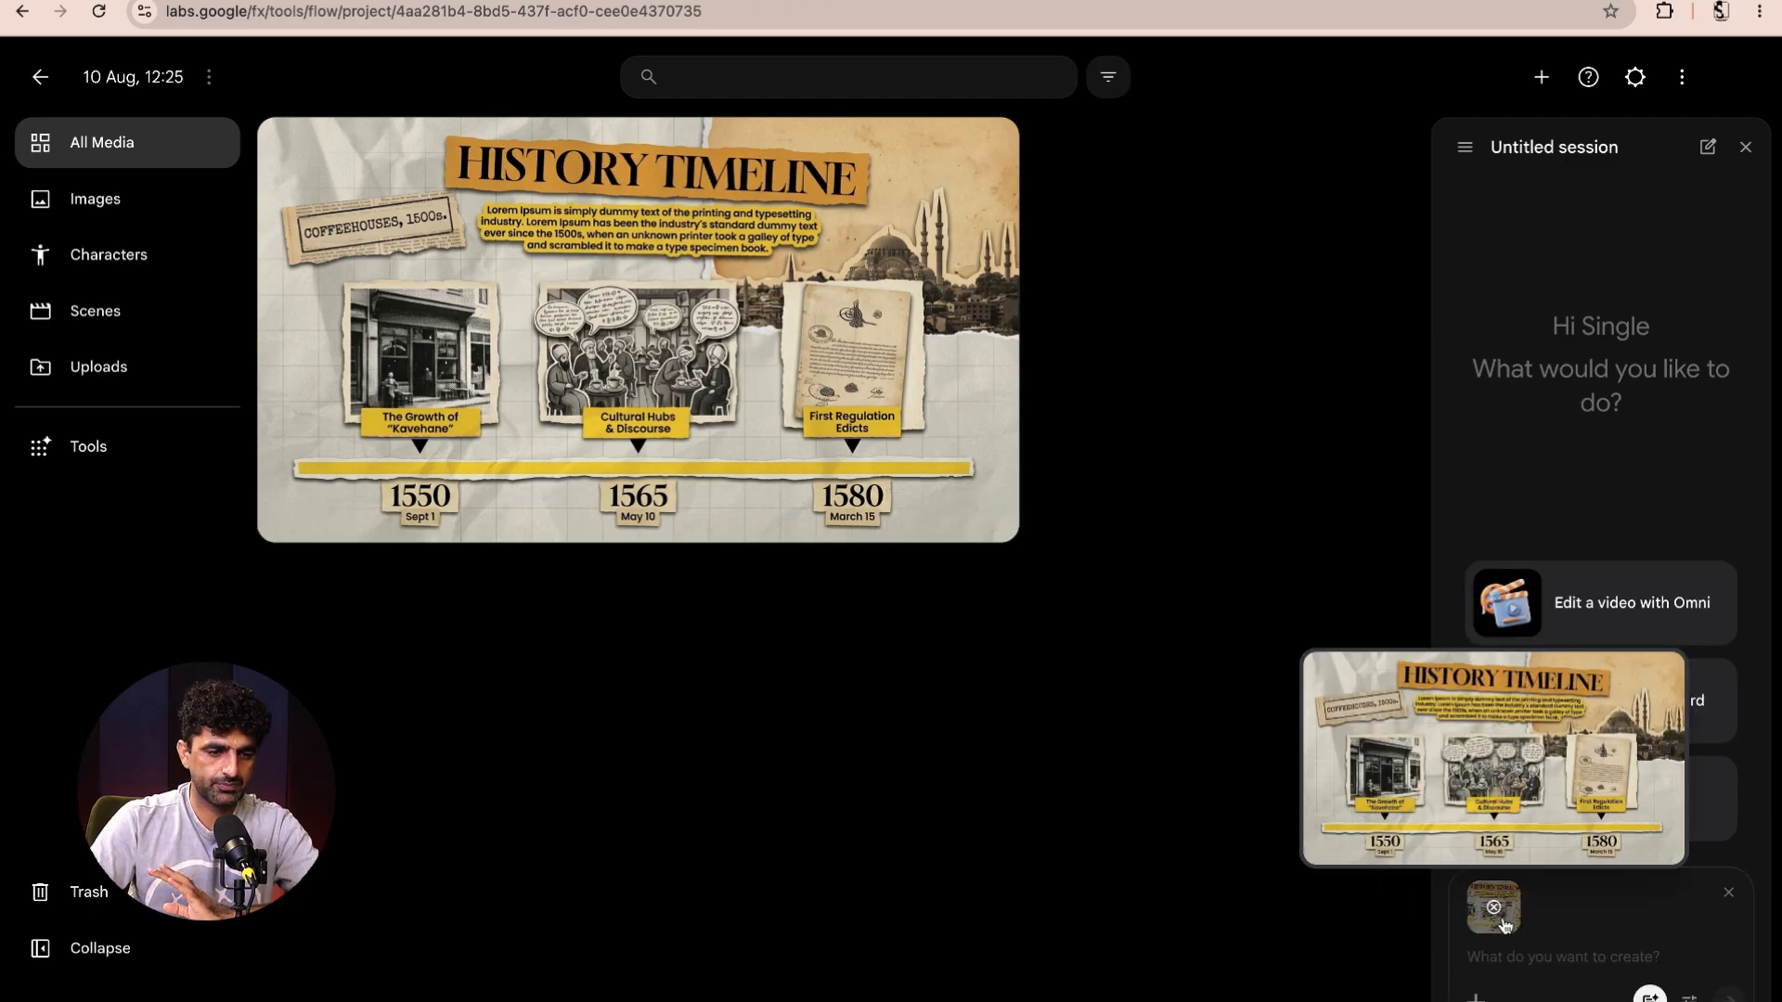
{"action": "left_click", "coordinate": [1496, 909]}
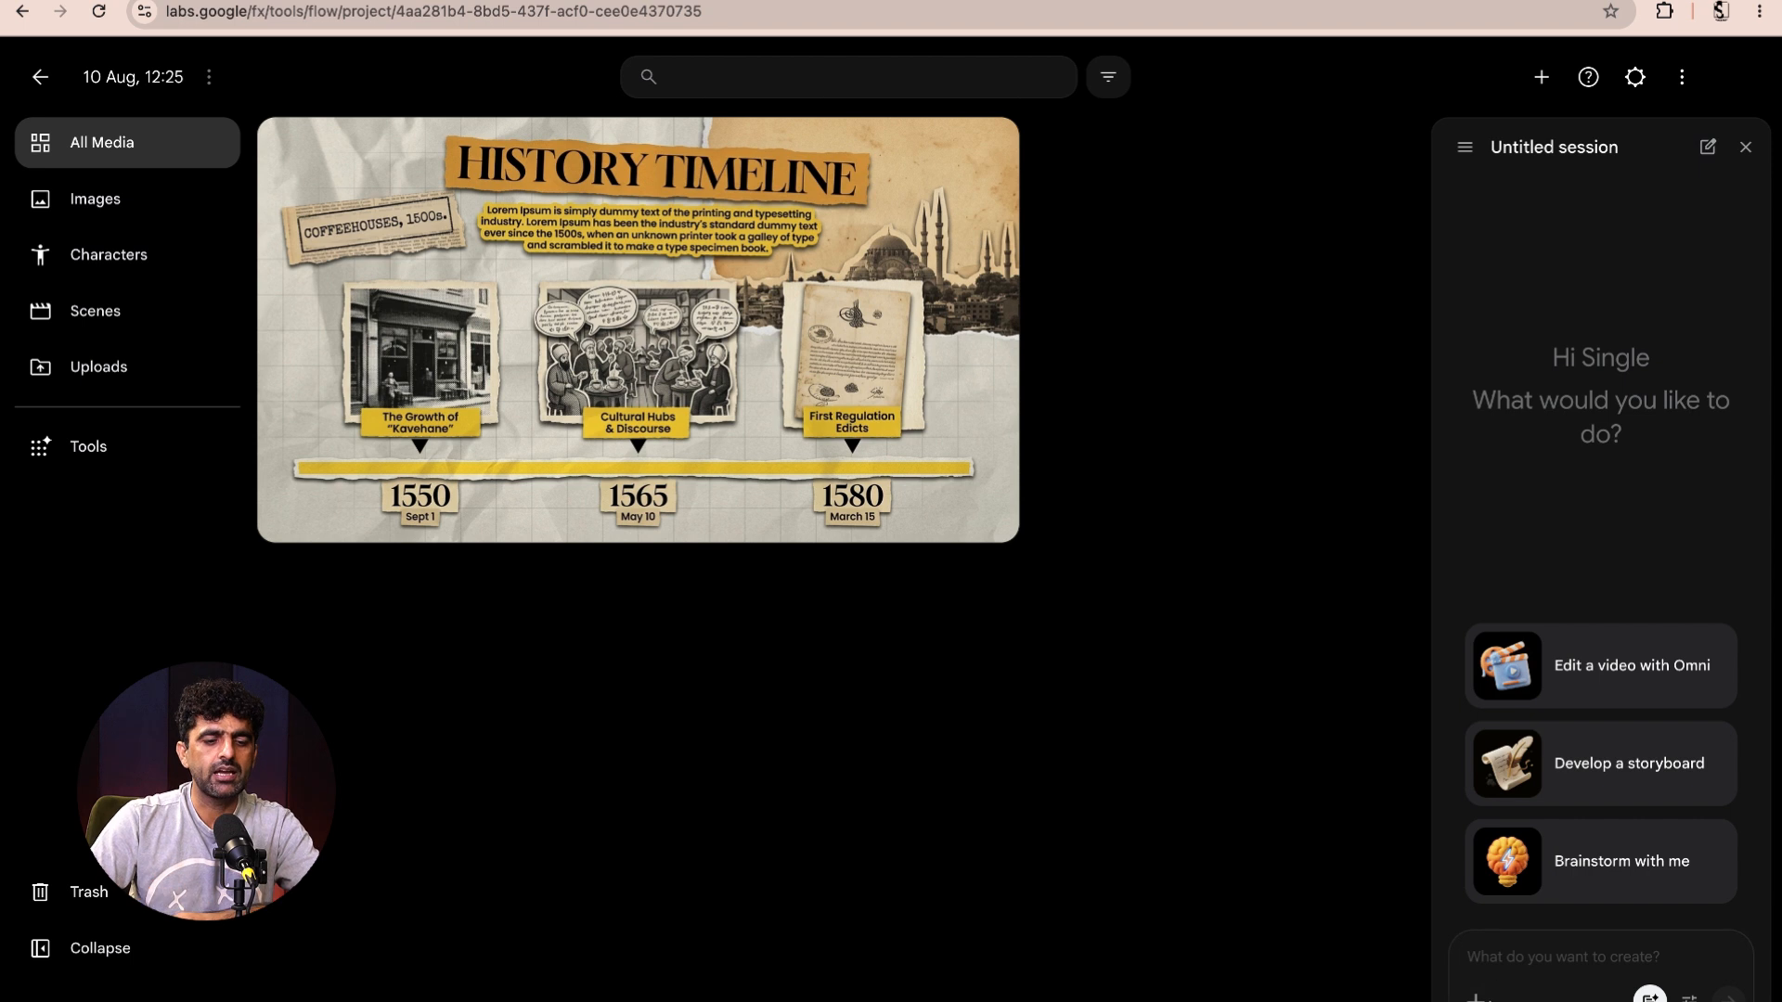
- Attach the Istanbul coffeehouse collage image from the project's assets to the agent prompt
{"action": "left_click", "coordinate": [1476, 997]}
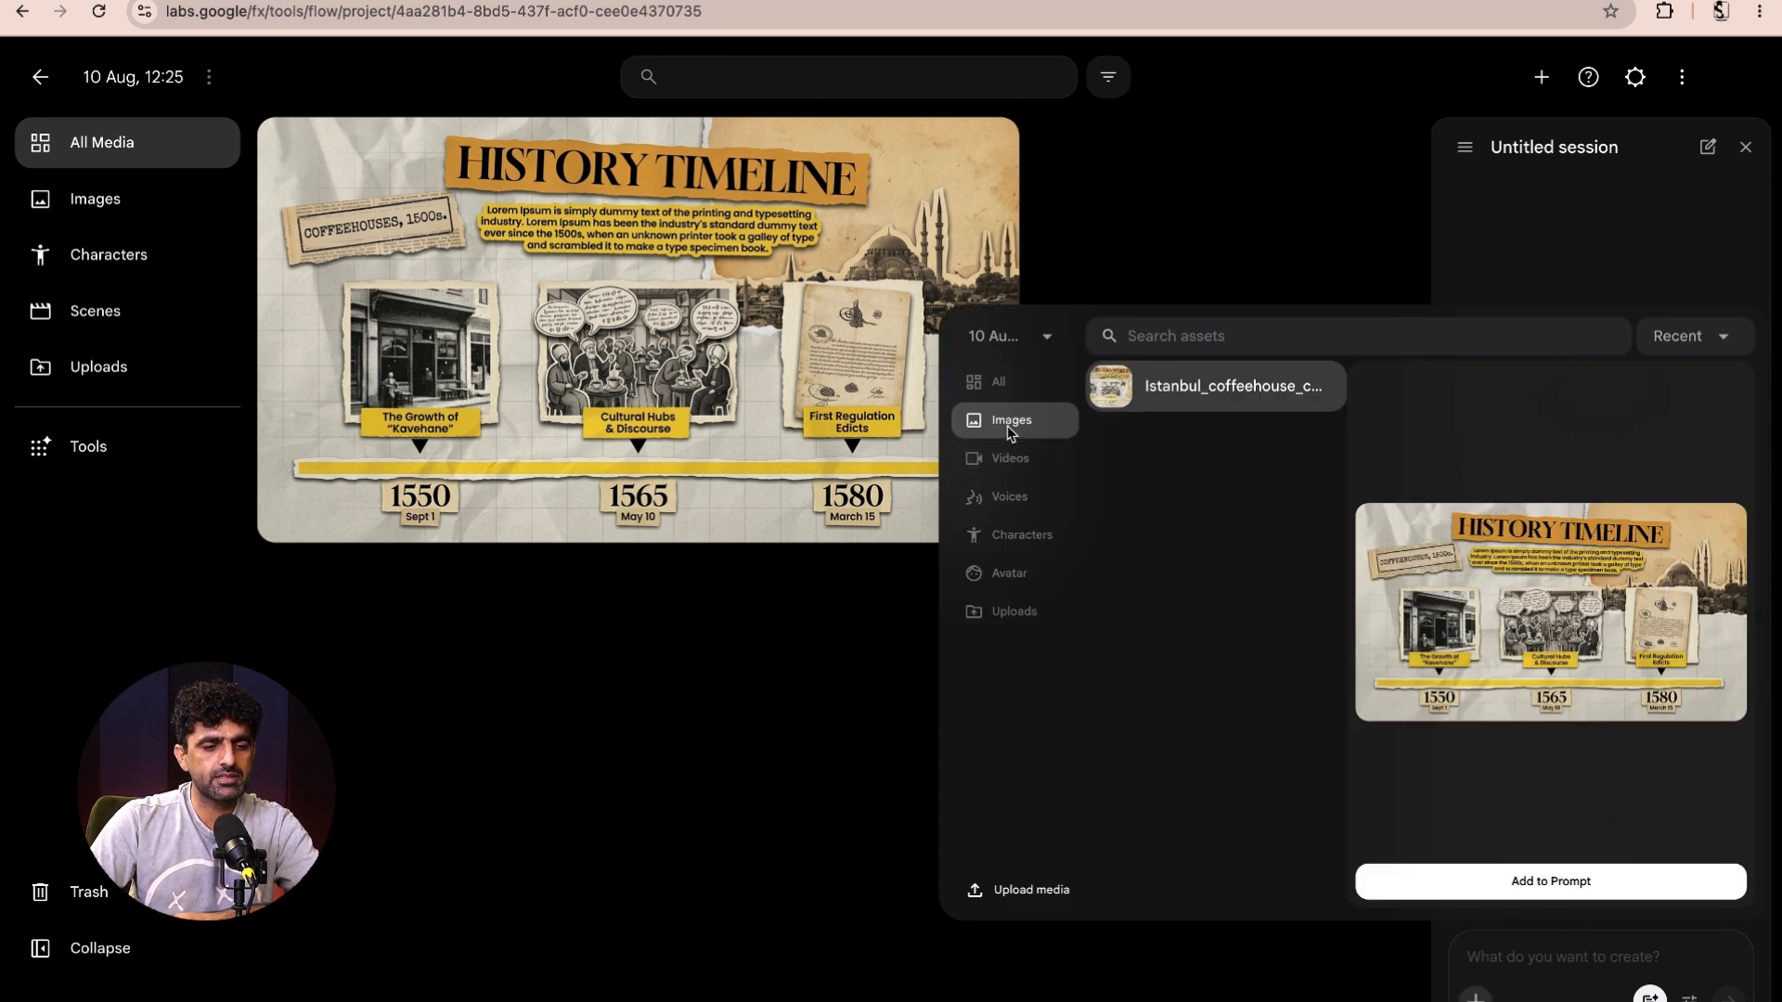
{"action": "left_click", "coordinate": [1516, 898]}
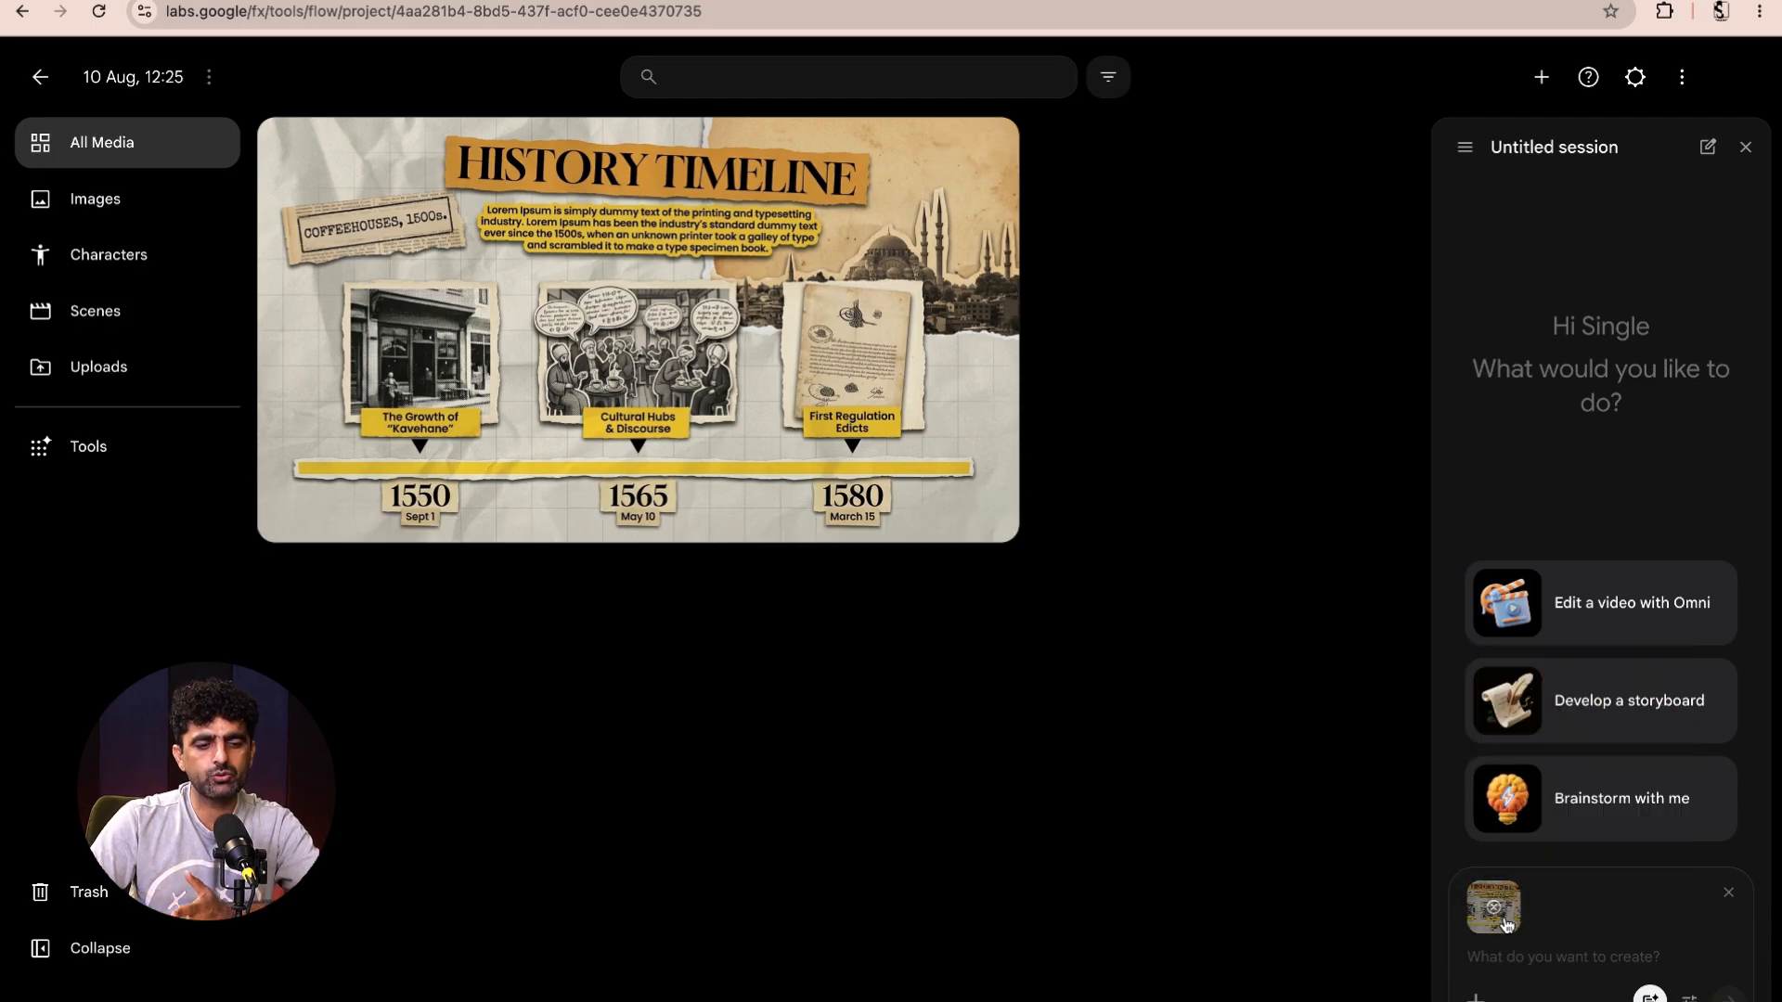
{"action": "mouse_move", "coordinate": [1501, 913]}
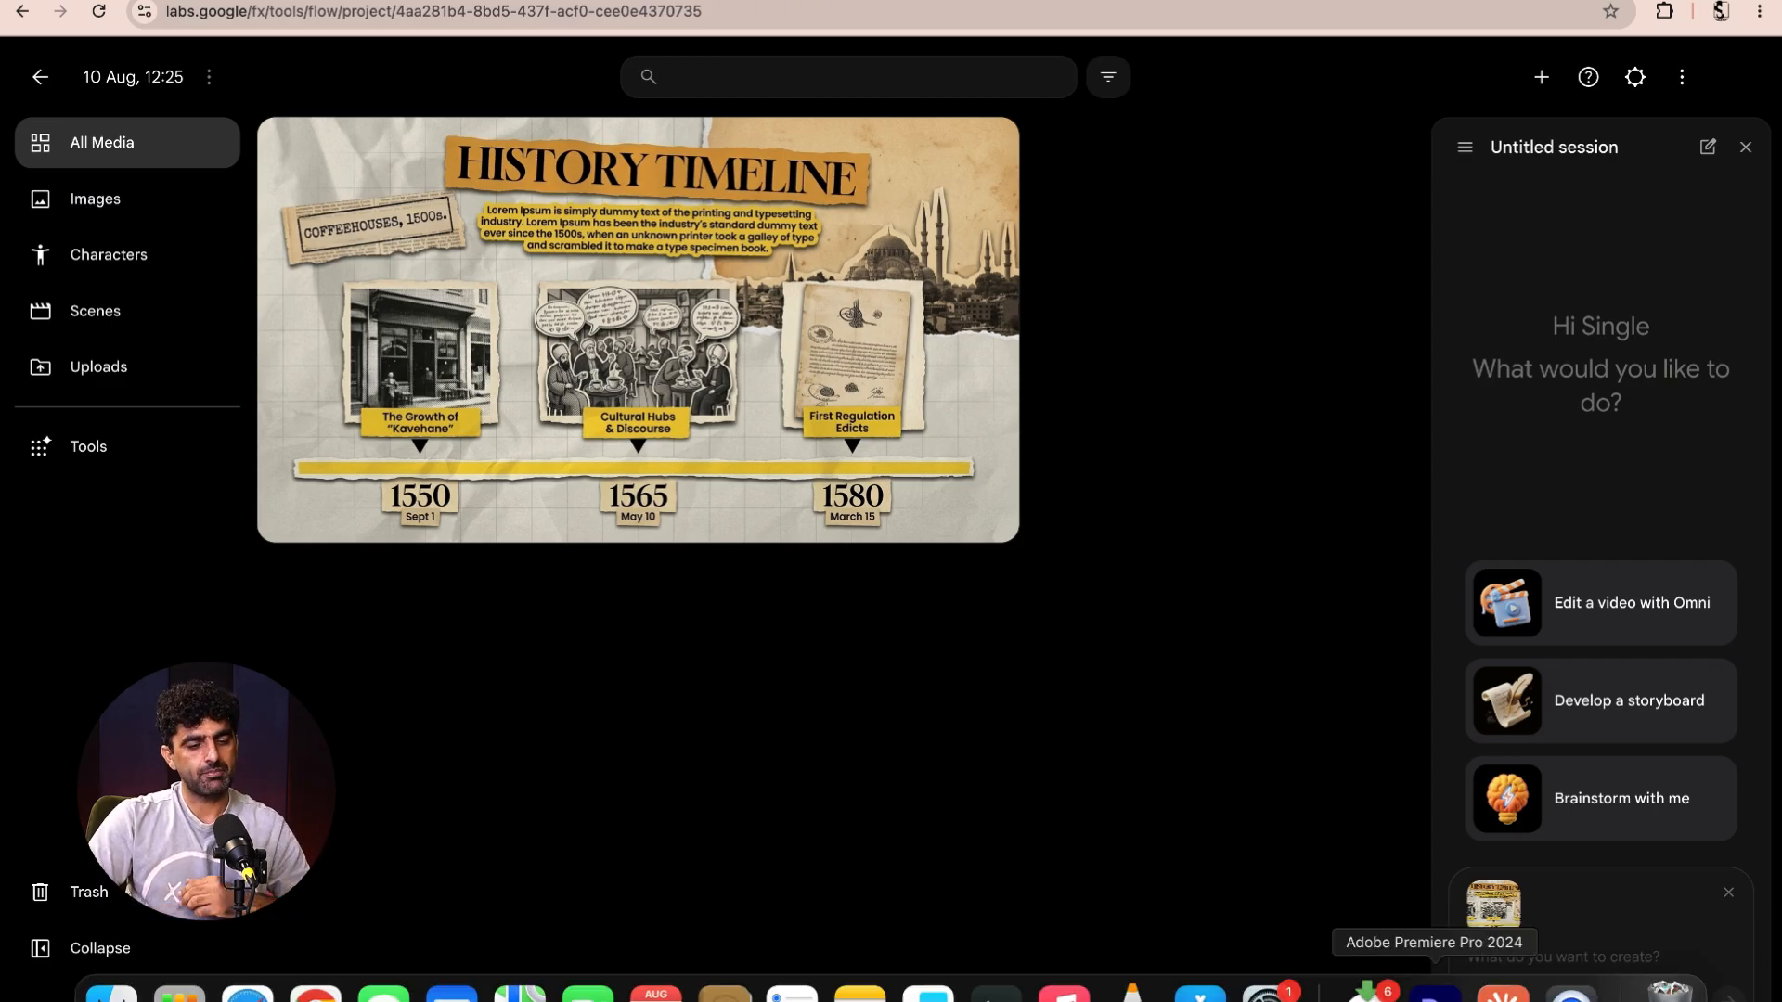
- Switch to Claude and copy the Beat 1 image prompt, from "Paper-cutout collage documentary style" through the "CHINA, c. 2700 BC" label
{"action": "left_click", "coordinate": [1503, 987]}
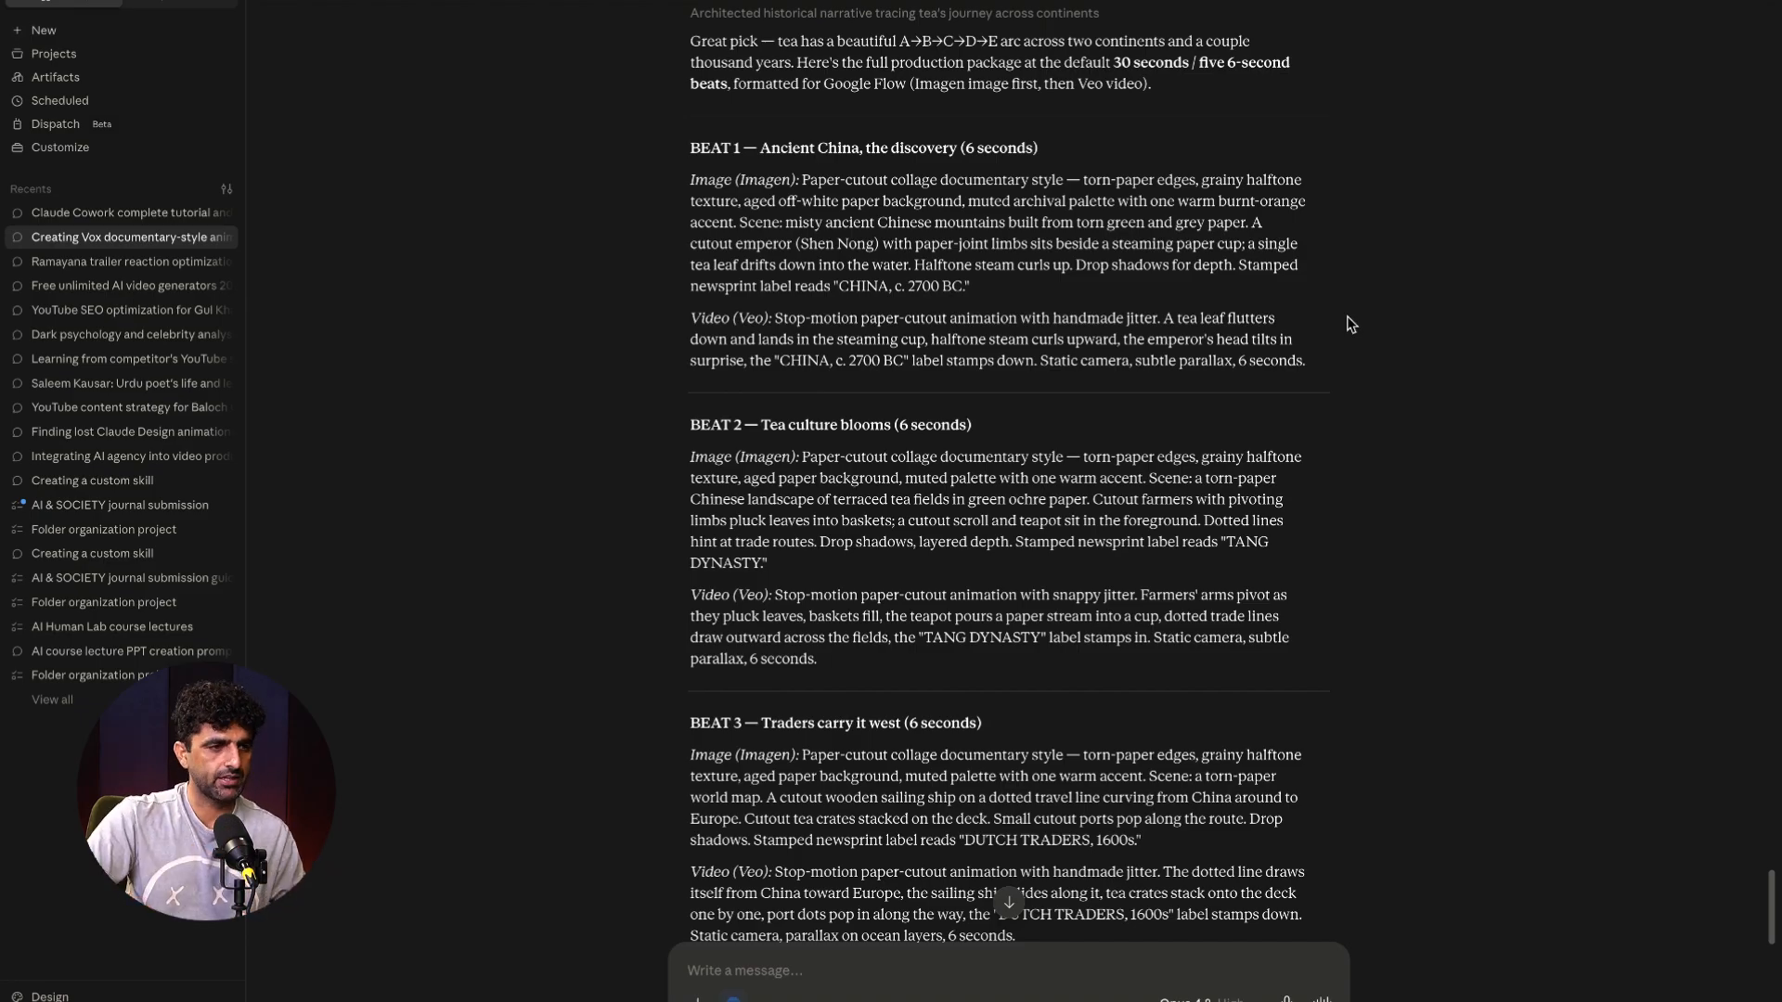
{"action": "scroll", "coordinate": [1344, 337], "scroll_direction": "up", "scroll_amount": 1}
{"action": "scroll", "coordinate": [961, 278], "scroll_direction": "down", "scroll_amount": 2}
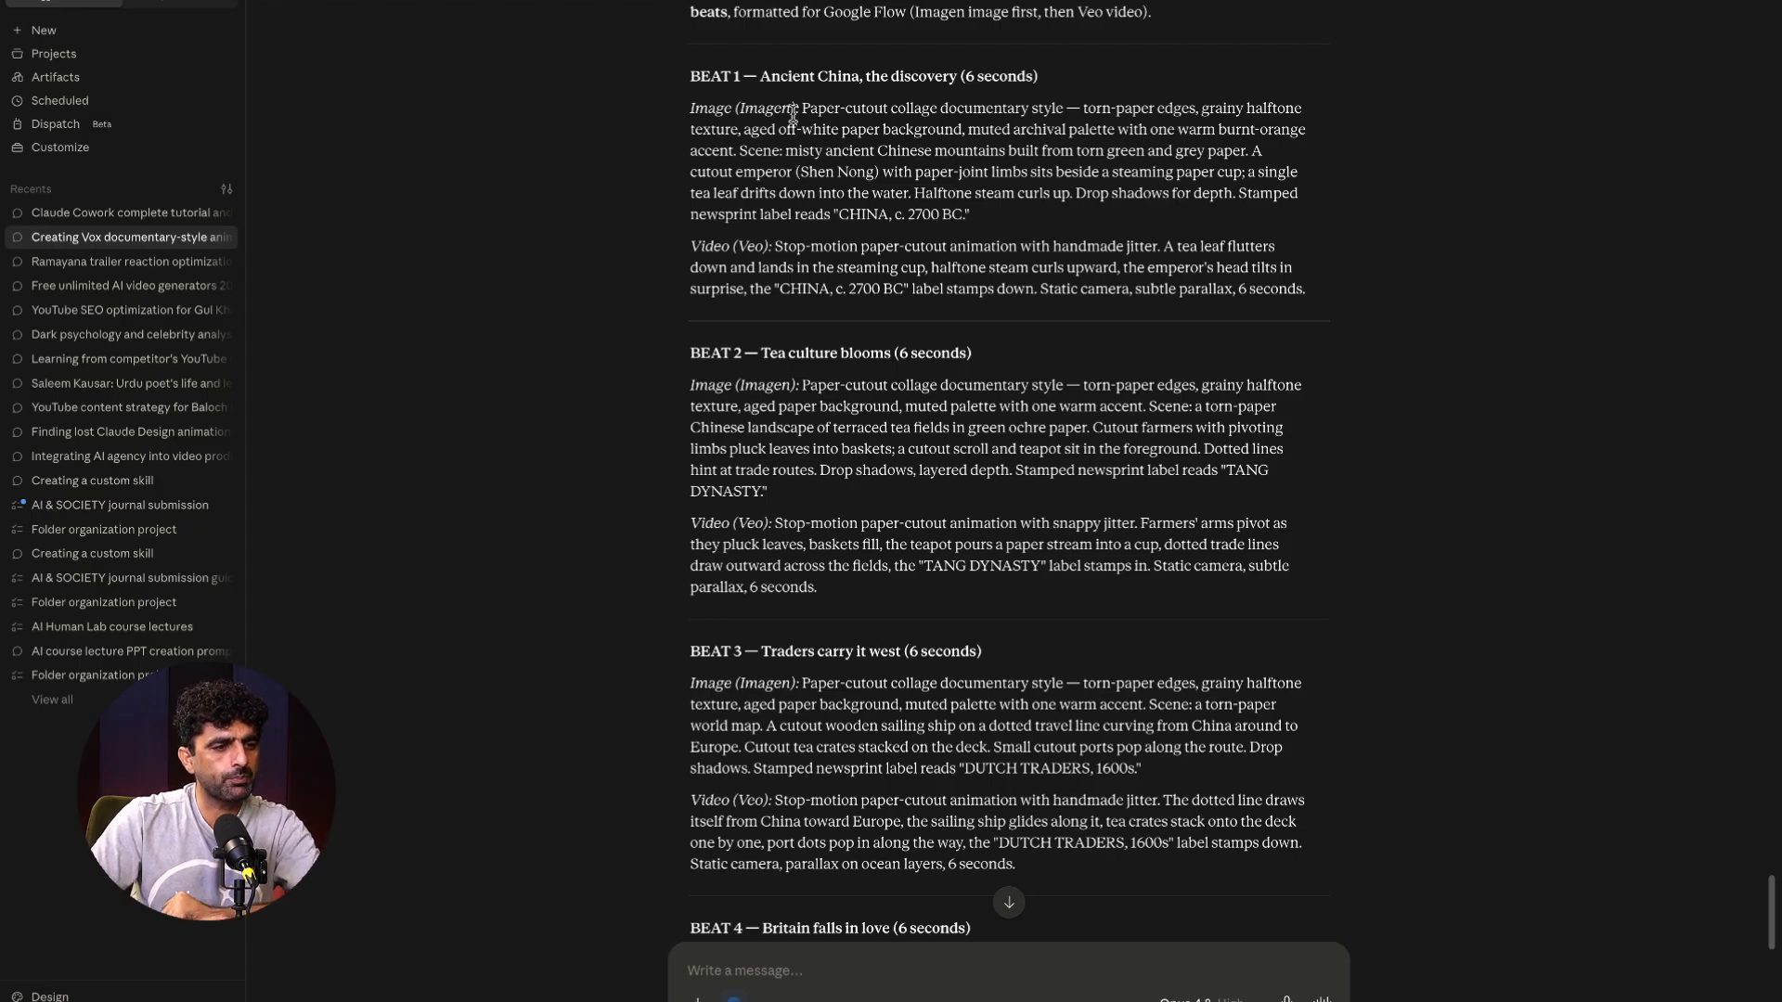
{"action": "left_click_drag", "start_coordinate": [812, 115], "coordinate": [958, 216]}
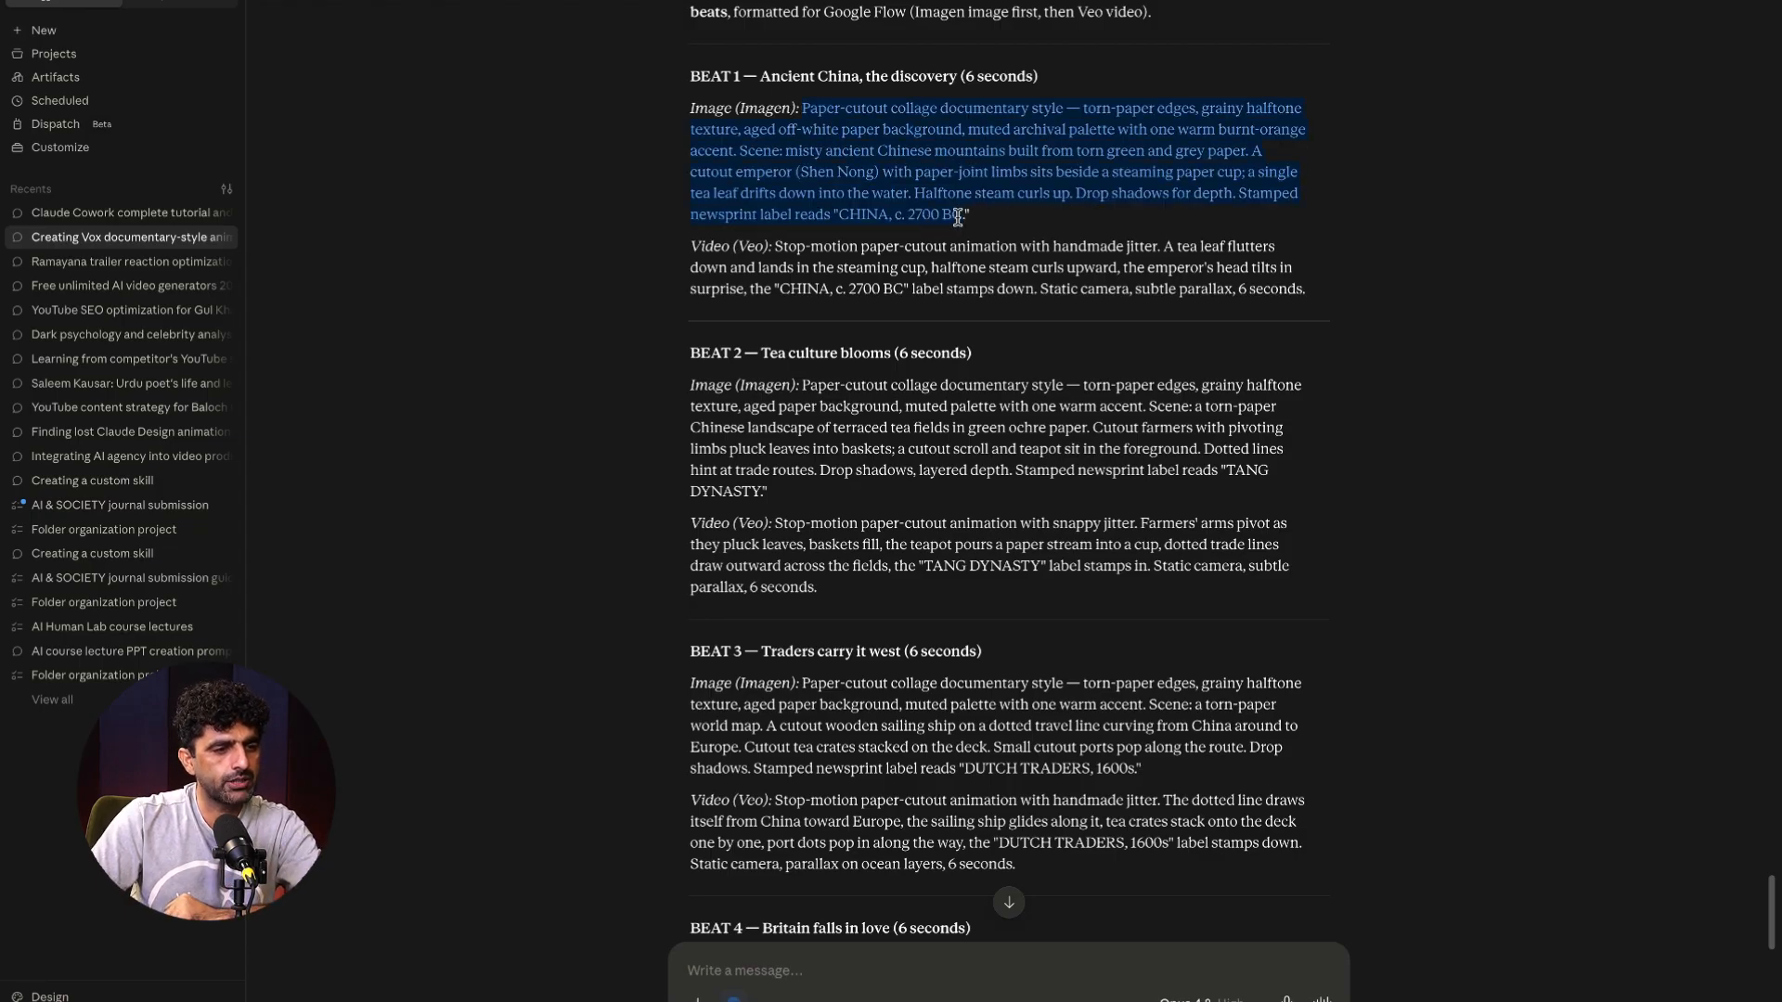
{"action": "right_click", "coordinate": [906, 154]}
{"action": "left_click", "coordinate": [940, 198]}
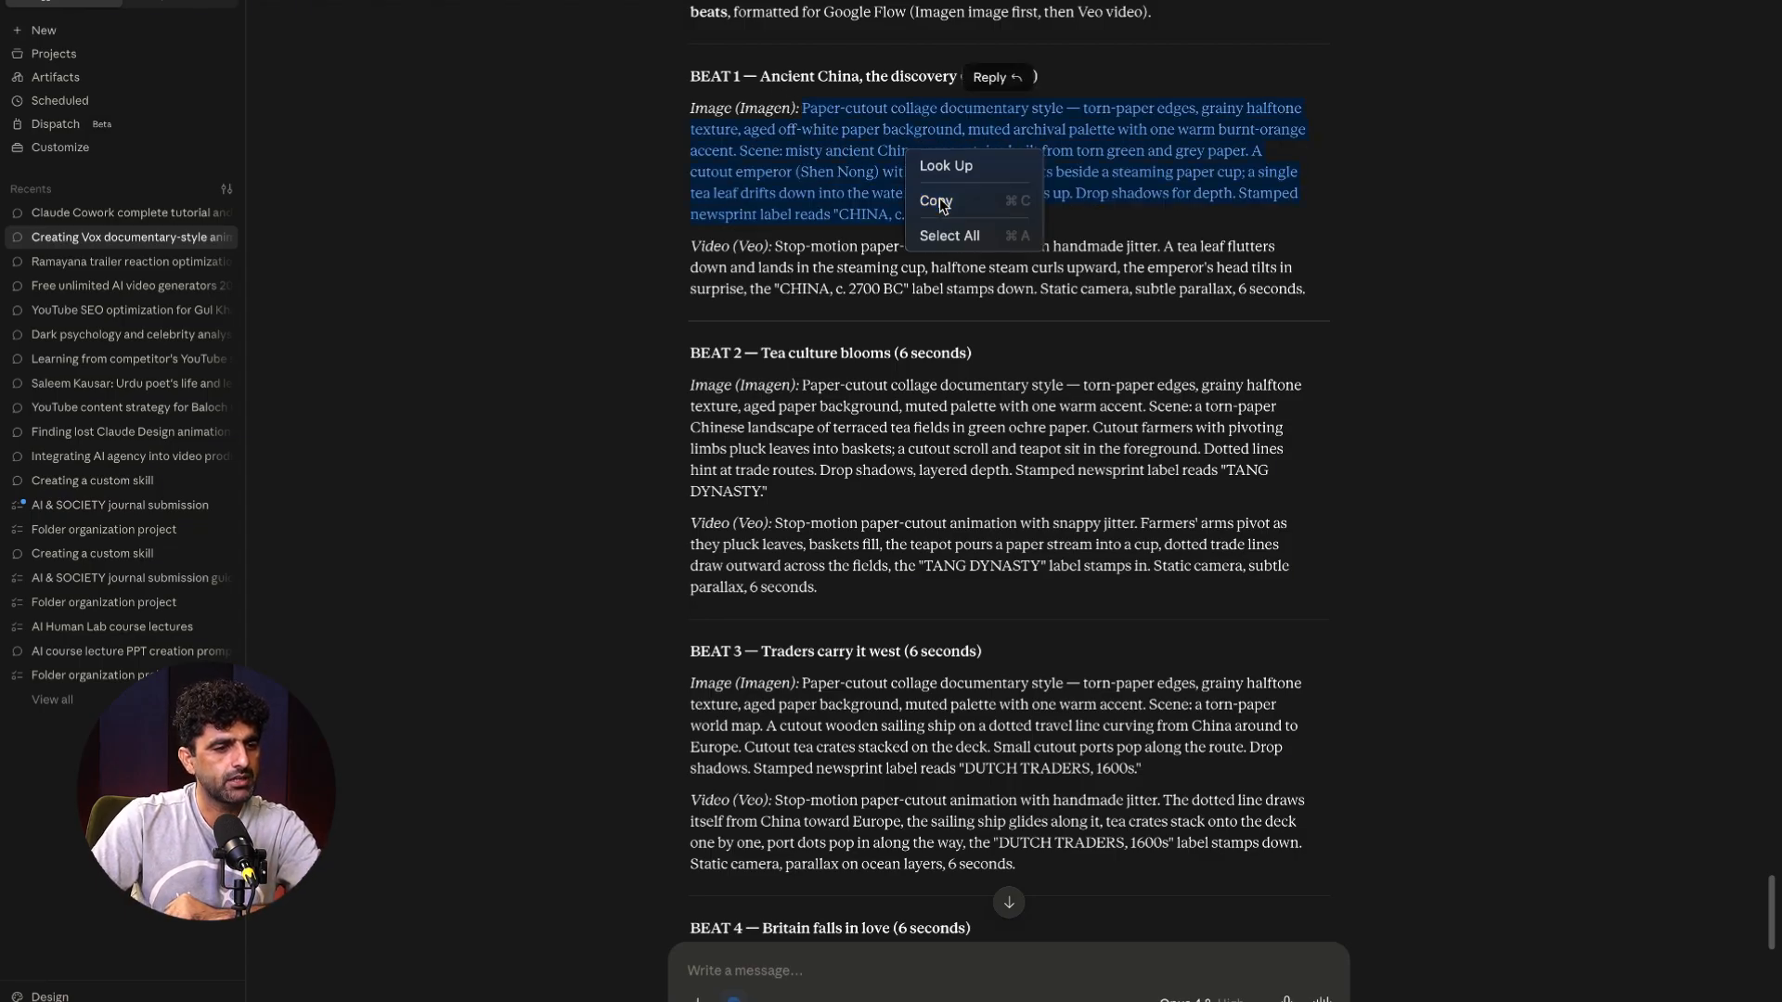
- Return to Google Flow in the browser and paste the Beat 1 image prompt into the agent prompt with the attached collage
{"action": "mouse_move", "coordinate": [1269, 999]}
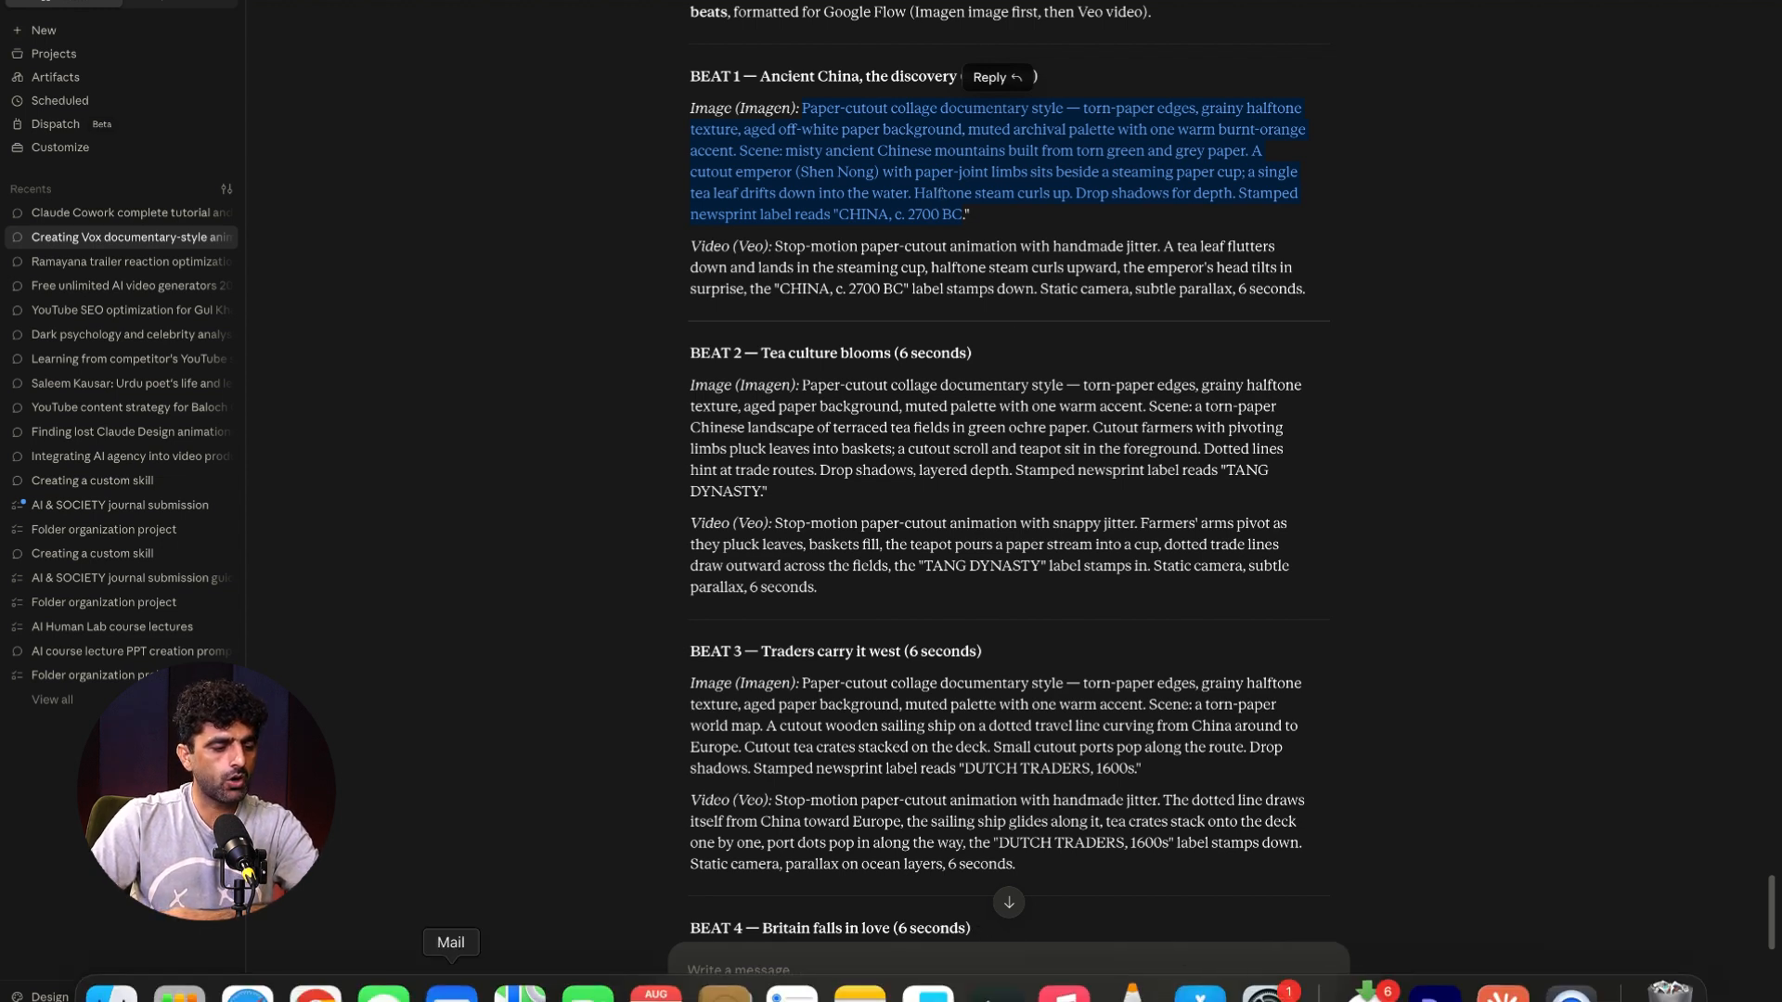
{"action": "left_click", "coordinate": [315, 995]}
{"action": "left_click", "coordinate": [1530, 957]}
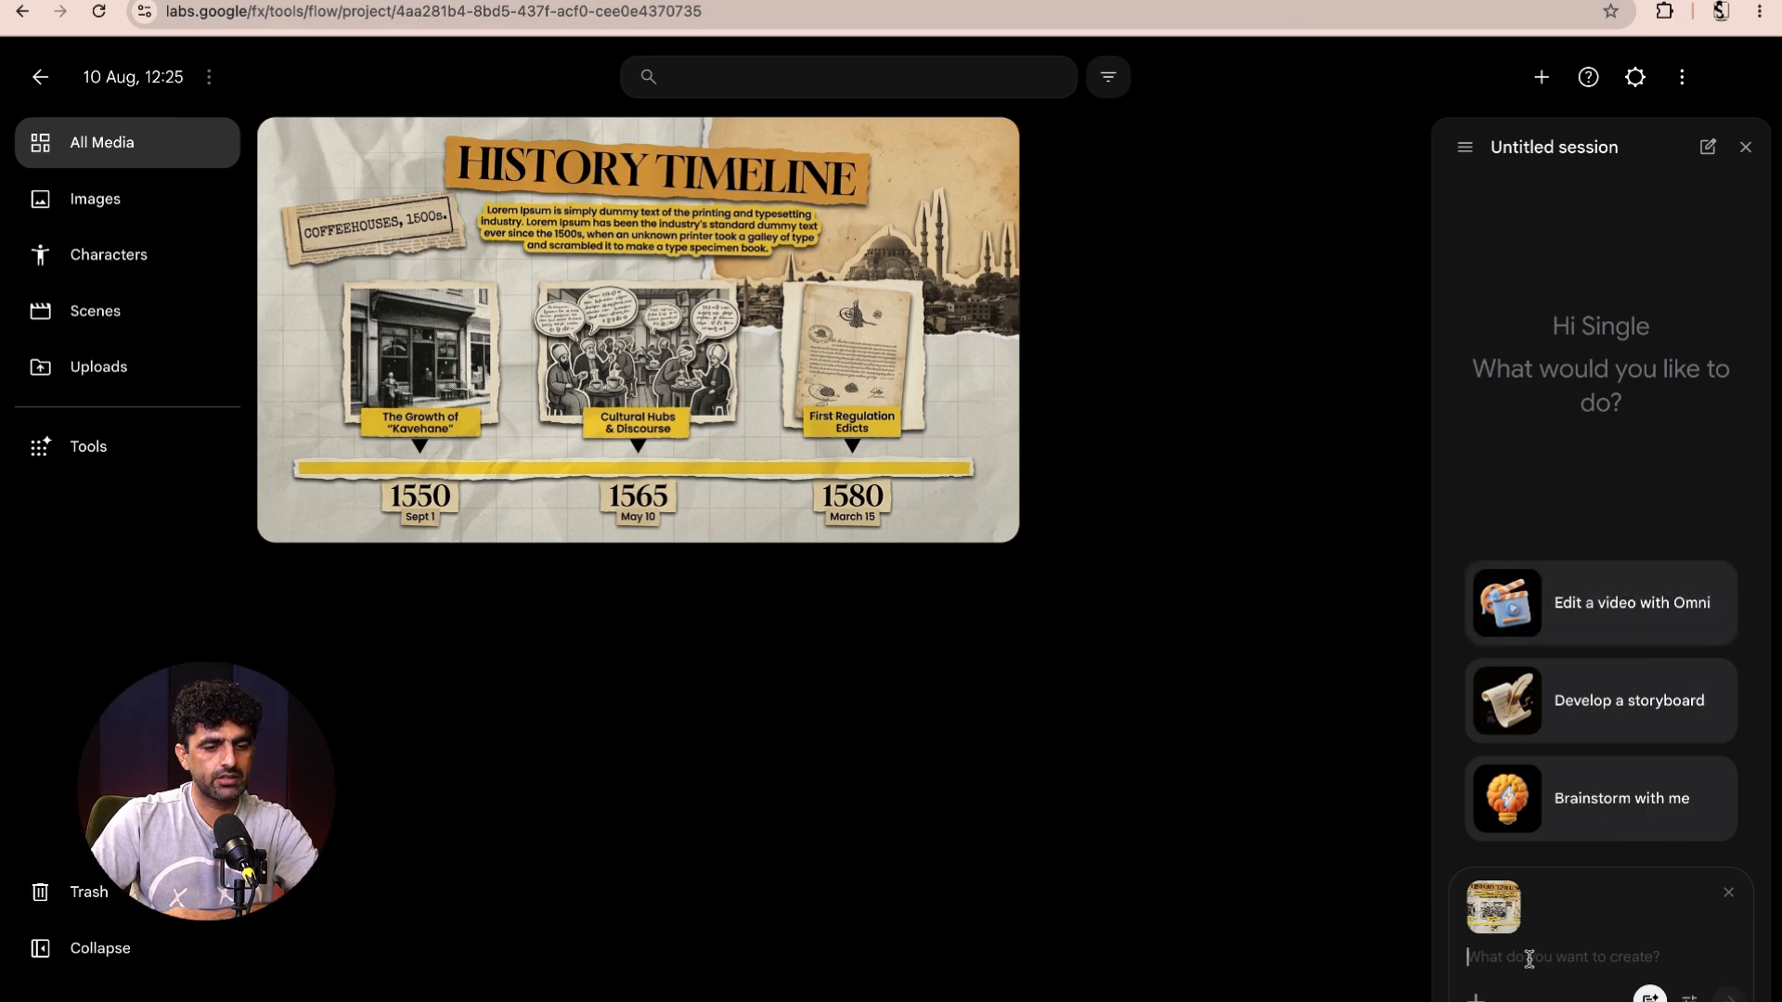
{"action": "key", "text": "super+v"}
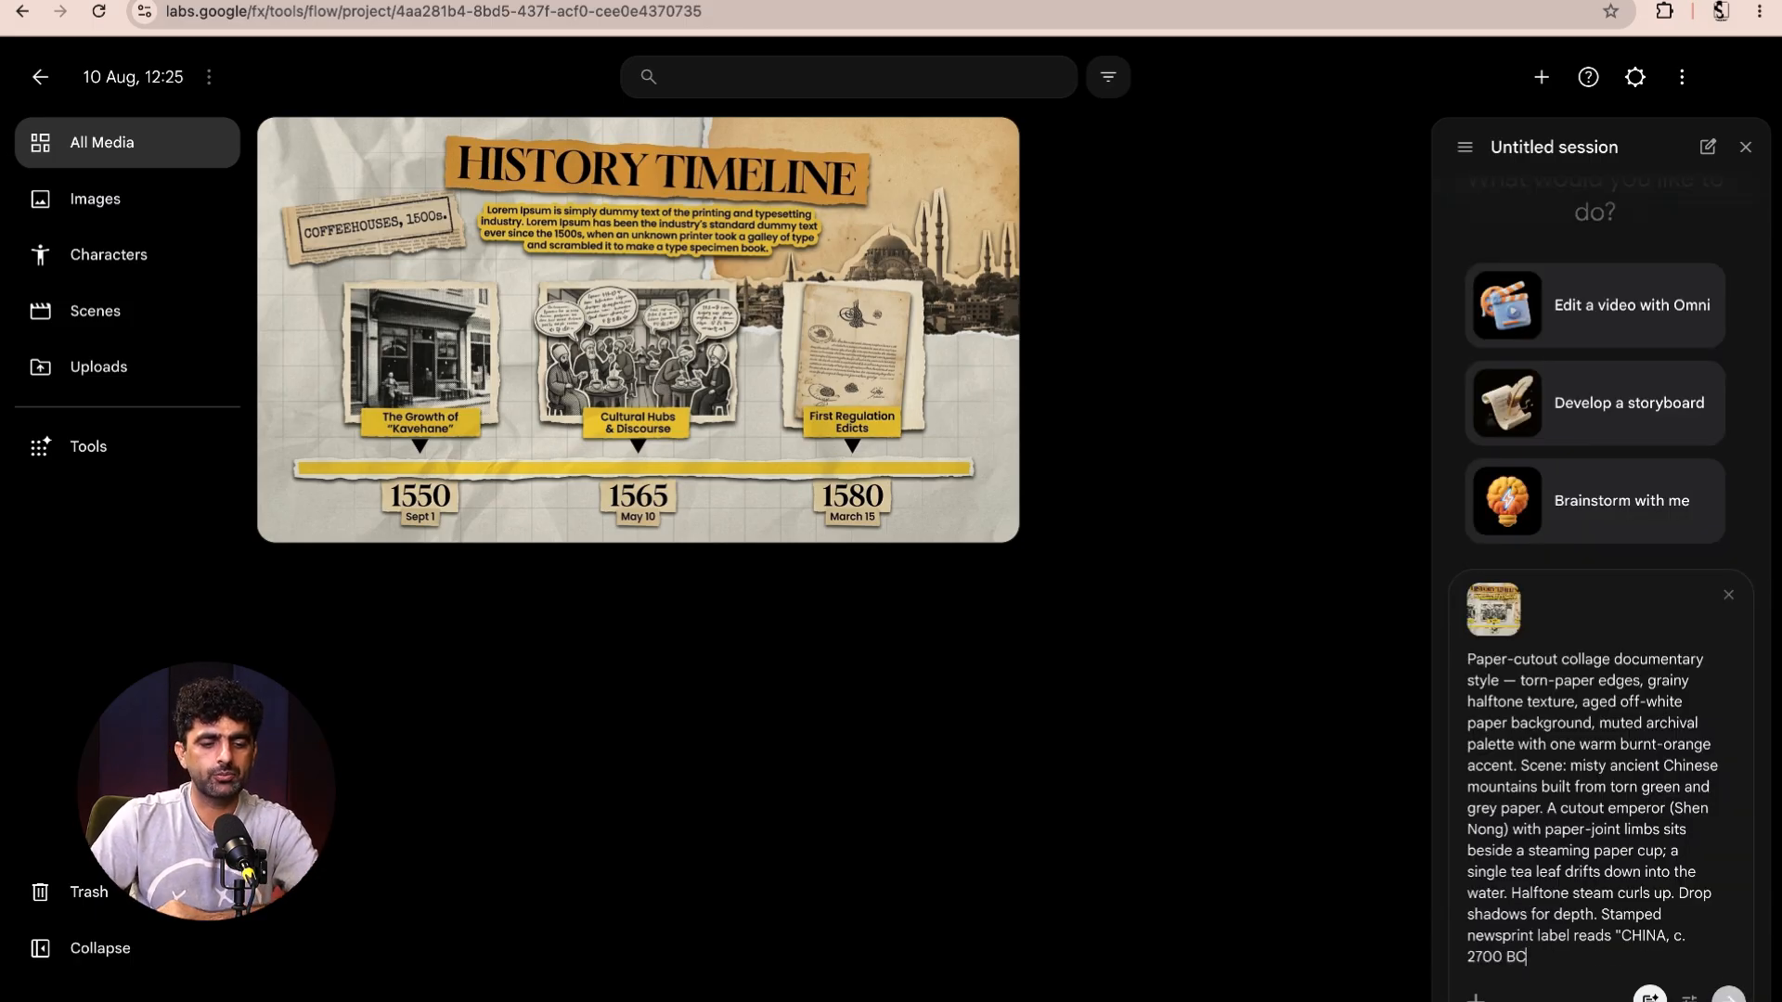
- Generate the Beat 1 image, view the resulting emperor collage at full size, and return to the project's media
{"action": "key", "text": "Return"}
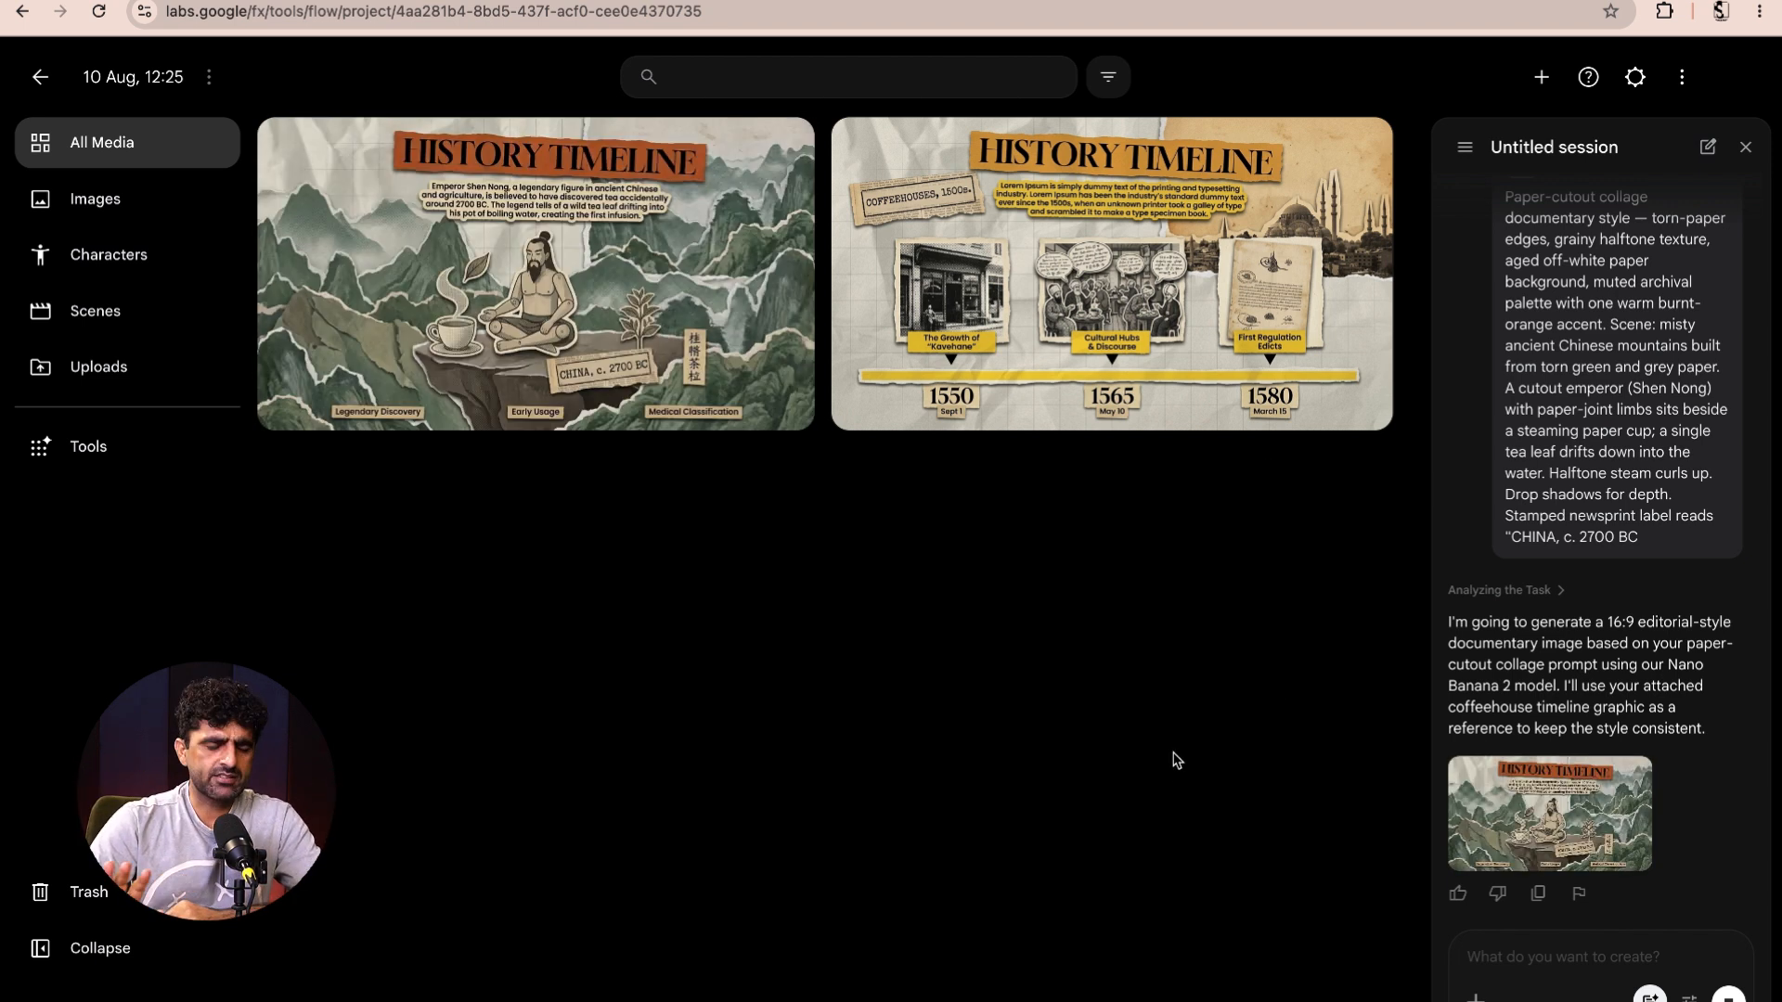
{"action": "left_click", "coordinate": [618, 351]}
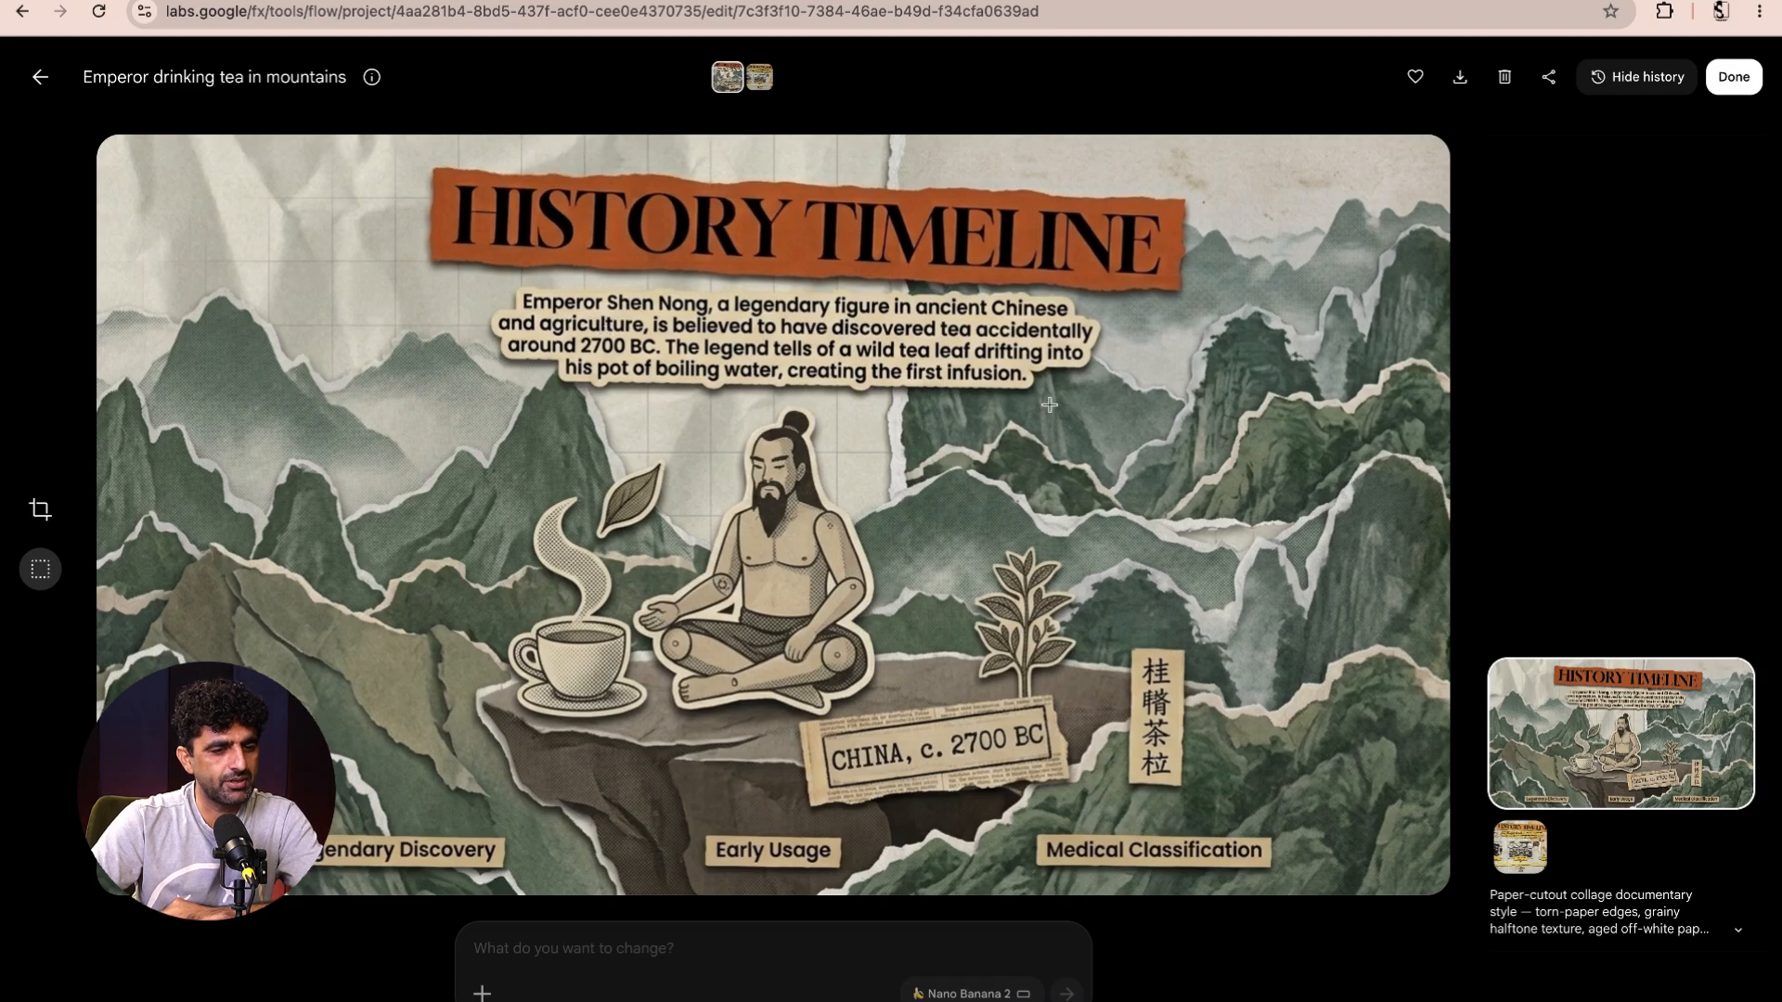
{"action": "left_click", "coordinate": [40, 77]}
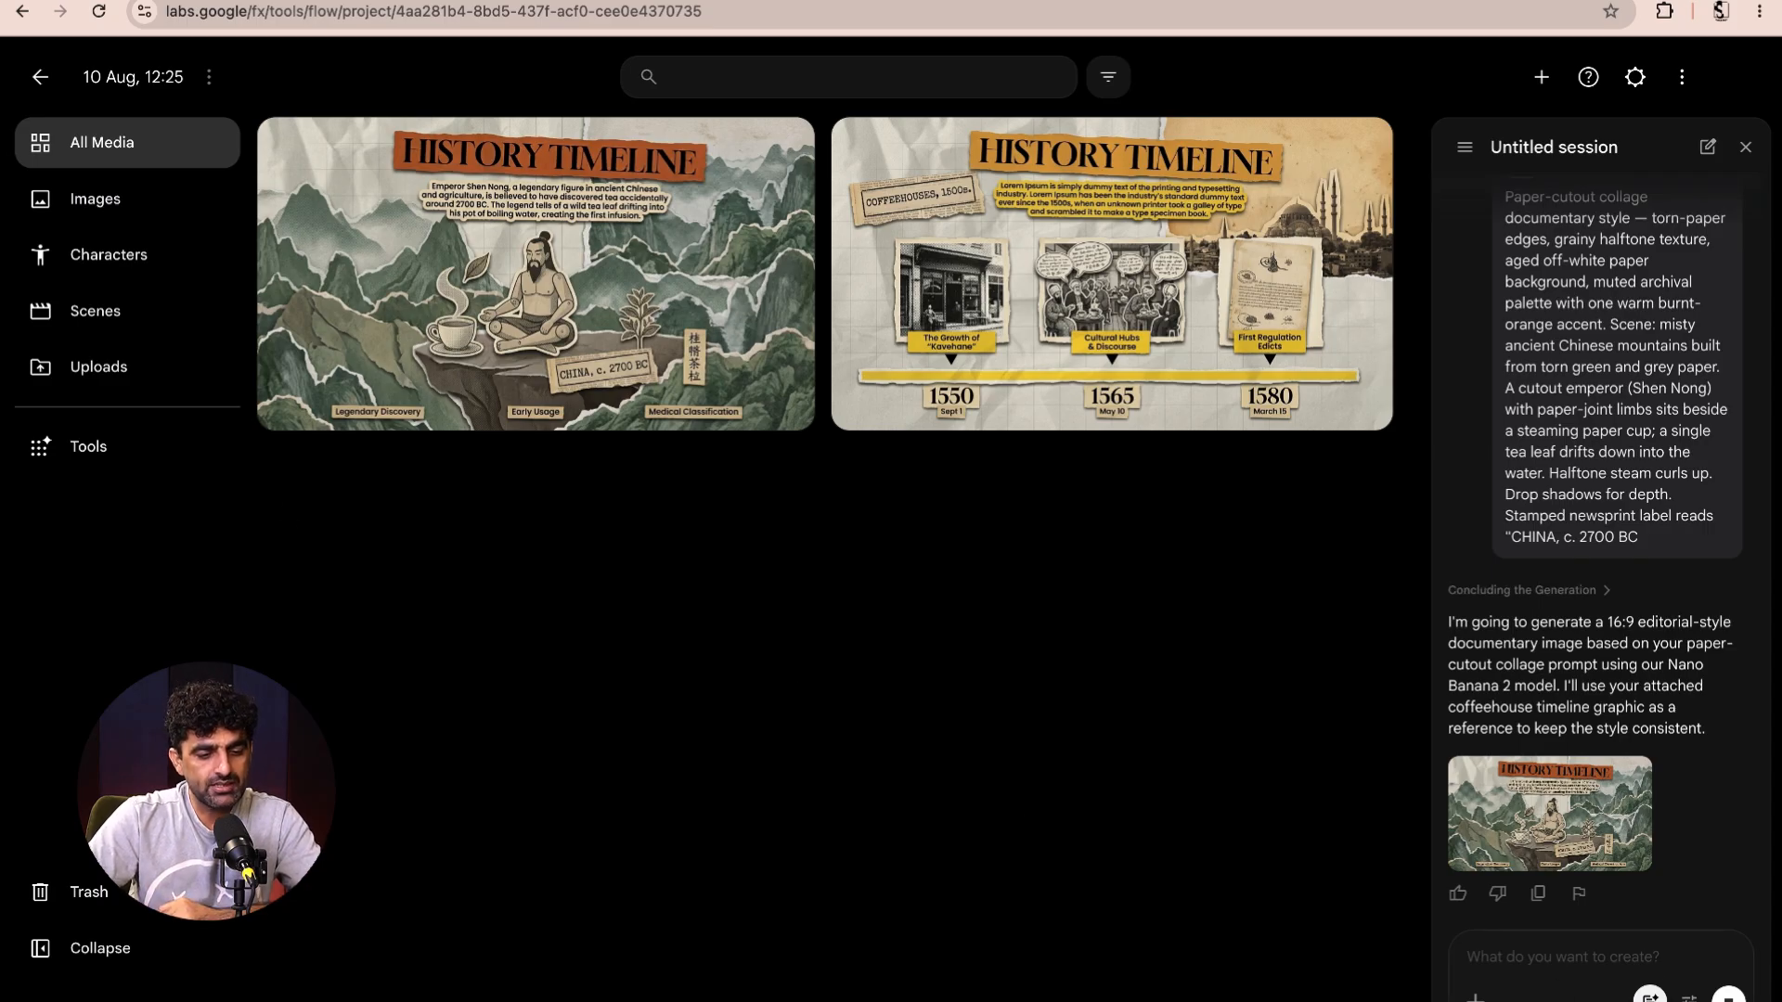
{"action": "left_click", "coordinate": [1476, 996]}
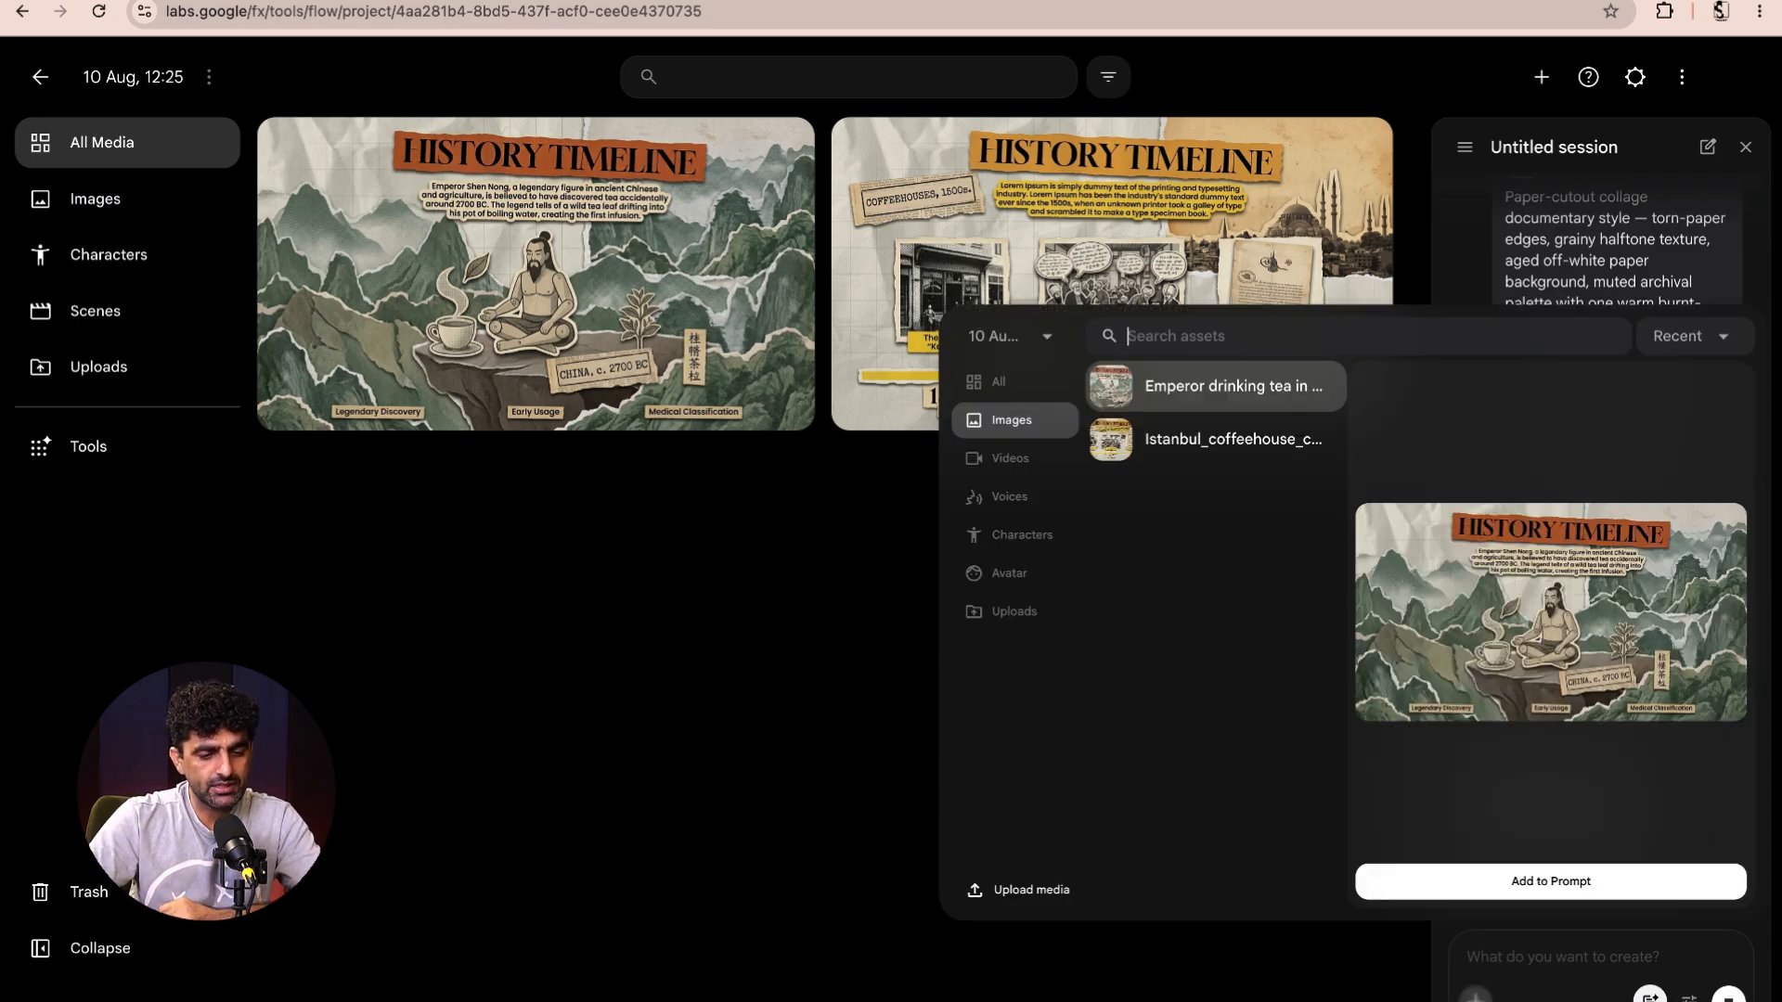
{"action": "left_click", "coordinate": [1010, 466]}
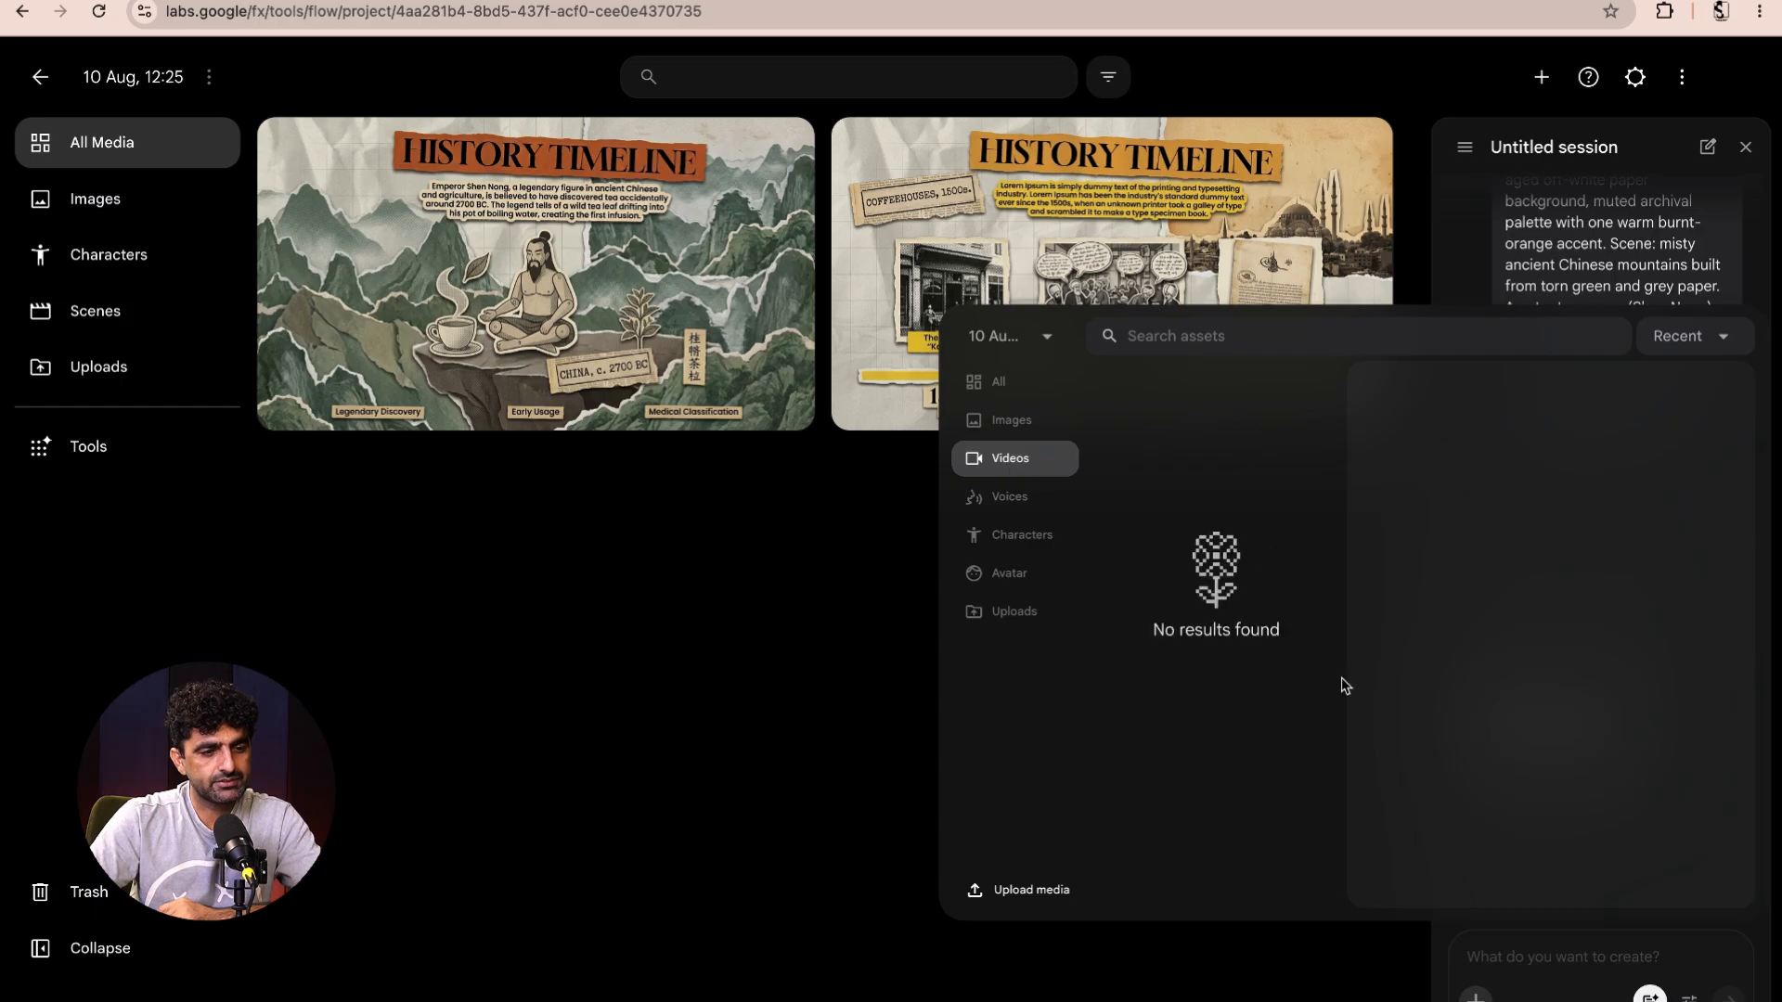
{"action": "left_click", "coordinate": [1514, 966]}
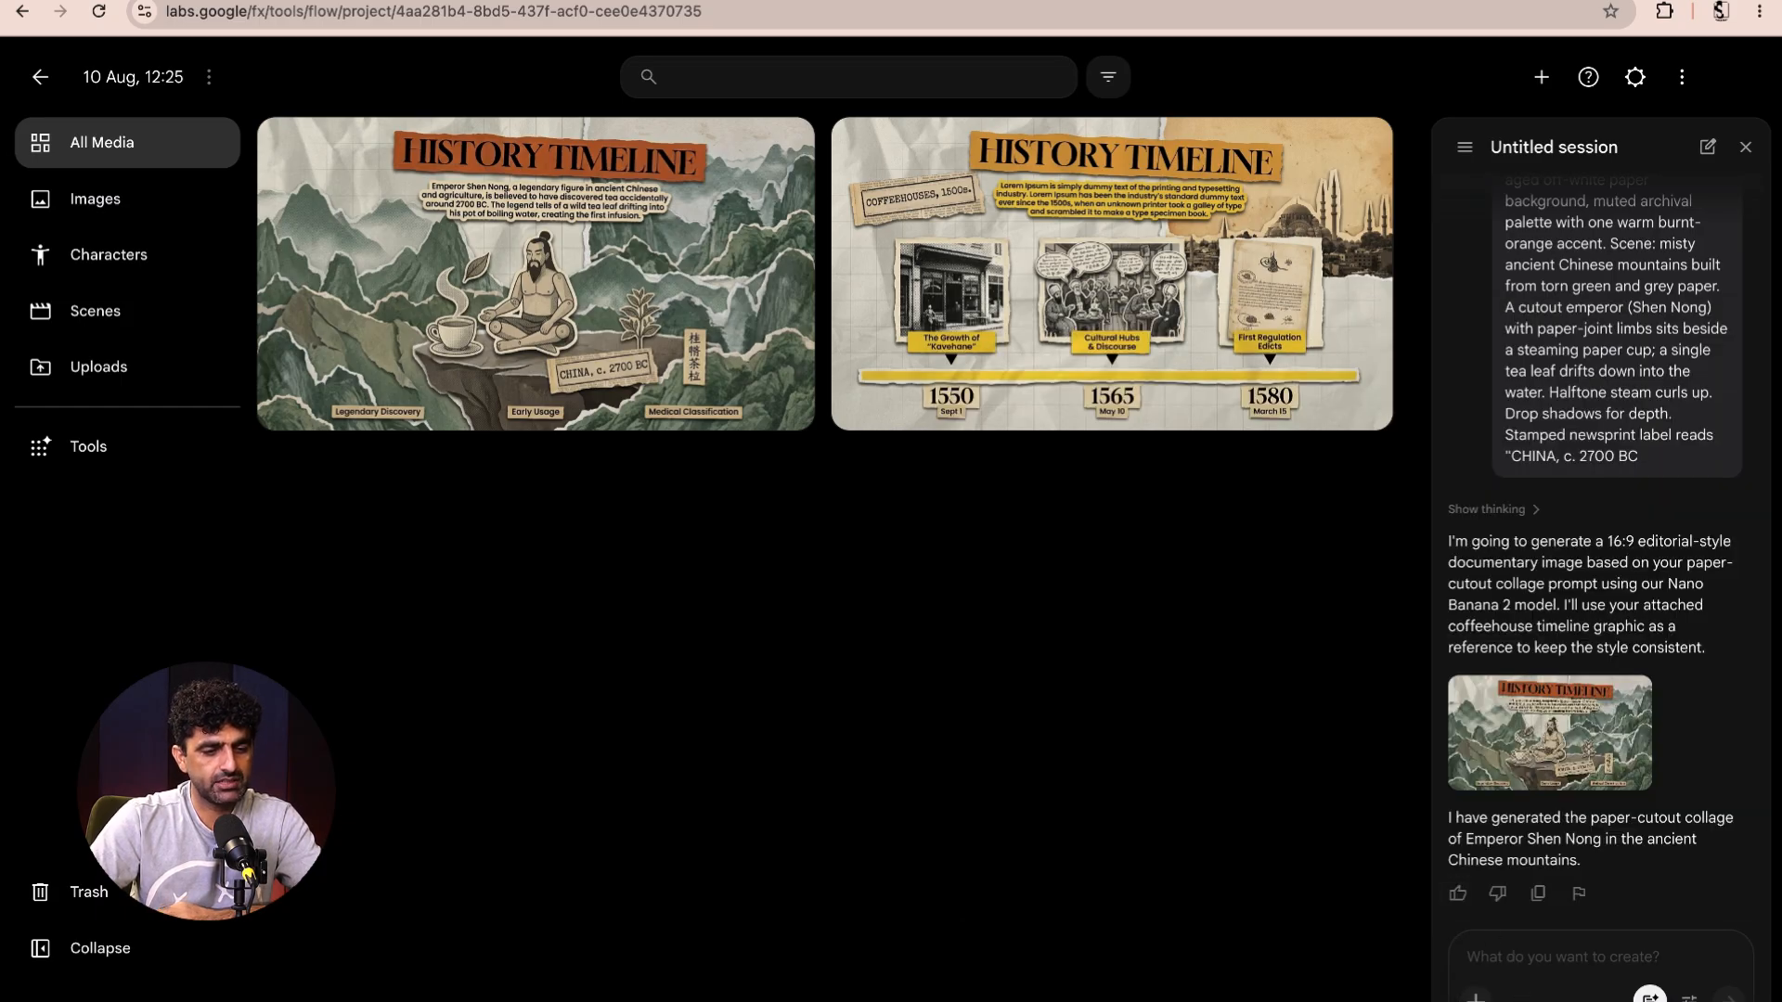
{"action": "left_click", "coordinate": [1476, 997]}
{"action": "left_click", "coordinate": [1503, 949]}
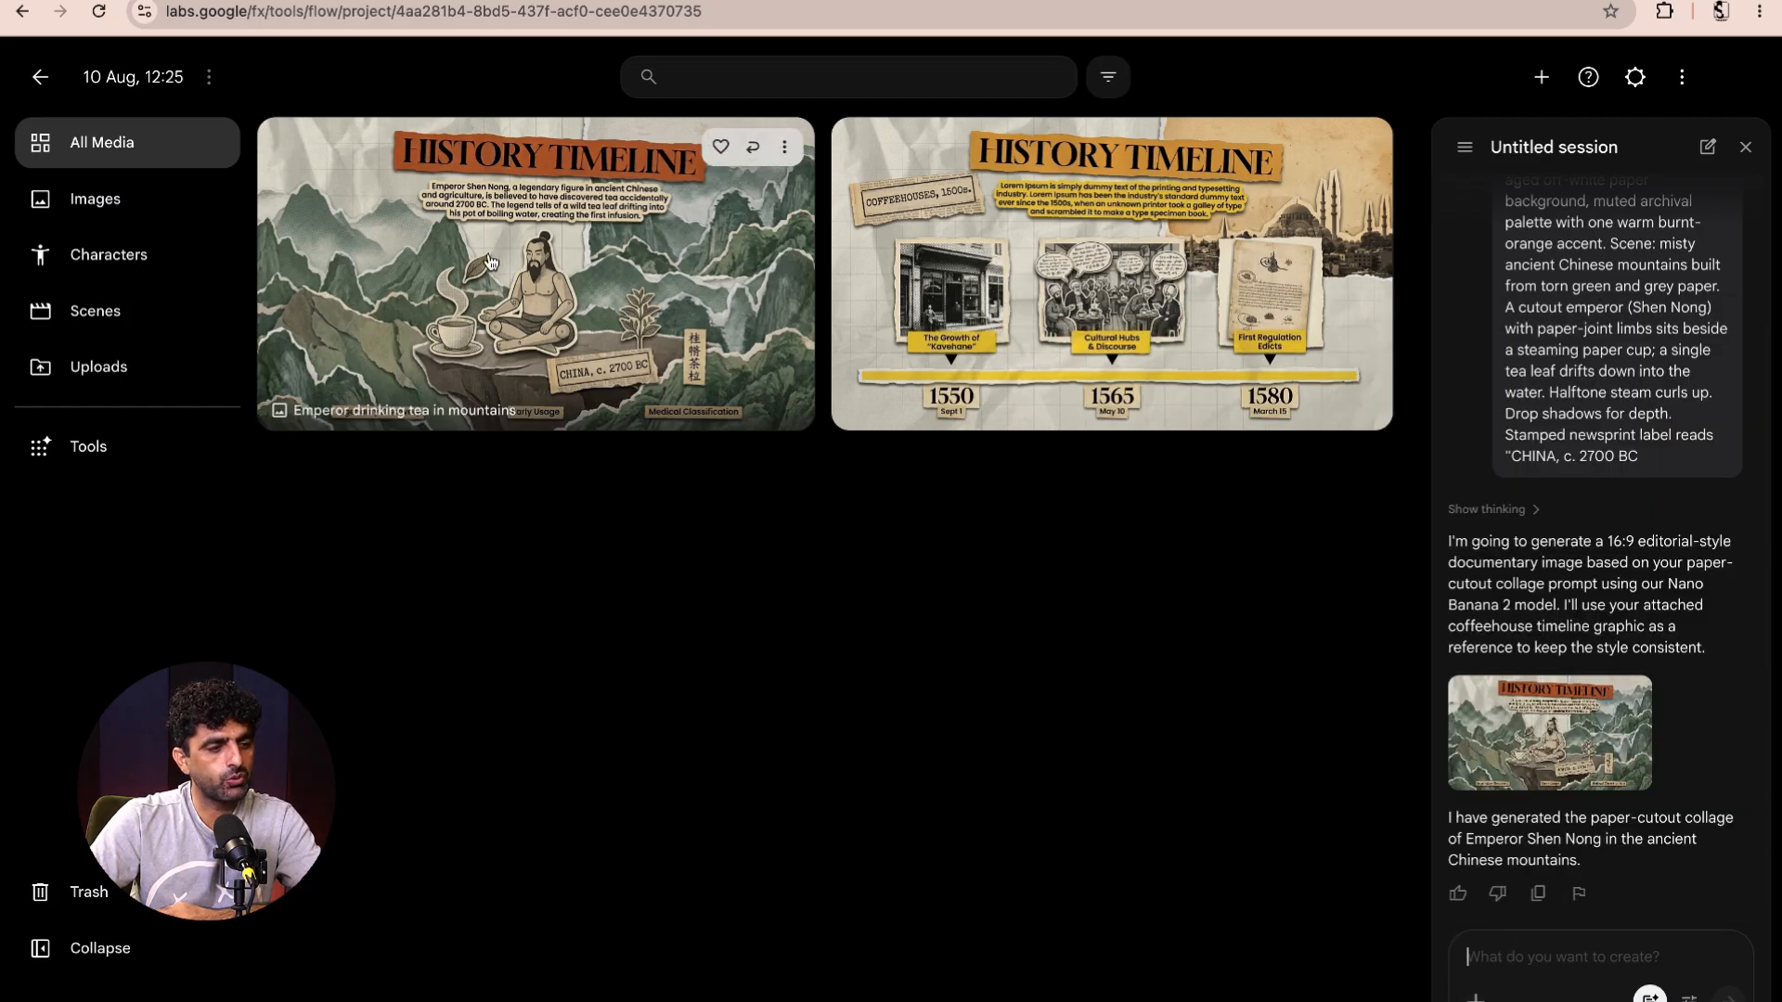
- Attach the generated emperor tea collage from the project's media to the agent prompt
{"action": "left_click_drag", "start_coordinate": [502, 277], "coordinate": [1647, 994]}
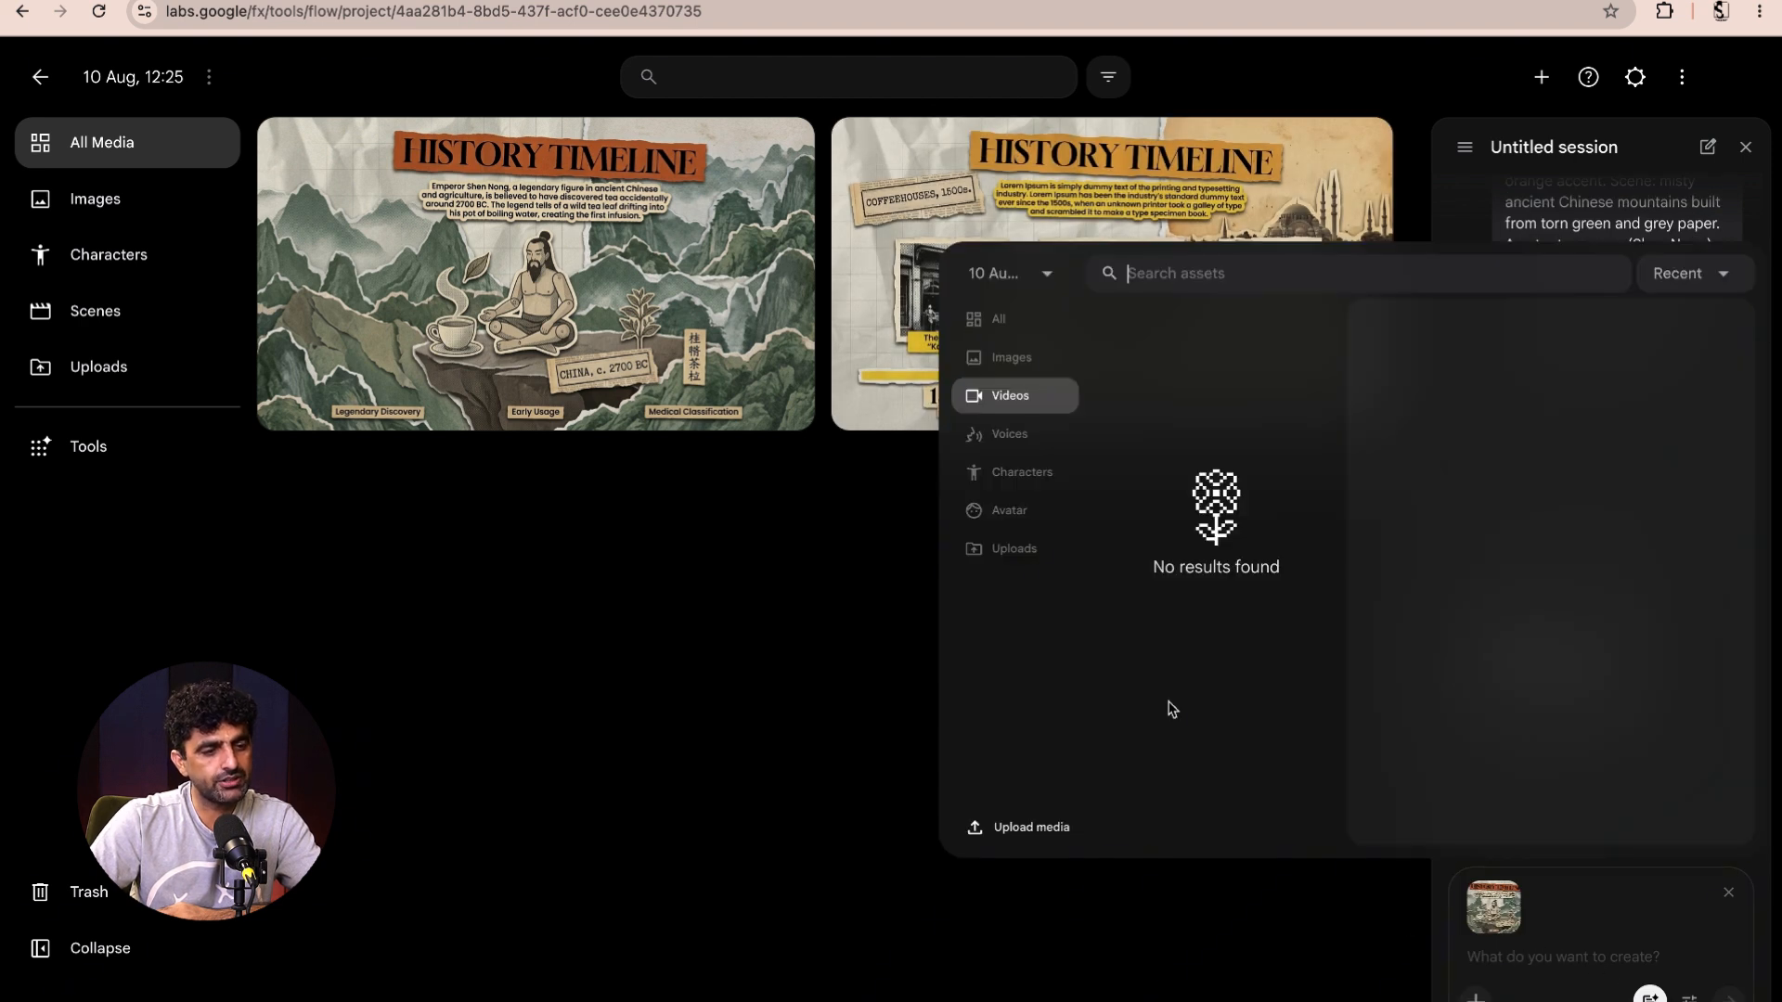
{"action": "left_click", "coordinate": [1569, 957]}
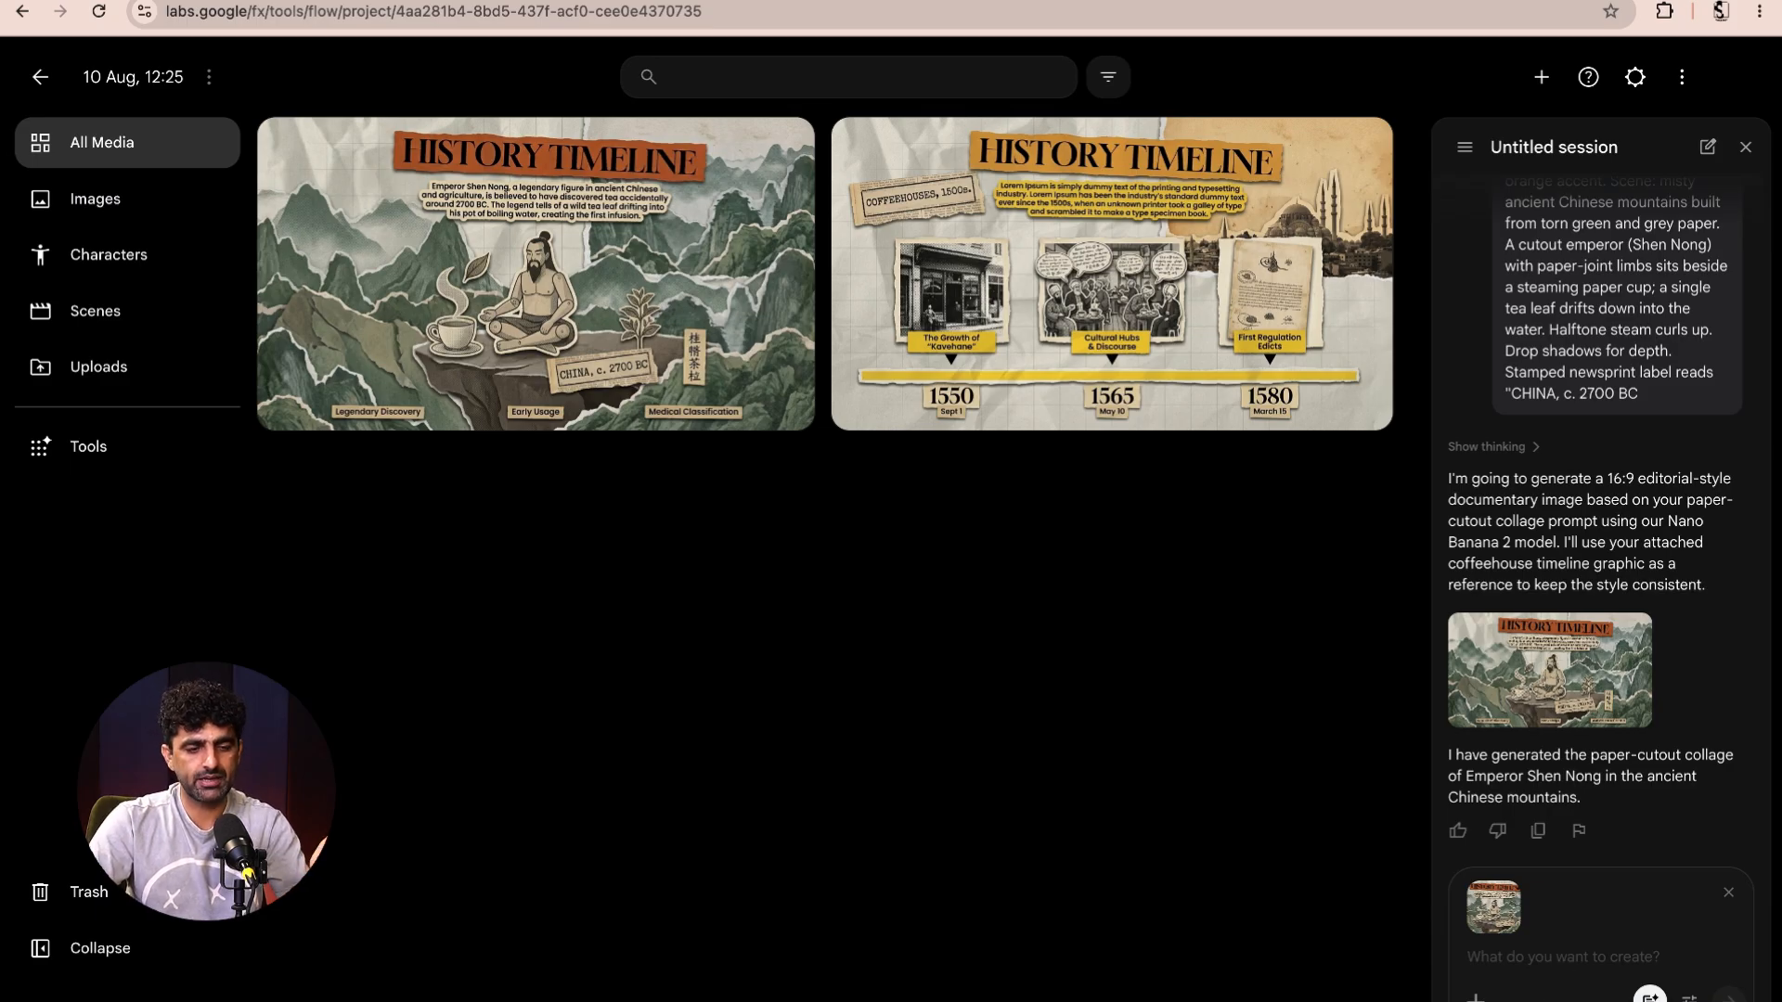
- Switch to Claude and copy the Beat 1 video prompt, from "Stop-motion paper-cut animation with handmade jitter" through "6 seconds."
{"action": "left_click", "coordinate": [1504, 995]}
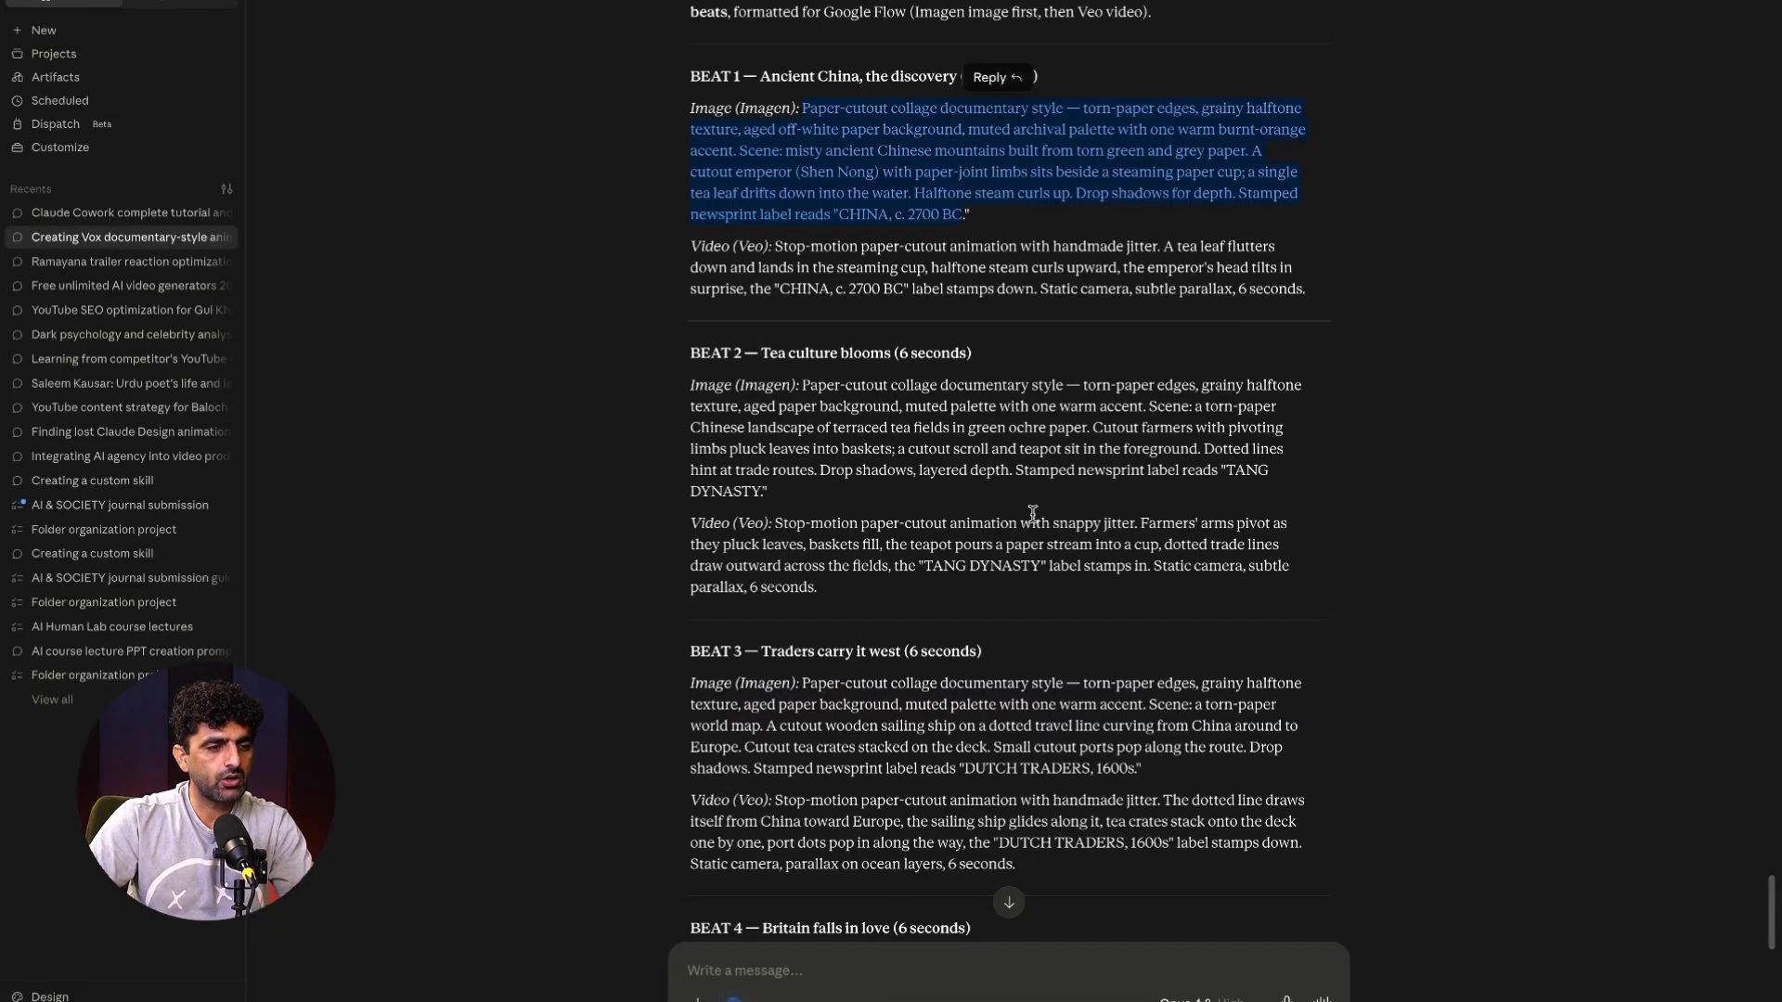
{"action": "left_click_drag", "start_coordinate": [777, 247], "coordinate": [1309, 290]}
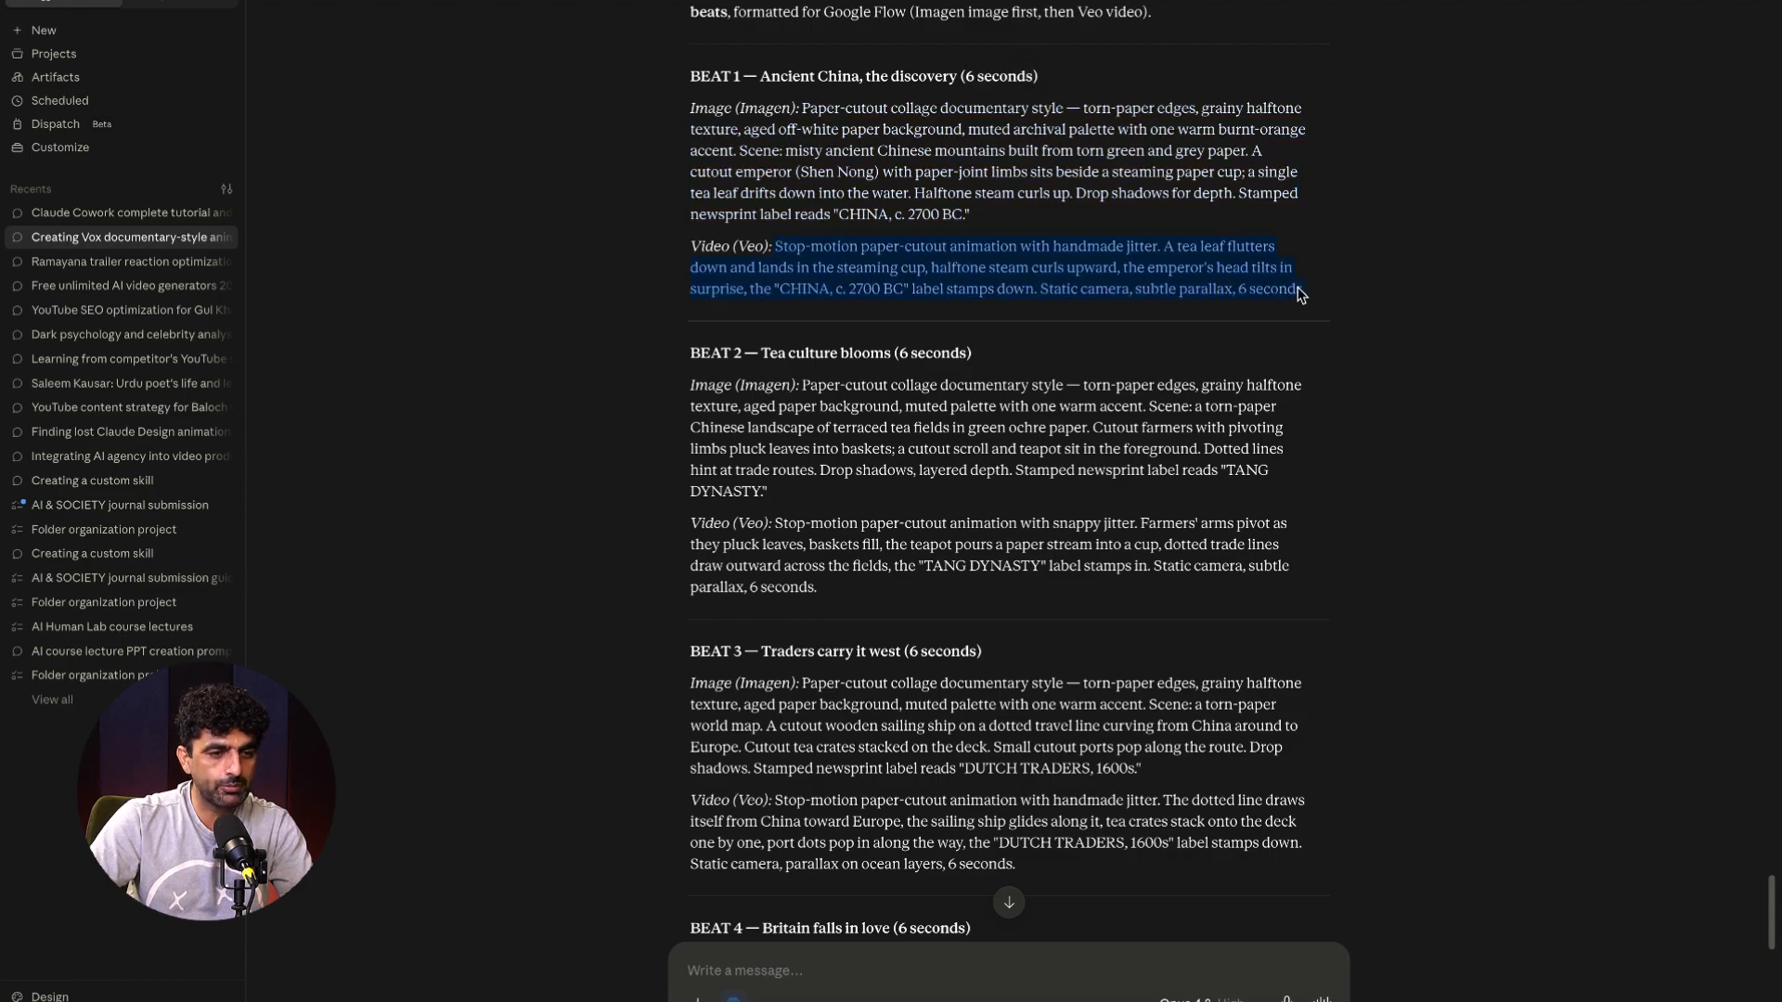
{"action": "right_click", "coordinate": [1154, 269]}
{"action": "left_click", "coordinate": [1193, 314]}
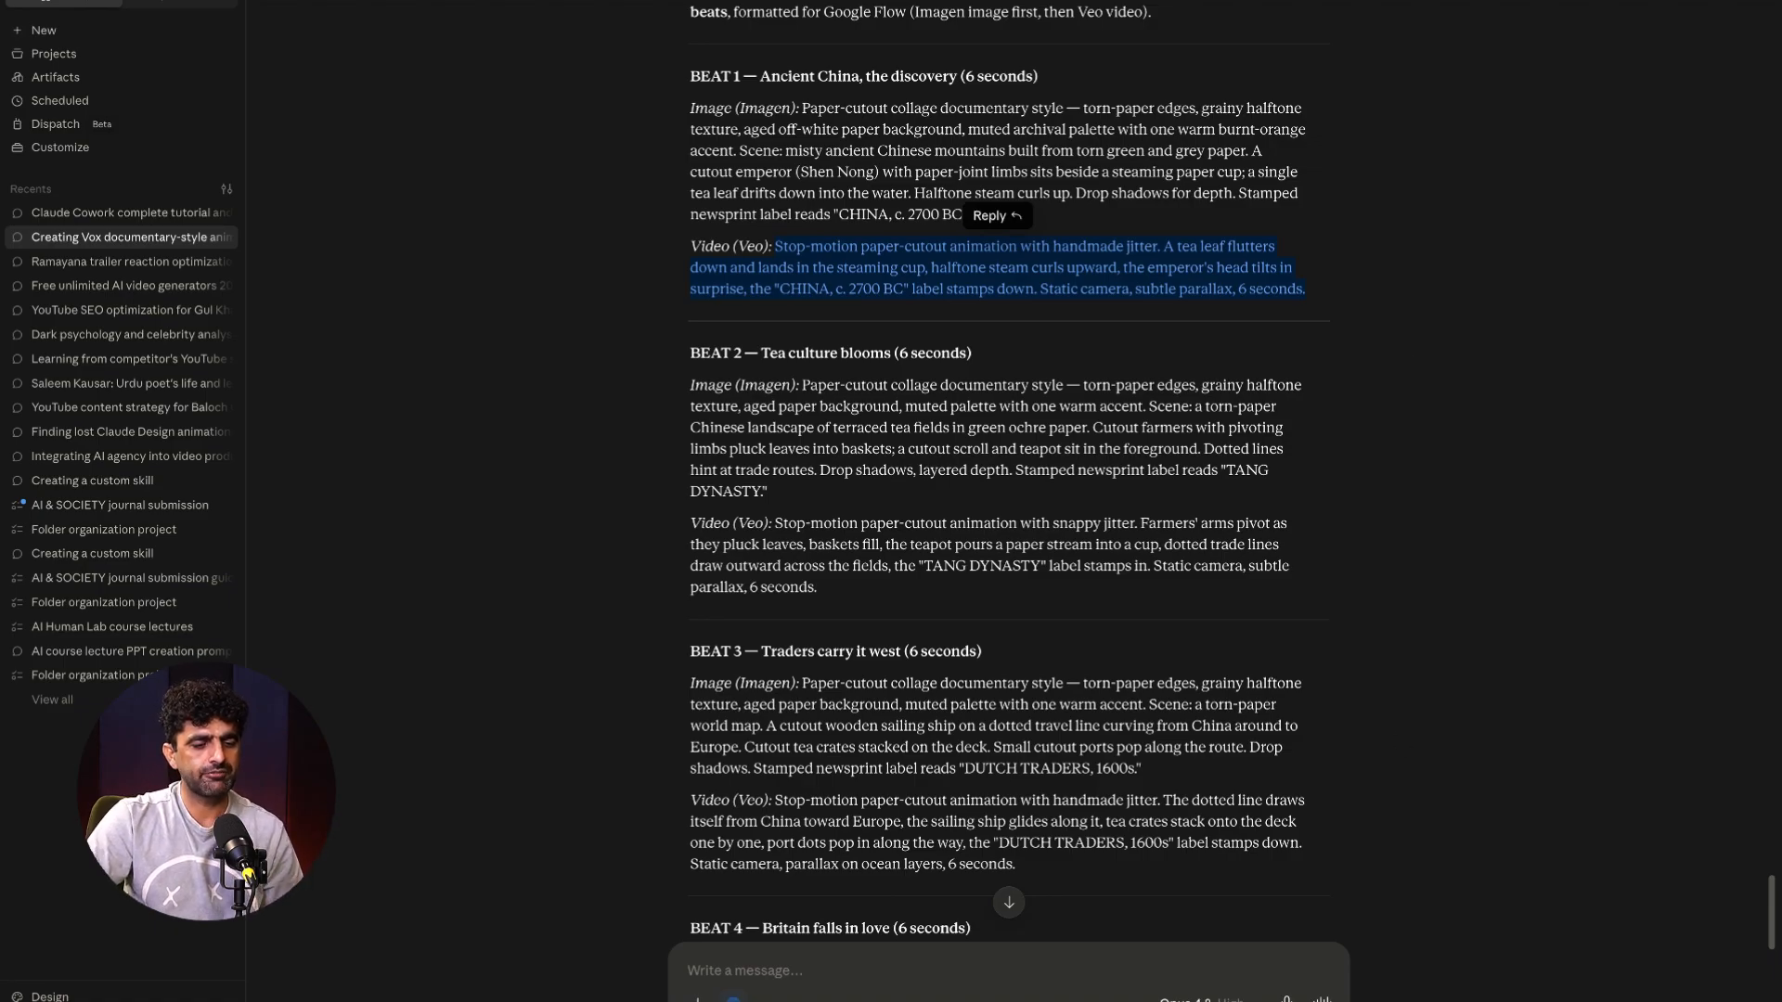
- Return to Google Flow in Chrome, submit the Beat 1 video prompt with the attached emperor image, and approve the single video generation
{"action": "mouse_move", "coordinate": [1572, 989]}
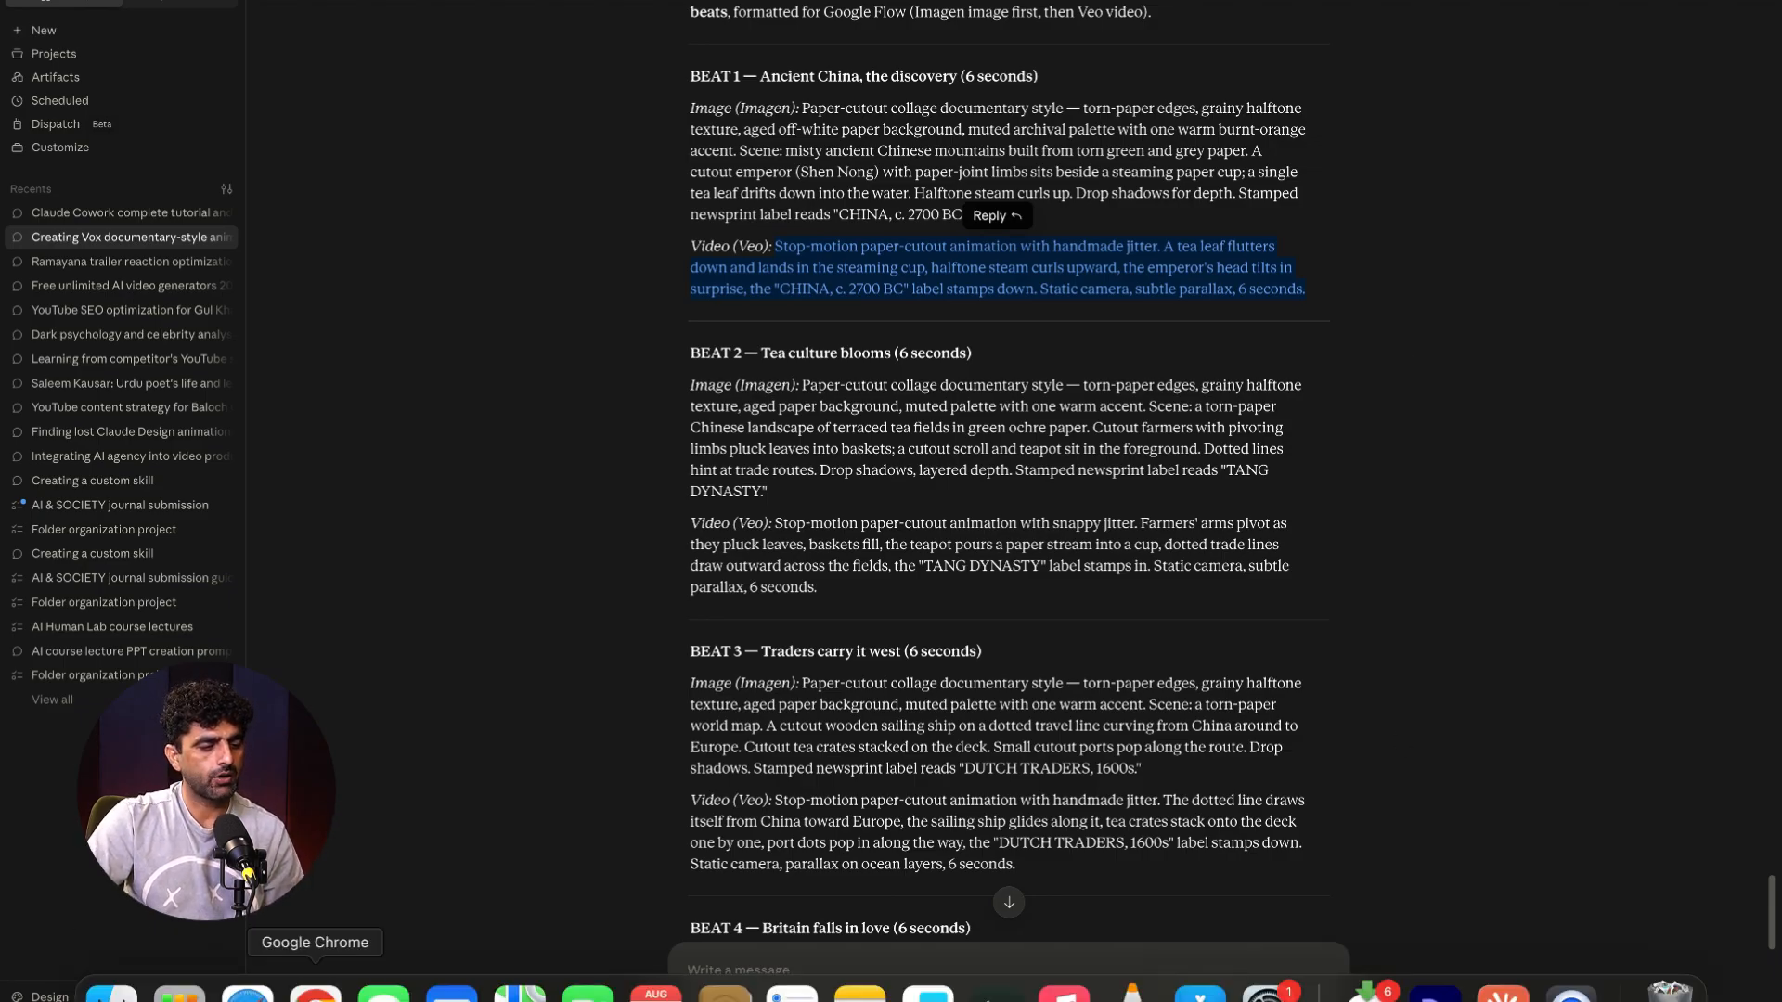
{"action": "left_click", "coordinate": [315, 992]}
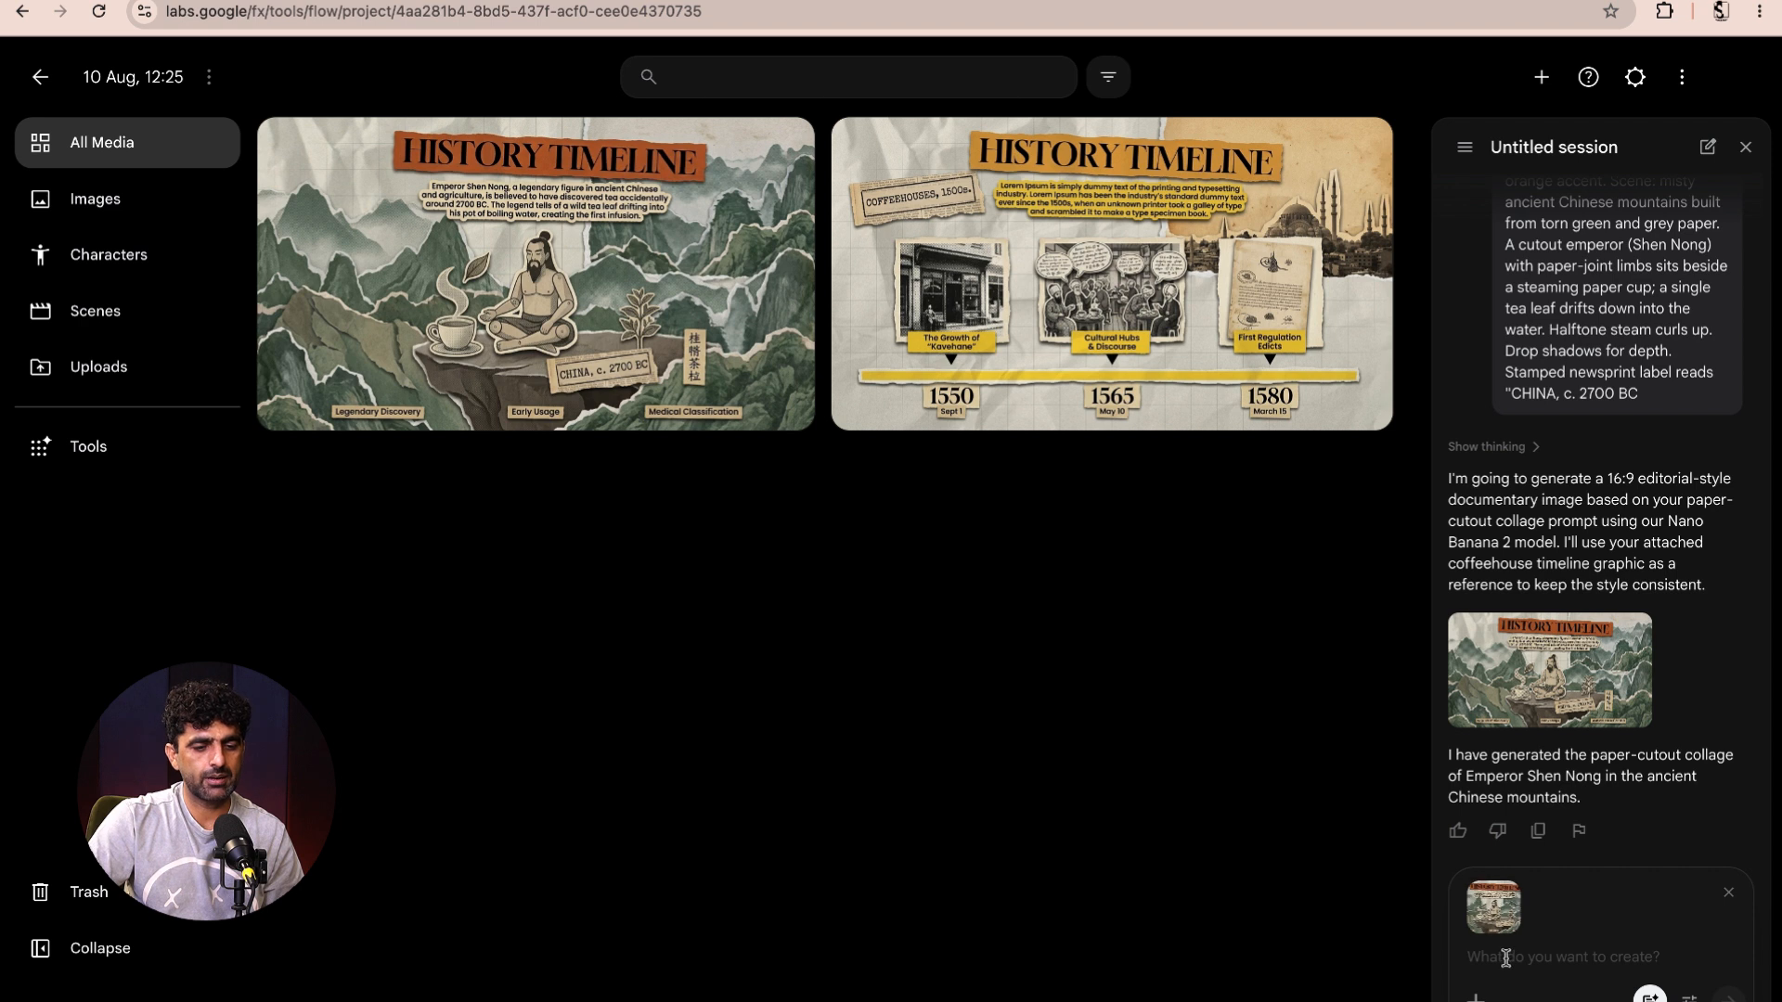
{"action": "key", "text": "super+v"}
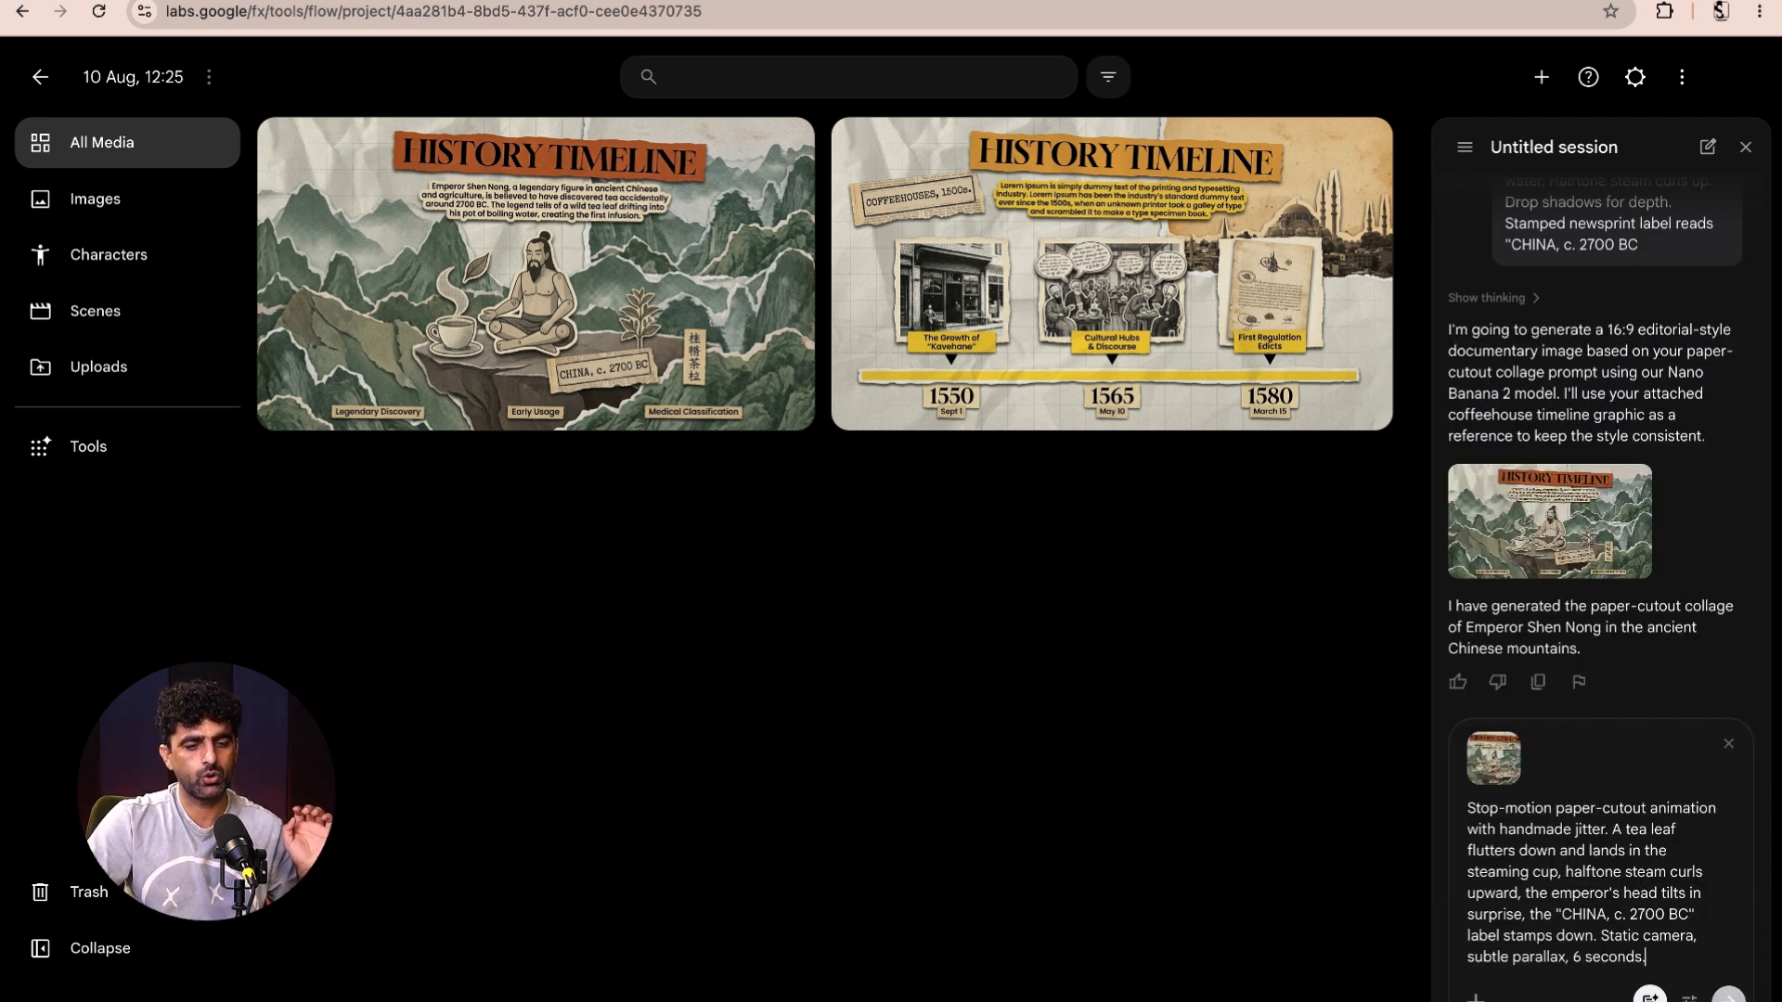
{"action": "key", "text": "Return"}
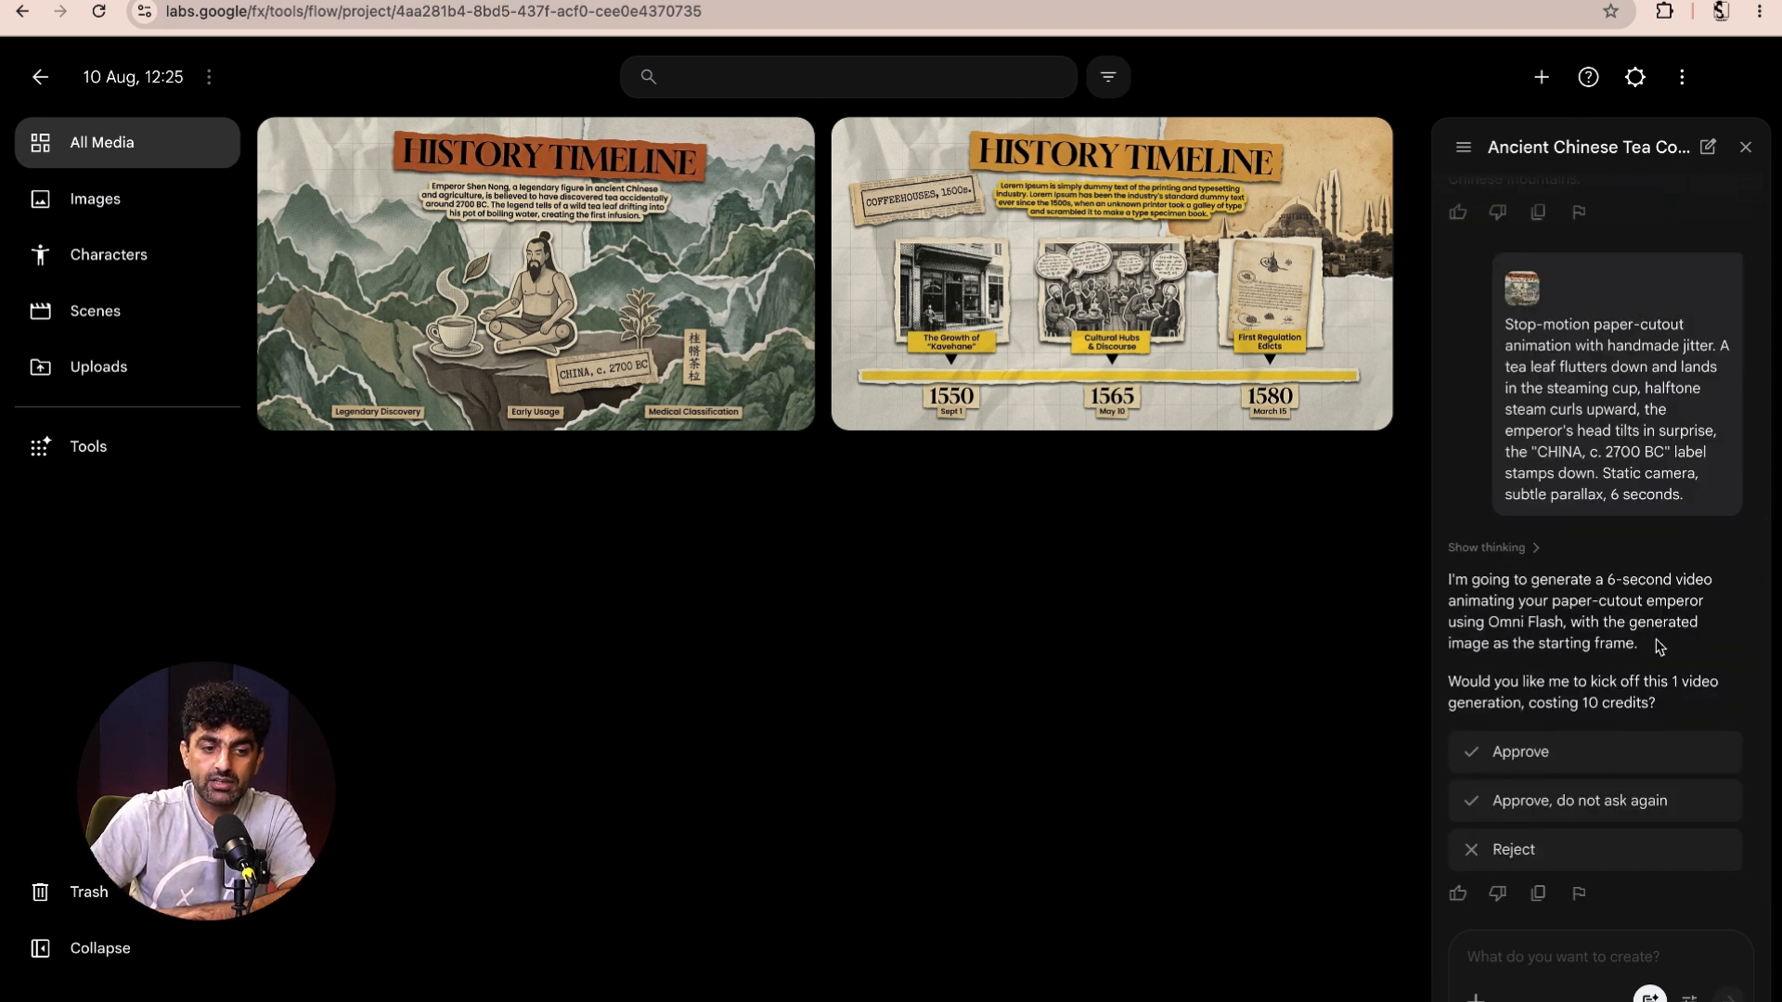
{"action": "left_click", "coordinate": [1540, 752]}
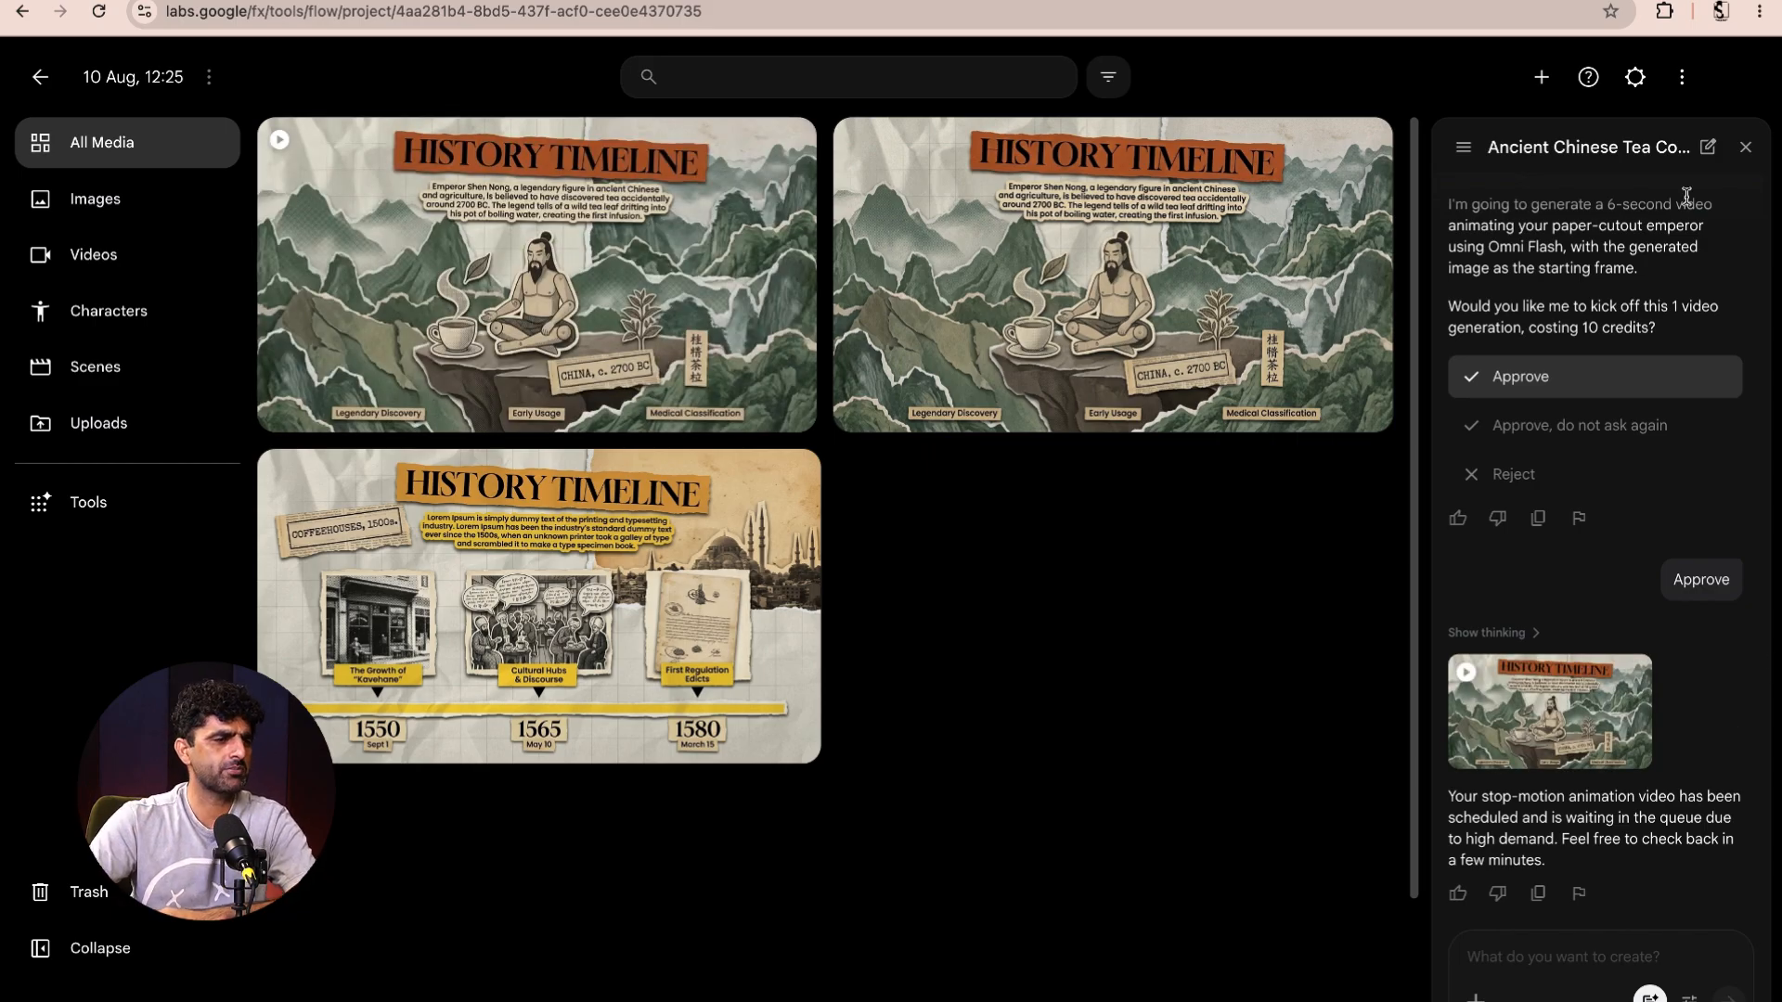
- Play back the generated tea leaf video with the volume raised, and return to the project's media
{"action": "left_click", "coordinate": [484, 284]}
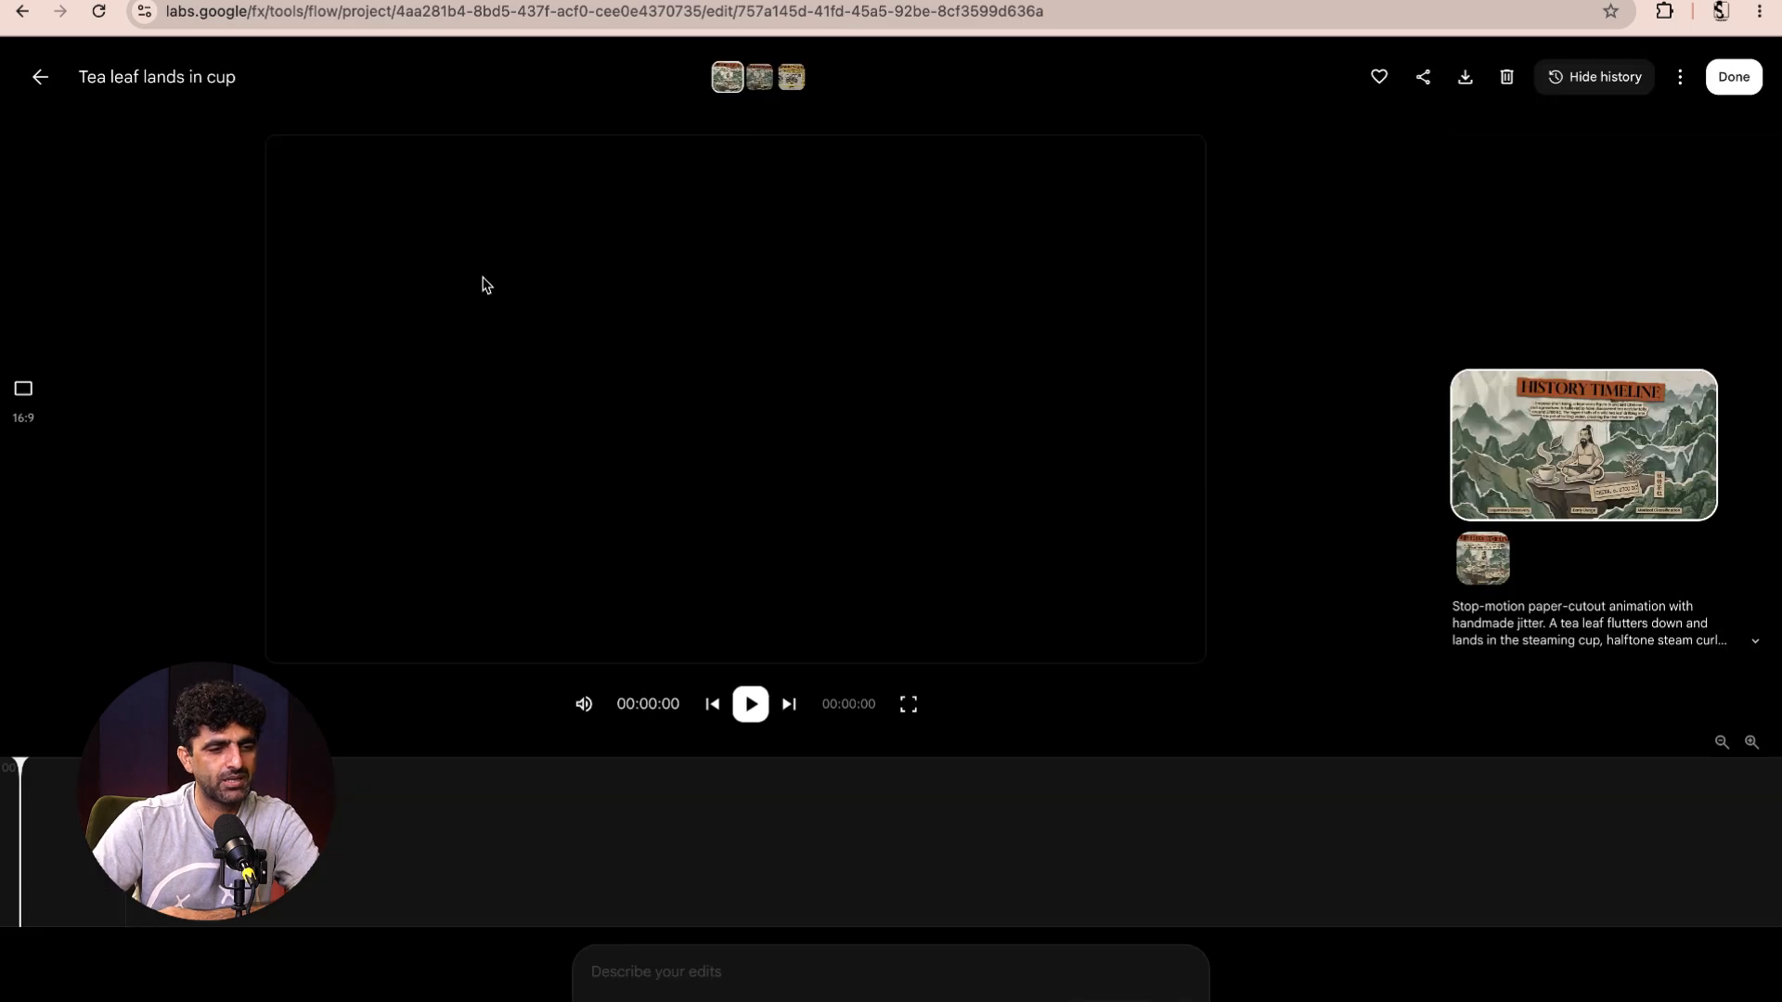
{"action": "left_click", "coordinate": [756, 706]}
{"action": "left_click", "coordinate": [759, 708]}
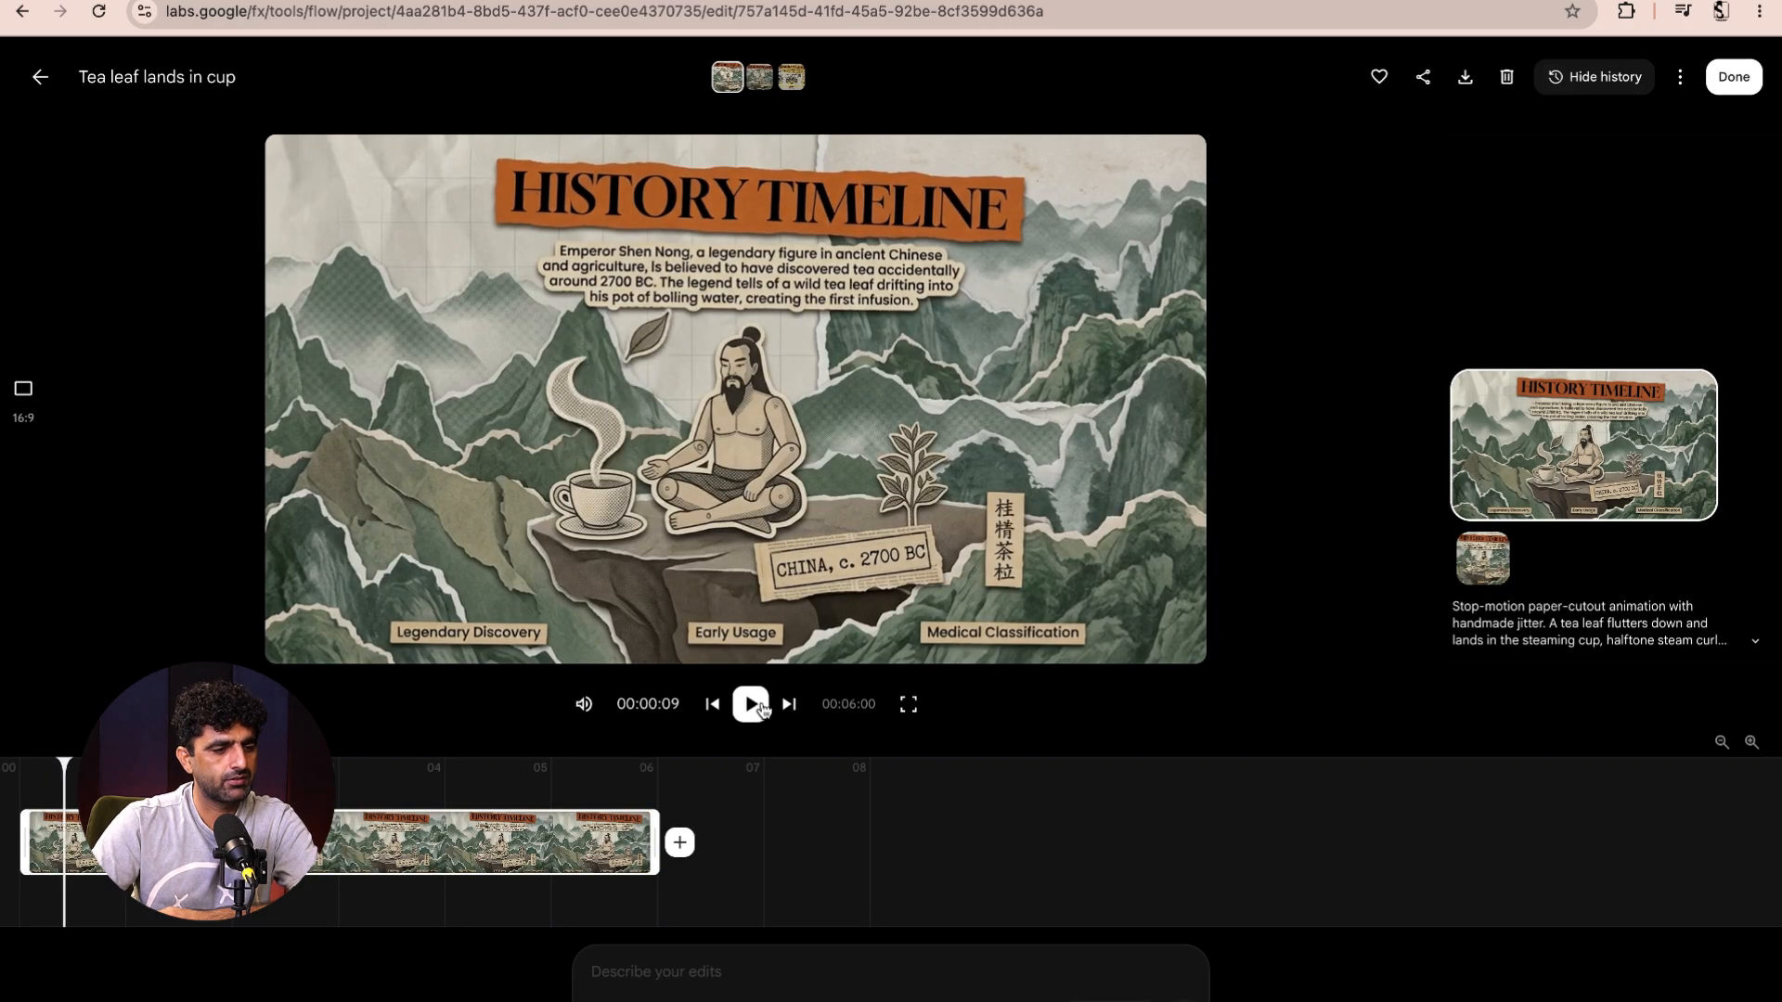
{"action": "left_click", "coordinate": [752, 707]}
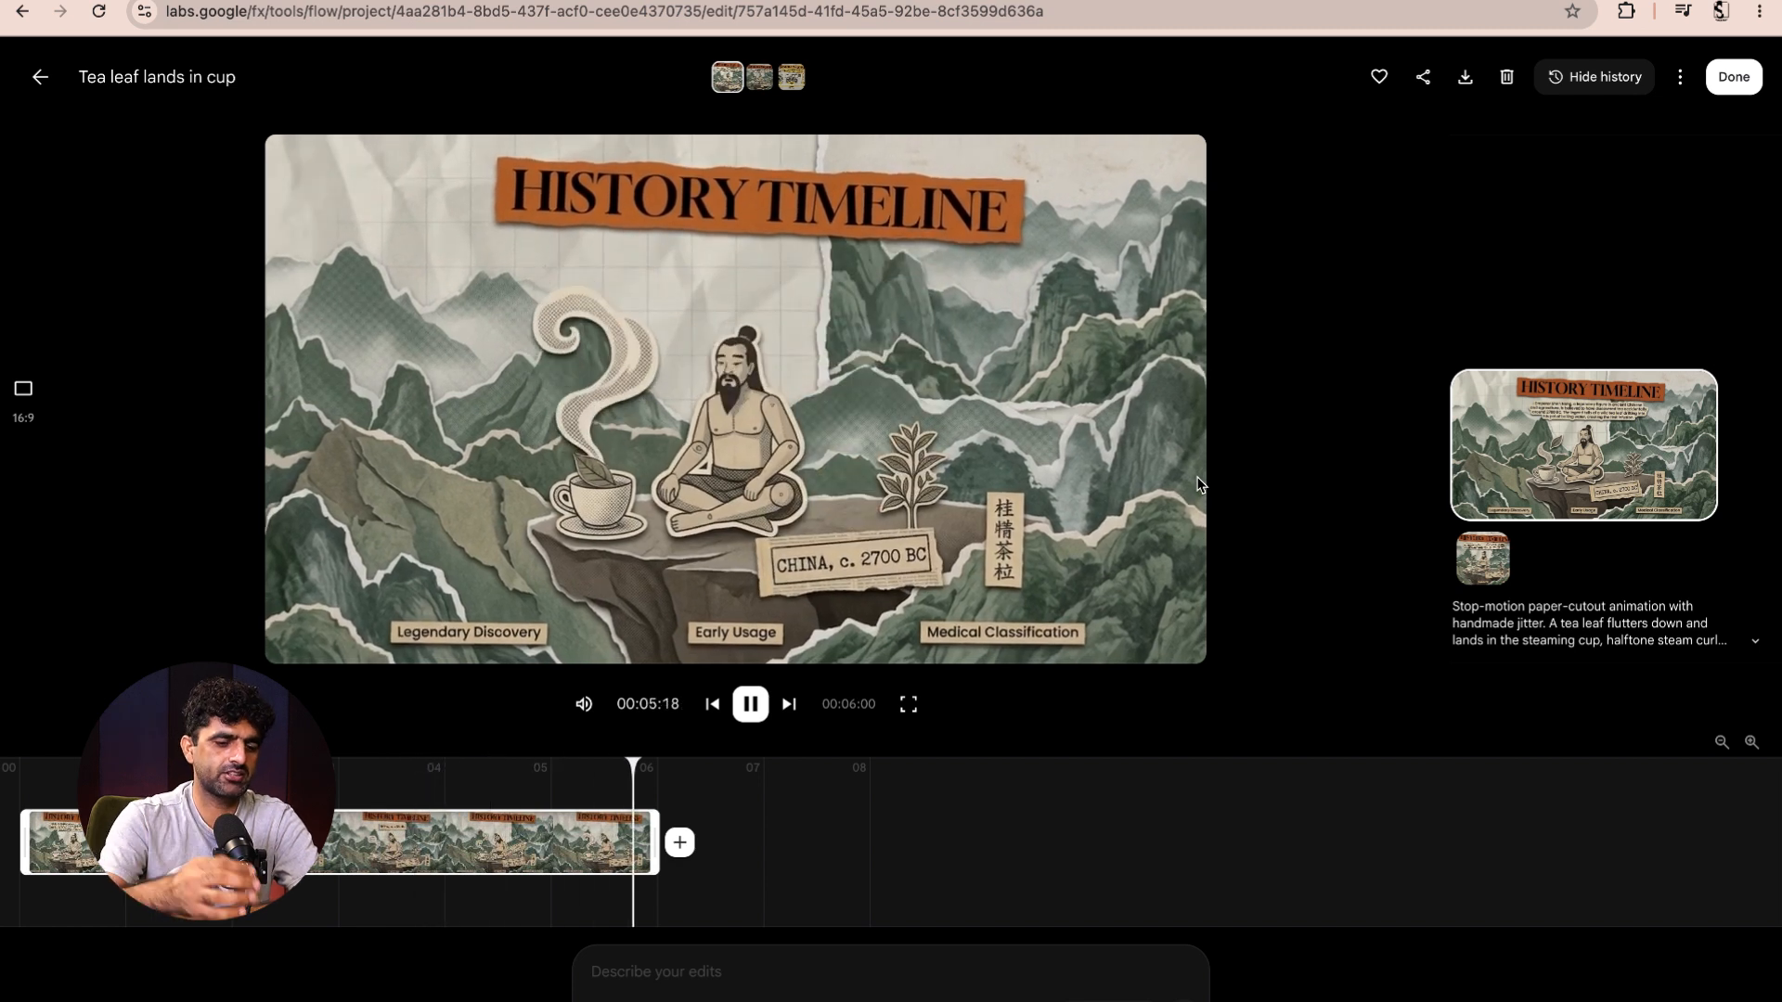
{"action": "key", "text": "XF86AudioRaiseVolume"}
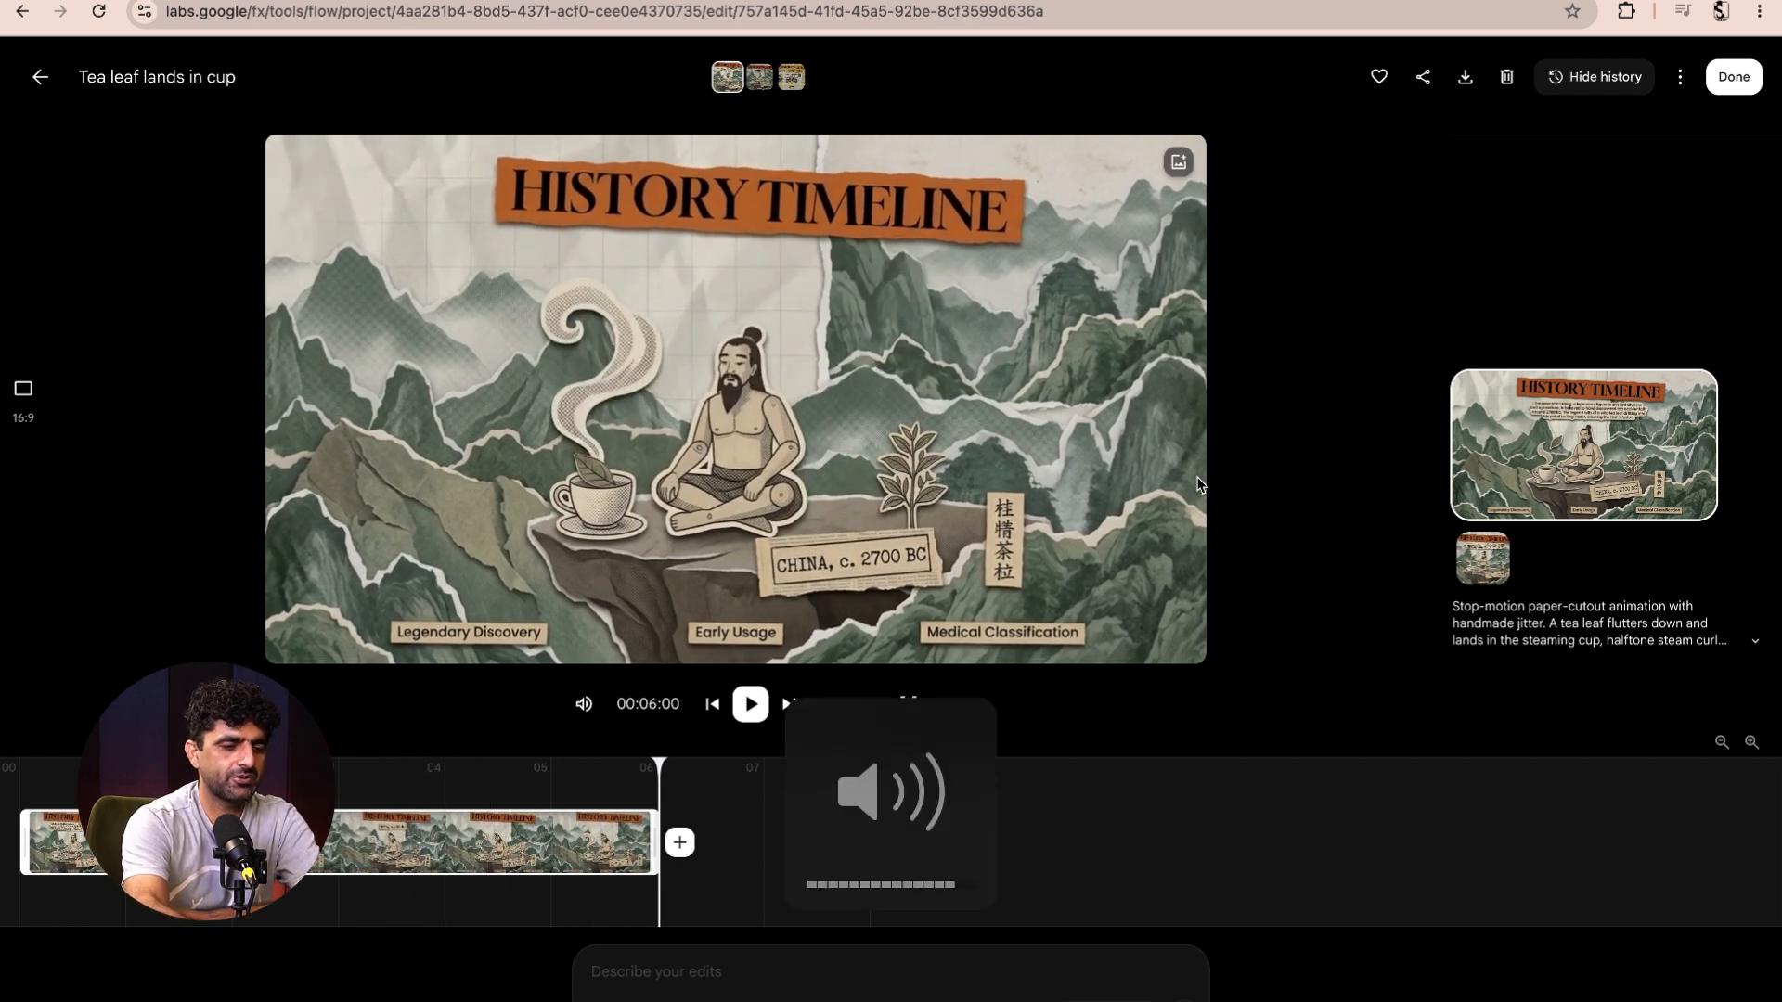
{"action": "key", "text": "space"}
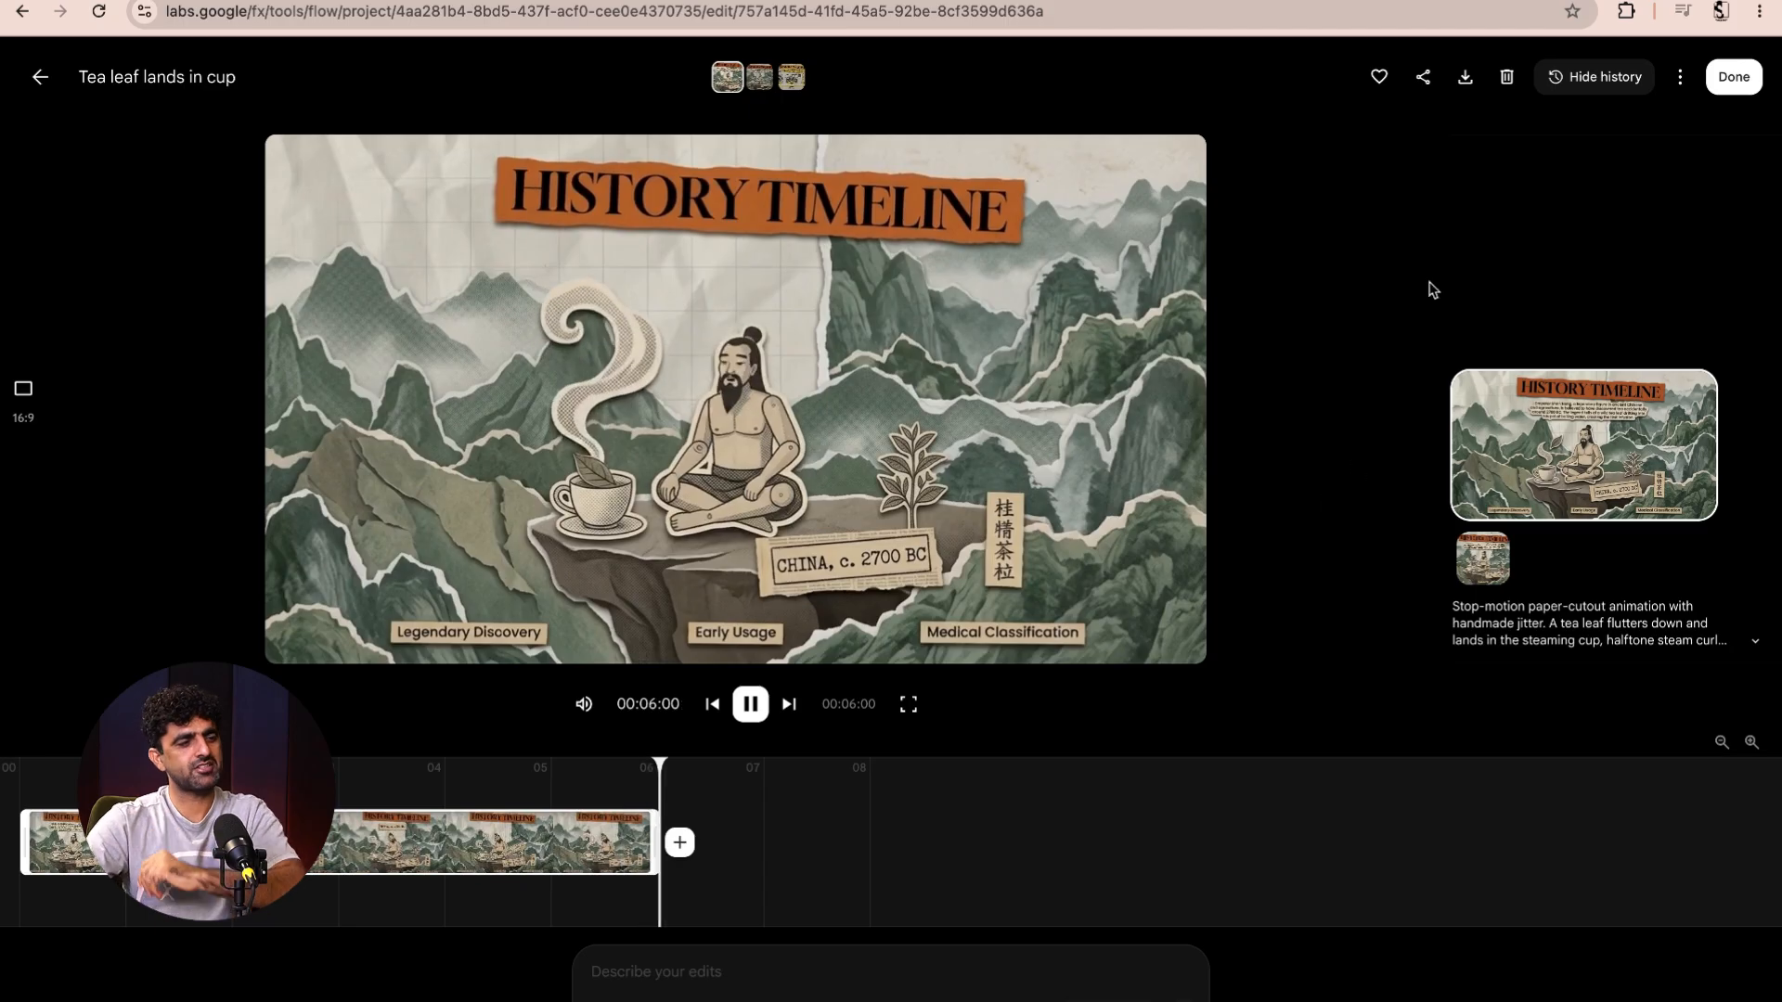
{"action": "left_click", "coordinate": [39, 82]}
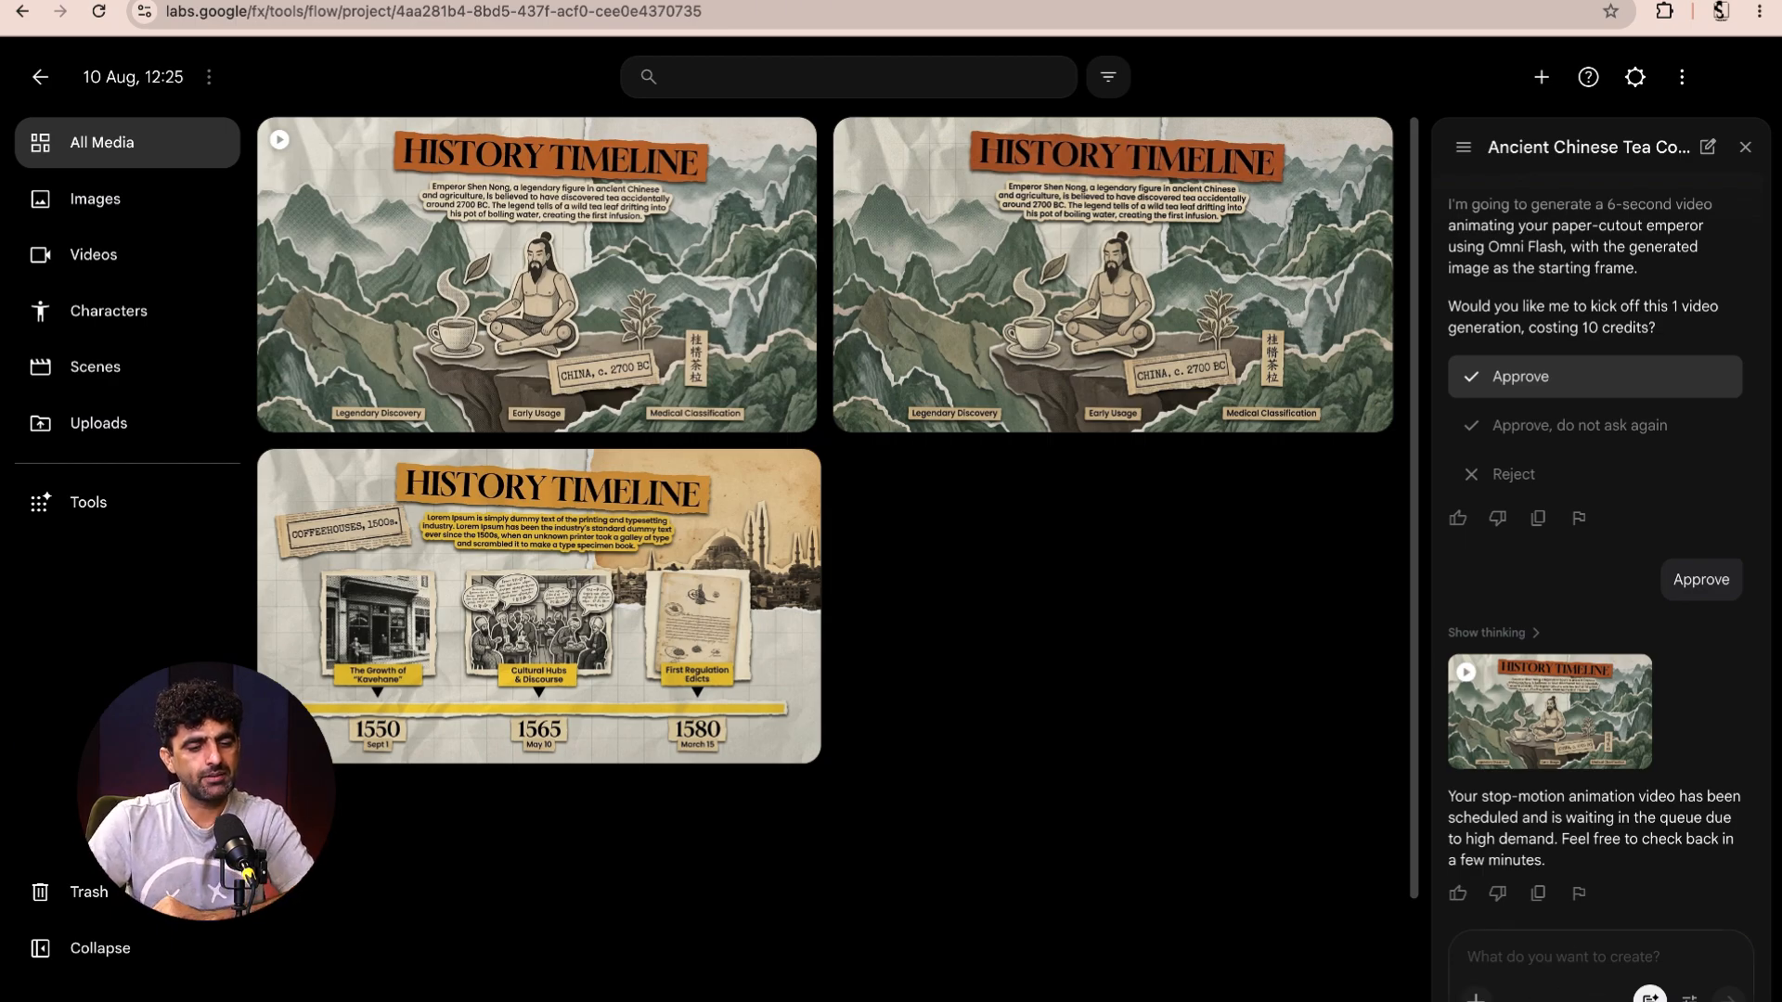
- Attach the emperor drinking tea image from the project's assets to the agent prompt as the style reference
{"action": "left_click", "coordinate": [1476, 997]}
{"action": "left_click", "coordinate": [1021, 422]}
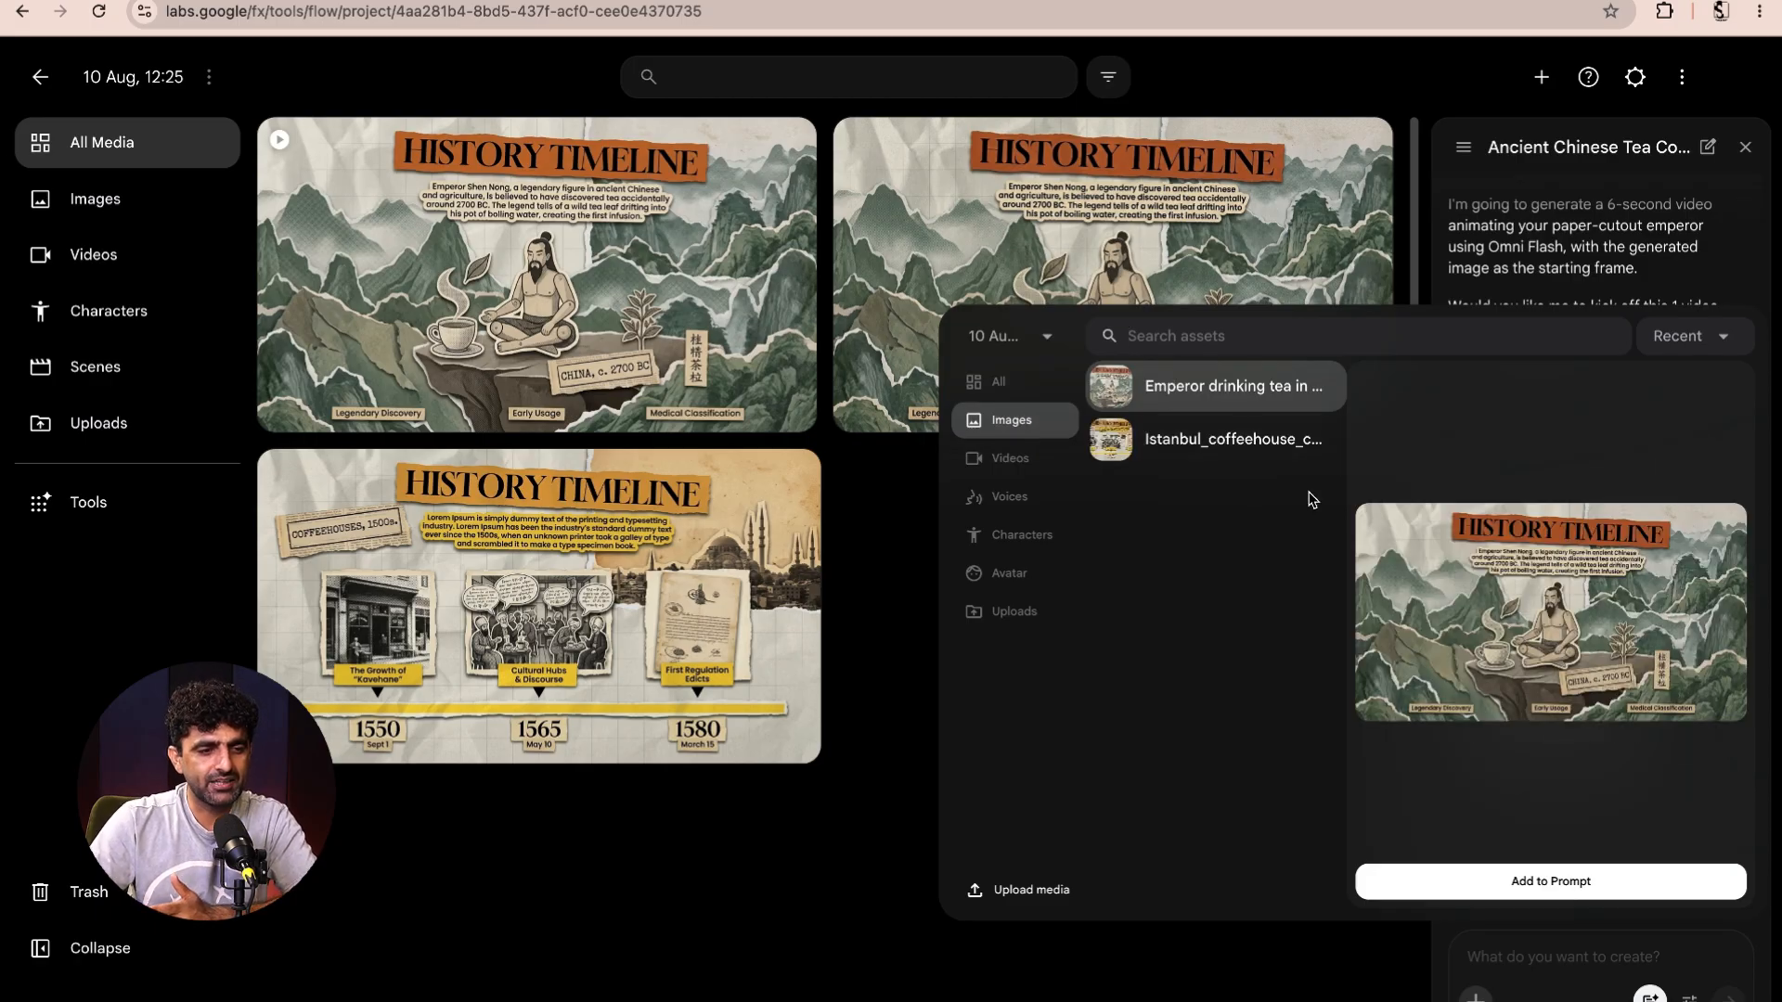
{"action": "left_click", "coordinate": [1603, 882]}
- Switch to Claude and copy the Beat 2 image prompt, from "Paper-cutout collage documentary style" through the "TANG DYNASTY" label
{"action": "mouse_move", "coordinate": [1498, 915]}
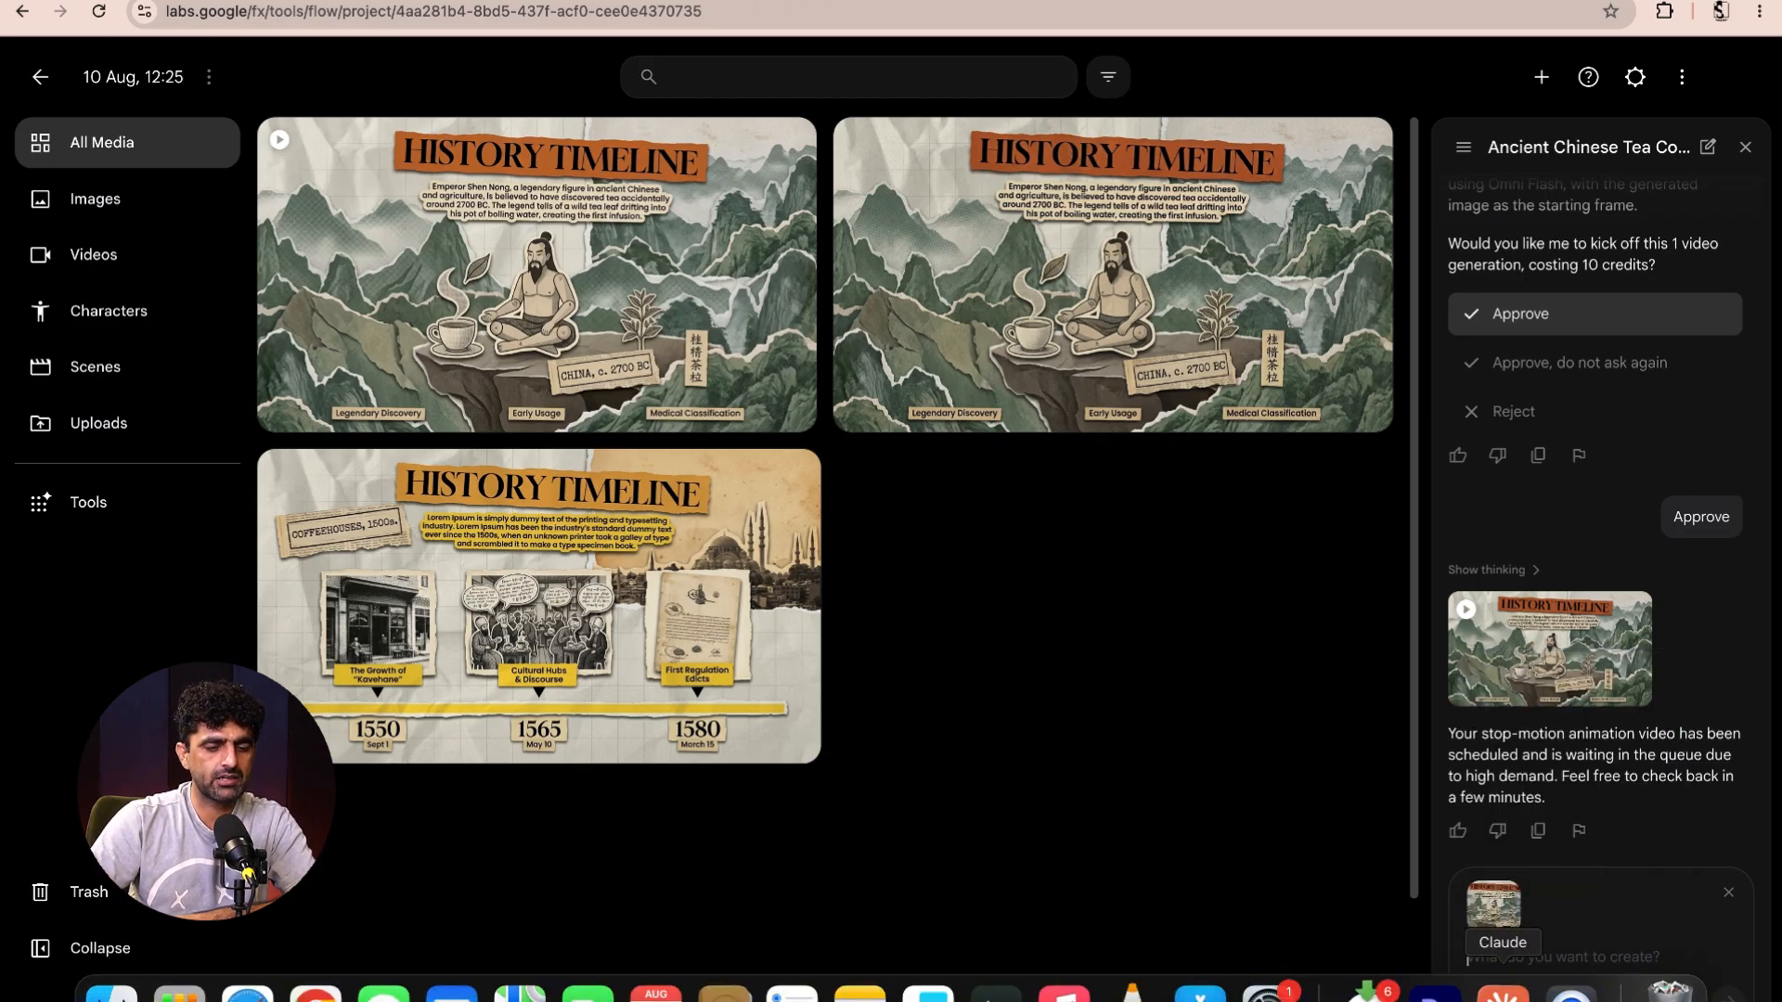
{"action": "left_click", "coordinate": [1500, 986]}
{"action": "left_click", "coordinate": [843, 403]}
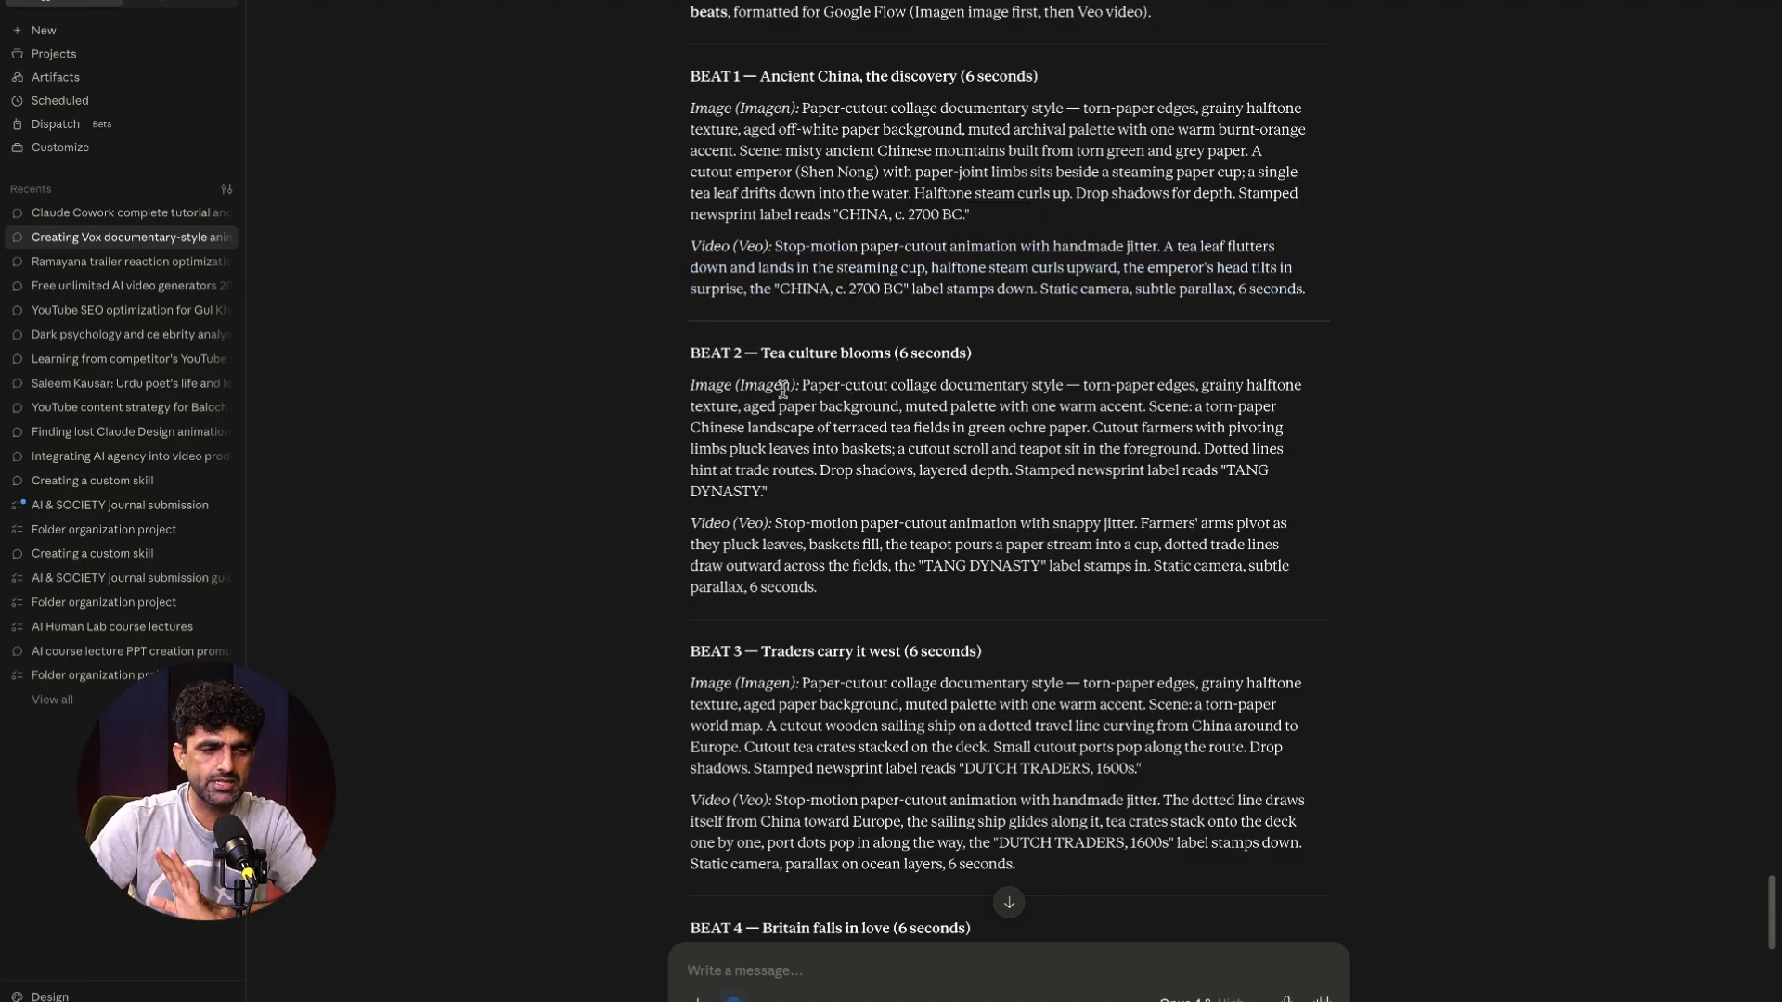
{"action": "left_click_drag", "start_coordinate": [803, 383], "coordinate": [763, 487]}
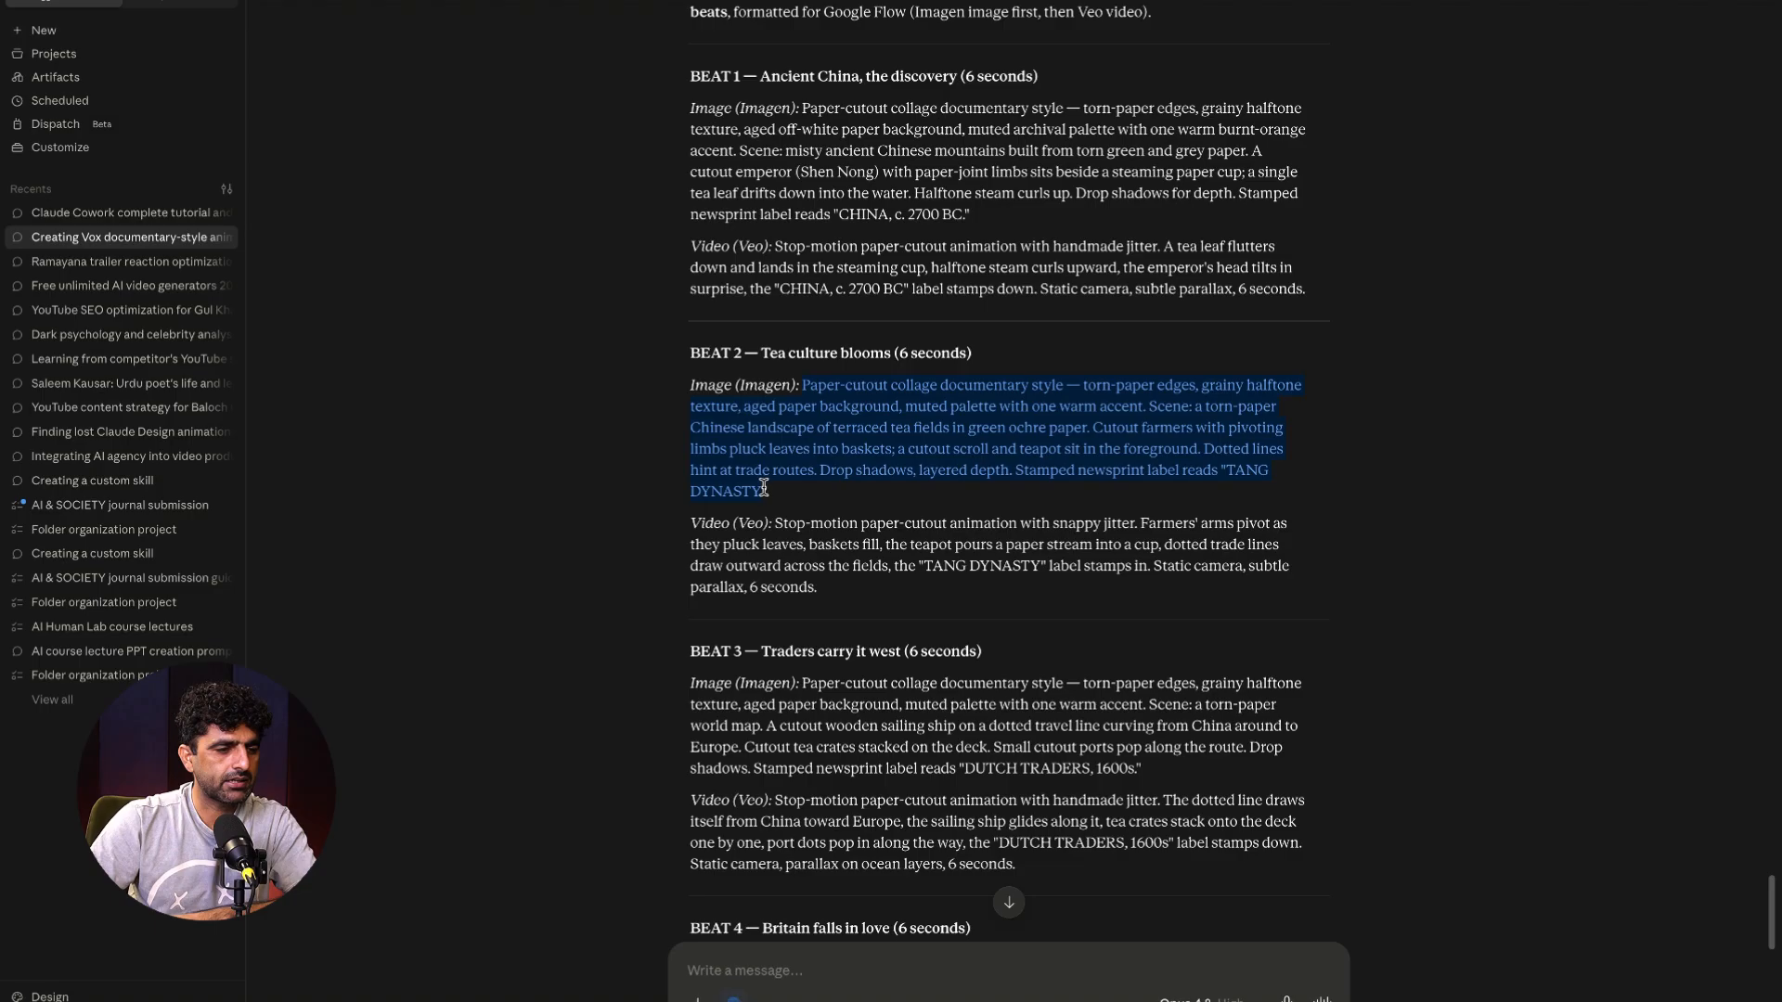
{"action": "right_click", "coordinate": [816, 432]}
{"action": "left_click", "coordinate": [859, 476]}
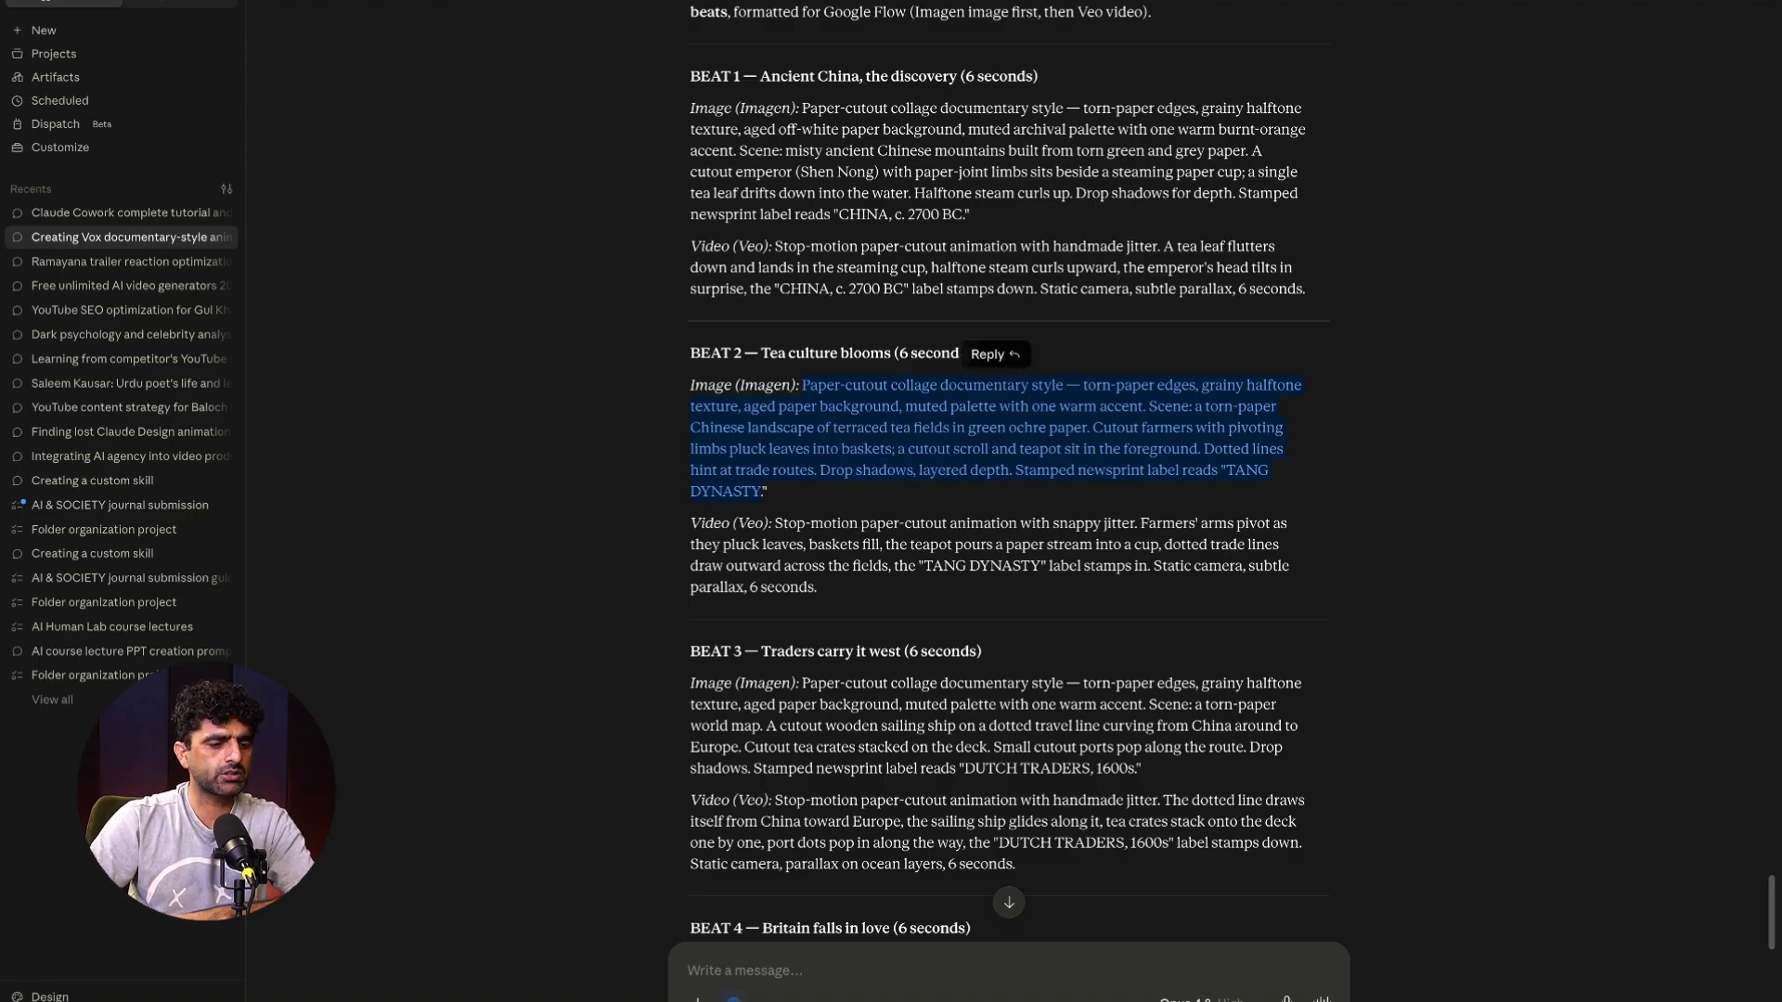
- Return to Google Flow in Chrome, paste the Beat 2 image prompt alongside the attached emperor image, and generate the Tang Dynasty image
{"action": "left_click", "coordinate": [367, 988]}
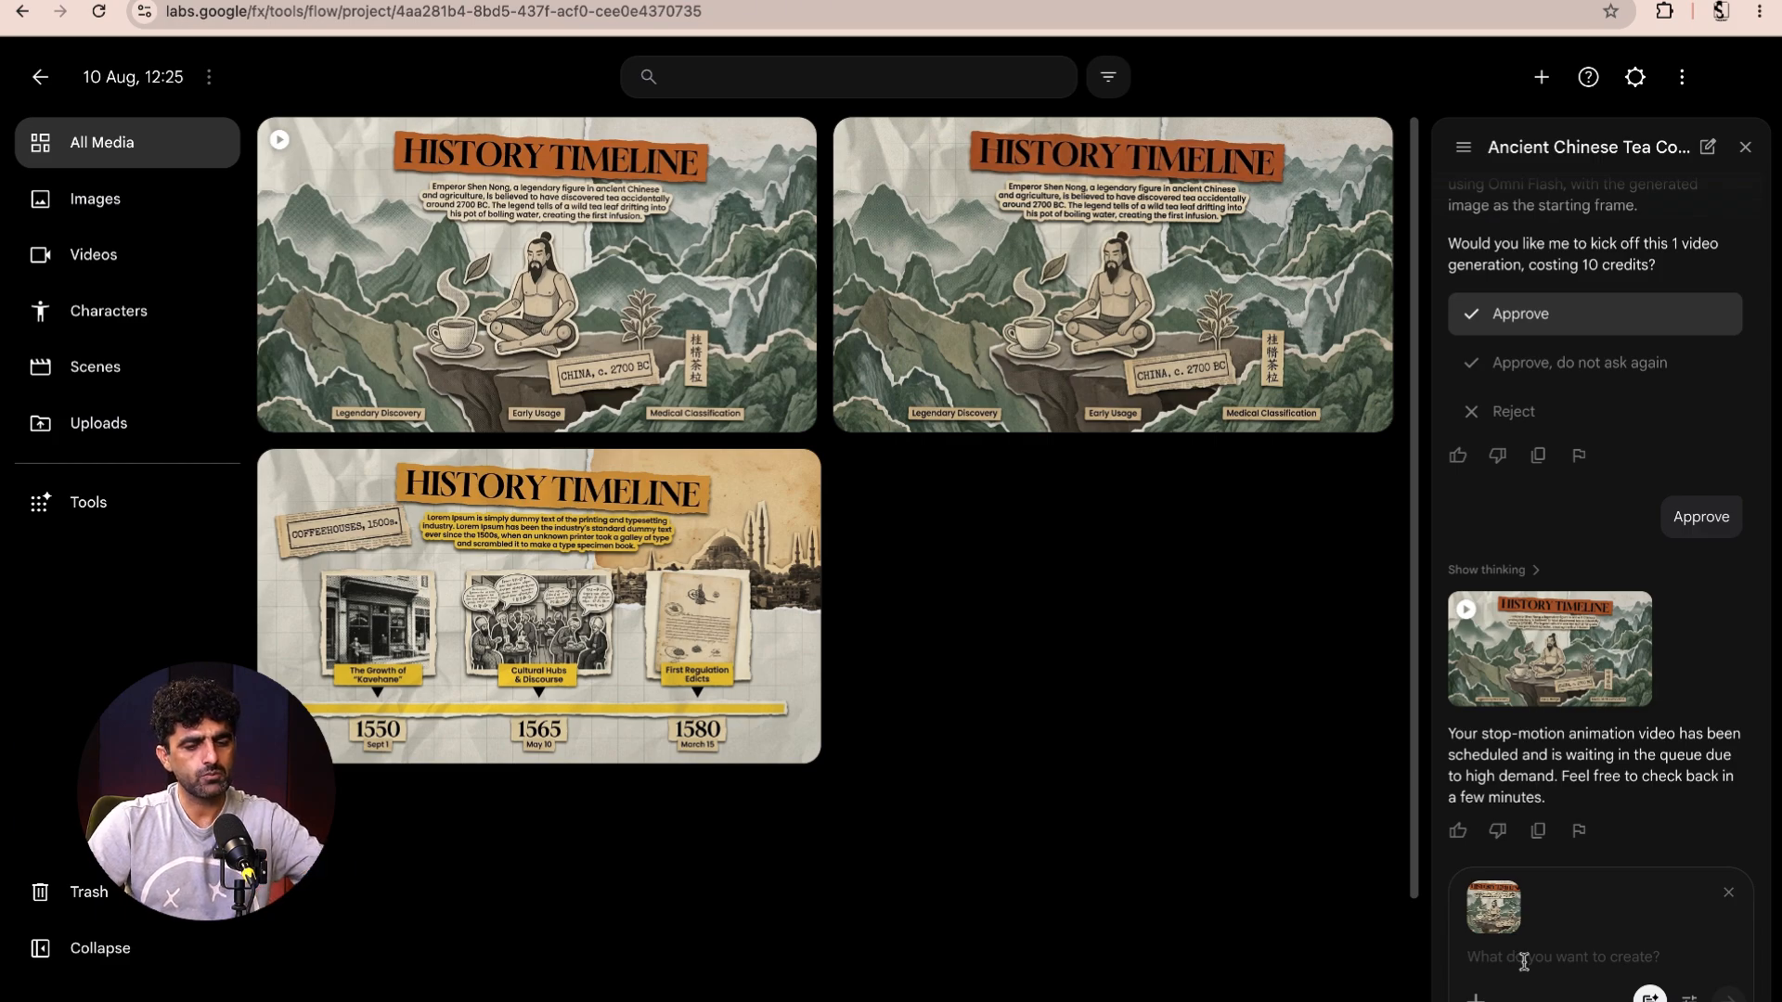
{"action": "left_click", "coordinate": [1523, 962]}
{"action": "key", "text": "super+v"}
{"action": "left_click", "coordinate": [1476, 997]}
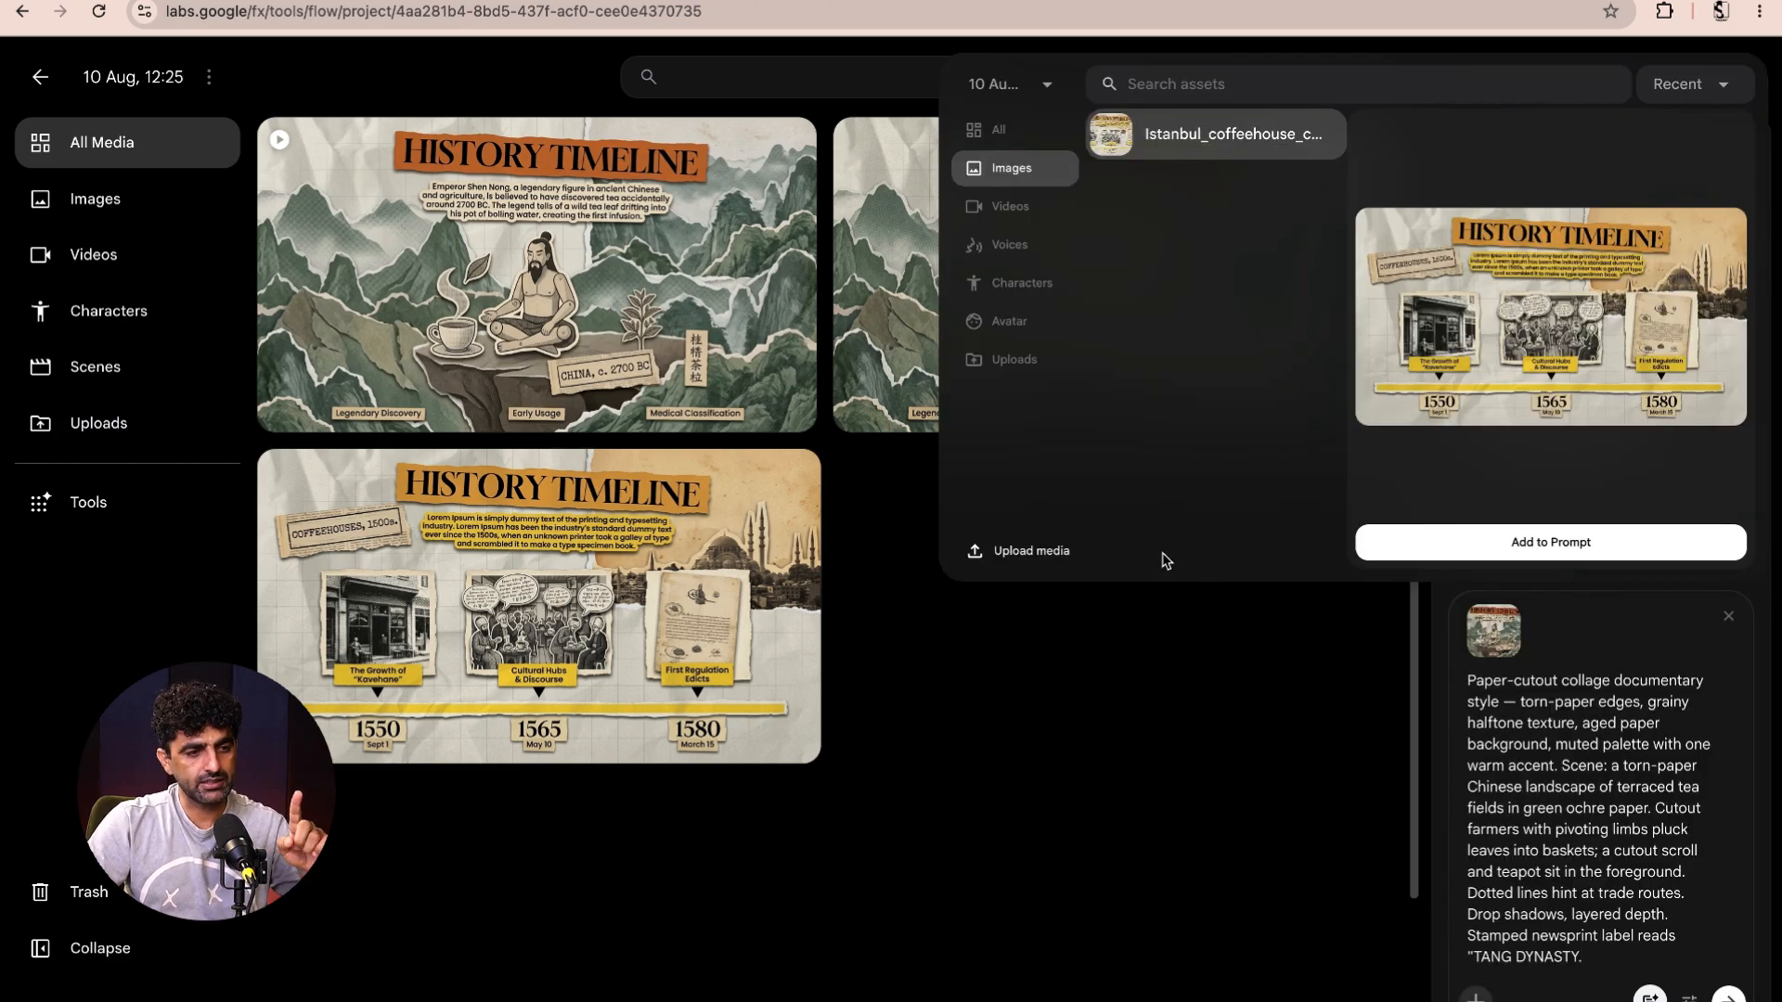
{"action": "left_click", "coordinate": [1643, 963]}
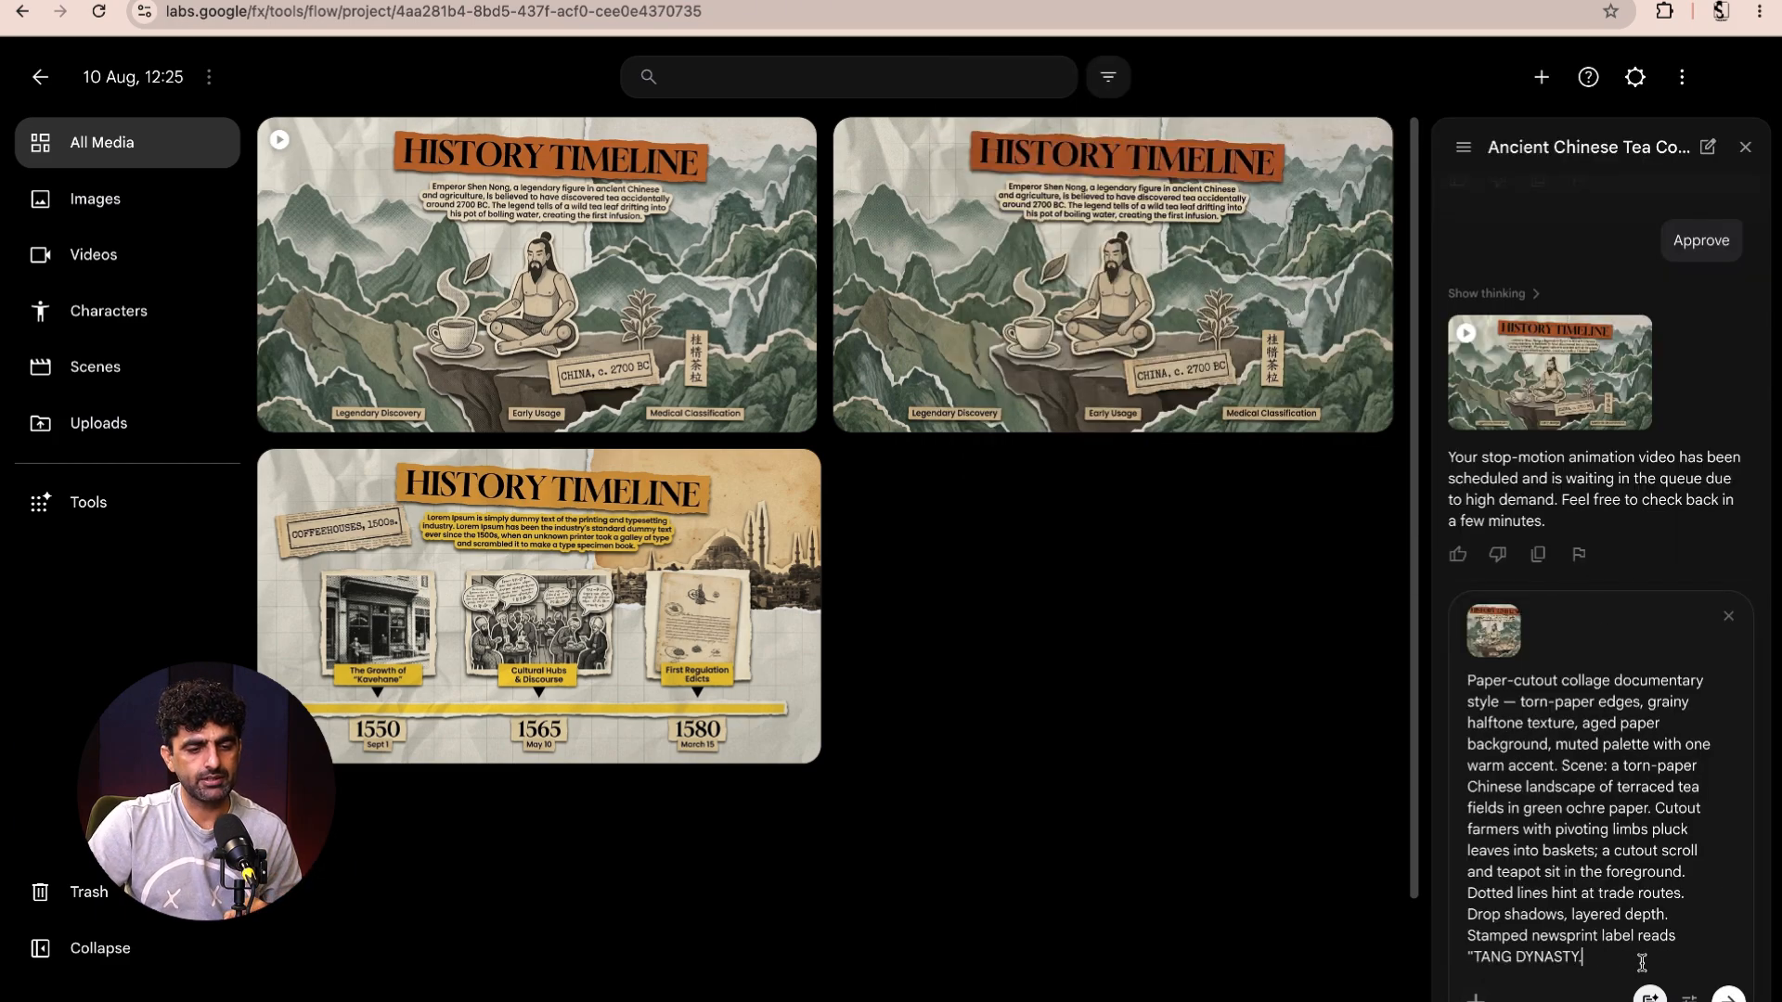
{"action": "key", "text": "Return"}
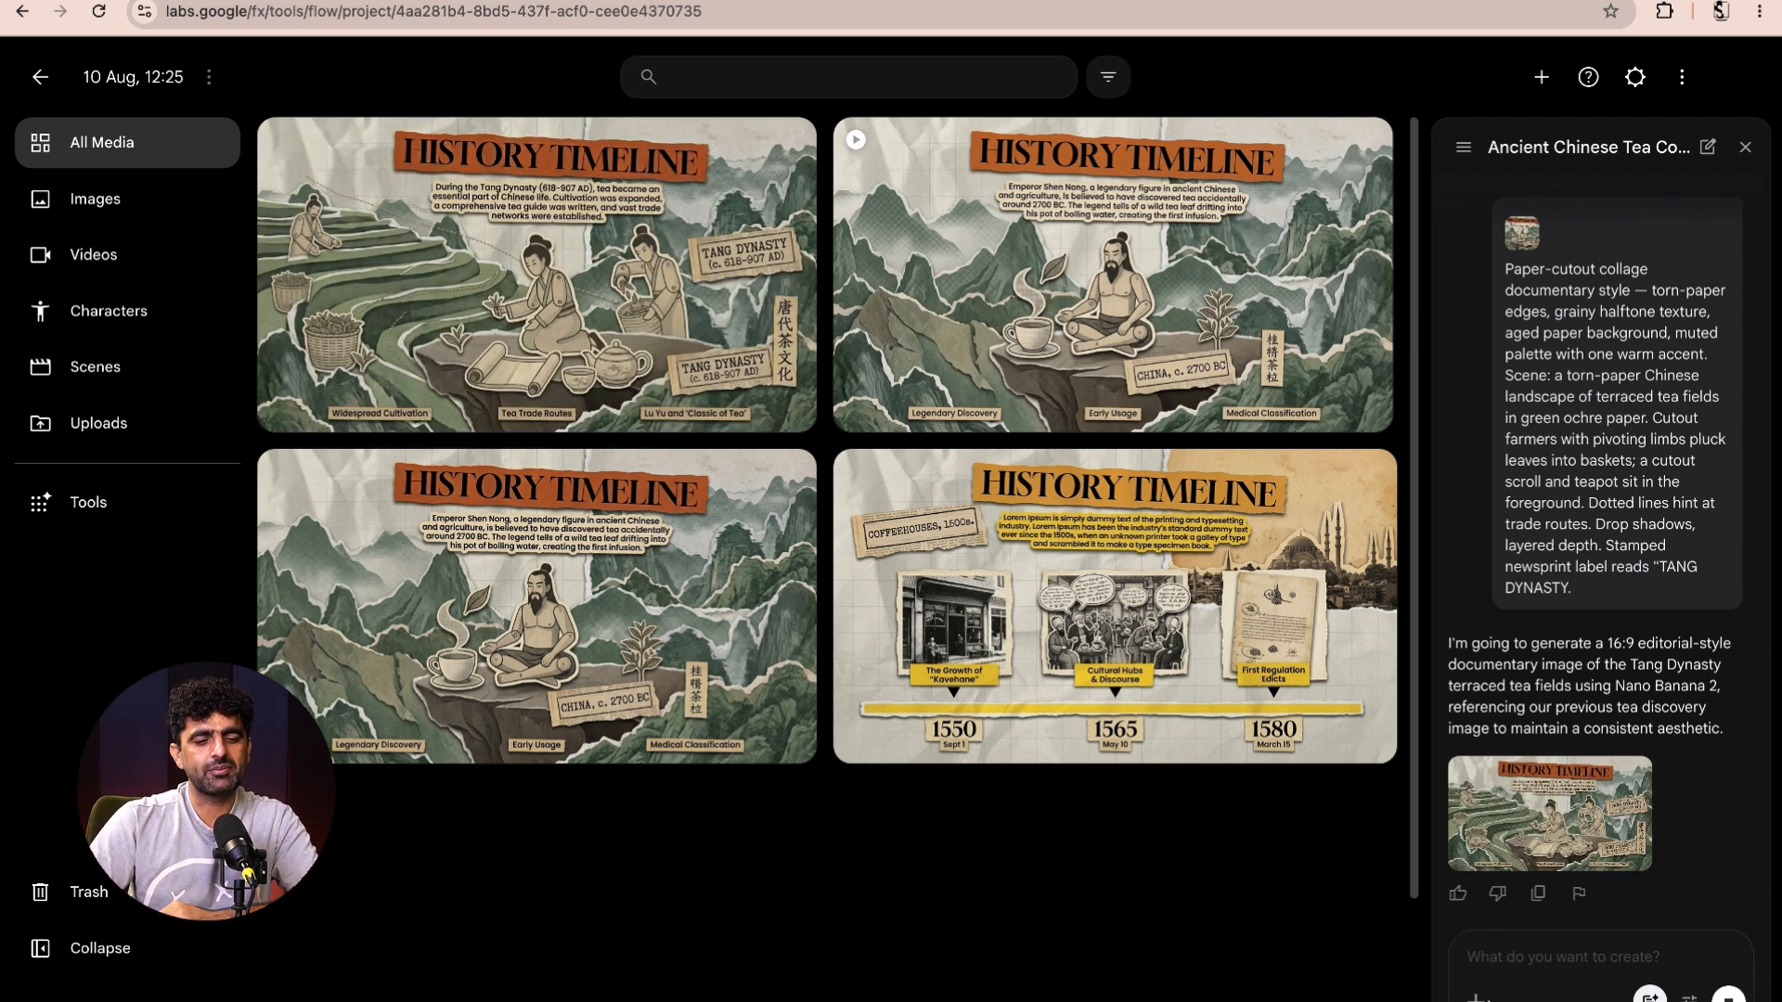
- Attach the "Tea leaf lands in cup" video from the project's assets to the agent prompt
{"action": "left_click", "coordinate": [1476, 995]}
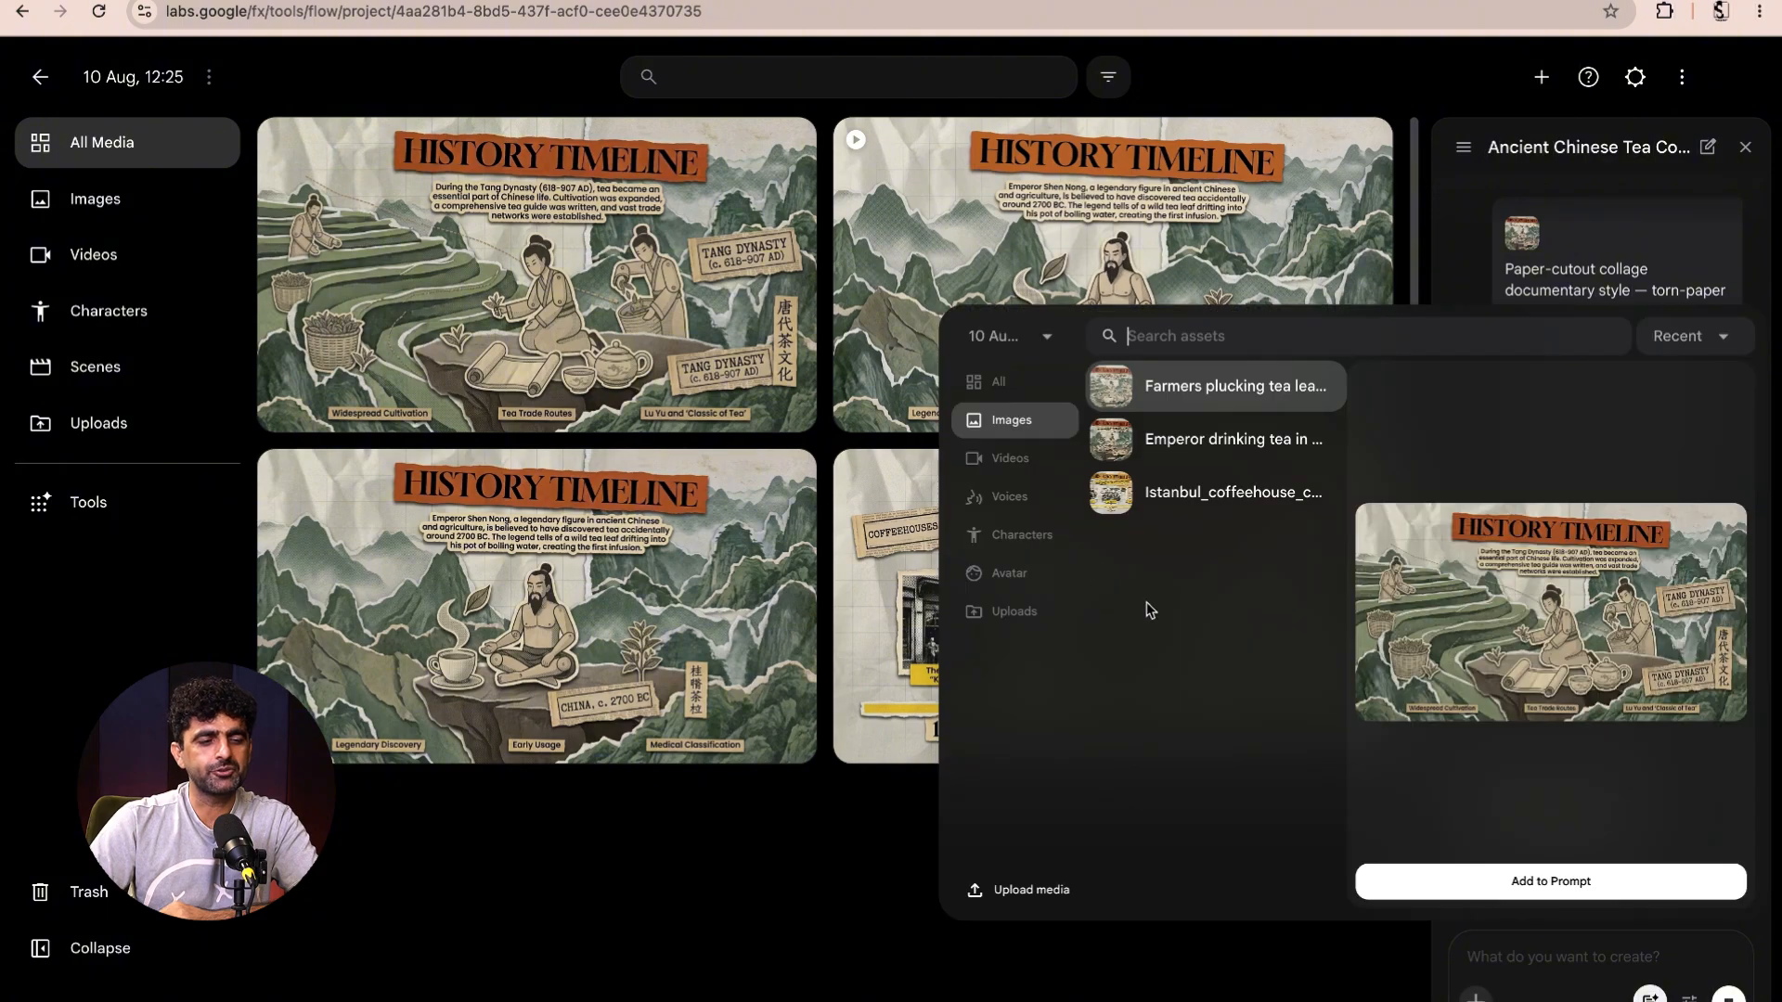
{"action": "left_click", "coordinate": [1019, 460]}
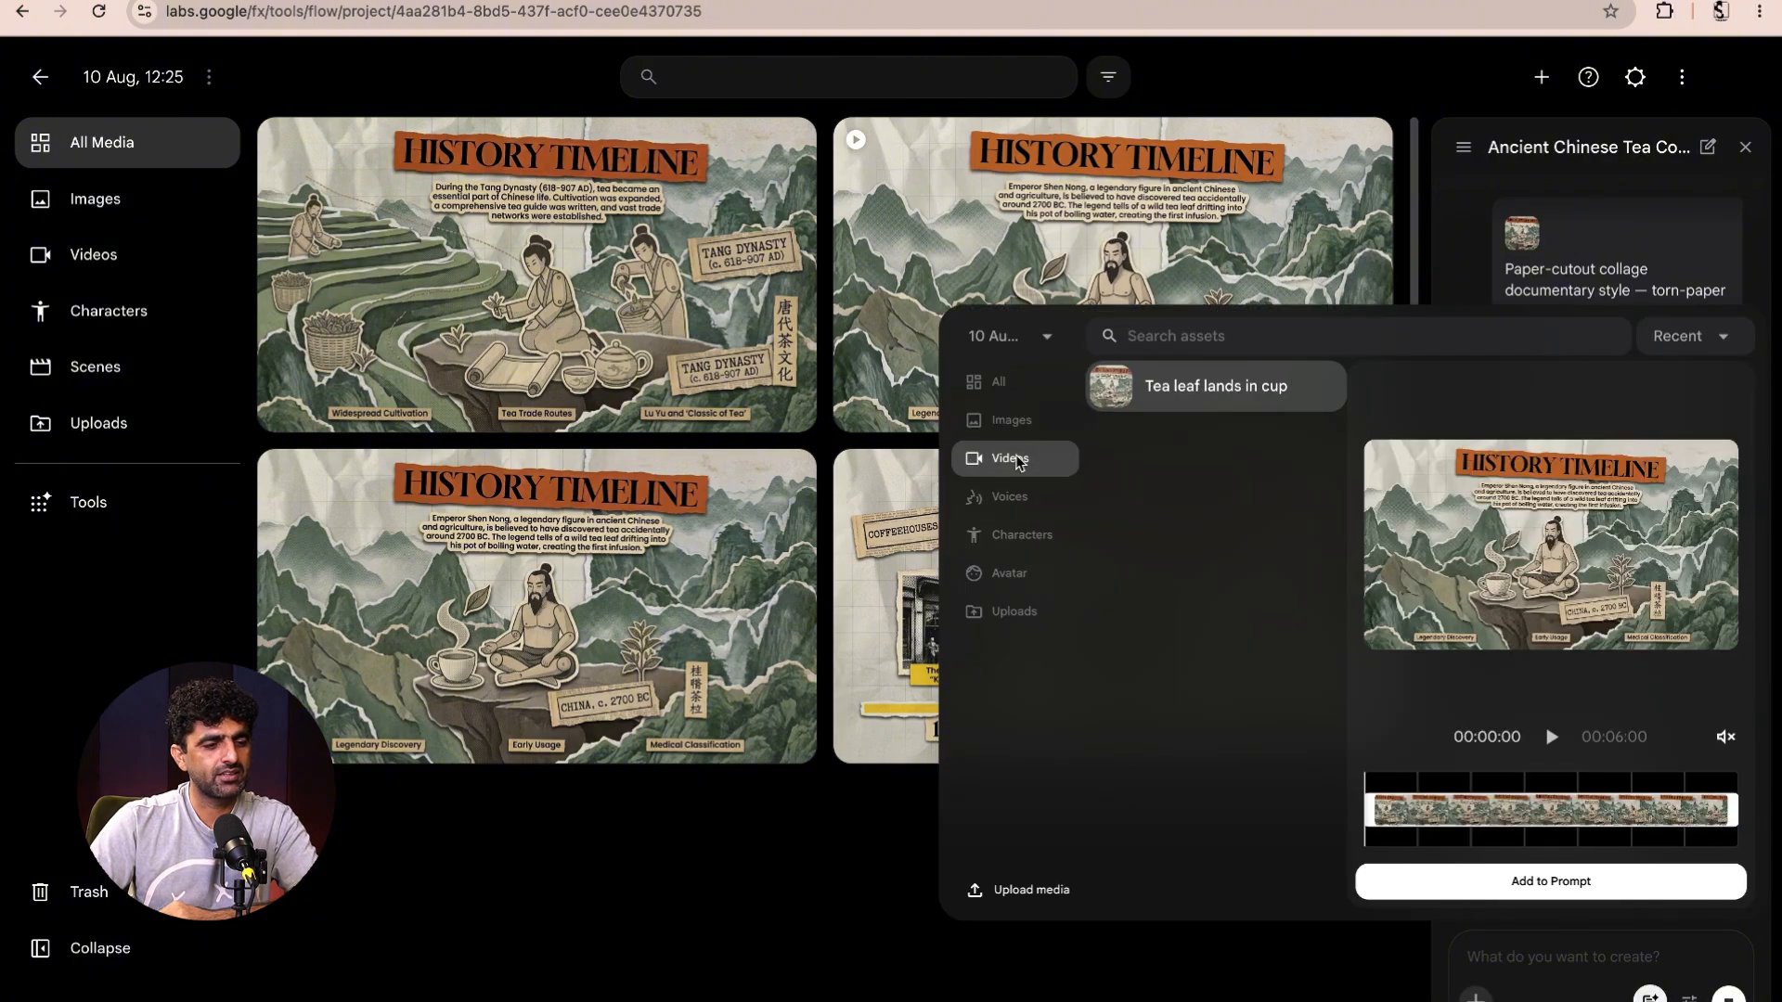
{"action": "left_click", "coordinate": [1541, 885]}
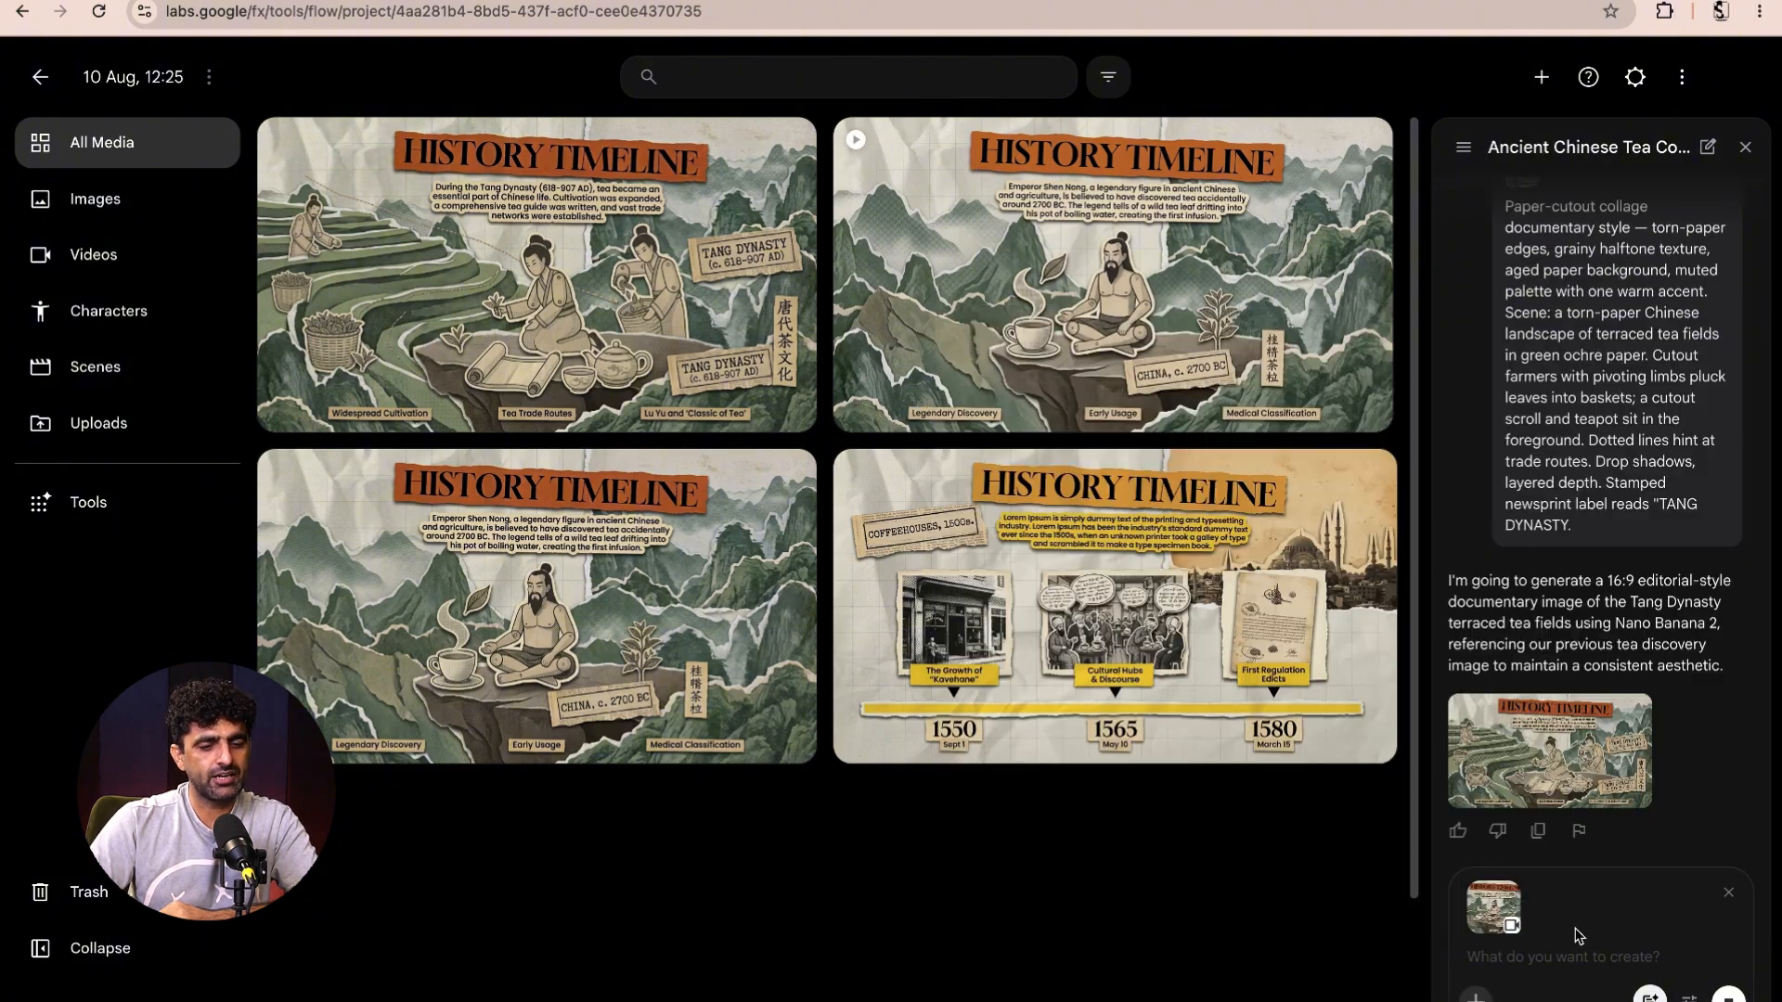
- Replace the video attached to the agent prompt with the generated Tang Dynasty image as the ingredient
{"action": "left_click", "coordinate": [1495, 917]}
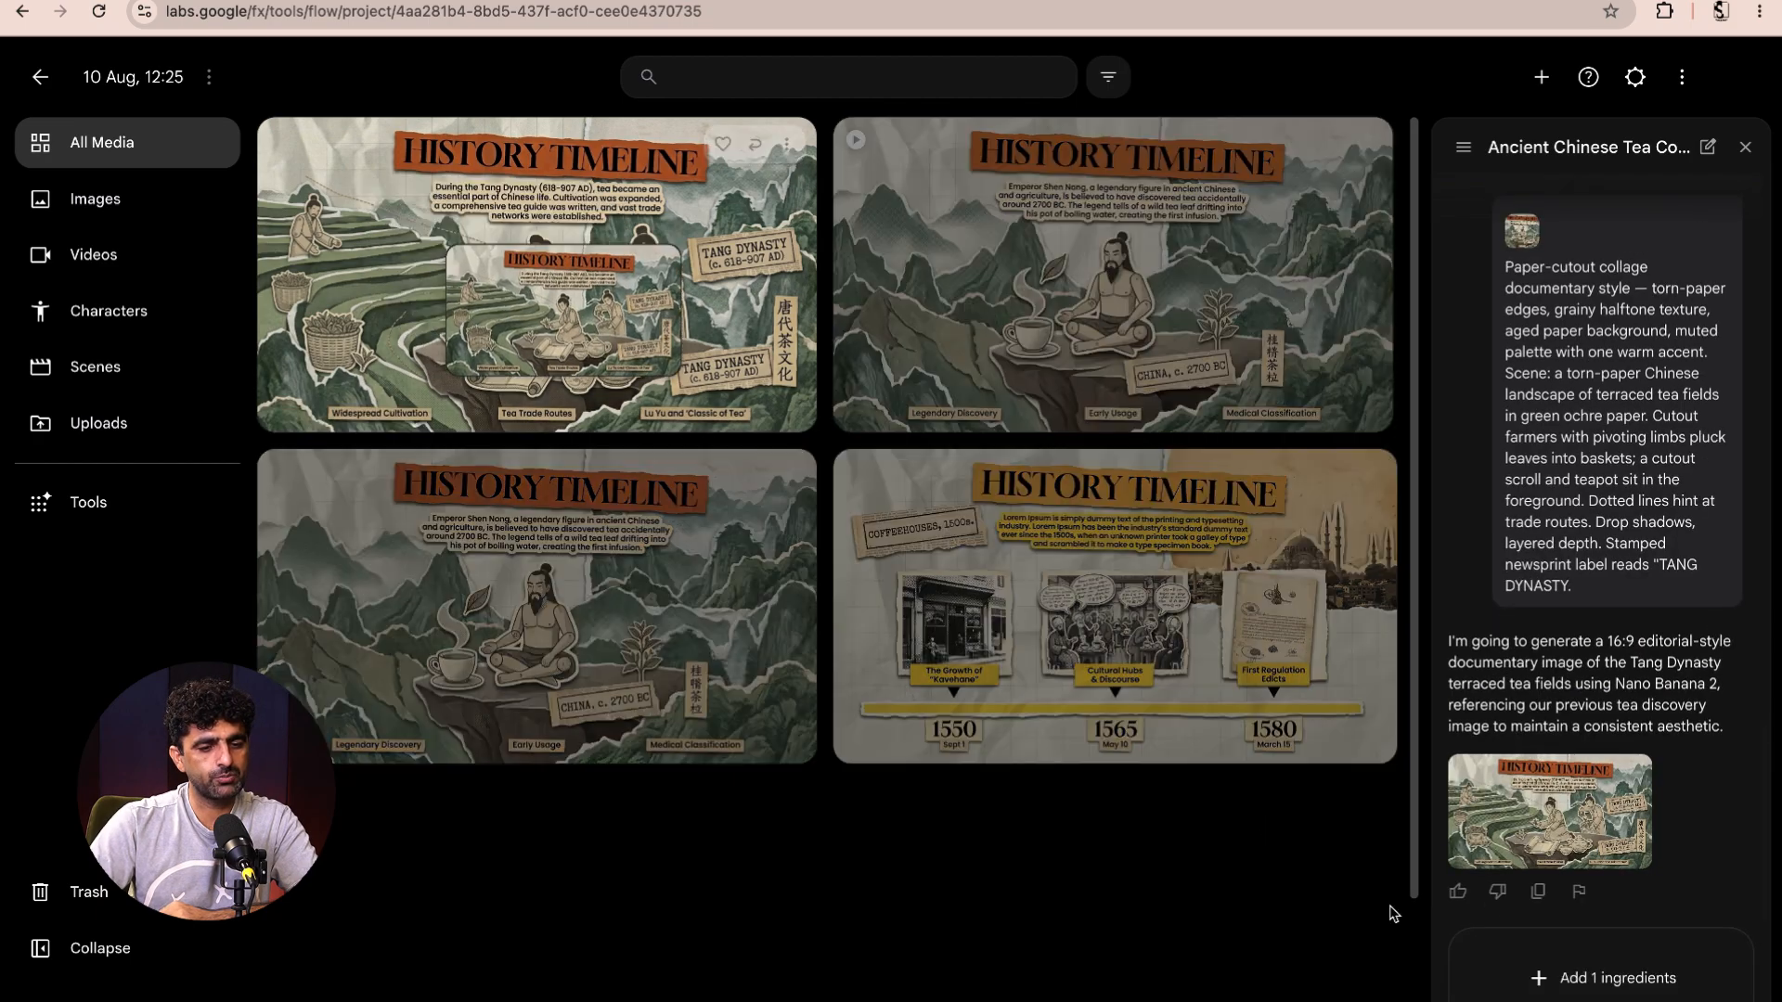
{"action": "left_click", "coordinate": [1601, 979]}
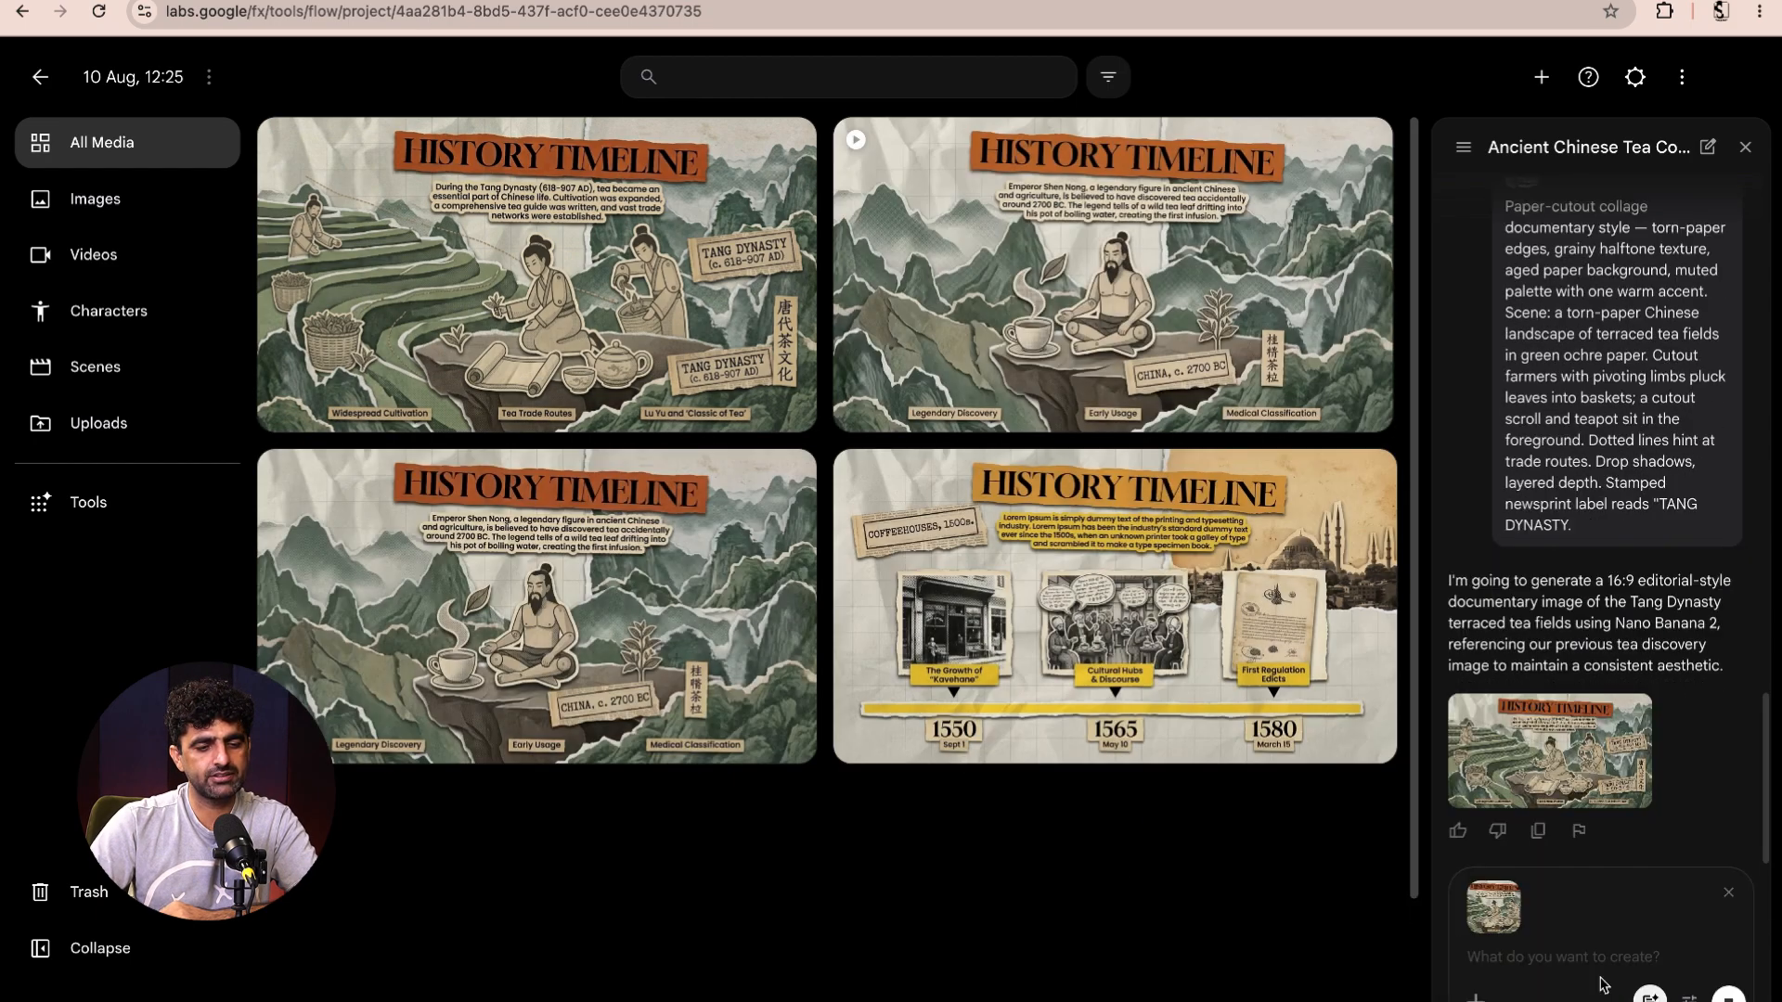
{"action": "left_click", "coordinate": [1526, 954]}
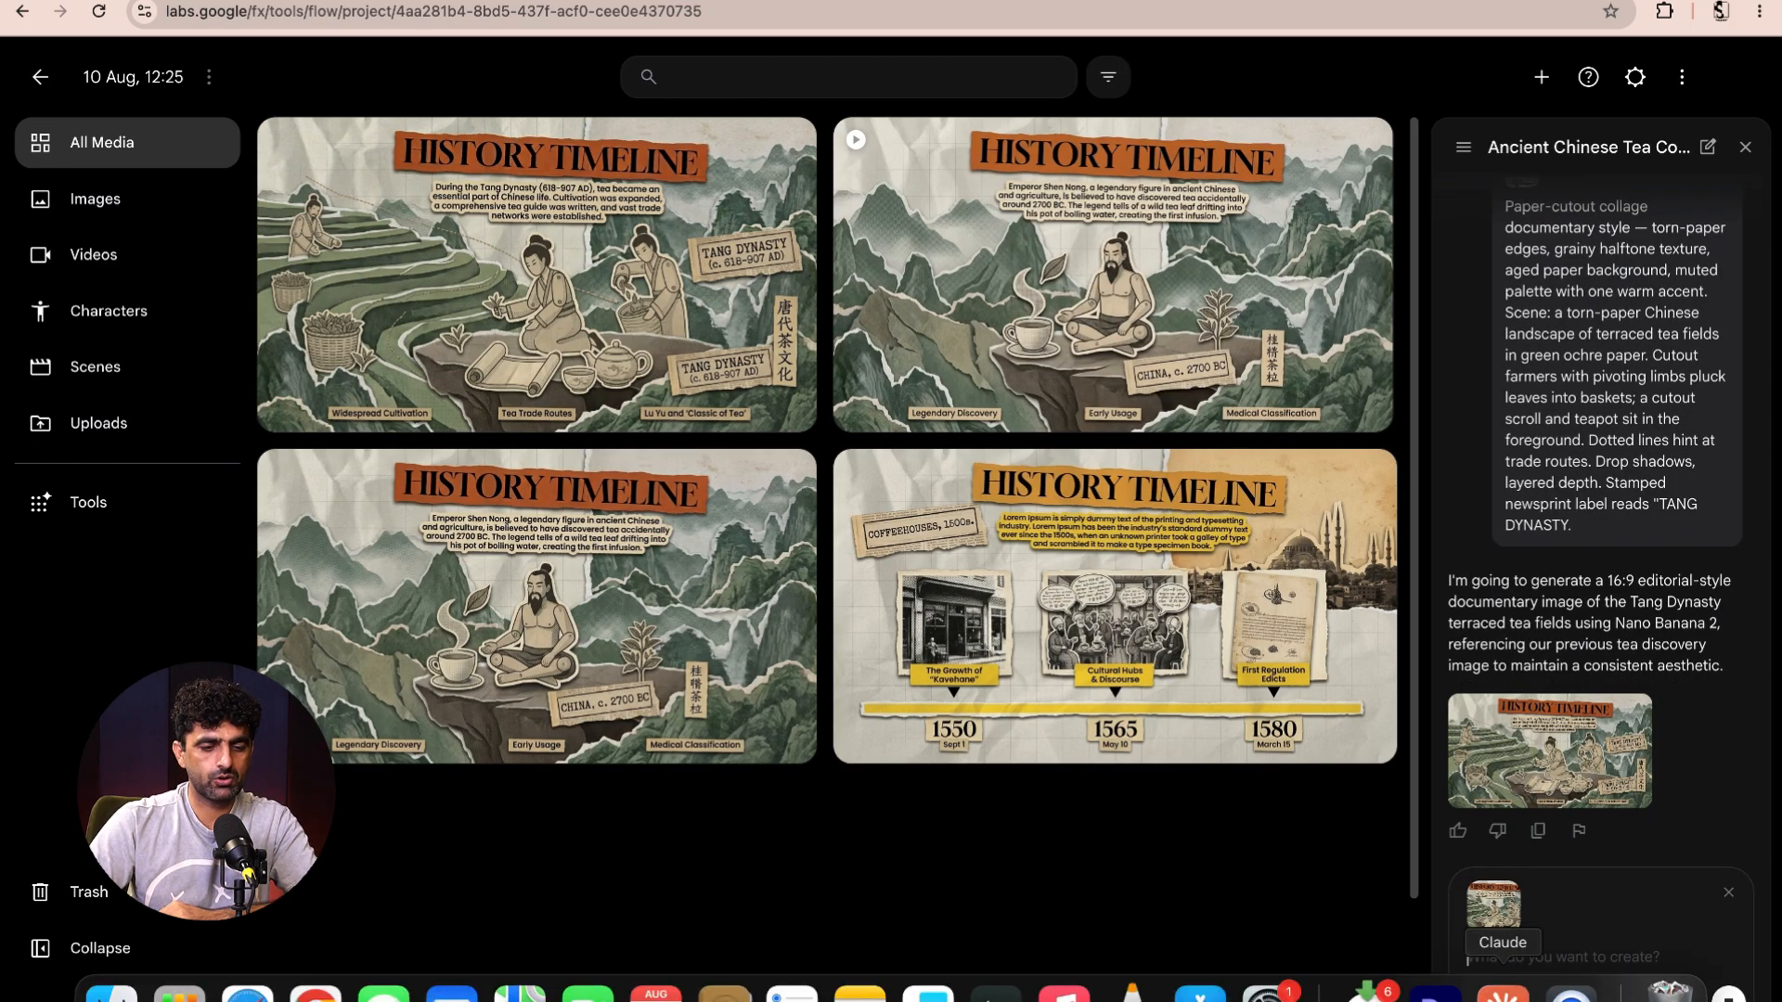
- Switch to Claude and copy the Beat 2 video prompt, from "Stop-motion paper-cutout animation with snappy jitter" through "6 seconds"
{"action": "left_click", "coordinate": [1504, 992]}
{"action": "left_click_drag", "start_coordinate": [776, 521], "coordinate": [809, 580]}
{"action": "right_click", "coordinate": [807, 575]}
{"action": "left_click", "coordinate": [831, 592]}
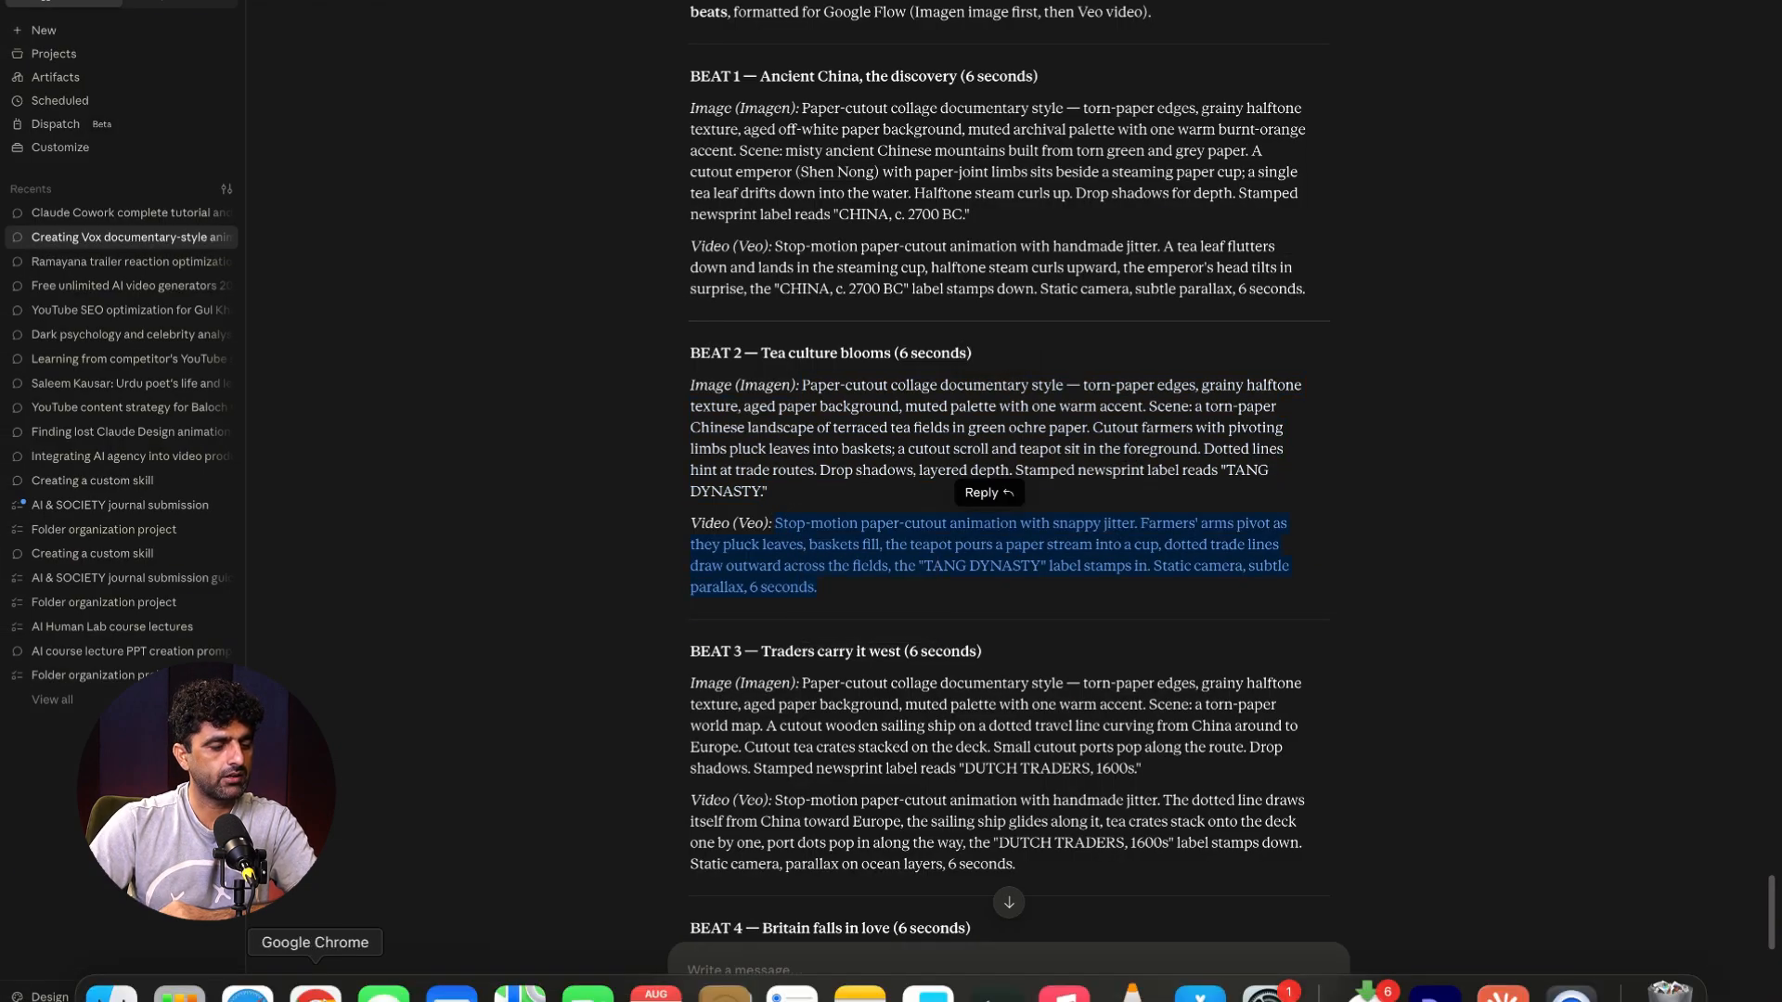
- Return to Google Flow in Chrome, paste the Beat 2 video prompt alongside the attached Tang Dynasty image, and submit it
{"action": "left_click", "coordinate": [348, 986]}
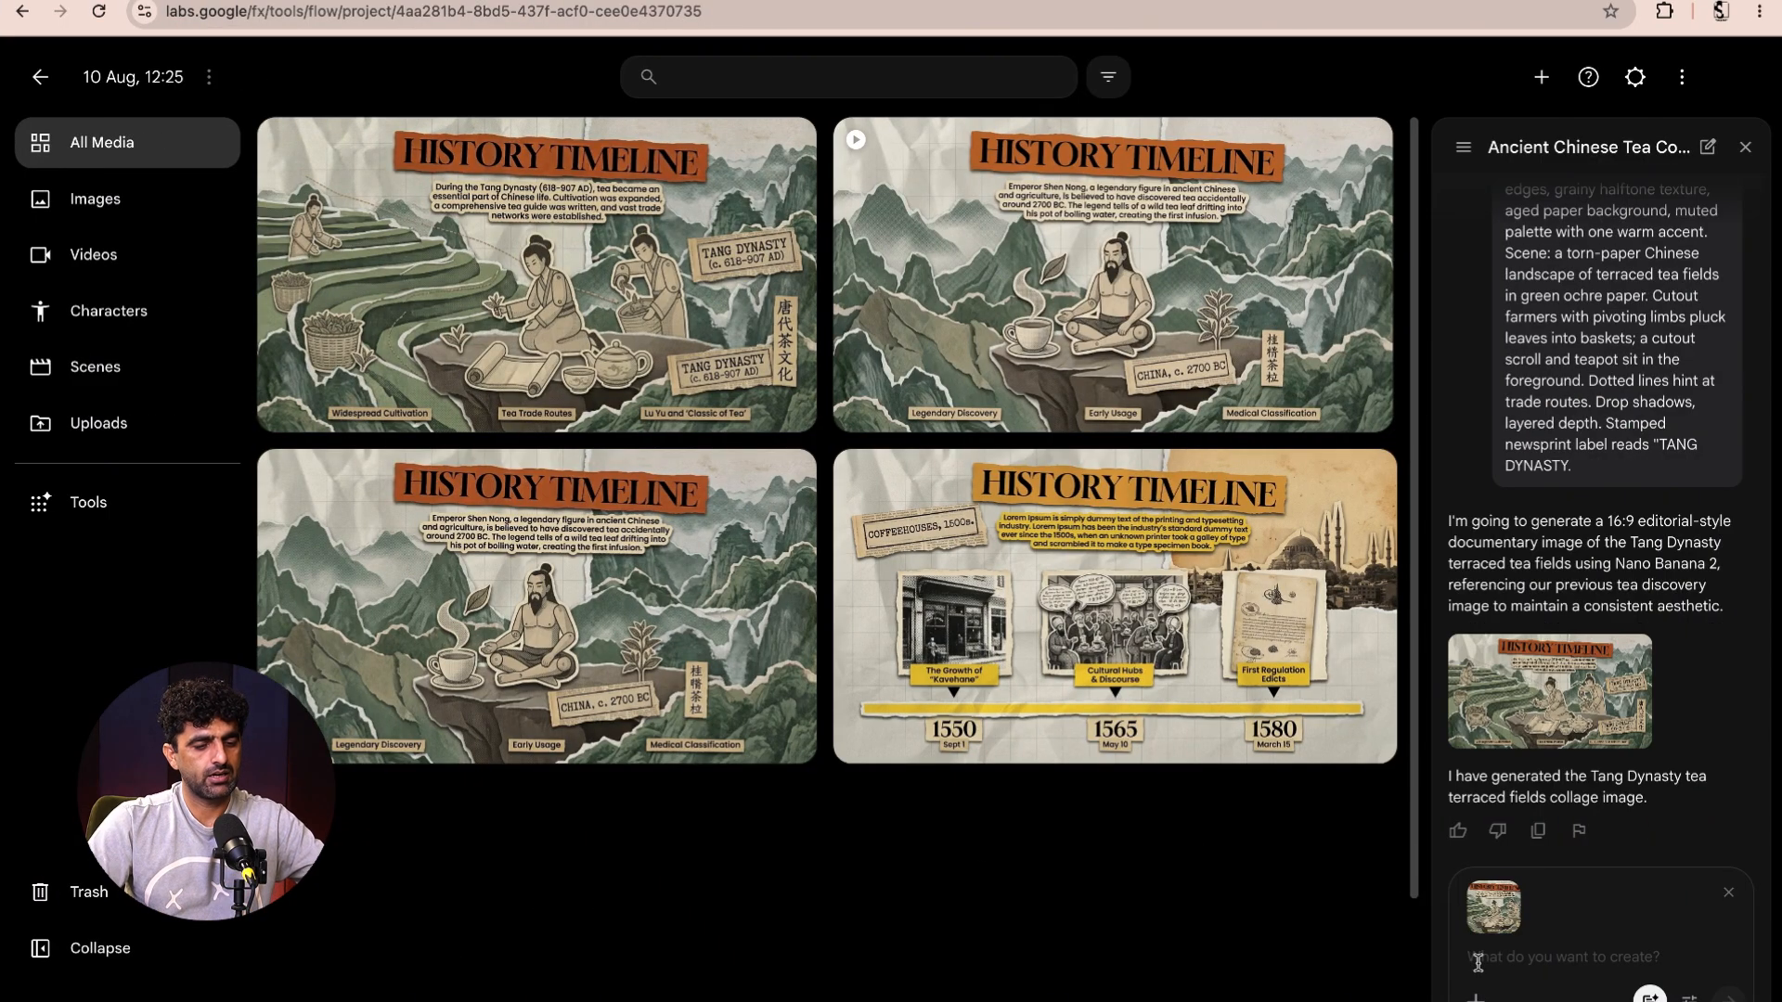
{"action": "key", "text": "super+v"}
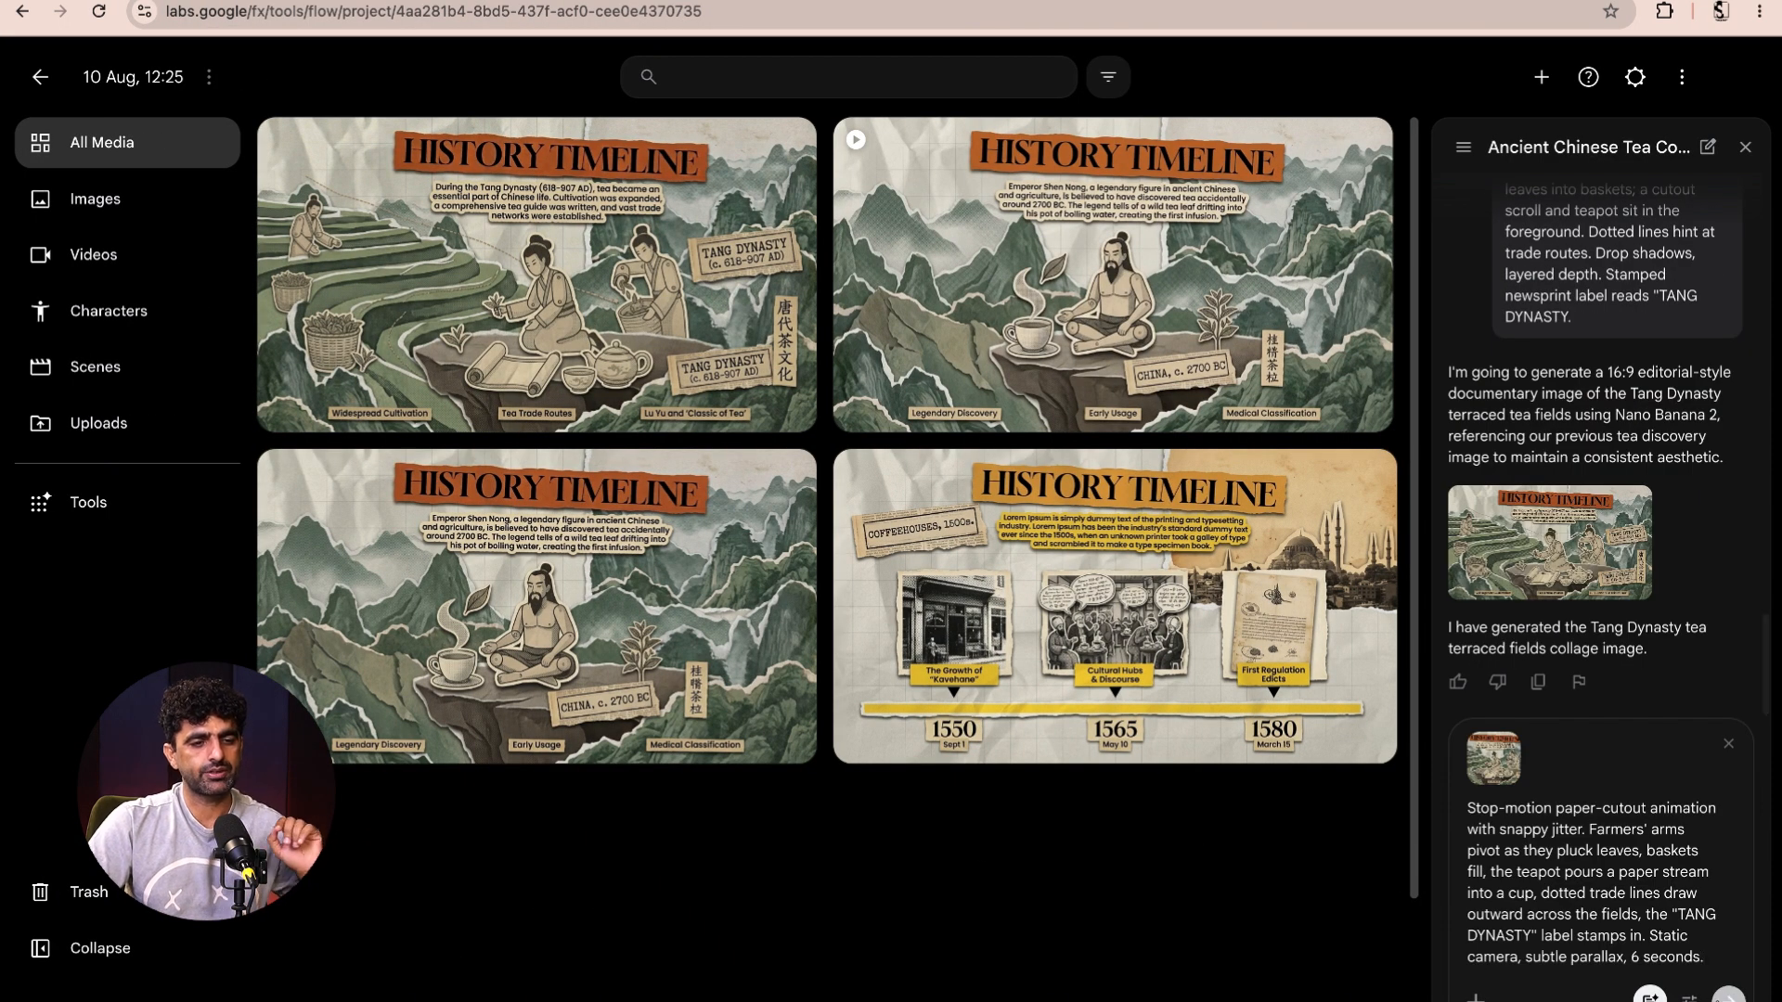
{"action": "key", "text": "Return"}
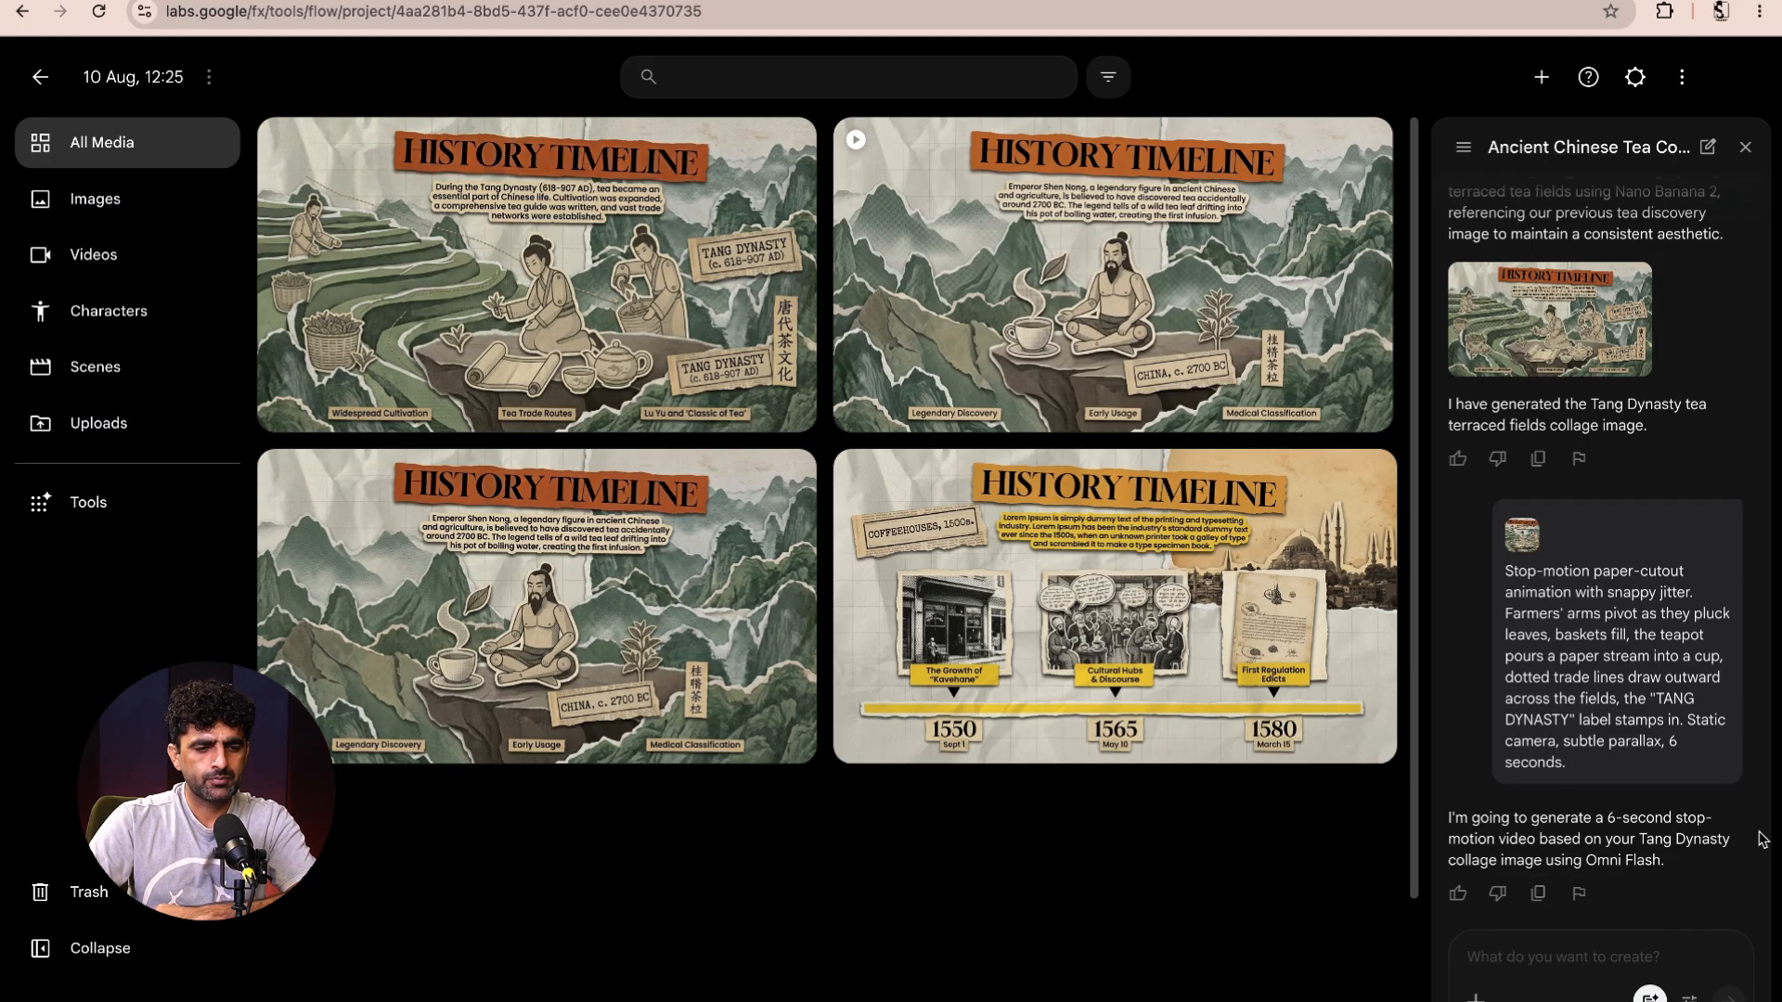
- Reply "approve" to the agent, approve the single Tang Dynasty video generation, and check the account's remaining Flow credits
{"action": "left_click", "coordinate": [1567, 962]}
{"action": "type", "text": "appro"}
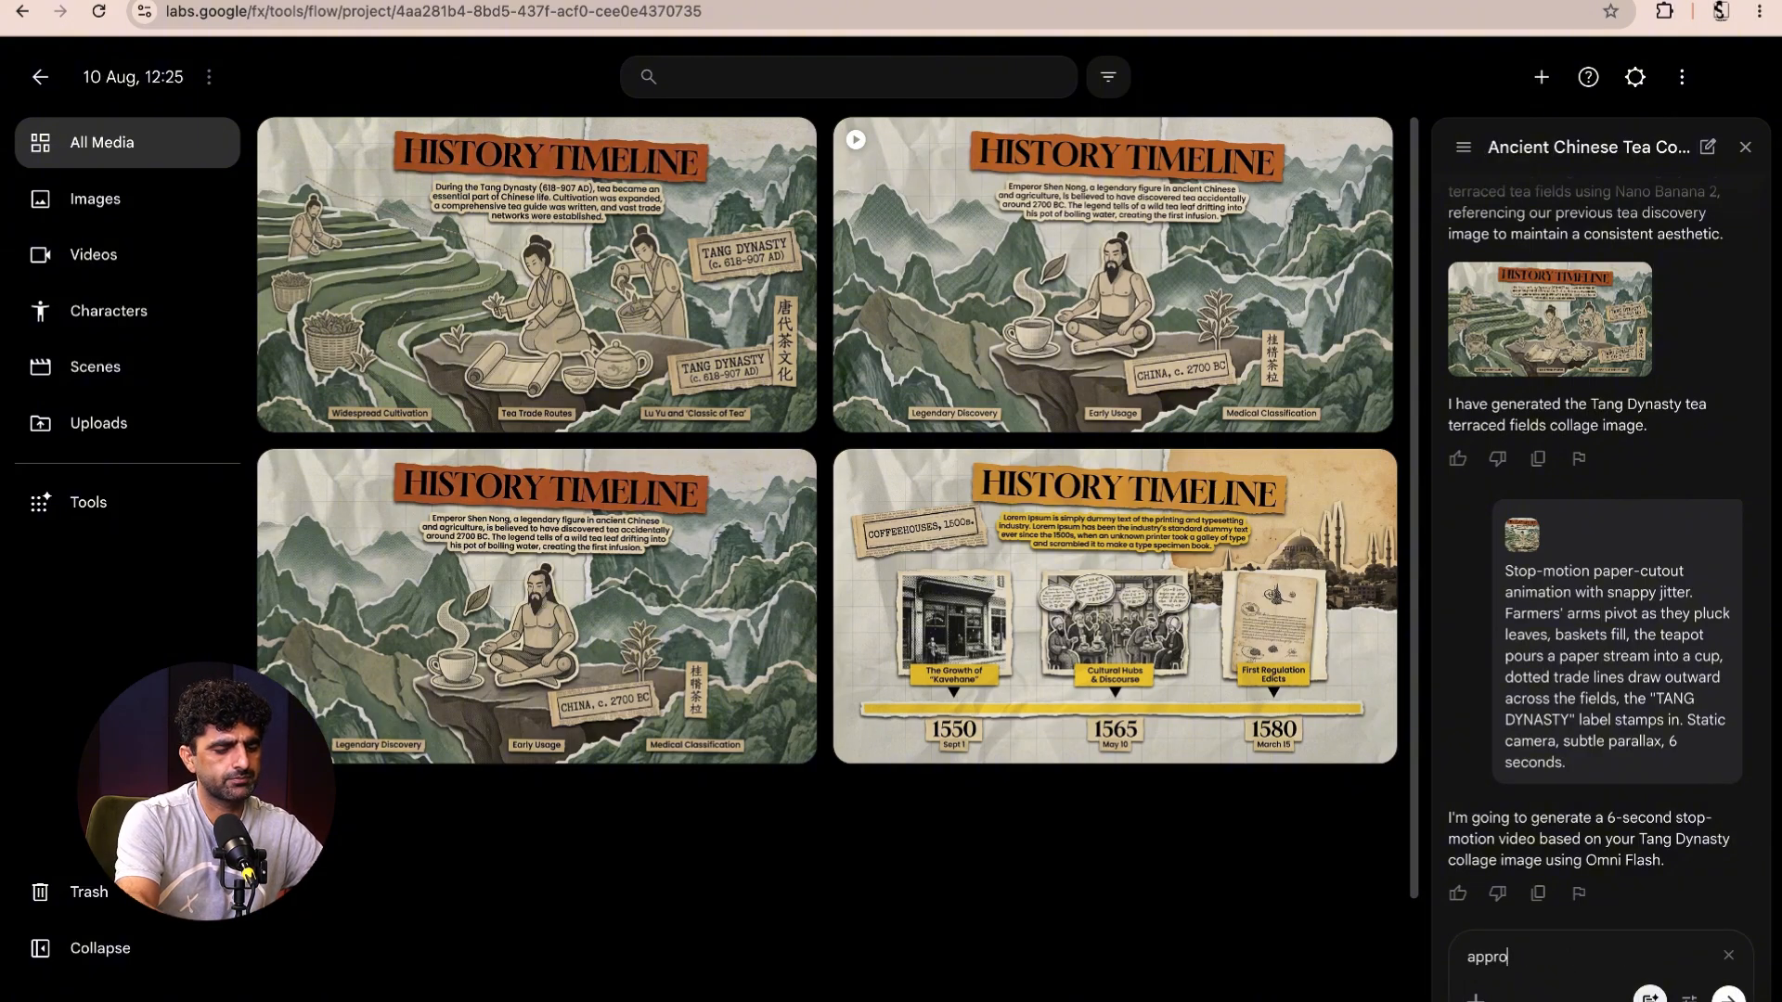
{"action": "type", "text": "ve"}
{"action": "key", "text": "shift+Return"}
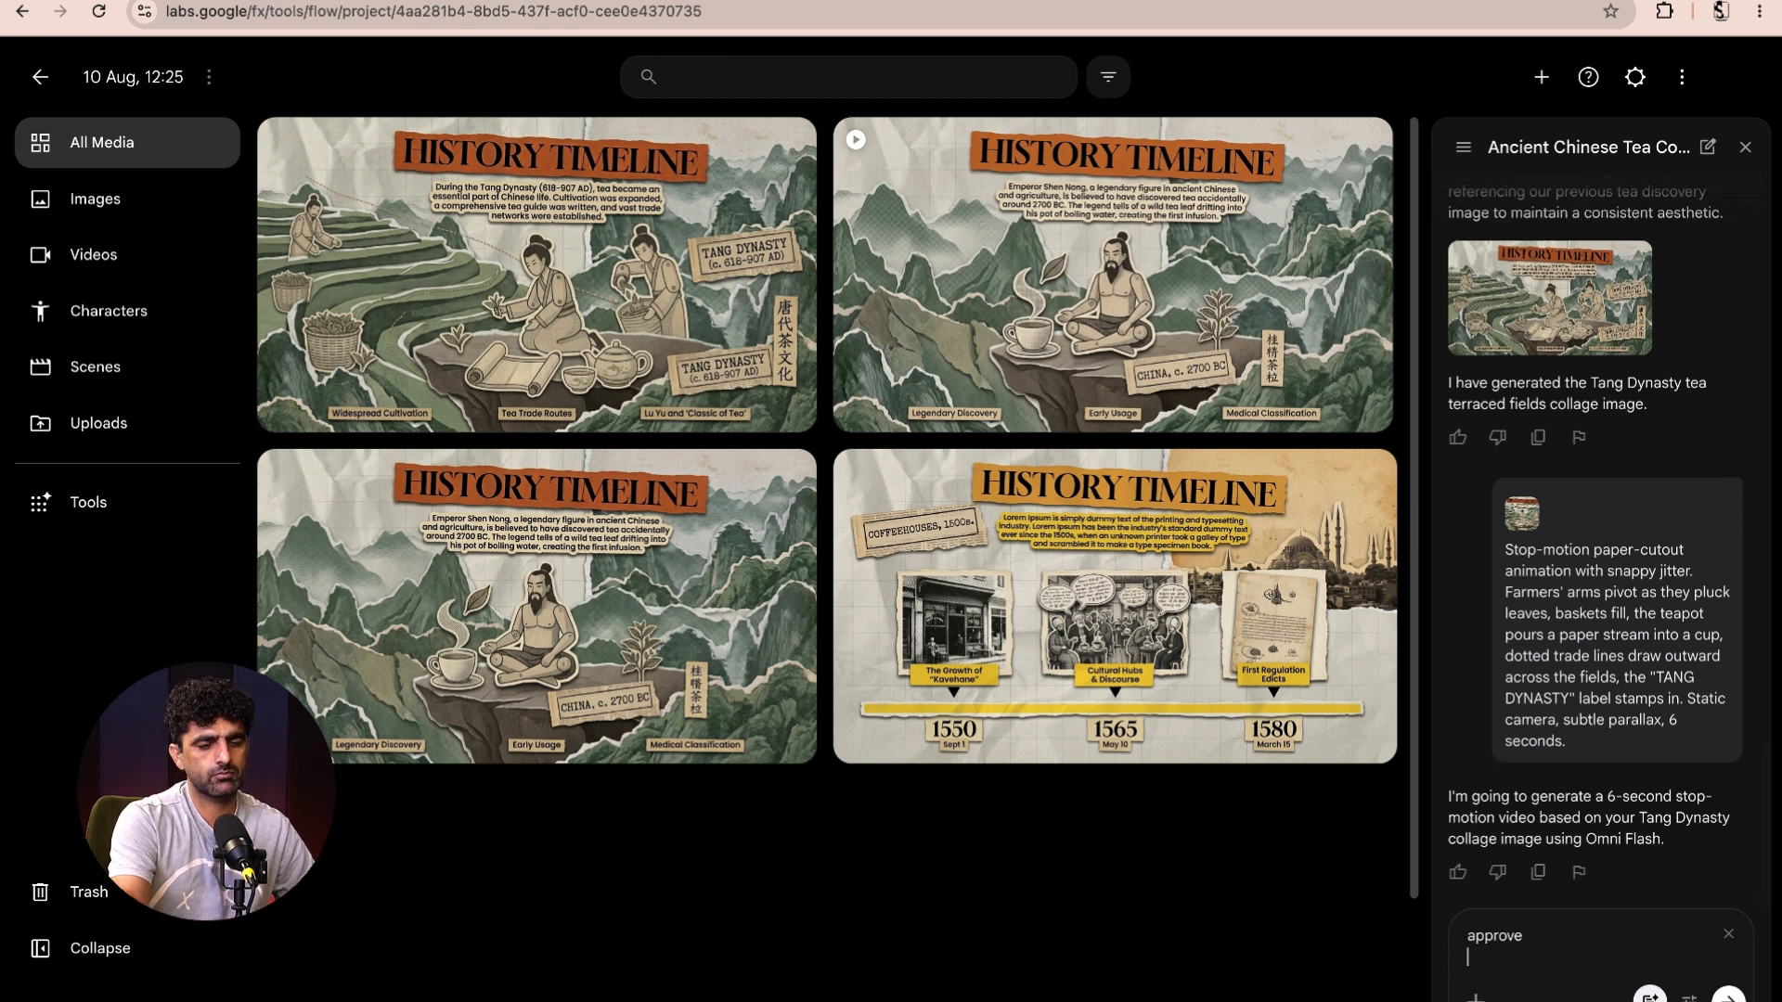
{"action": "key", "text": "Return"}
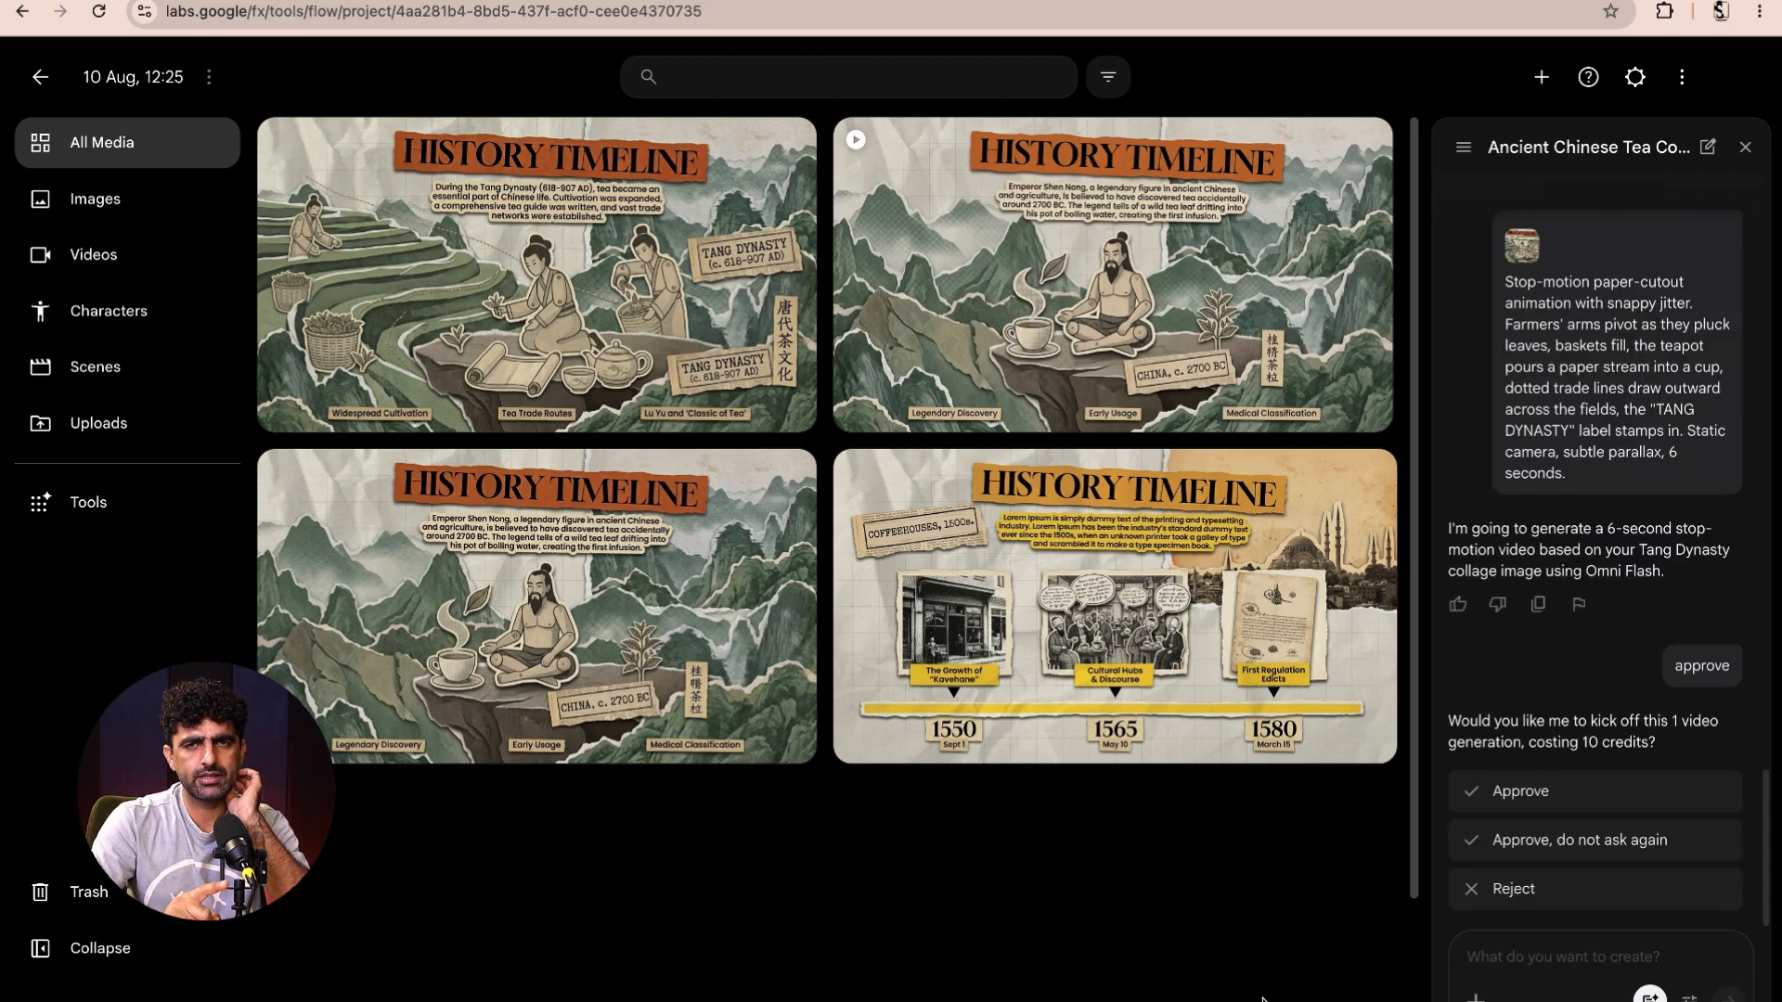
{"action": "left_click", "coordinate": [1522, 810]}
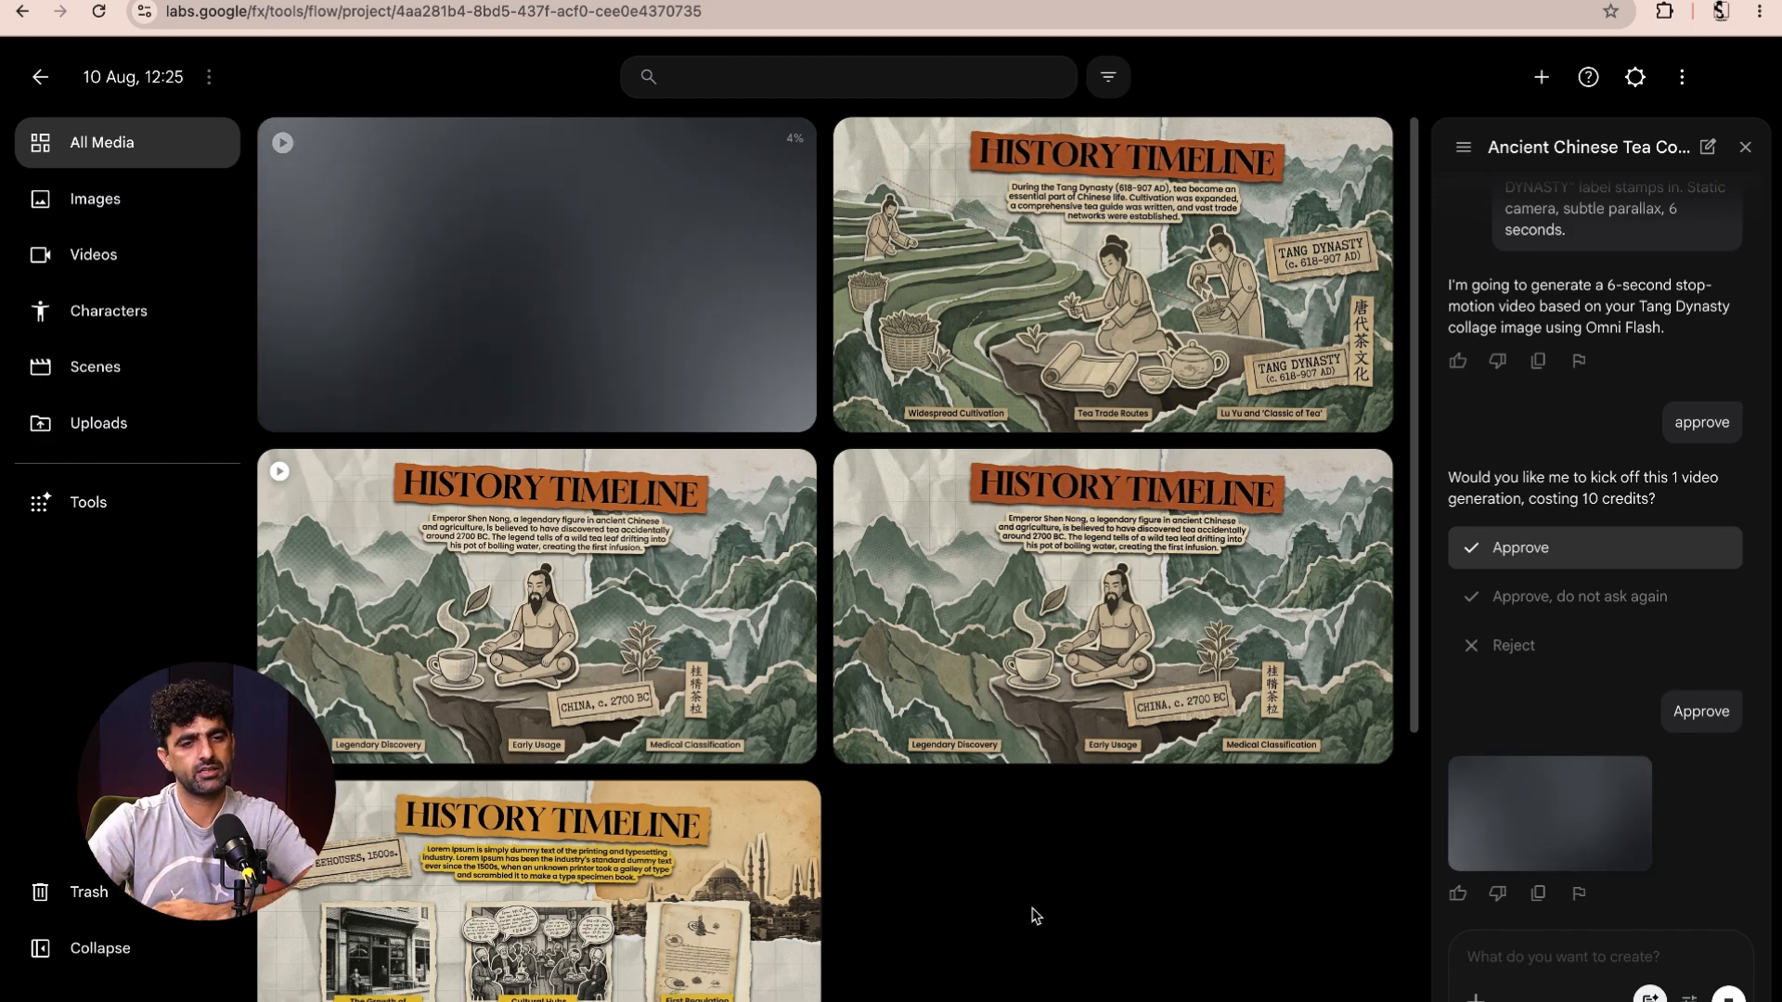
{"action": "left_click", "coordinate": [1734, 80]}
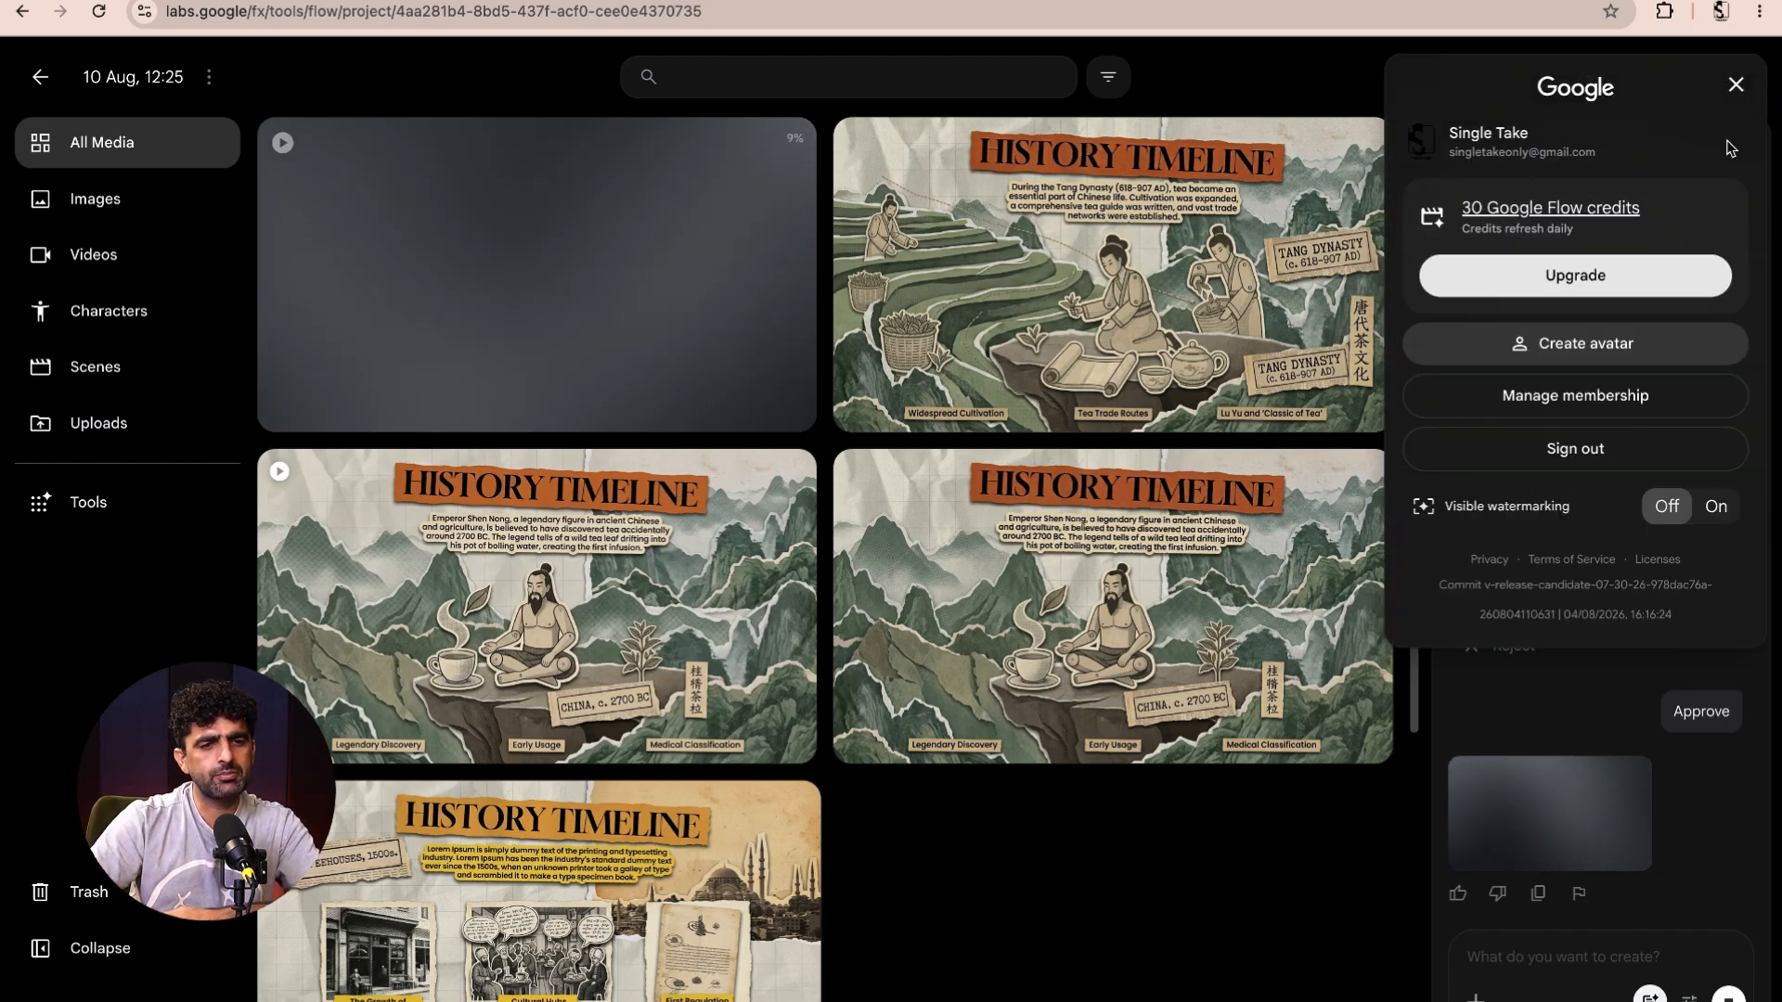
{"action": "left_click", "coordinate": [1736, 84]}
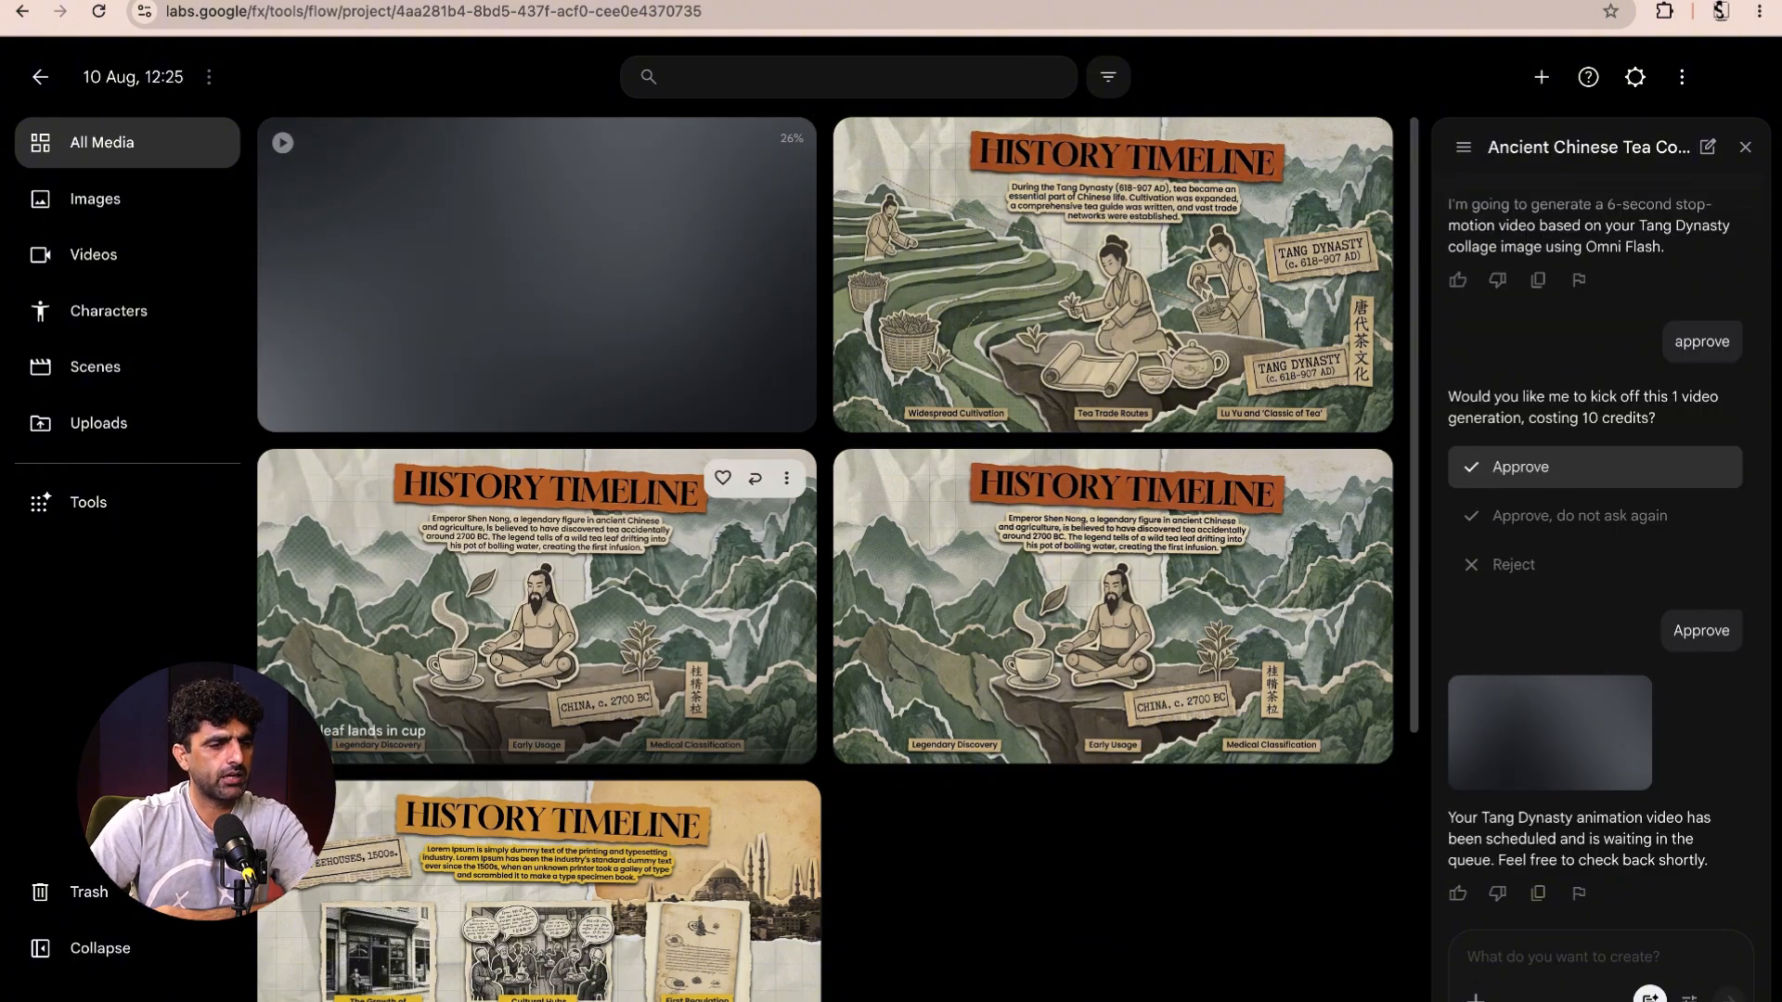
- Attach the farmers plucking tea leaves image from the project's assets to the agent prompt as the style reference
{"action": "left_click", "coordinate": [1476, 998]}
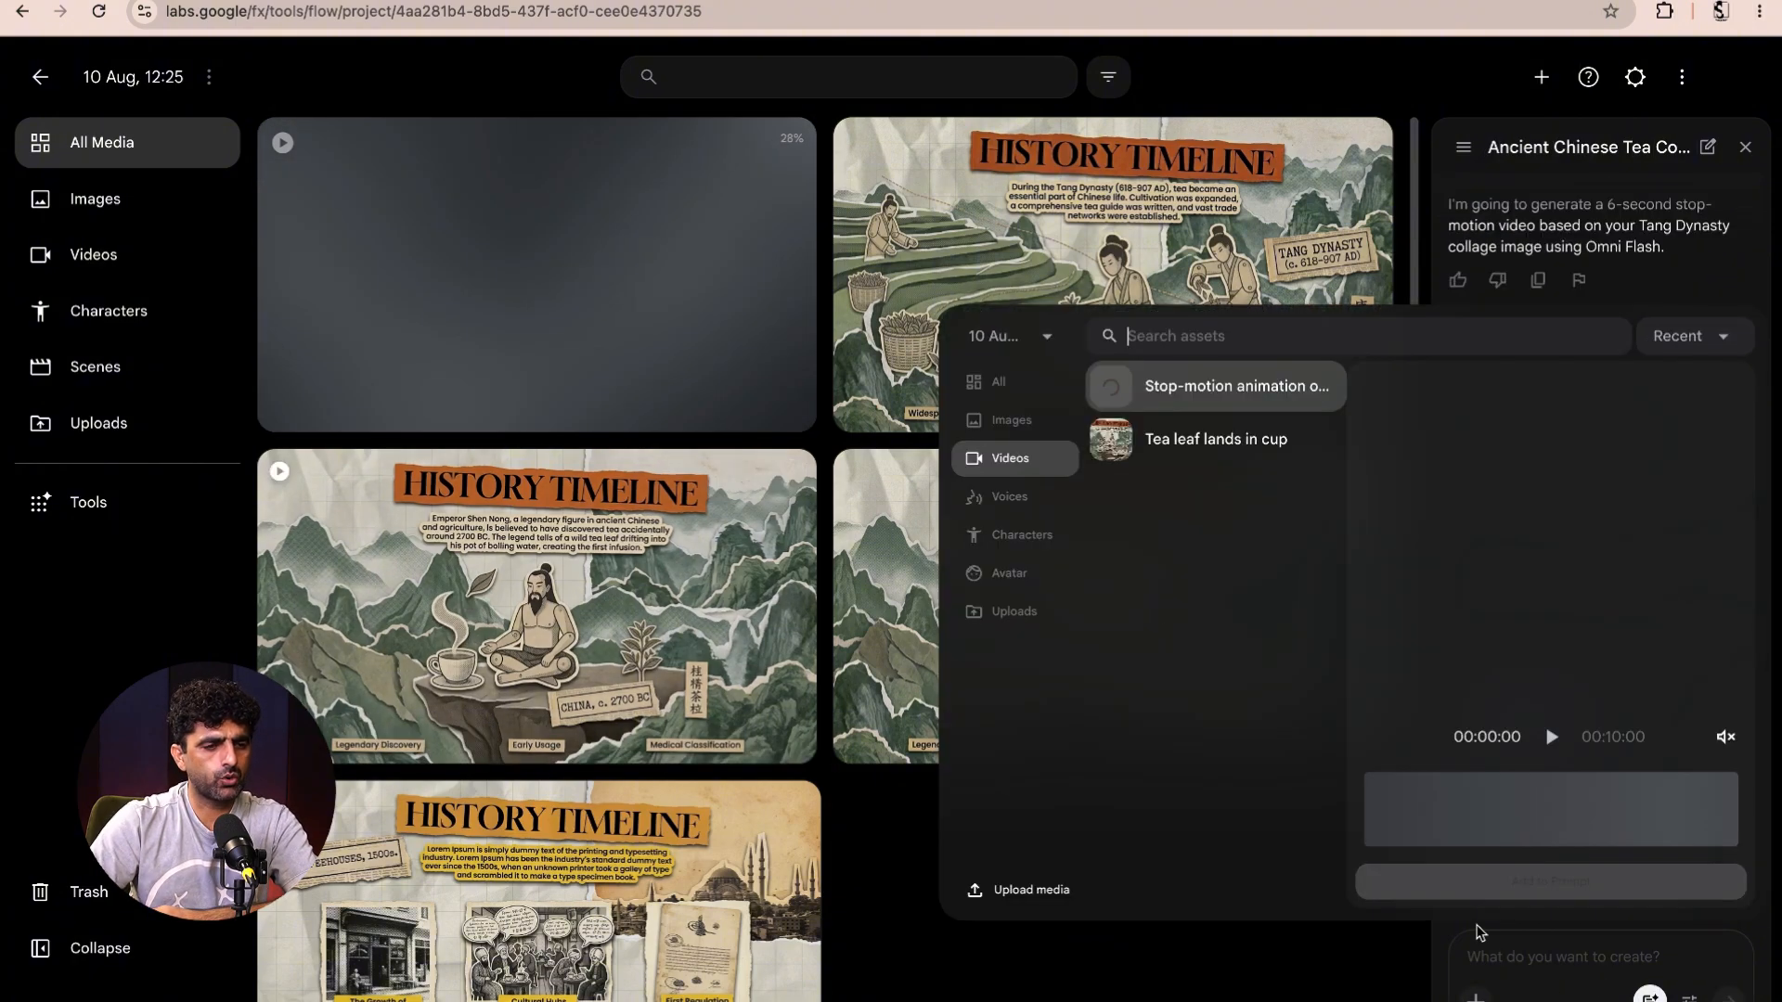
{"action": "left_click", "coordinate": [1012, 423]}
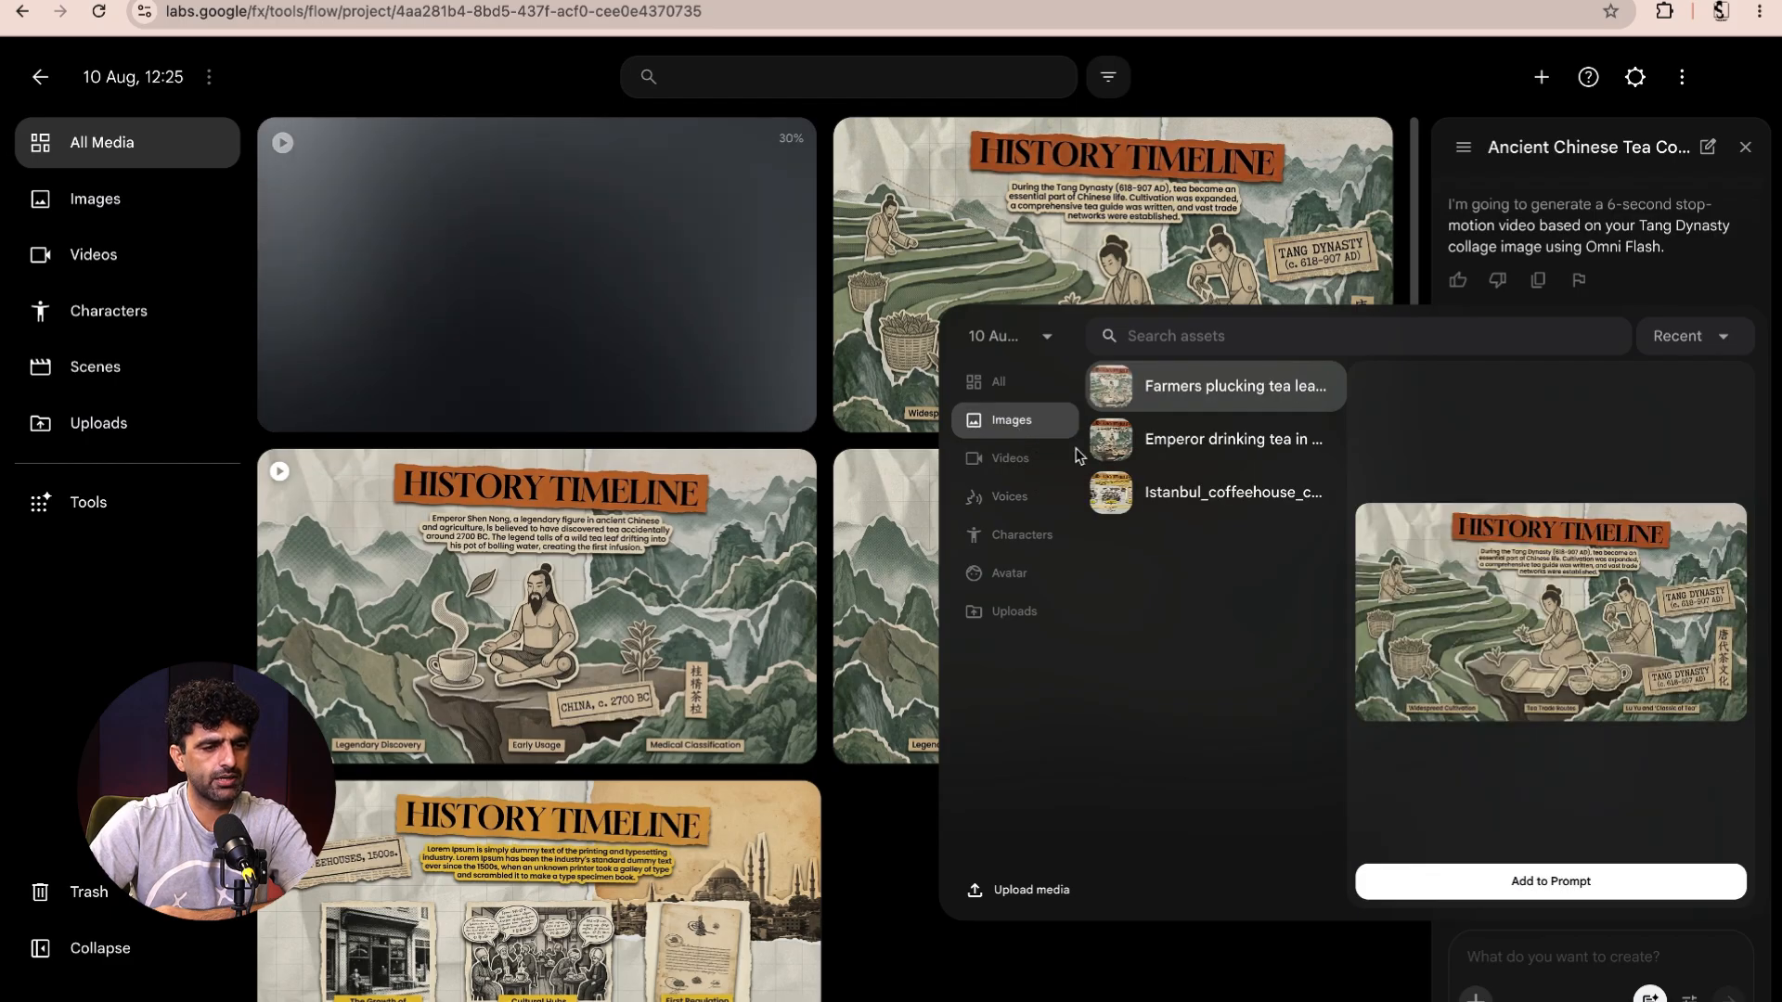
{"action": "left_click", "coordinate": [1588, 889]}
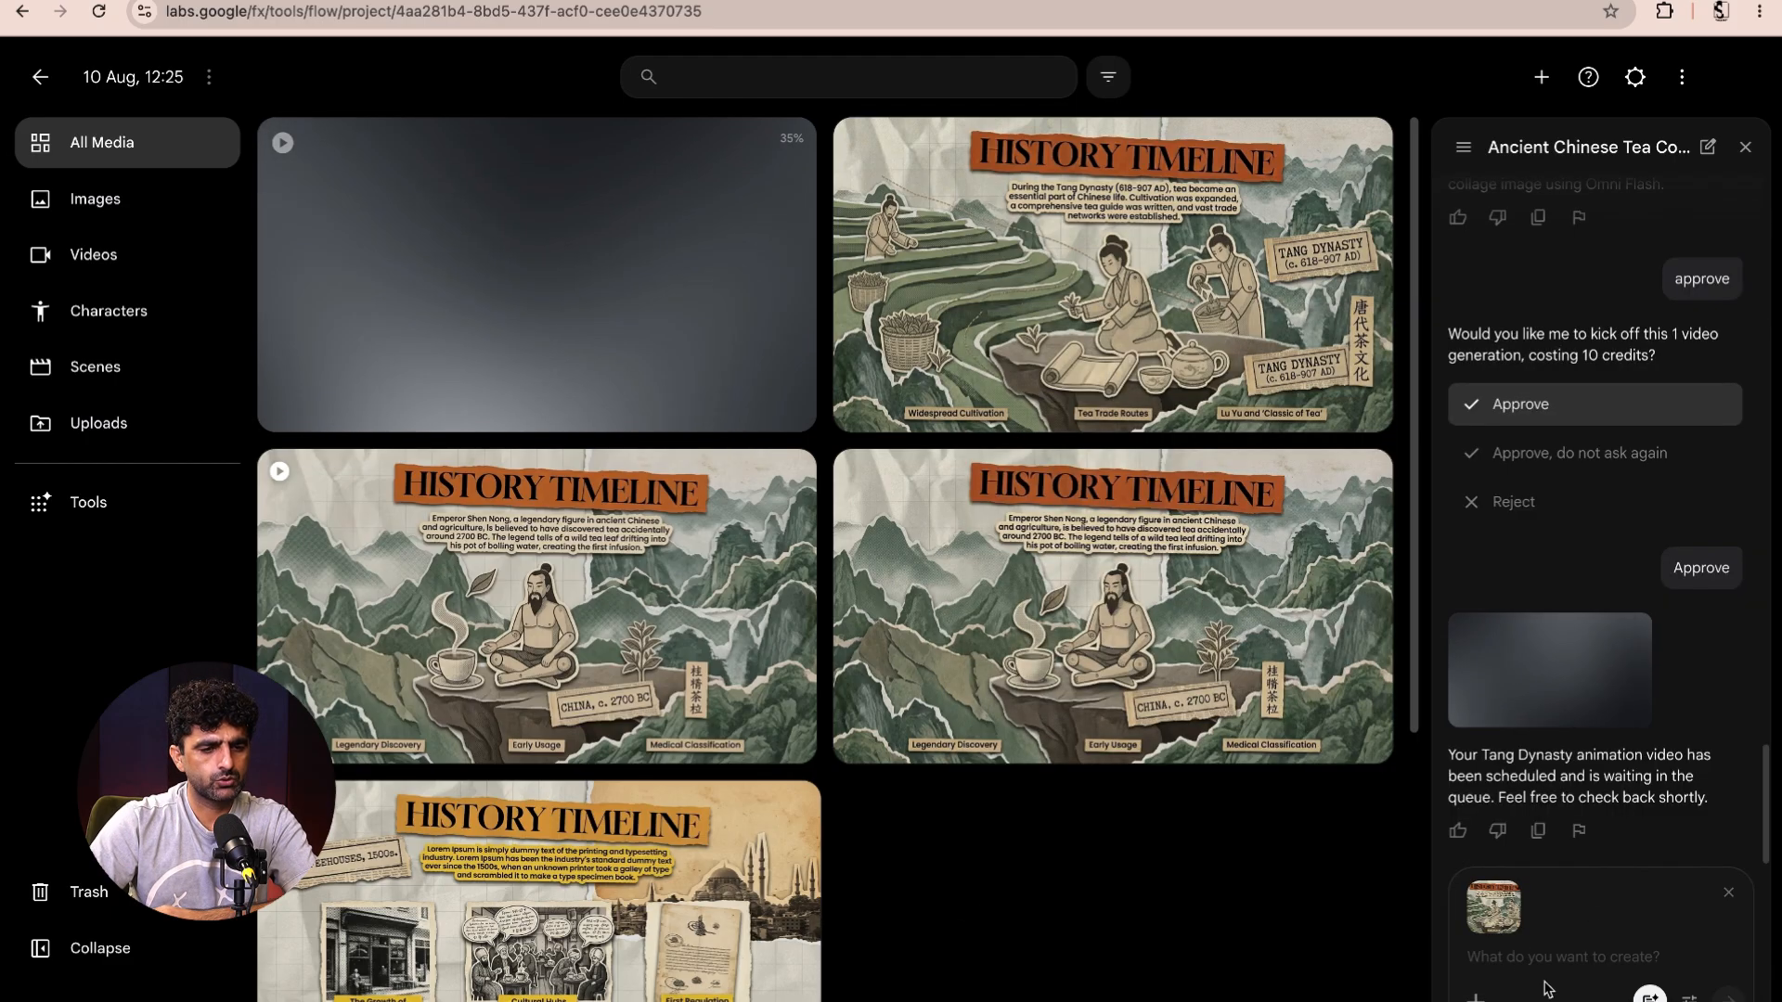
{"action": "left_click", "coordinate": [1515, 952]}
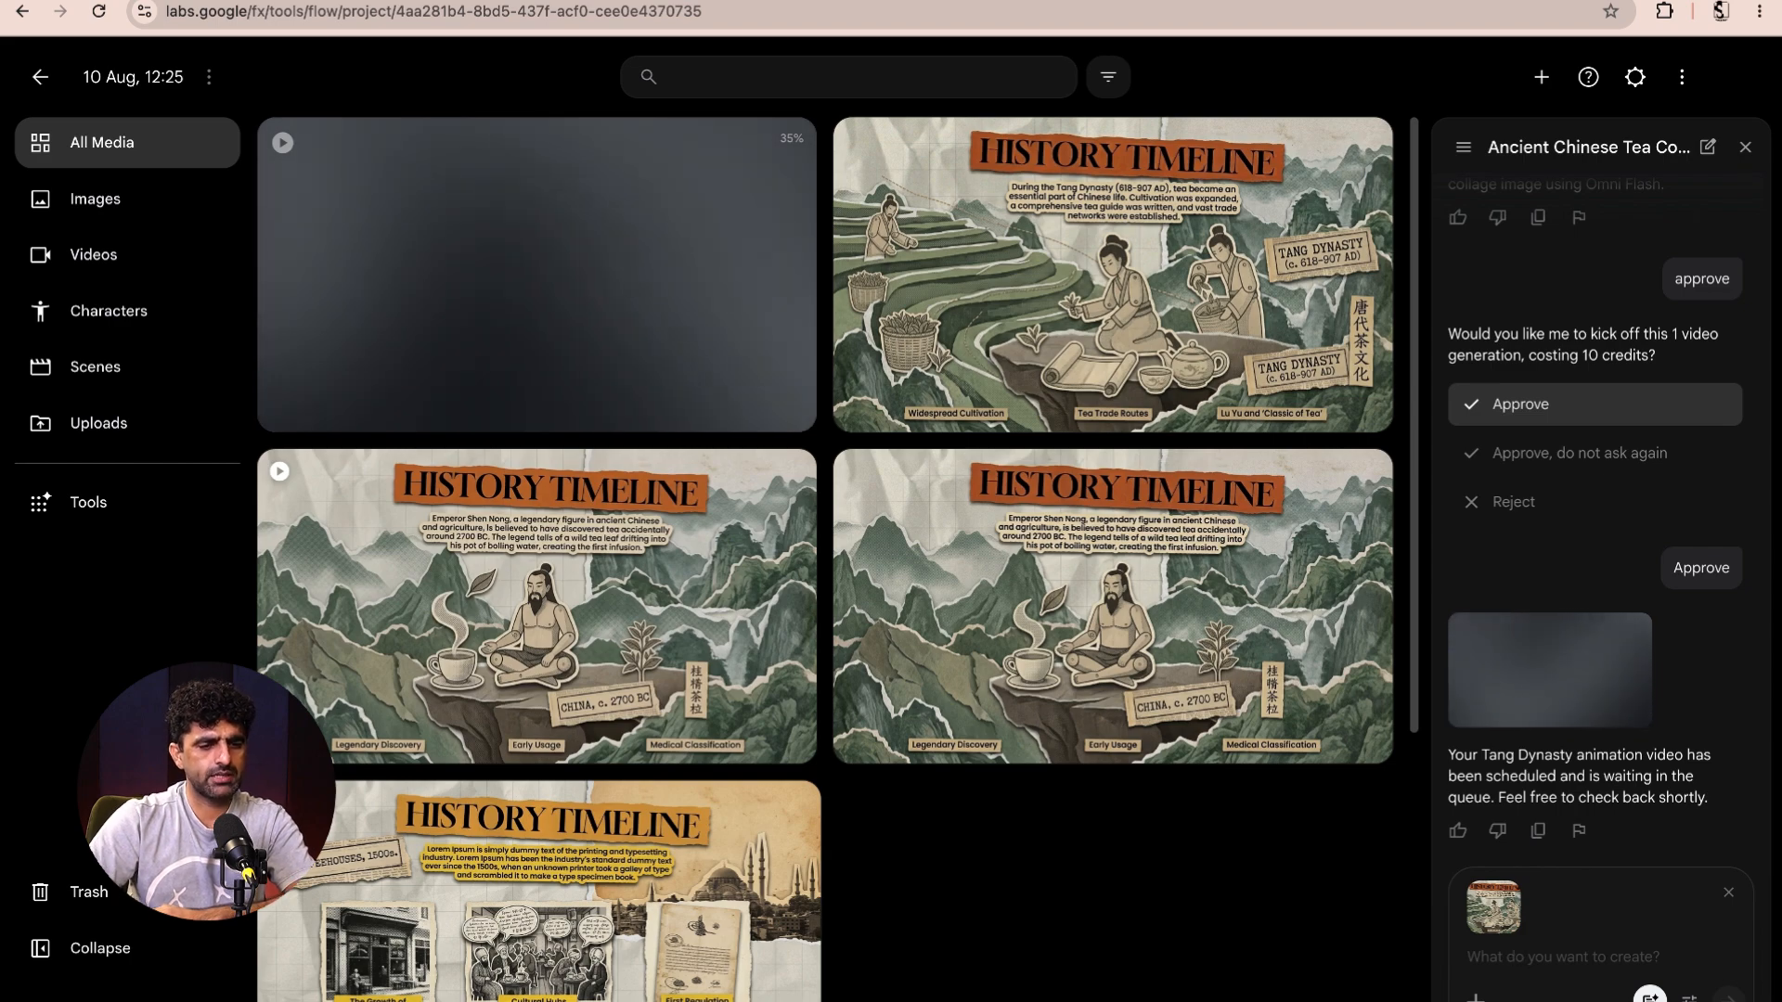
- Switch to Claude and copy the Beat 3 image prompt, from "Paper-cutout collage documentary style" through the "DUTCH TRADERS, 1600s" label
{"action": "left_click", "coordinate": [1502, 993]}
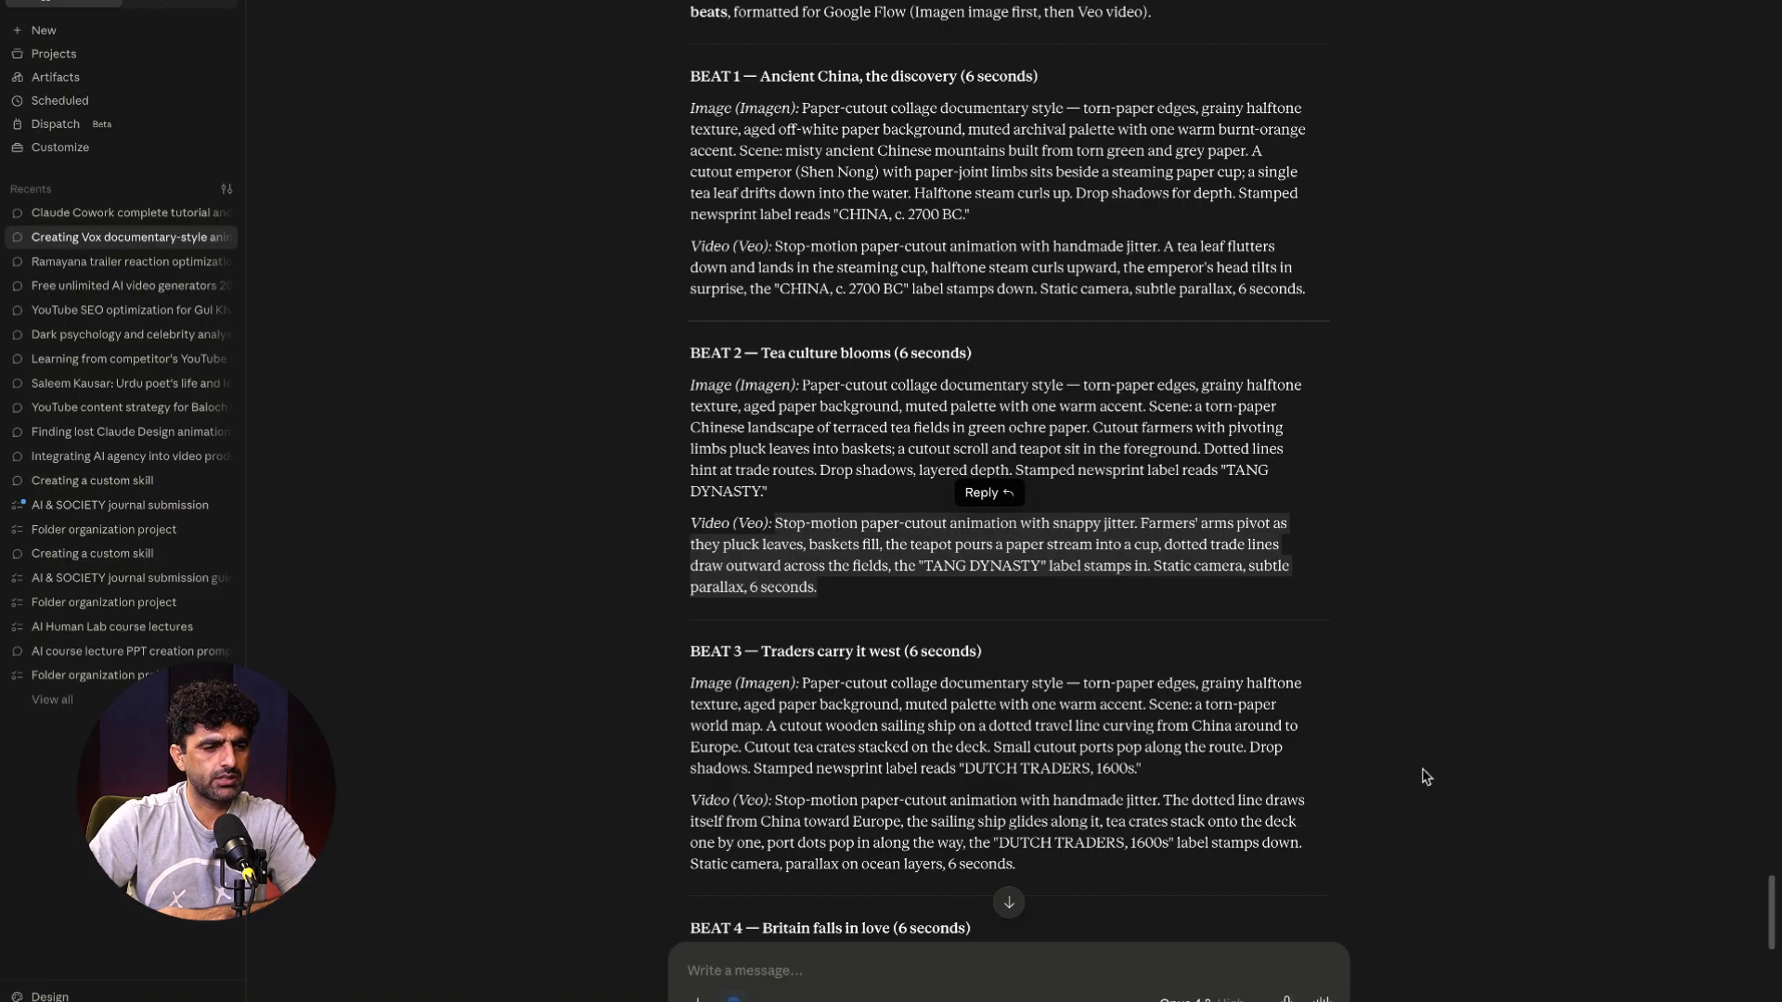
{"action": "scroll", "coordinate": [1392, 671], "scroll_direction": "down", "scroll_amount": 5}
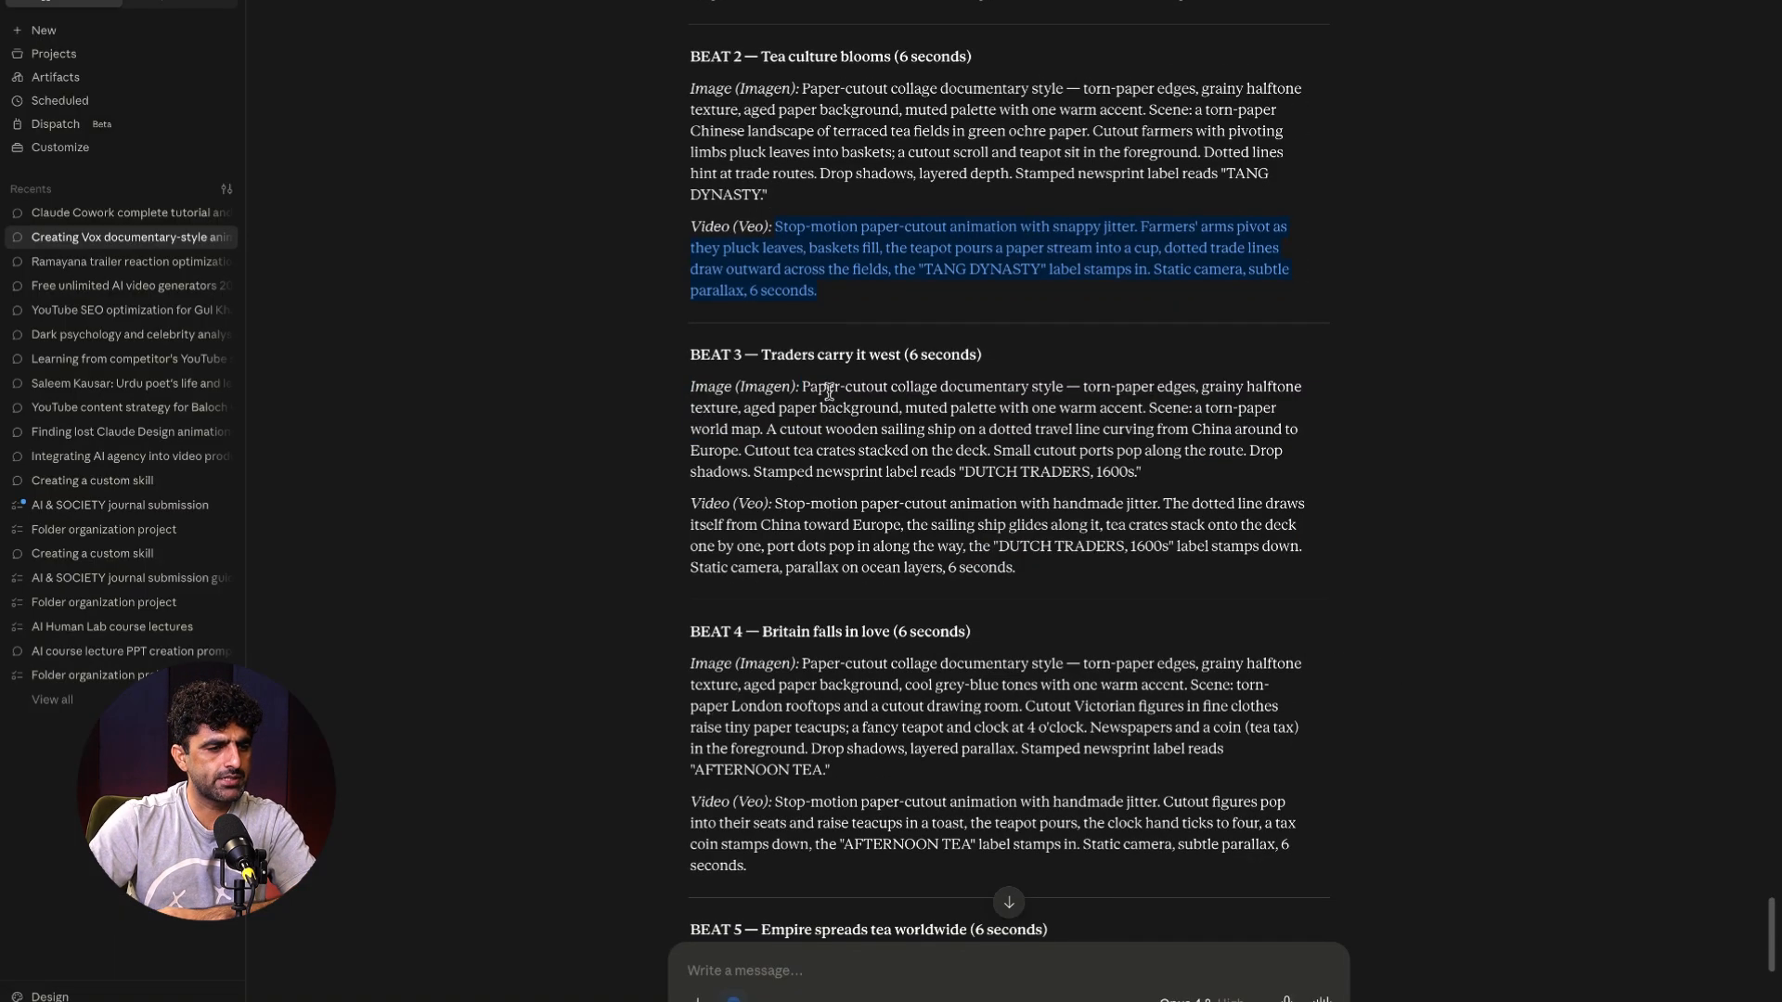
{"action": "left_click_drag", "start_coordinate": [803, 386], "coordinate": [1131, 479]}
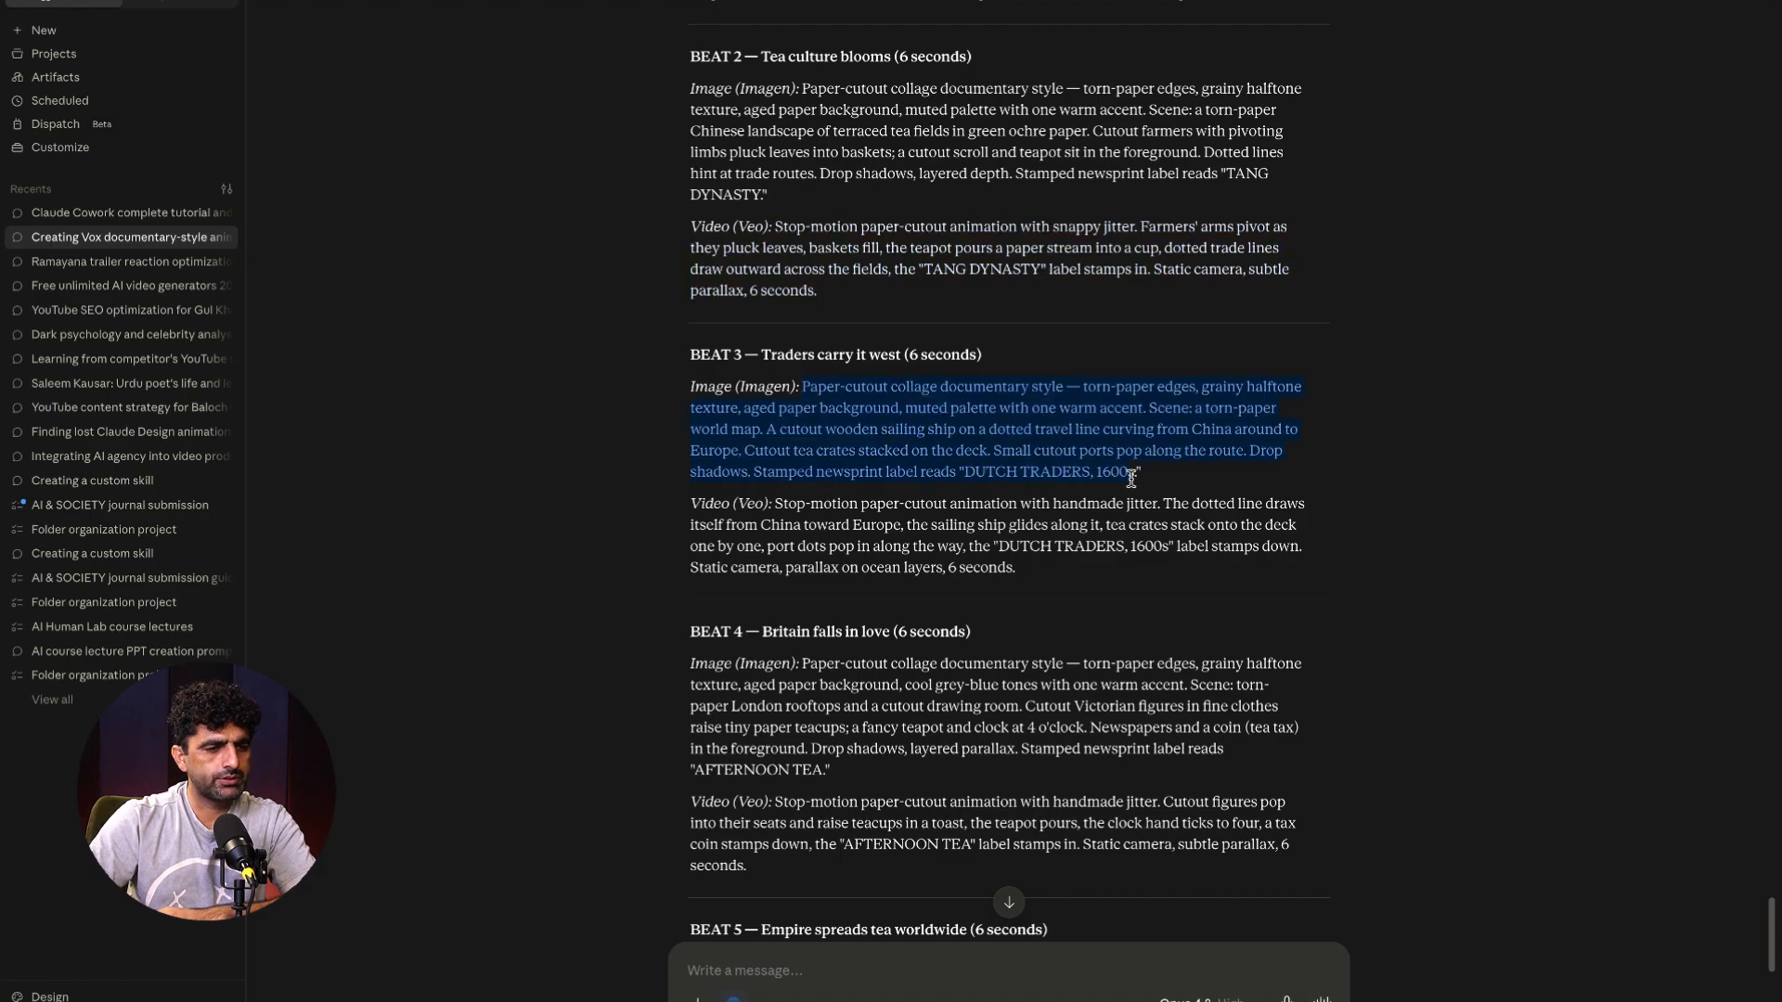
{"action": "right_click", "coordinate": [1027, 440]}
{"action": "left_click", "coordinate": [1092, 492]}
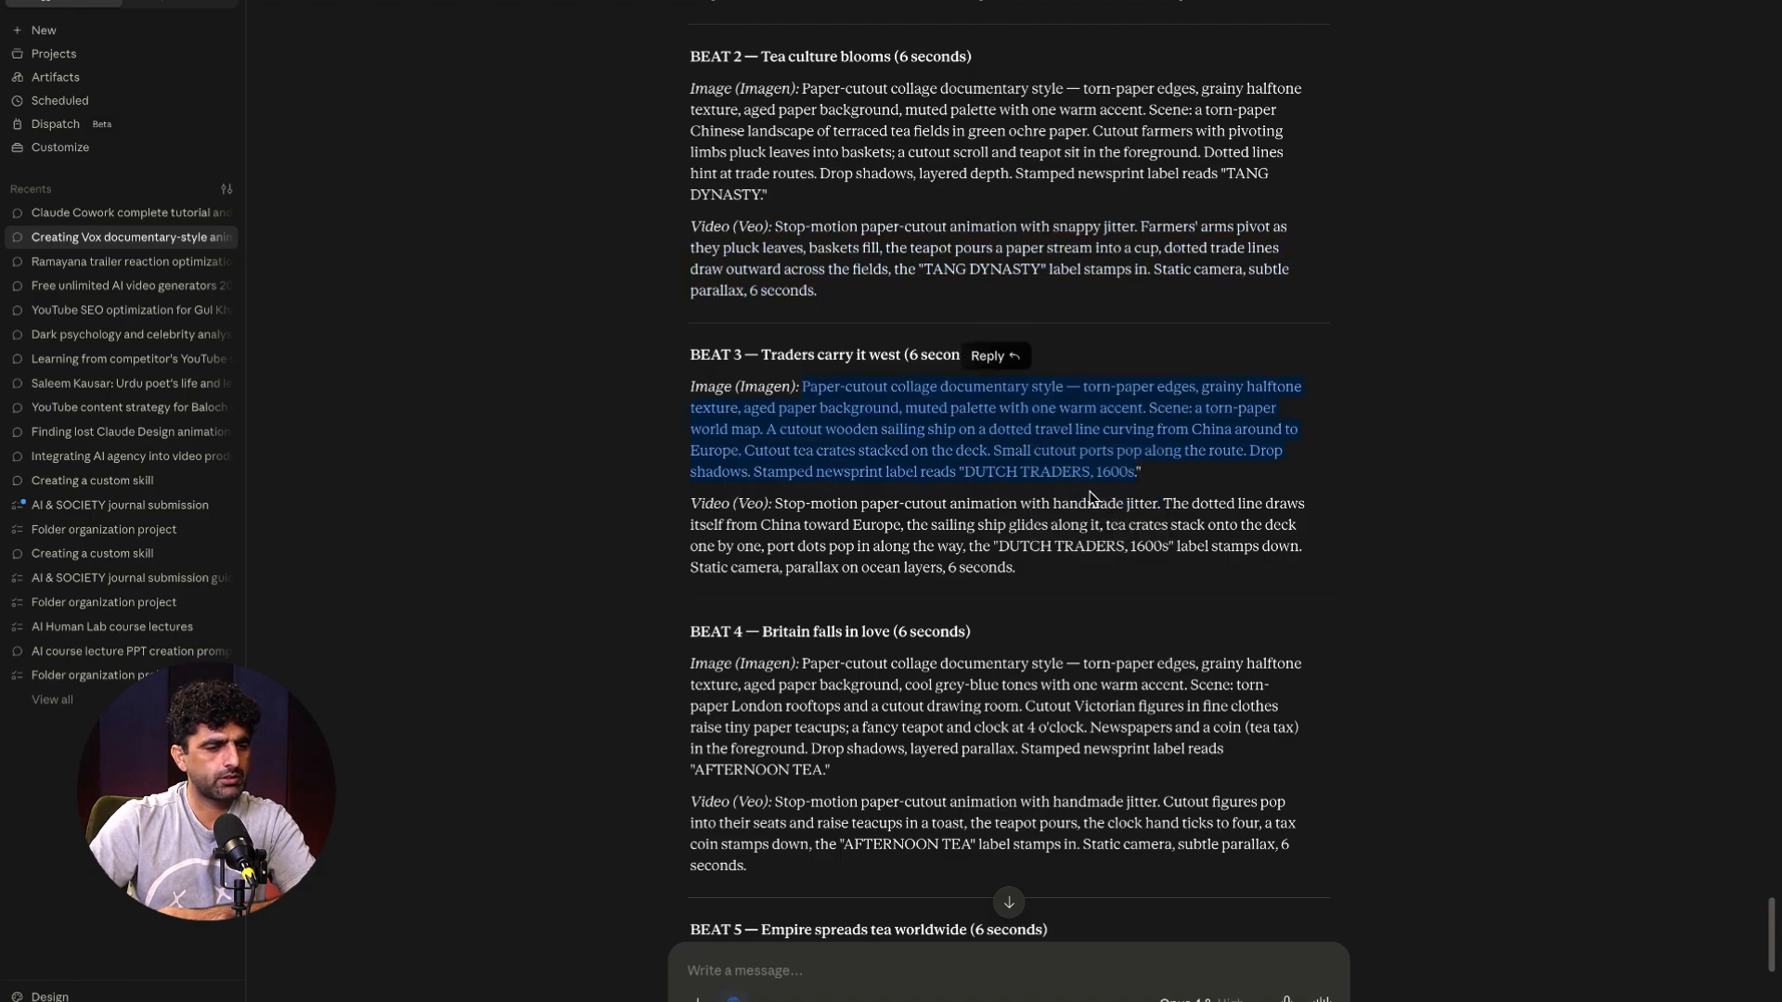
- Return to Google Flow in Chrome and paste the Beat 3 image prompt alongside the attached Tang Dynasty image
{"action": "left_click", "coordinate": [316, 990]}
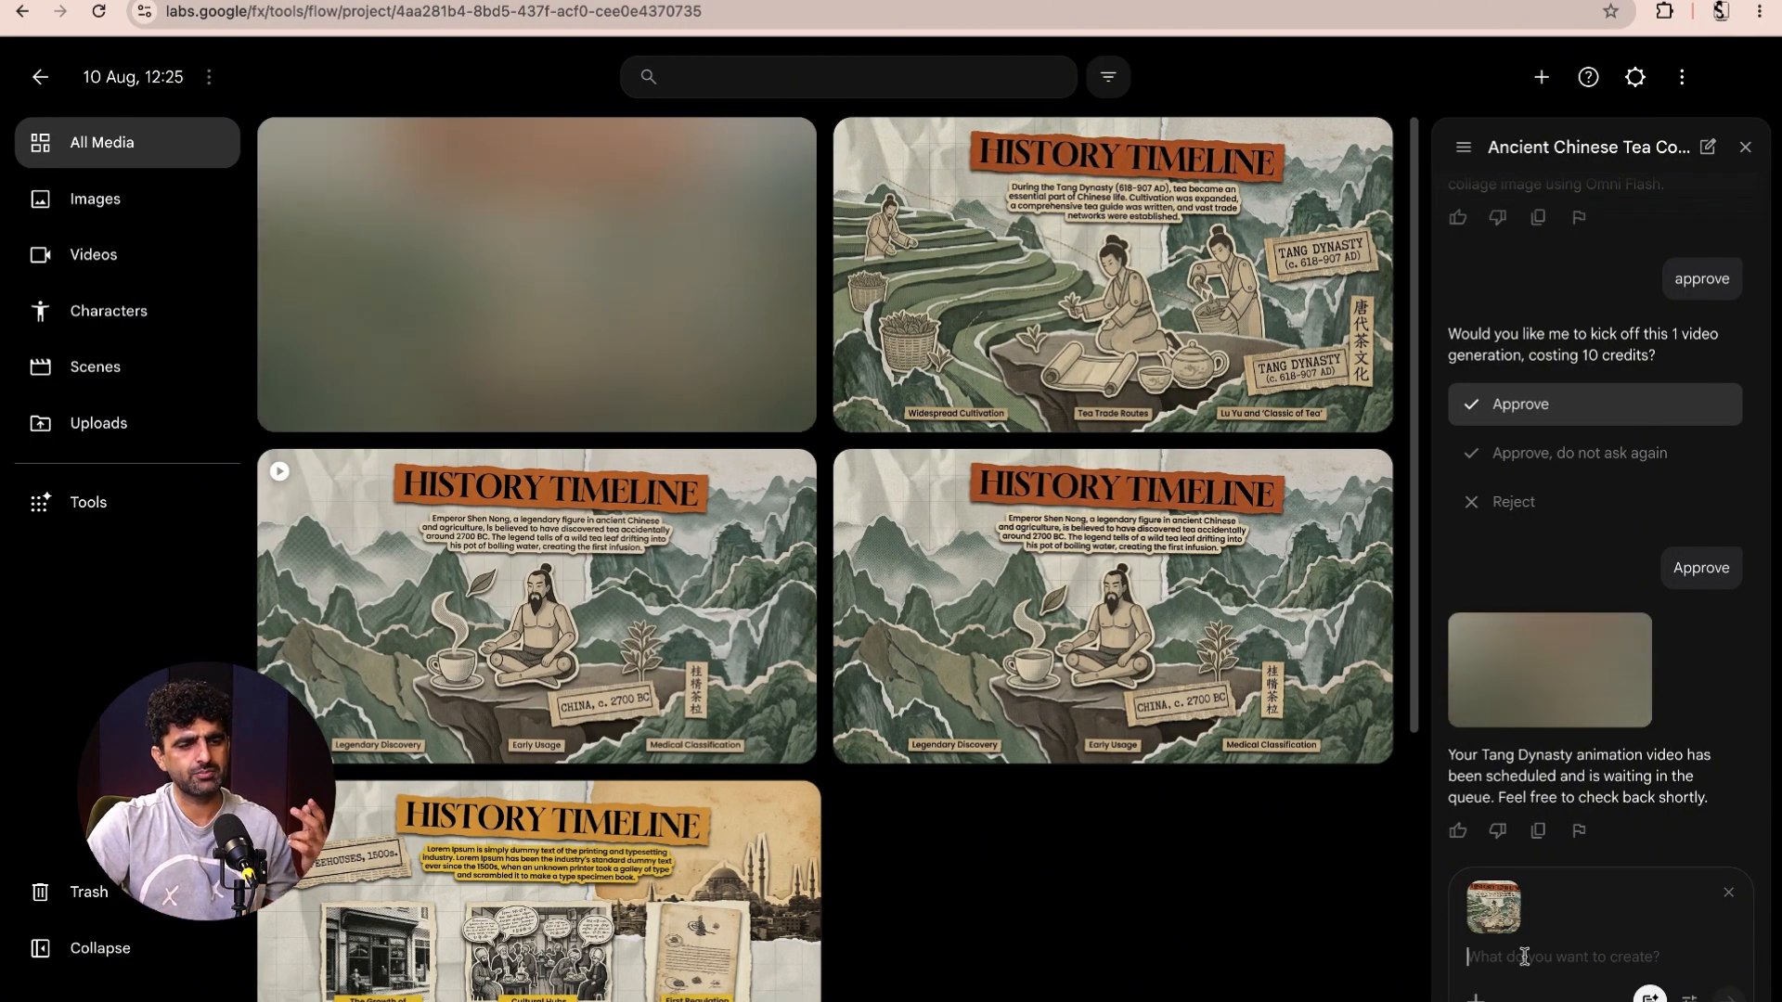
{"action": "left_click", "coordinate": [1524, 956]}
{"action": "key", "text": "super+v"}
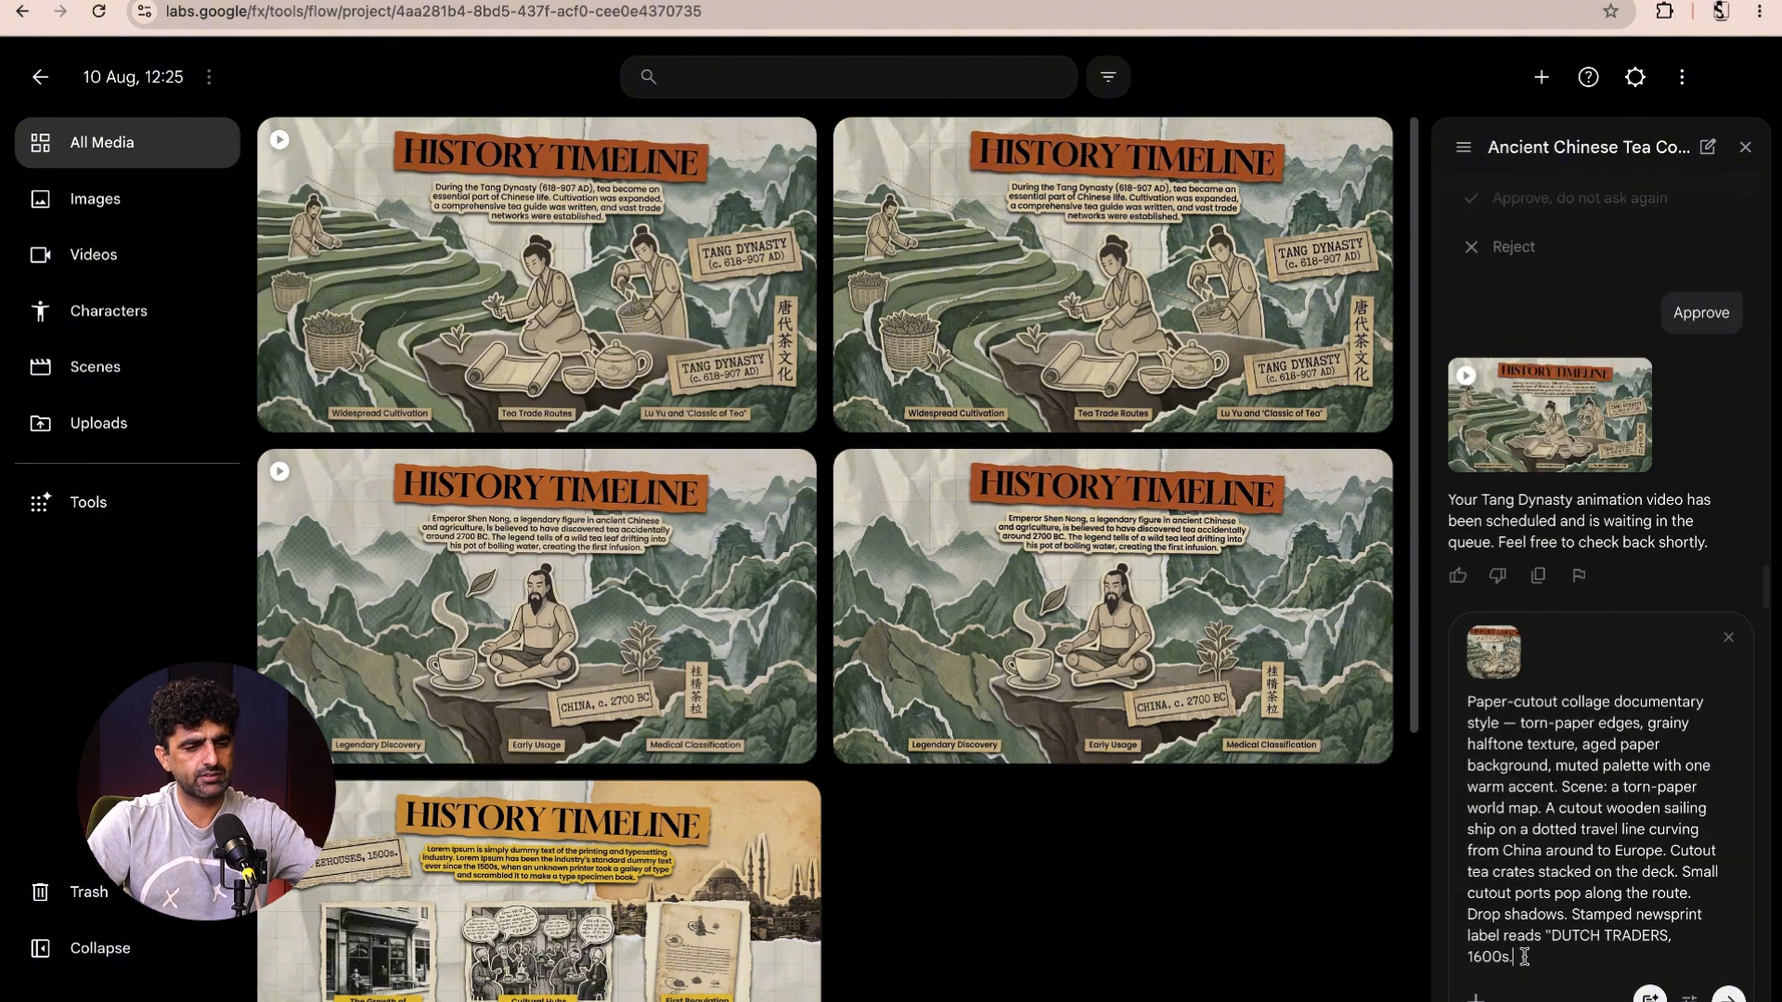
- Open the generated Tang Dynasty stop-motion video, play it through, and return to the project's media
{"action": "left_click", "coordinate": [520, 293]}
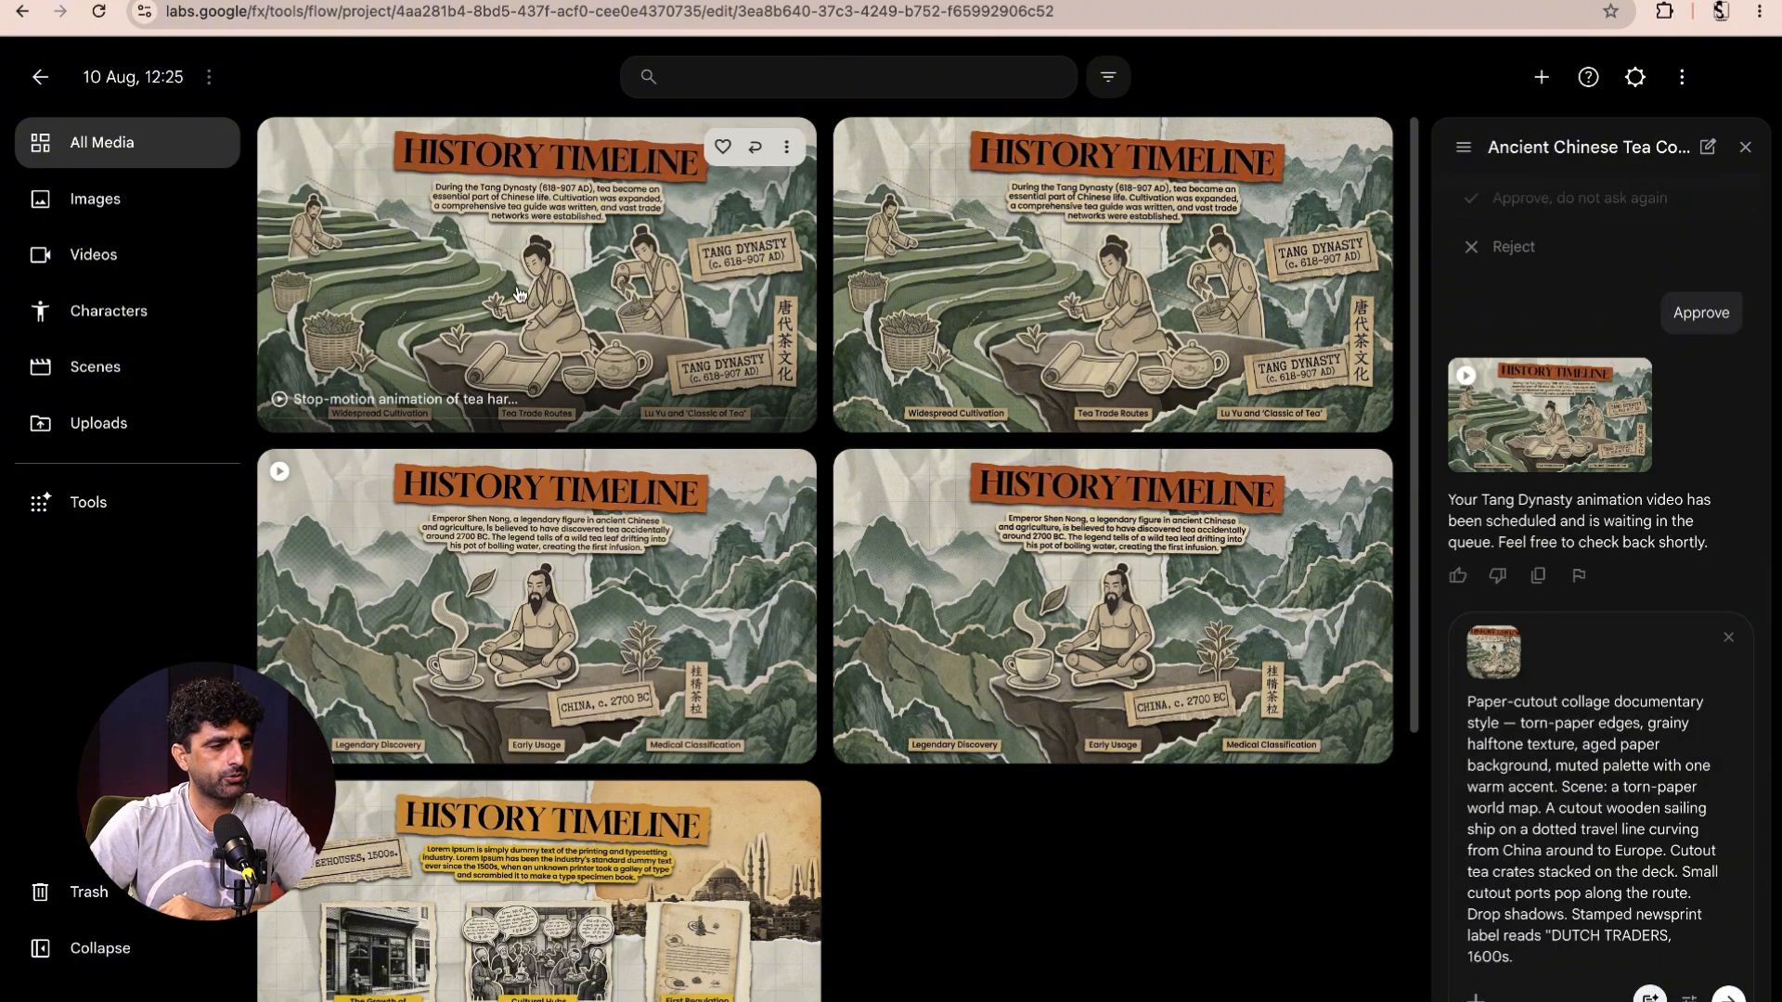
{"action": "left_click", "coordinate": [752, 706]}
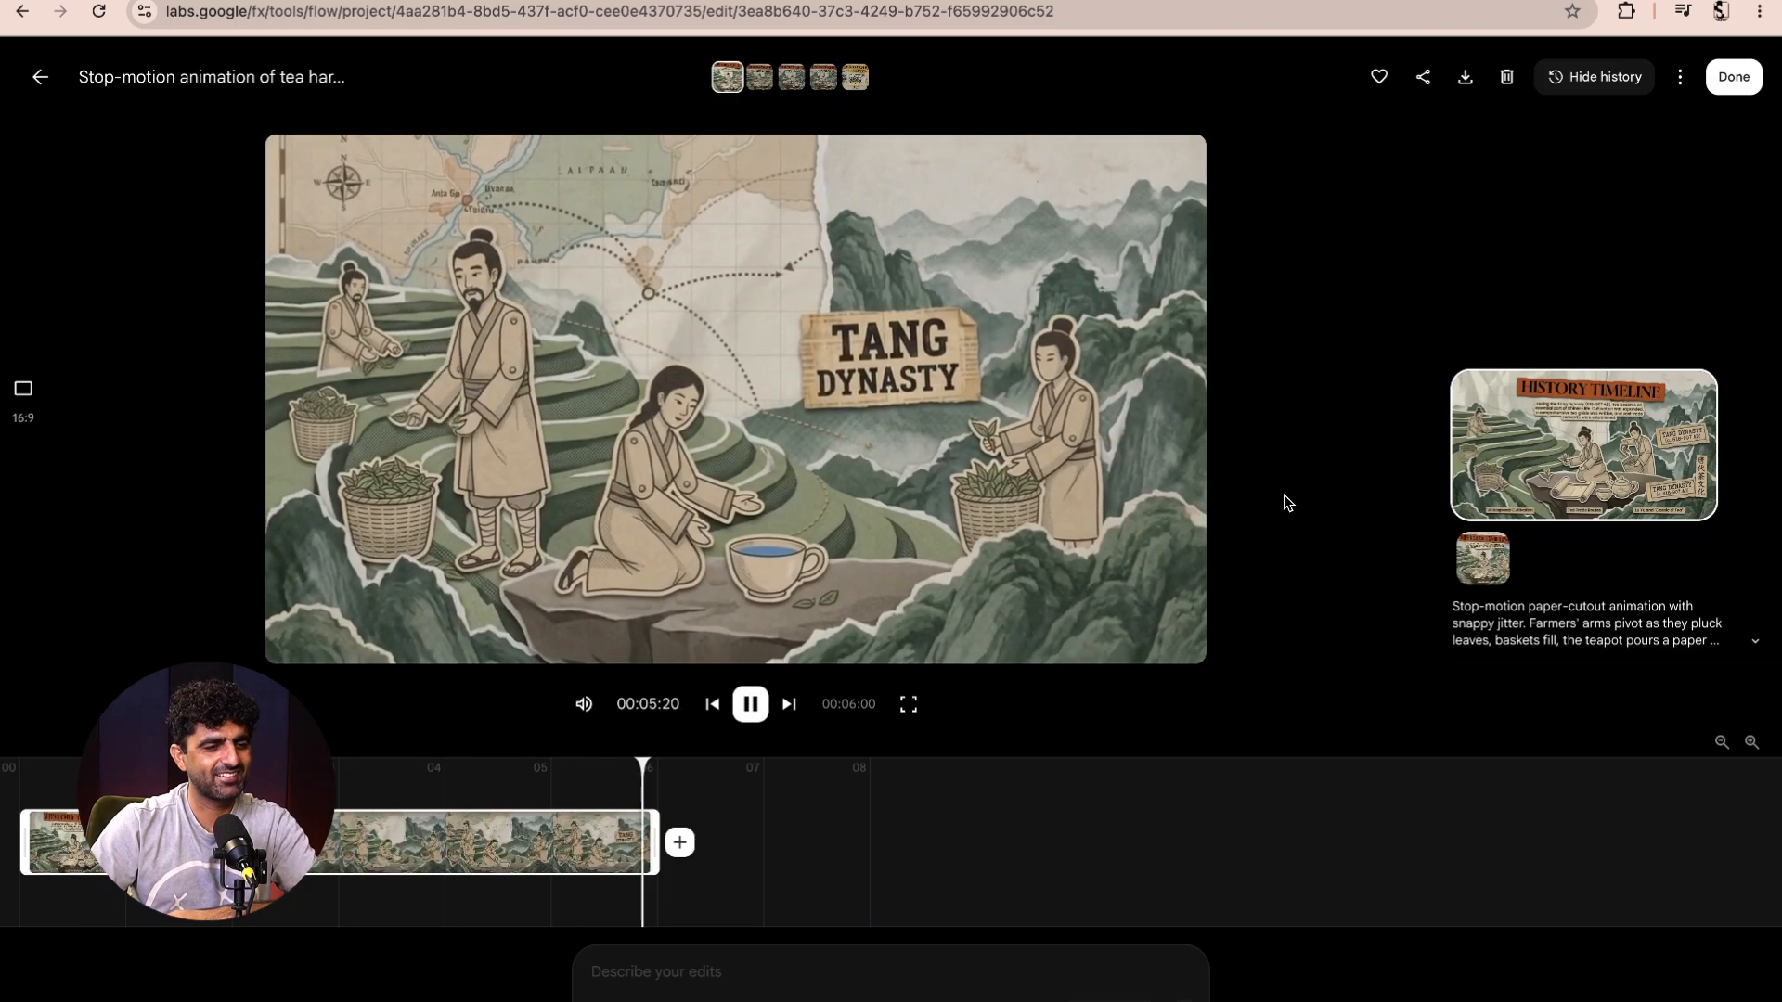
{"action": "left_click", "coordinate": [41, 80]}
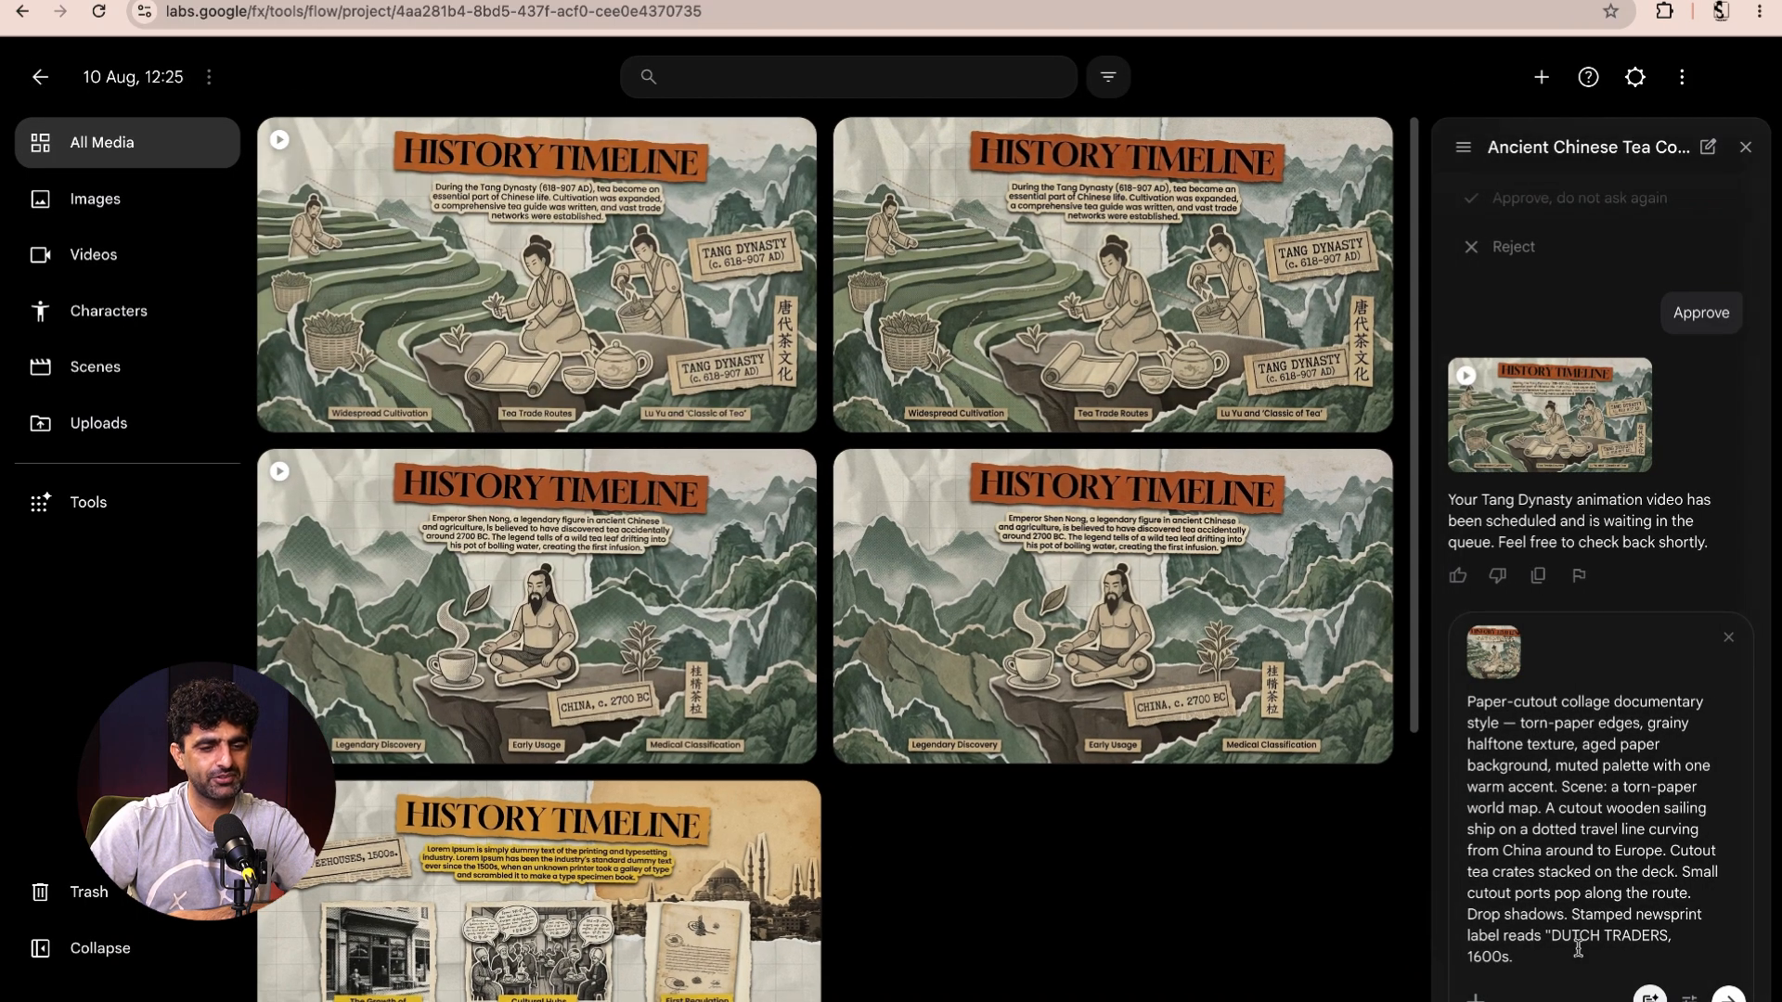
- Submit the Beat 3 prompt with only the Tang Dynasty image attached to generate the Dutch traders image
{"action": "left_click", "coordinate": [1475, 997]}
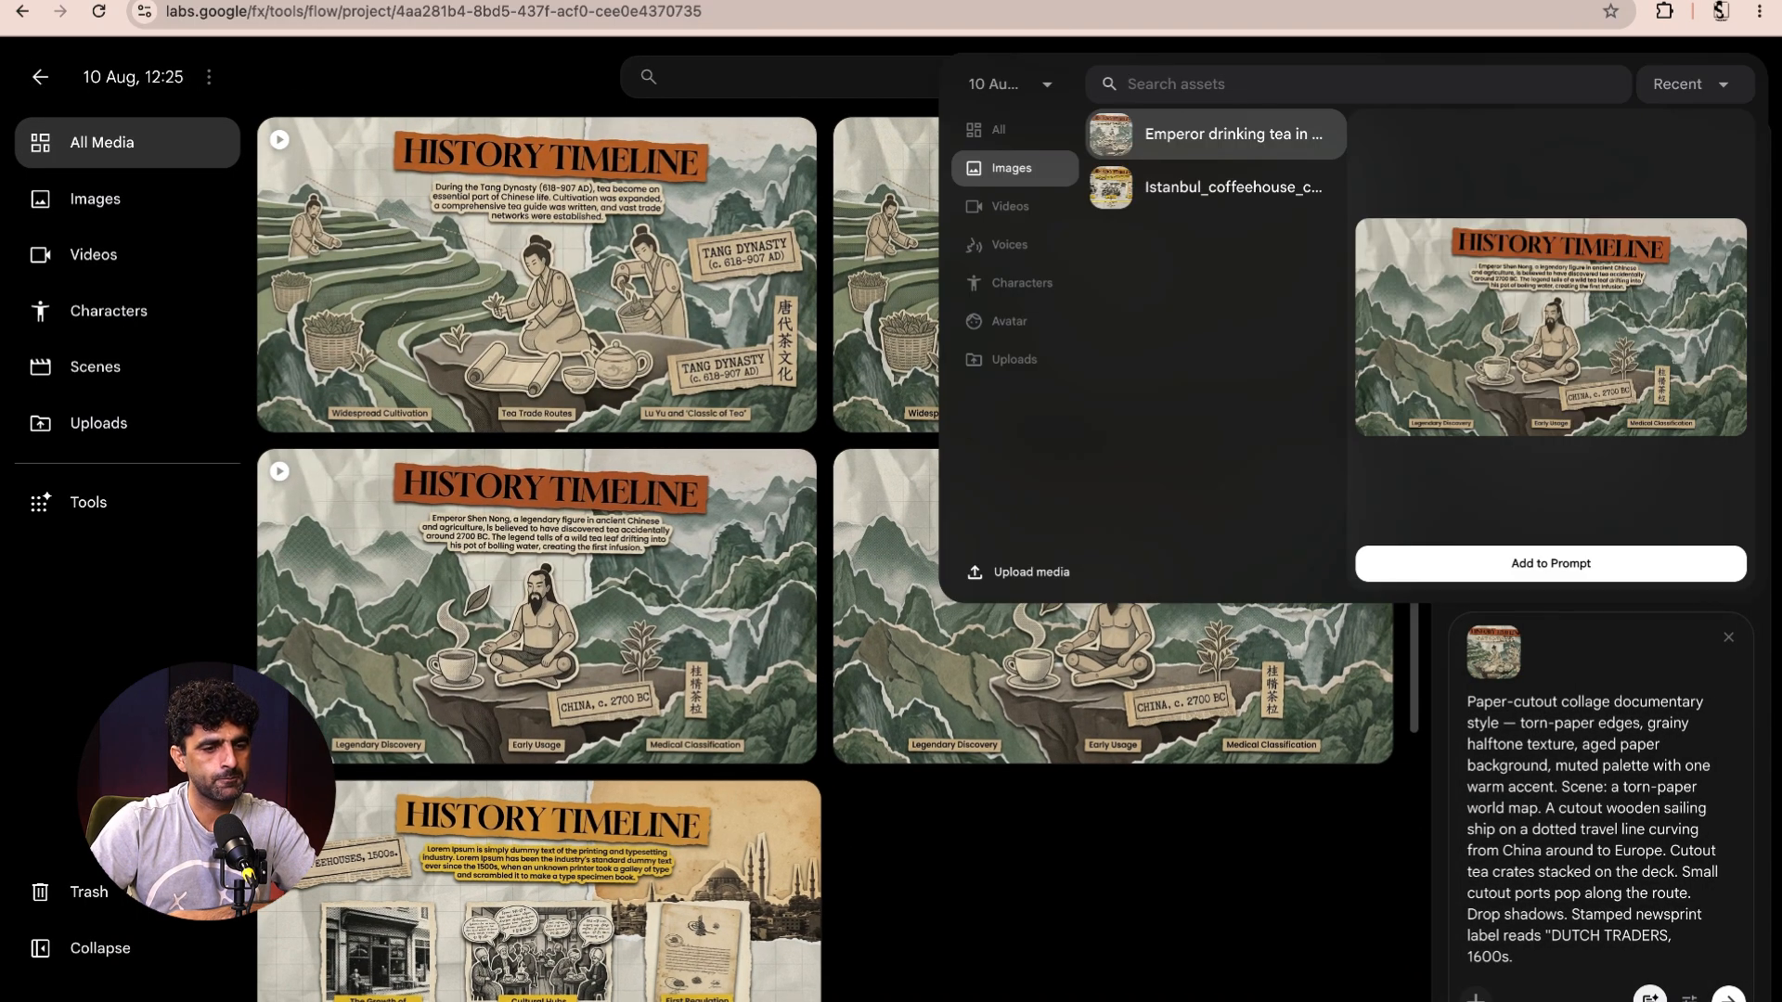
{"action": "left_click", "coordinate": [1475, 997]}
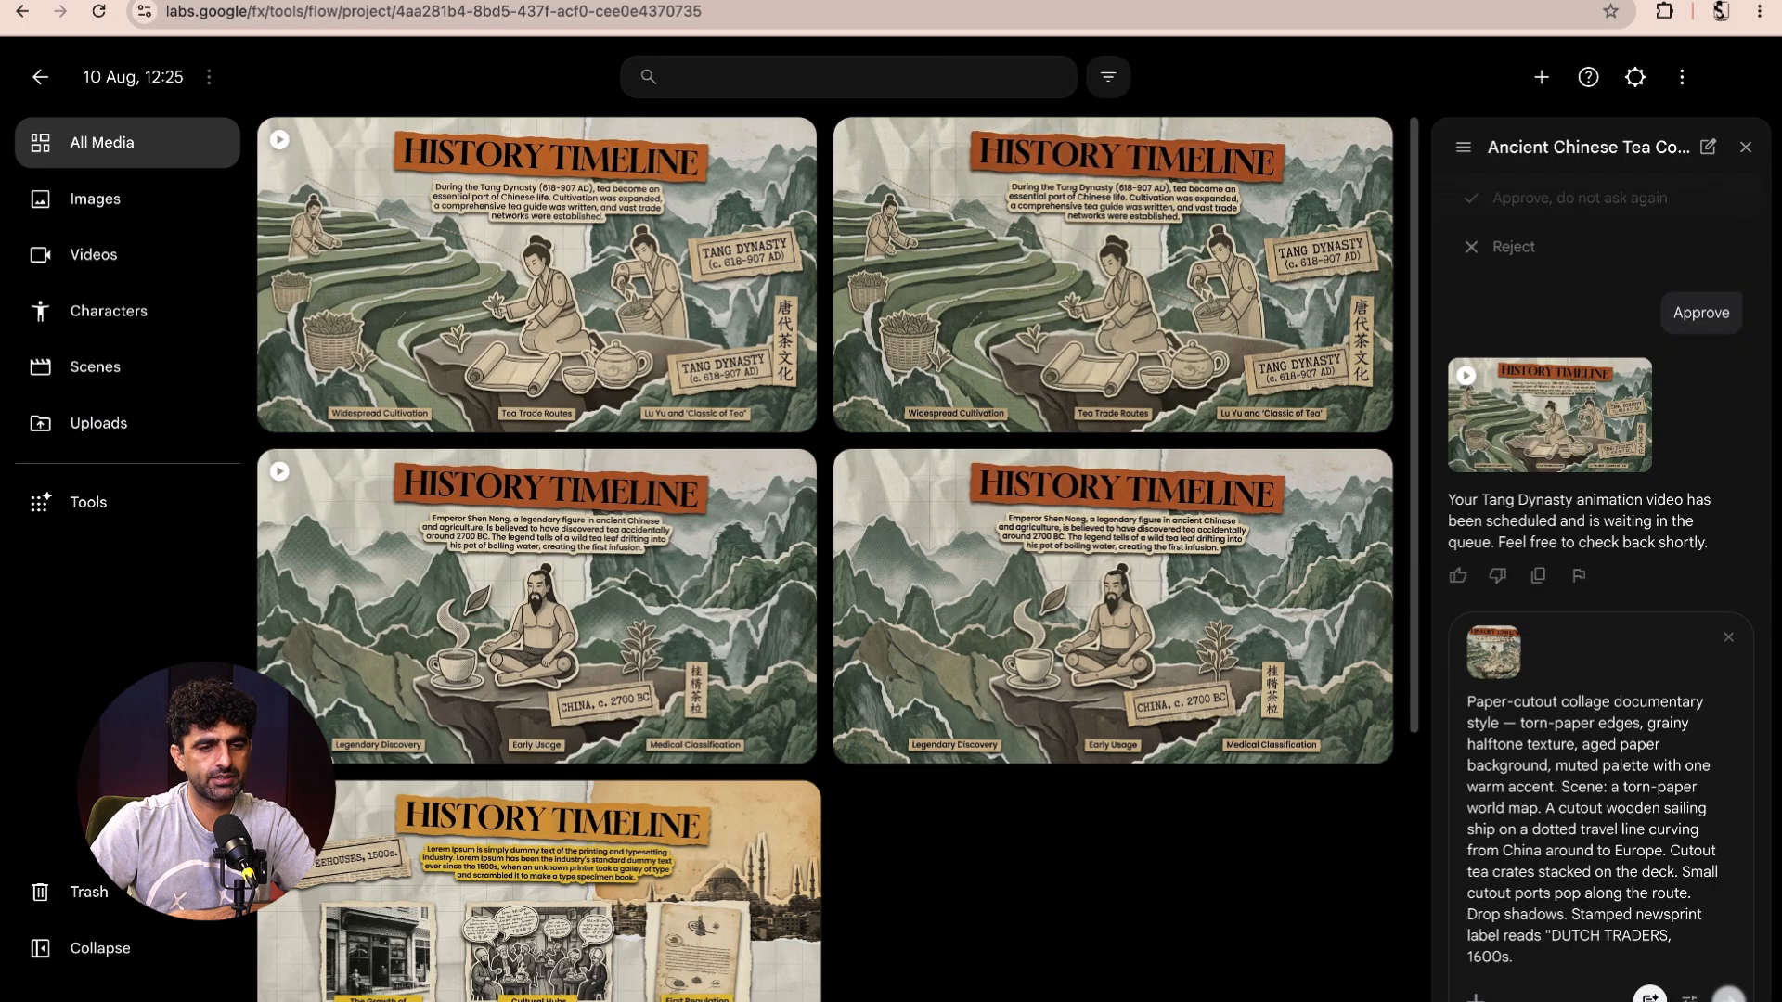
{"action": "key", "text": "Return"}
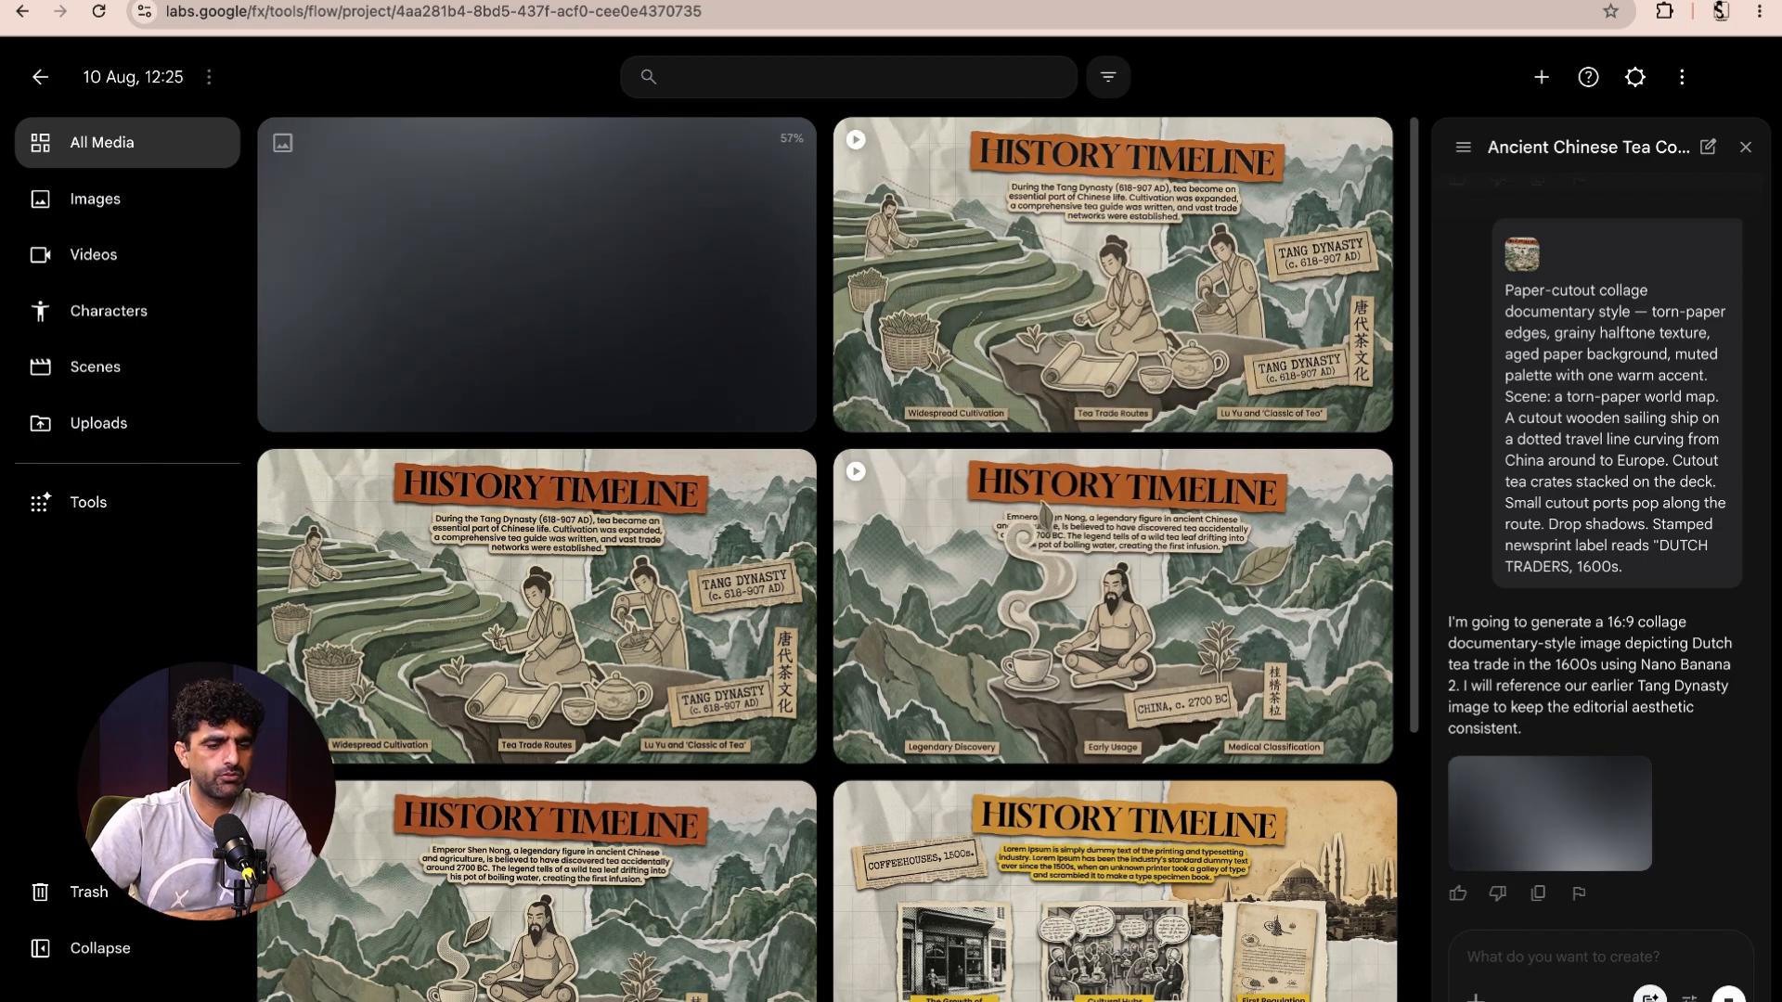
- Switch to Claude to review the Beat 3 prompts, clear the text selection, and return to Google Flow in Chrome
{"action": "left_click", "coordinate": [1501, 982]}
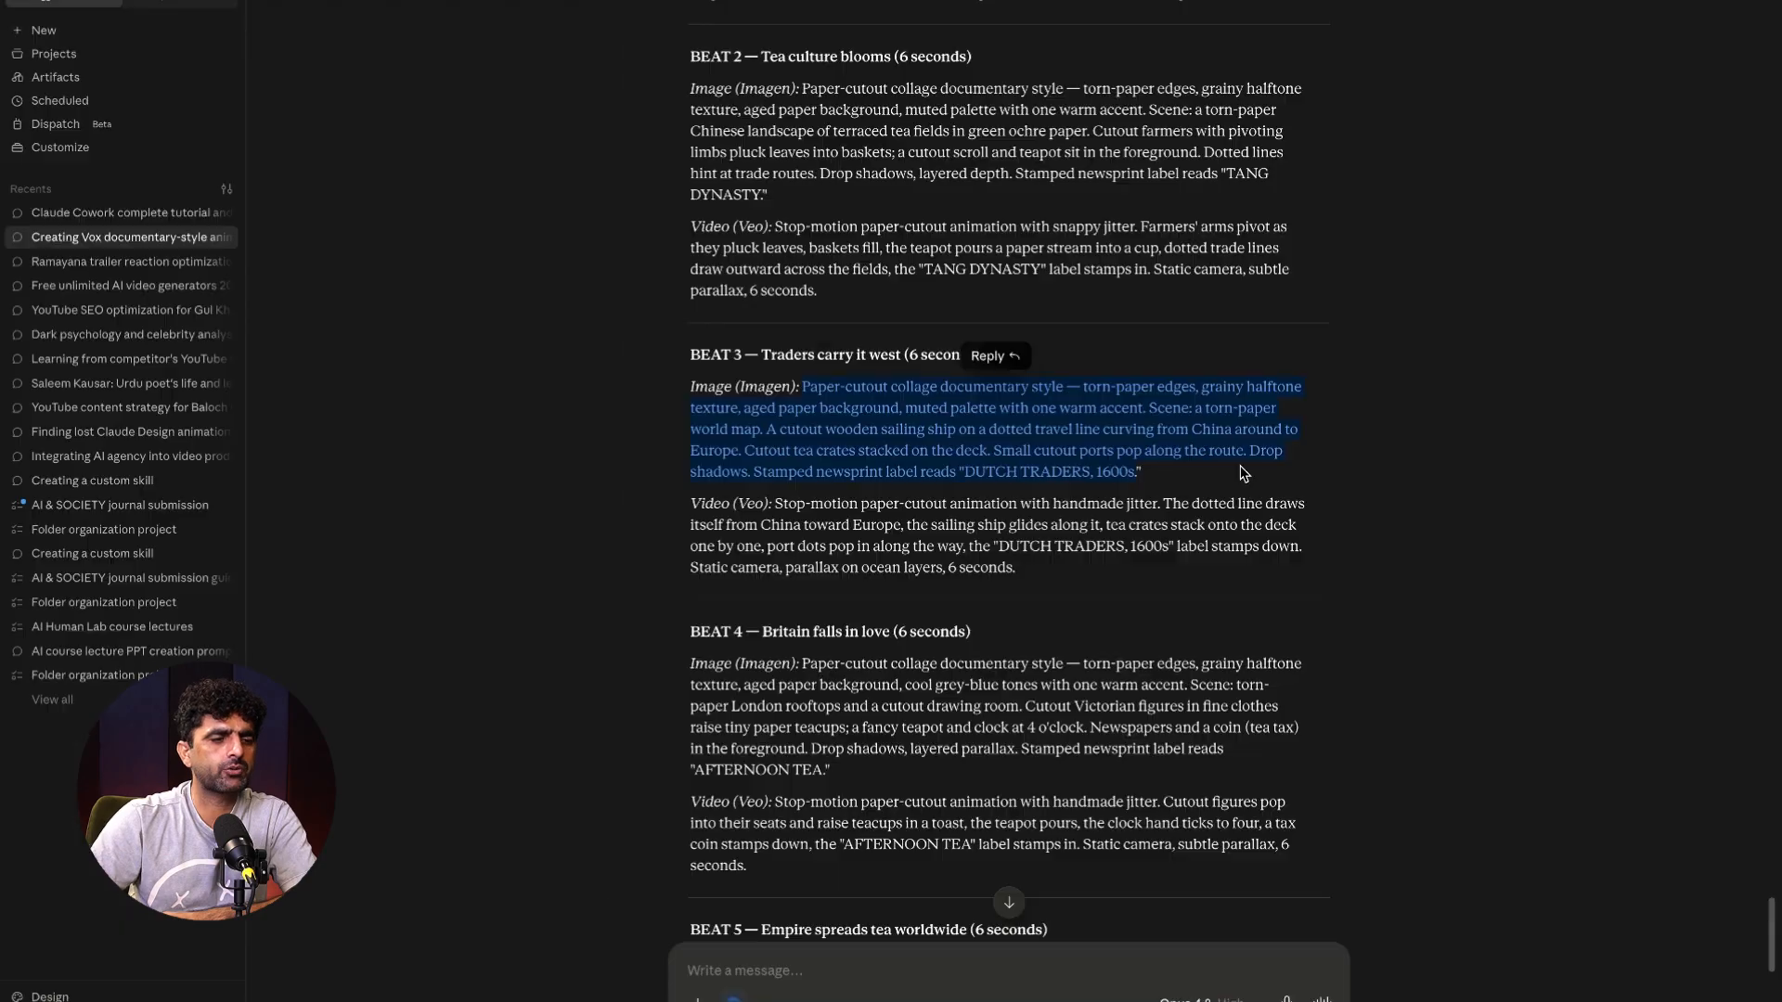
{"action": "left_click", "coordinate": [947, 442]}
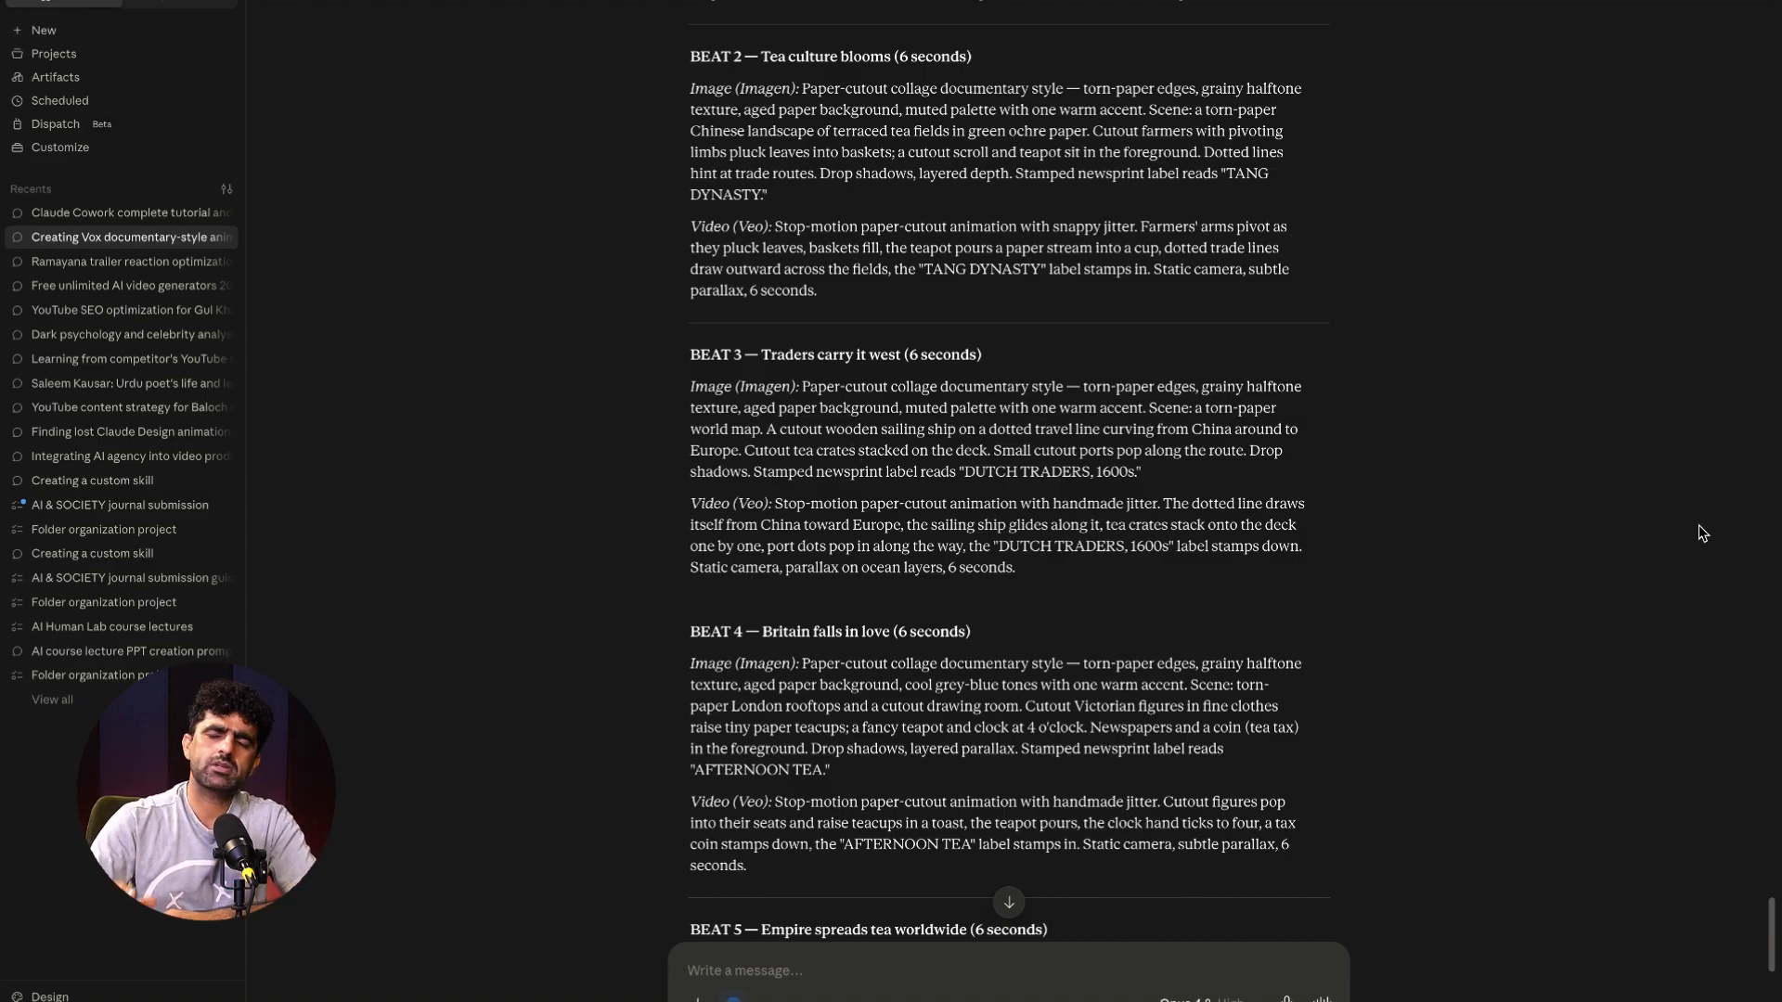
{"action": "mouse_move", "coordinate": [1435, 999]}
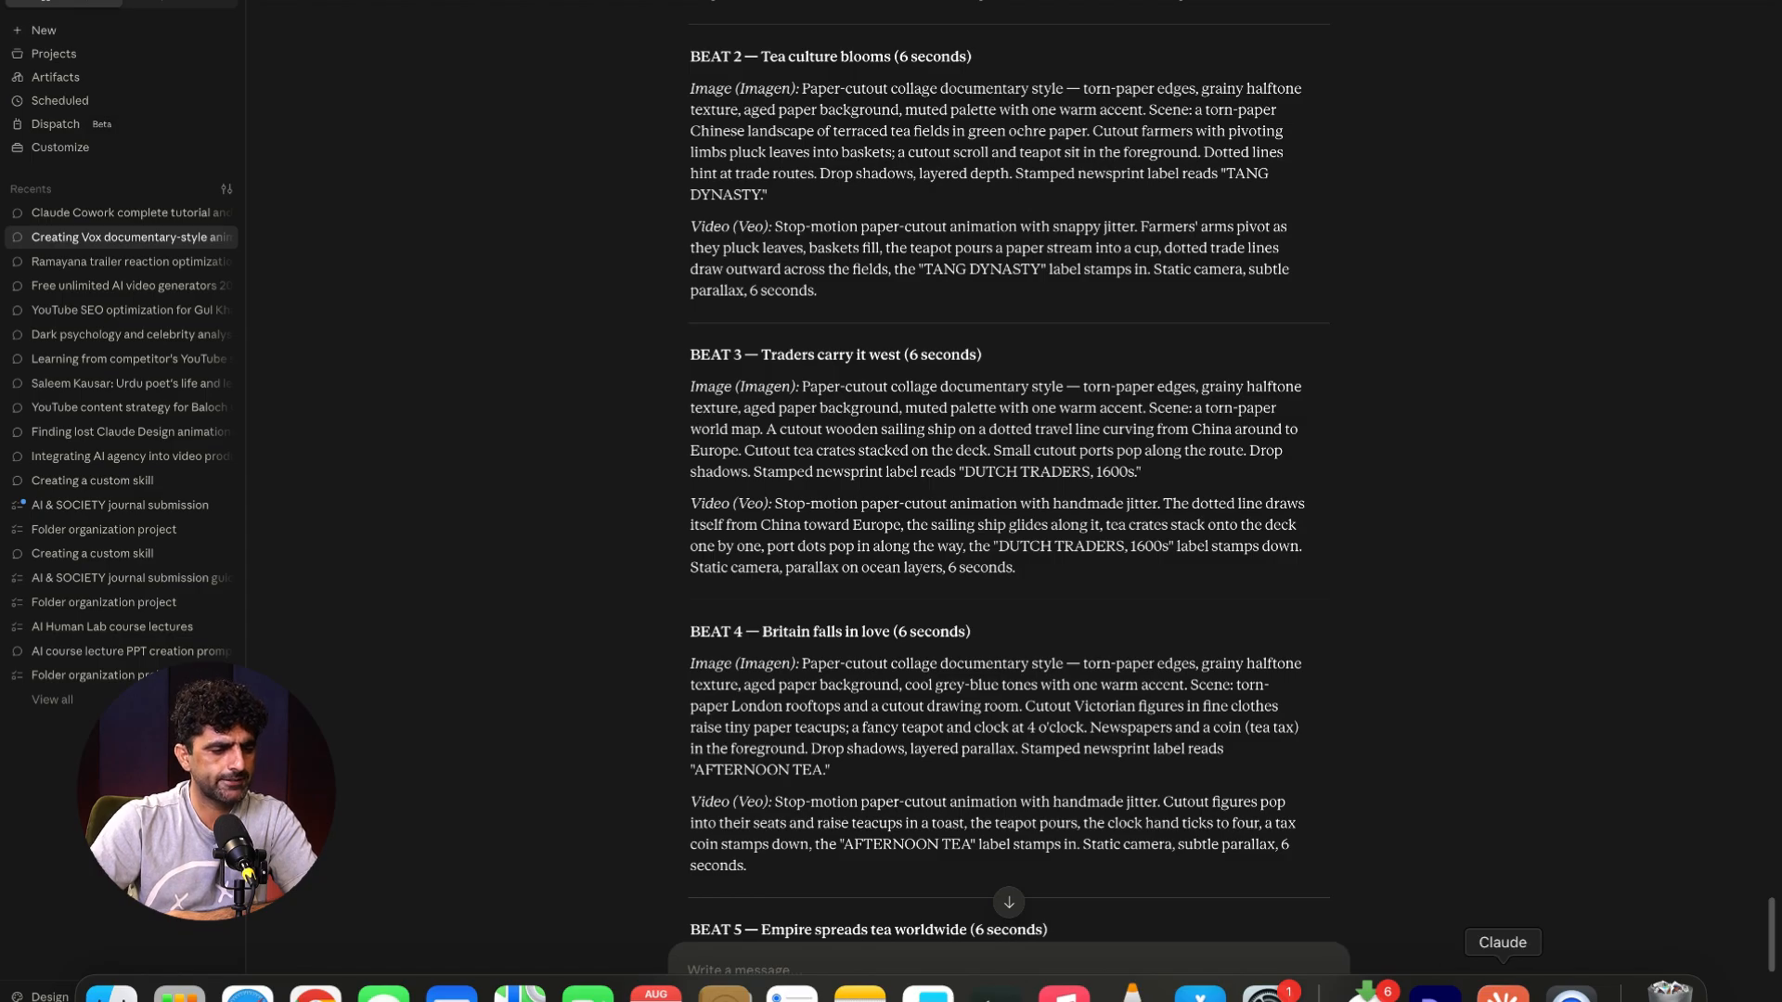
{"action": "left_click", "coordinate": [316, 991]}
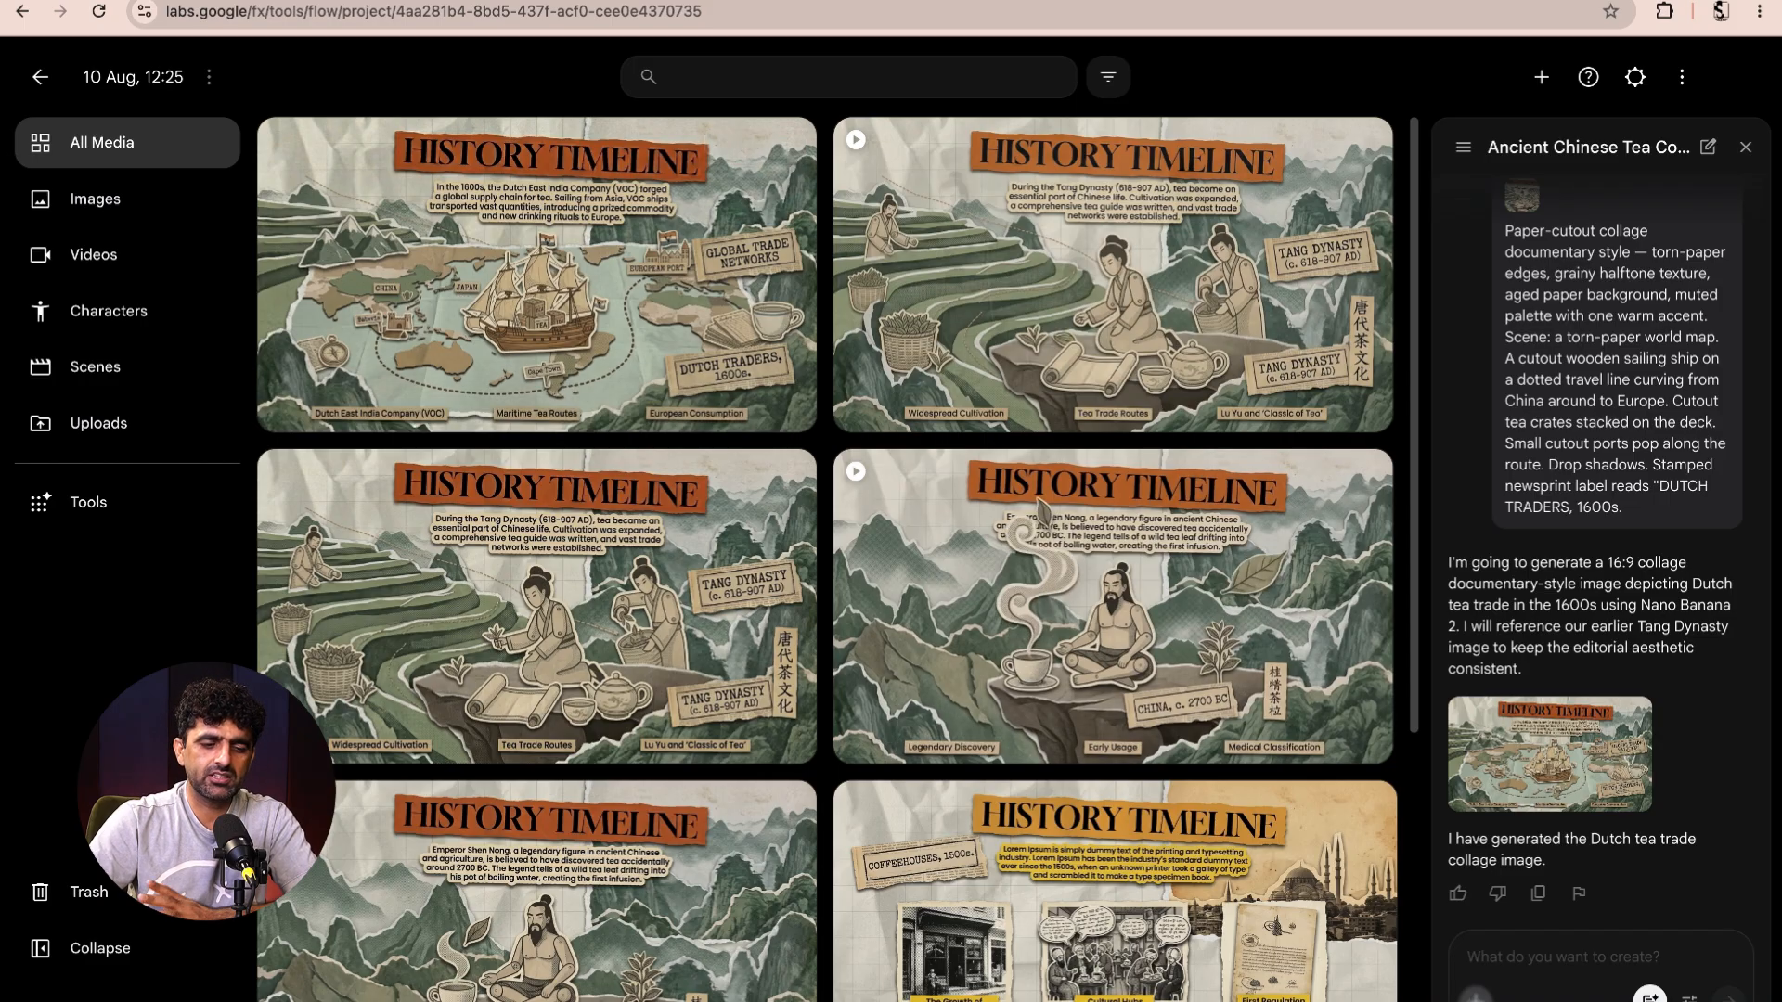
- Try to attach the Tang Dynasty stop-motion video from the project's assets to the agent prompt
{"action": "left_click", "coordinate": [1476, 995]}
{"action": "left_click", "coordinate": [1010, 459]}
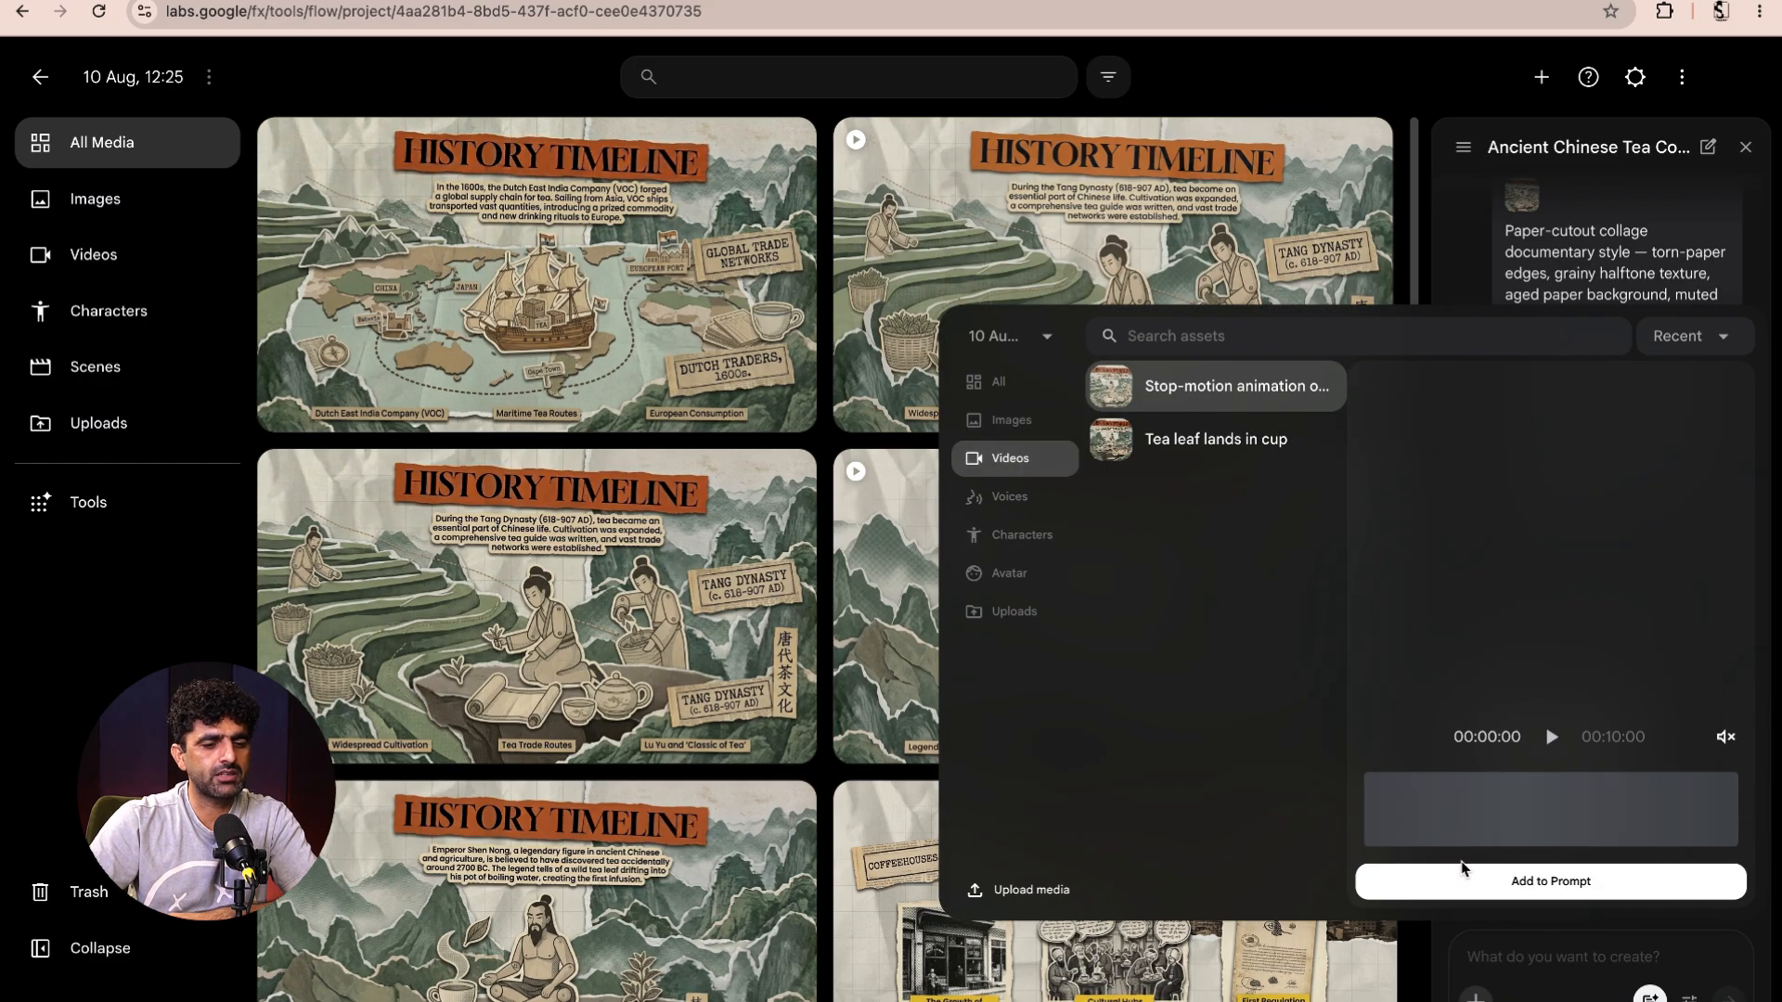
{"action": "left_click", "coordinate": [1513, 893]}
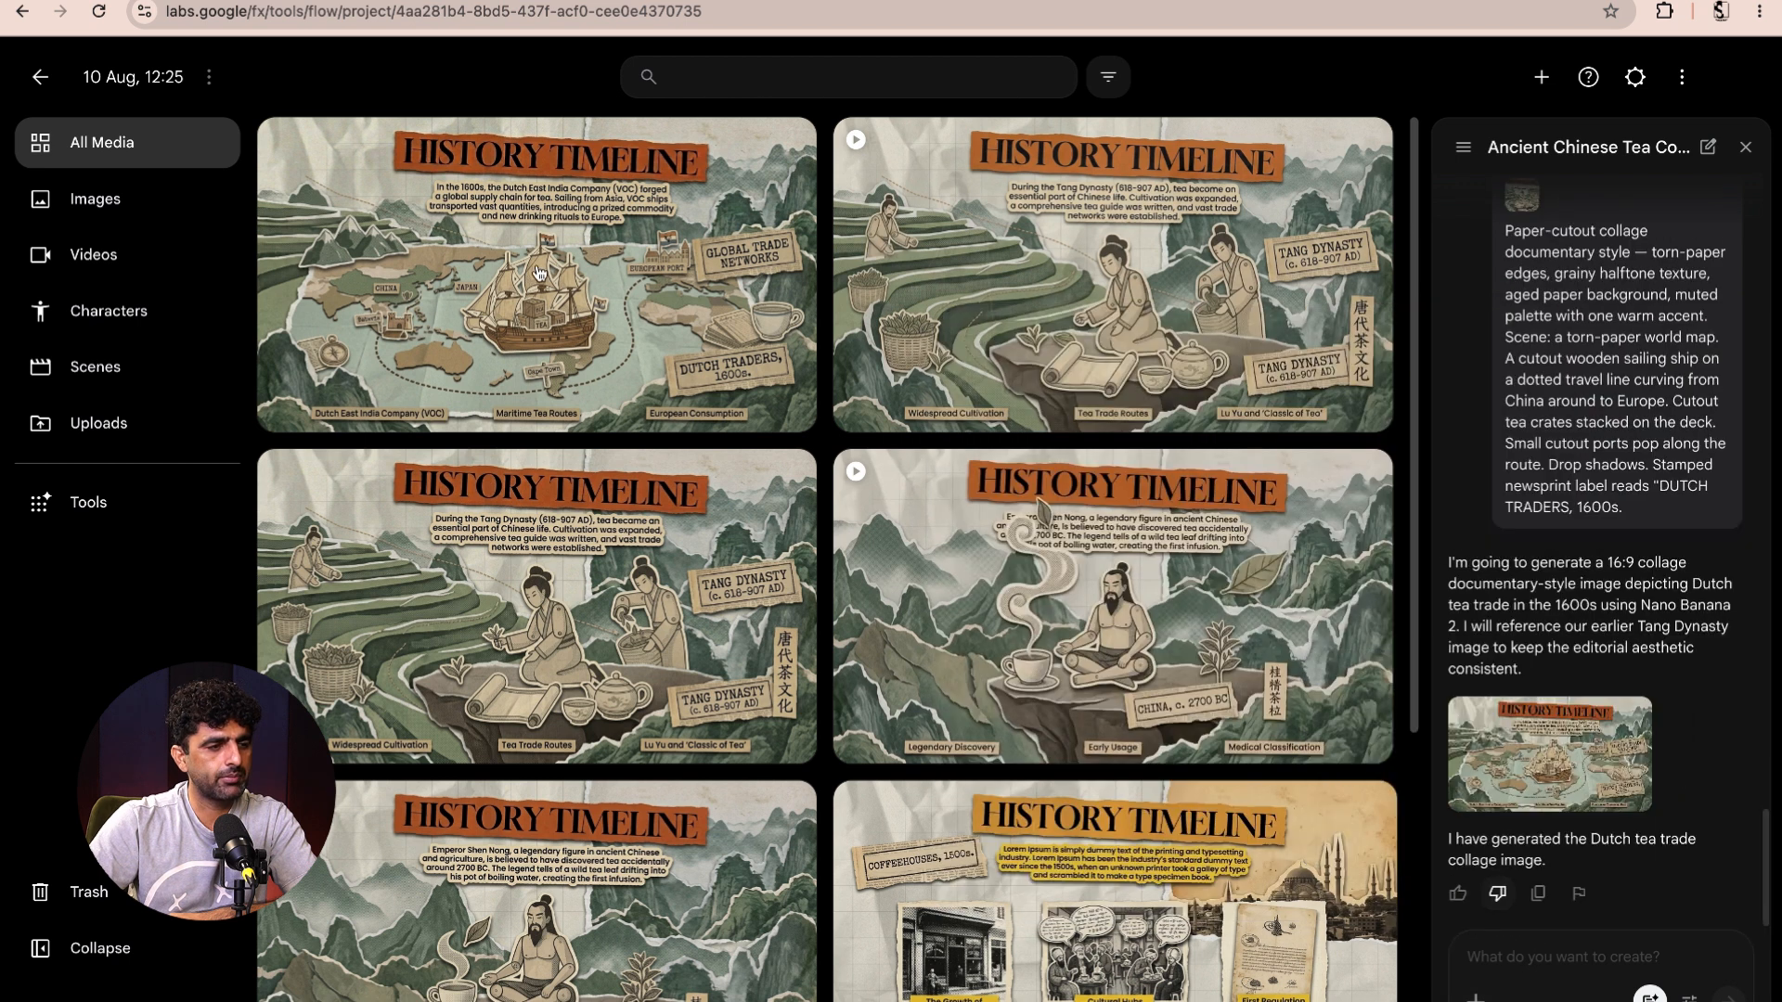
- Attach the generated Dutch traders image to the agent prompt and copy the Beat 3 video prompt from Claude
{"action": "left_click_drag", "start_coordinate": [540, 272], "coordinate": [1587, 989]}
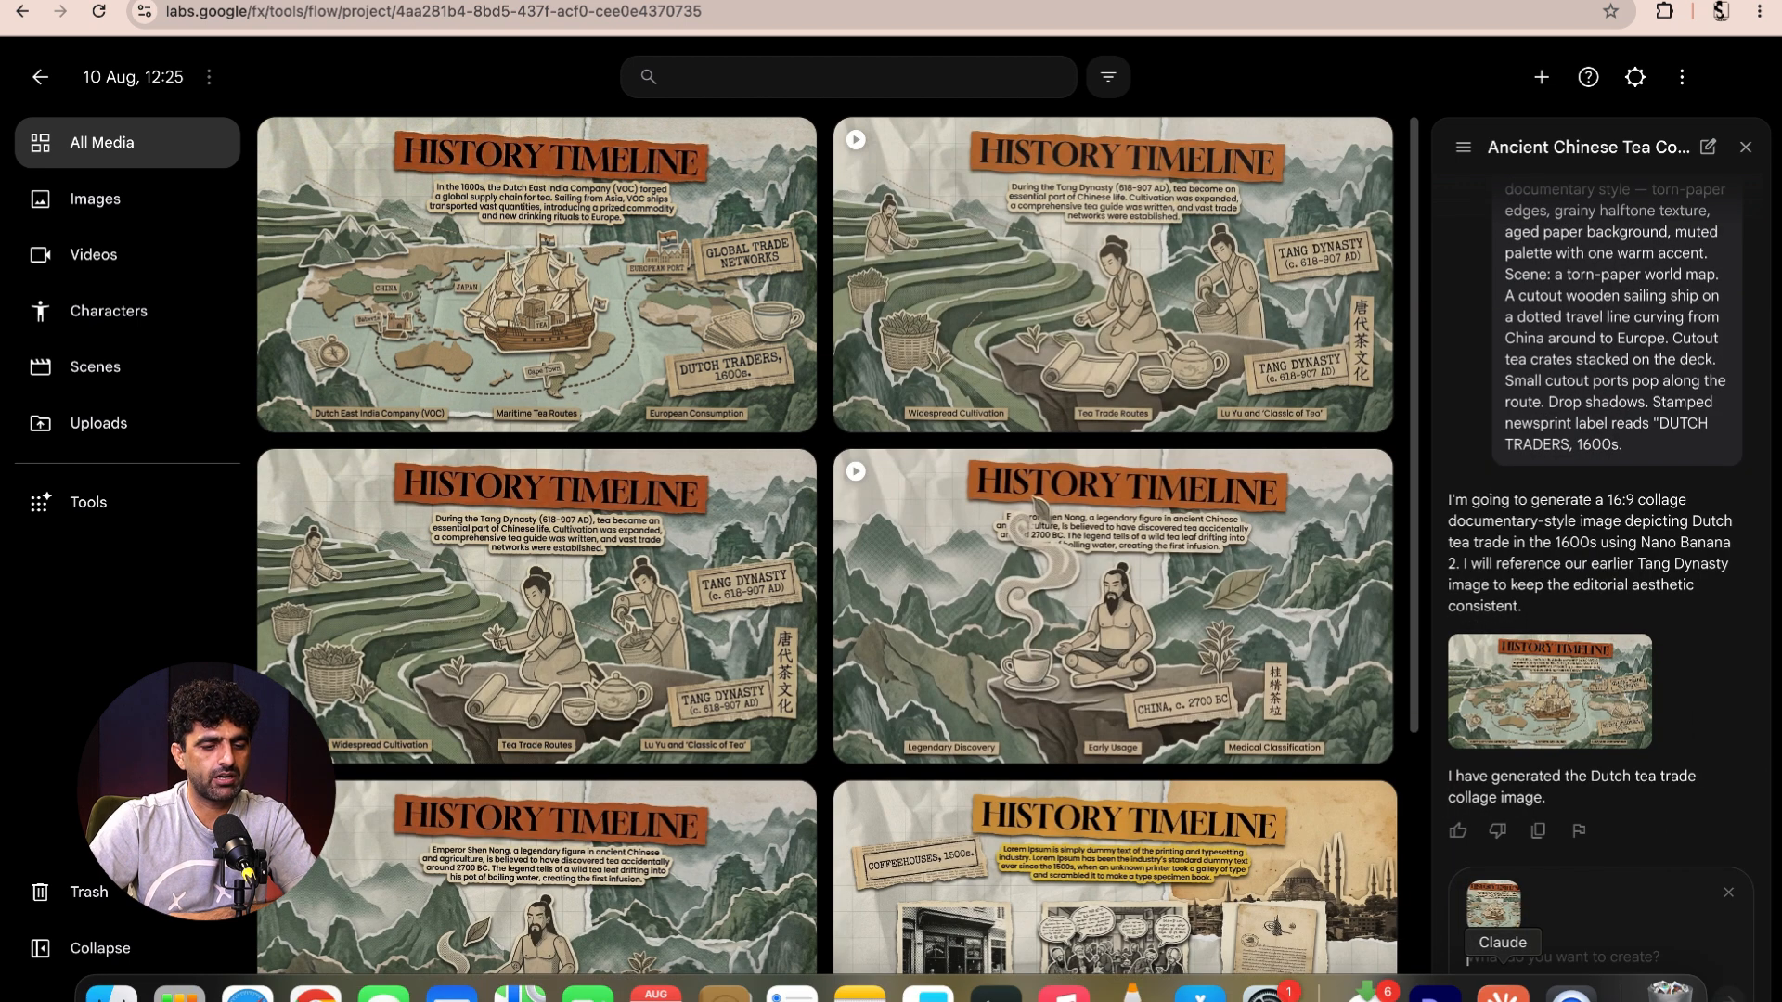
{"action": "left_click", "coordinate": [1500, 991]}
{"action": "scroll", "coordinate": [1167, 595], "scroll_direction": "down", "scroll_amount": 2}
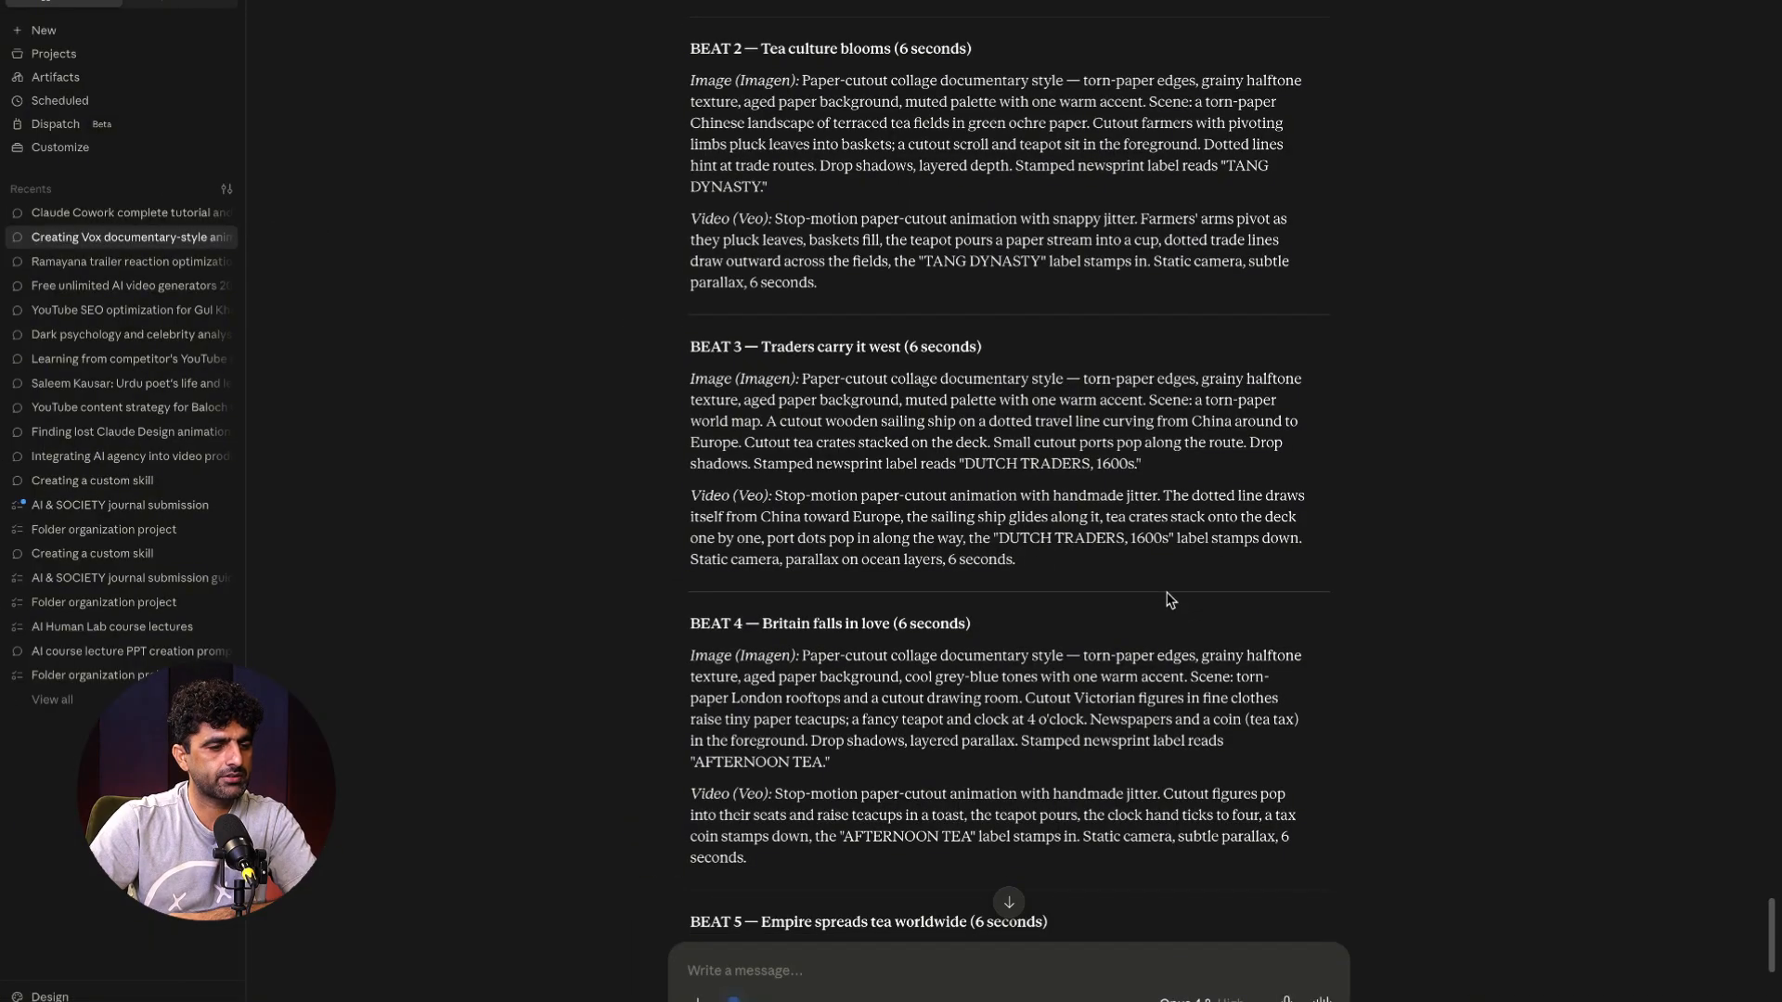
{"action": "left_click_drag", "start_coordinate": [777, 411], "coordinate": [1022, 484]}
{"action": "right_click", "coordinate": [943, 447]}
{"action": "left_click", "coordinate": [989, 496]}
- Submit the copied Beat 3 video prompt in Google Flow with the attached image and approve the 10-credit video generation
{"action": "mouse_move", "coordinate": [517, 995]}
{"action": "left_click", "coordinate": [315, 995]}
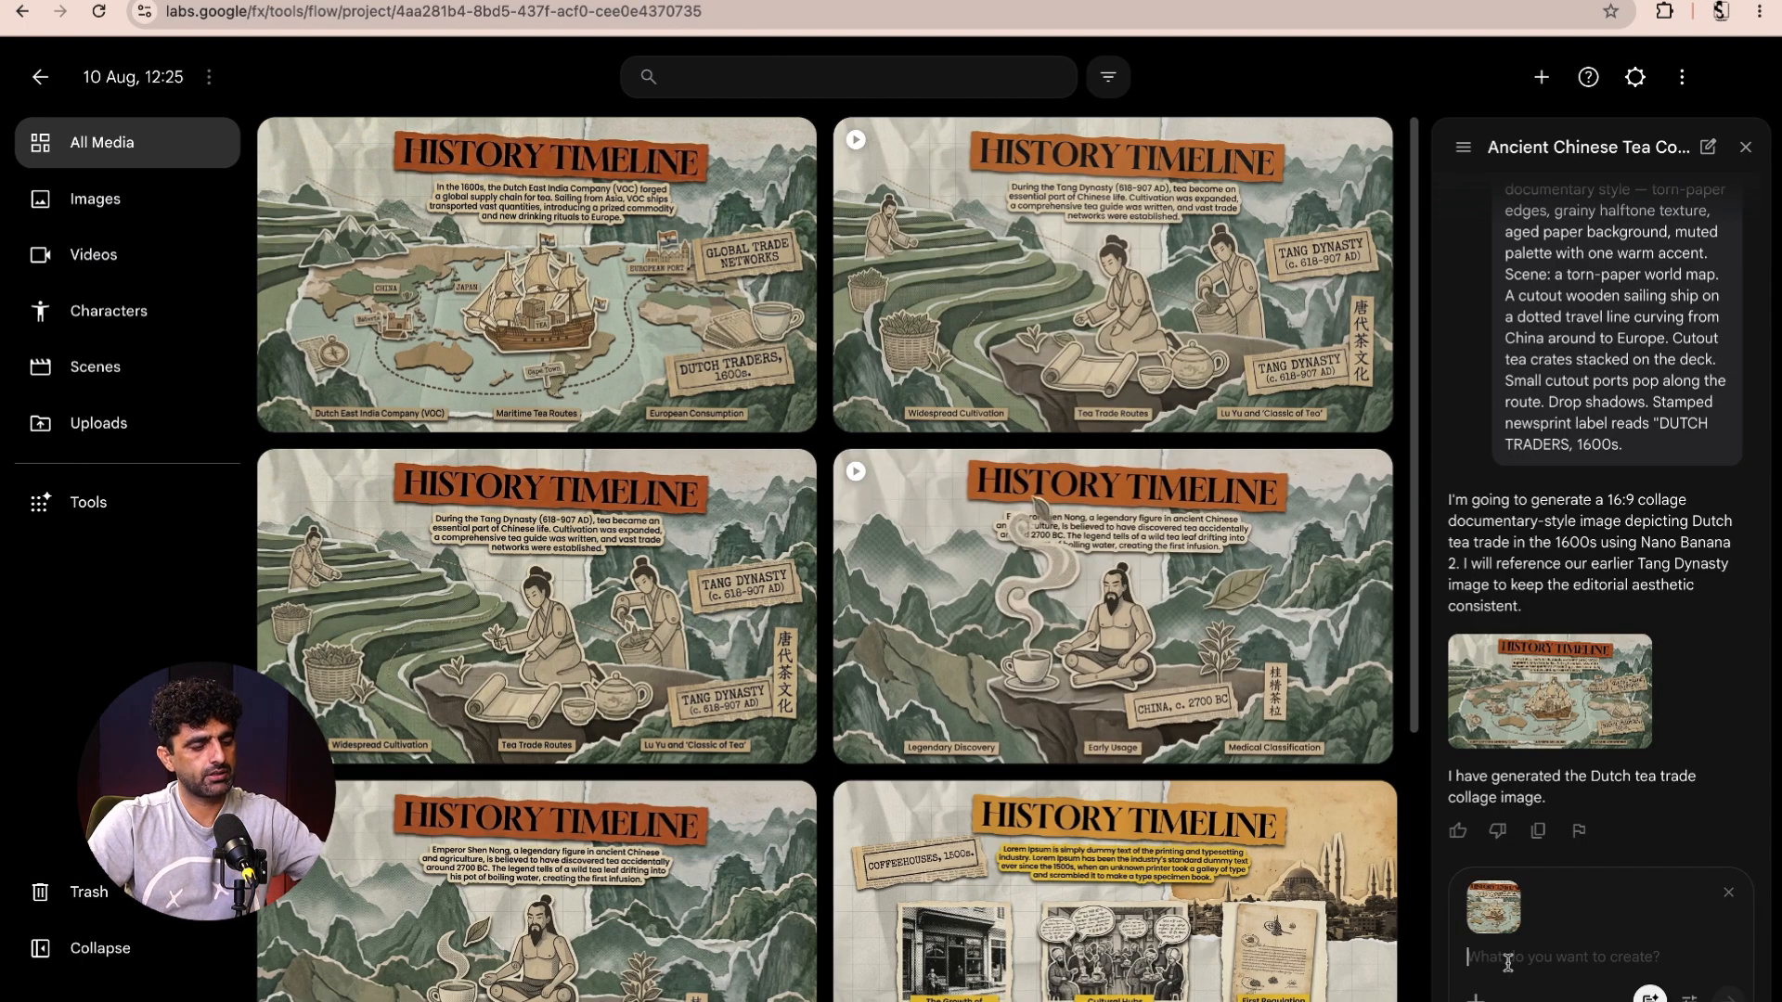
{"action": "left_click", "coordinate": [1507, 957]}
{"action": "key", "text": "super+v"}
{"action": "key", "text": "Return"}
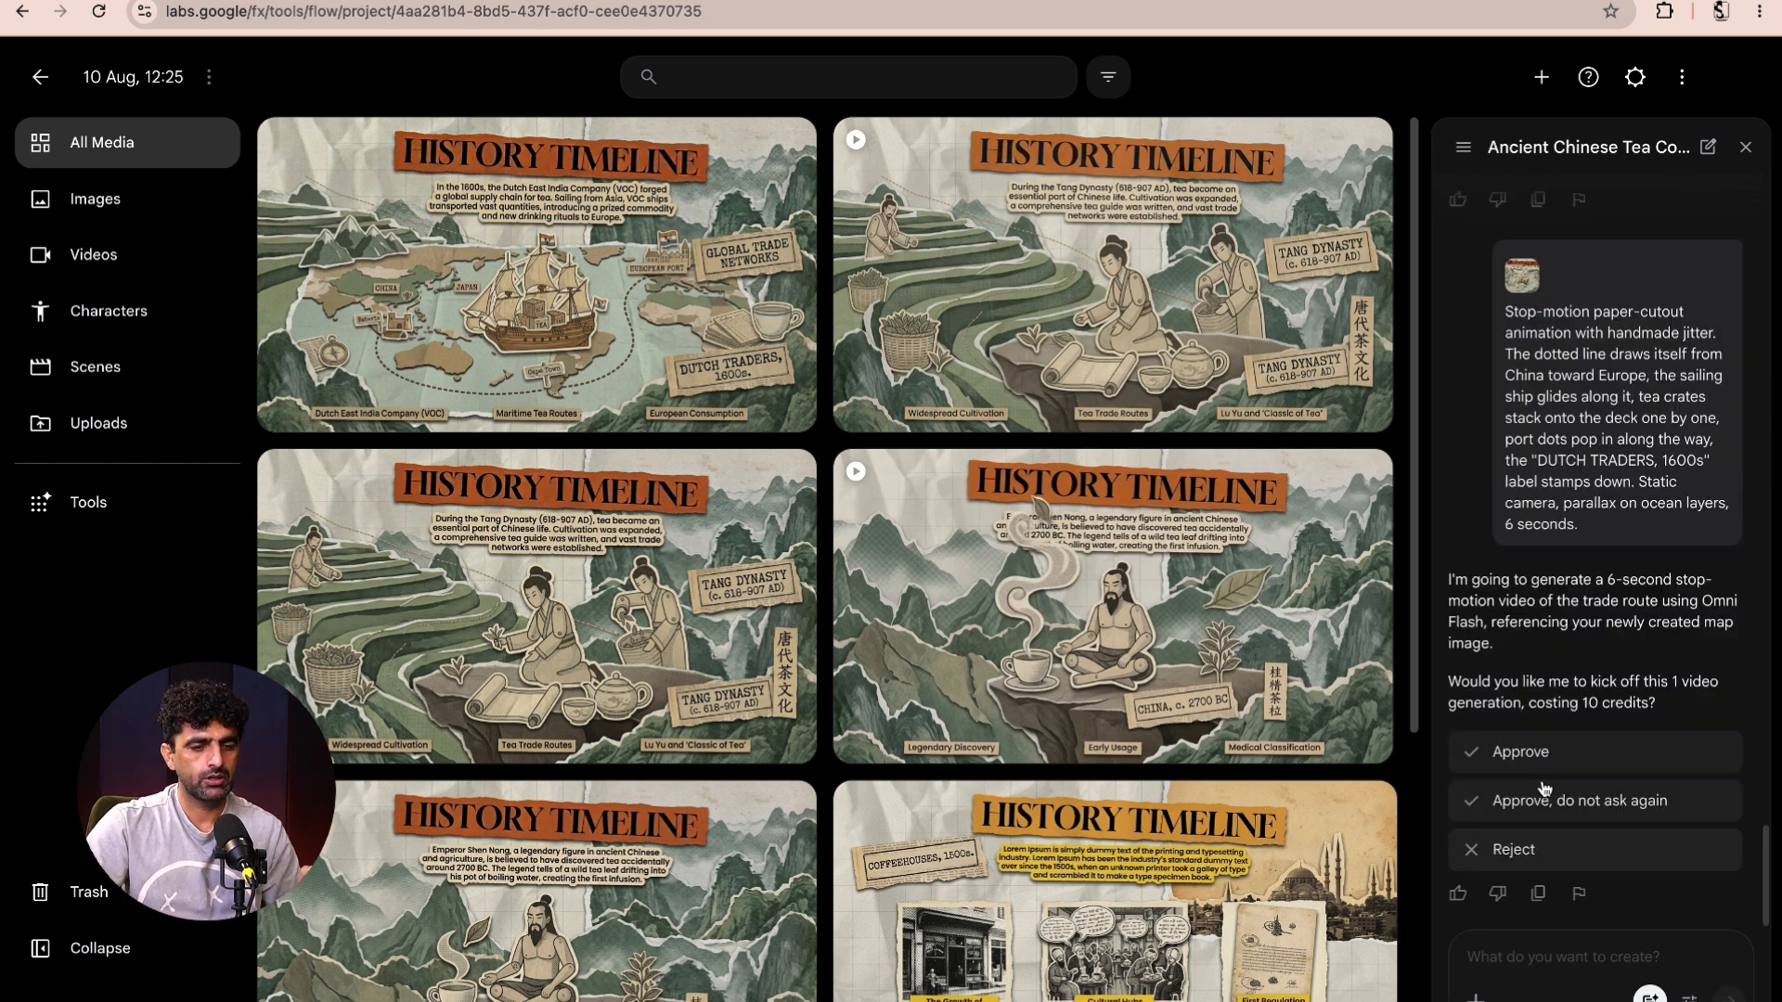
{"action": "left_click", "coordinate": [1542, 764]}
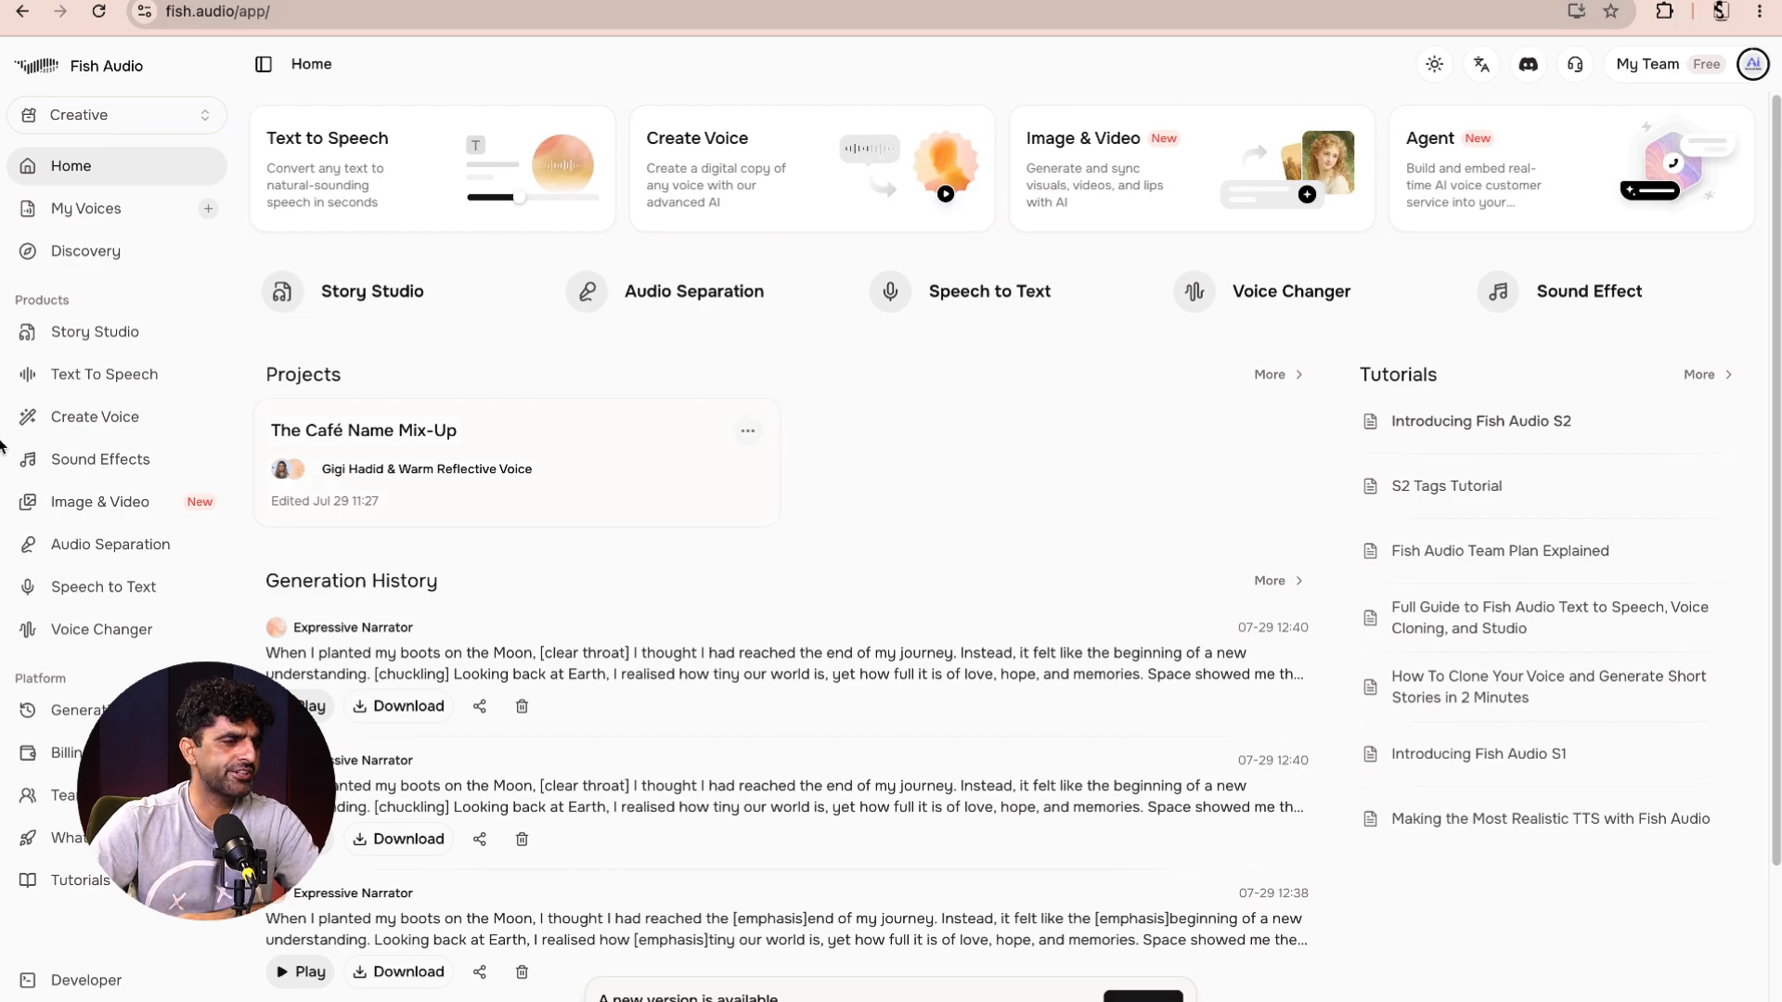
- Open Text to Speech in Fish Audio and clear the existing Moon-themed script
{"action": "left_click", "coordinate": [135, 385]}
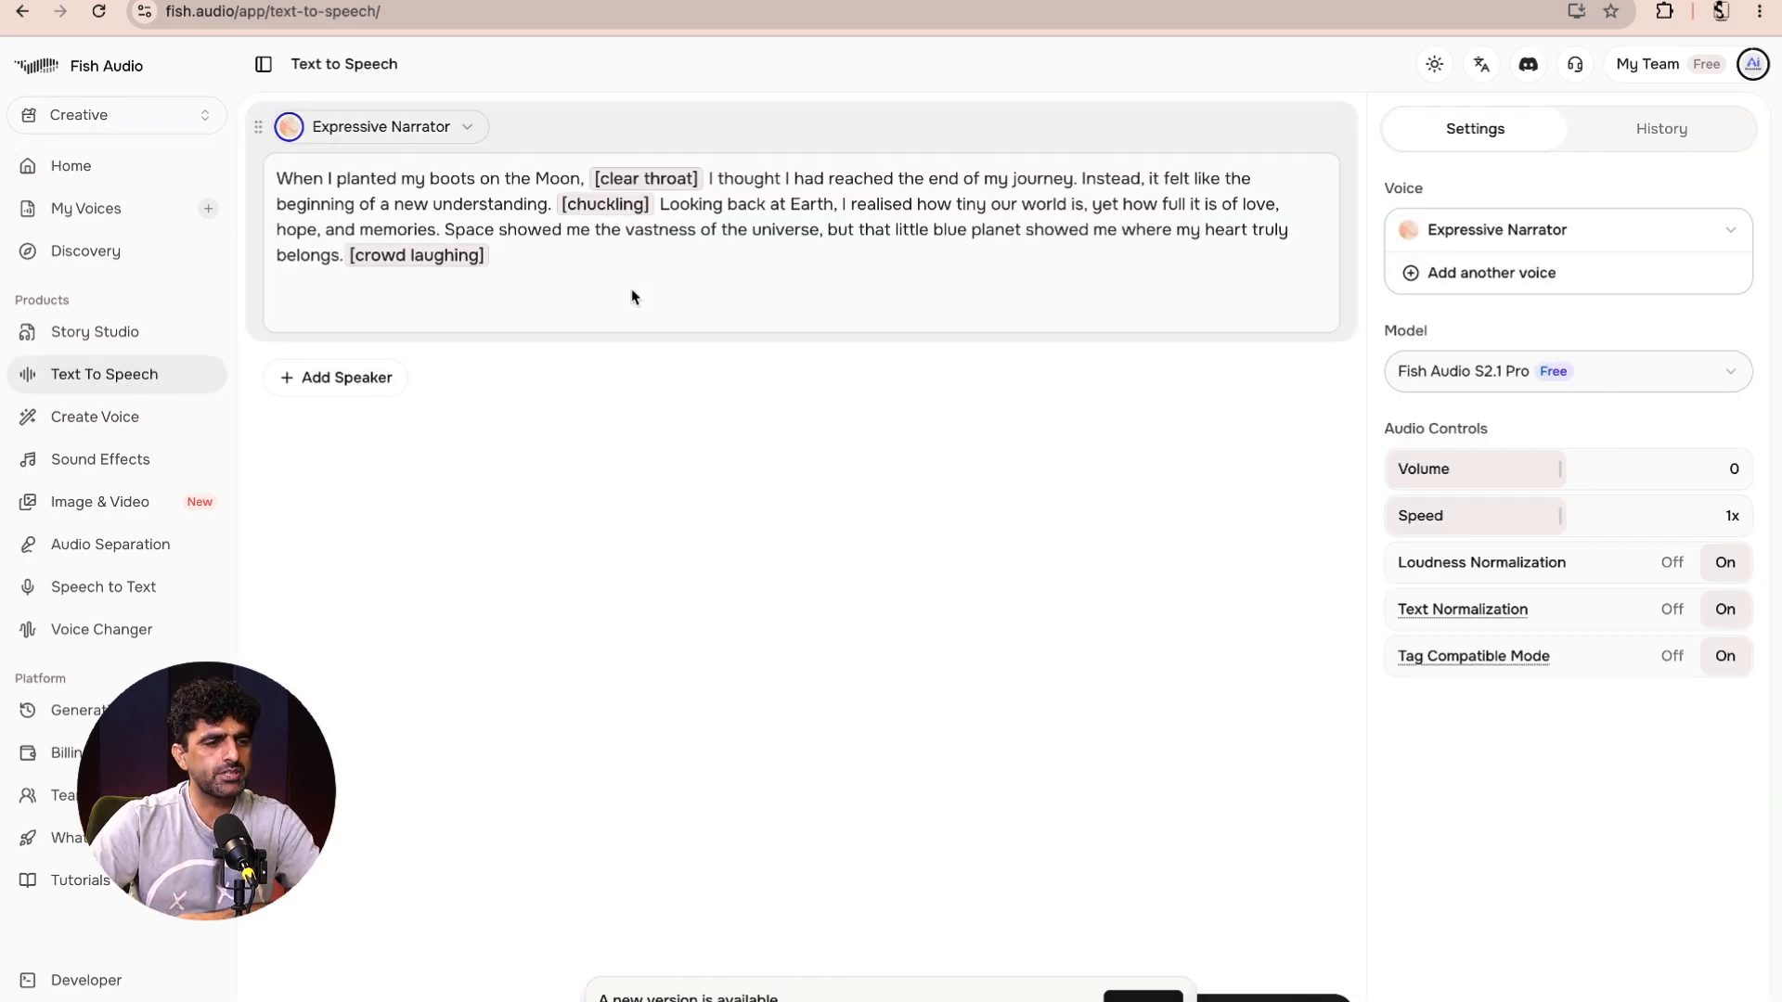
{"action": "left_click_drag", "start_coordinate": [519, 260], "coordinate": [268, 177]}
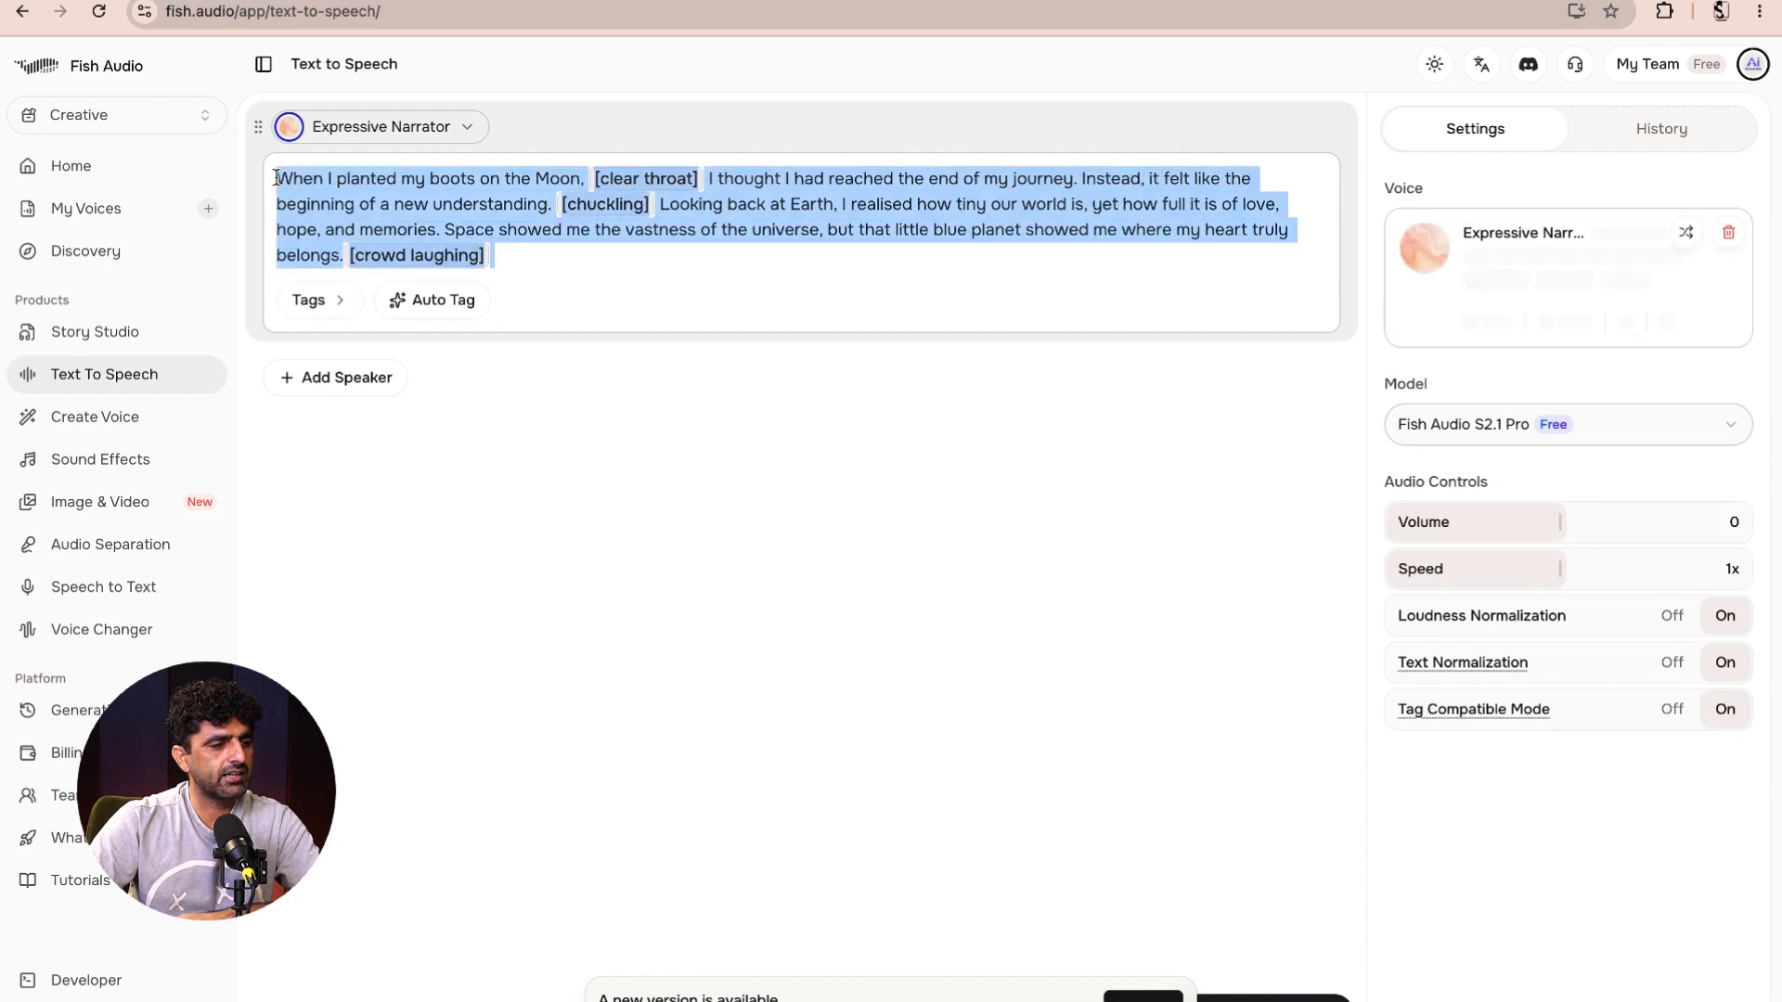
{"action": "key", "text": "BackSpace"}
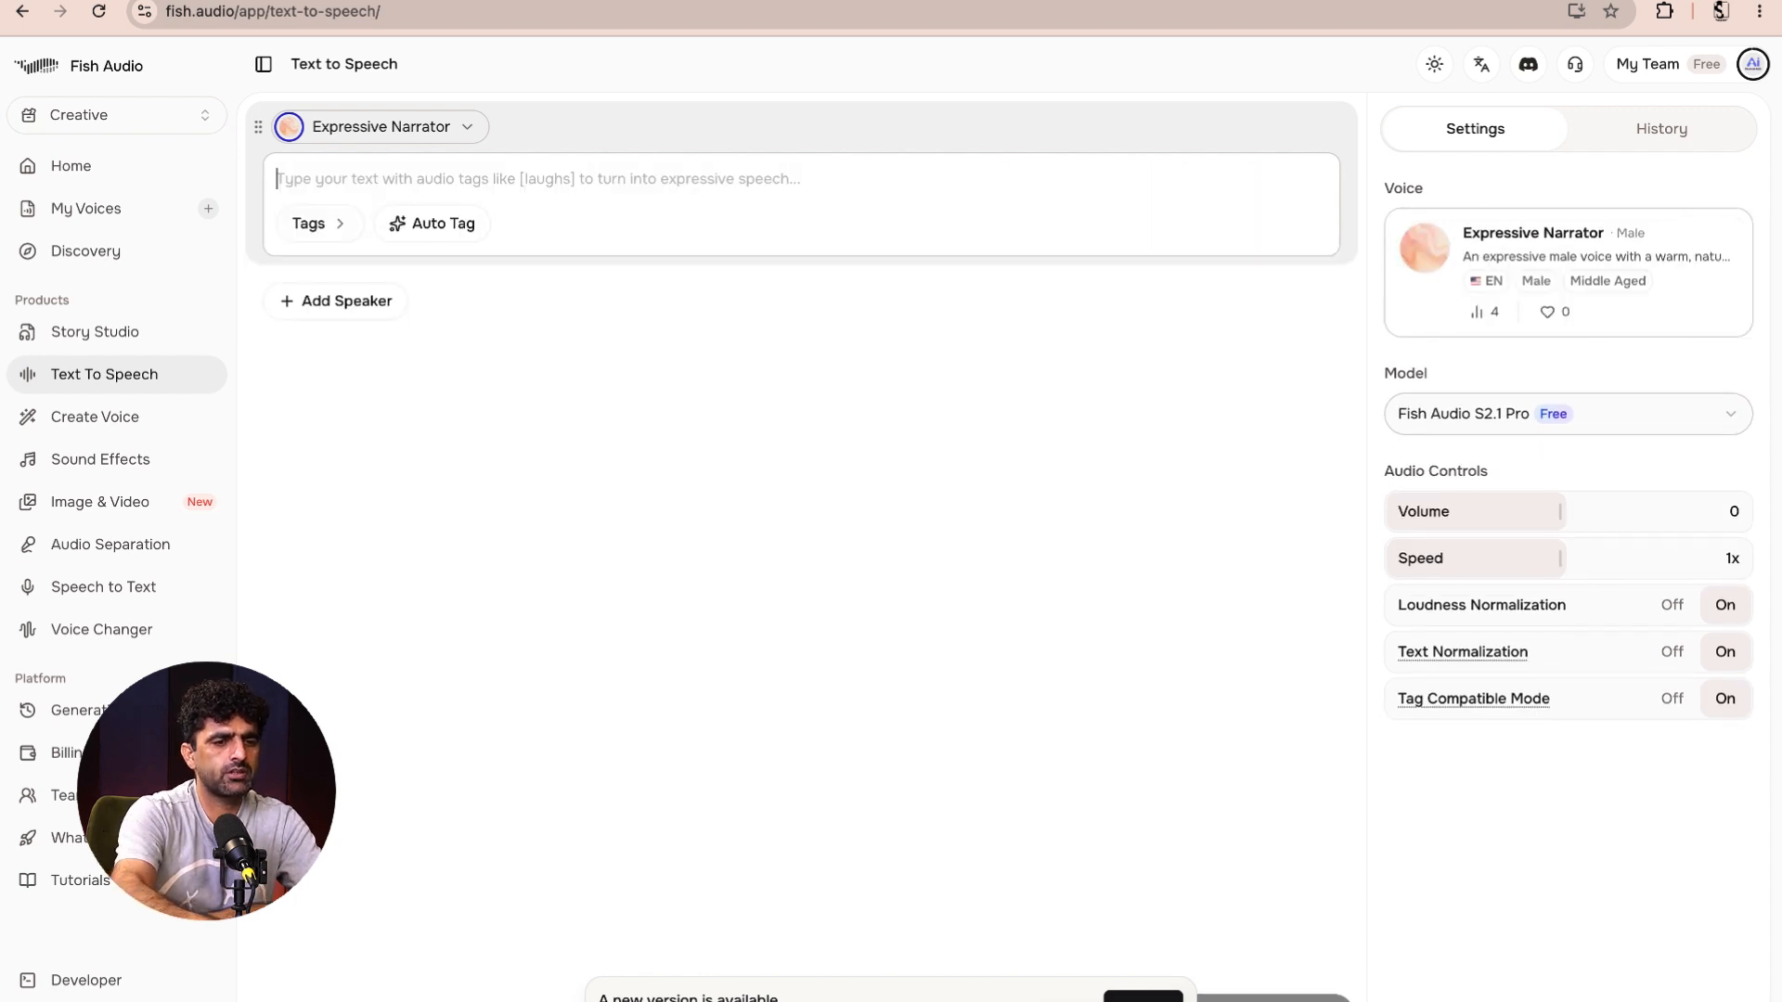
- View the Expressive Narrator voice's details page and return to Text to Speech
{"action": "mouse_move", "coordinate": [1568, 270]}
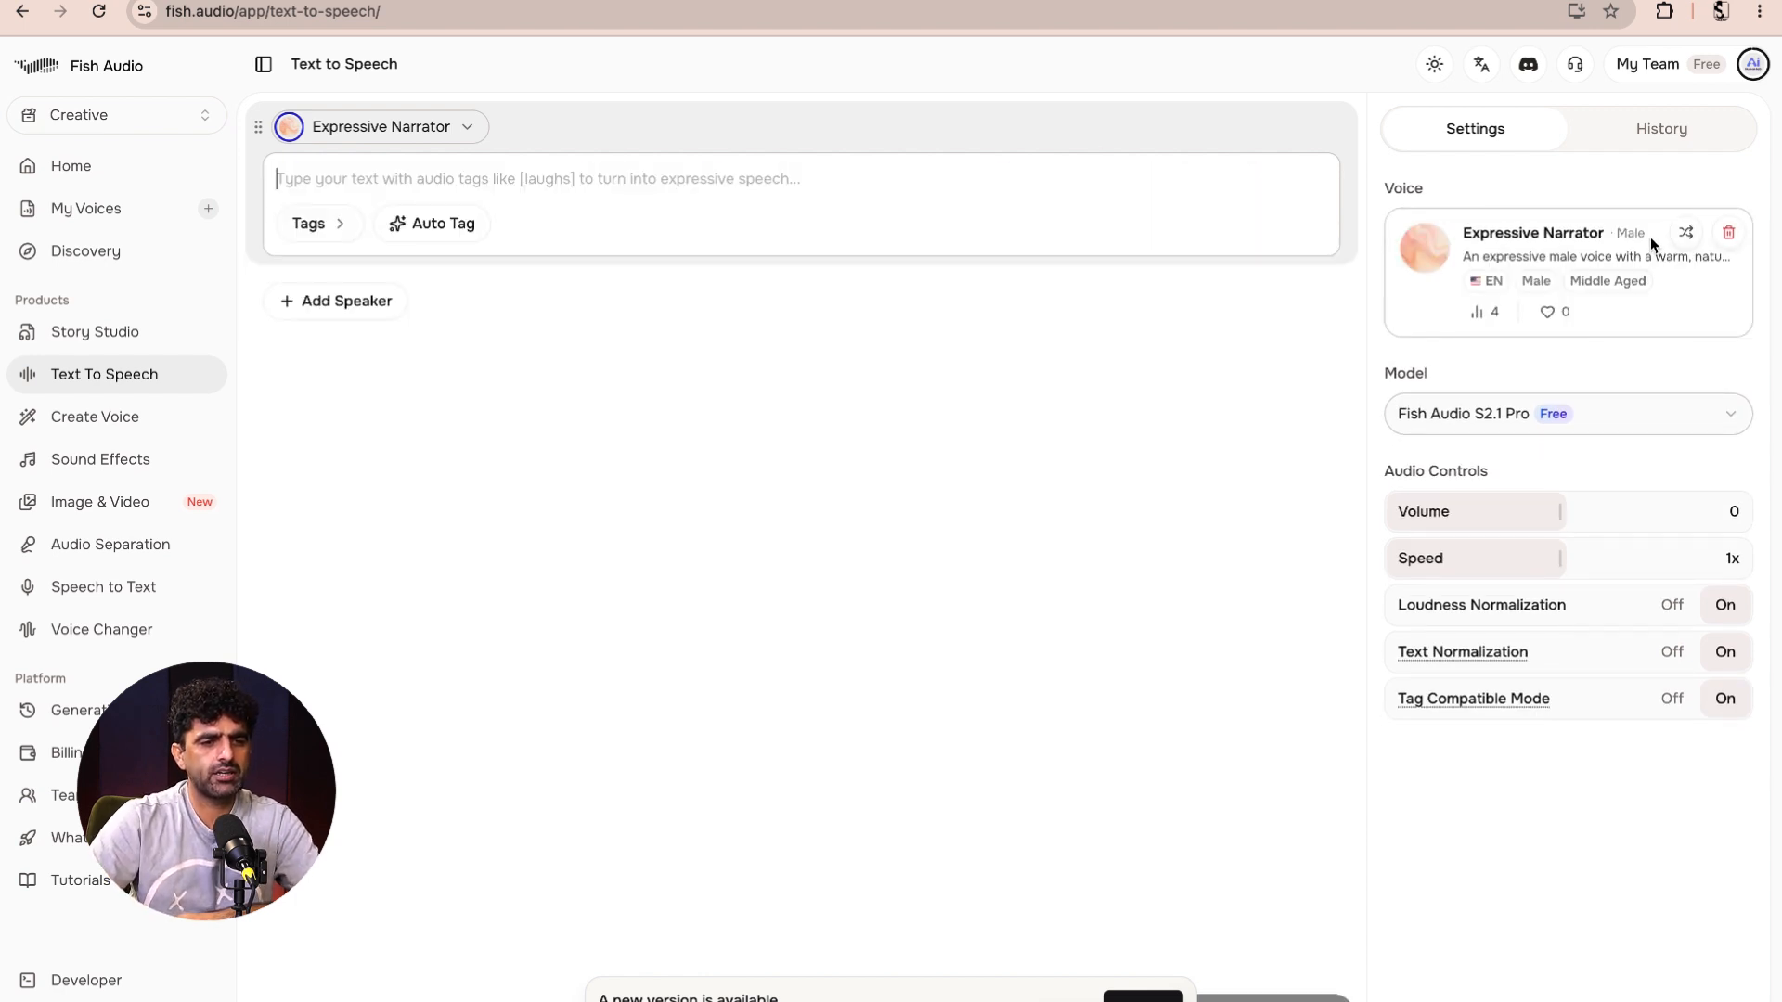
{"action": "left_click", "coordinate": [1513, 240]}
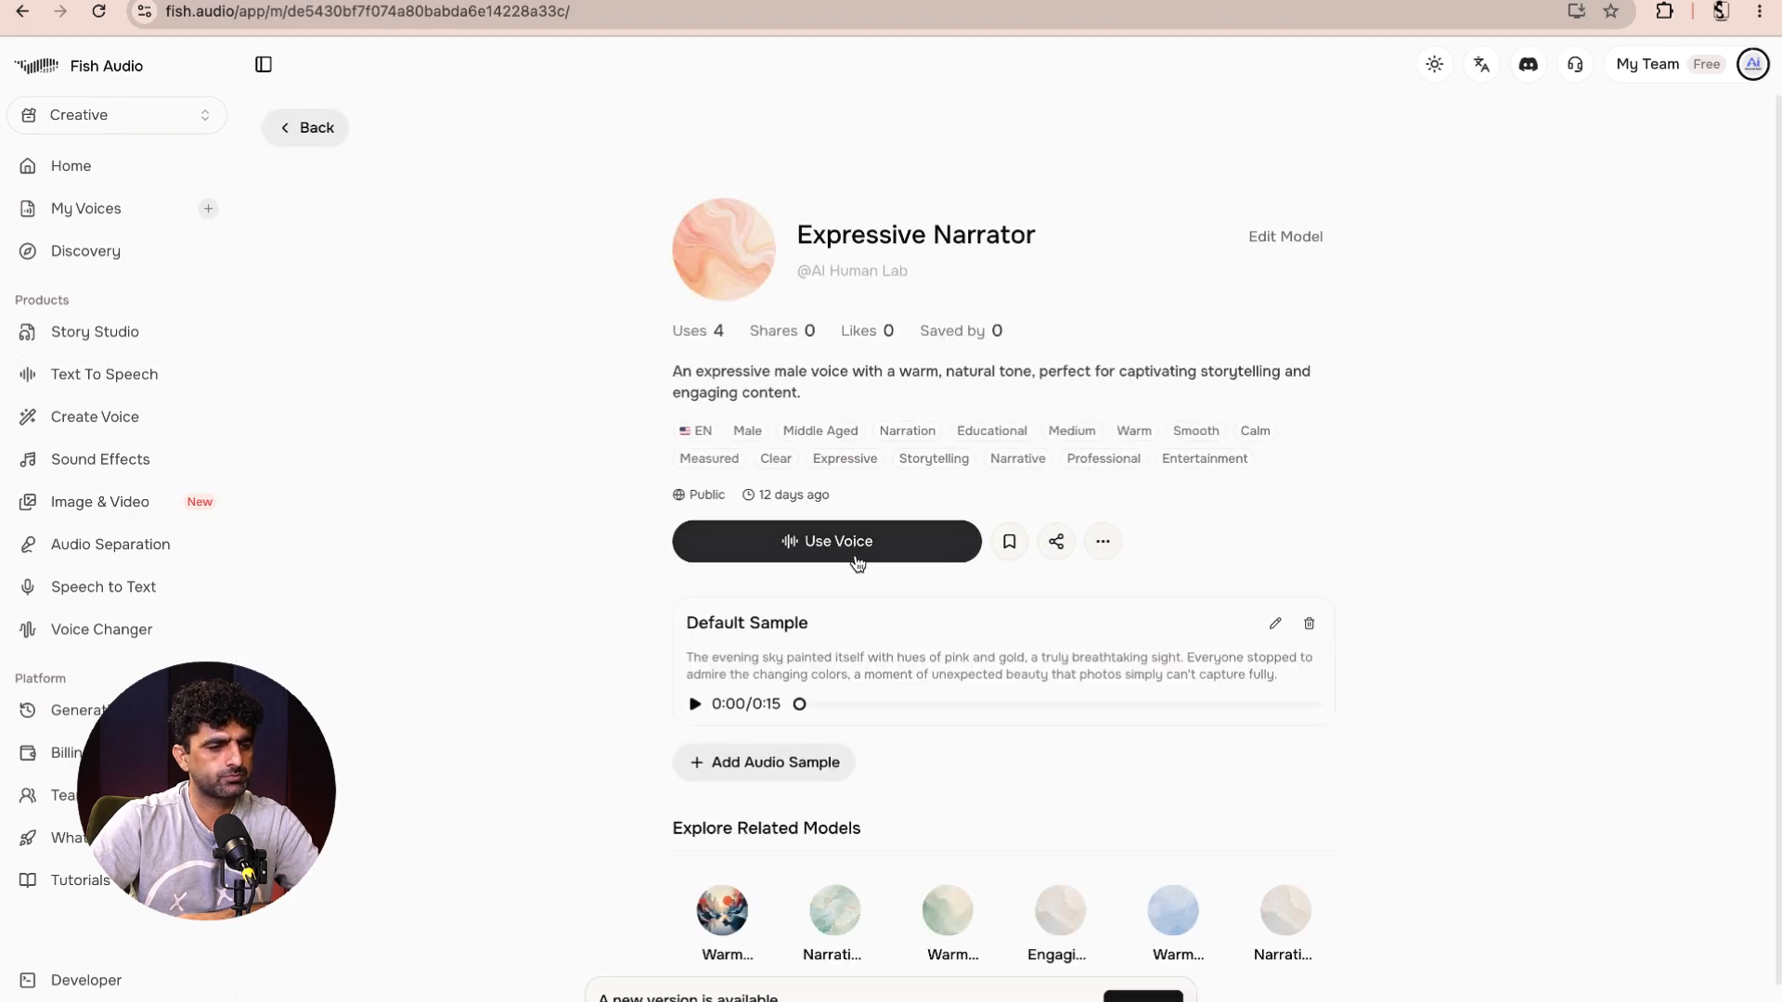
{"action": "left_click", "coordinate": [63, 173]}
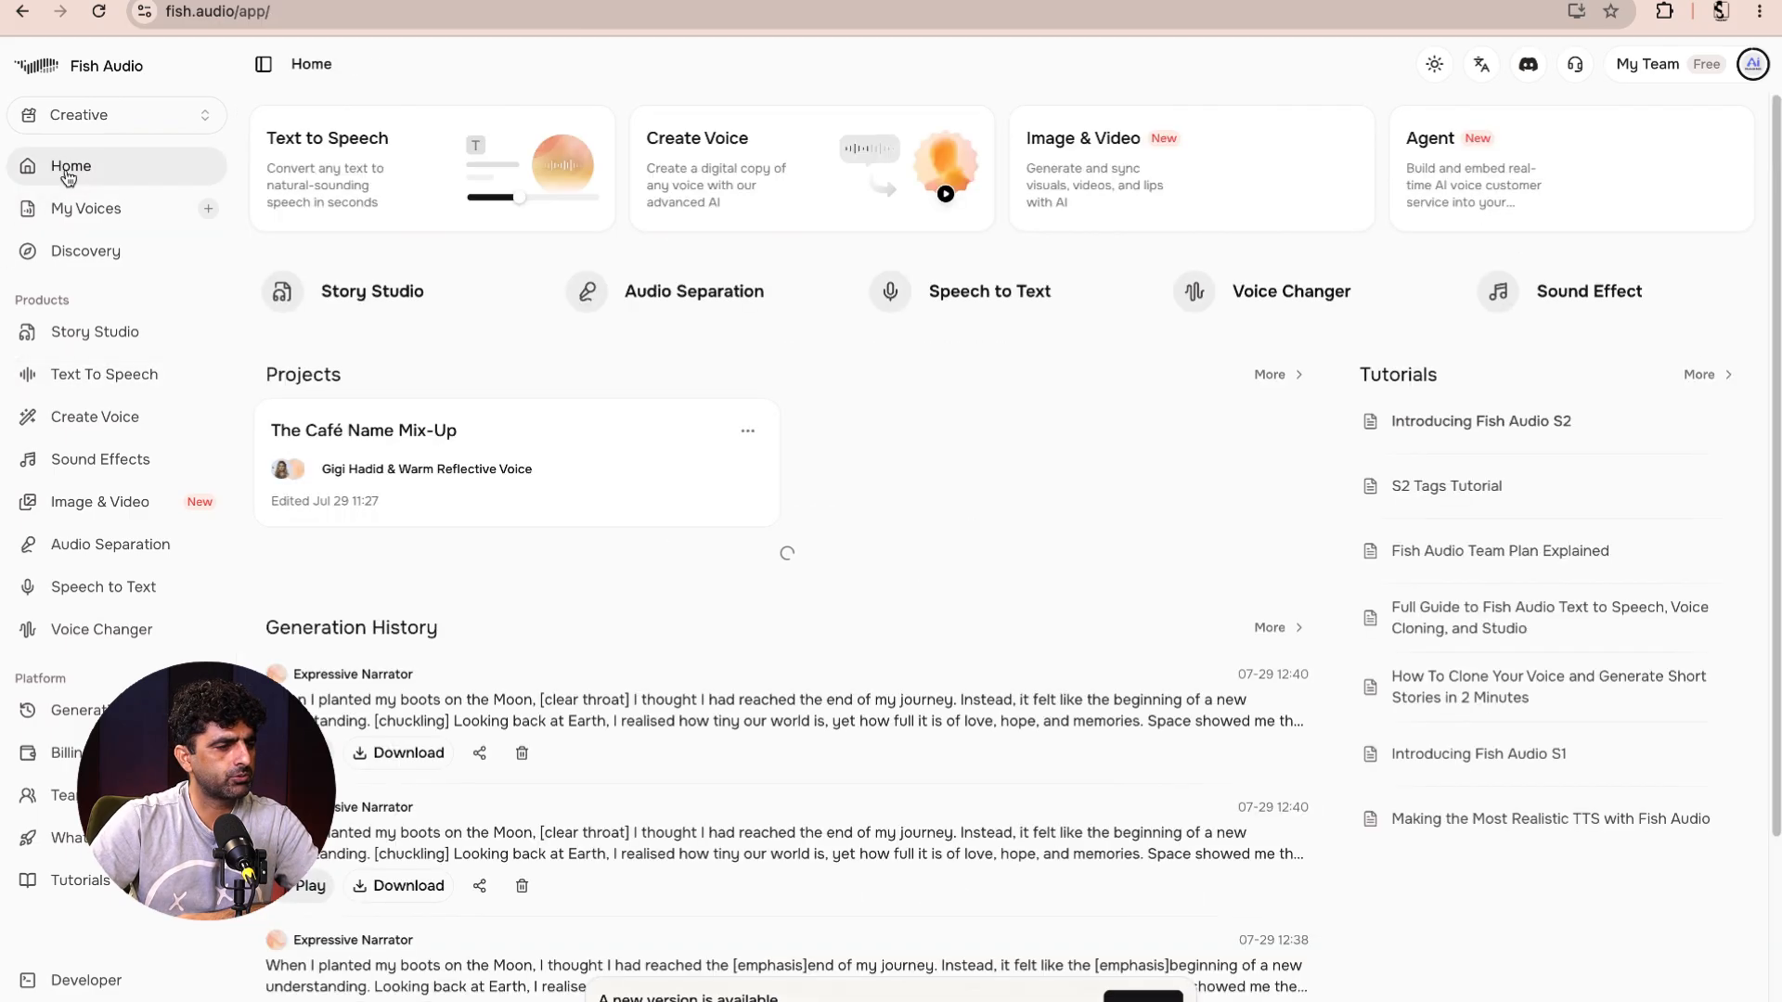
{"action": "left_click", "coordinate": [103, 375]}
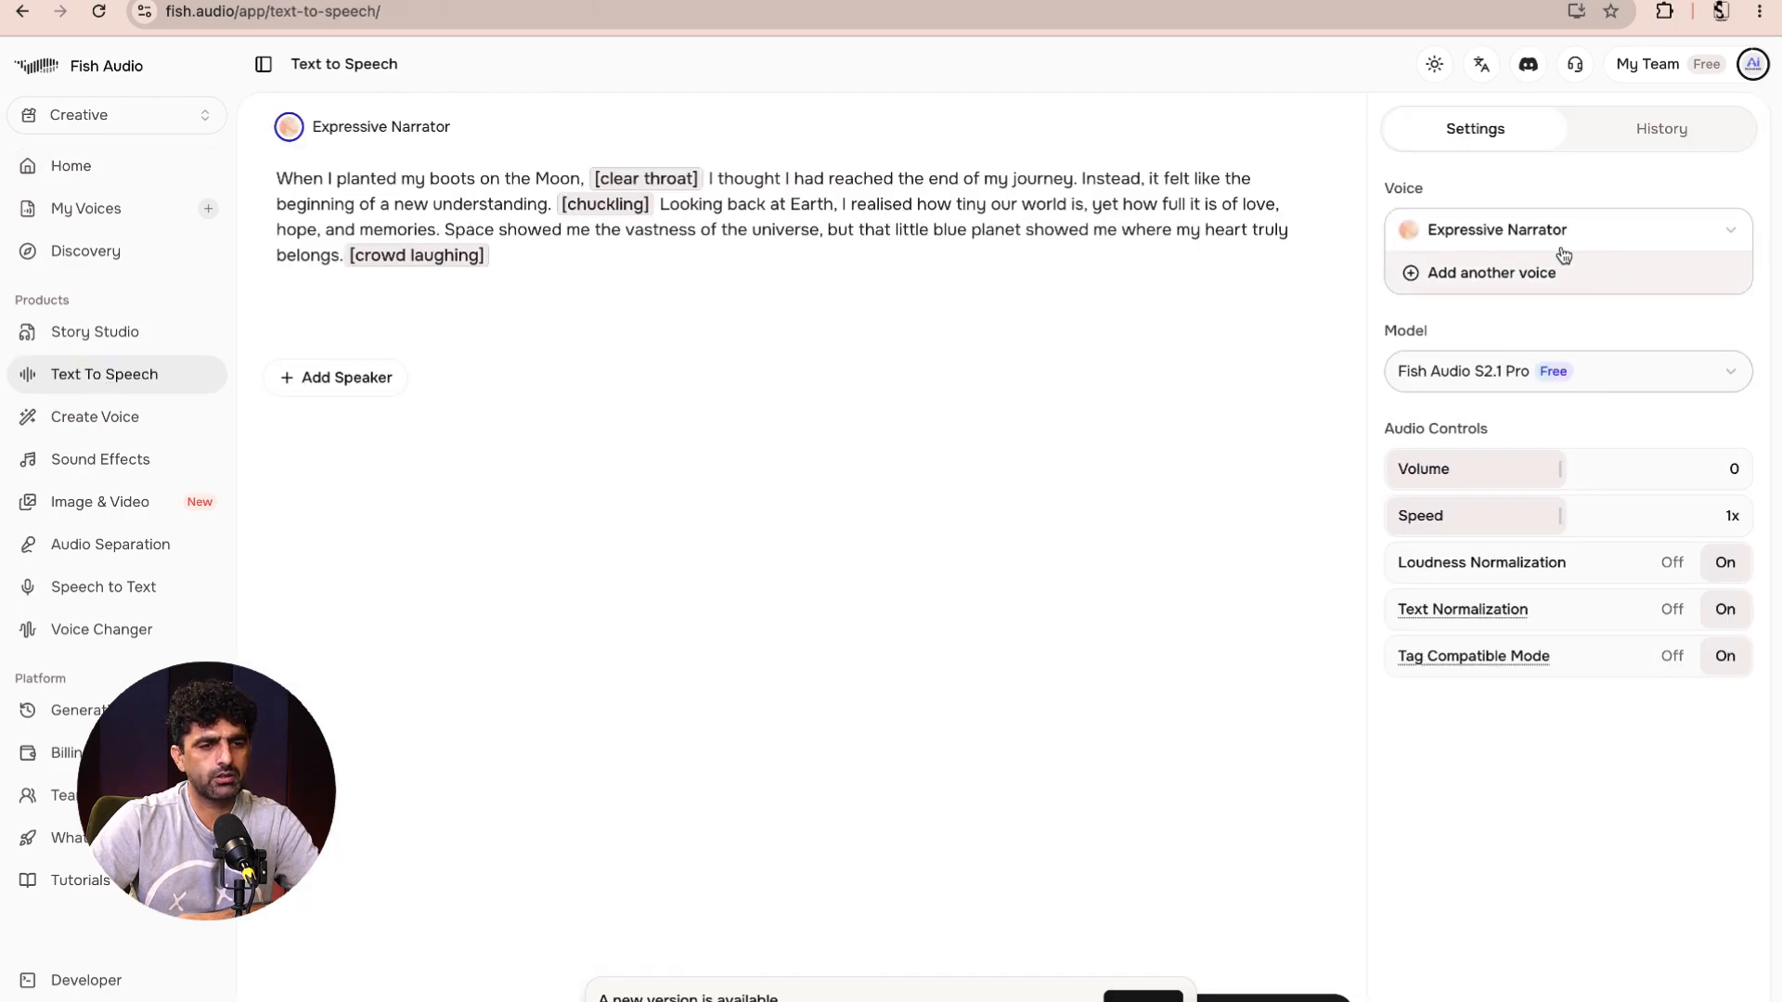
- Add the community voice ELITE after previewing other voices, and clear the existing script from the Expressive Narrator block
{"action": "left_click", "coordinate": [1515, 285]}
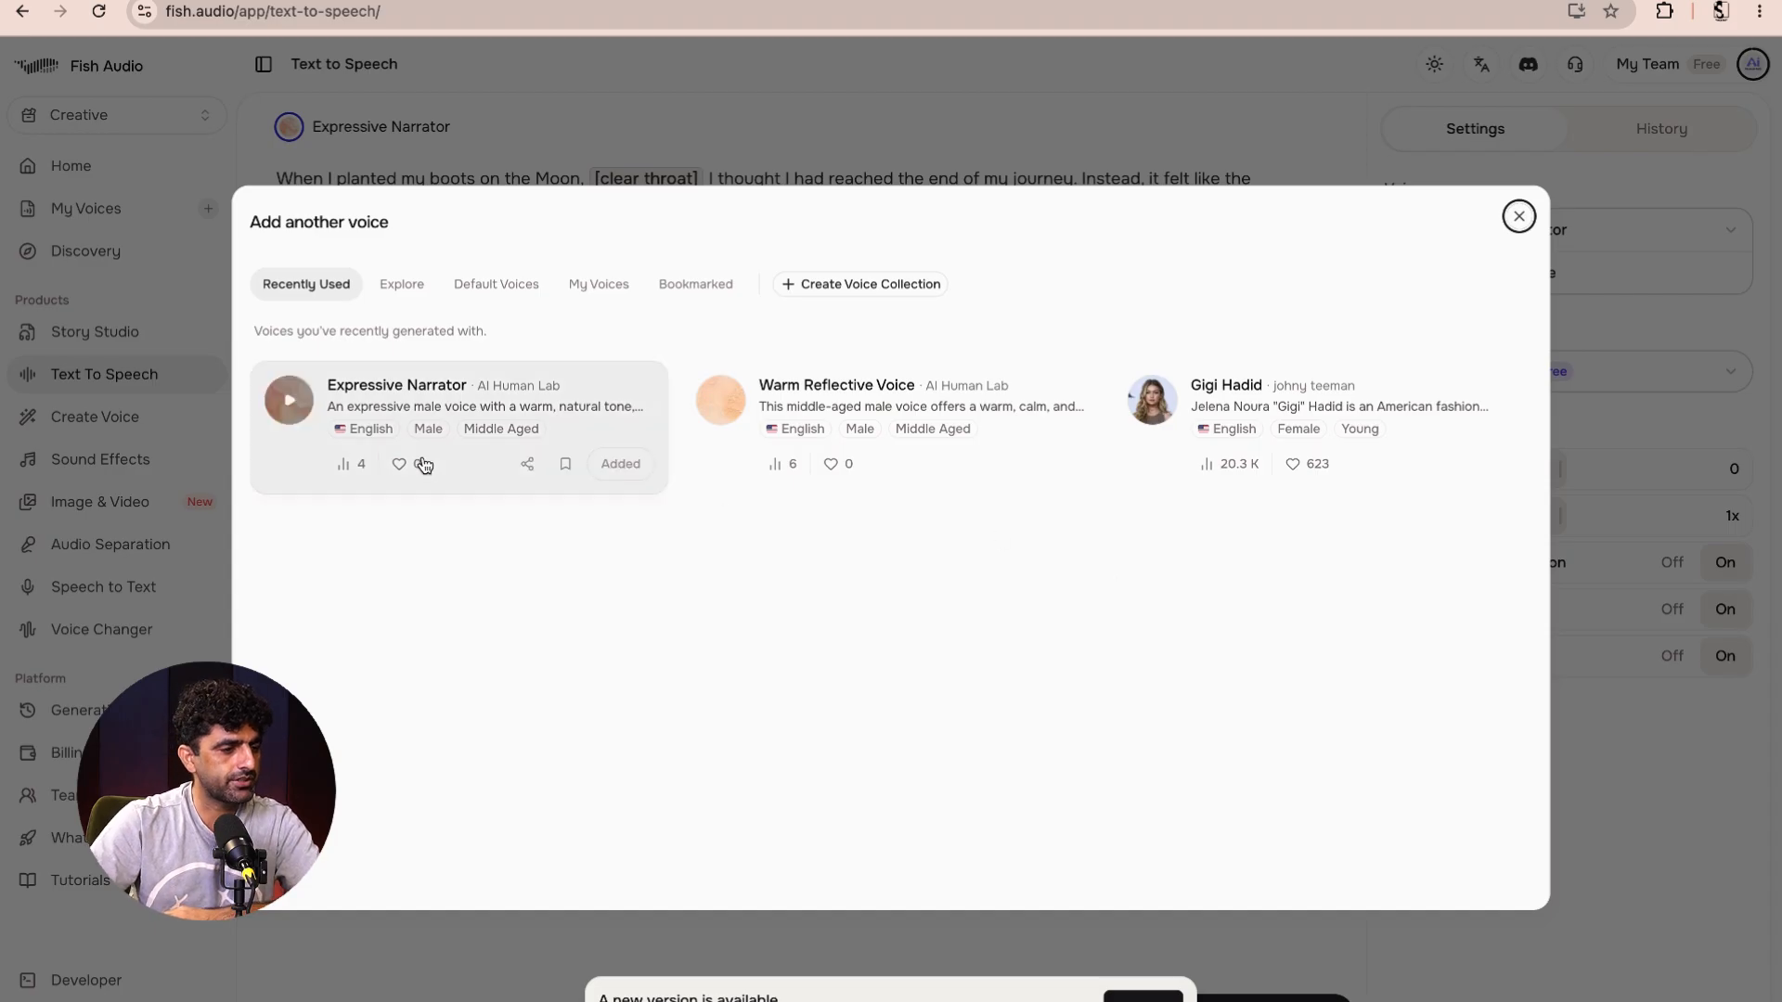
{"action": "left_click", "coordinate": [294, 408]}
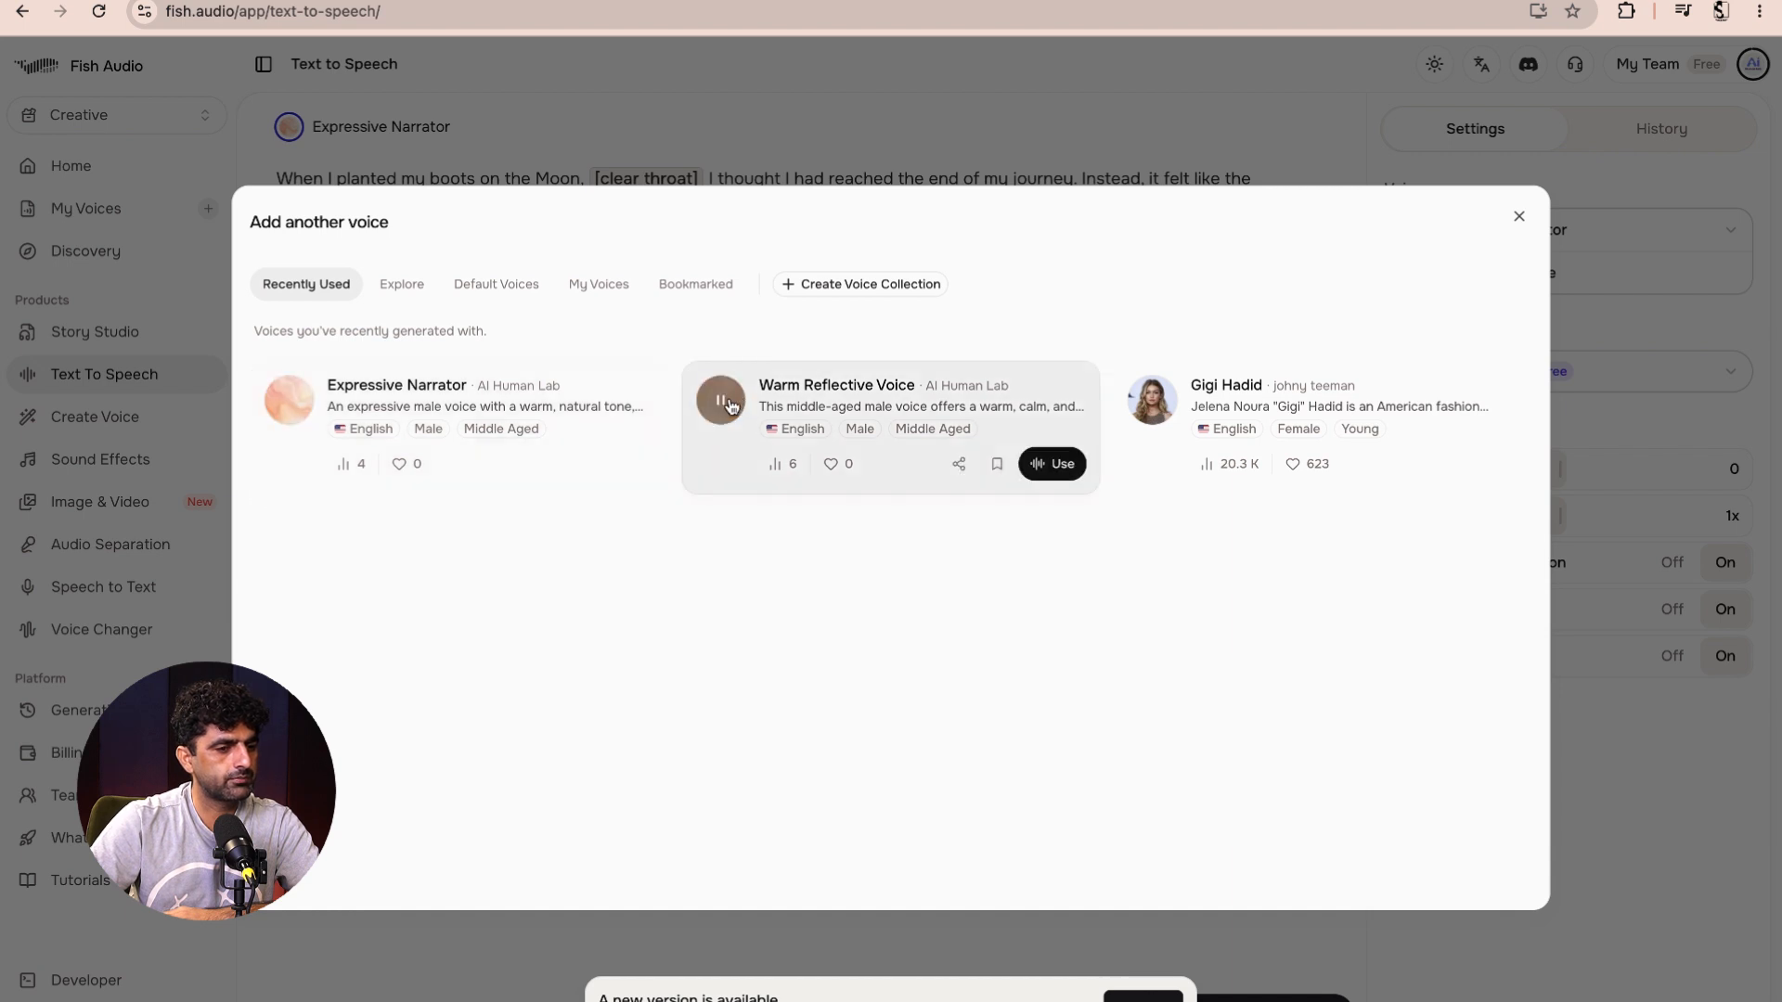
{"action": "left_click", "coordinate": [400, 287]}
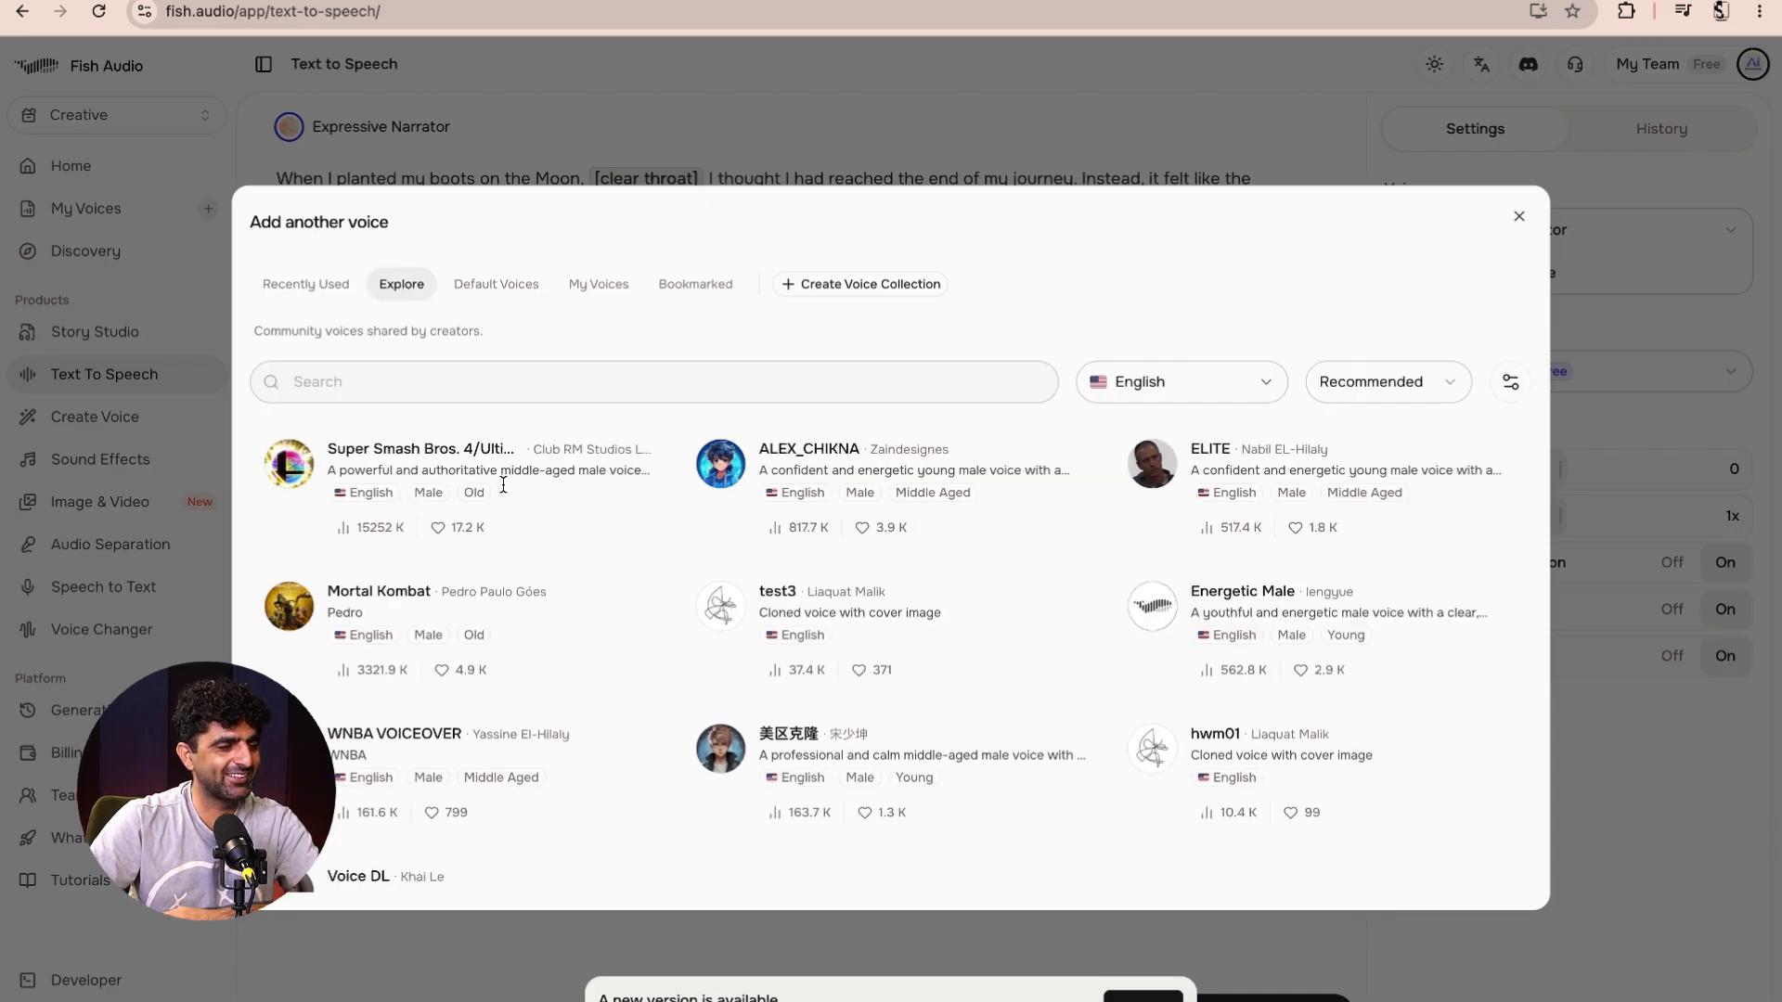
{"action": "left_click", "coordinate": [722, 470]}
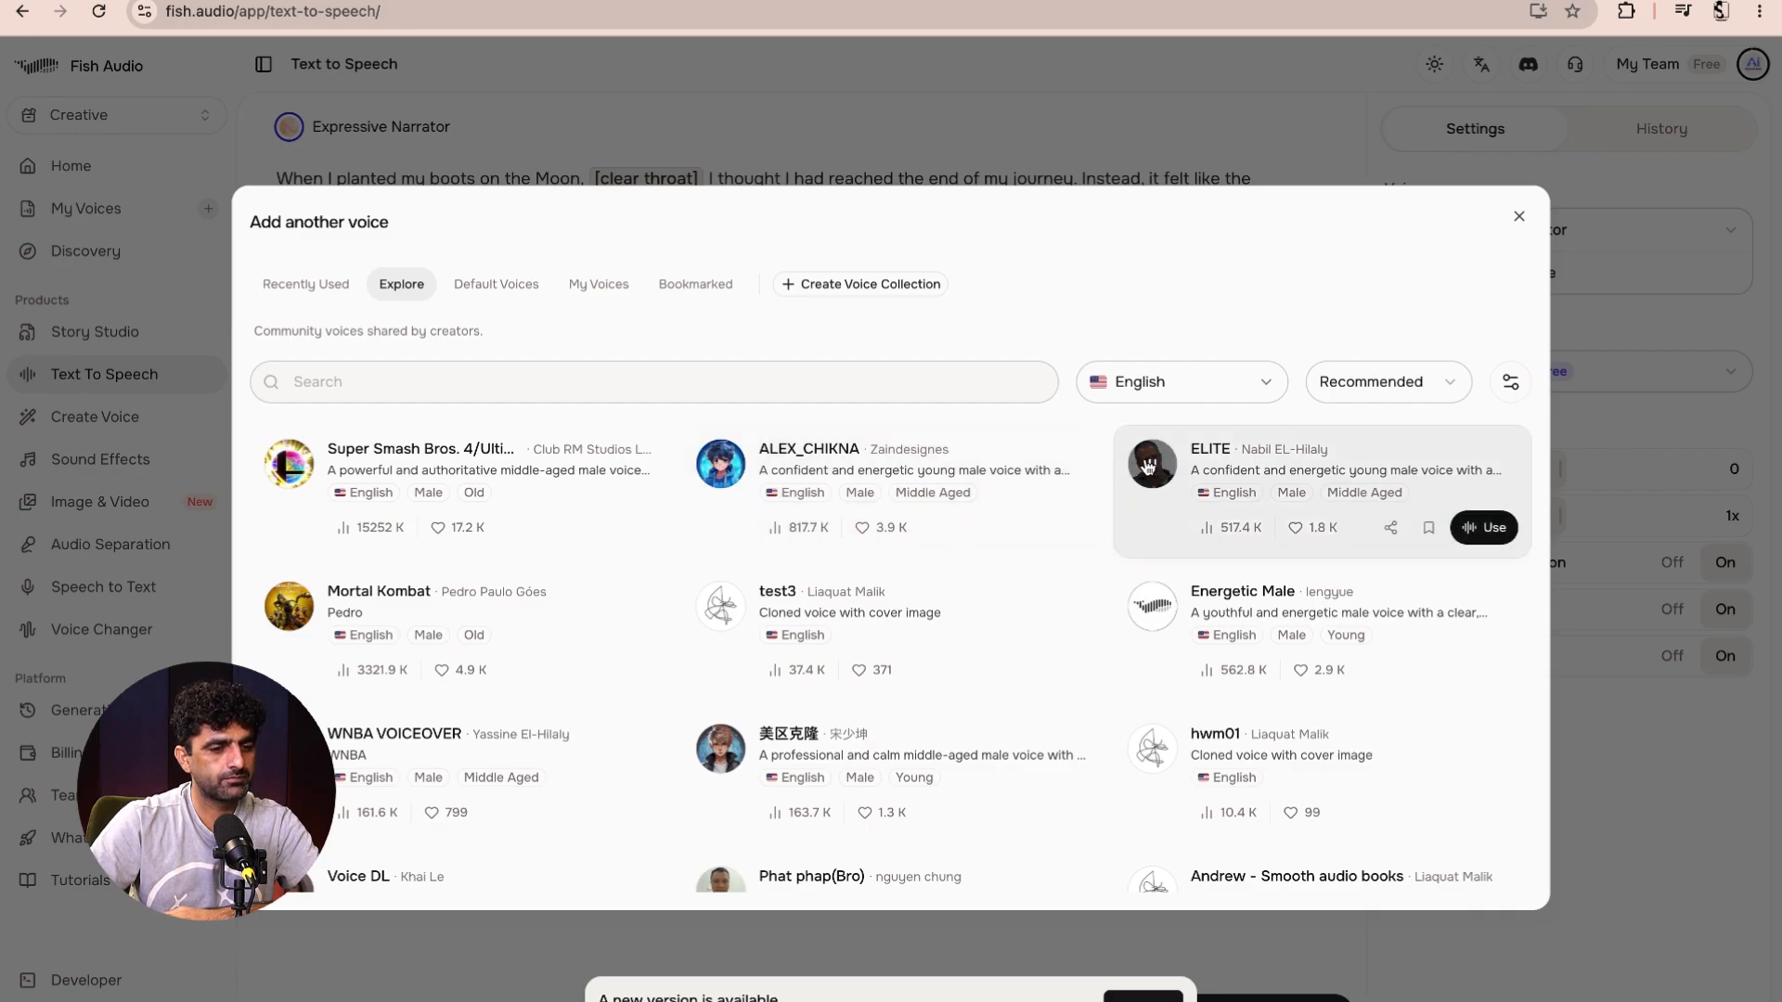
{"action": "left_click", "coordinate": [1485, 528]}
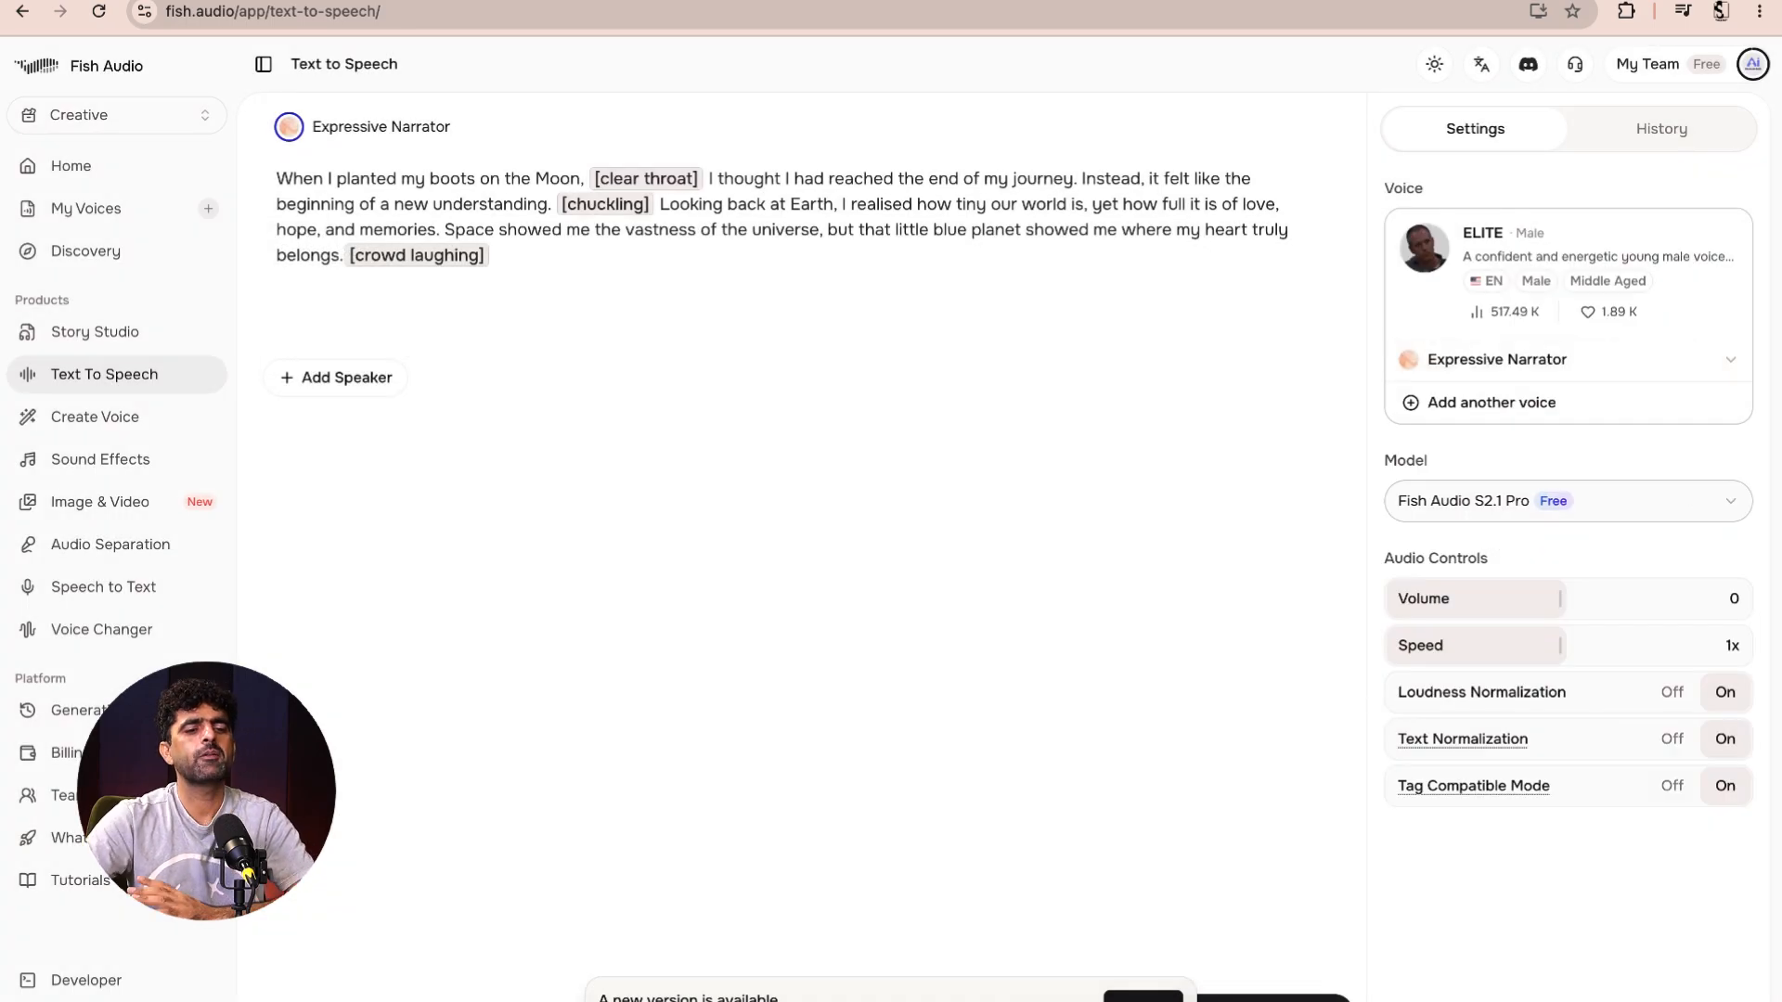
{"action": "left_click_drag", "start_coordinate": [520, 277], "coordinate": [272, 184]}
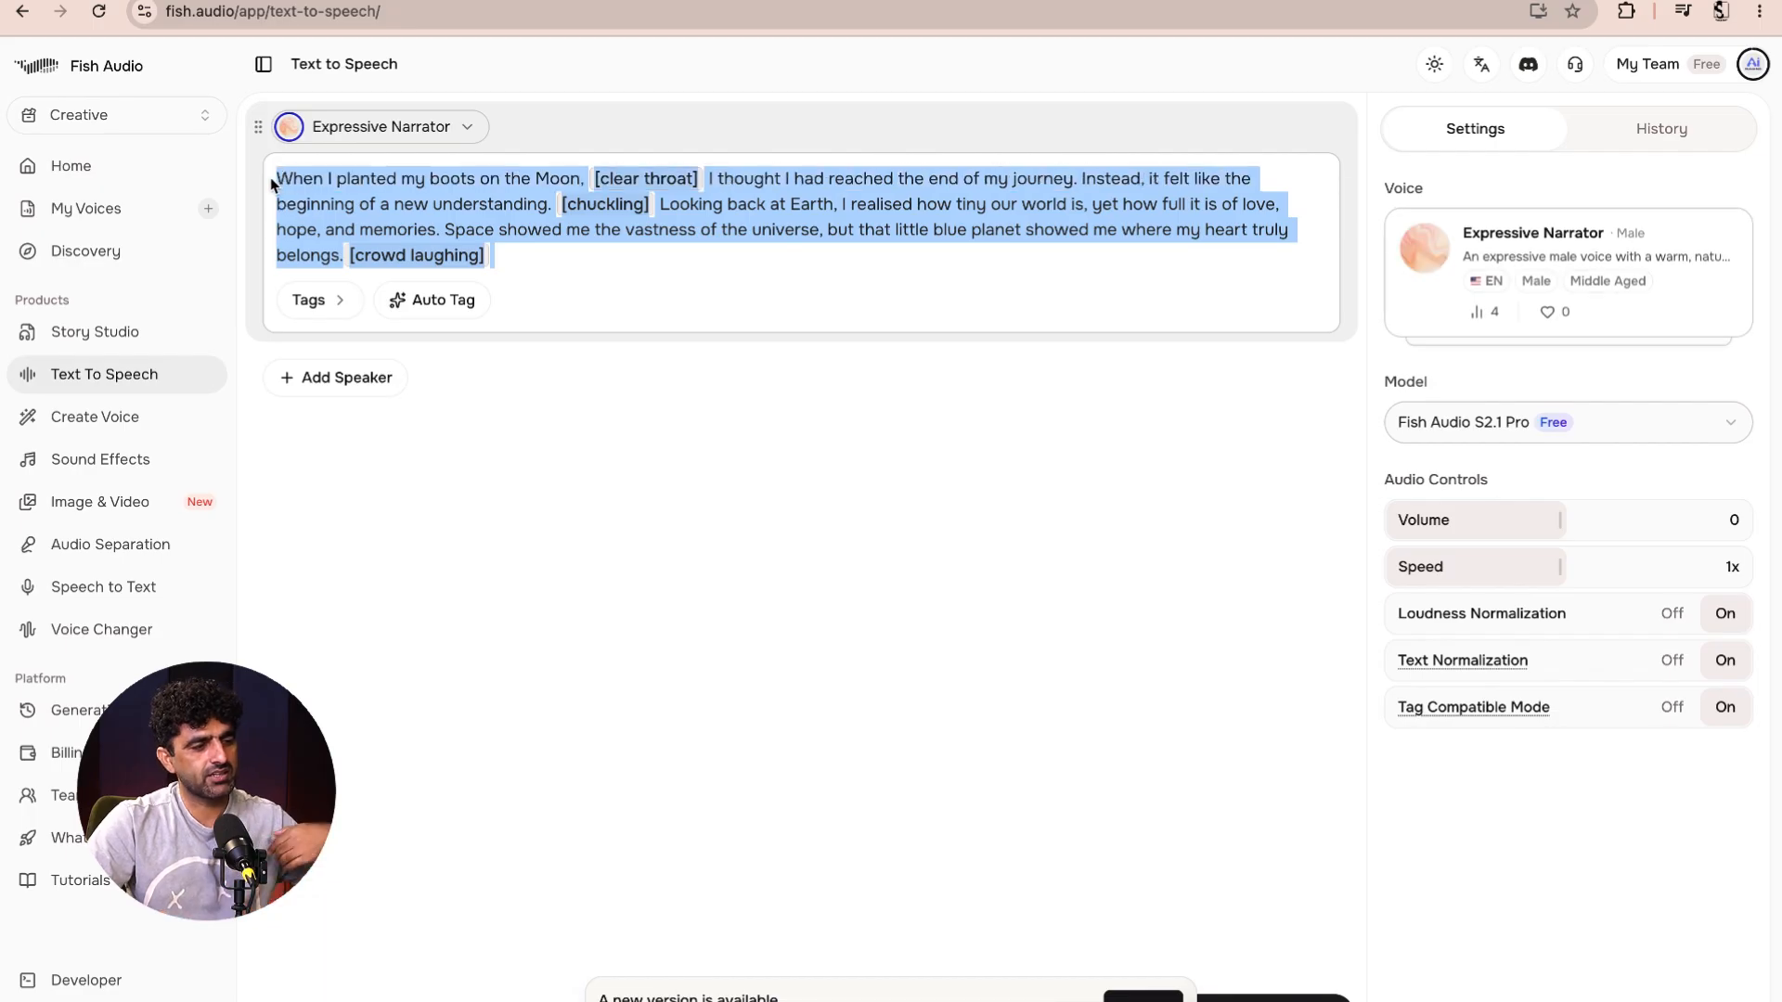
{"action": "key", "text": "BackSpace"}
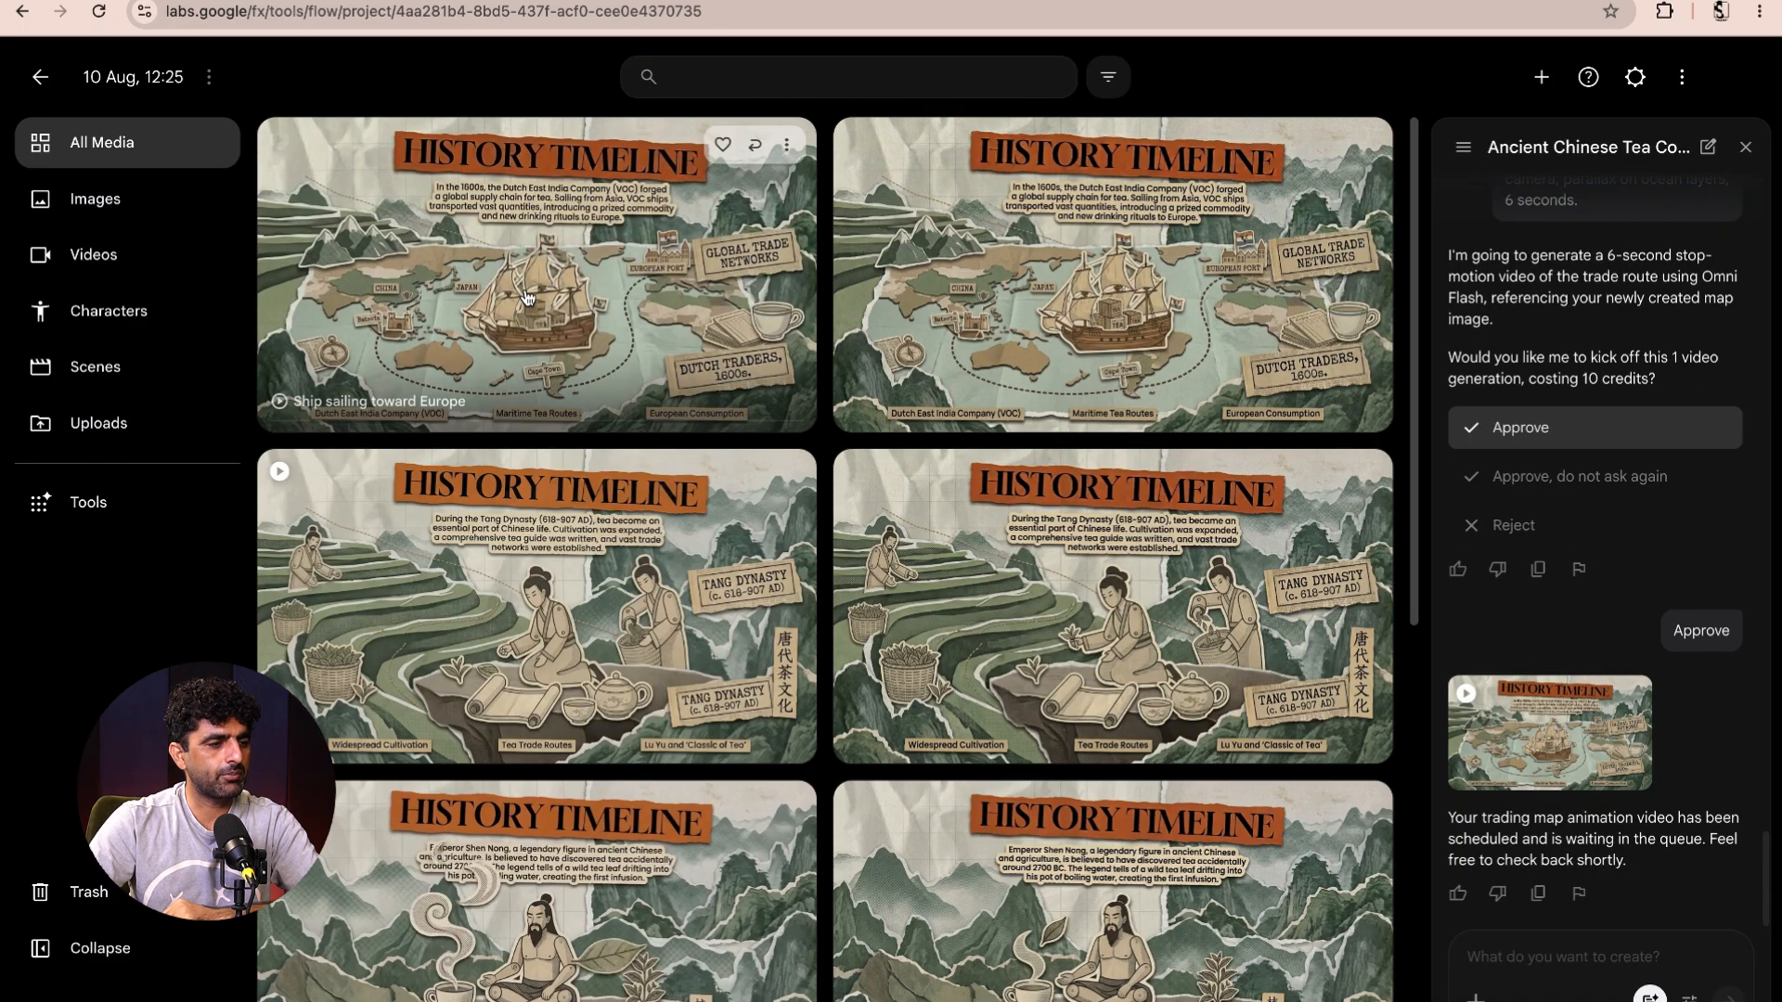
- Open the "Ship sailing toward Europe" video in Google Flow, play it through, and return to the project's media
{"action": "left_click", "coordinate": [526, 297]}
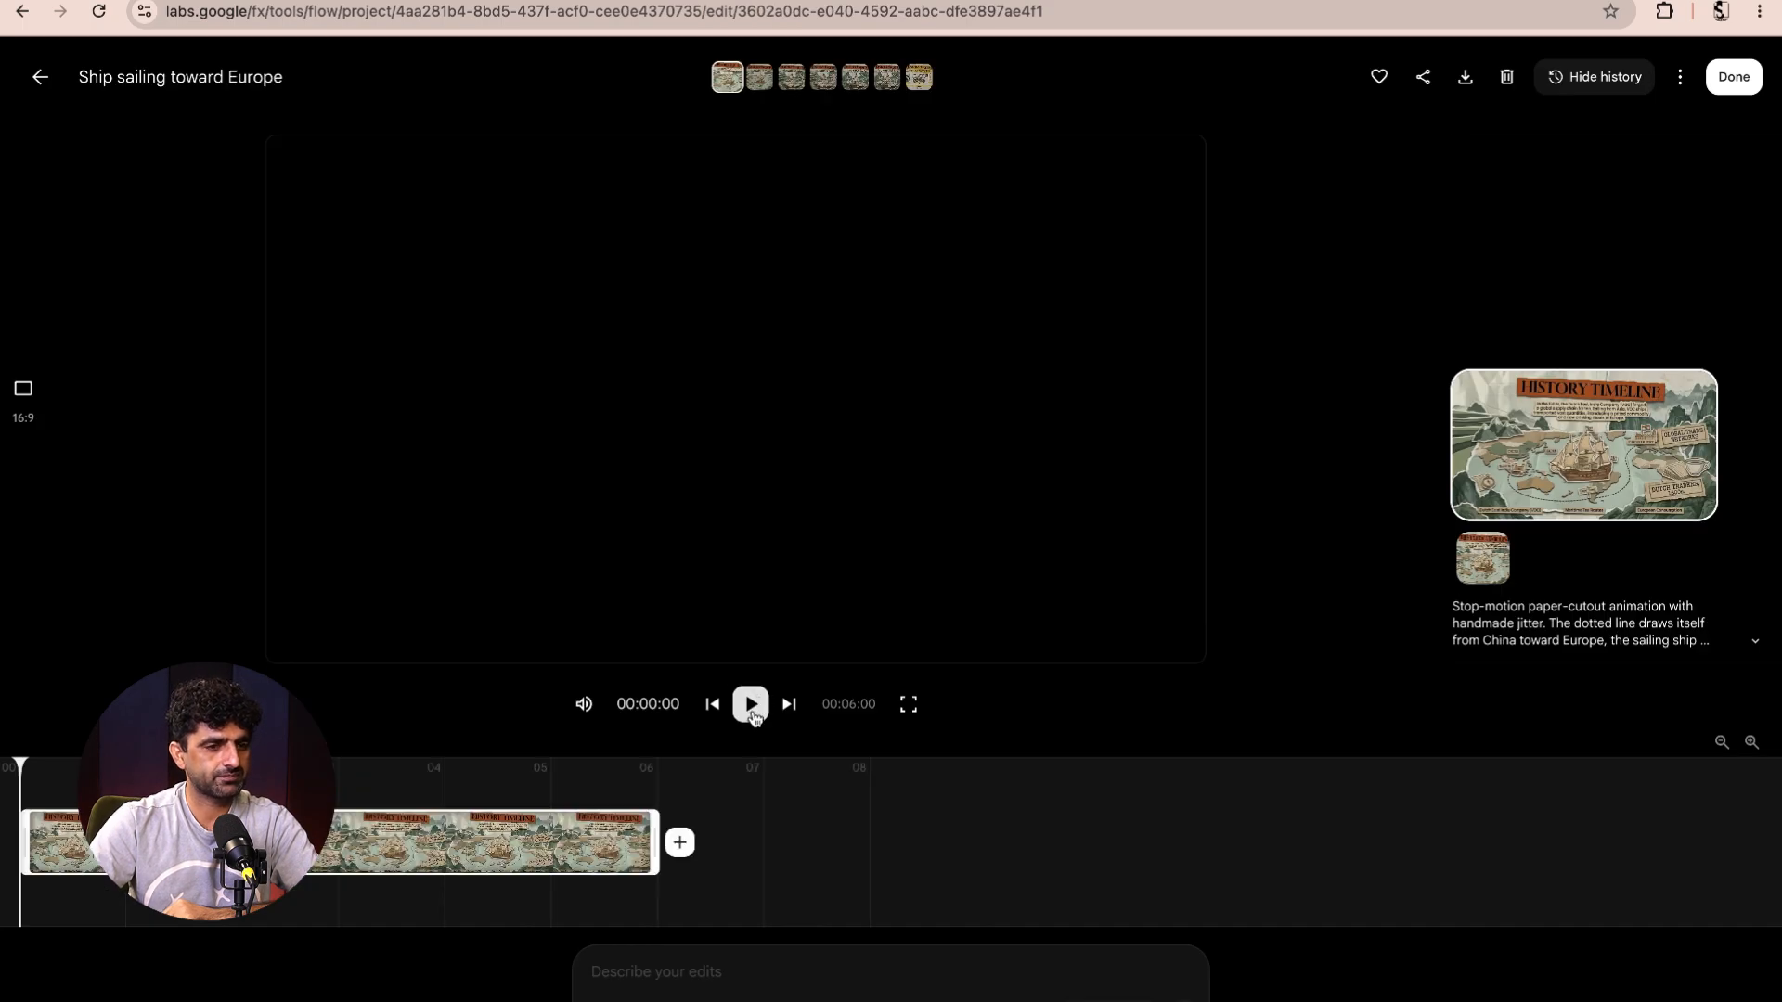
{"action": "left_click", "coordinate": [751, 707]}
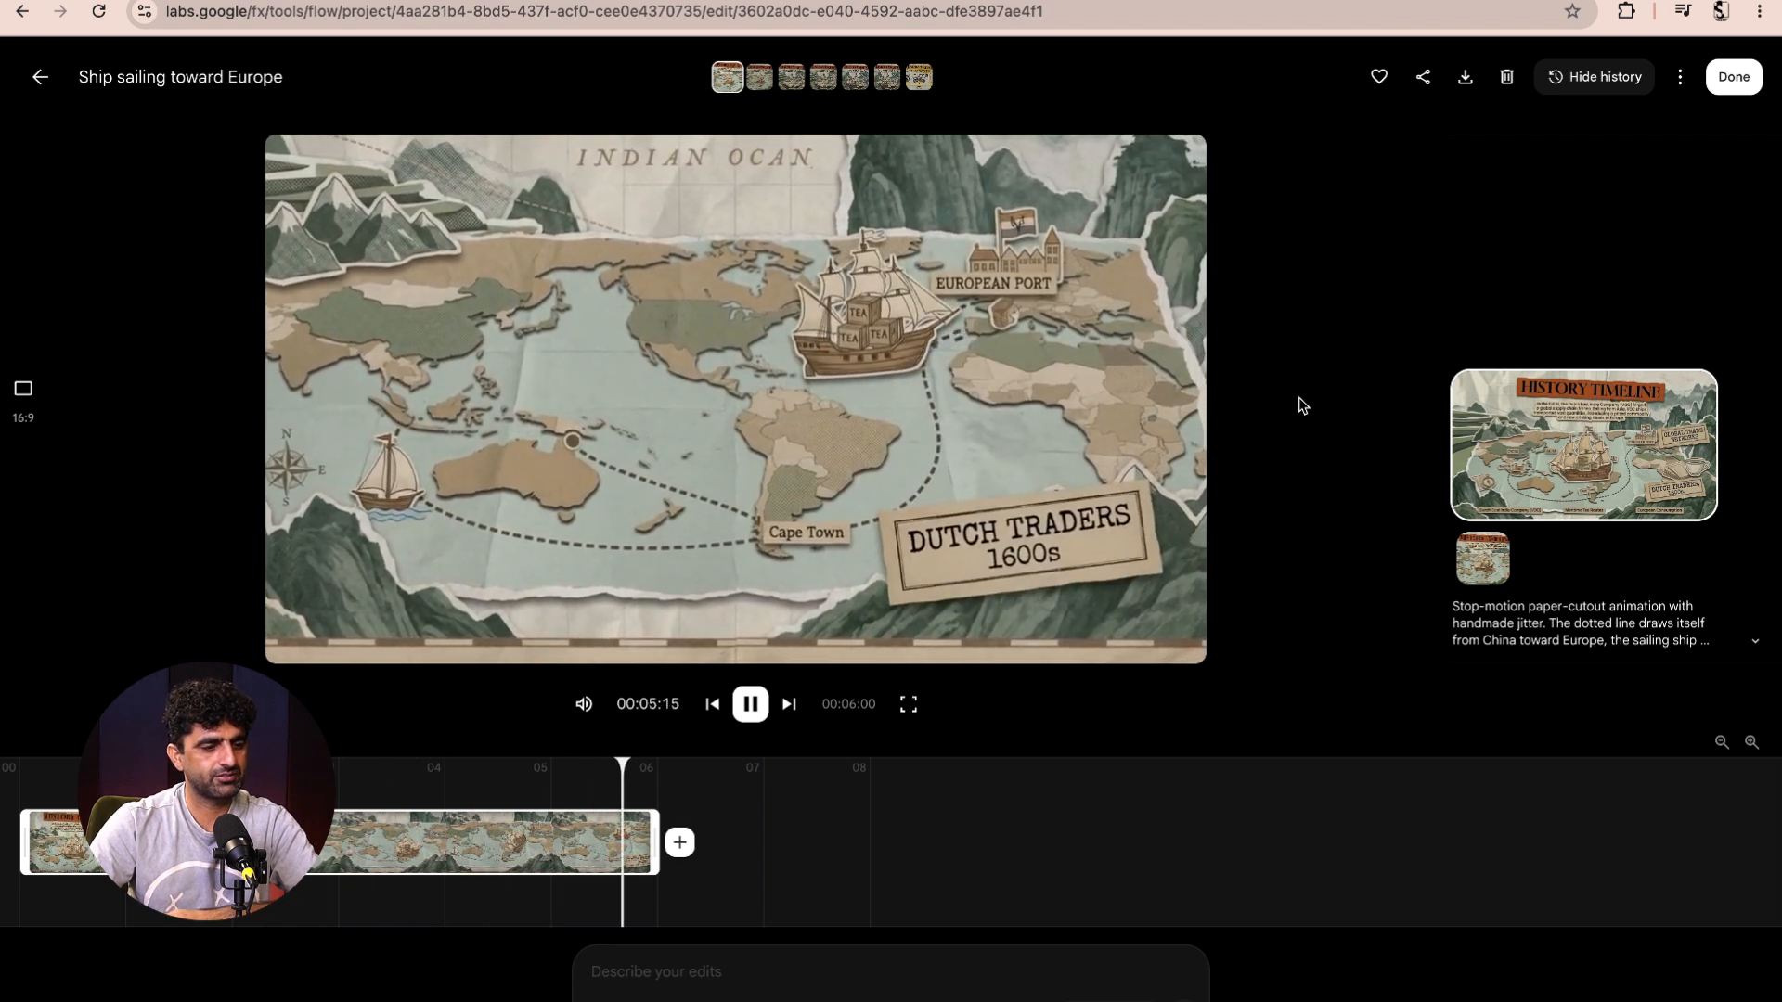
{"action": "left_click", "coordinate": [40, 76]}
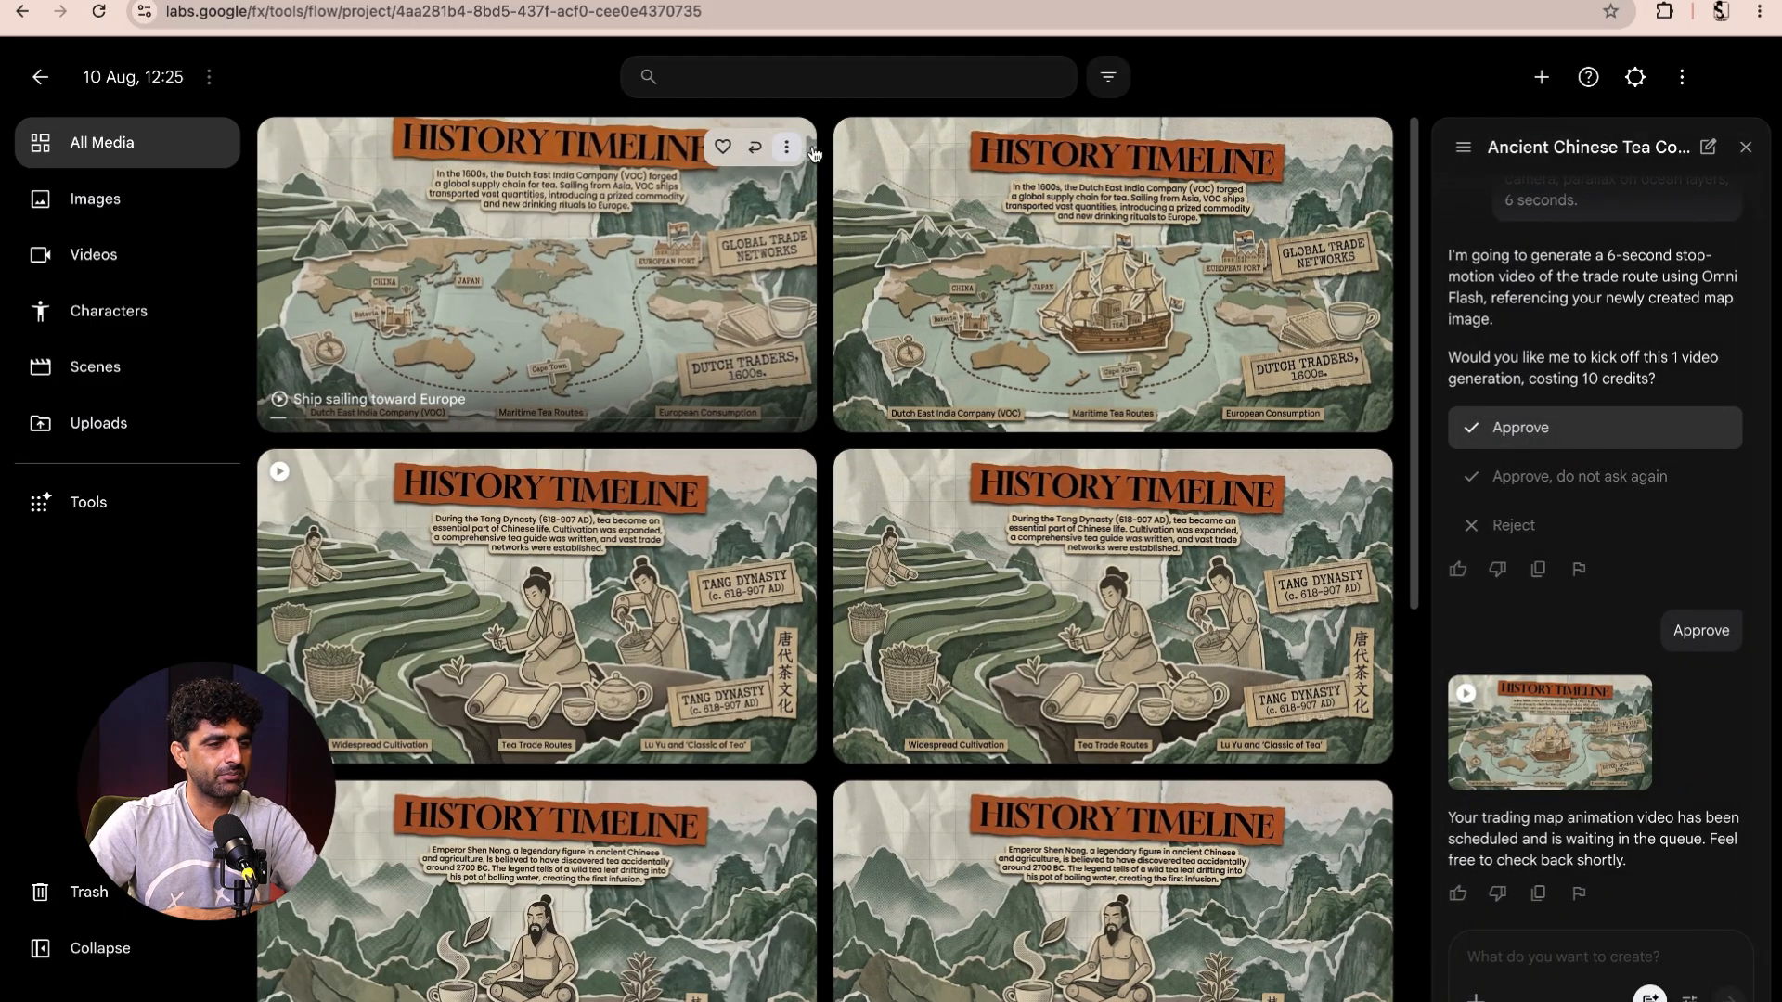
- Download the Dutch traders ship video and the Tang Dynasty tea video at 720p original size
{"action": "left_click", "coordinate": [786, 147]}
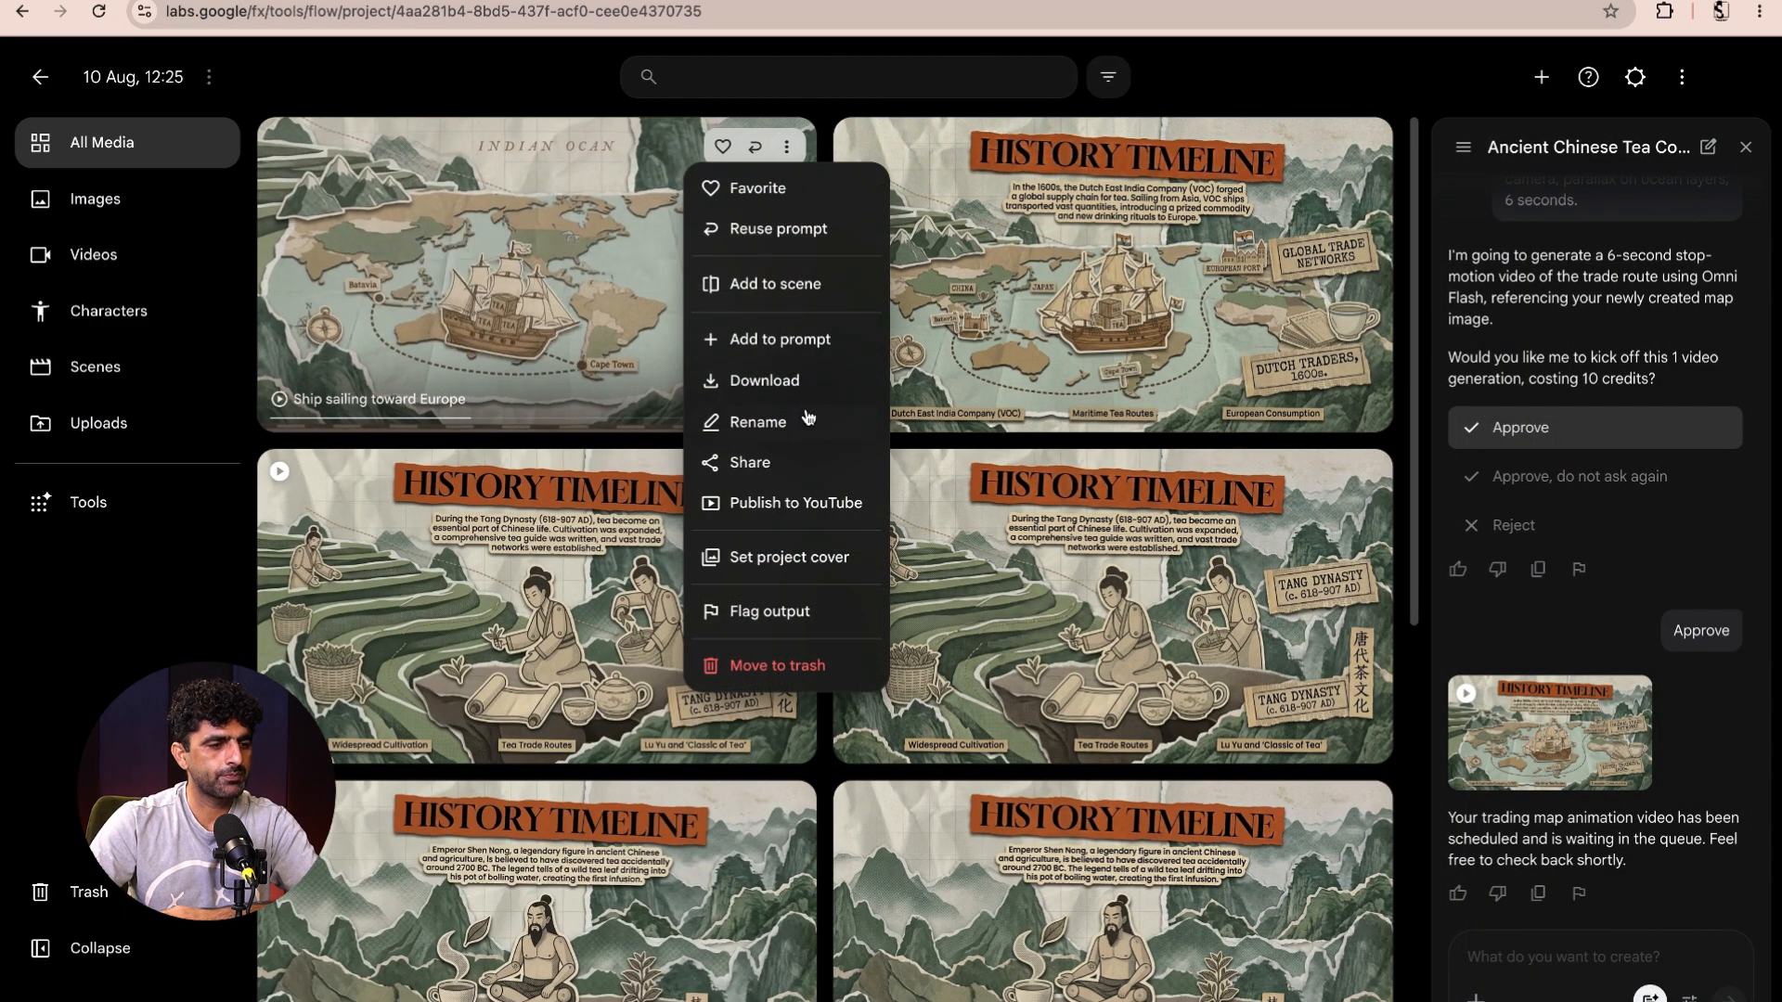
{"action": "mouse_move", "coordinate": [798, 387]}
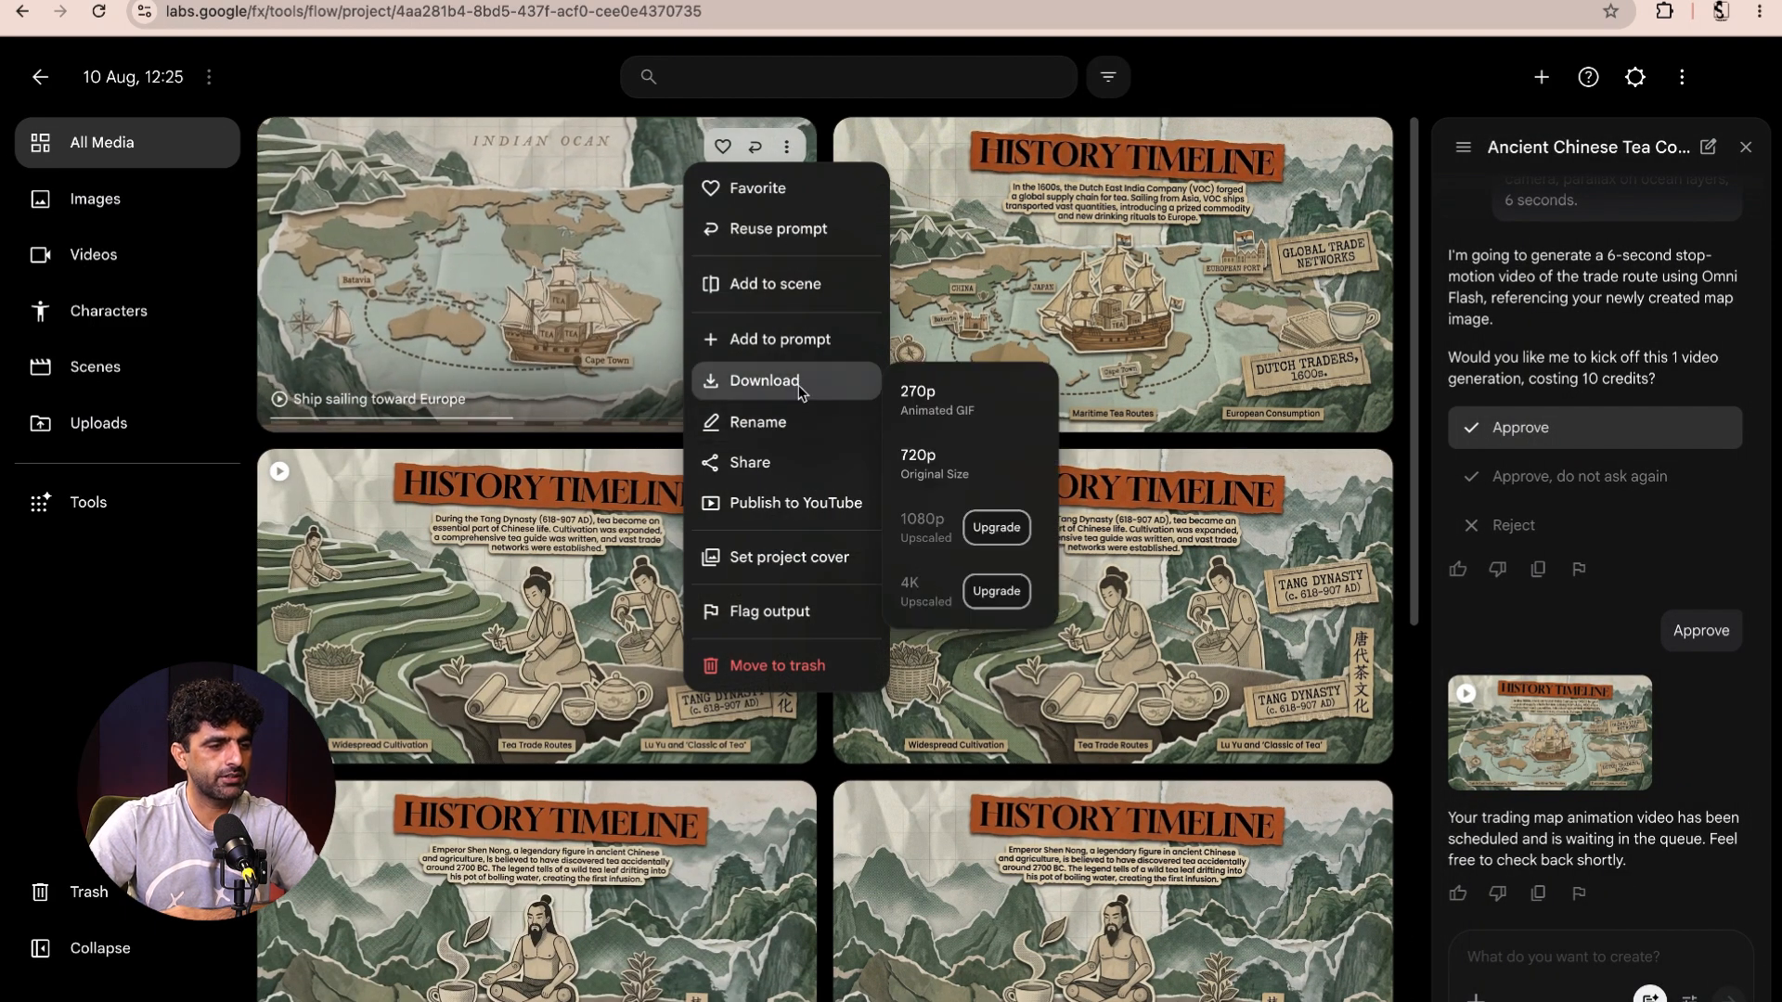
{"action": "left_click", "coordinate": [944, 474]}
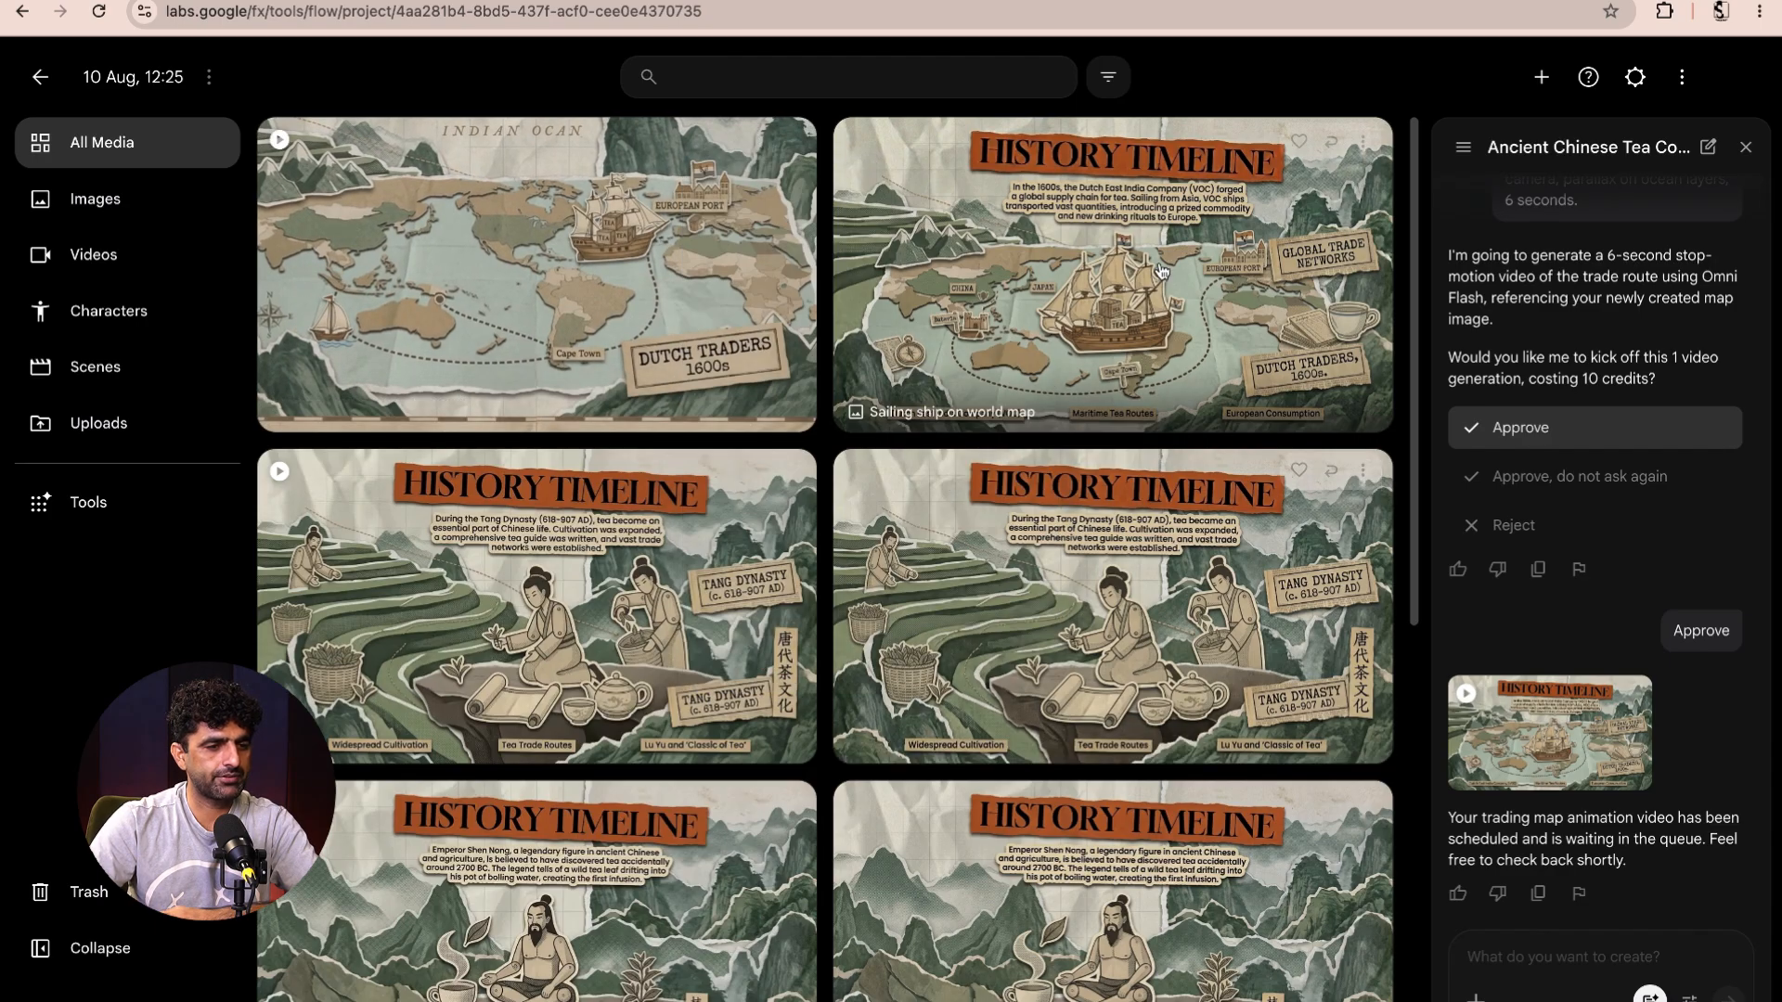
{"action": "left_click", "coordinate": [787, 479]}
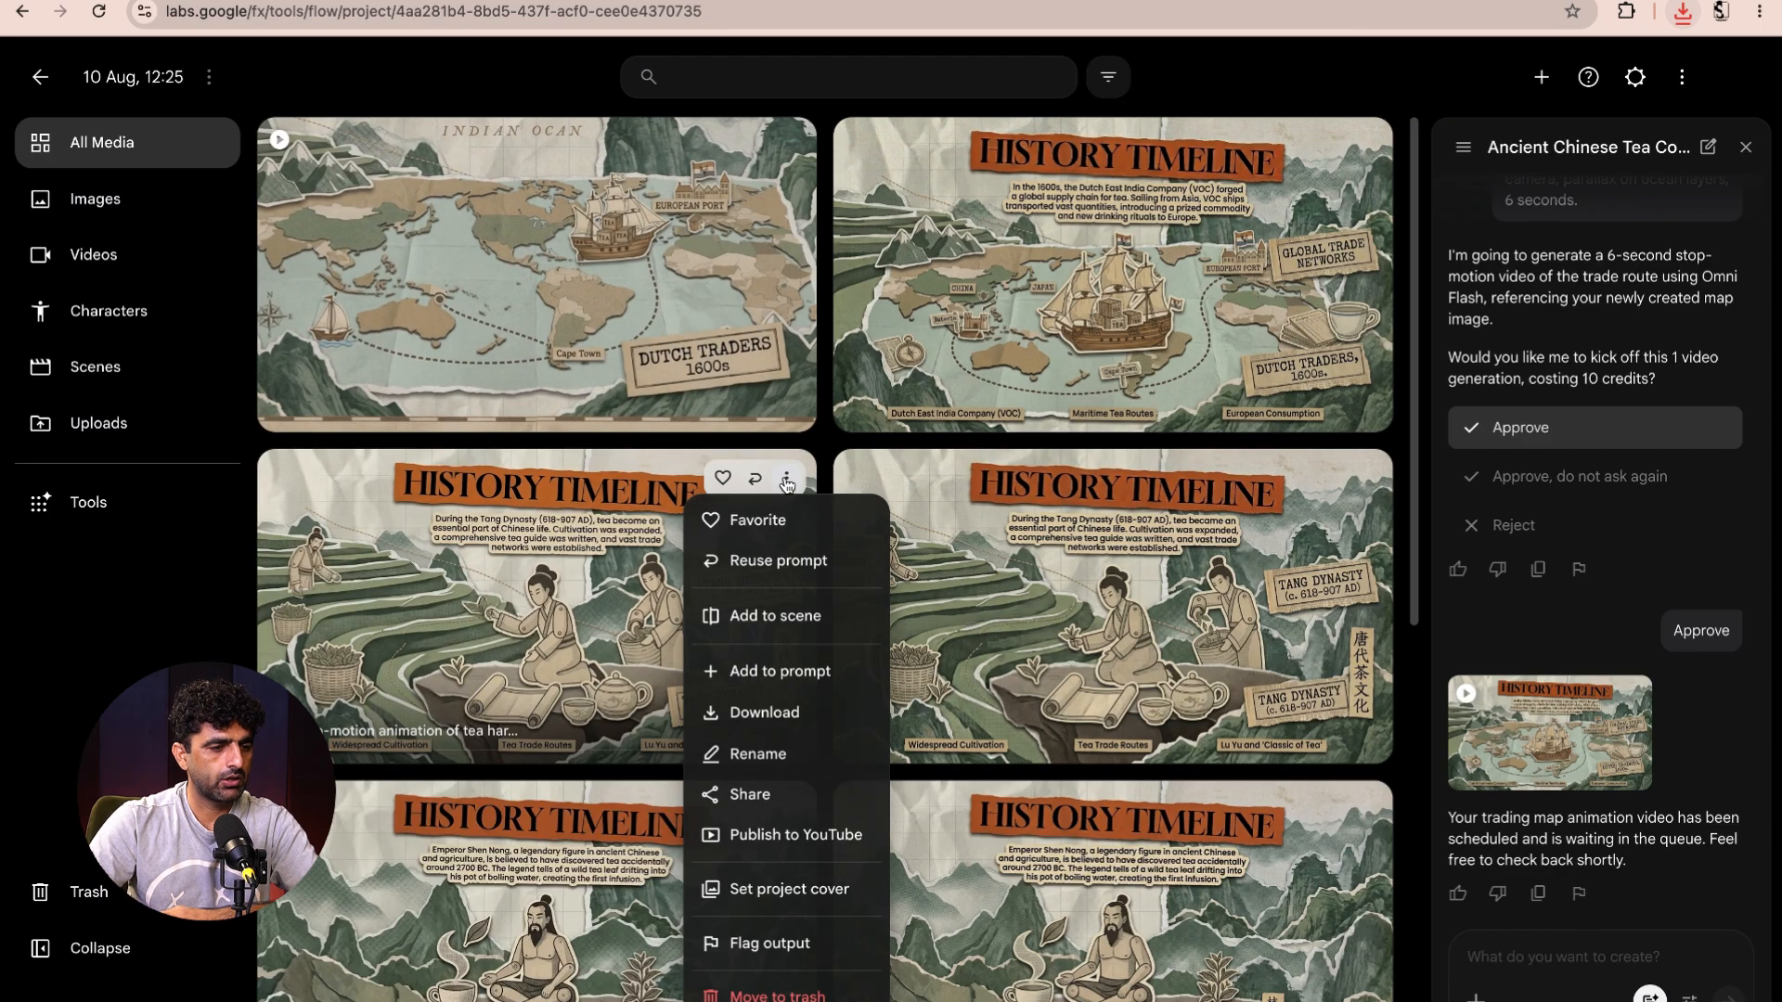
{"action": "mouse_move", "coordinate": [798, 712]}
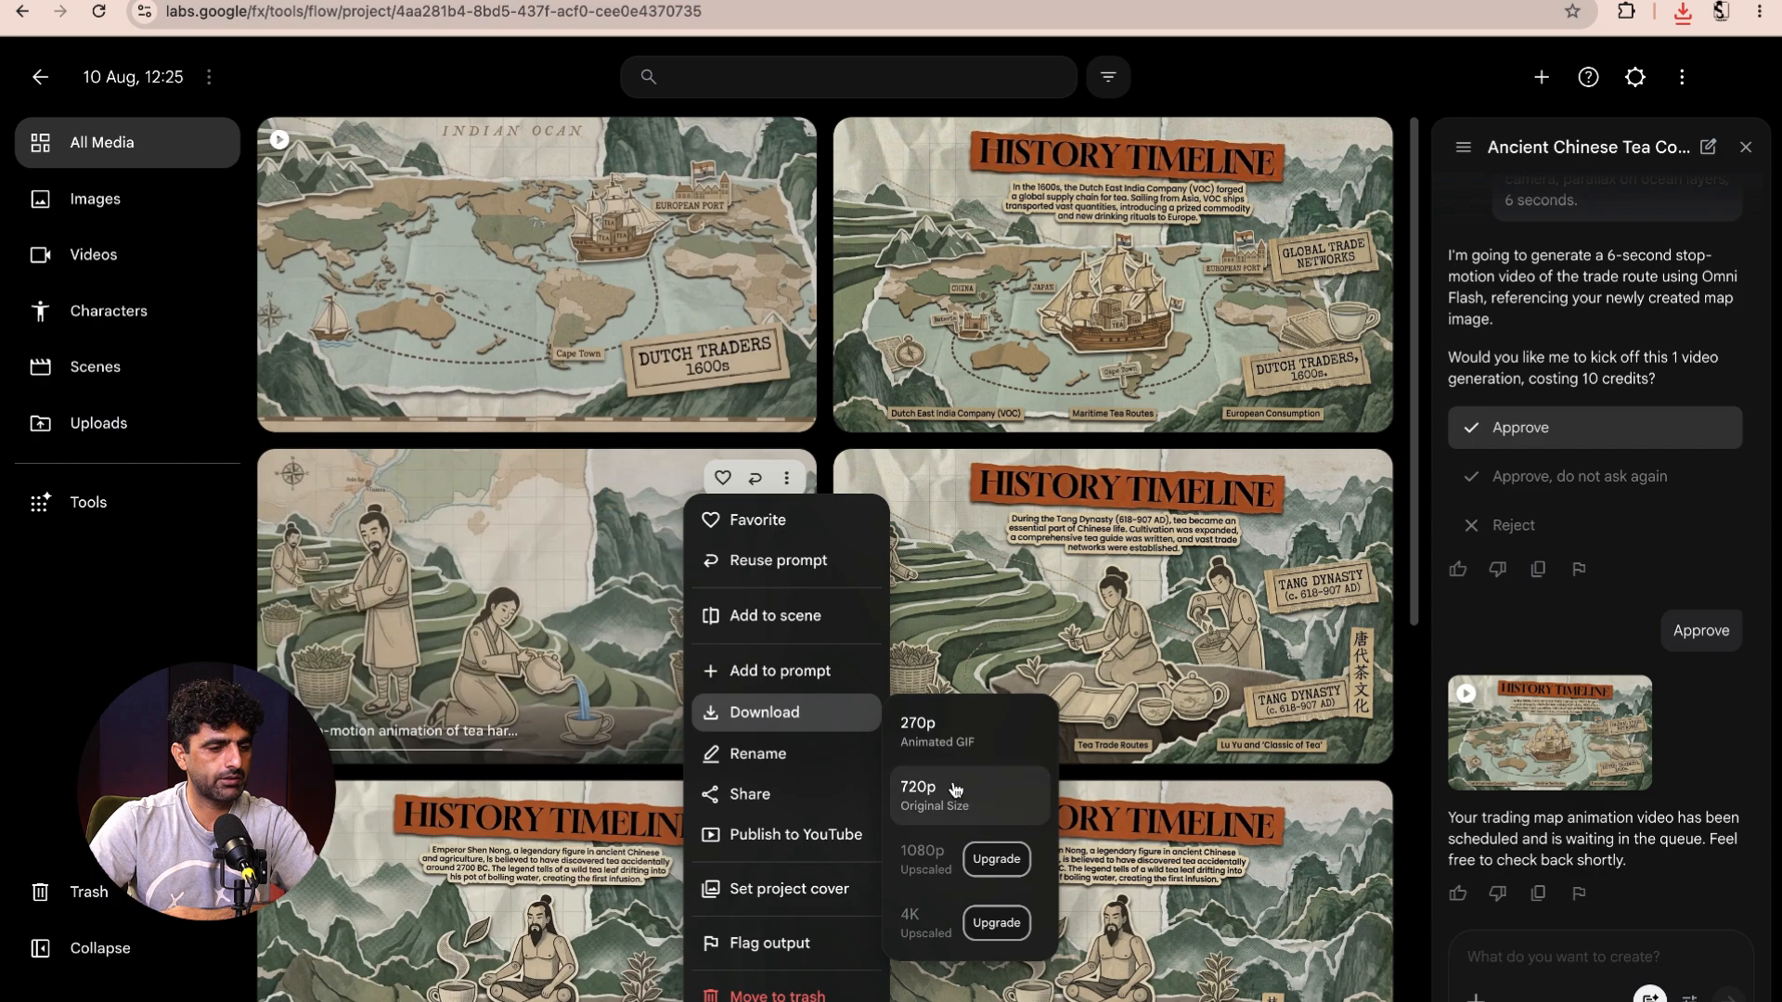
{"action": "left_click", "coordinate": [956, 790]}
- Download the Emperor Shen Nong video at 720p original size and check the browser's downloads
{"action": "scroll", "coordinate": [1091, 738], "scroll_direction": "down", "scroll_amount": 3}
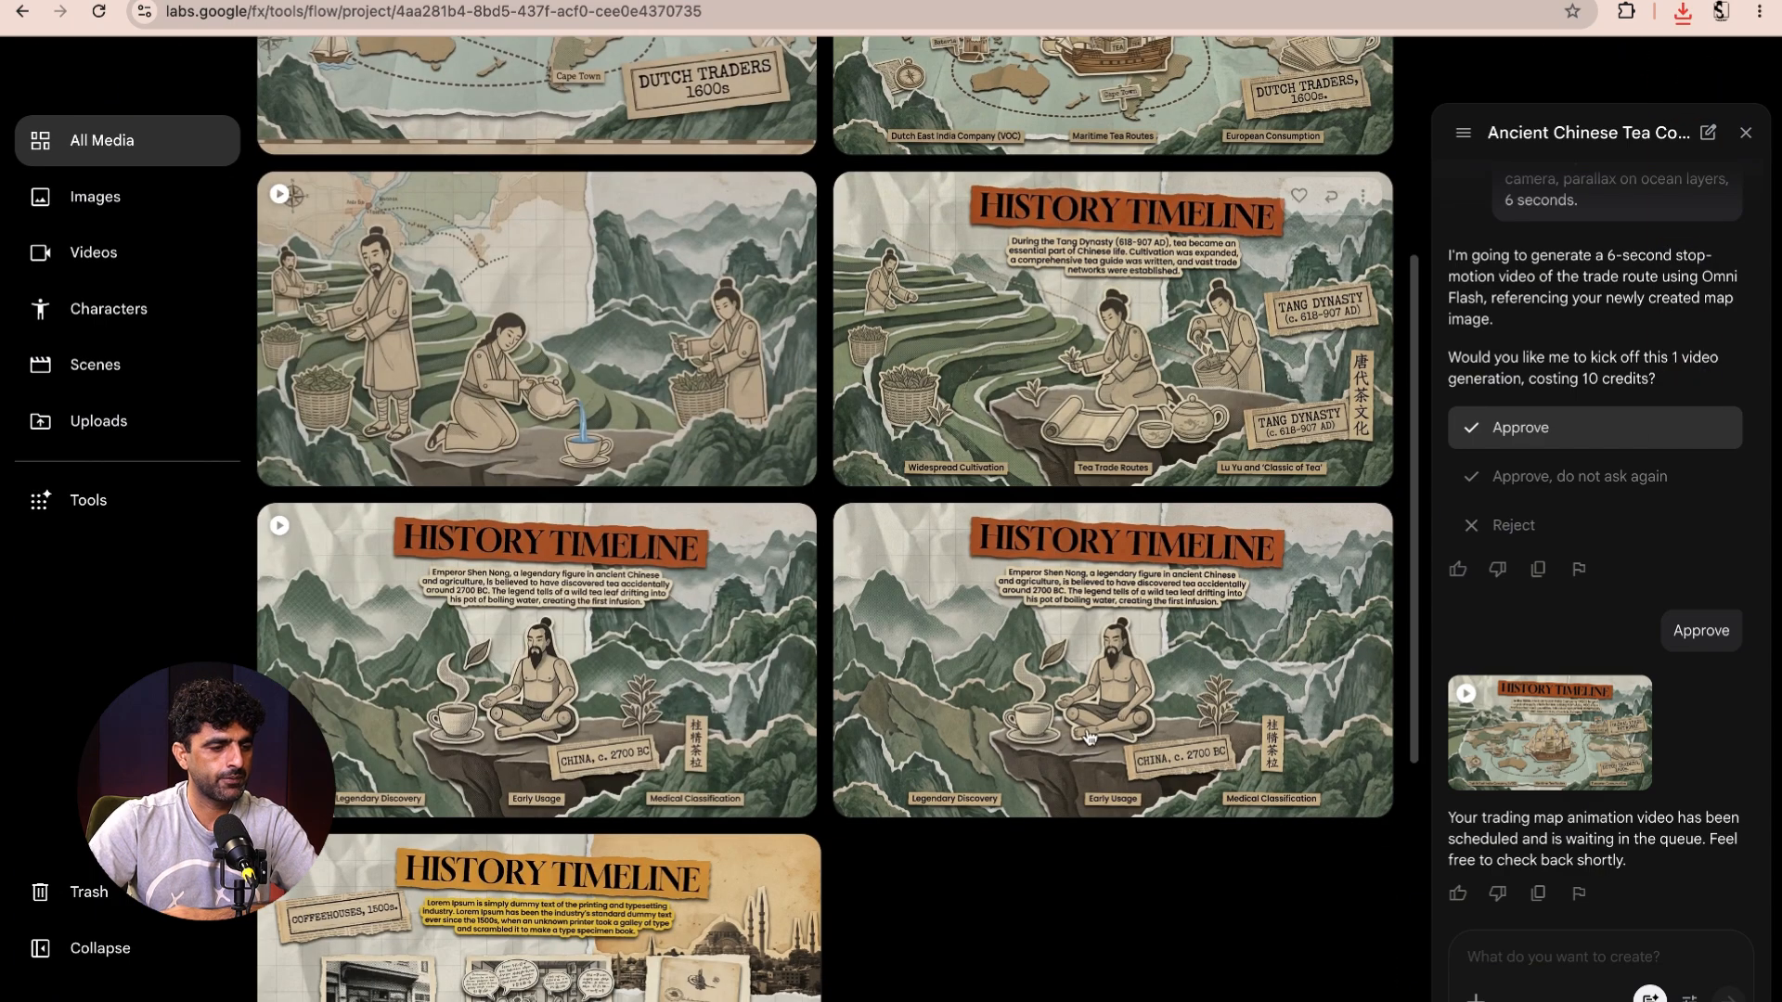
{"action": "left_click", "coordinate": [786, 535]}
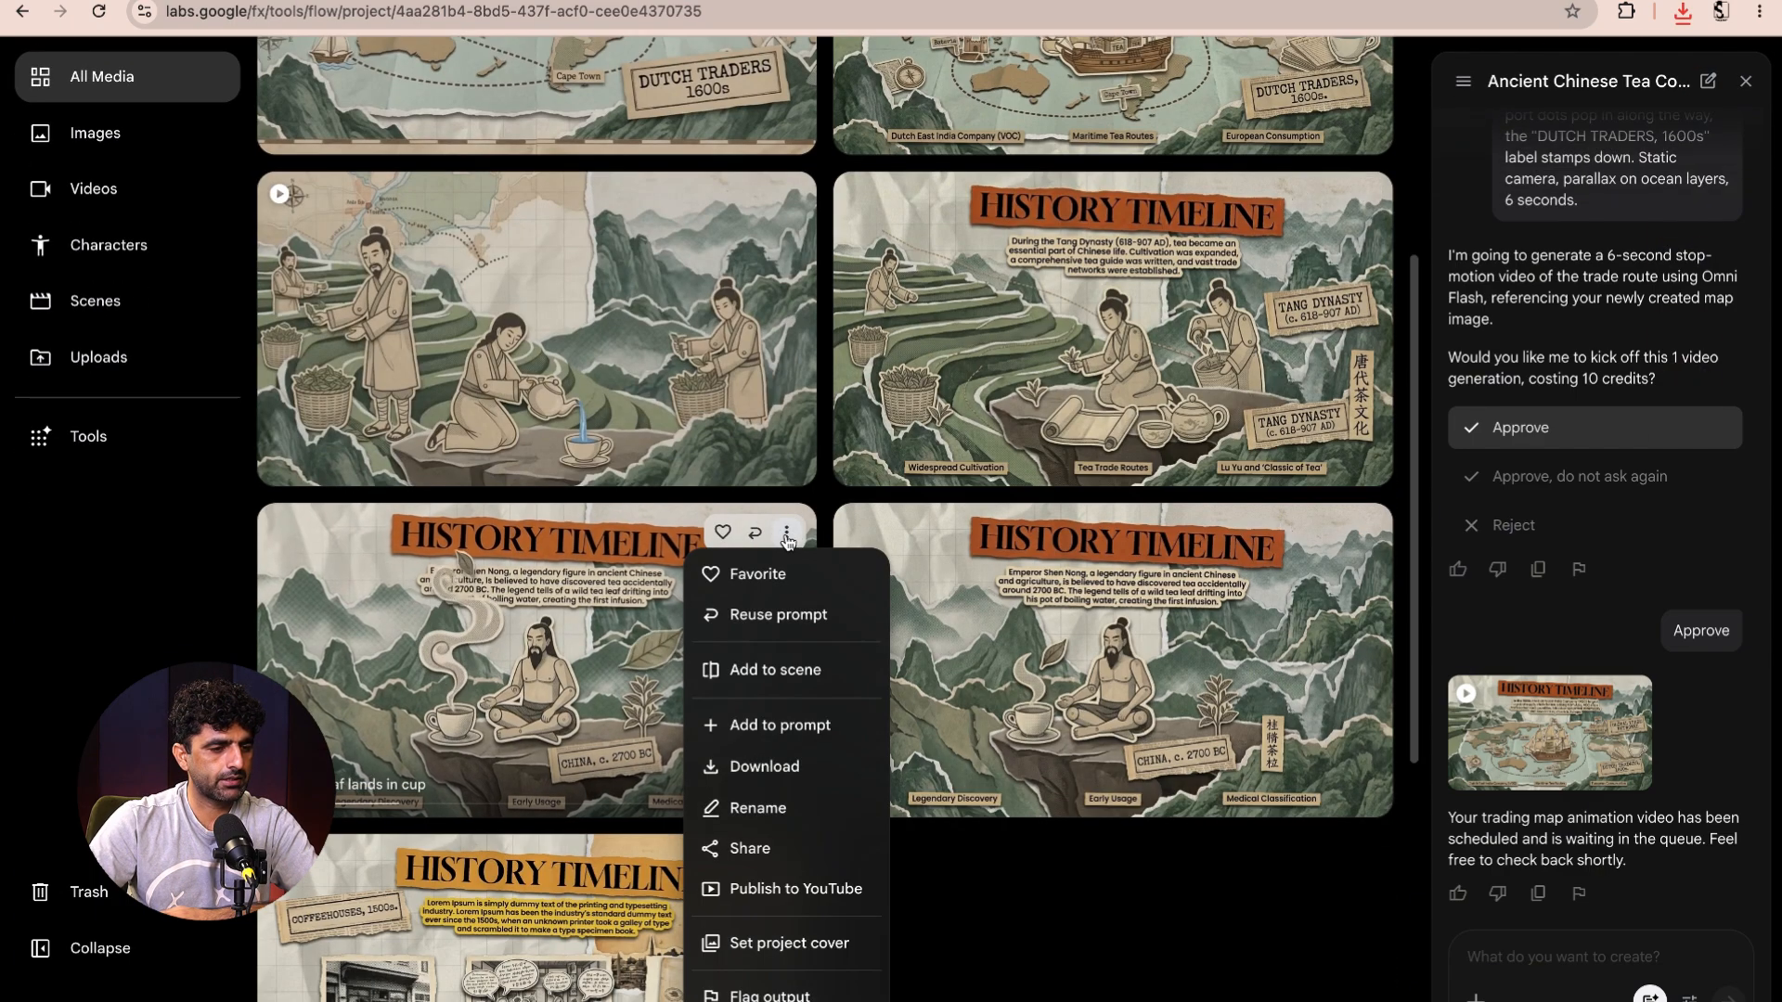
{"action": "mouse_move", "coordinate": [789, 767]}
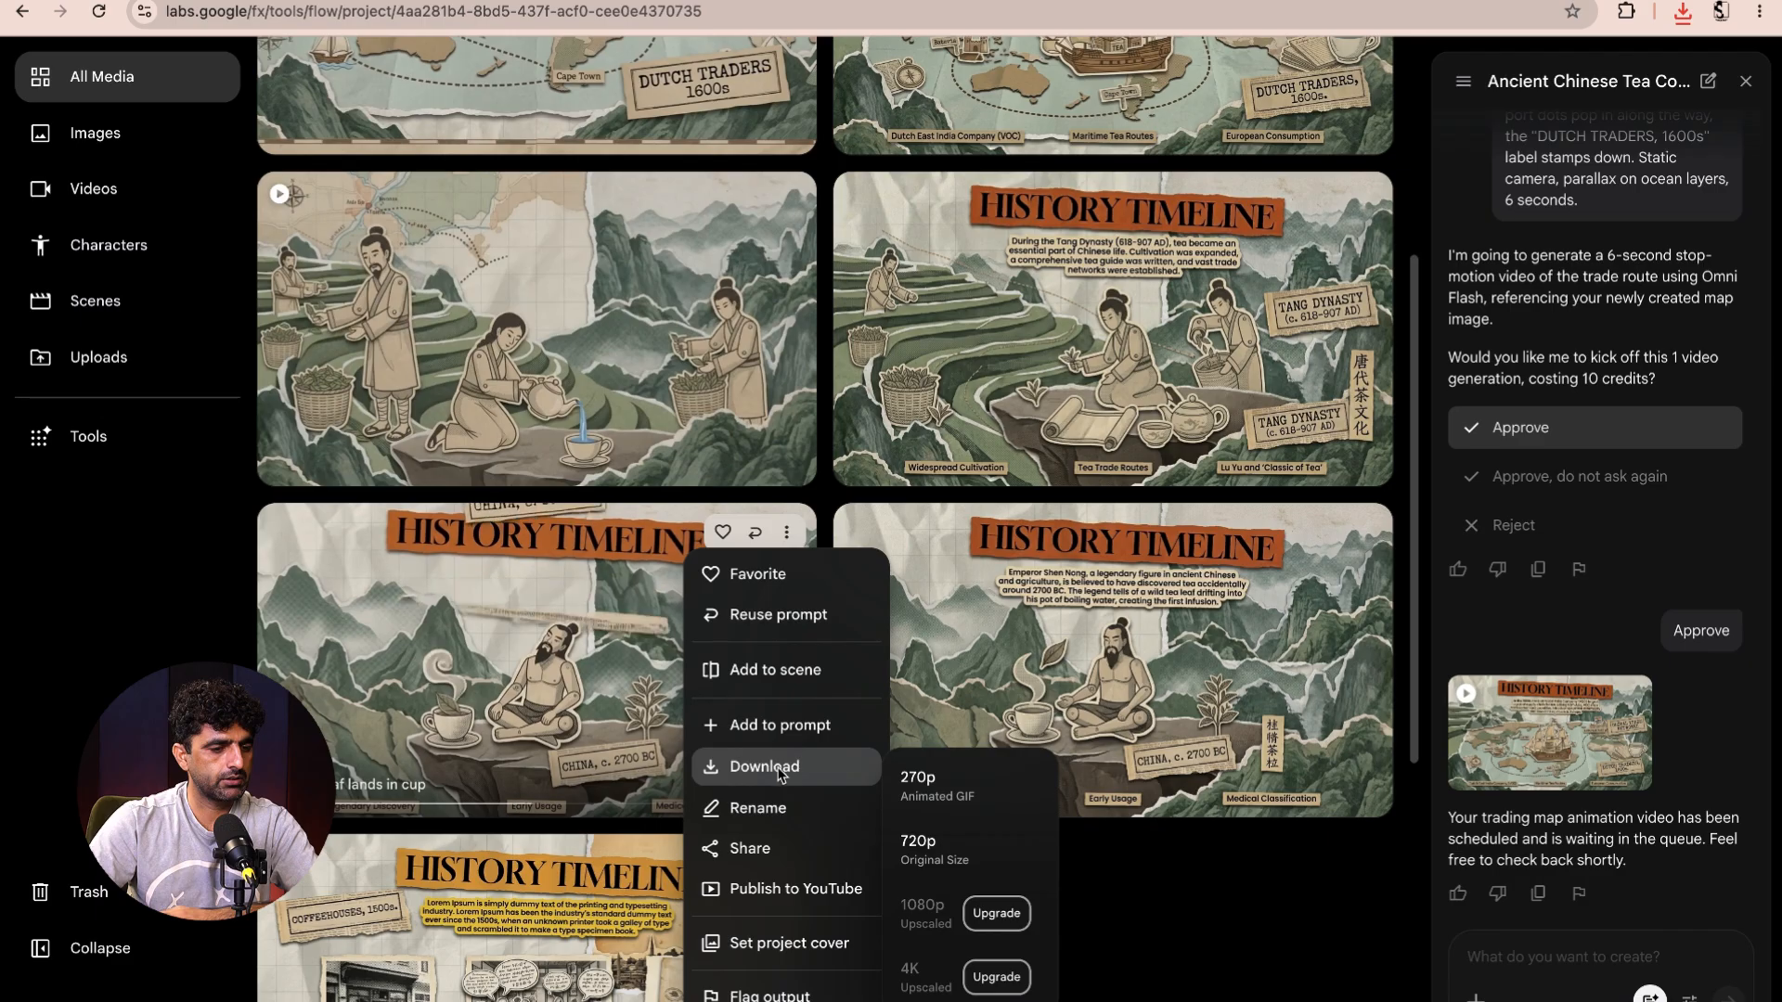
{"action": "left_click", "coordinate": [948, 843]}
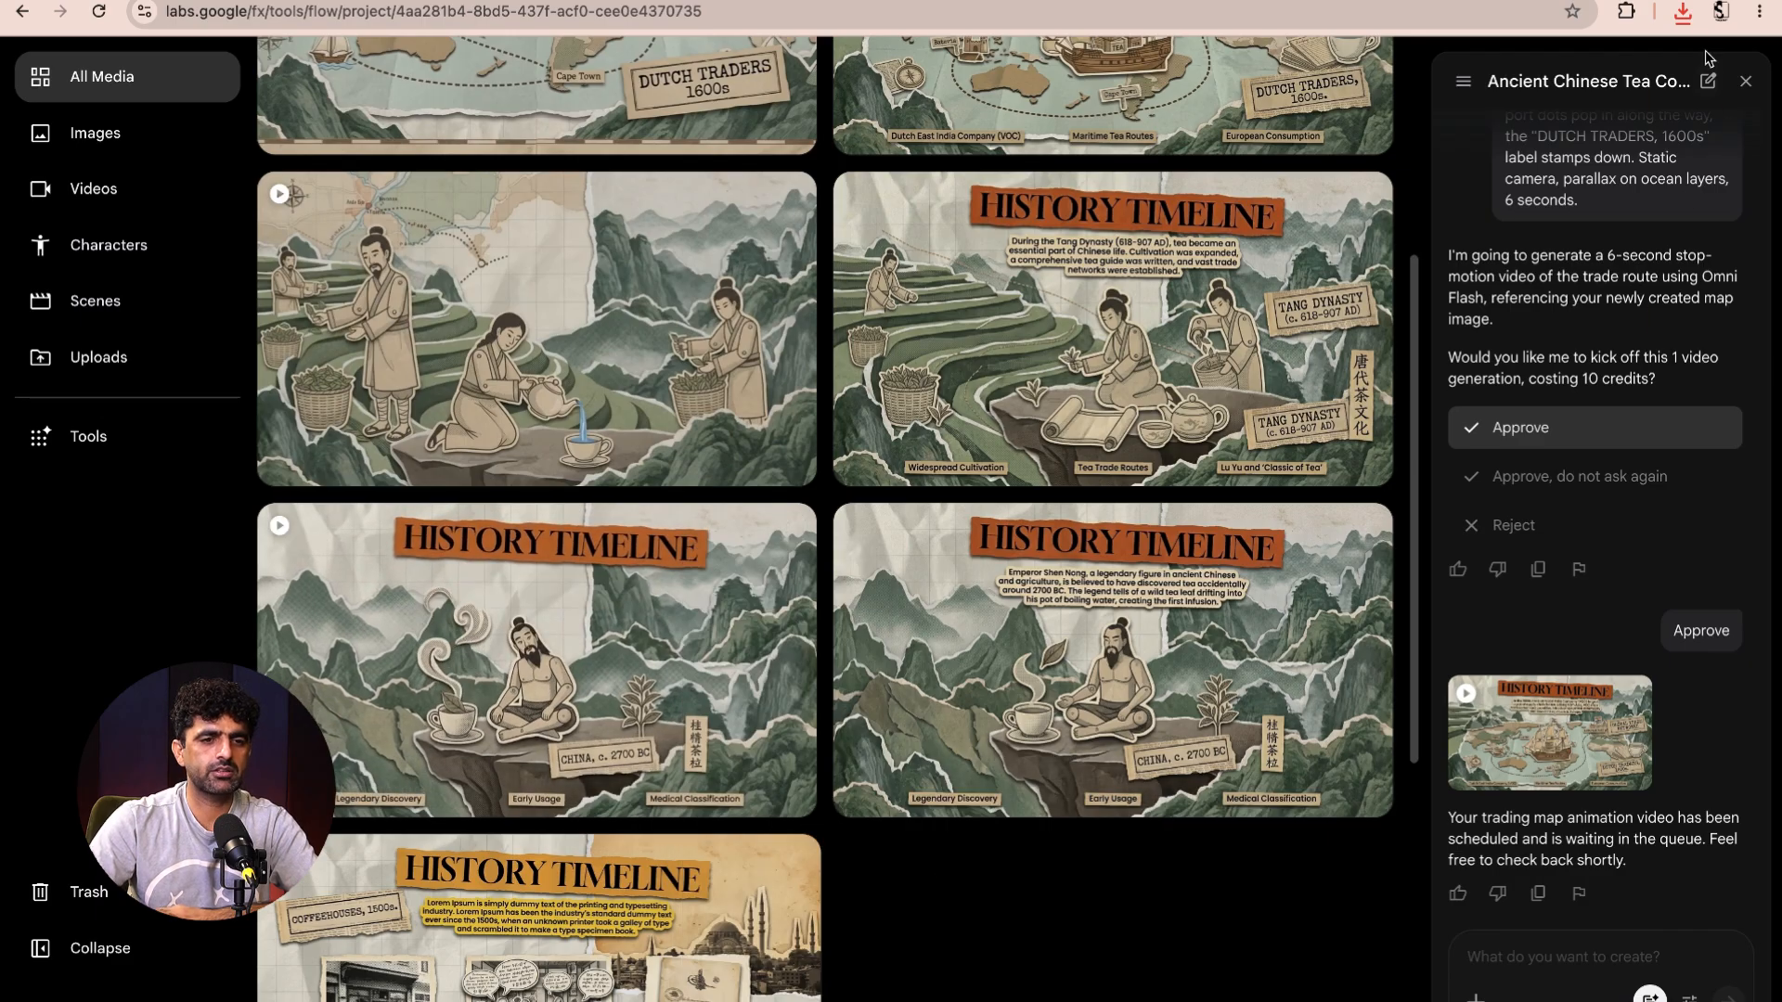
{"action": "left_click", "coordinate": [1686, 17]}
{"action": "left_click", "coordinate": [1685, 16]}
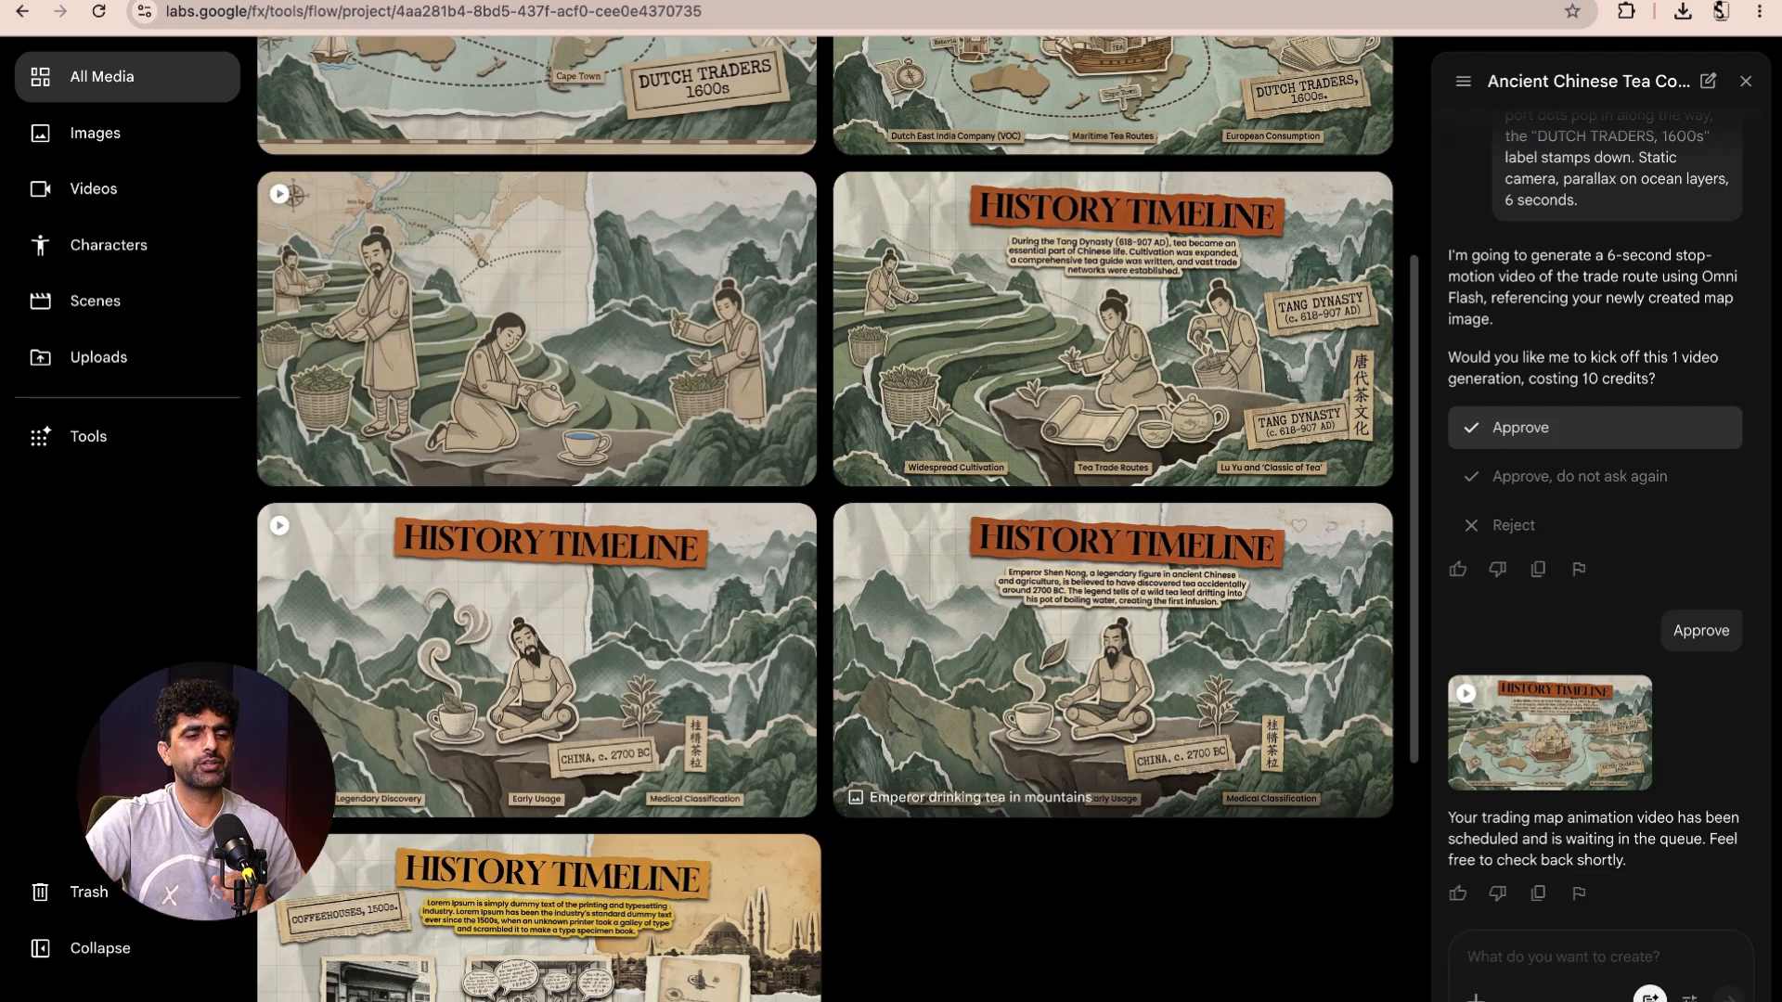
- Copy the China, Culture and Traders voice-over sections from Claude's script and paste them into Fish Audio's Expressive Narrator block
{"action": "mouse_move", "coordinate": [1615, 991]}
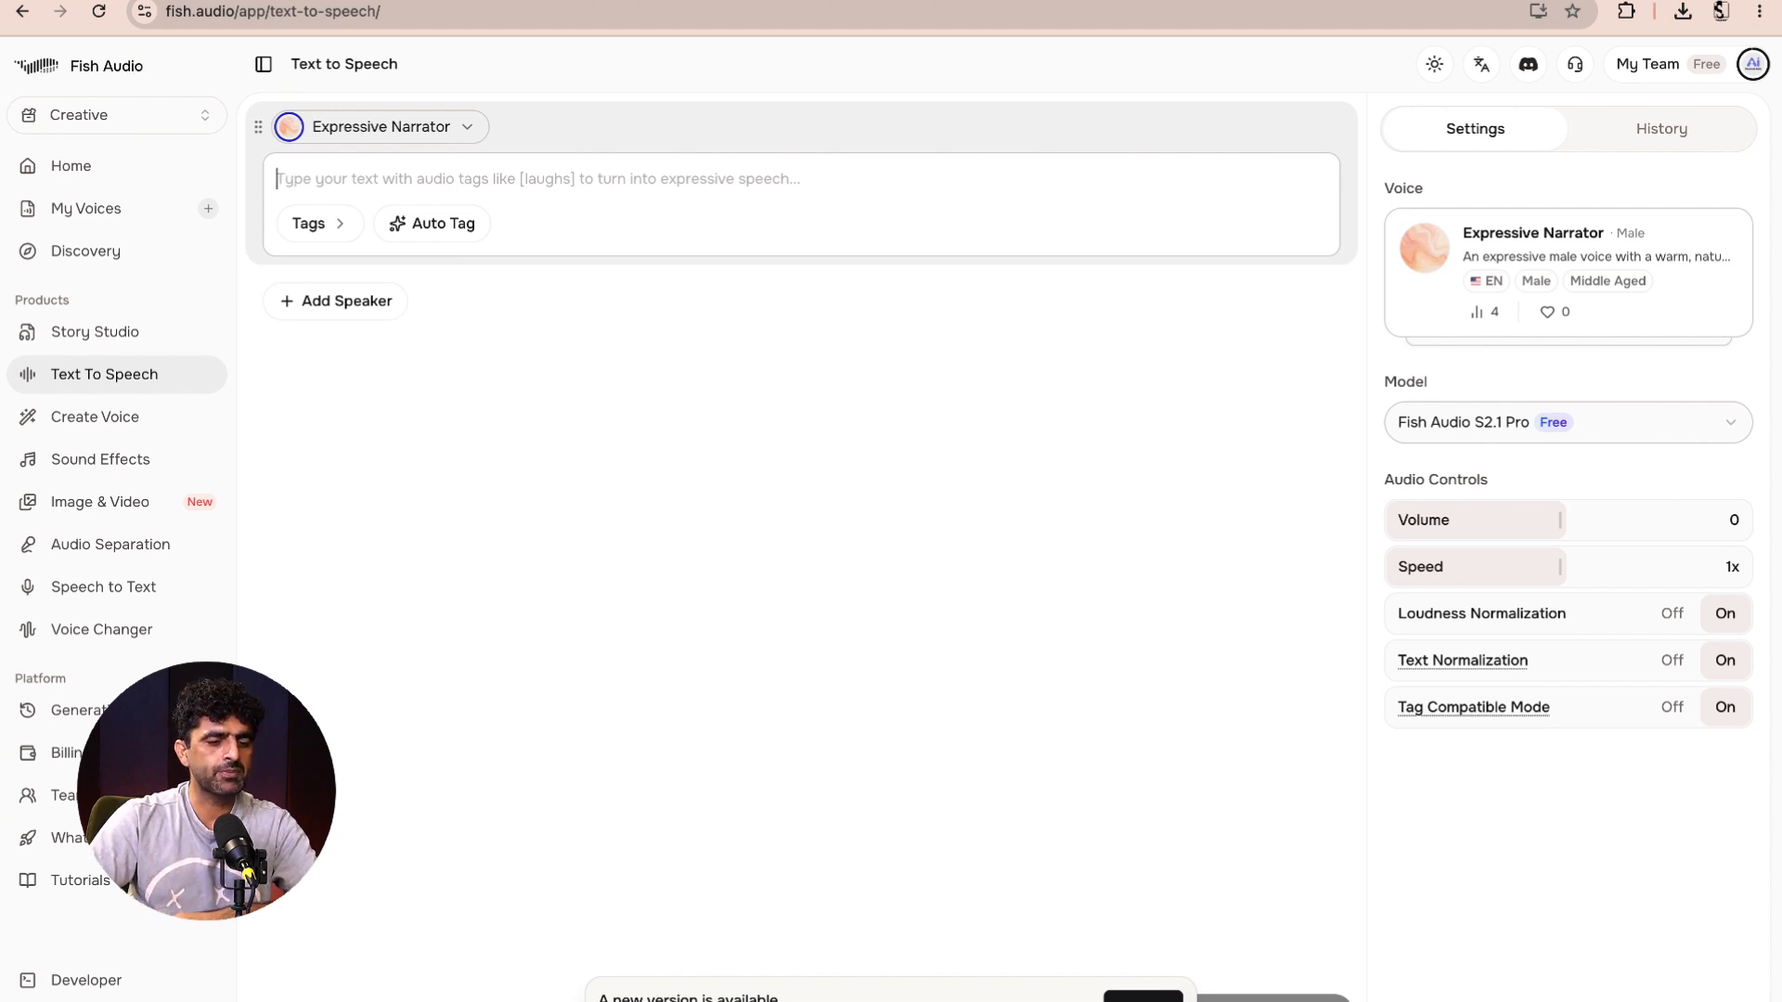
{"action": "left_click", "coordinate": [1503, 991]}
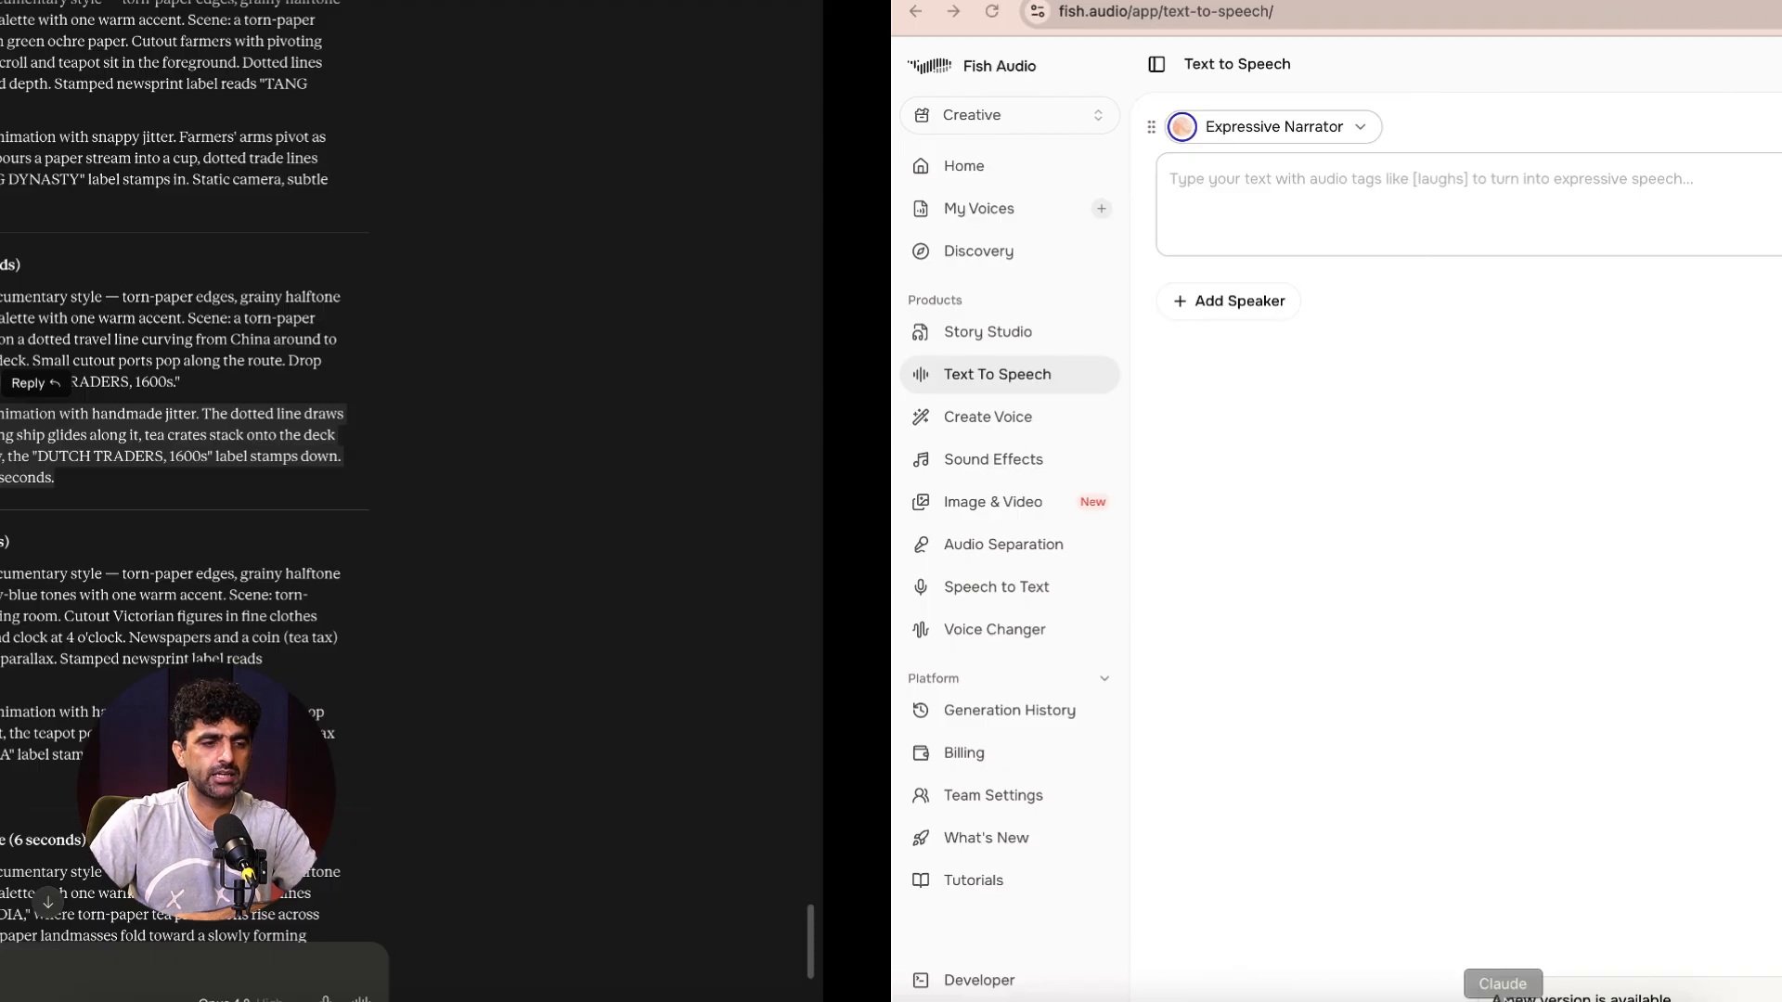
{"action": "scroll", "coordinate": [1418, 549], "scroll_direction": "down", "scroll_amount": 10}
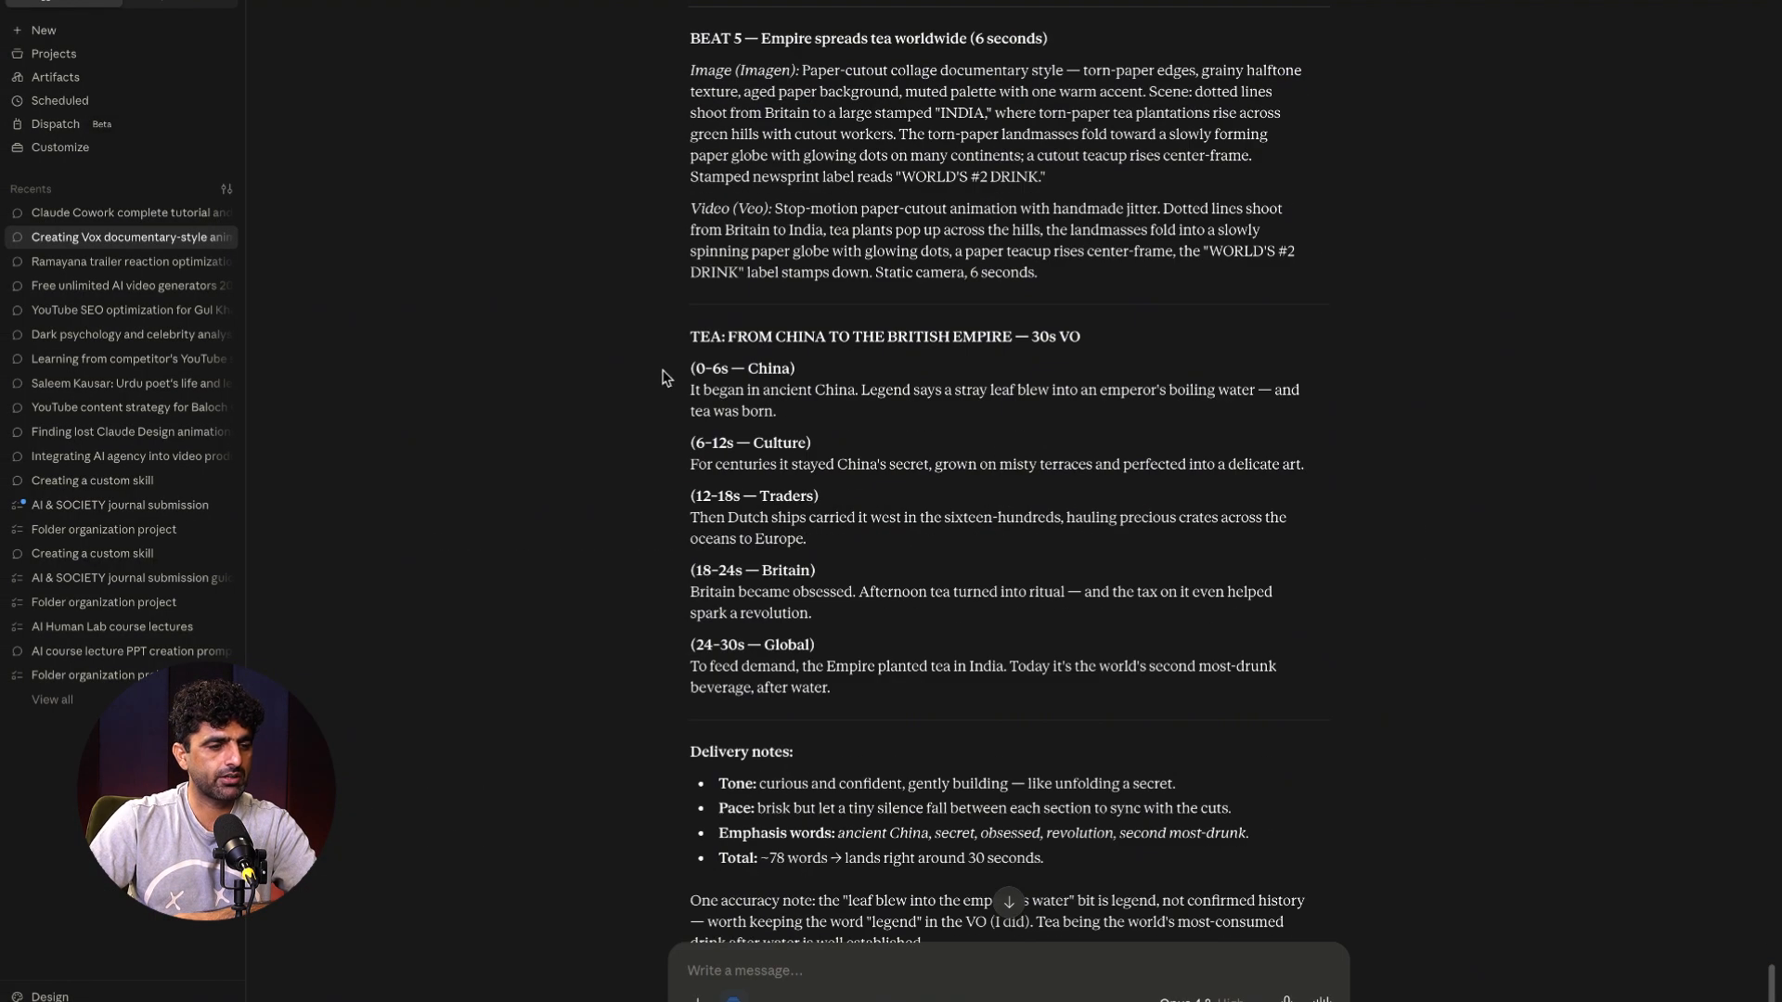
{"action": "left_click_drag", "start_coordinate": [696, 374], "coordinate": [837, 542]}
{"action": "right_click", "coordinate": [739, 408]}
{"action": "left_click", "coordinate": [794, 446]}
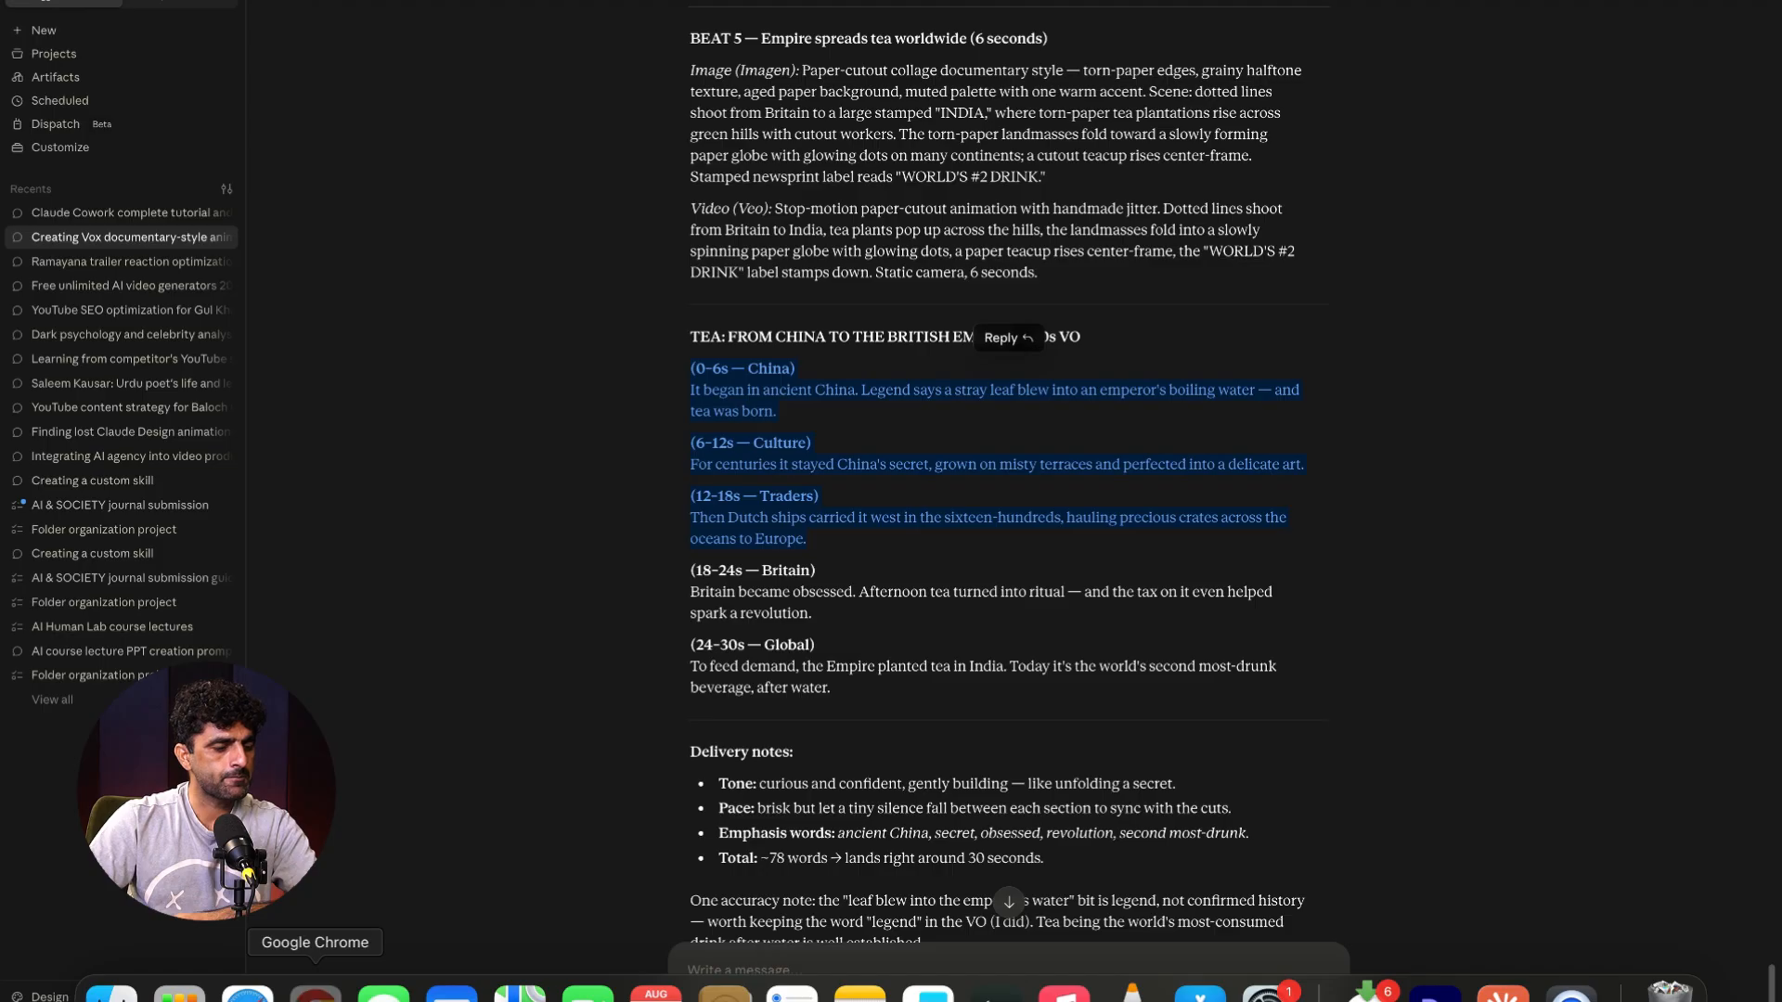
{"action": "left_click", "coordinate": [316, 992]}
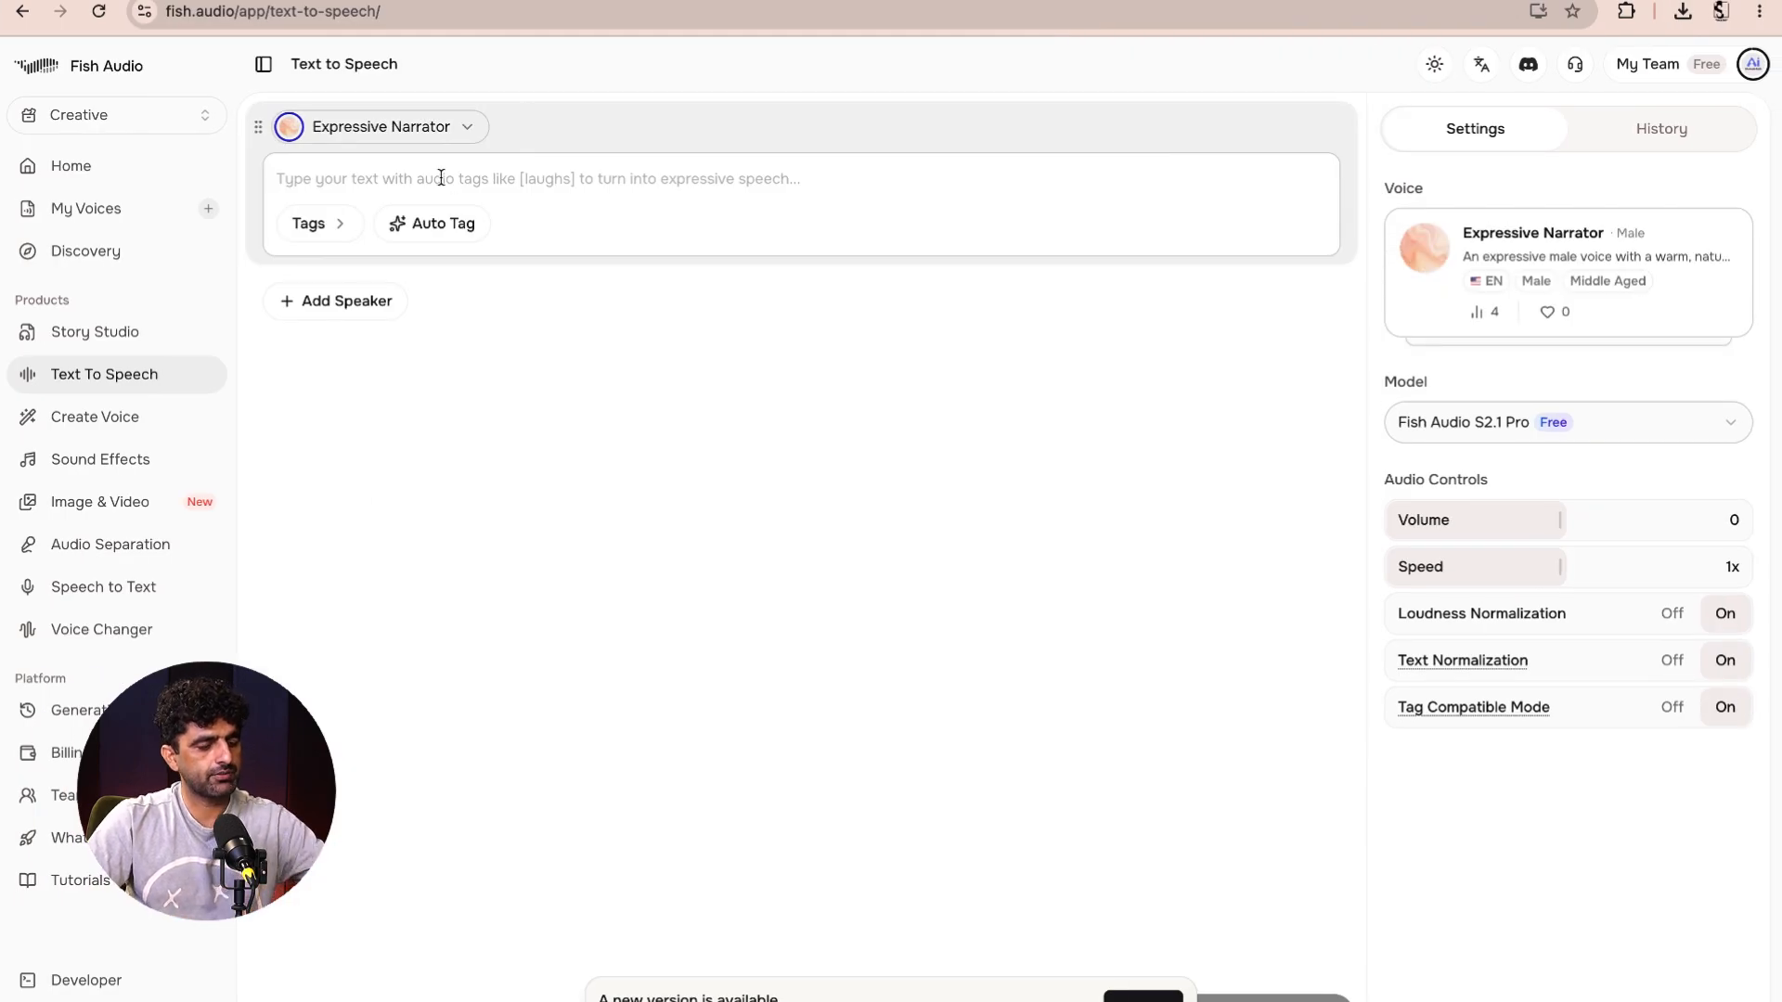
{"action": "key", "text": "super+v"}
- Delete the "(0–6s — China)", "(6–12s — Culture)" and "(12–18s — Traders)" headings from the narrator script
{"action": "left_click_drag", "start_coordinate": [411, 176], "coordinate": [277, 179]}
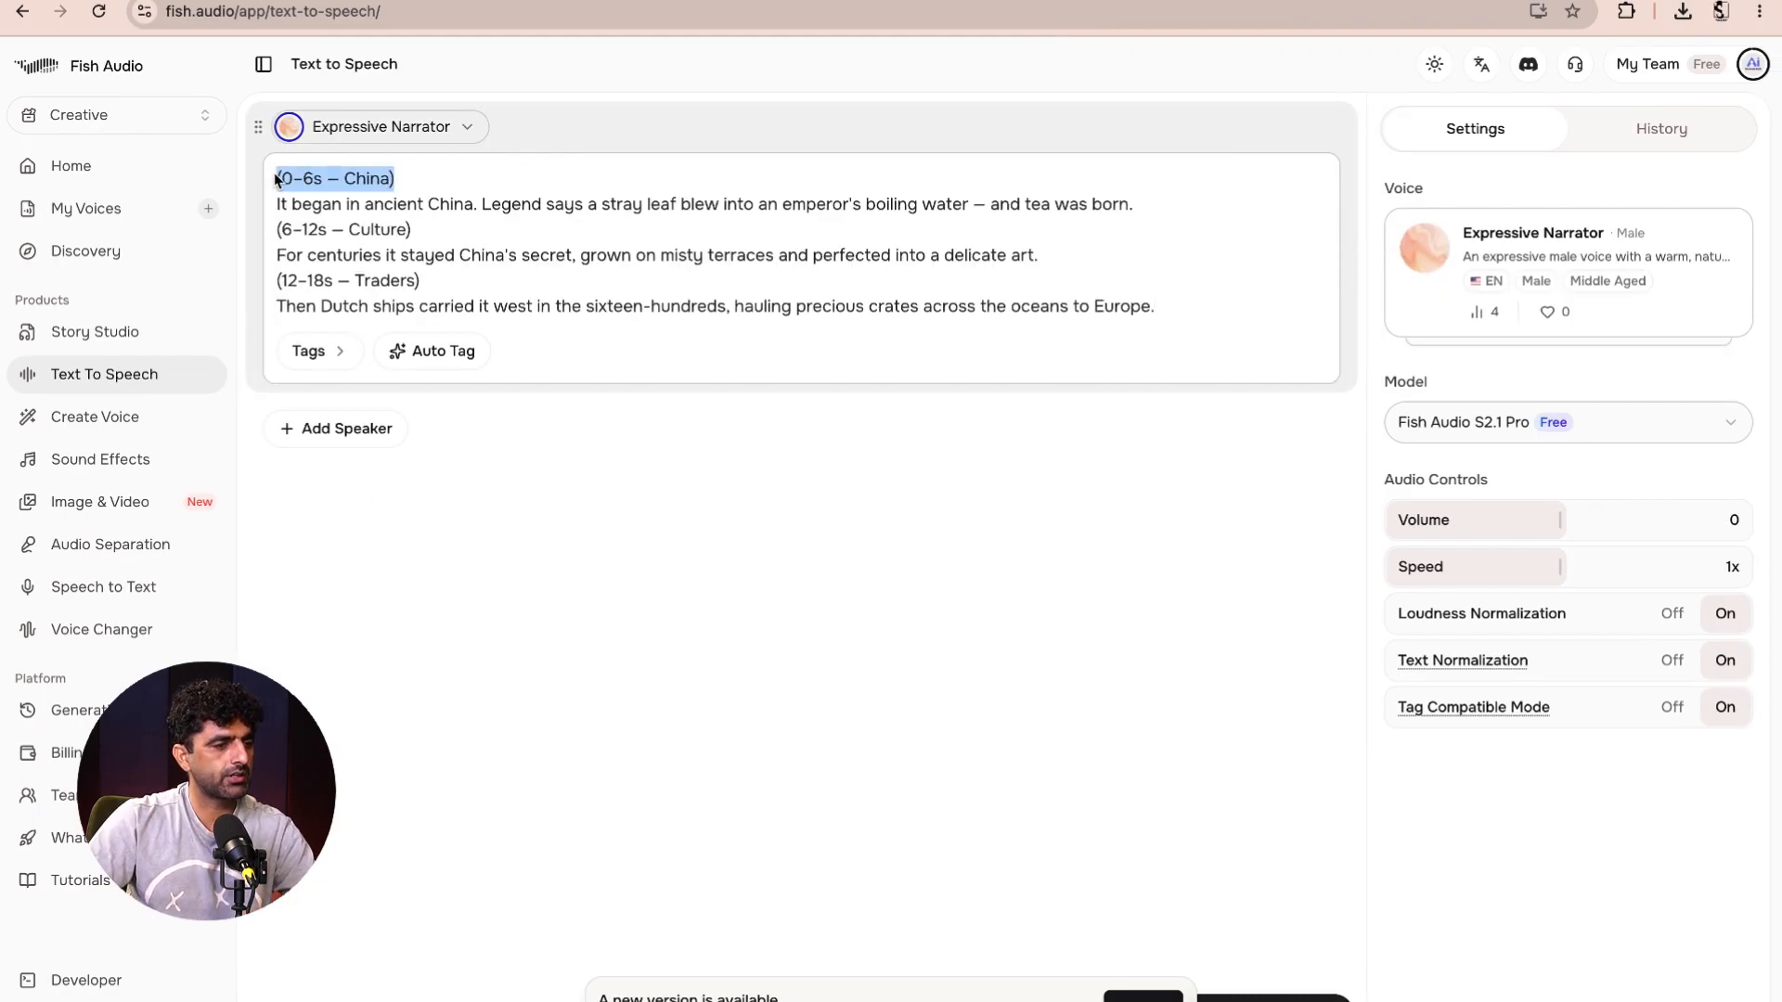
{"action": "key", "text": "BackSpace"}
{"action": "left_click_drag", "start_coordinate": [454, 238], "coordinate": [263, 243]}
{"action": "key", "text": "BackSpace"}
{"action": "left_click_drag", "start_coordinate": [440, 285], "coordinate": [276, 281]}
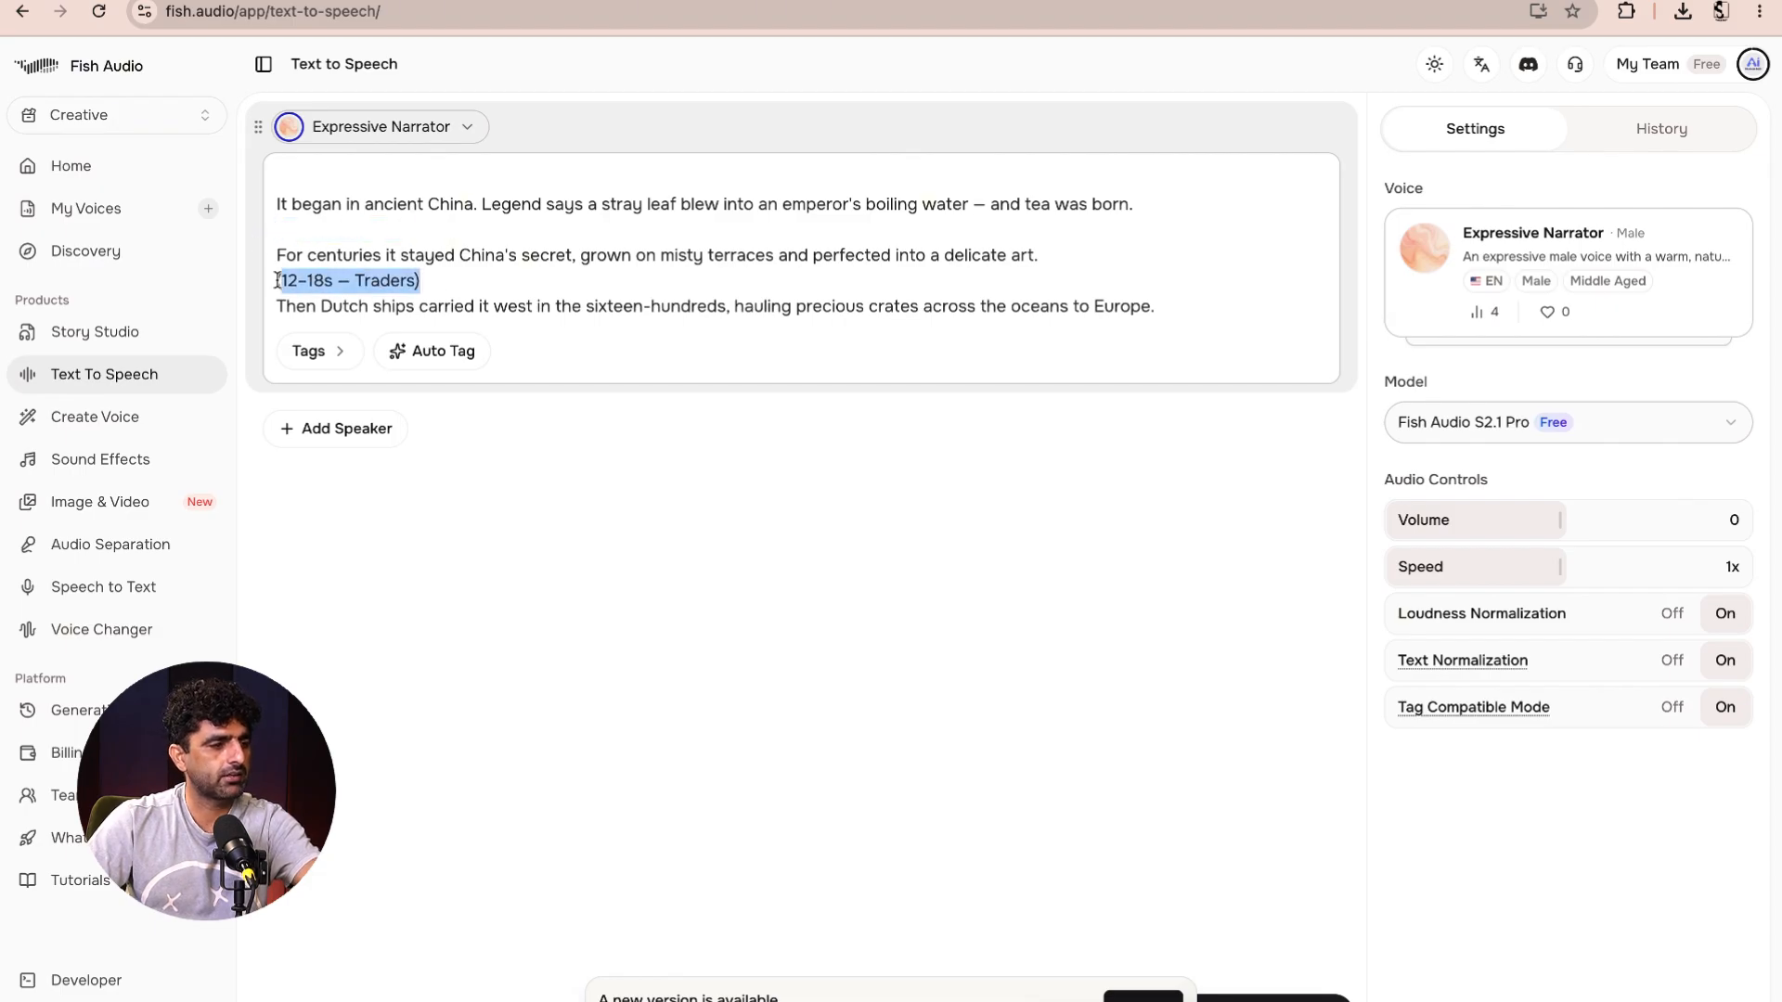
{"action": "key", "text": "BackSpace"}
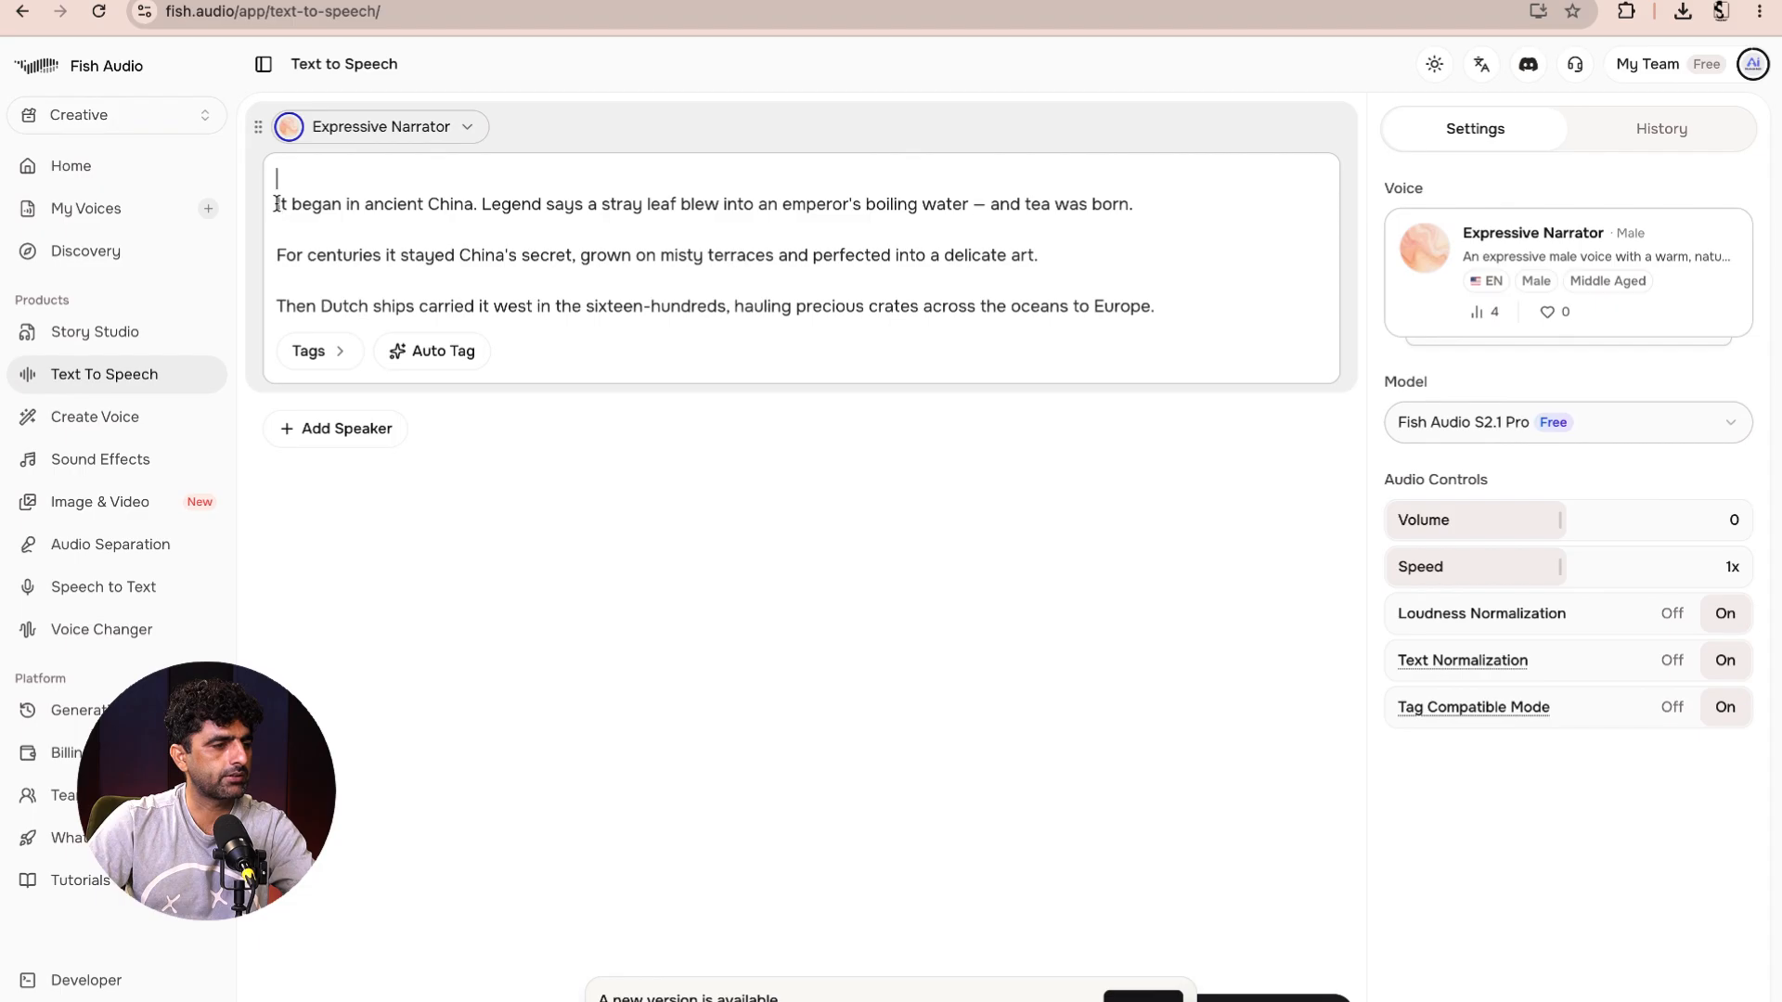
- Remove the empty lines and line breaks from the script to join its sentences into one continuous paragraph
{"action": "key", "text": "BackSpace"}
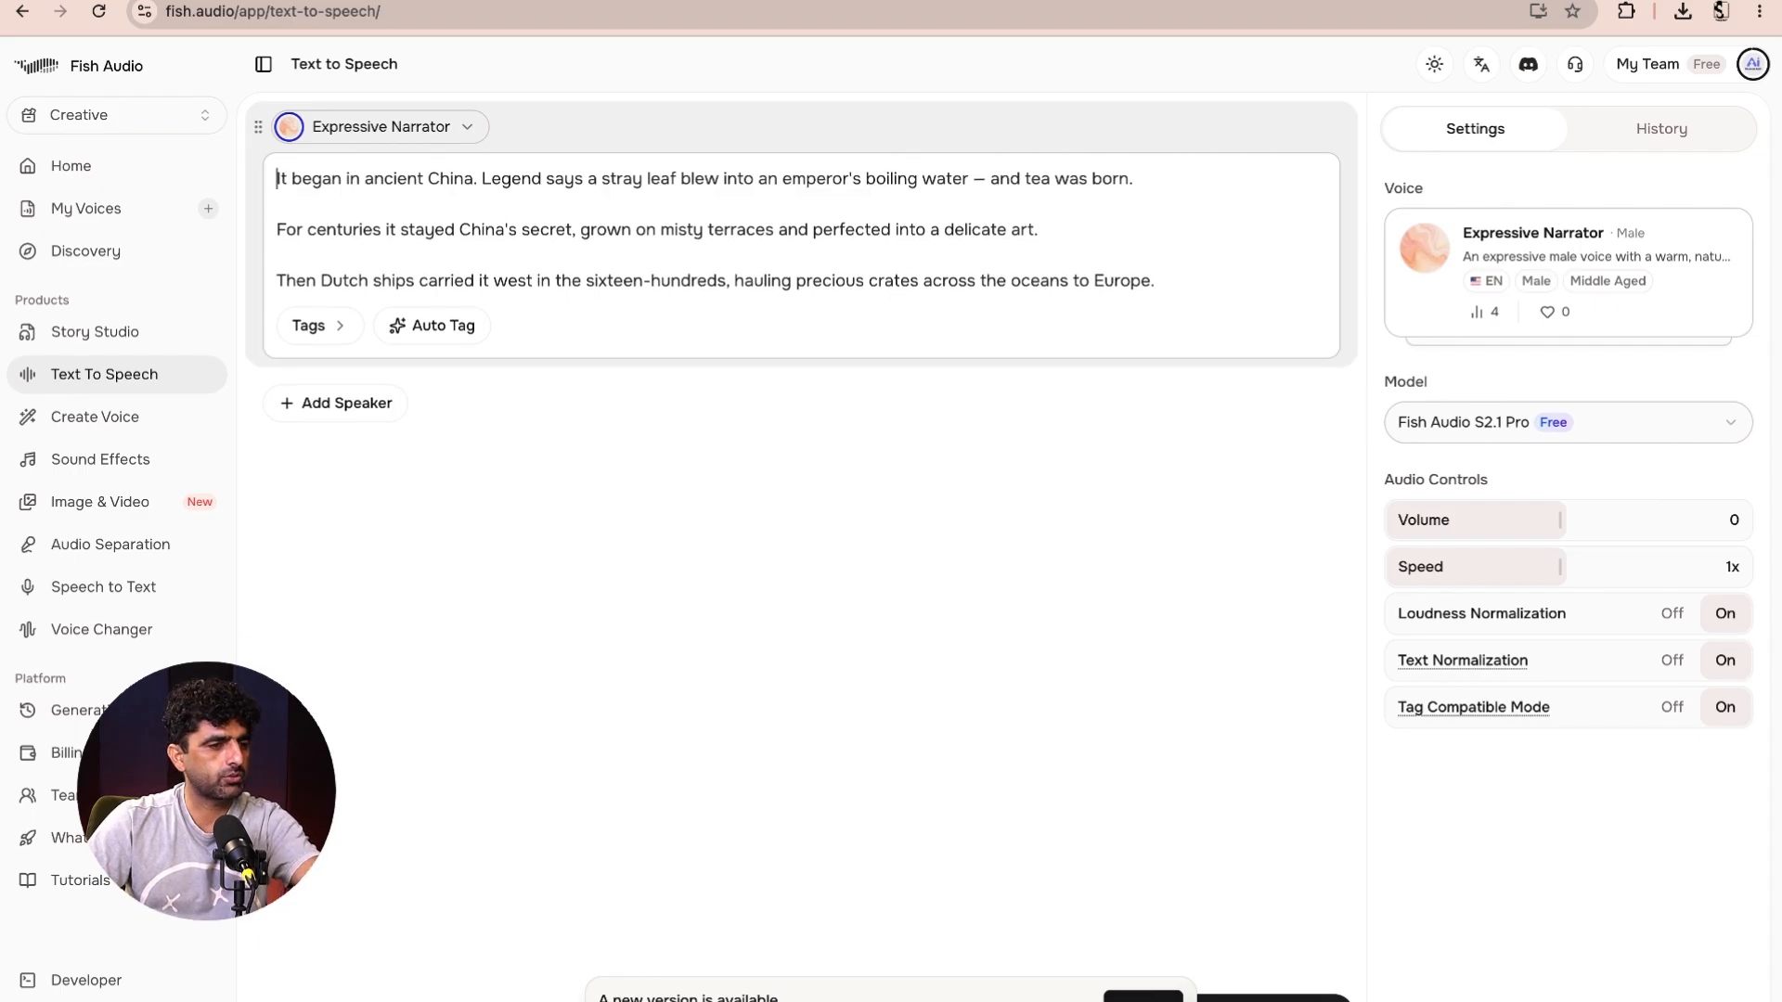
{"action": "left_click", "coordinate": [276, 230]}
{"action": "key", "text": "BackSpace"}
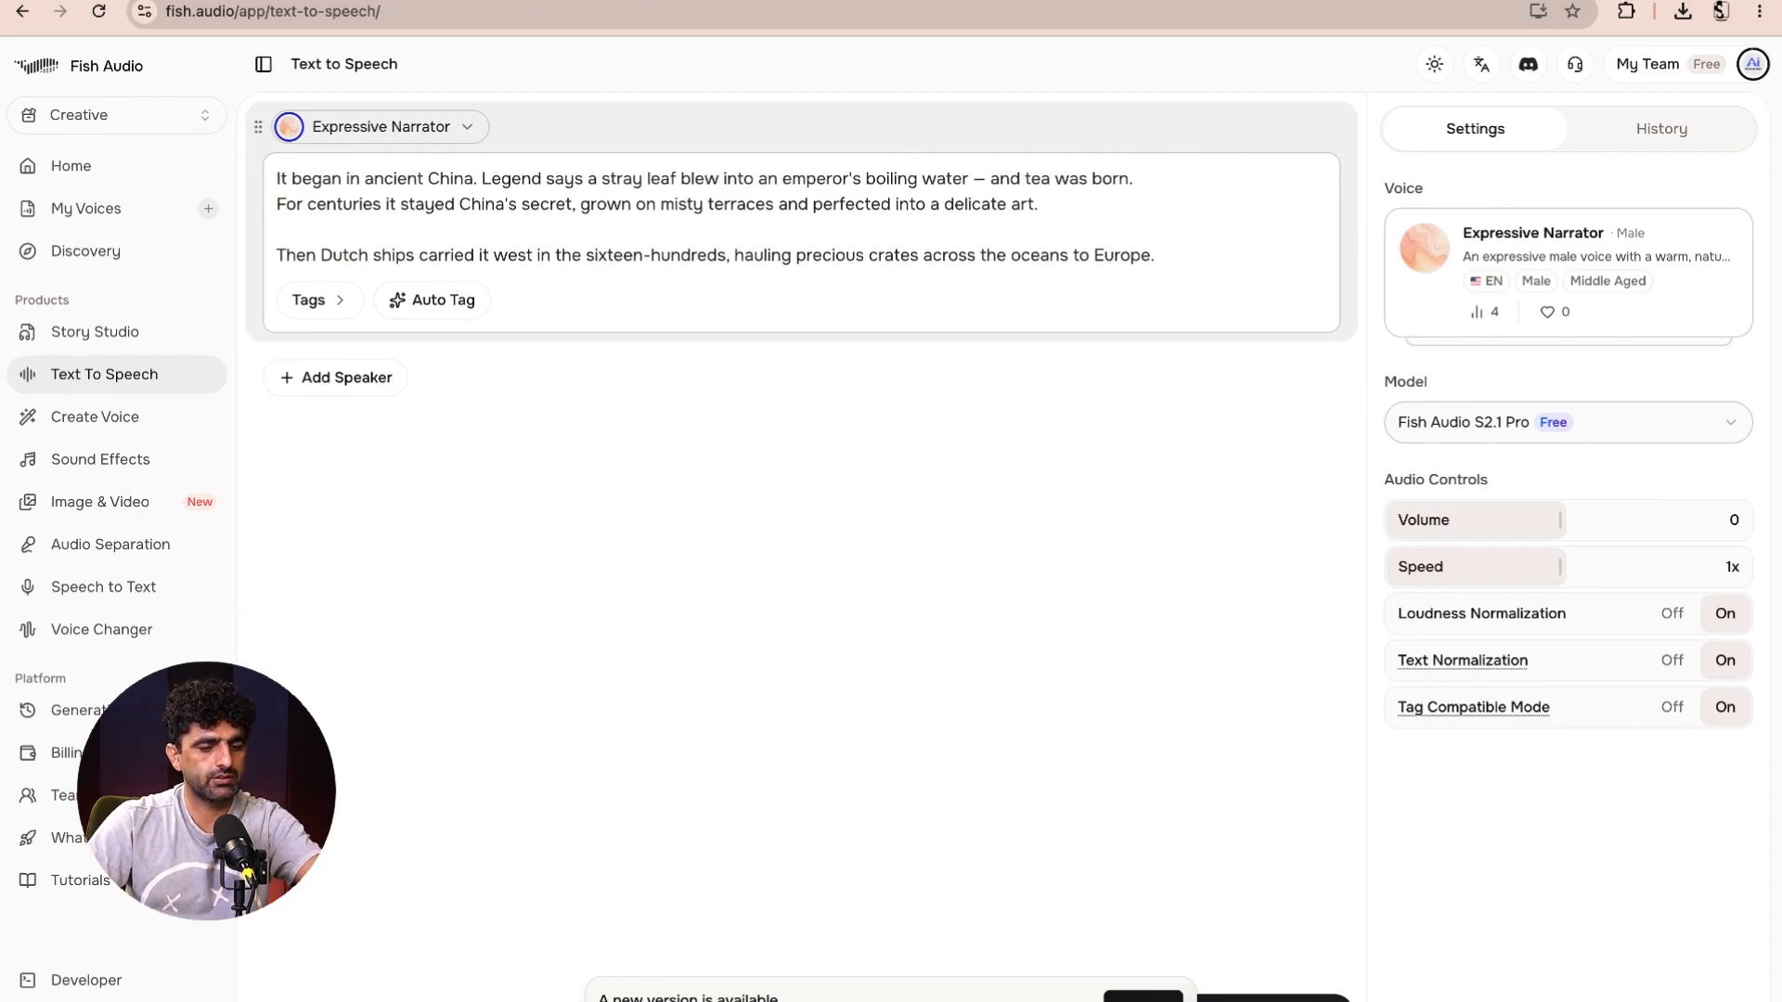
{"action": "key", "text": "BackSpace"}
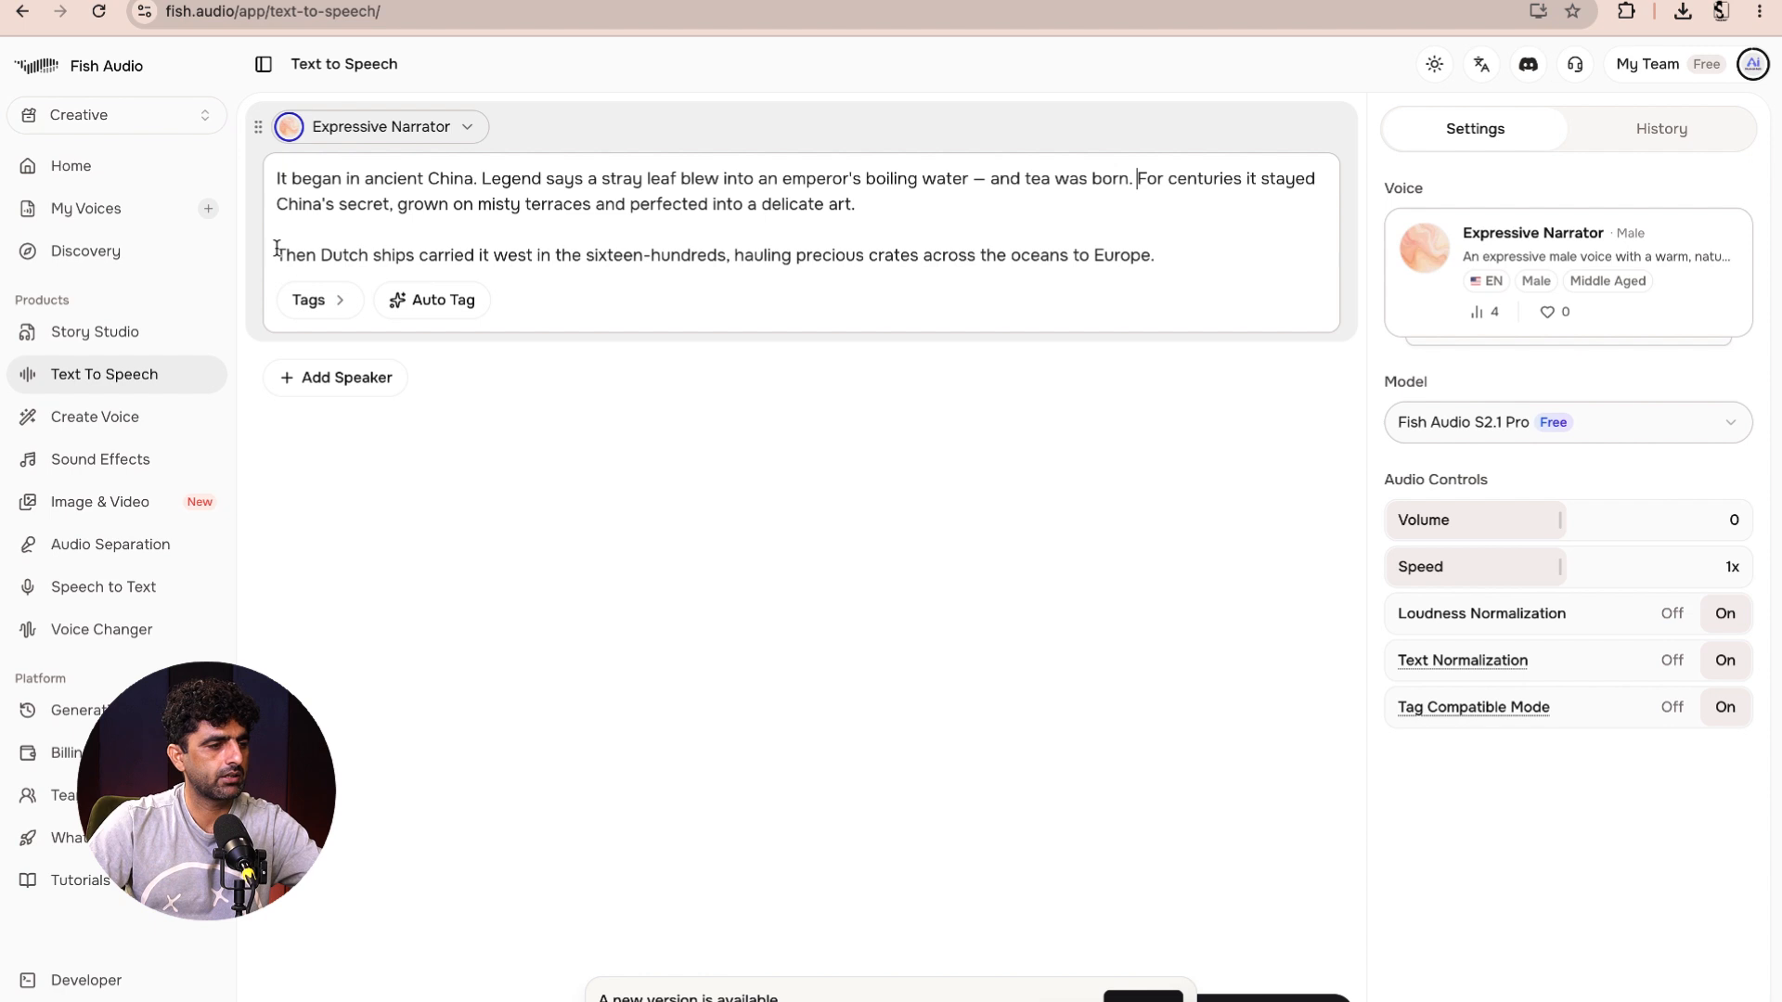
{"action": "left_click", "coordinate": [278, 254]}
{"action": "key", "text": "BackSpace"}
{"action": "key", "text": "BackSpace"}
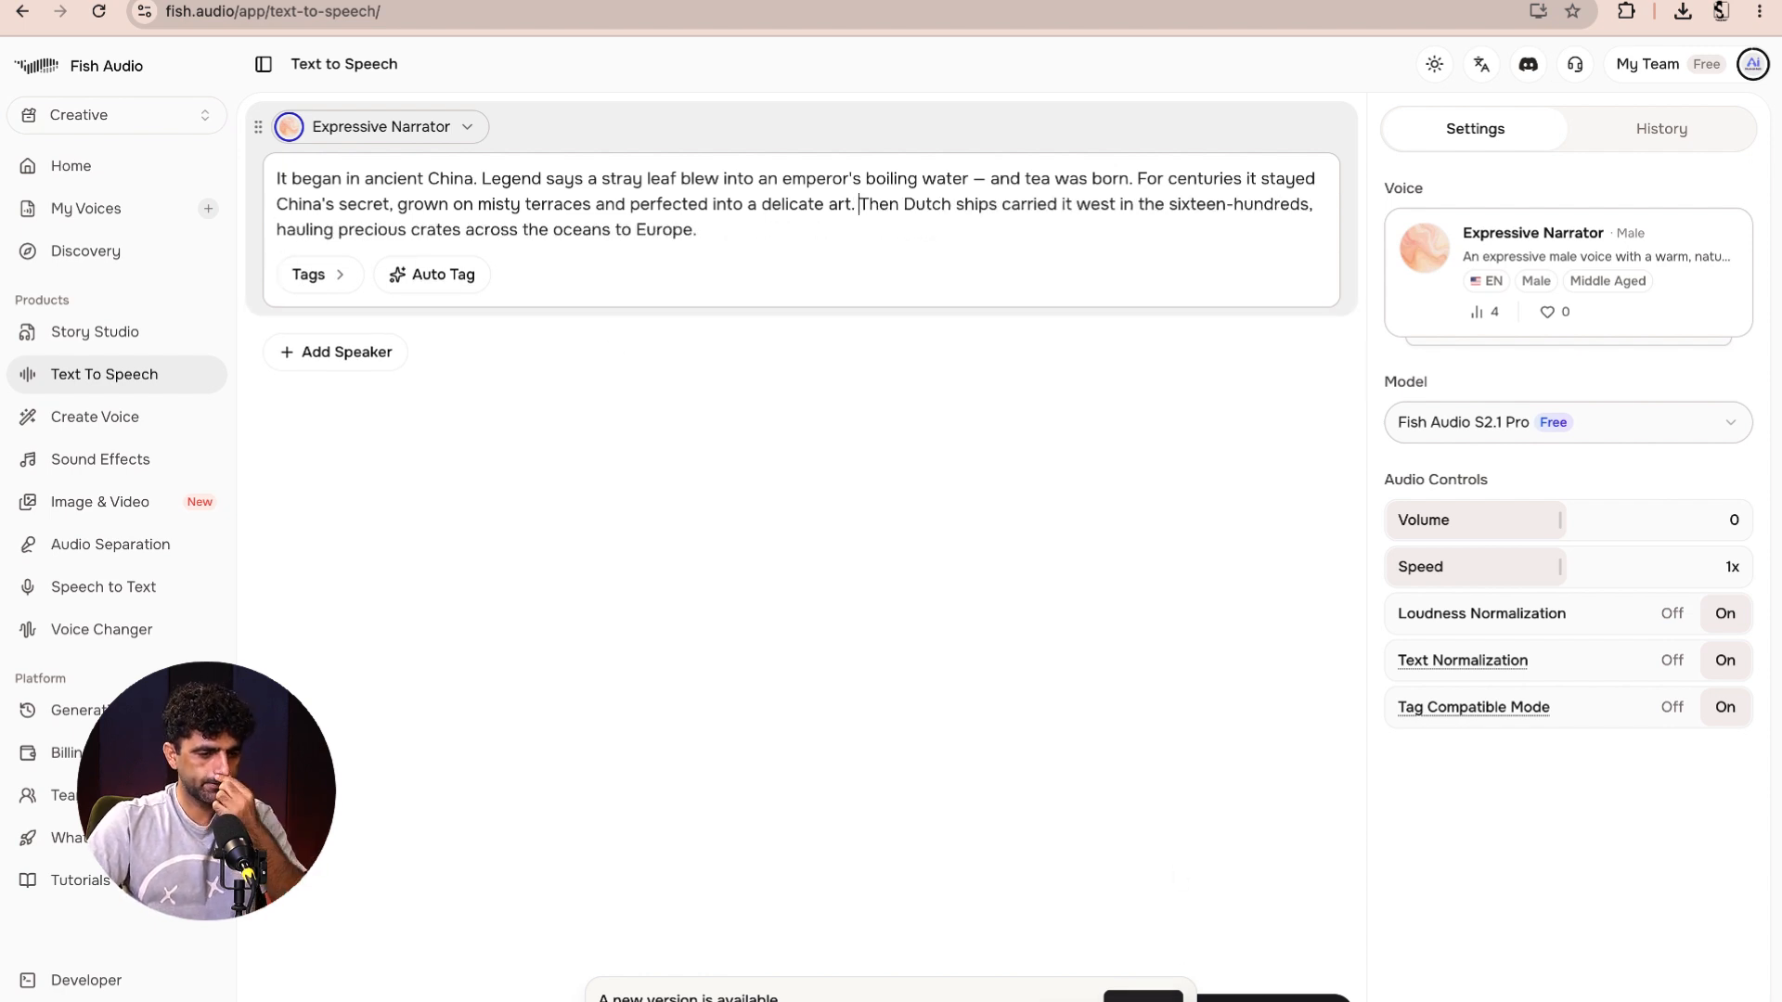
- Generate speech from the Expressive Narrator script and download the second audio sample, checking it in the browser's downloads
{"action": "left_click", "coordinate": [1144, 998]}
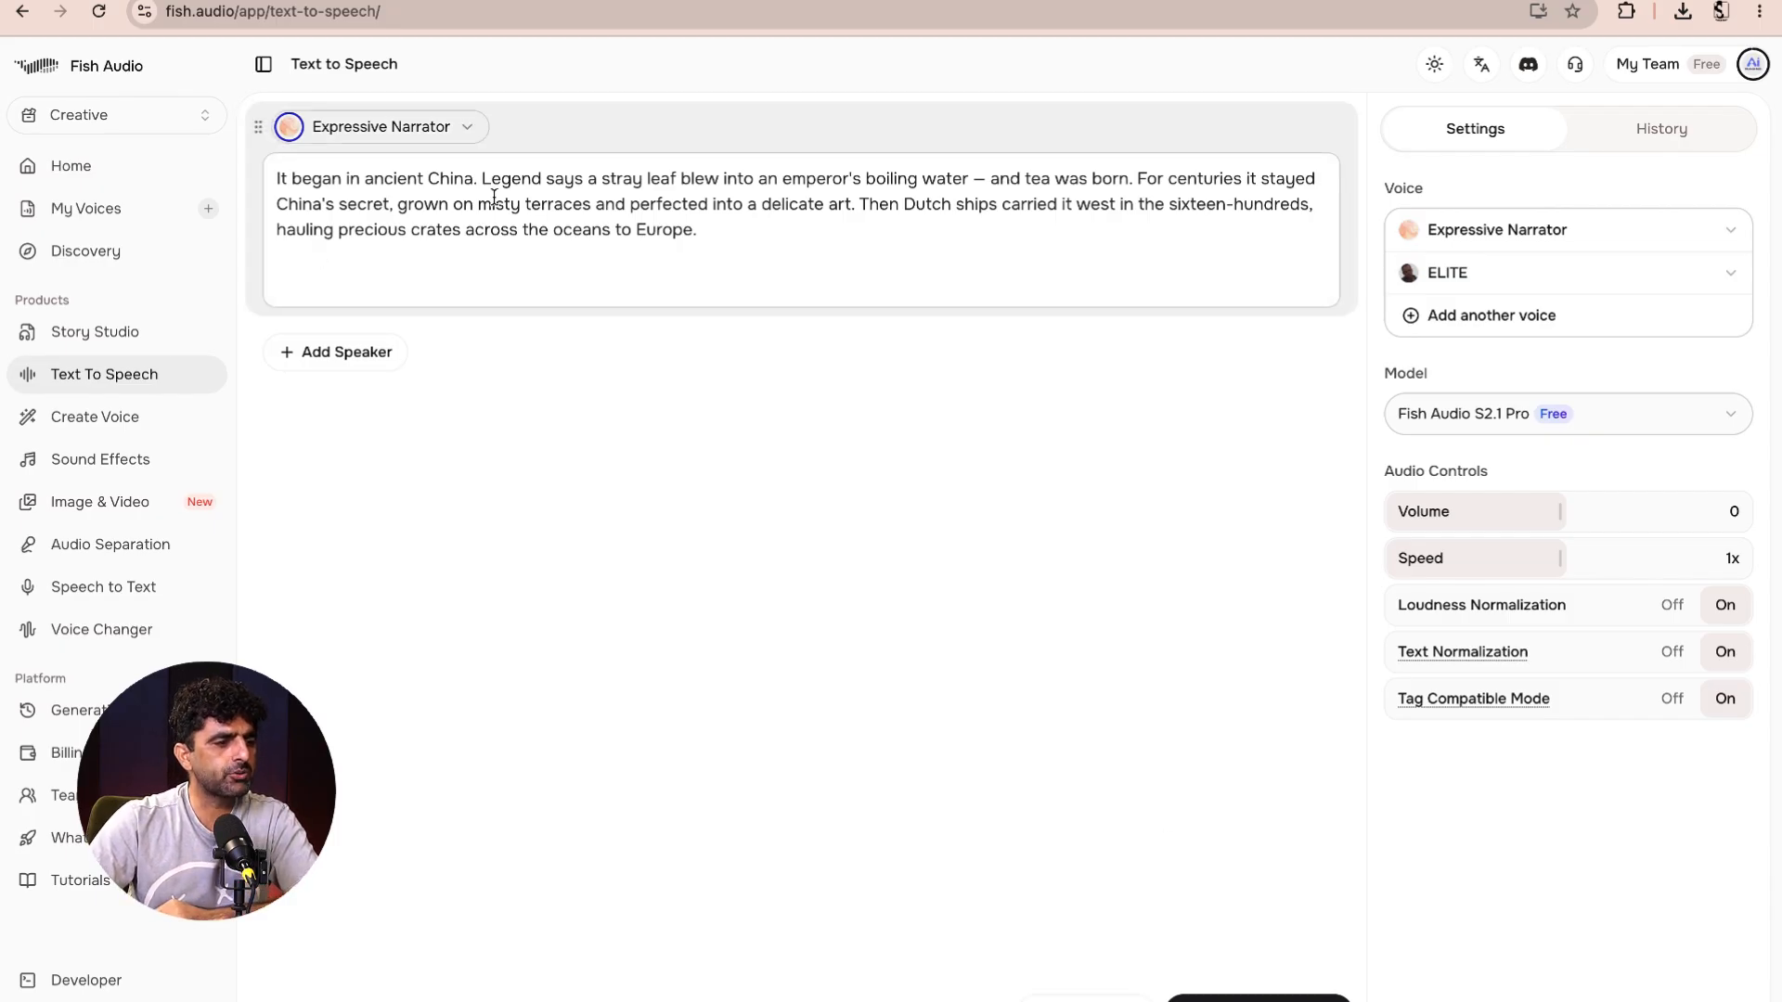
{"action": "left_click", "coordinate": [1248, 995]}
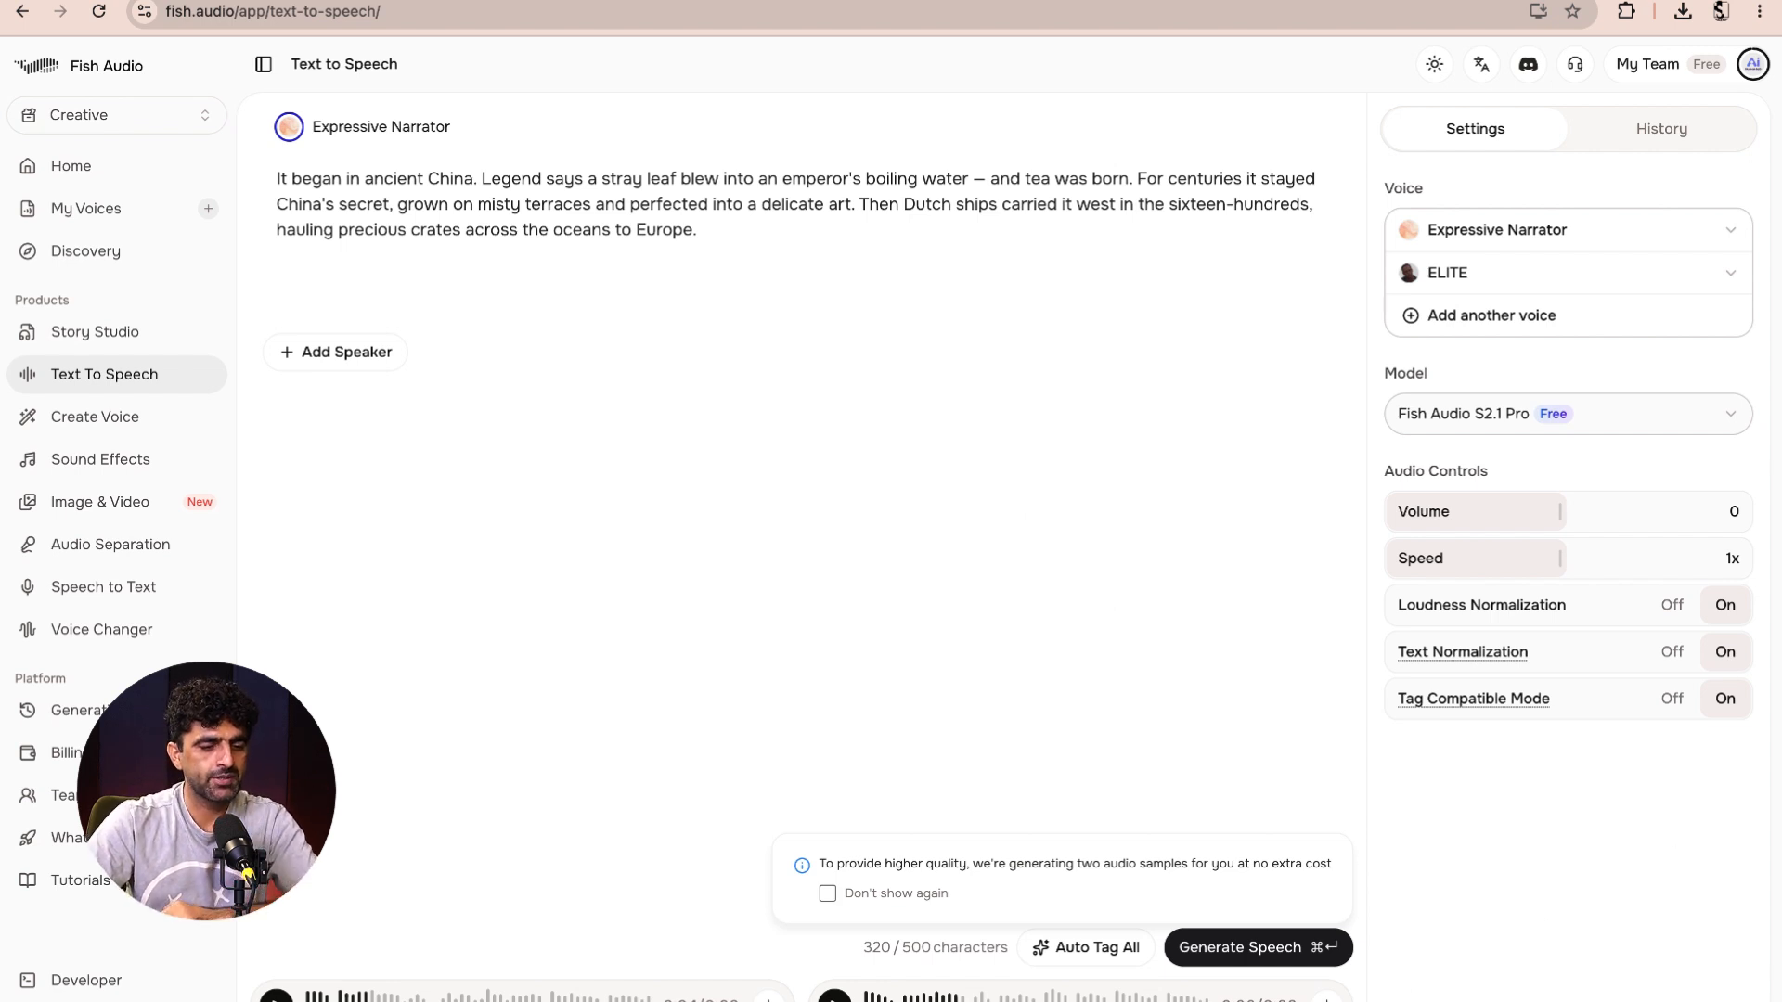
{"action": "left_click", "coordinate": [1327, 999]}
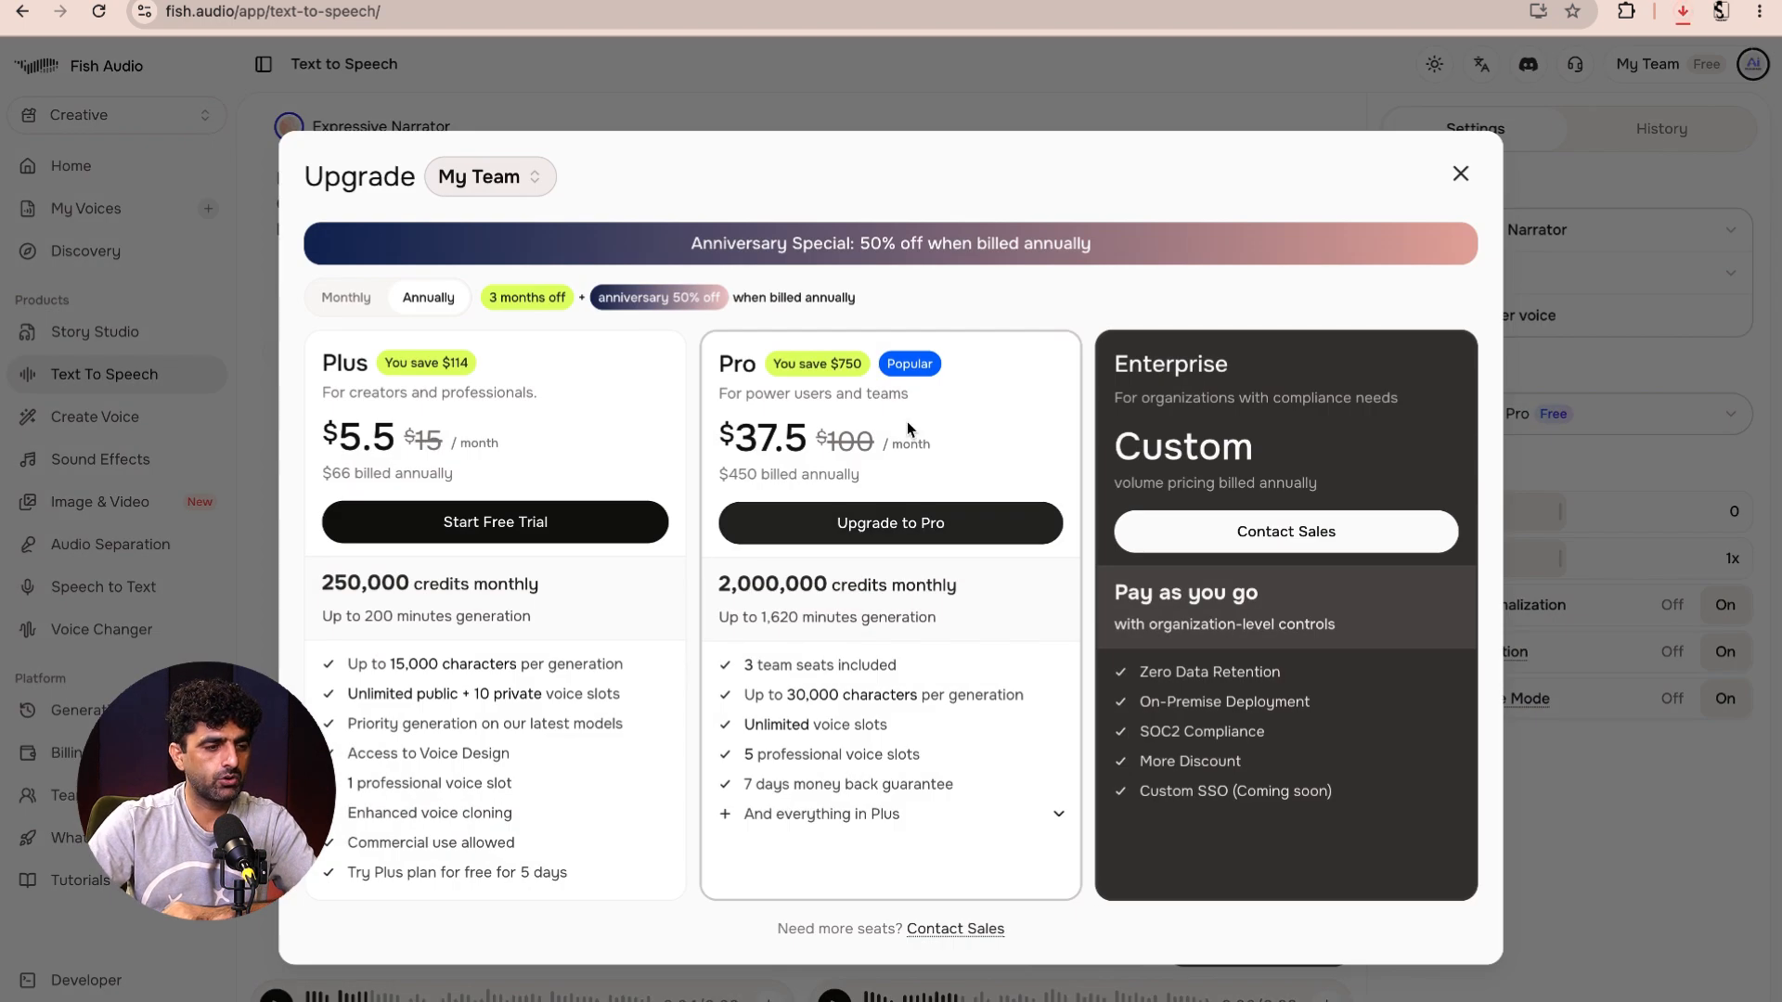
{"action": "left_click", "coordinate": [1461, 176]}
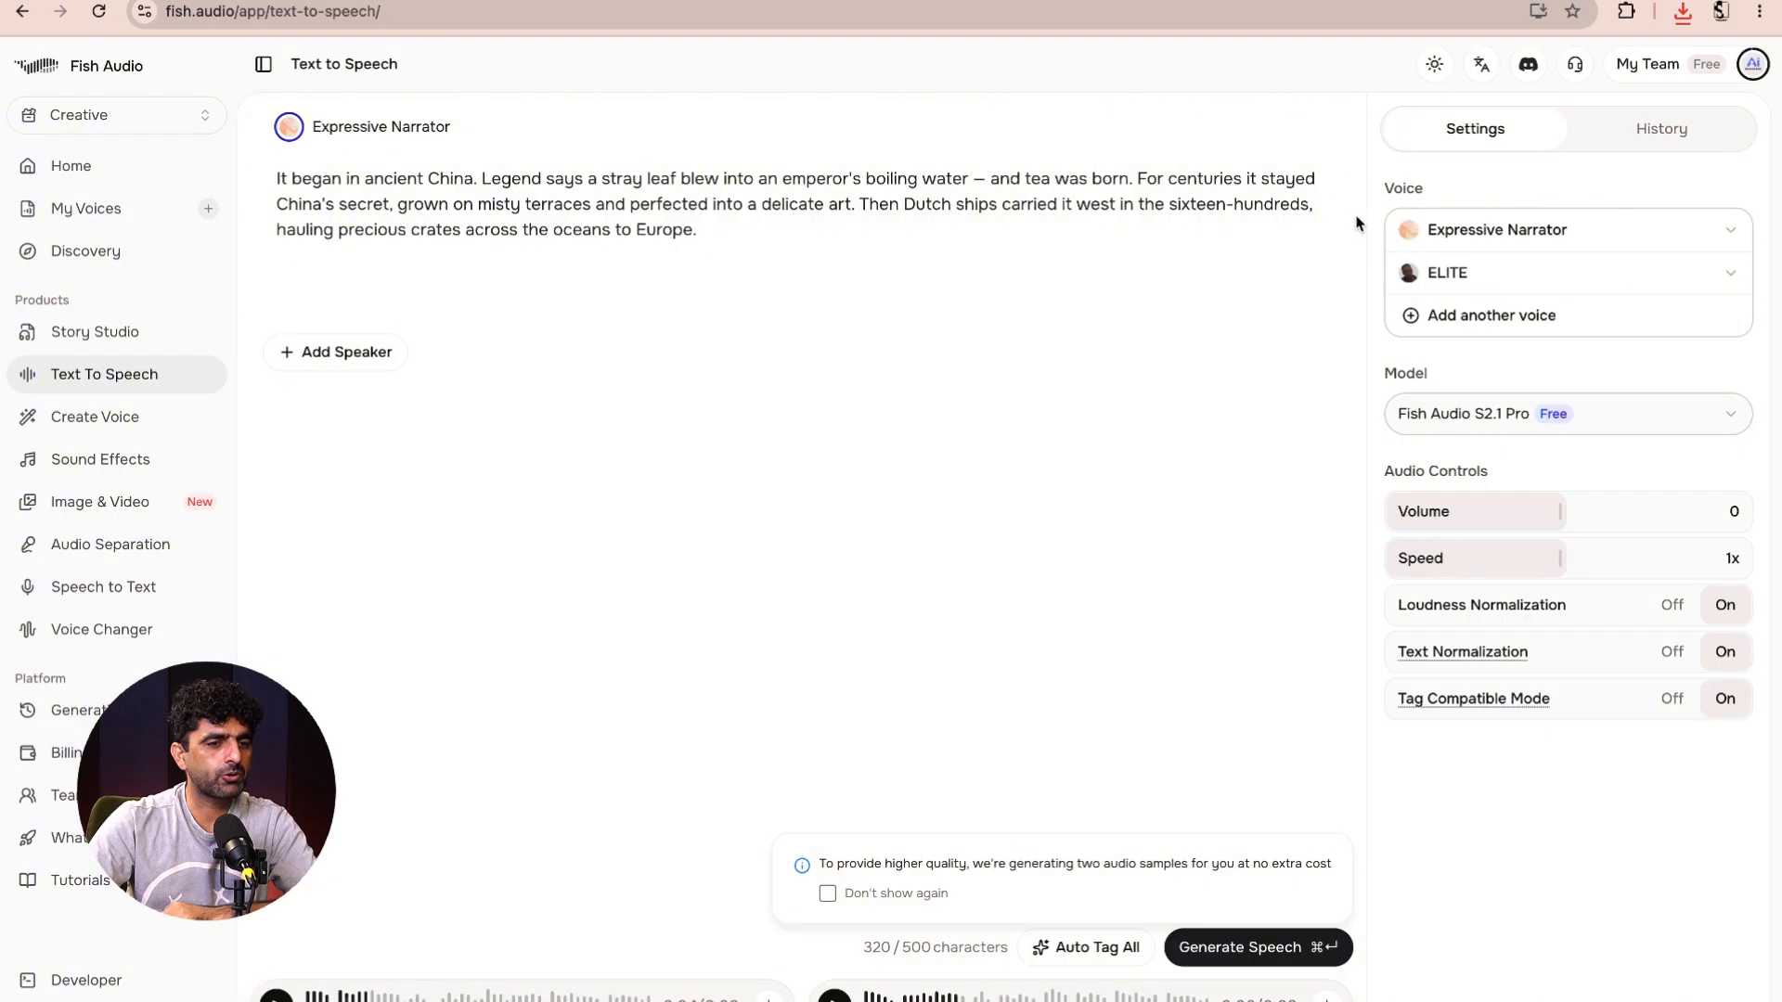
{"action": "left_click", "coordinate": [1683, 12]}
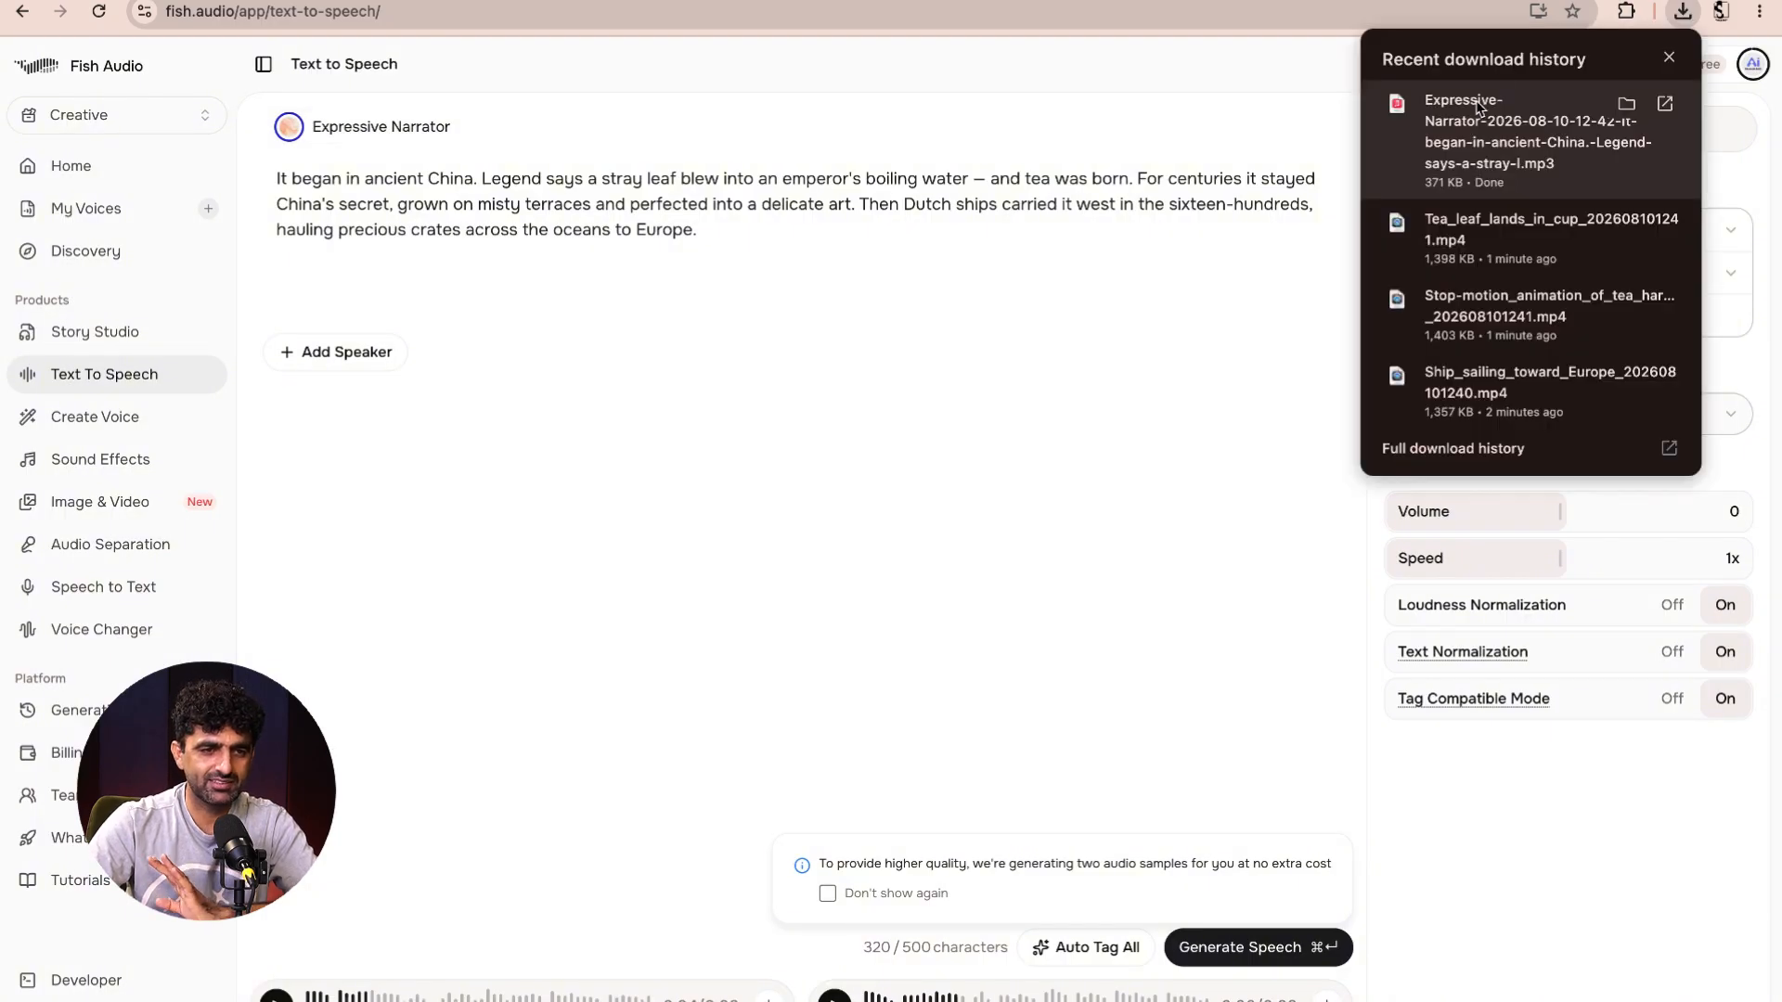
{"action": "left_click", "coordinate": [1259, 84]}
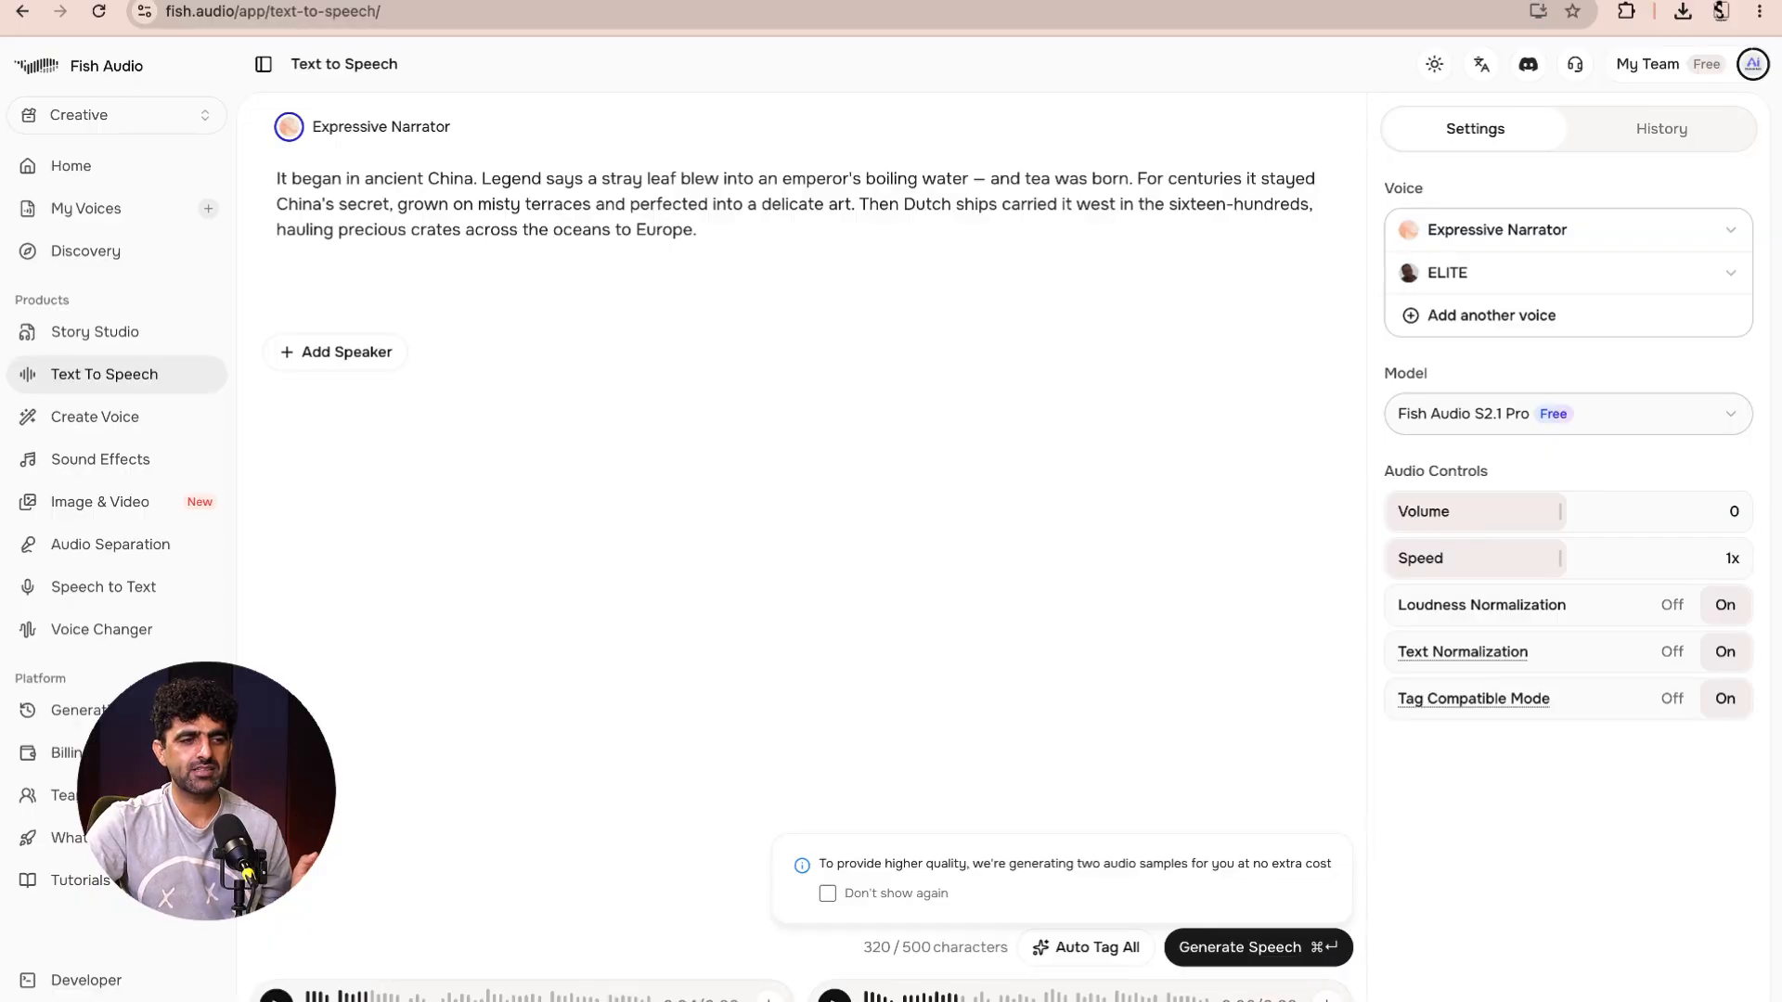
- Open CapCut and create a new video project
{"action": "mouse_move", "coordinate": [891, 2]}
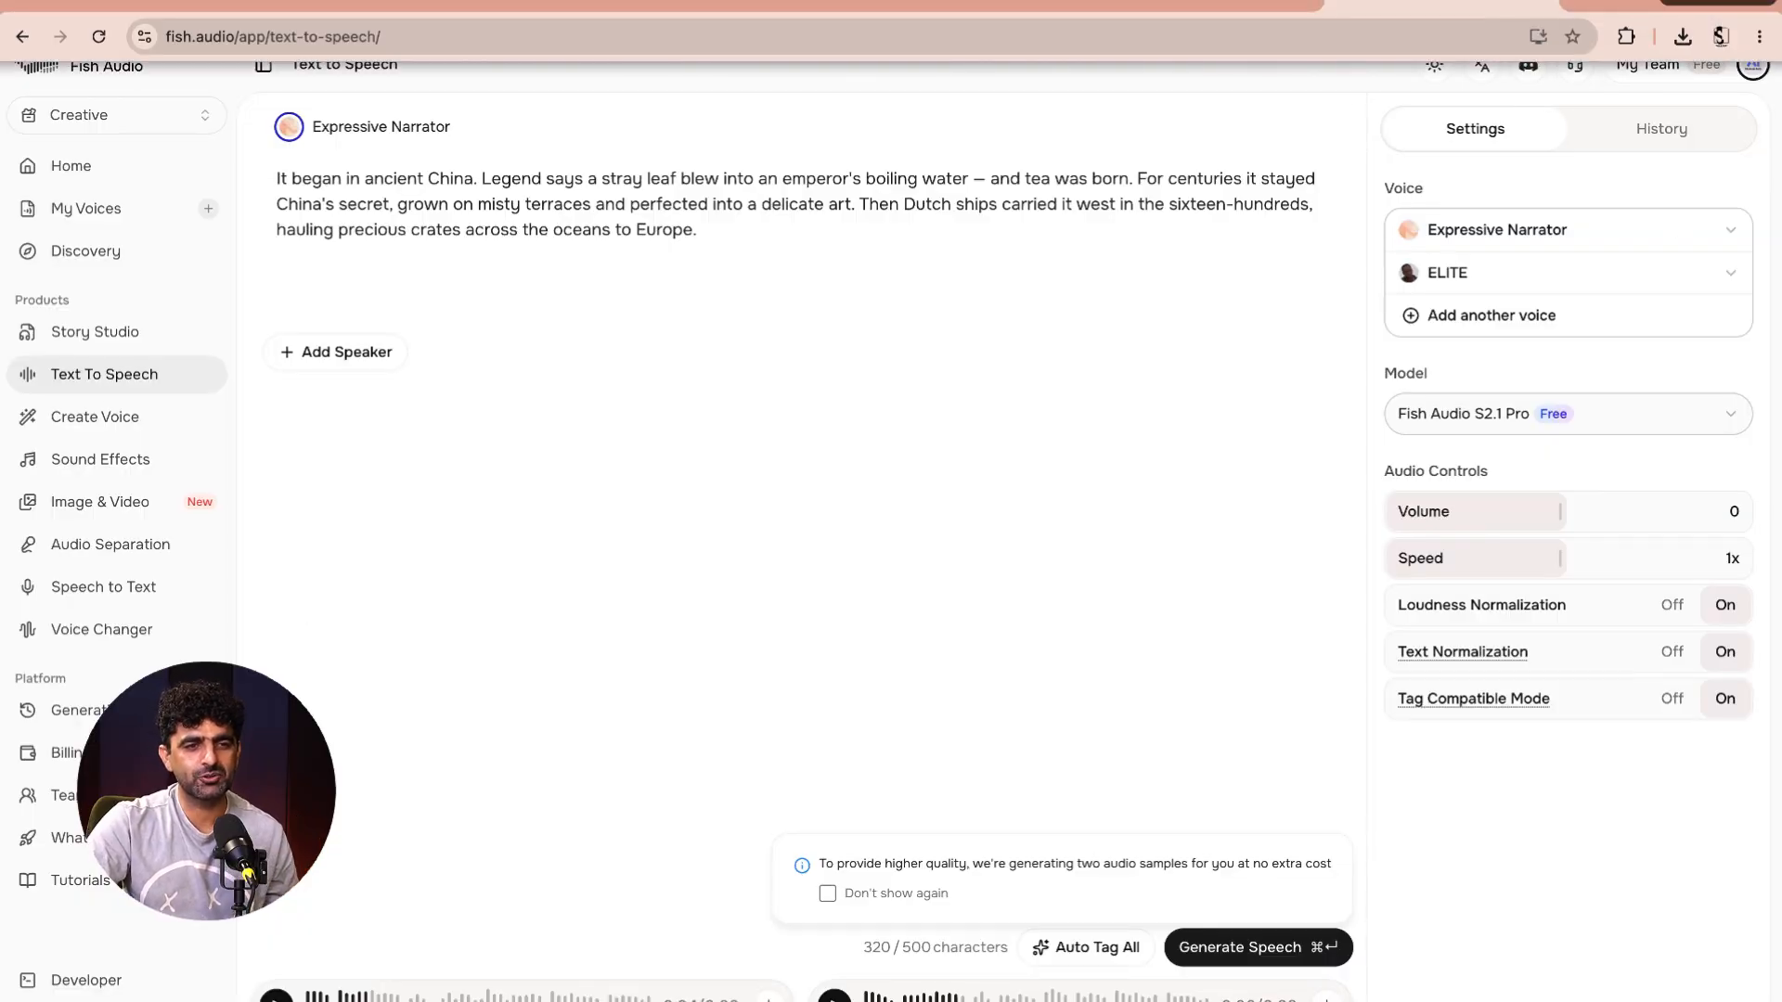
{"action": "key", "text": "super+space"}
{"action": "type", "text": "capcu"}
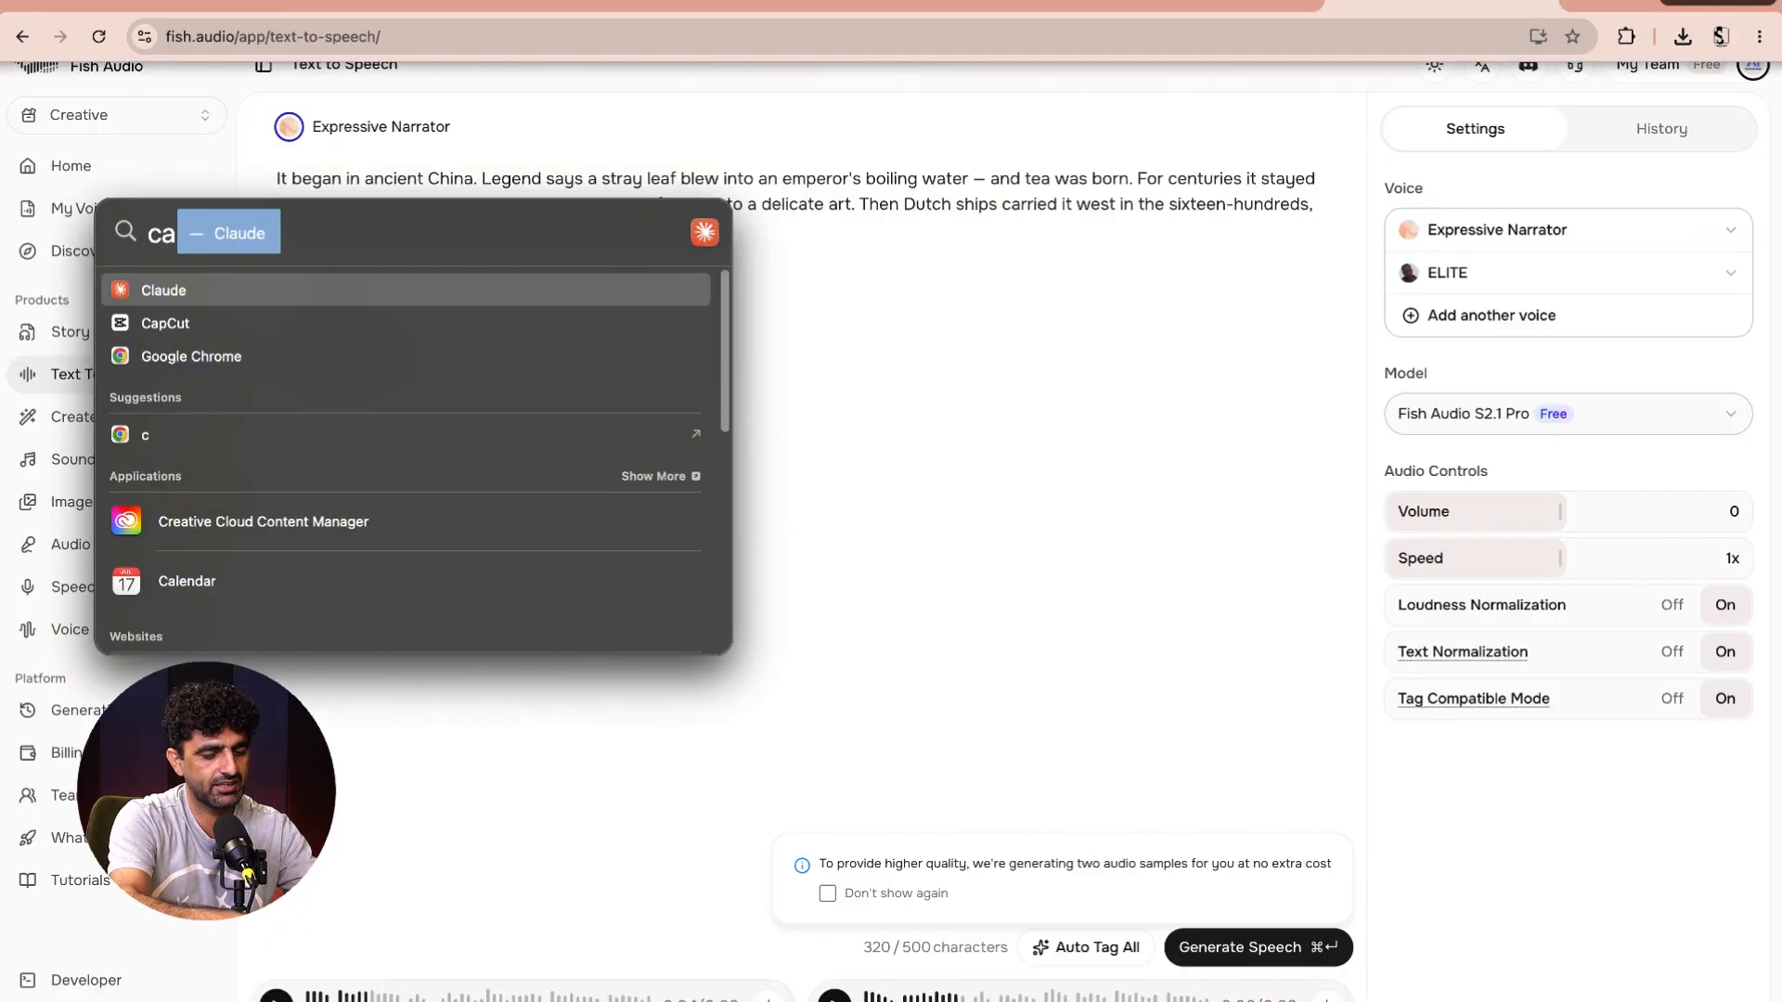
{"action": "key", "text": "Return"}
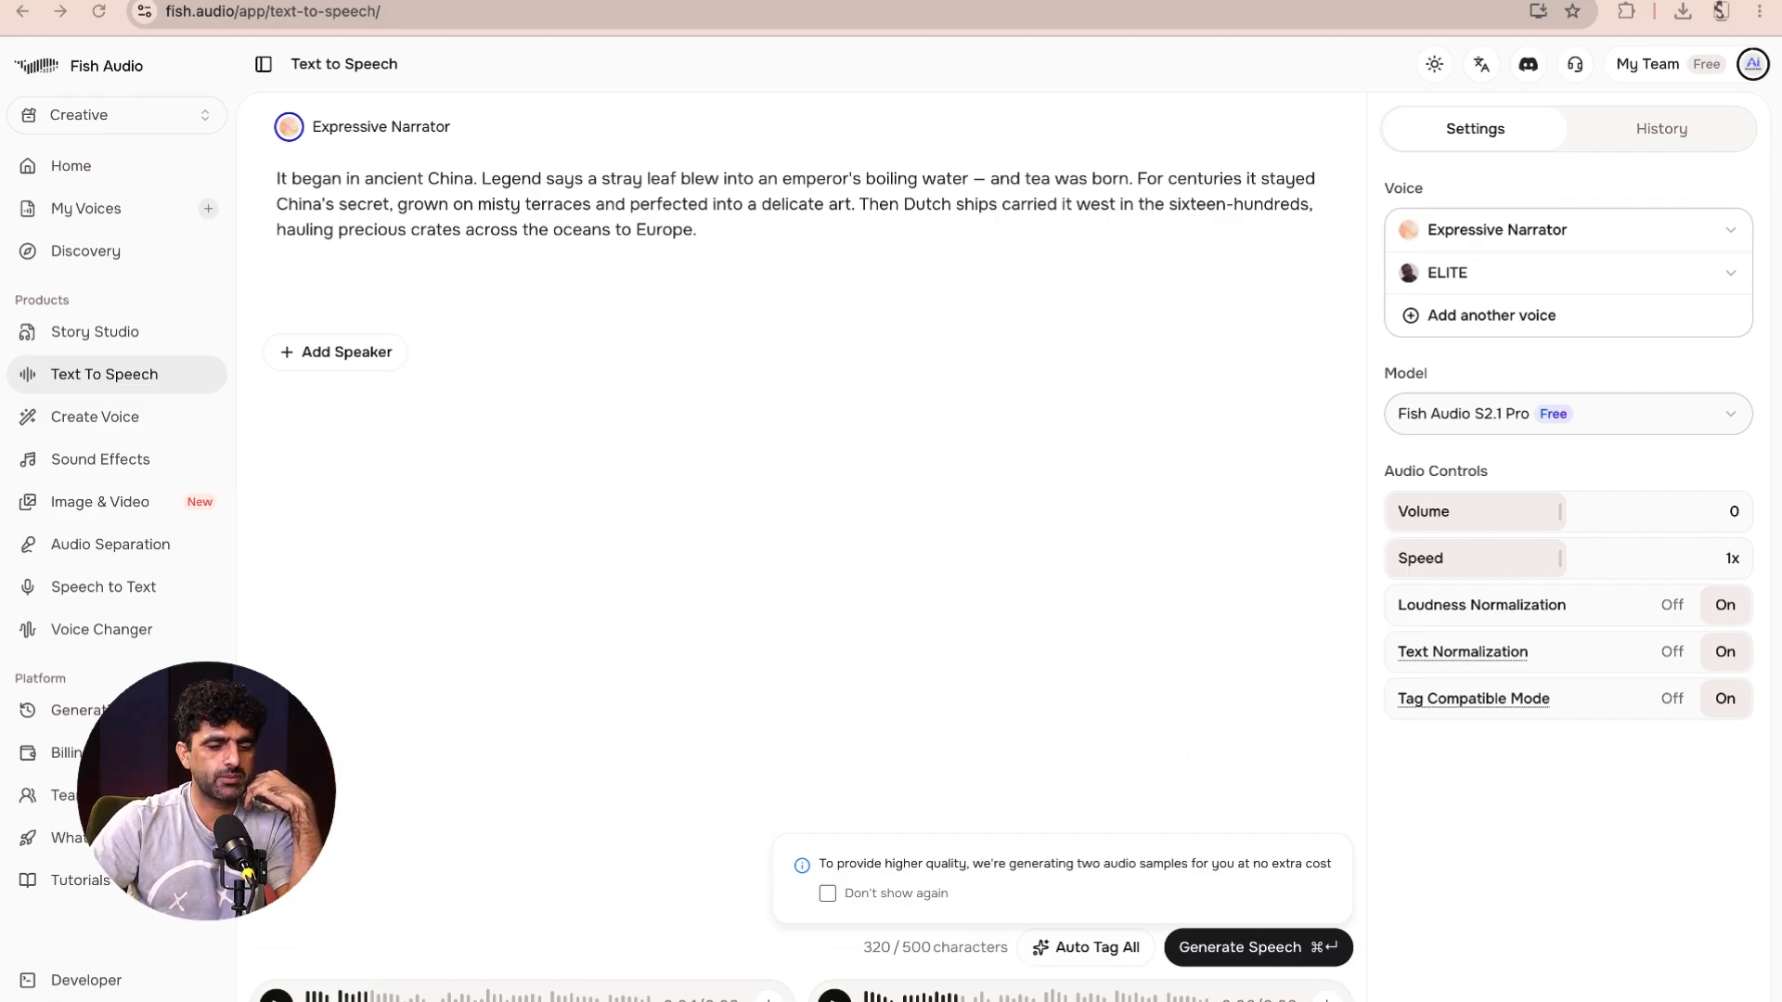
{"action": "left_click", "coordinate": [1571, 985]}
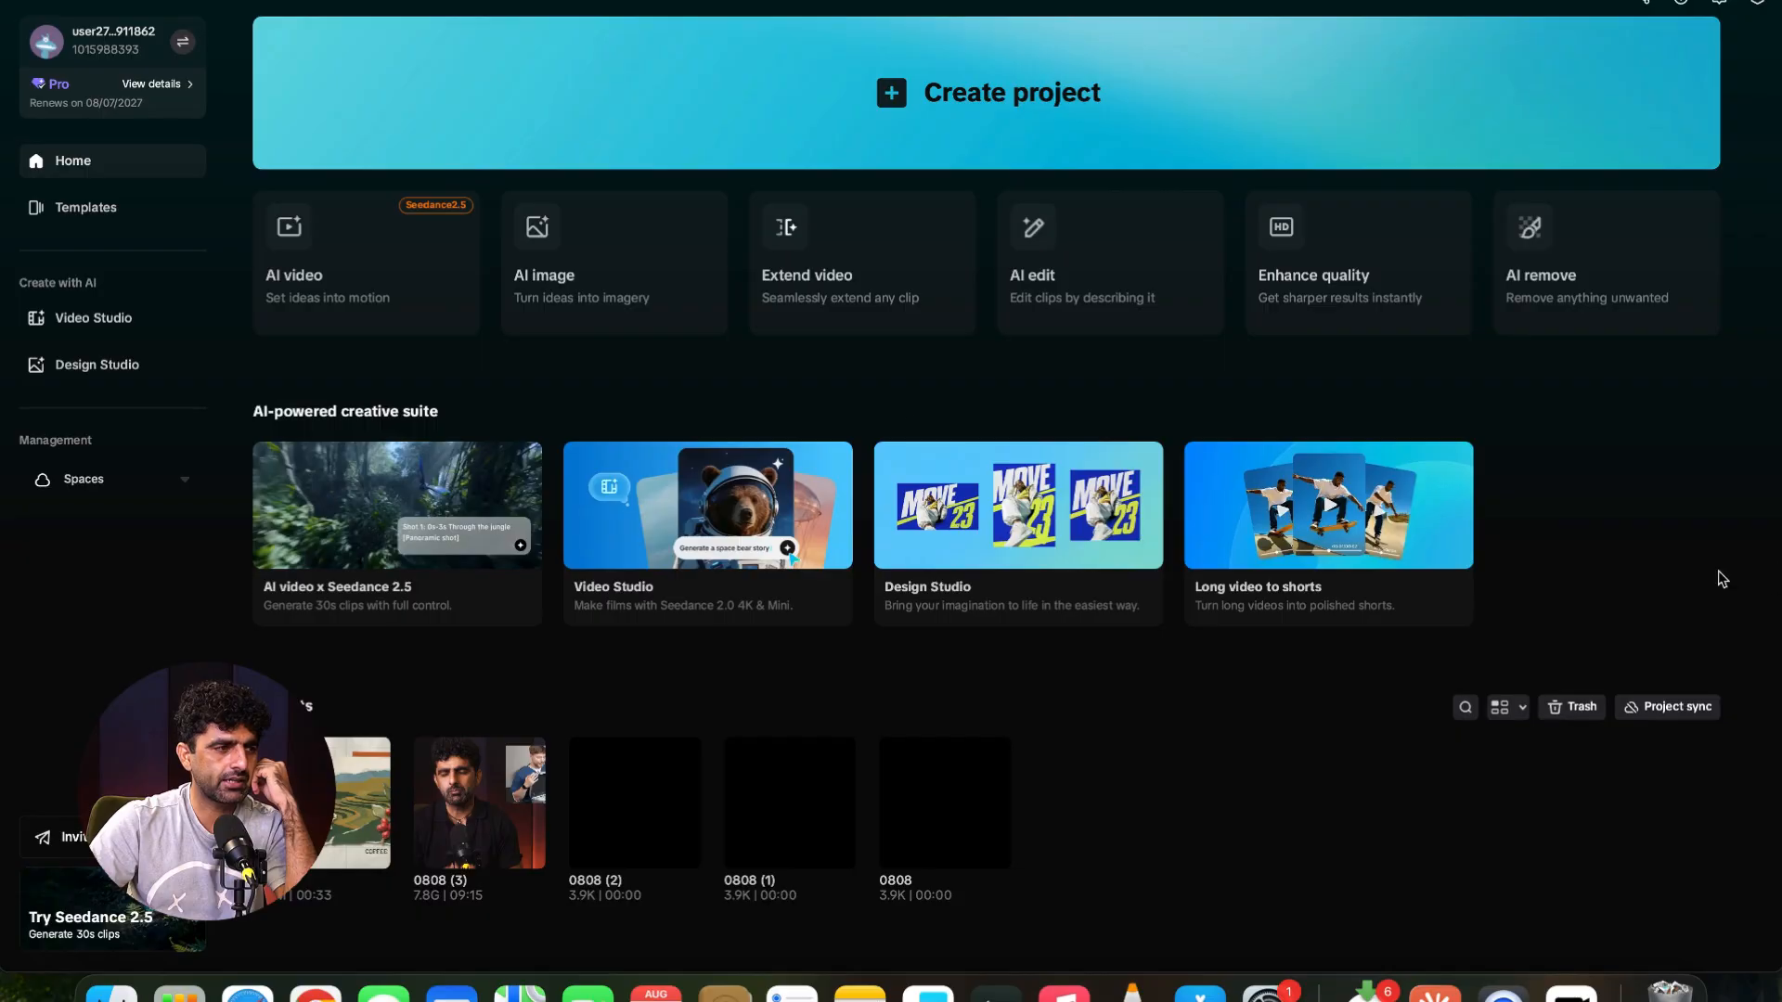
{"action": "left_click", "coordinate": [135, 1]}
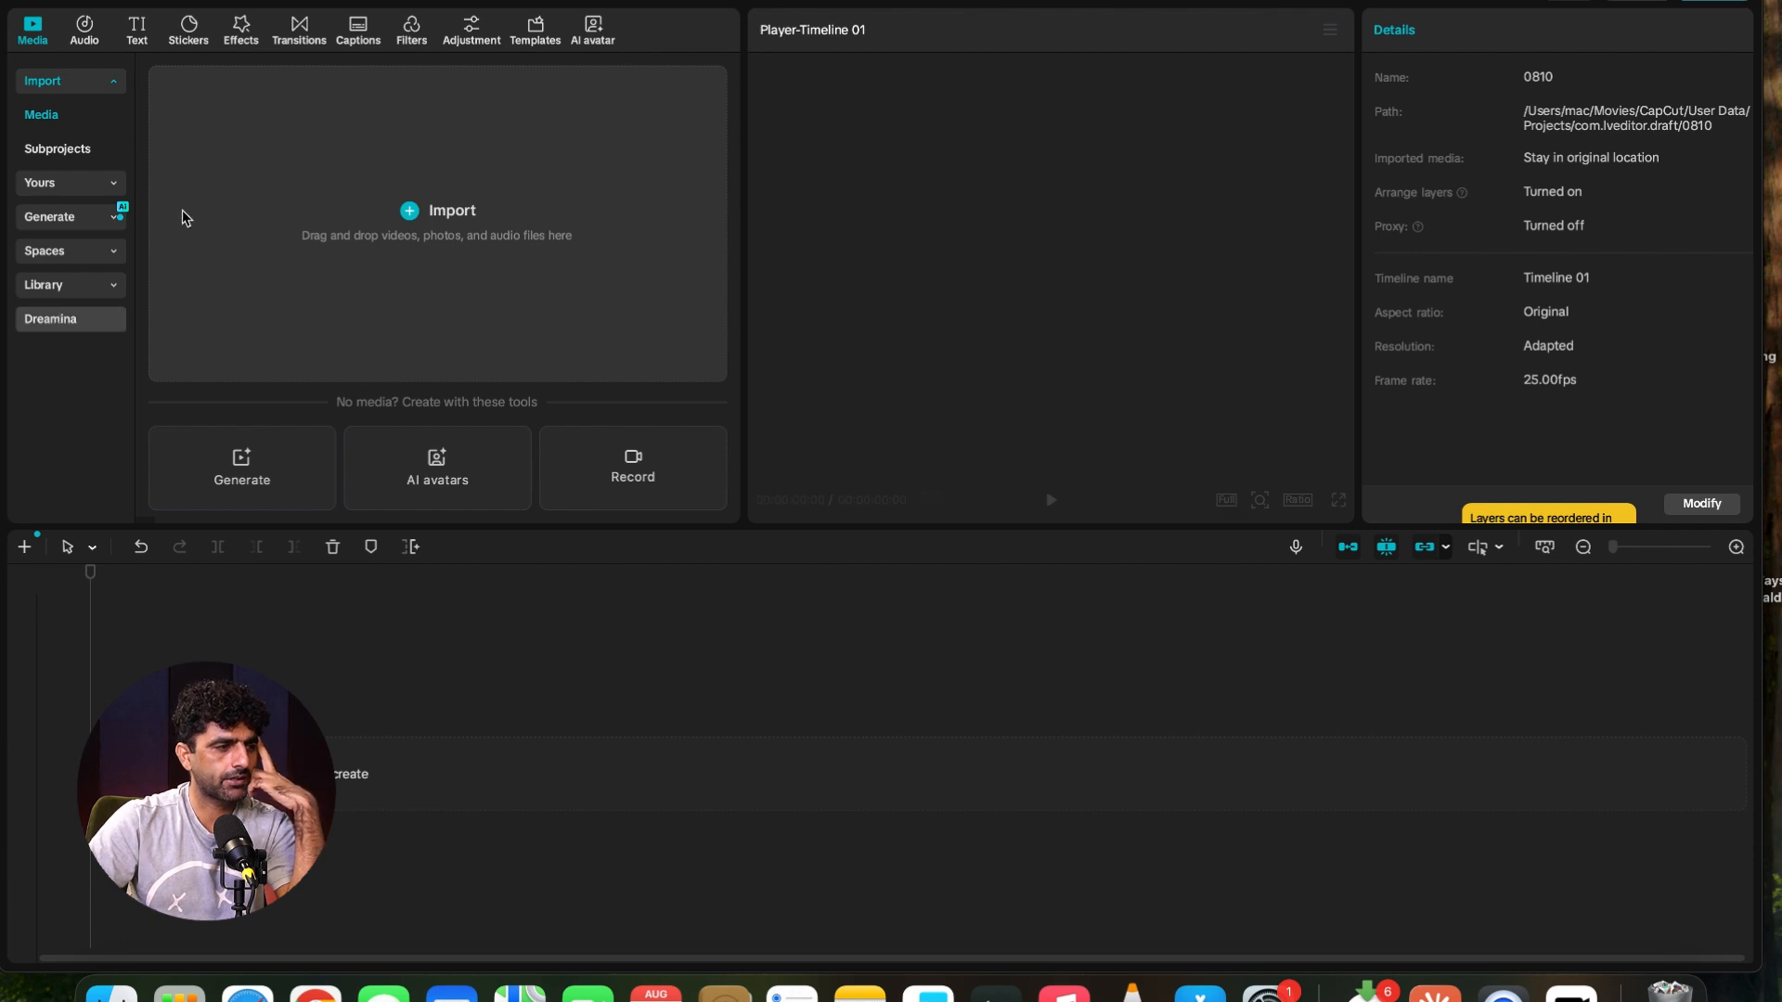
- Import the Expressive Narrator MP3, the Istanbul coffeehouse JPEG and the ship, stop-motion tea and tea leaf MP4s from Downloads
{"action": "left_click", "coordinate": [365, 237]}
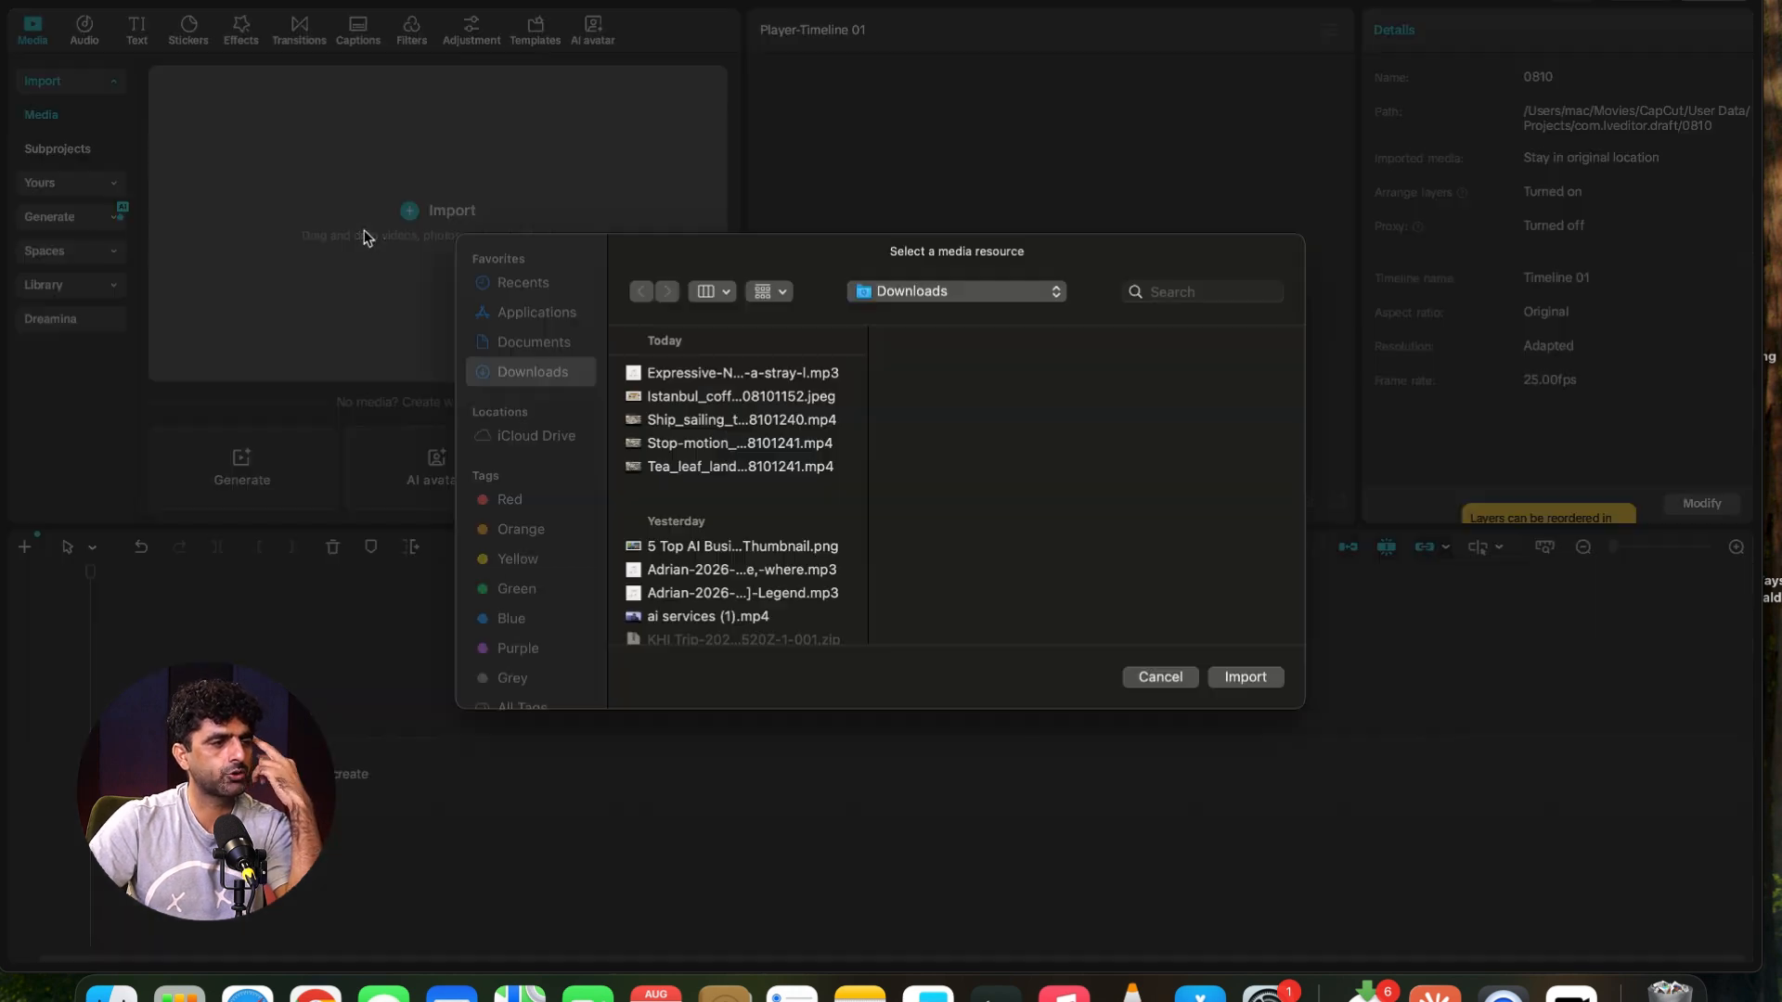
{"action": "left_click_drag", "start_coordinate": [743, 481], "coordinate": [747, 405]}
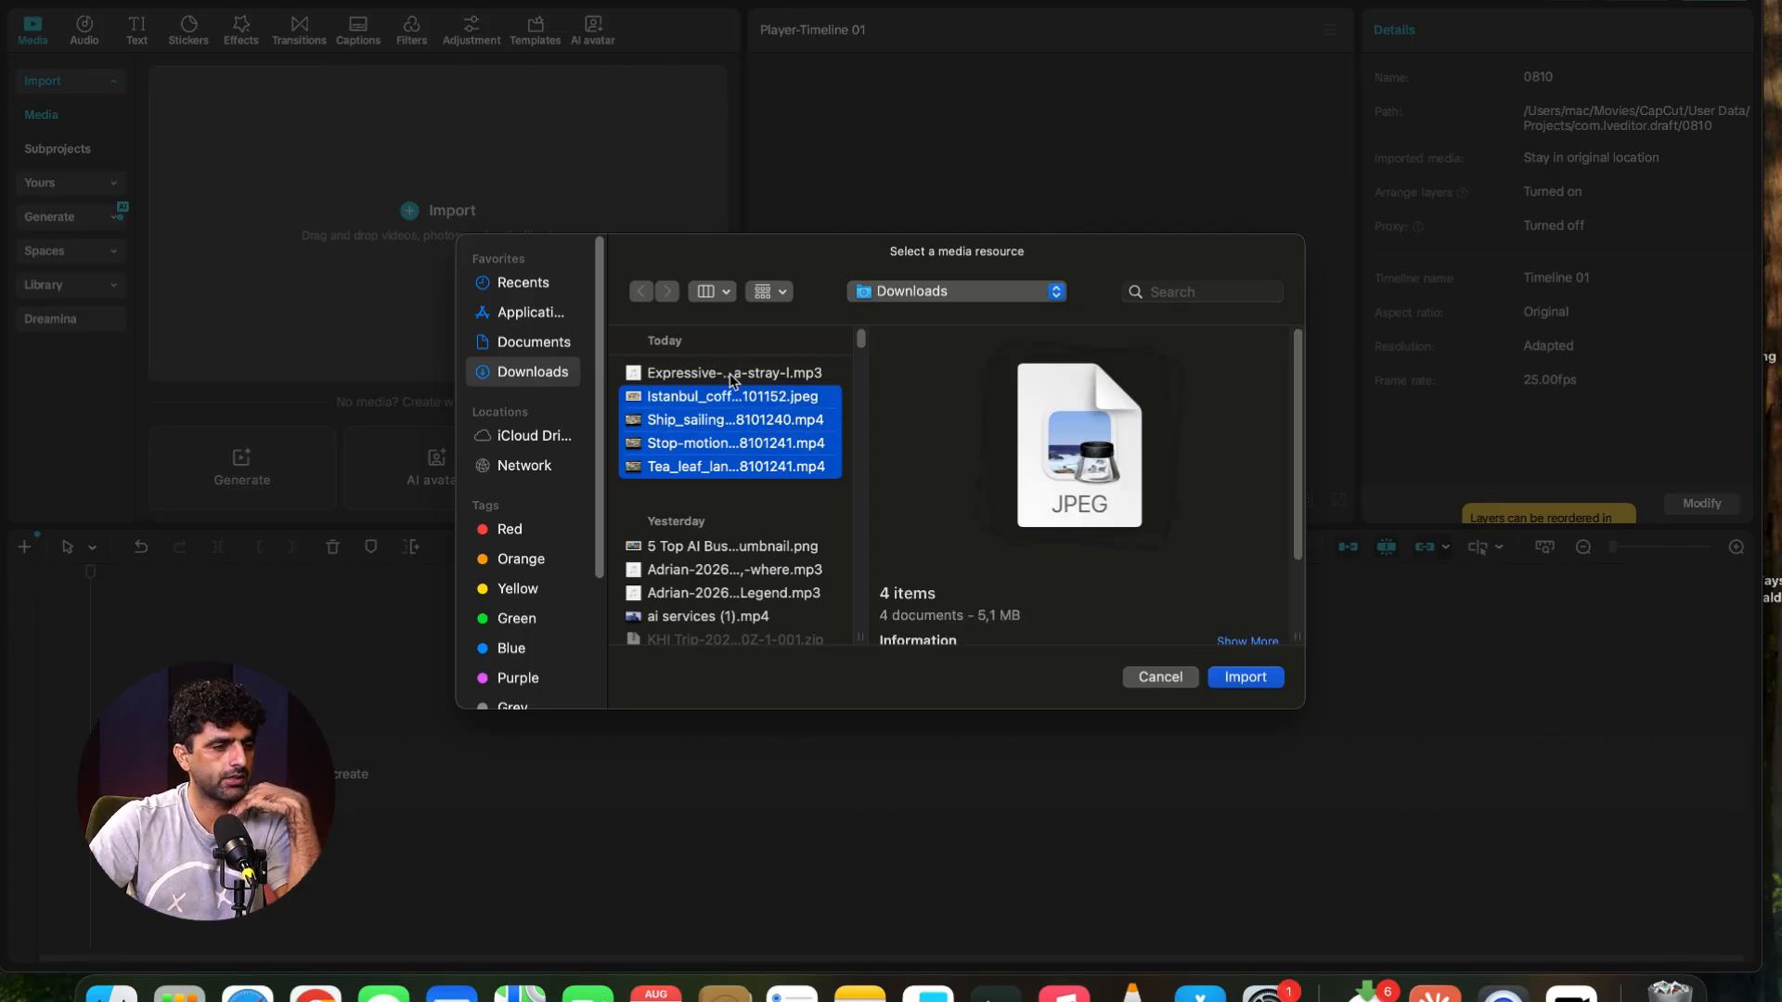
{"action": "left_click", "coordinate": [735, 373], "text": "shift"}
{"action": "left_click", "coordinate": [1229, 675]}
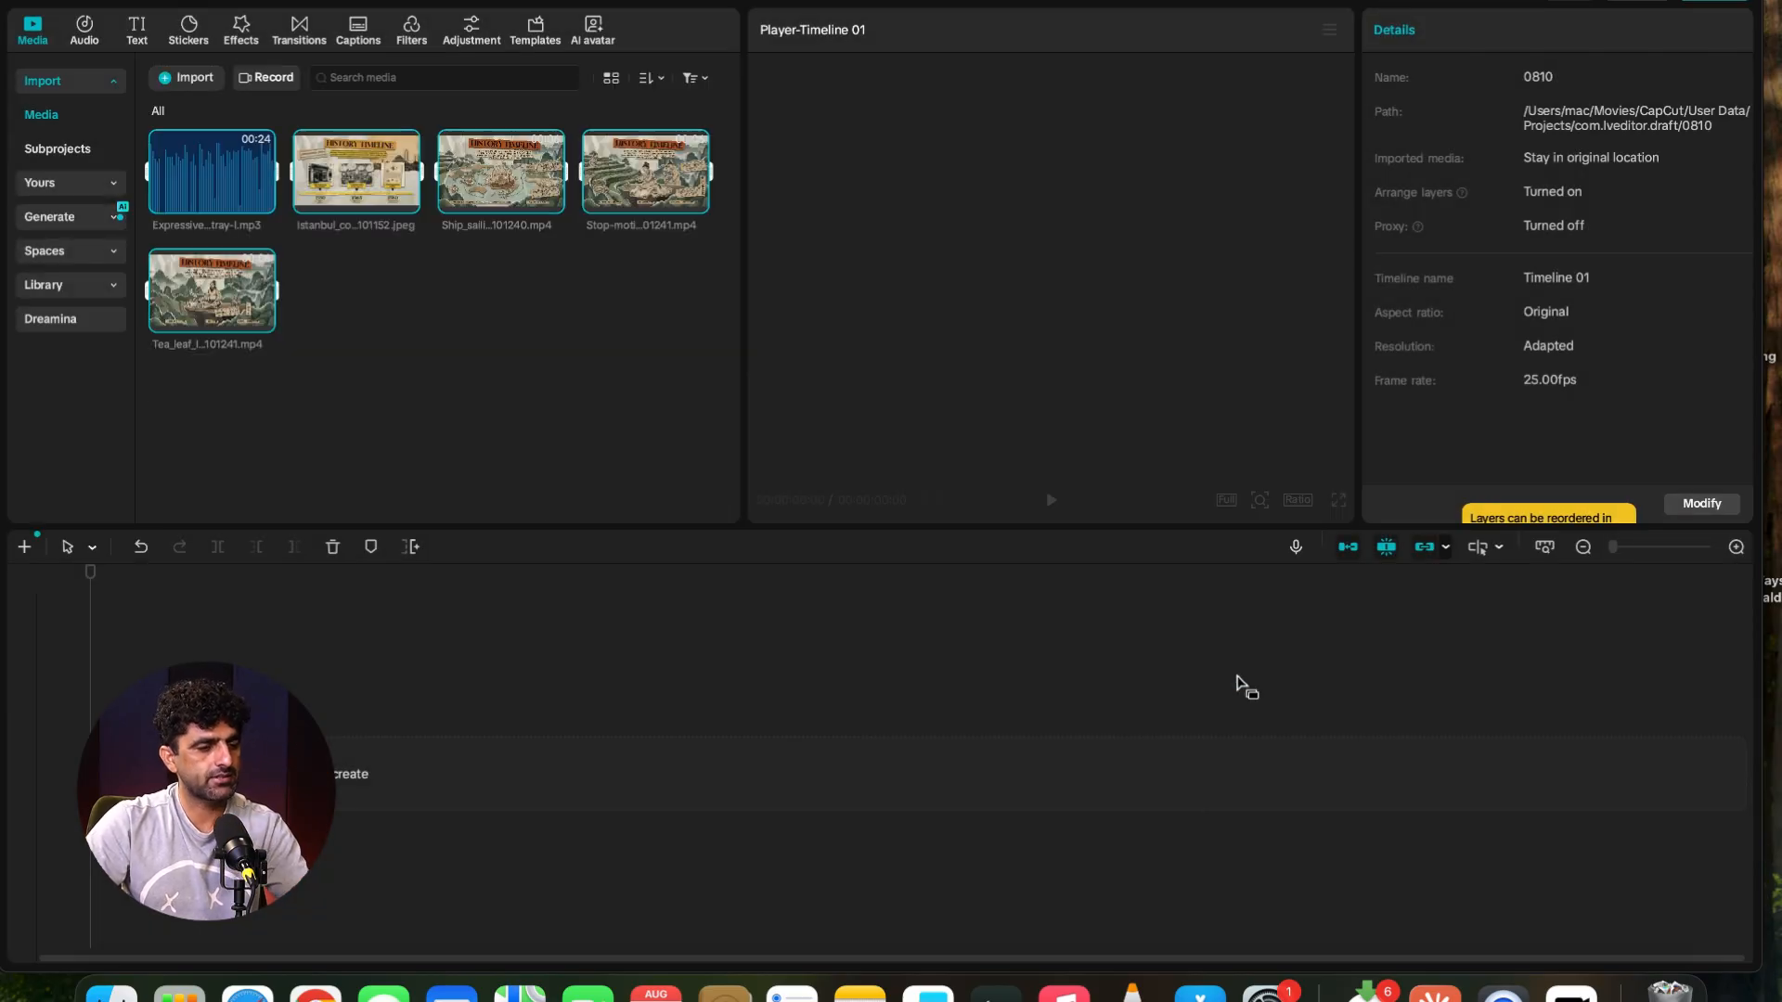
{"action": "left_click", "coordinate": [430, 368]}
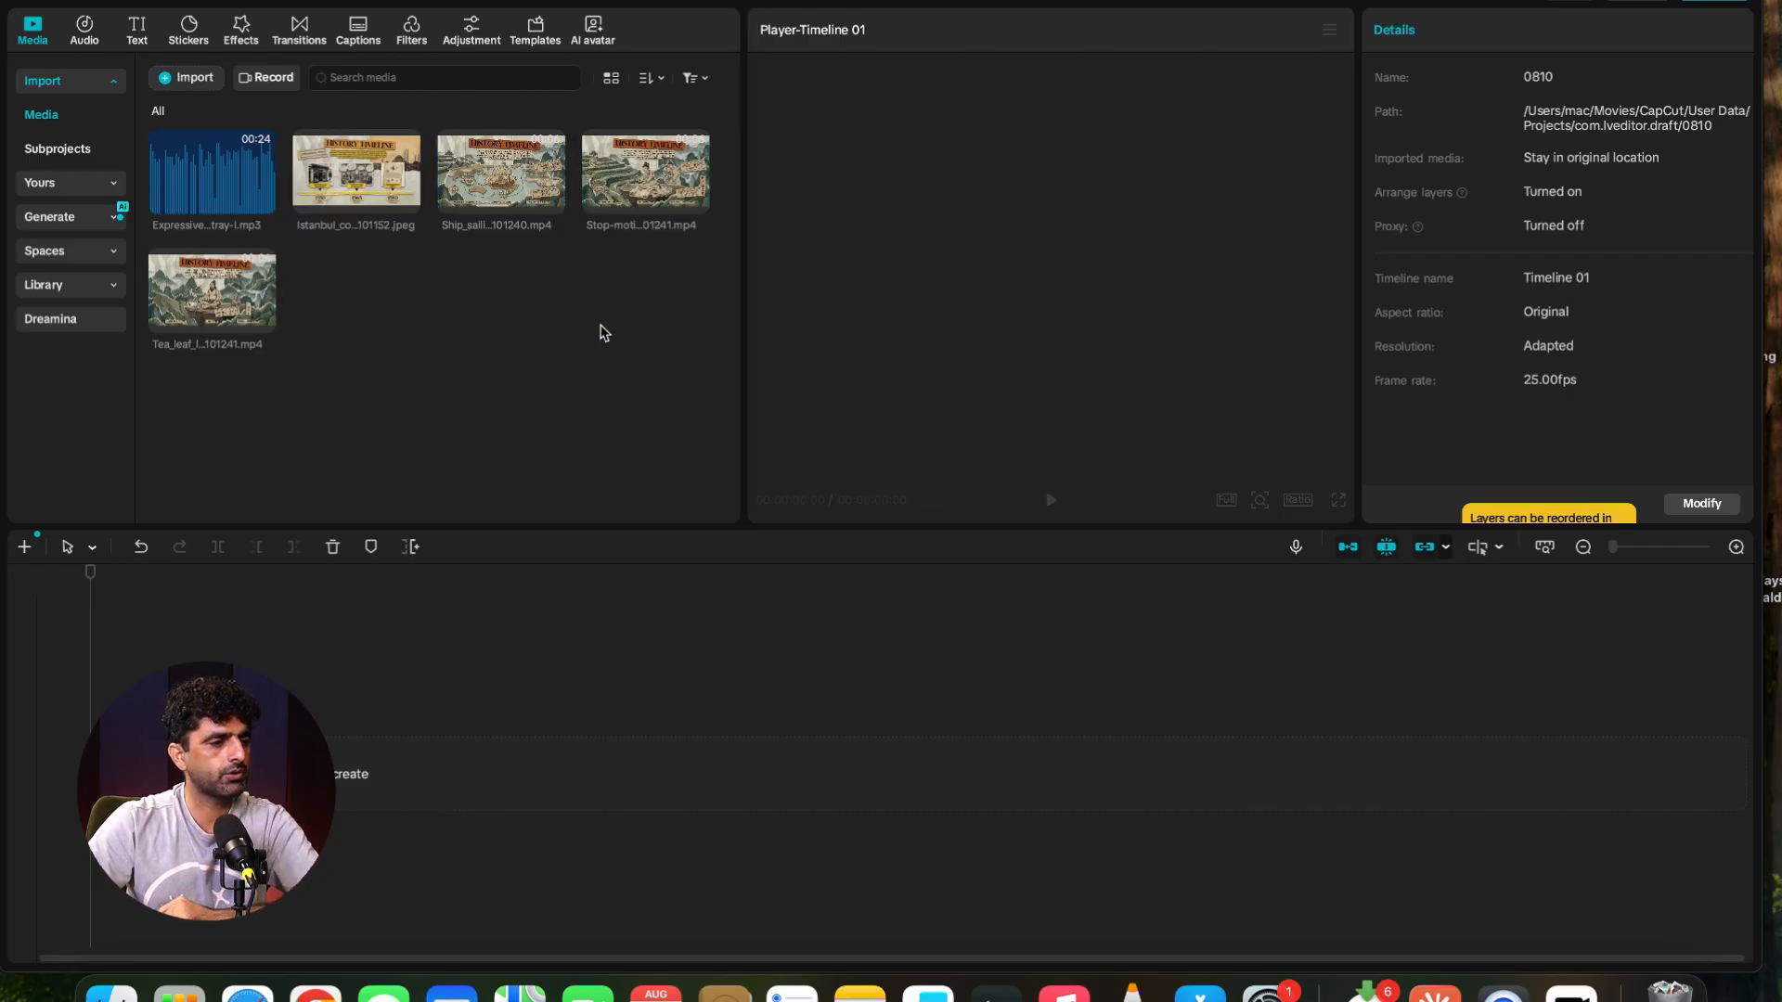
- Place the stop-motion tea harvest video at the start of the timeline, followed directly by the "Ship sailing toward Europe" video
{"action": "left_click_drag", "start_coordinate": [647, 260], "coordinate": [313, 742]}
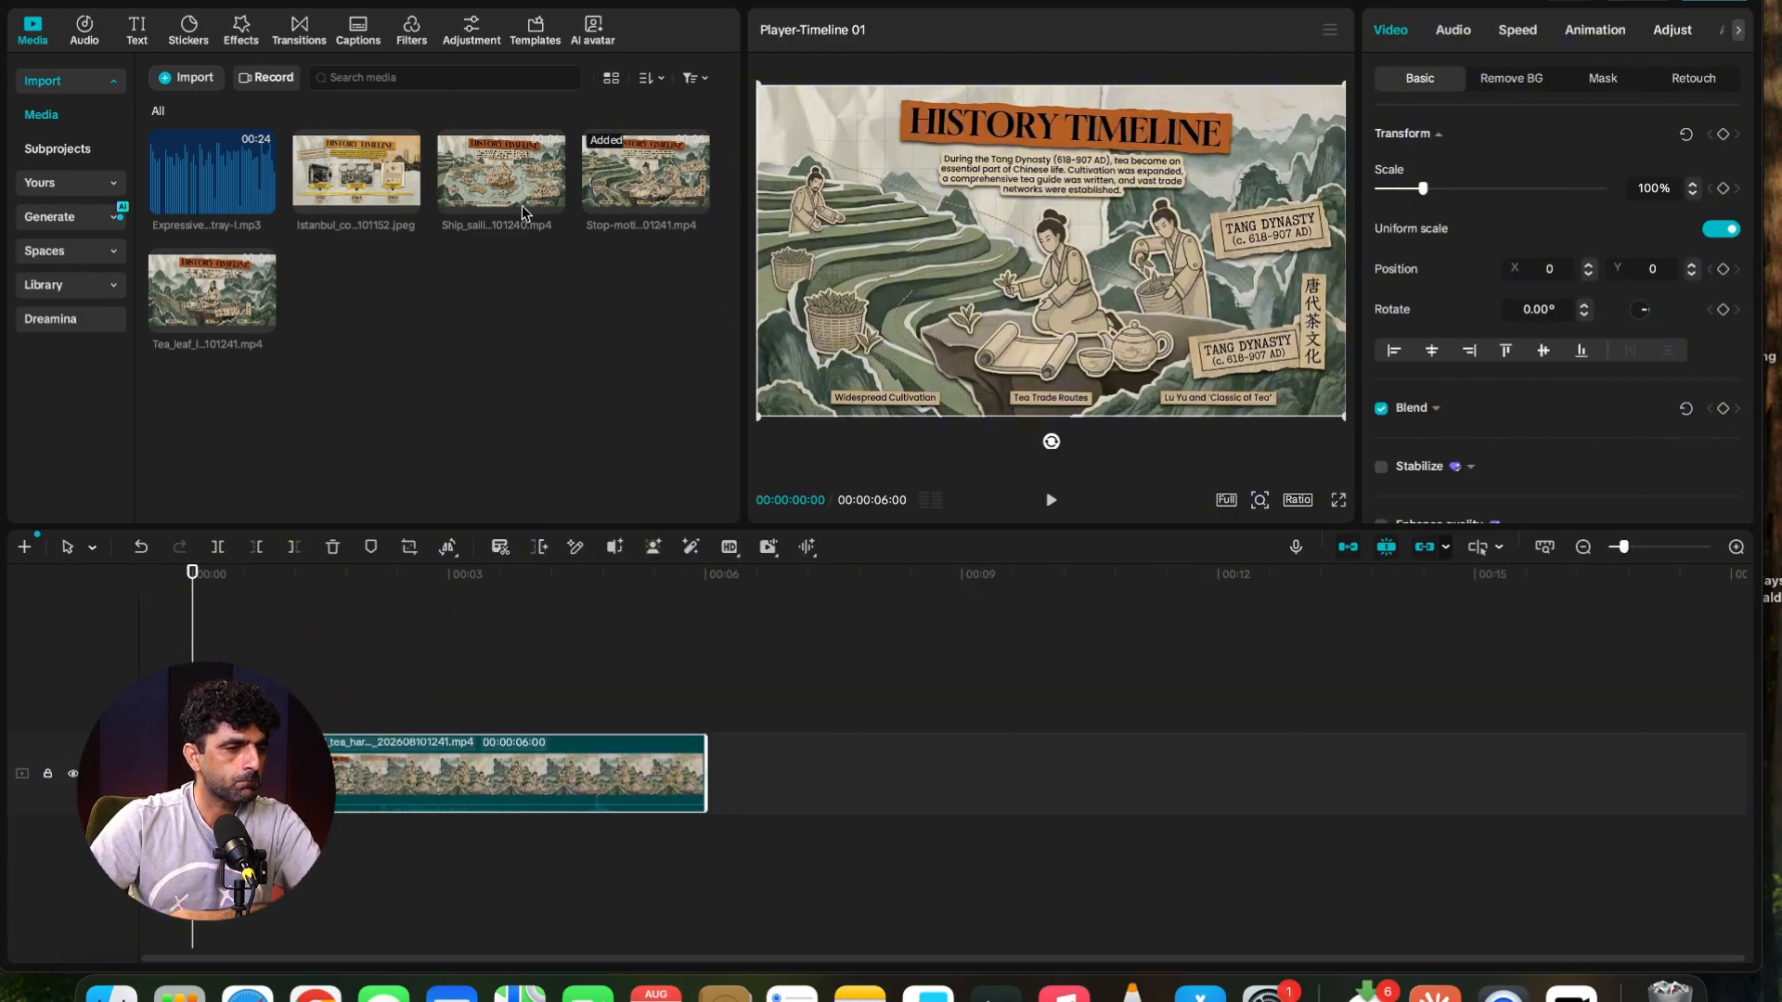
{"action": "left_click_drag", "start_coordinate": [548, 255], "coordinate": [792, 764]}
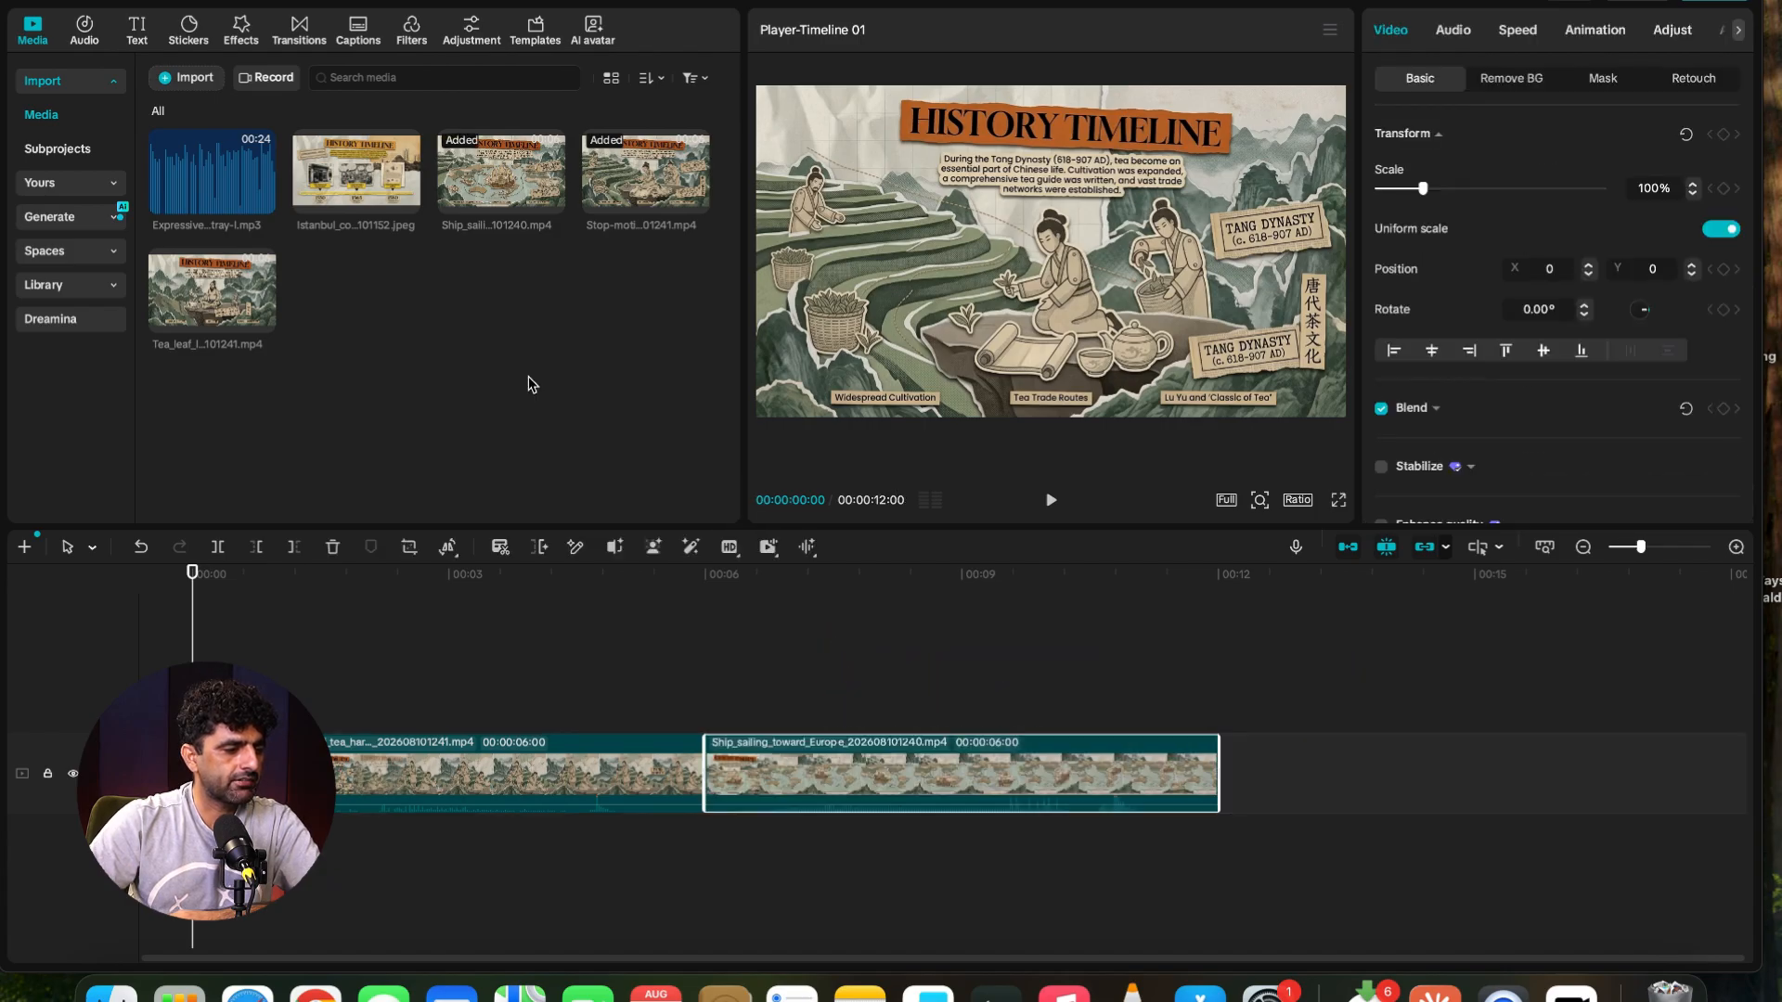
{"action": "left_click_drag", "start_coordinate": [388, 208], "coordinate": [1233, 798]}
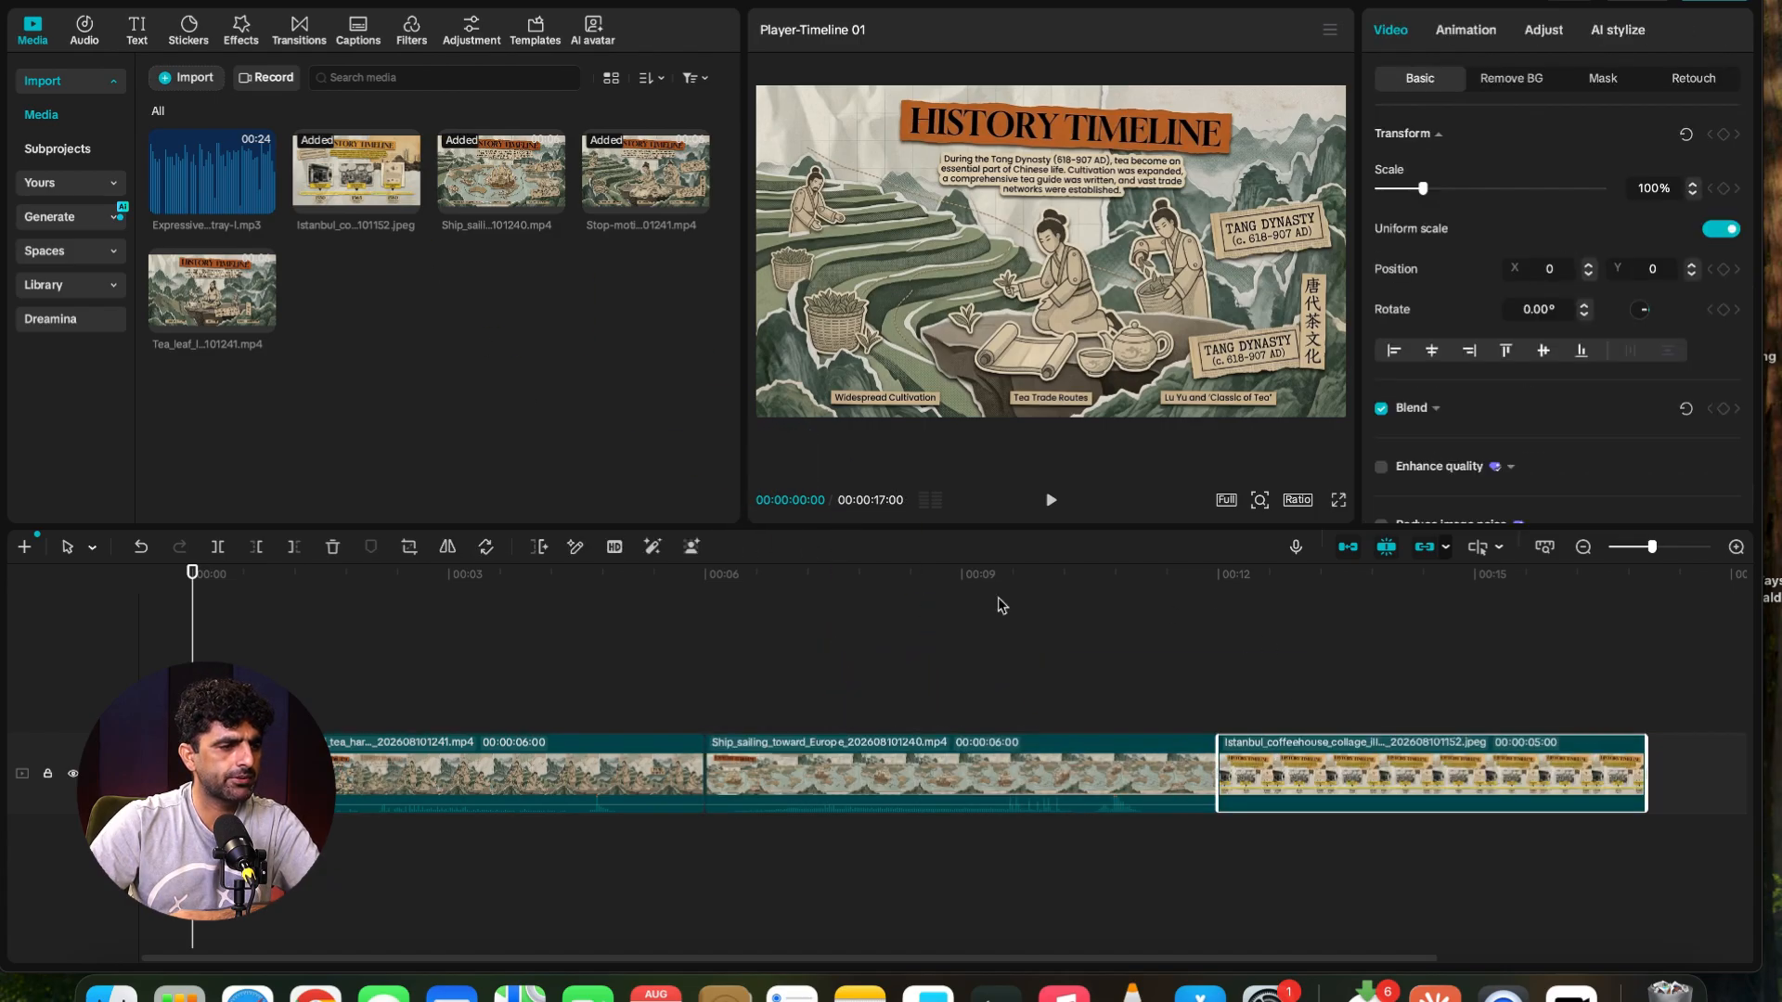
{"action": "left_click_drag", "start_coordinate": [242, 581], "coordinate": [220, 668]}
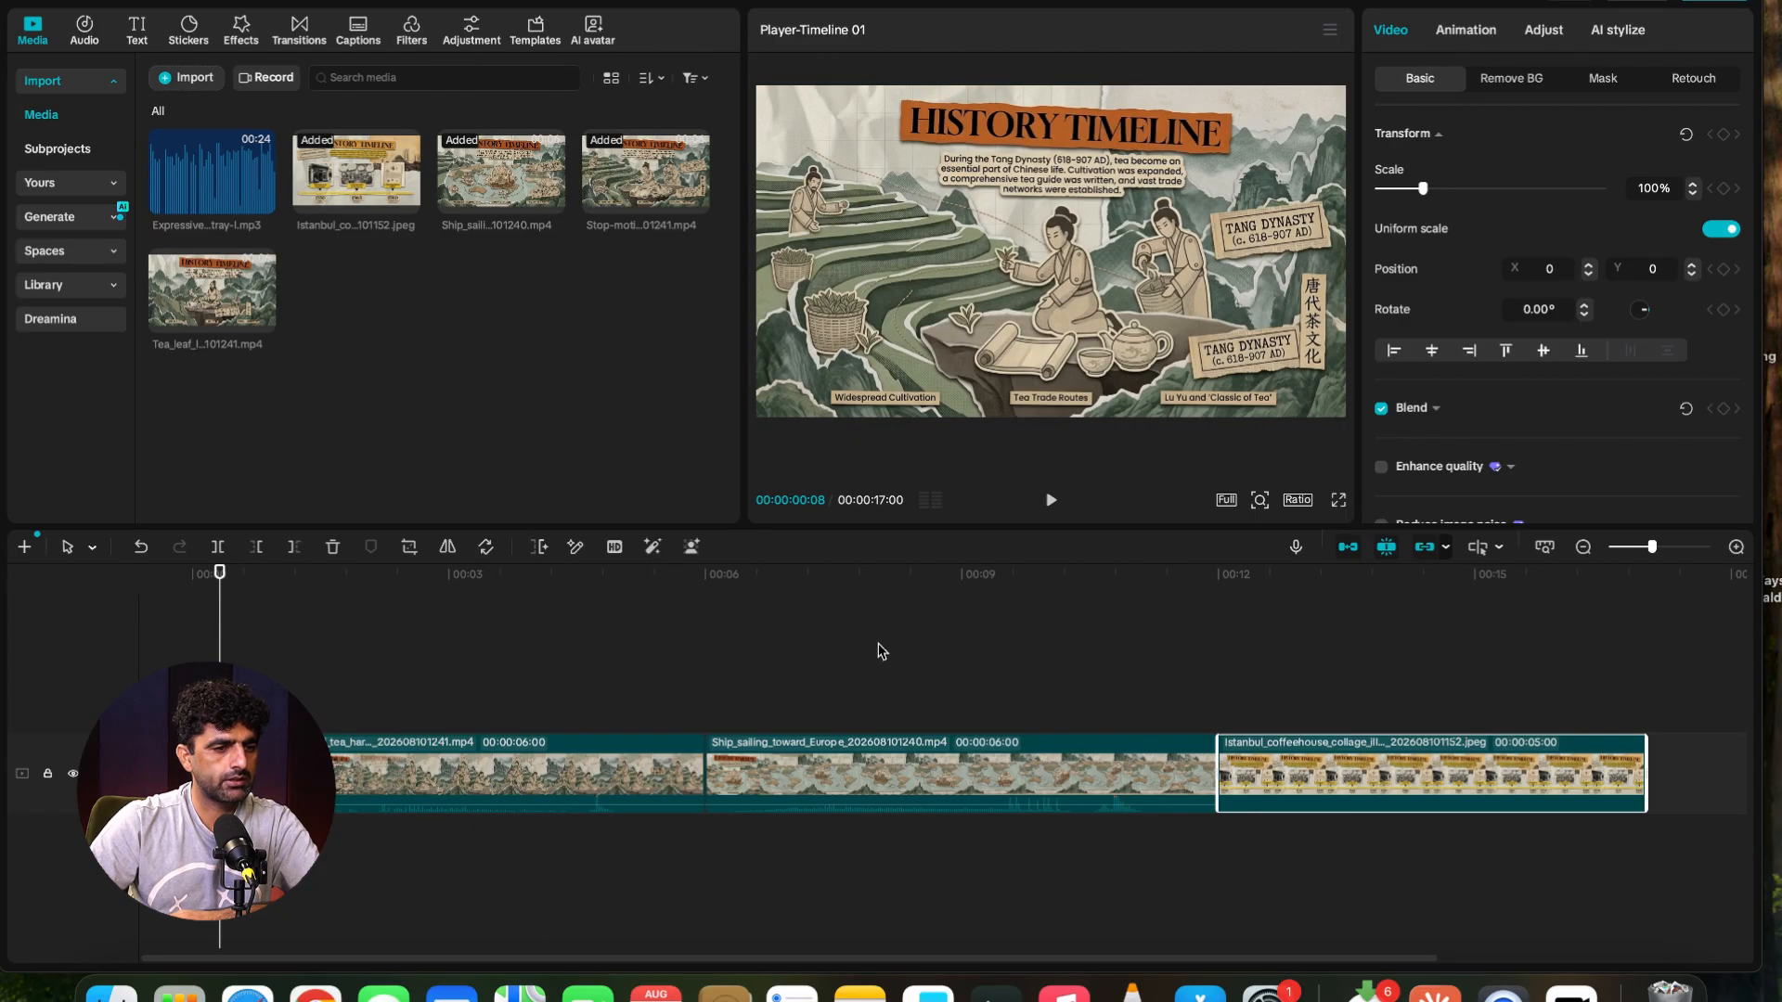
{"action": "left_click_drag", "start_coordinate": [1253, 578], "coordinate": [192, 576]}
{"action": "left_click", "coordinate": [1373, 685]}
{"action": "left_click", "coordinate": [1378, 751]}
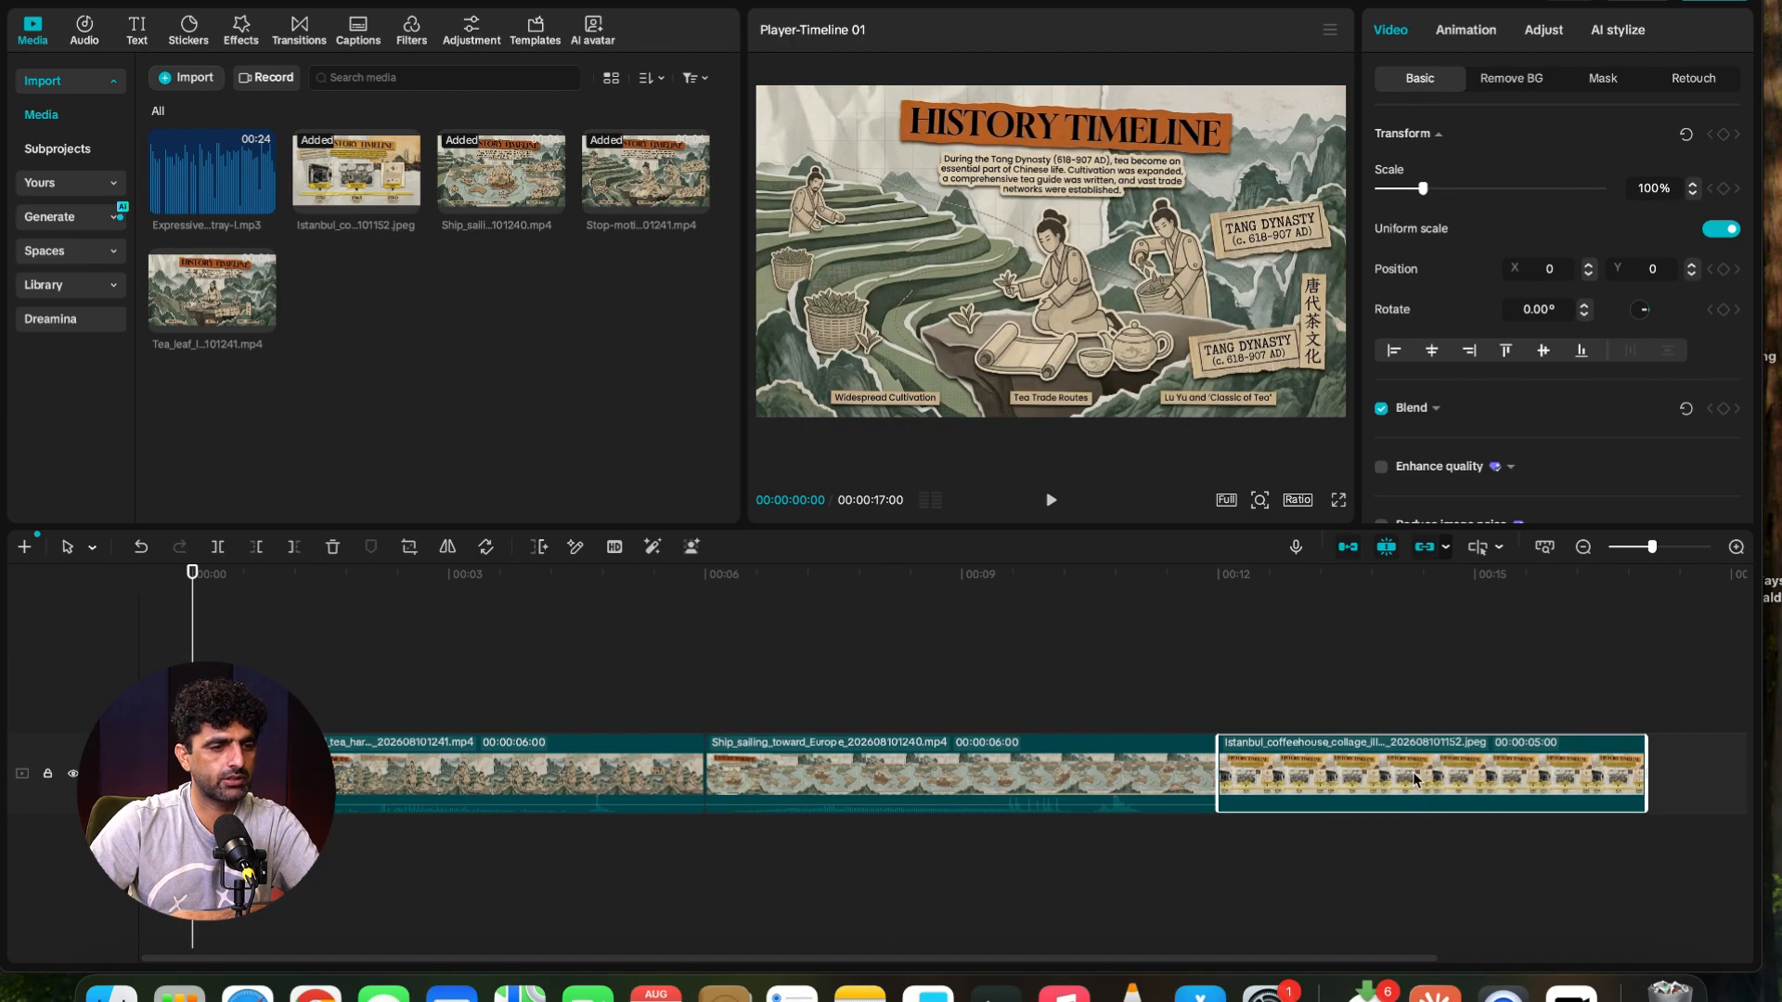
{"action": "key", "text": "Delete"}
- Scrub through the tea harvest clip on the timeline, and check the tea leaf video in the Google Flow project
{"action": "left_click", "coordinate": [936, 780]}
{"action": "left_click_drag", "start_coordinate": [272, 590], "coordinate": [509, 654]}
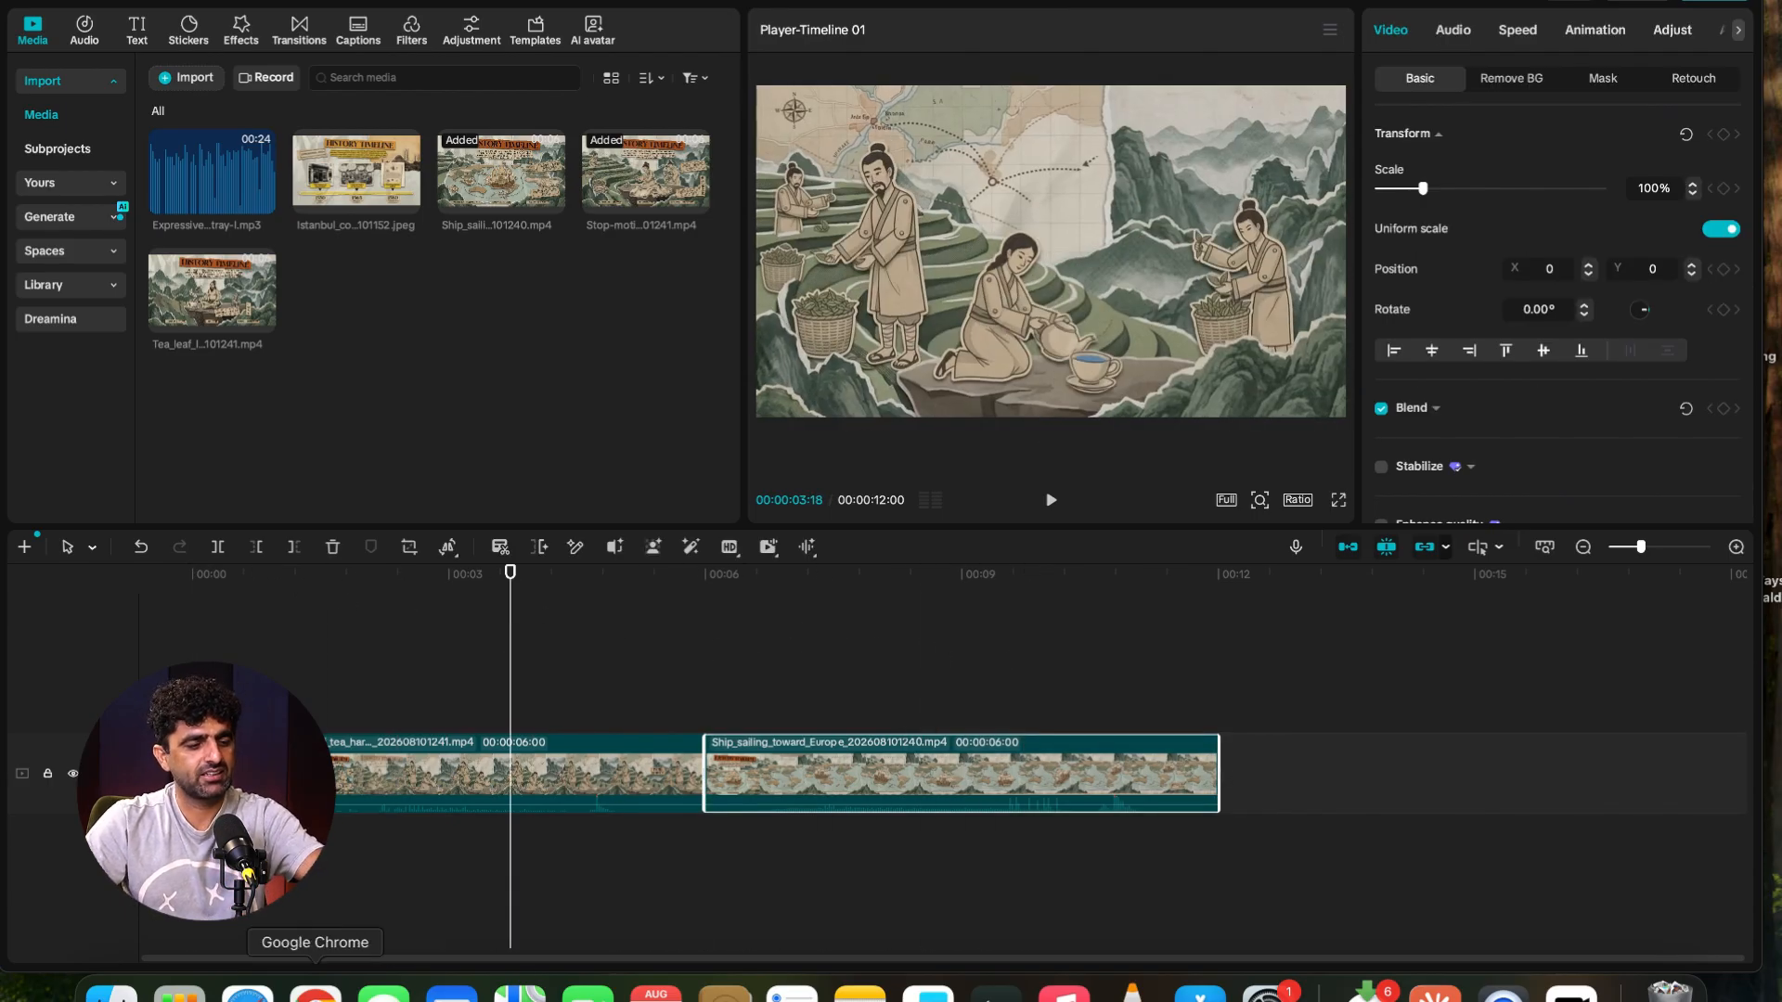
{"action": "left_click", "coordinate": [315, 991]}
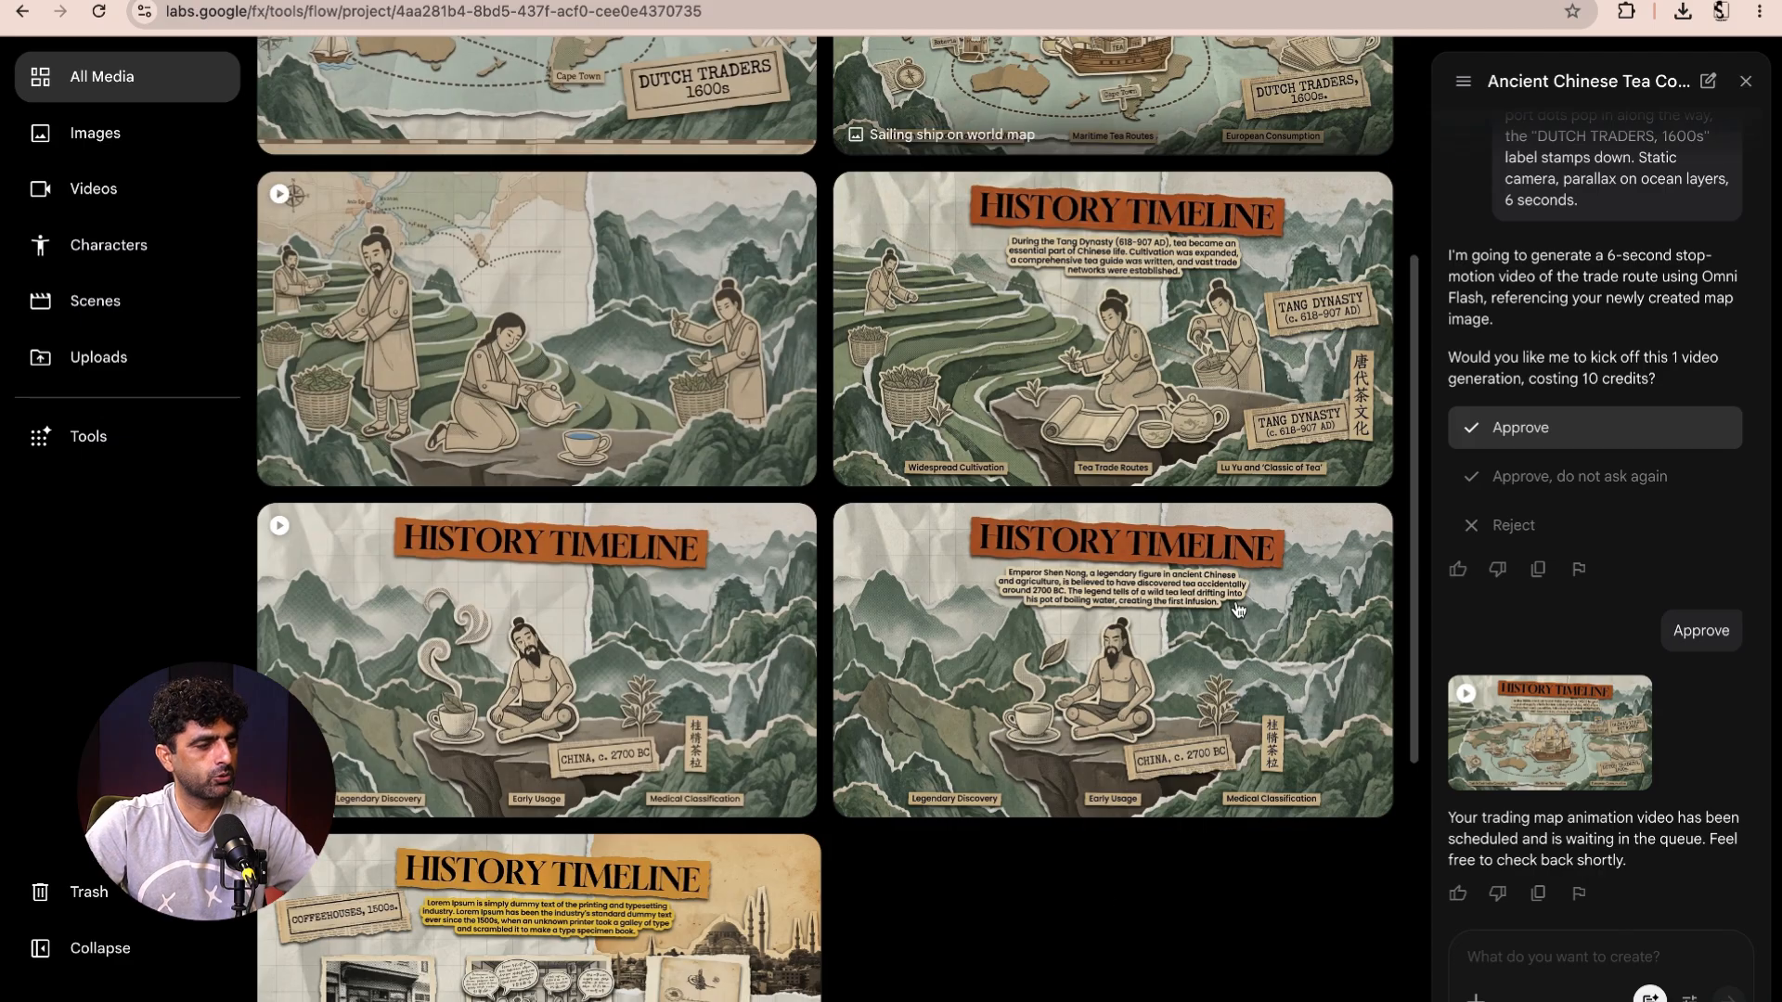
{"action": "mouse_move", "coordinate": [570, 657]}
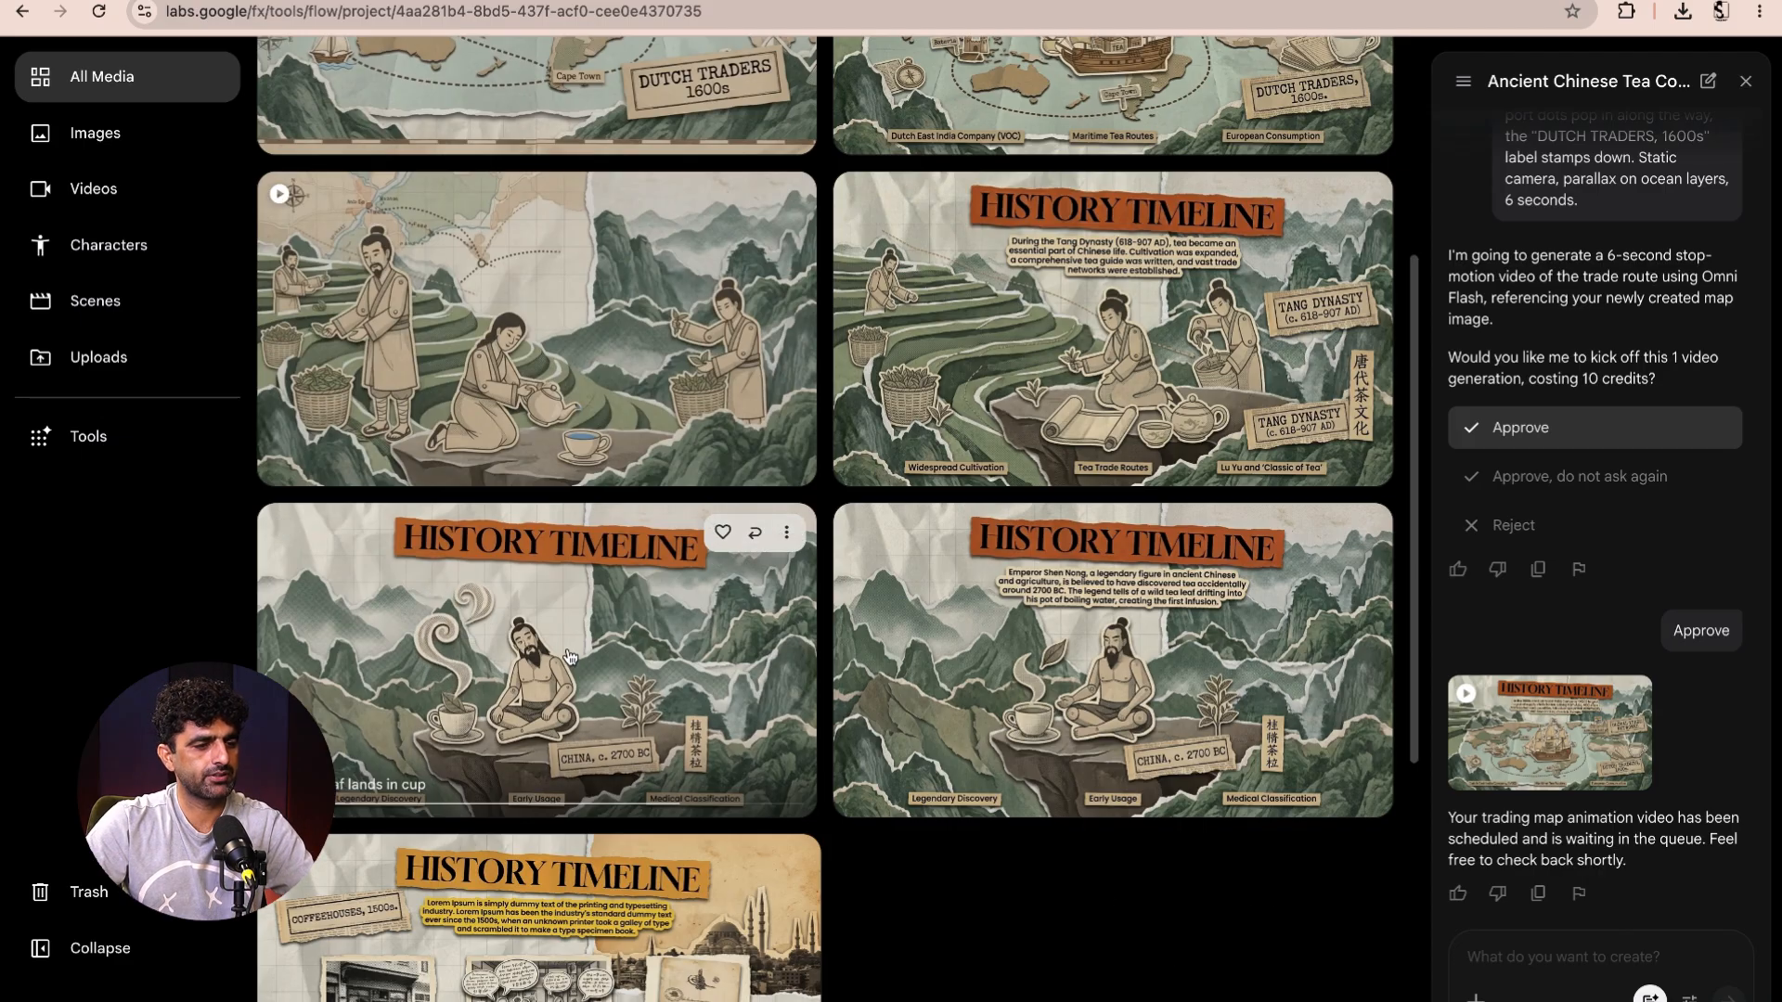
- Download the "Tea leaf lands in cup" video from the Google Flow project at 720p original size
{"action": "left_click", "coordinate": [786, 532]}
{"action": "mouse_move", "coordinate": [811, 766]}
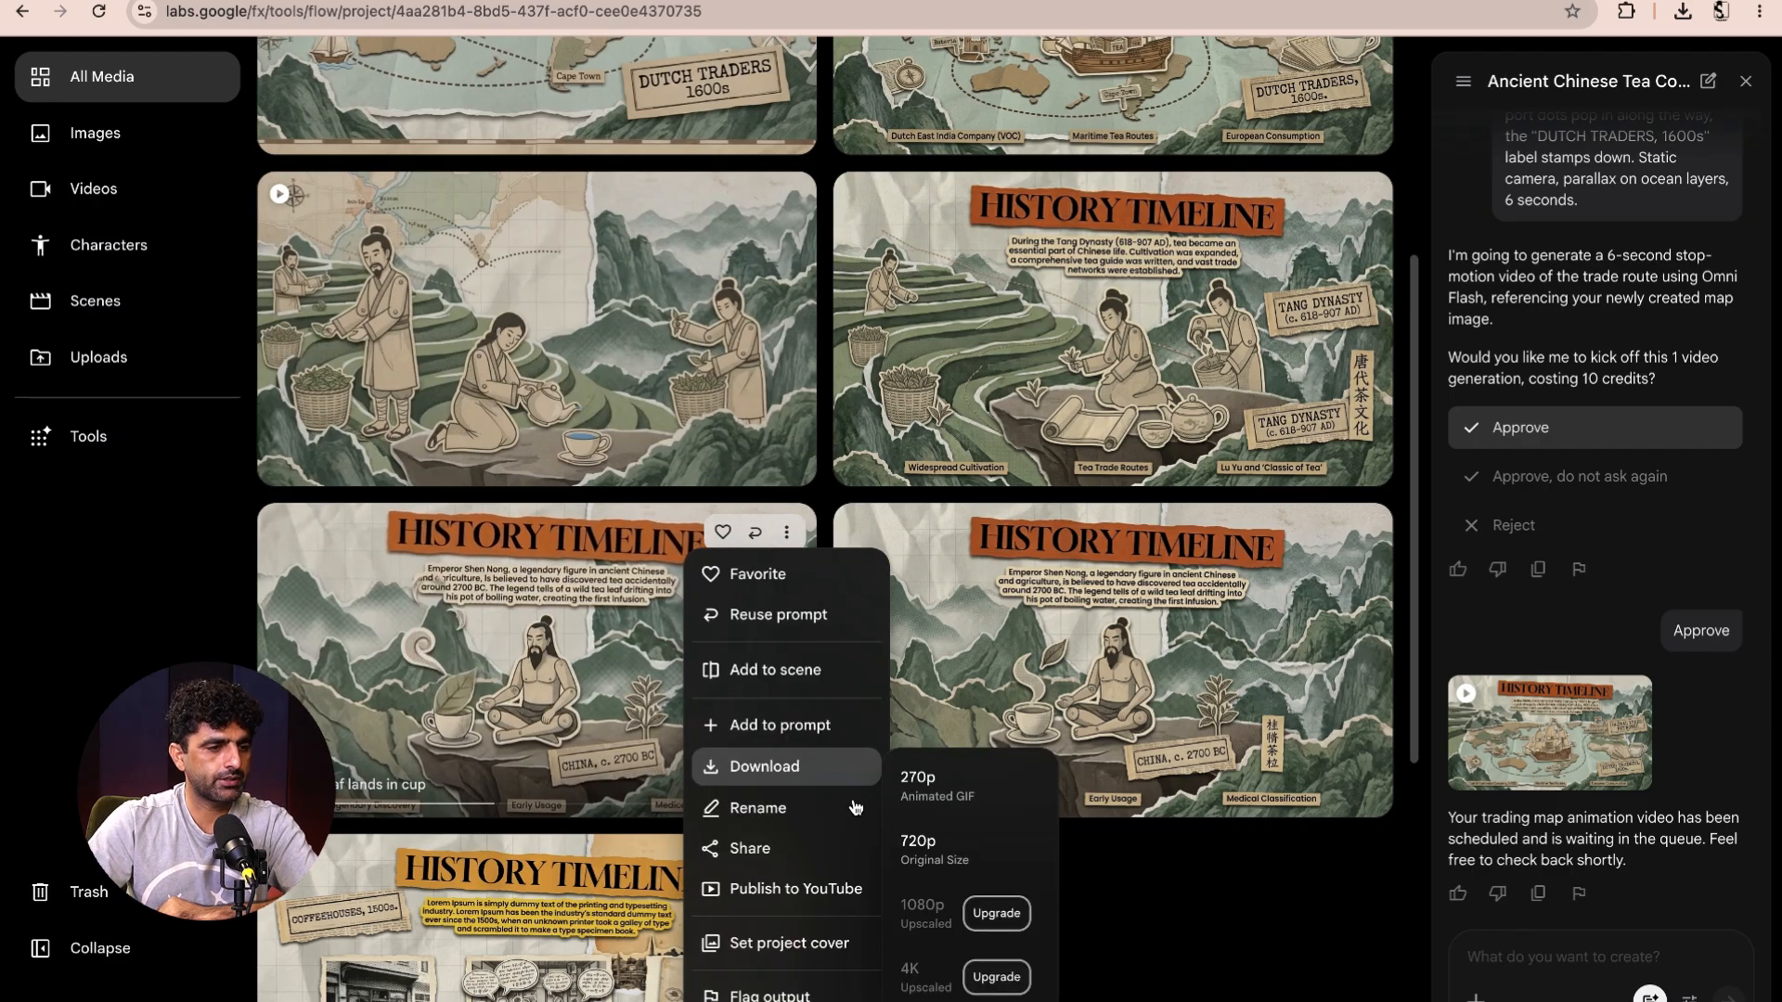
{"action": "left_click", "coordinate": [938, 862]}
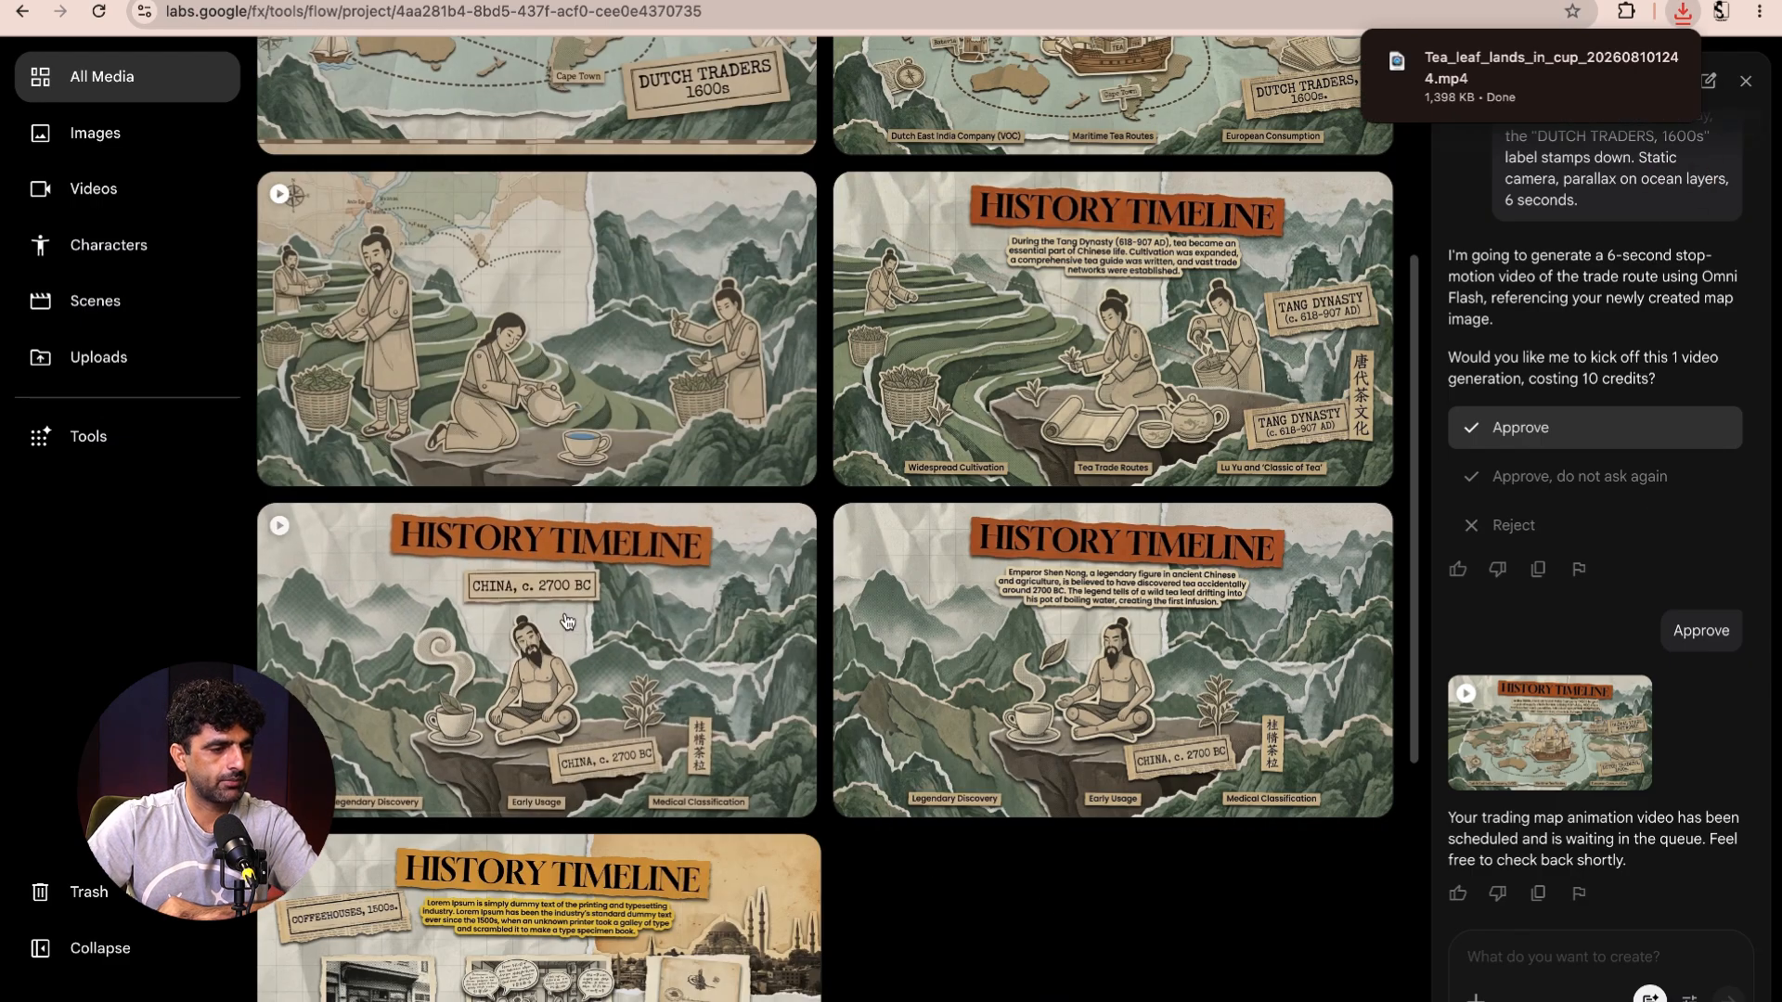
{"action": "scroll", "coordinate": [1133, 534], "scroll_direction": "up", "scroll_amount": 3}
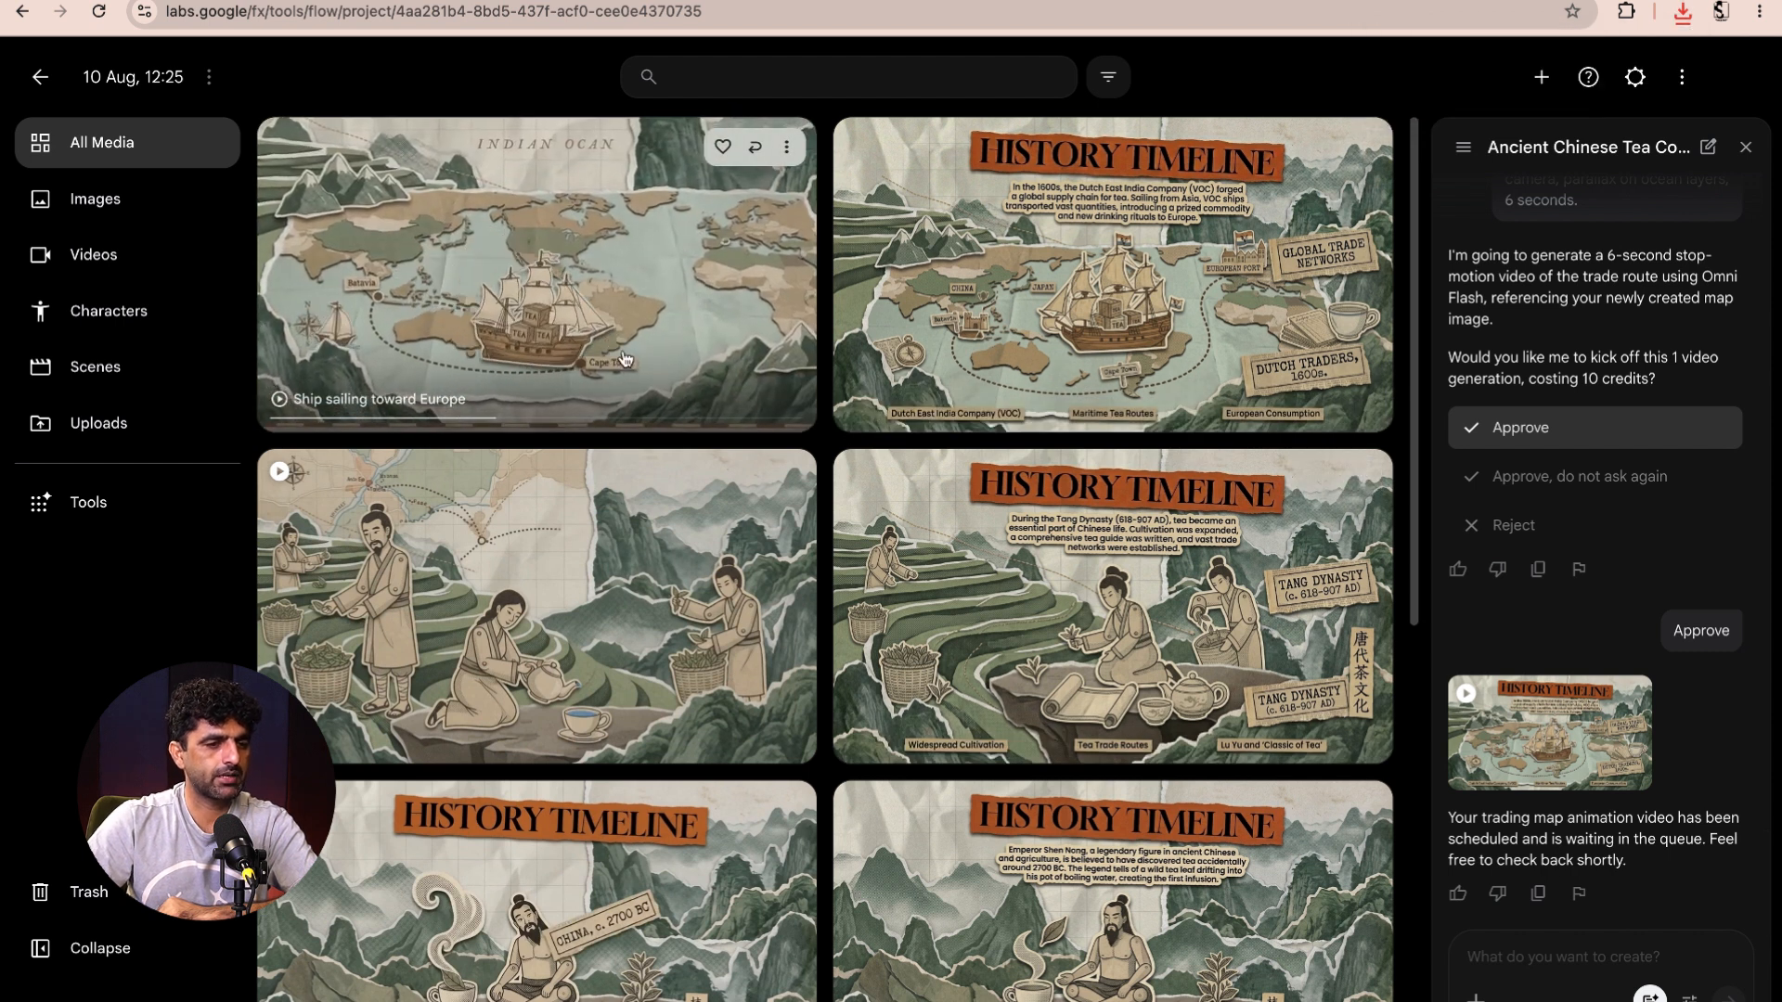
- Switch to CapCut and import Tea_leaf_lands_in_cup_202608101241.mp4 from Downloads into the project media
{"action": "mouse_move", "coordinate": [927, 995]}
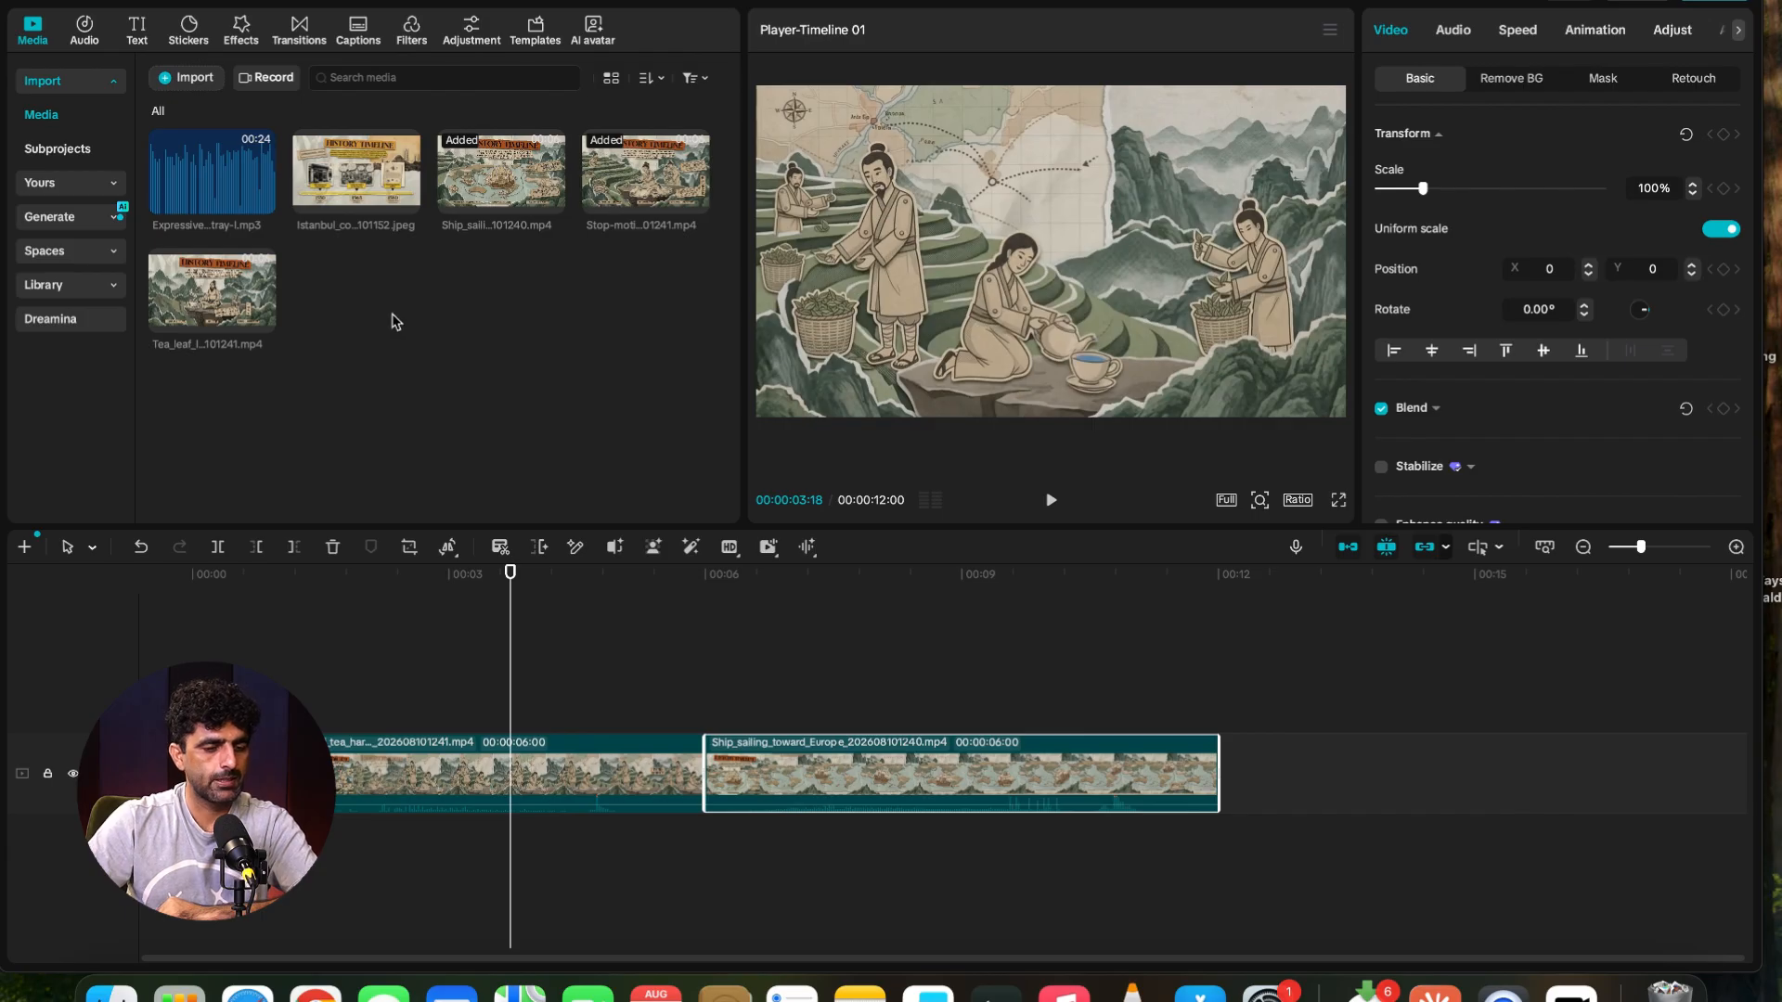
{"action": "right_click", "coordinate": [397, 321]}
{"action": "left_click", "coordinate": [206, 84]}
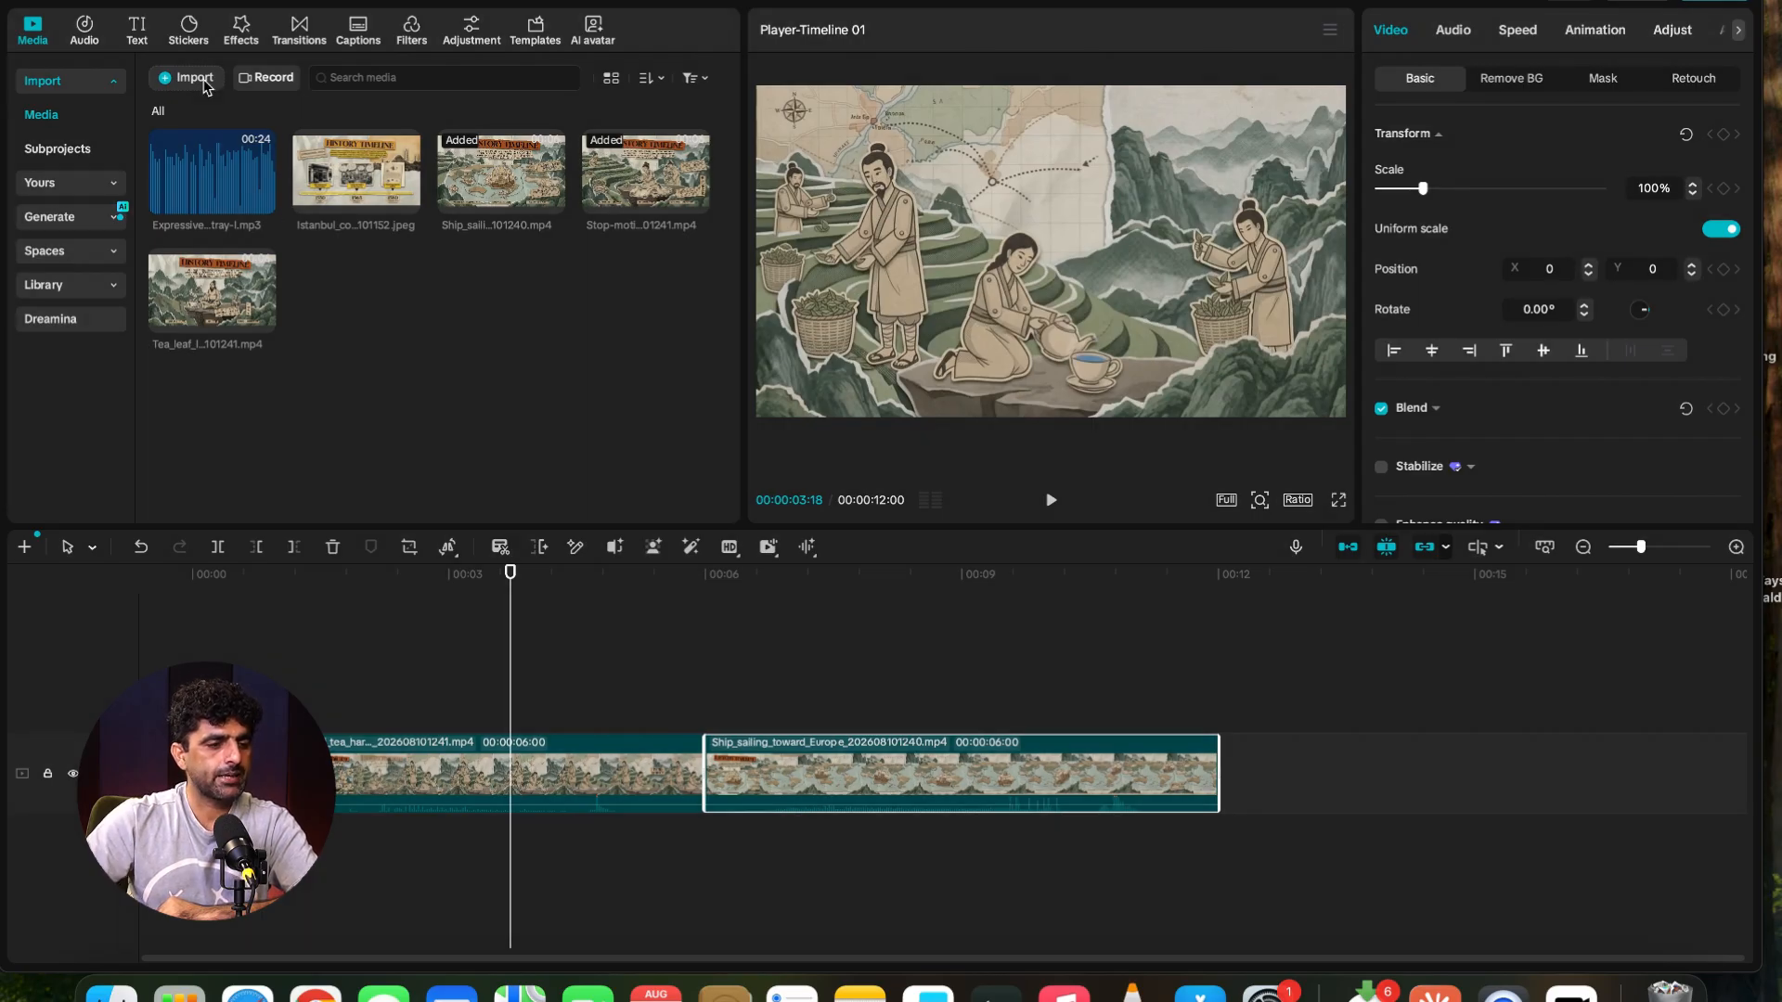
{"action": "left_click", "coordinate": [206, 84]}
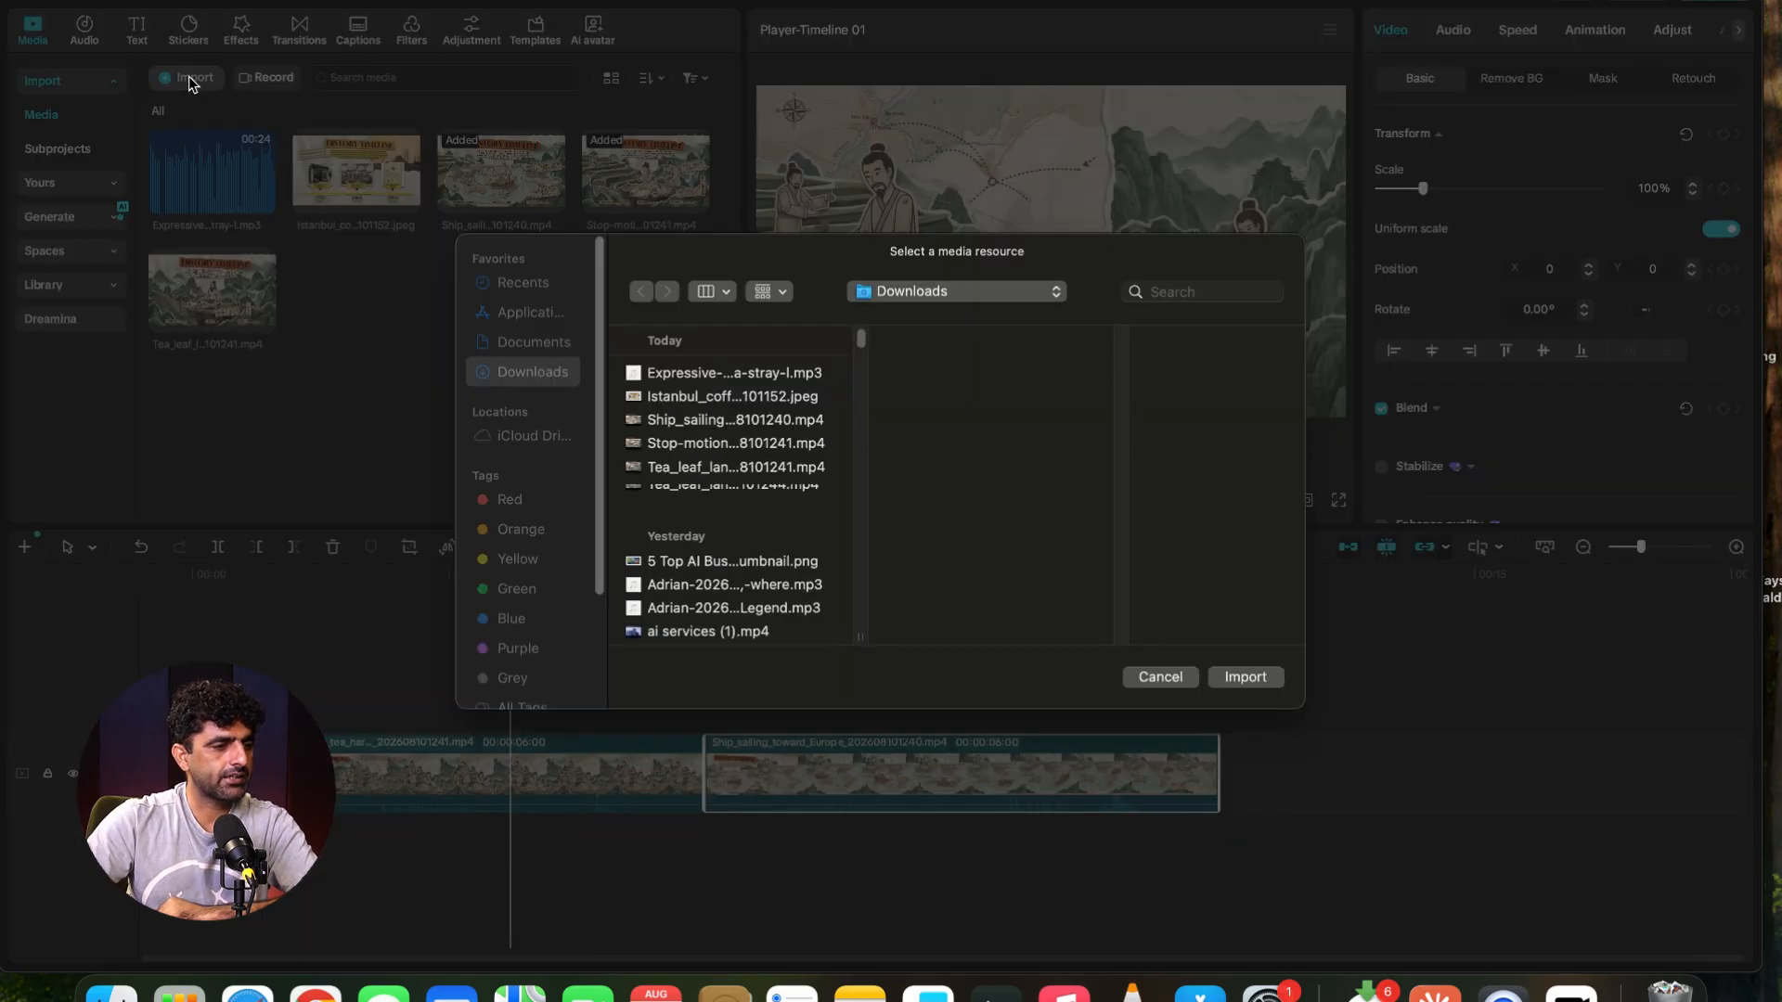
{"action": "left_click", "coordinate": [722, 469]}
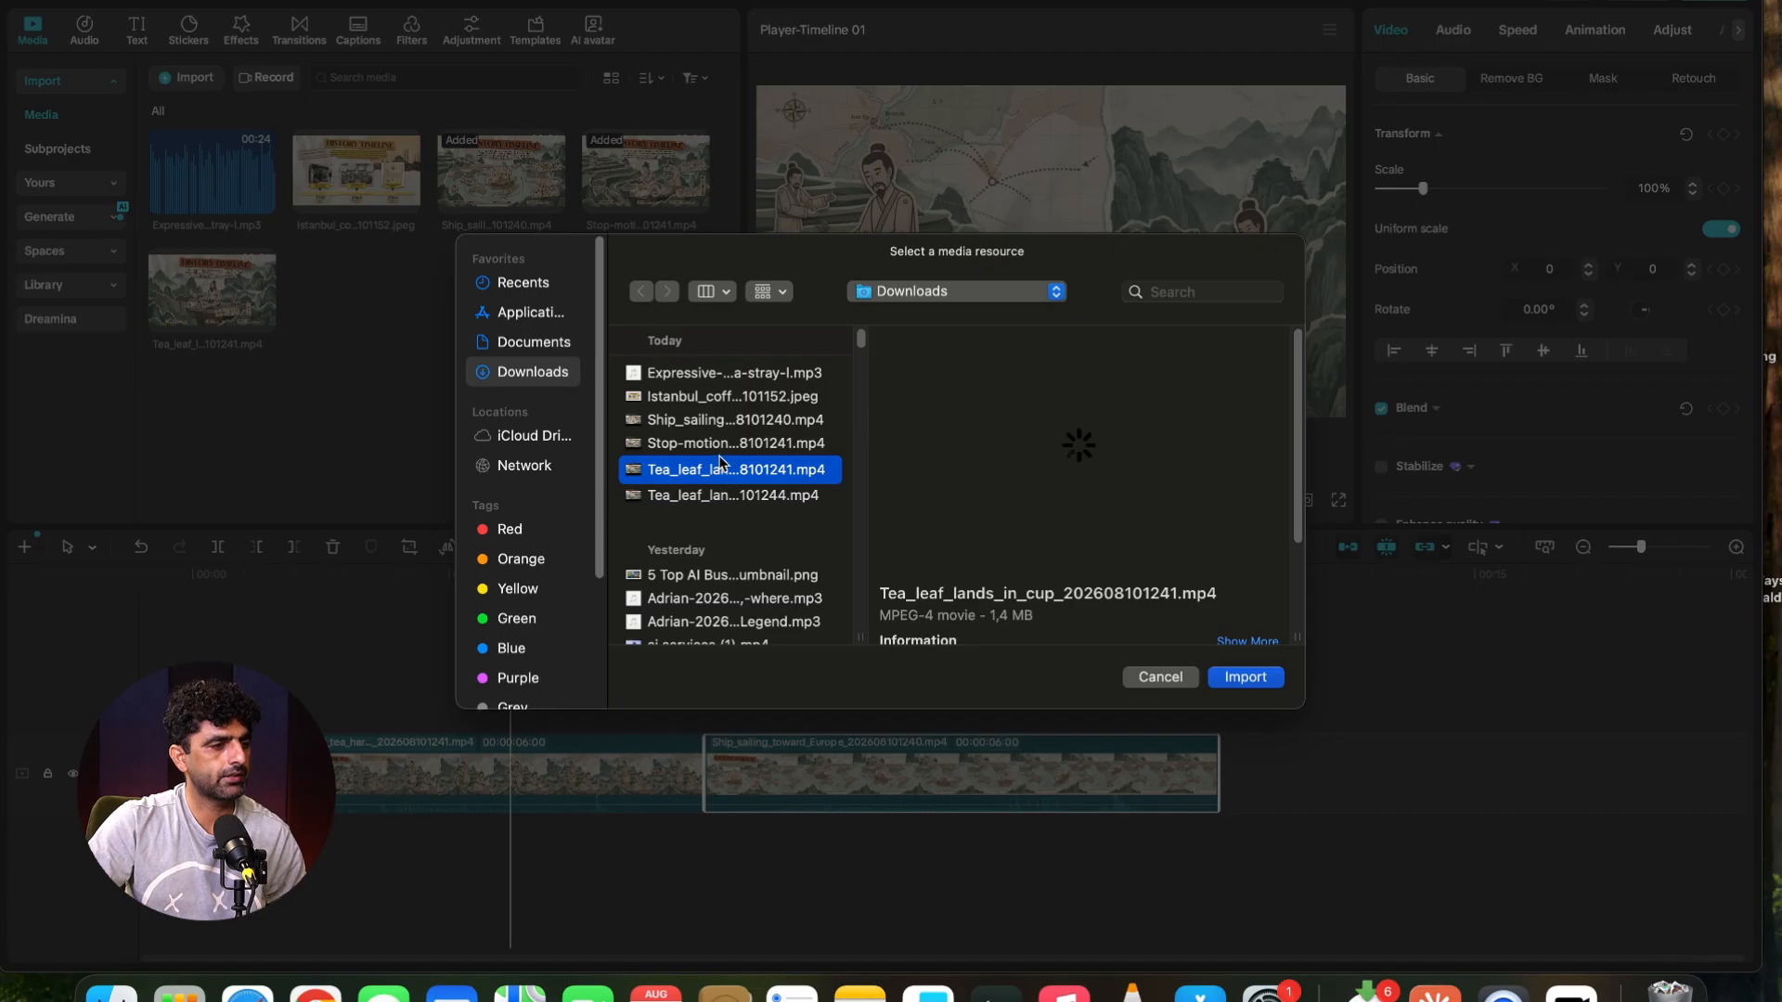
{"action": "left_click", "coordinate": [1245, 677]}
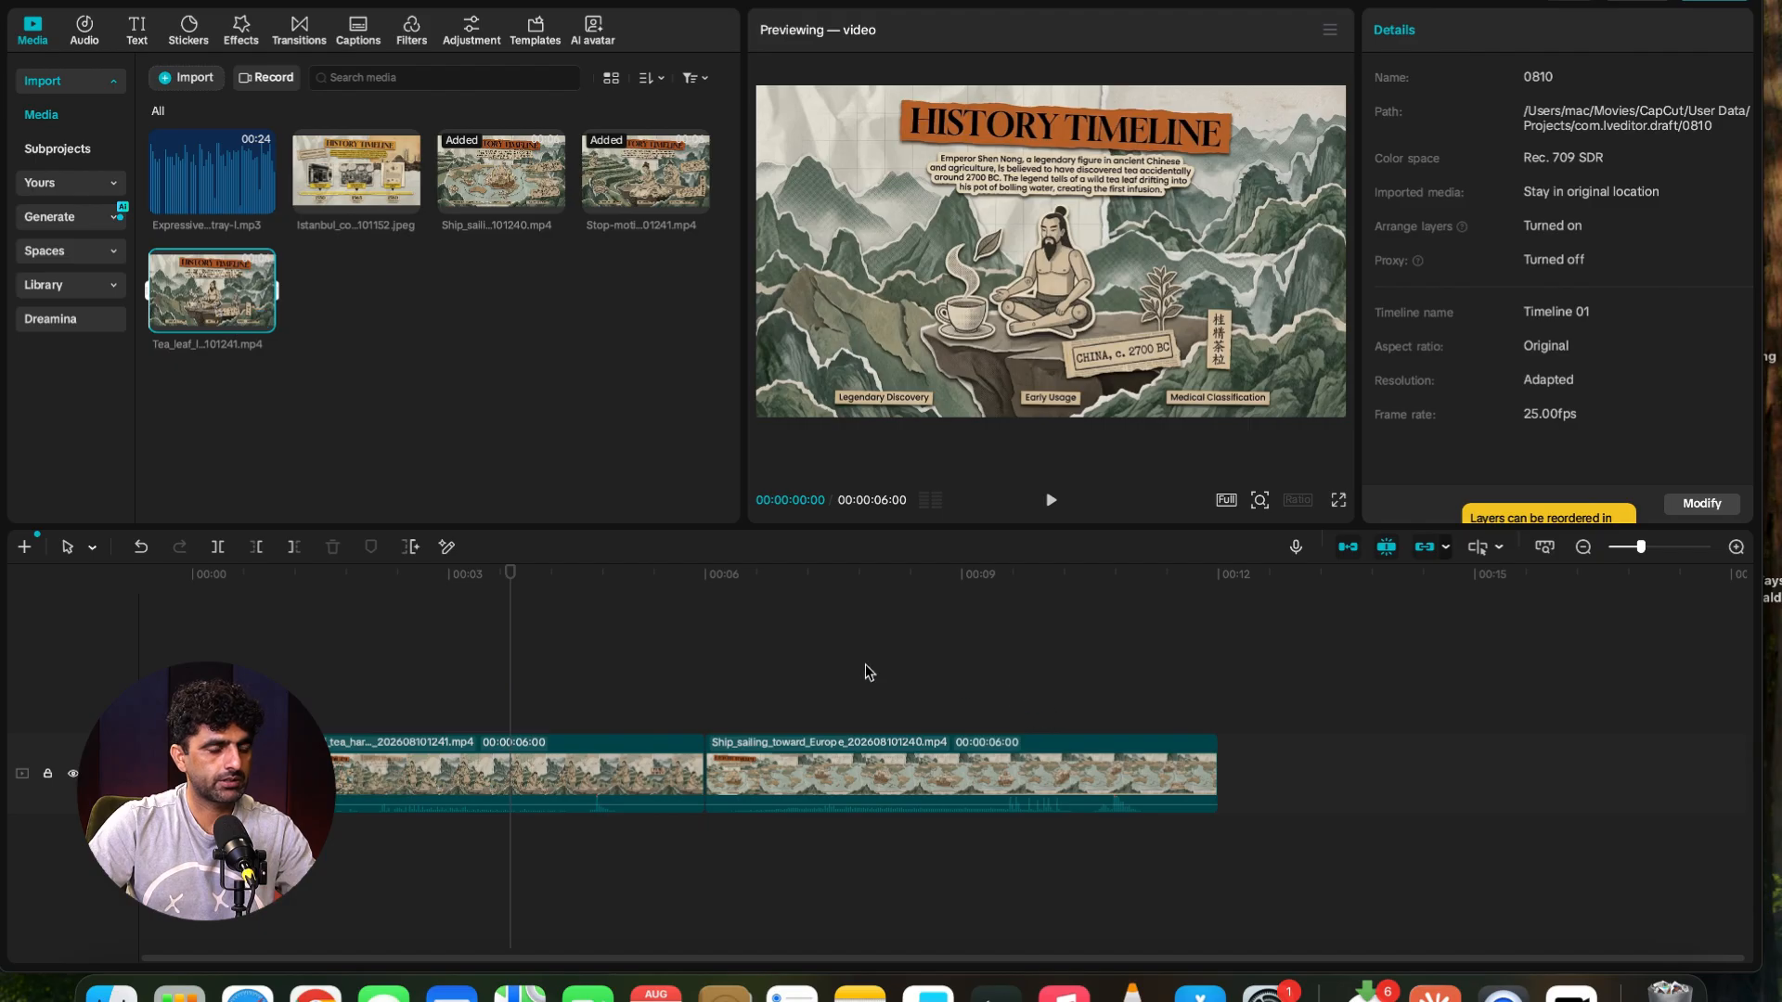
{"action": "left_click_drag", "start_coordinate": [227, 318], "coordinate": [340, 711]}
{"action": "left_click_drag", "start_coordinate": [395, 773], "coordinate": [1187, 742]}
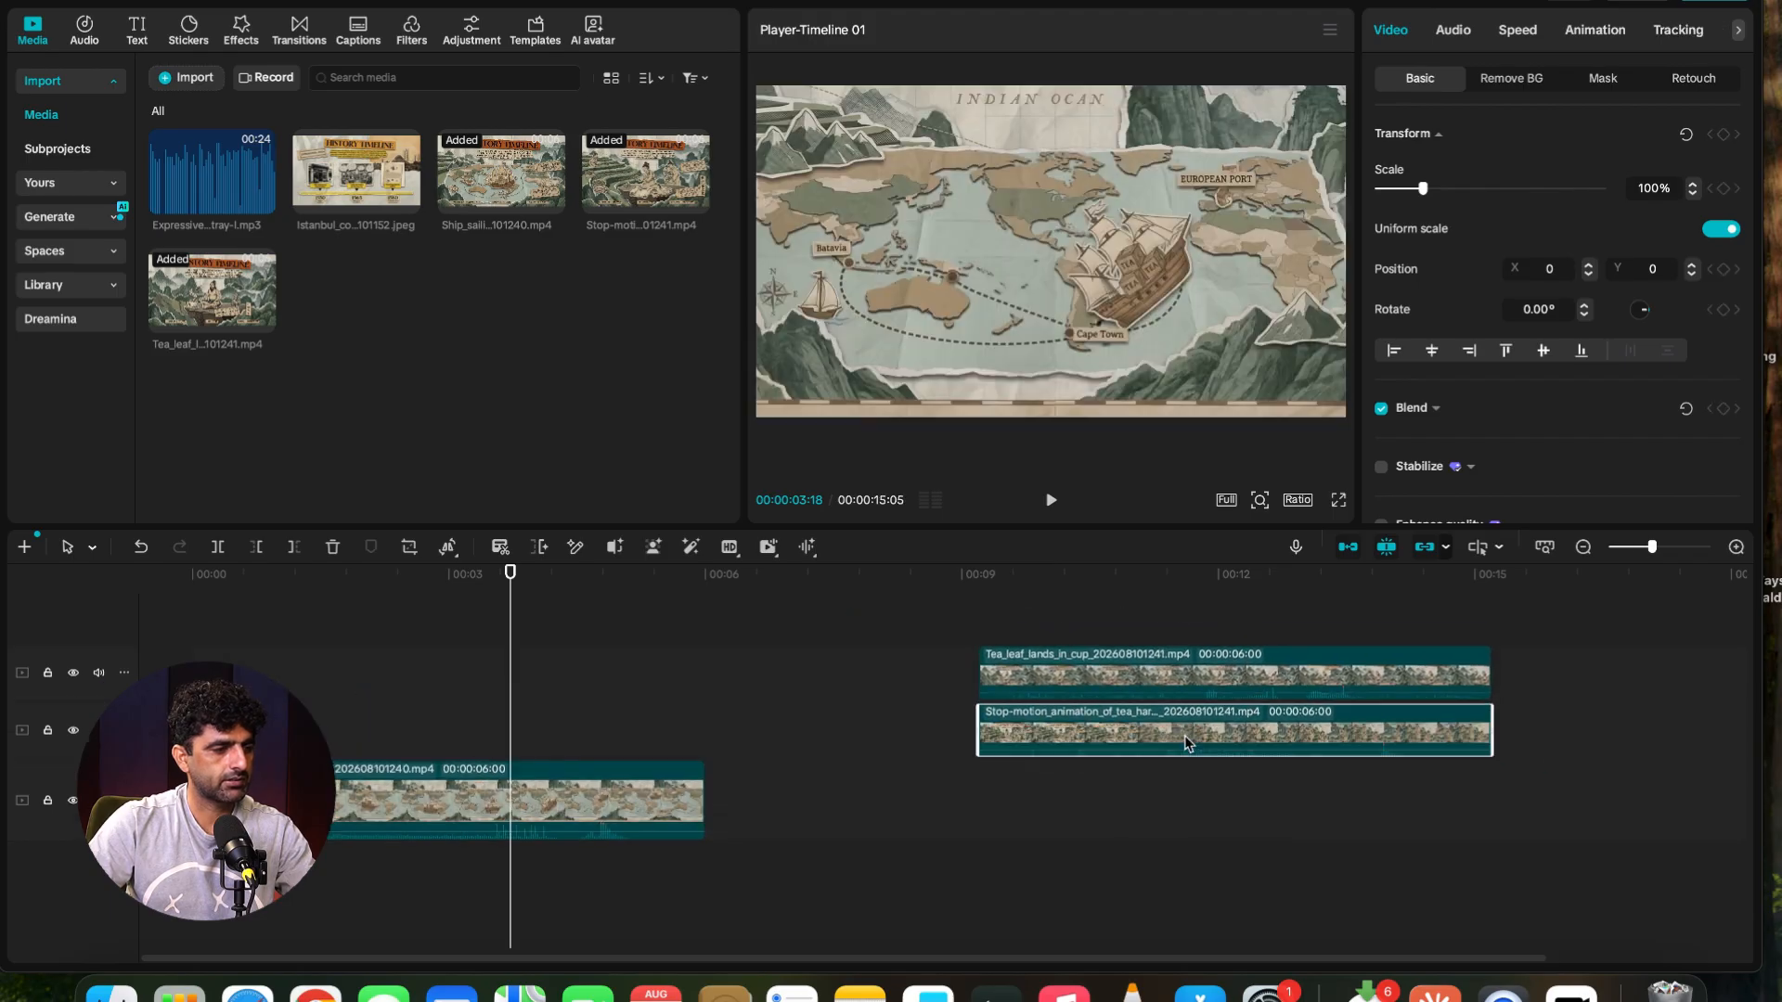
{"action": "left_click", "coordinate": [650, 789]}
{"action": "left_click_drag", "start_coordinate": [477, 814], "coordinate": [1281, 828]}
- Clear all clips from the timeline and place the tea leaf, stop-motion tea harvest and ship sailing videos end to end in that order
{"action": "left_click_drag", "start_coordinate": [1596, 664], "coordinate": [601, 838]}
{"action": "key", "text": "Delete"}
{"action": "left_click_drag", "start_coordinate": [256, 316], "coordinate": [353, 768]}
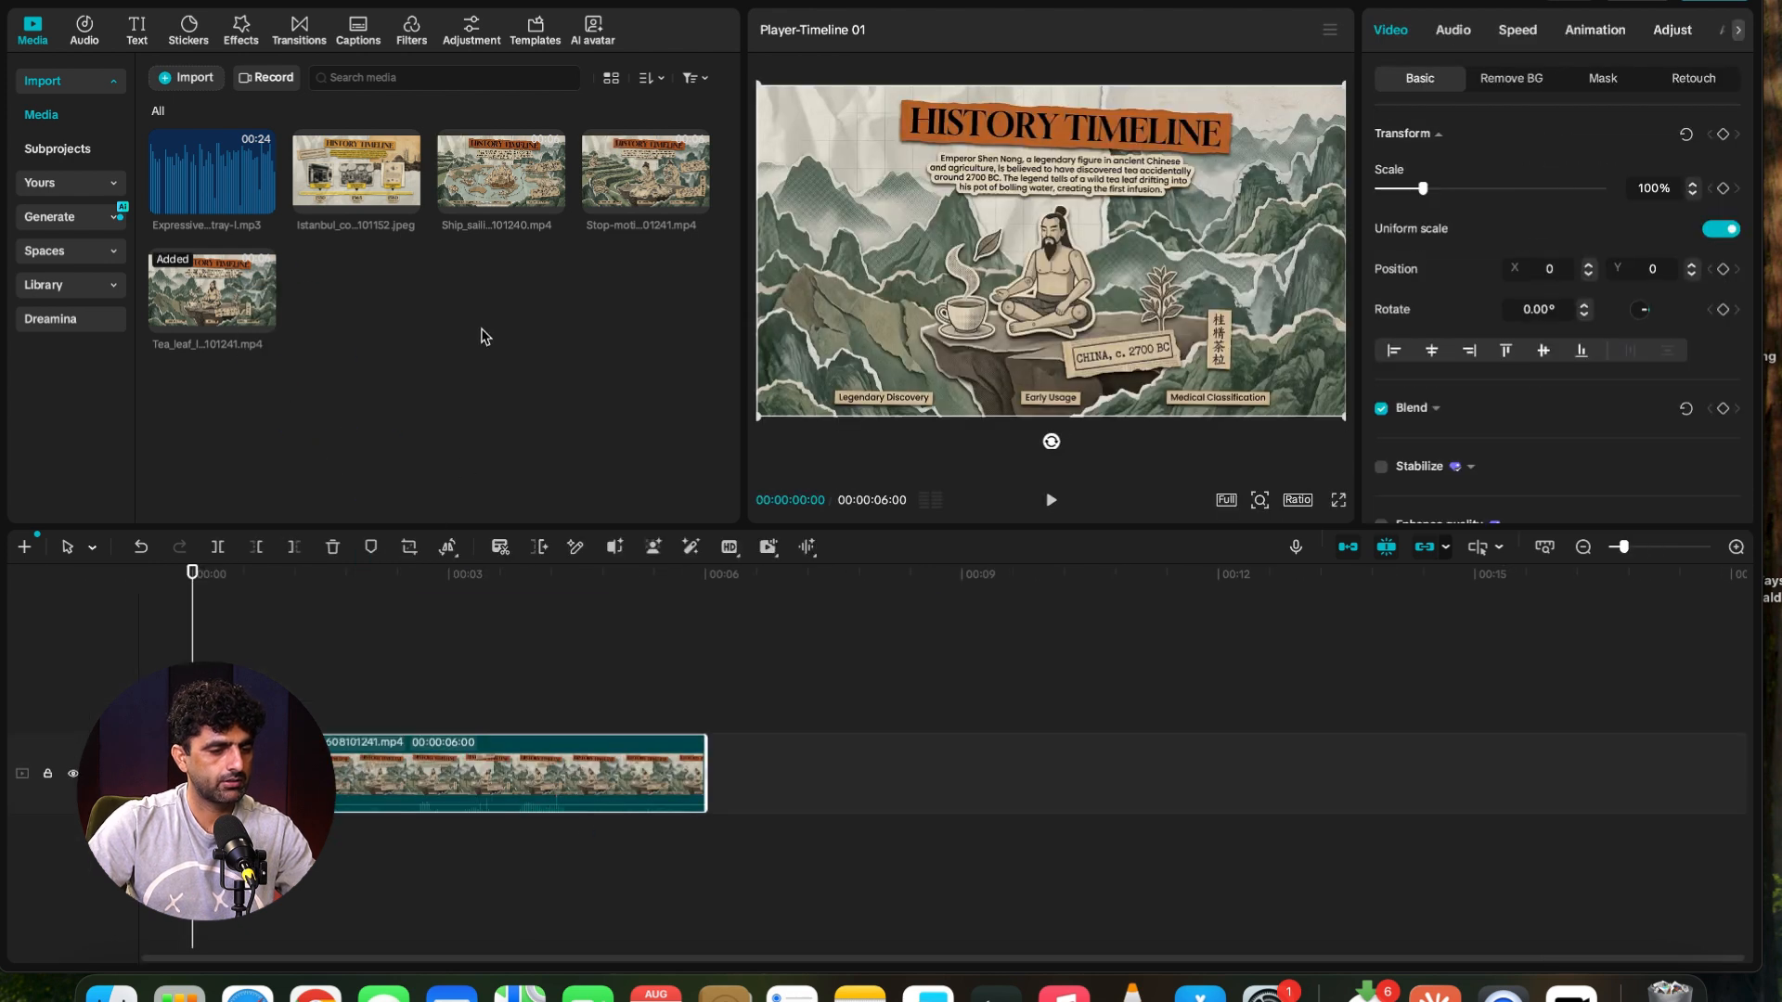
{"action": "left_click_drag", "start_coordinate": [643, 176], "coordinate": [836, 761]}
{"action": "left_click_drag", "start_coordinate": [517, 202], "coordinate": [1264, 754]}
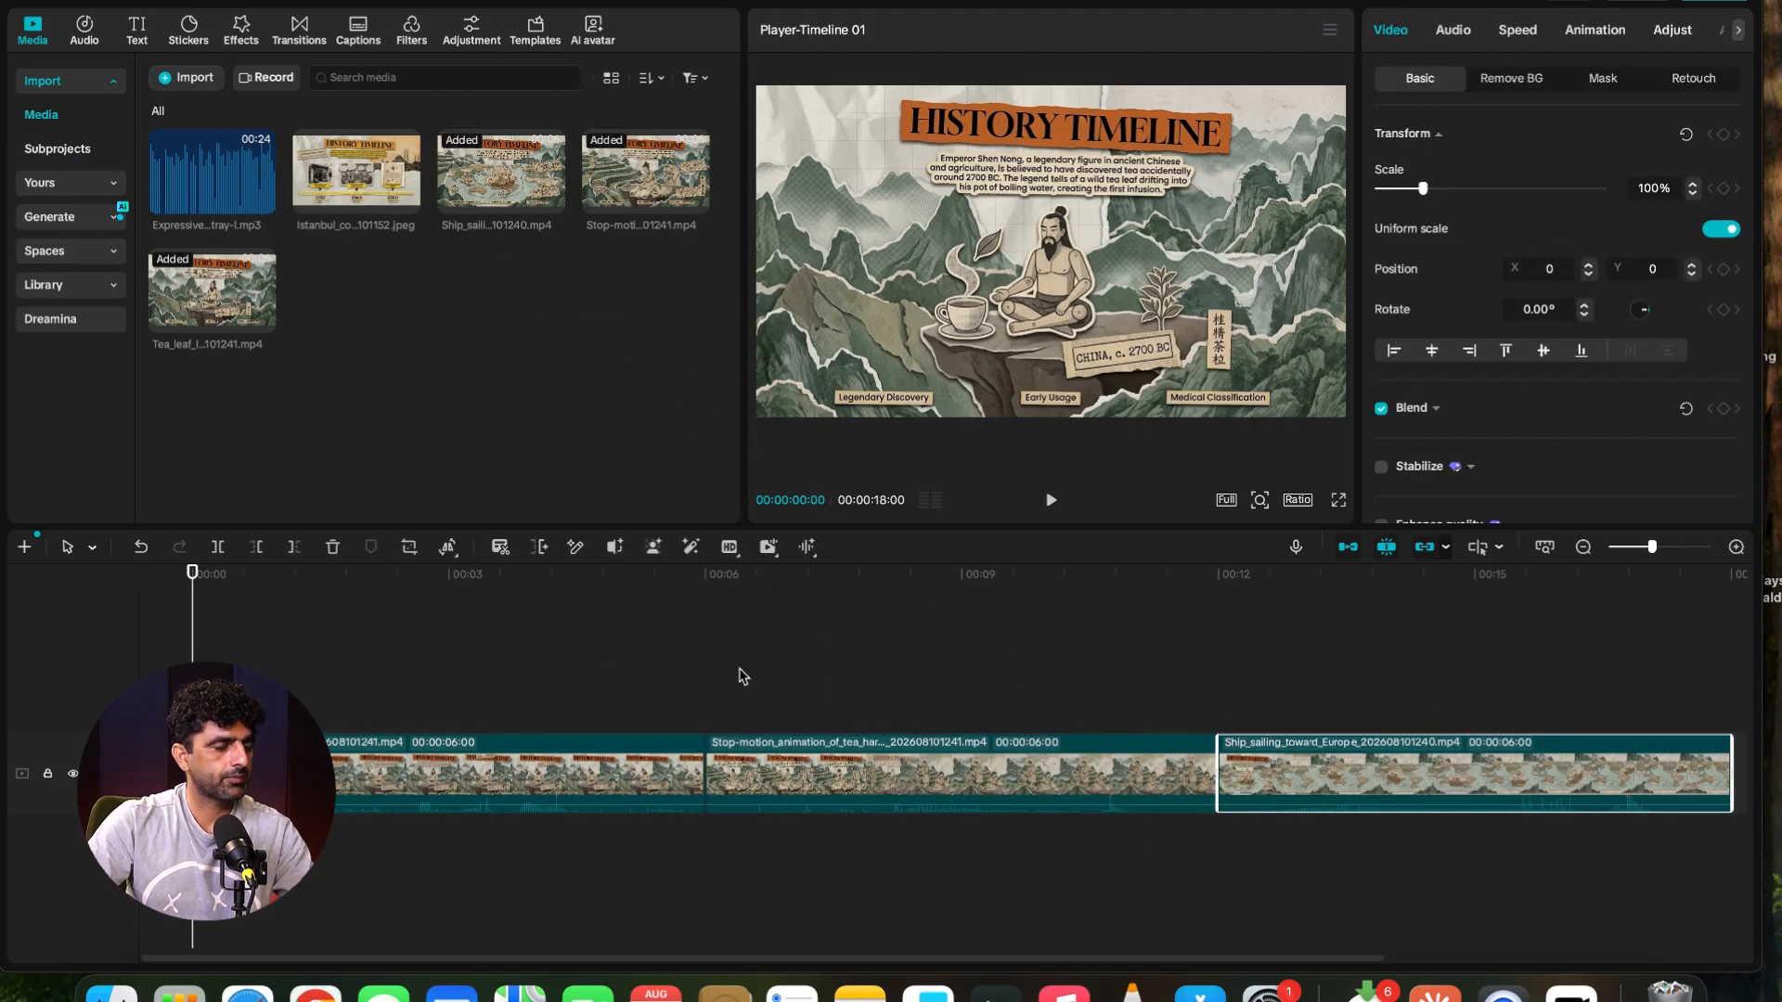
- Add the Expressive Narrator MP3 beneath the video clips and align it with the start of the timeline
{"action": "key", "text": "space"}
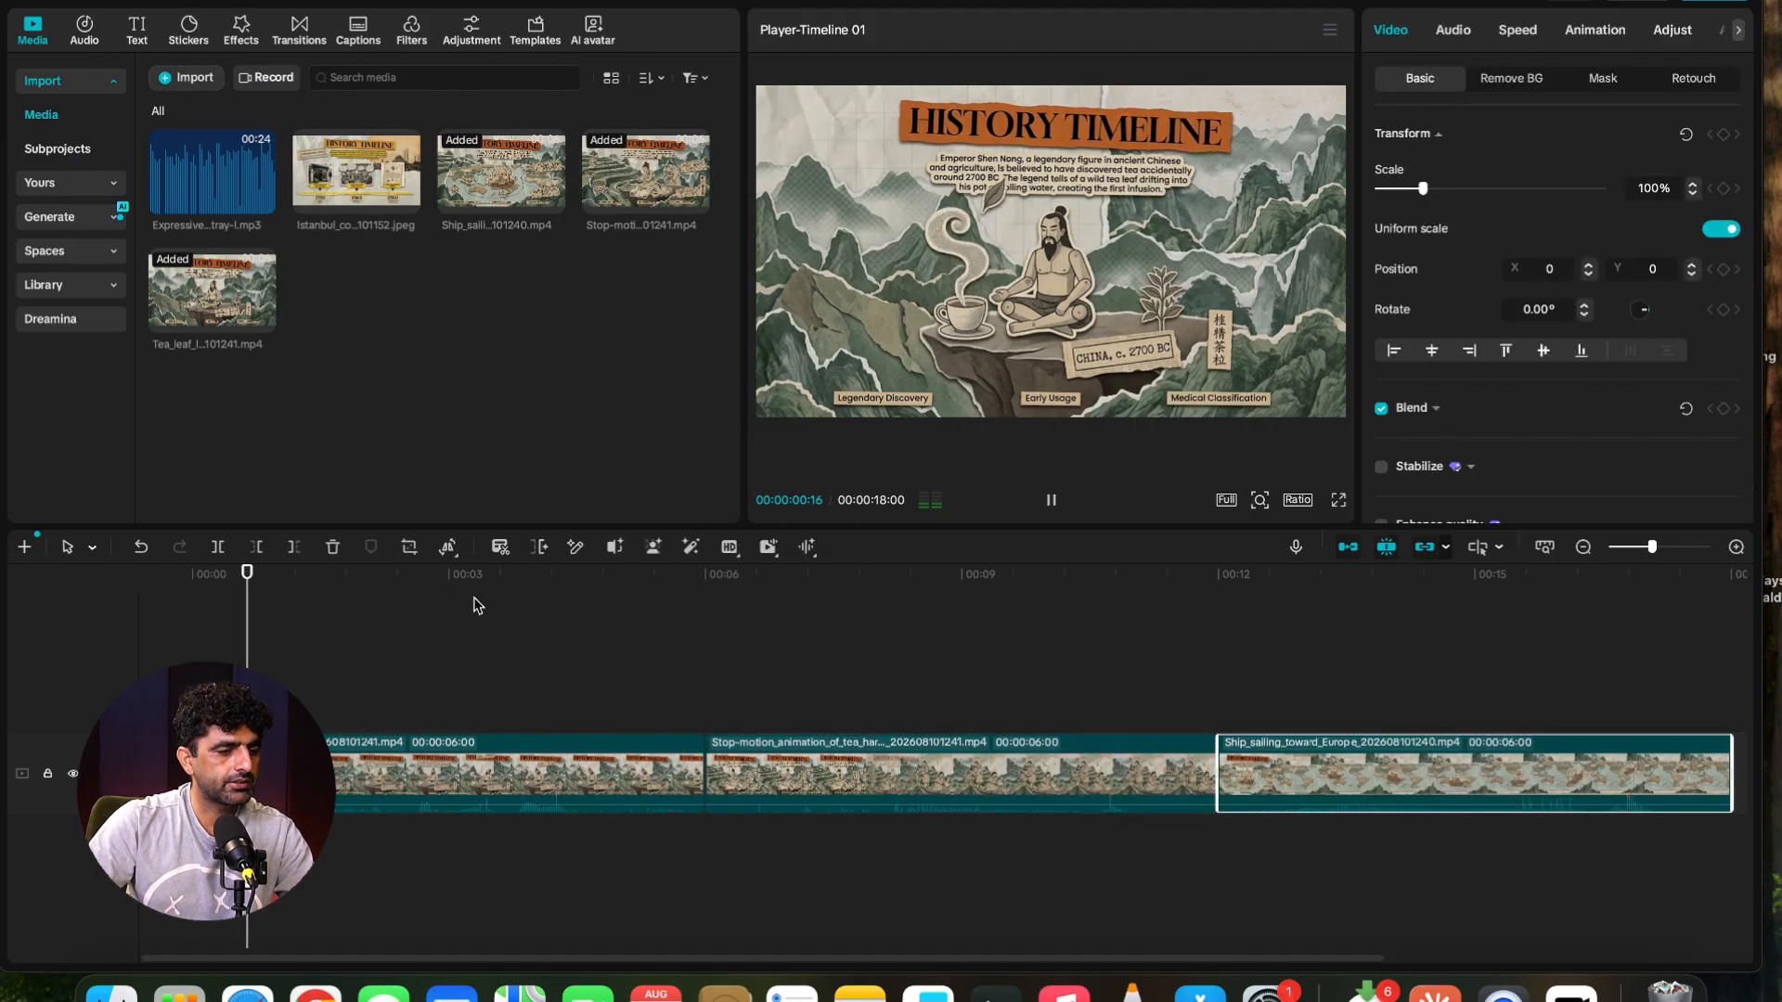
{"action": "key", "text": "space"}
{"action": "left_click_drag", "start_coordinate": [447, 575], "coordinate": [473, 650]}
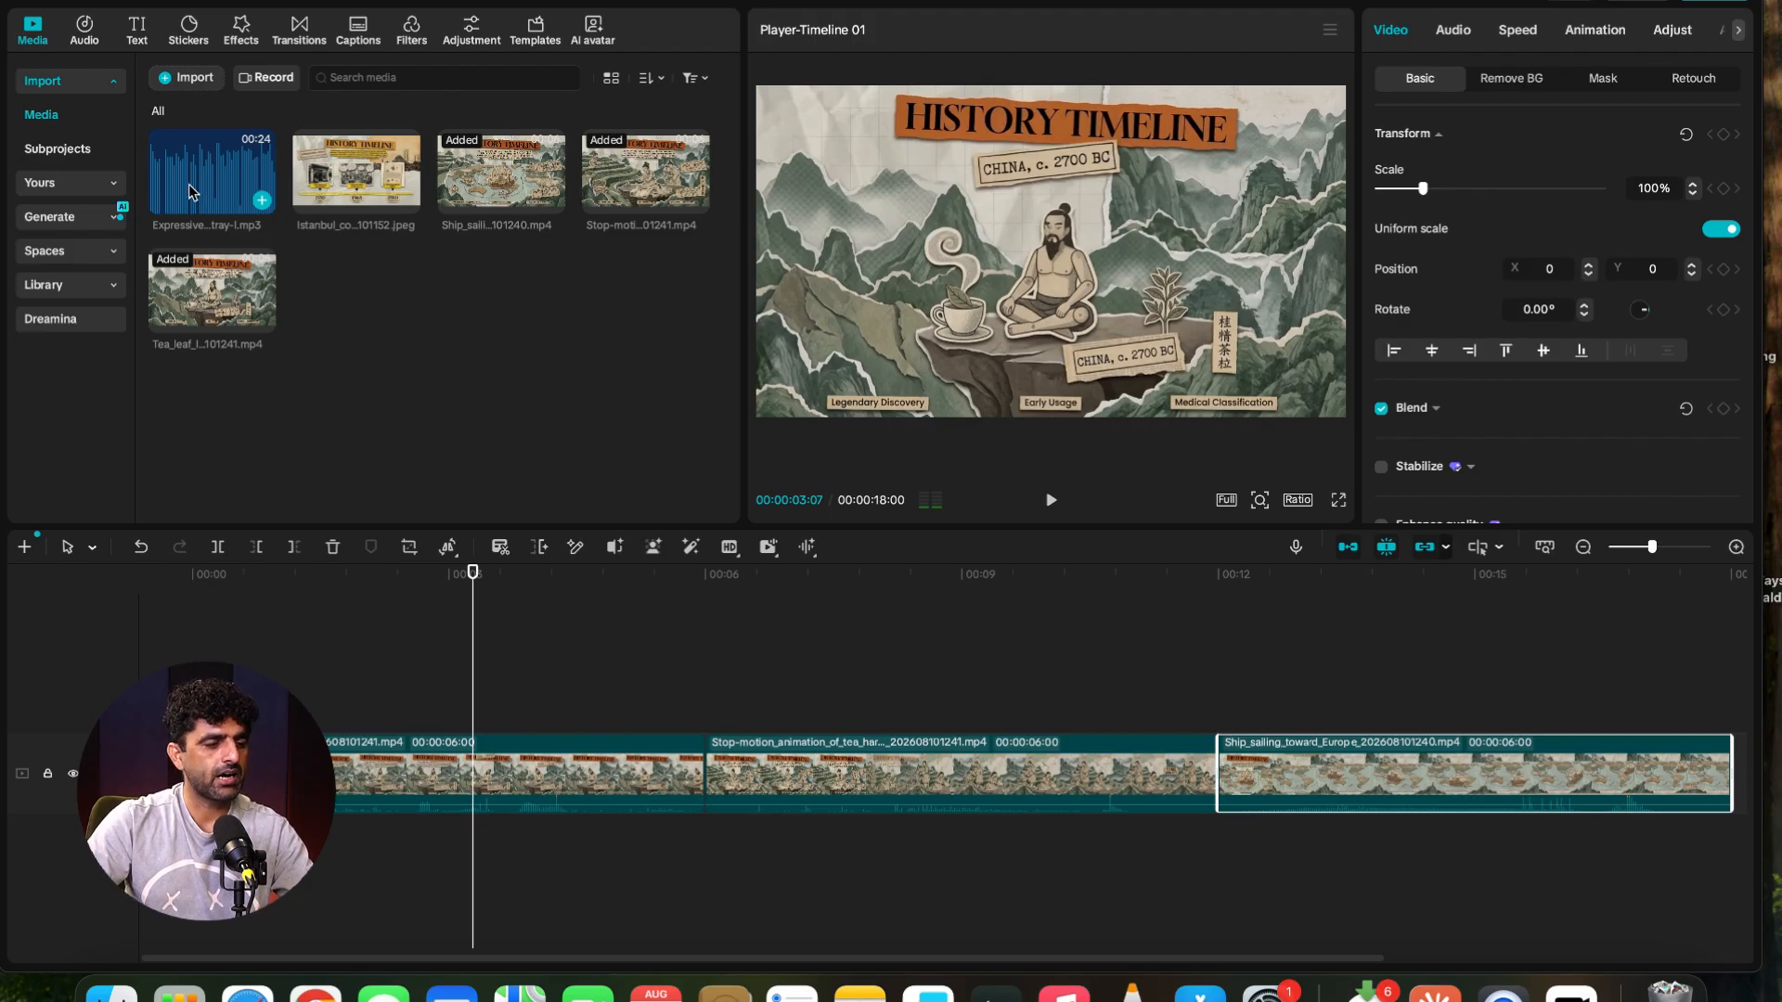
{"action": "left_click_drag", "start_coordinate": [223, 227], "coordinate": [380, 846]}
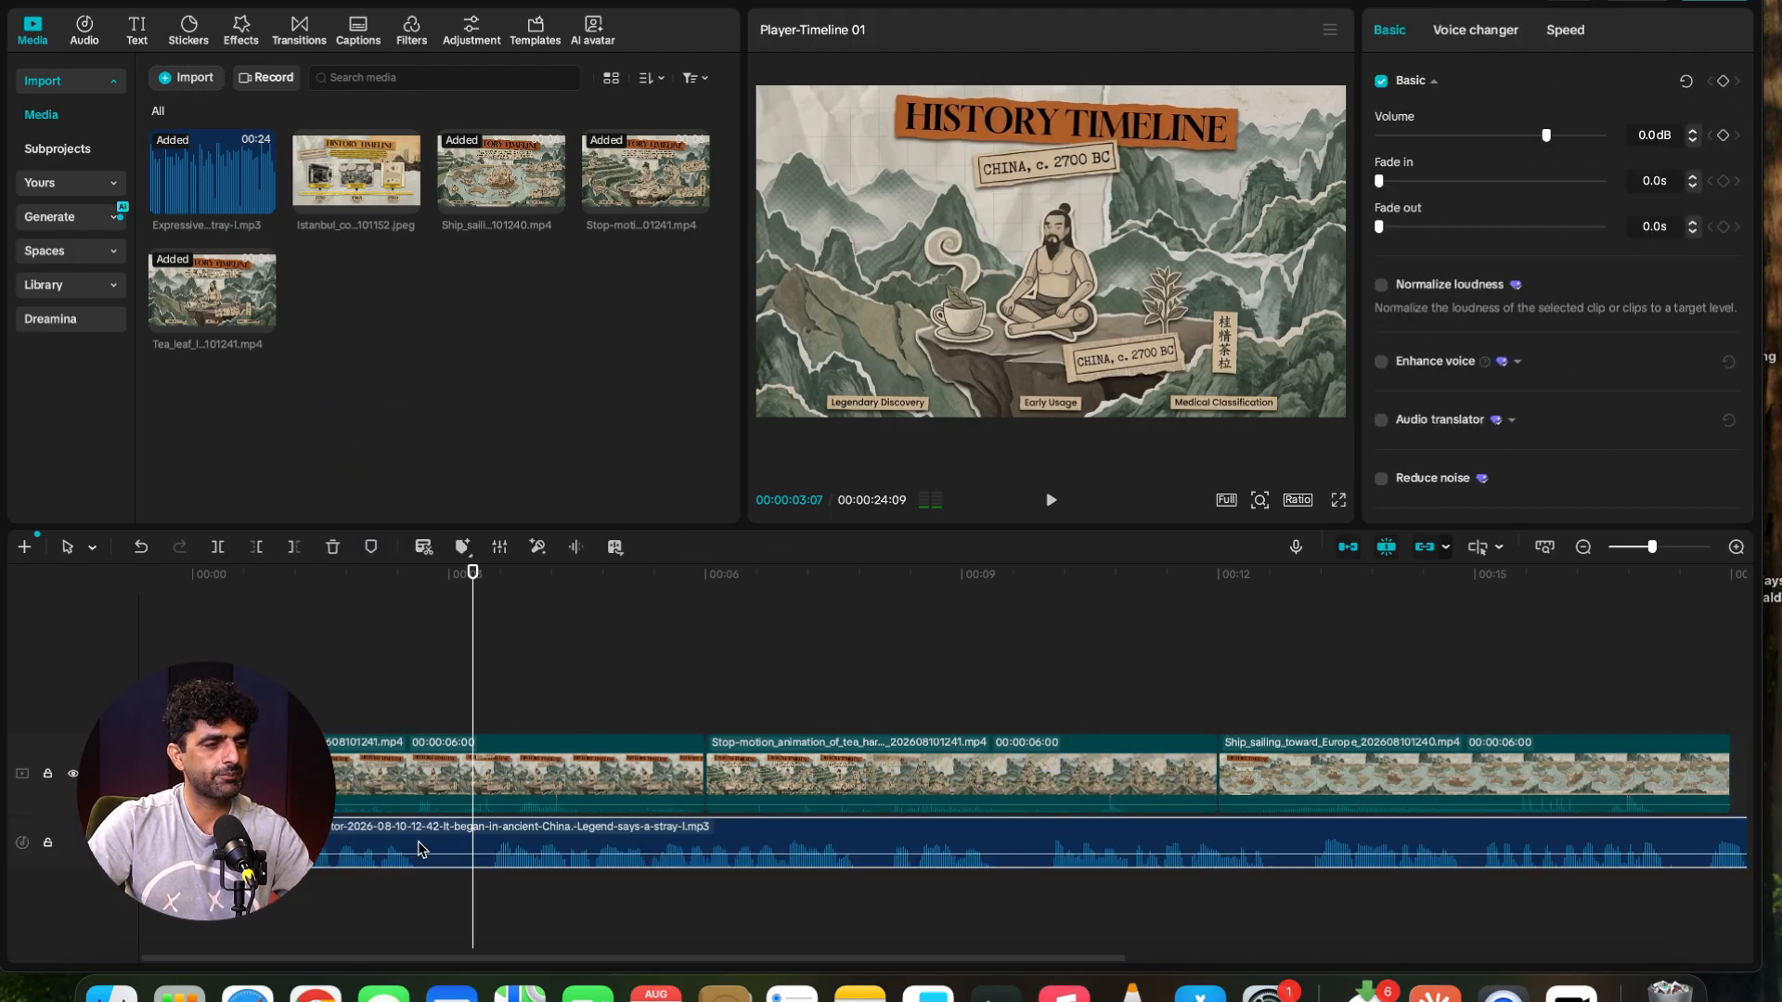
{"action": "left_click", "coordinate": [728, 698]}
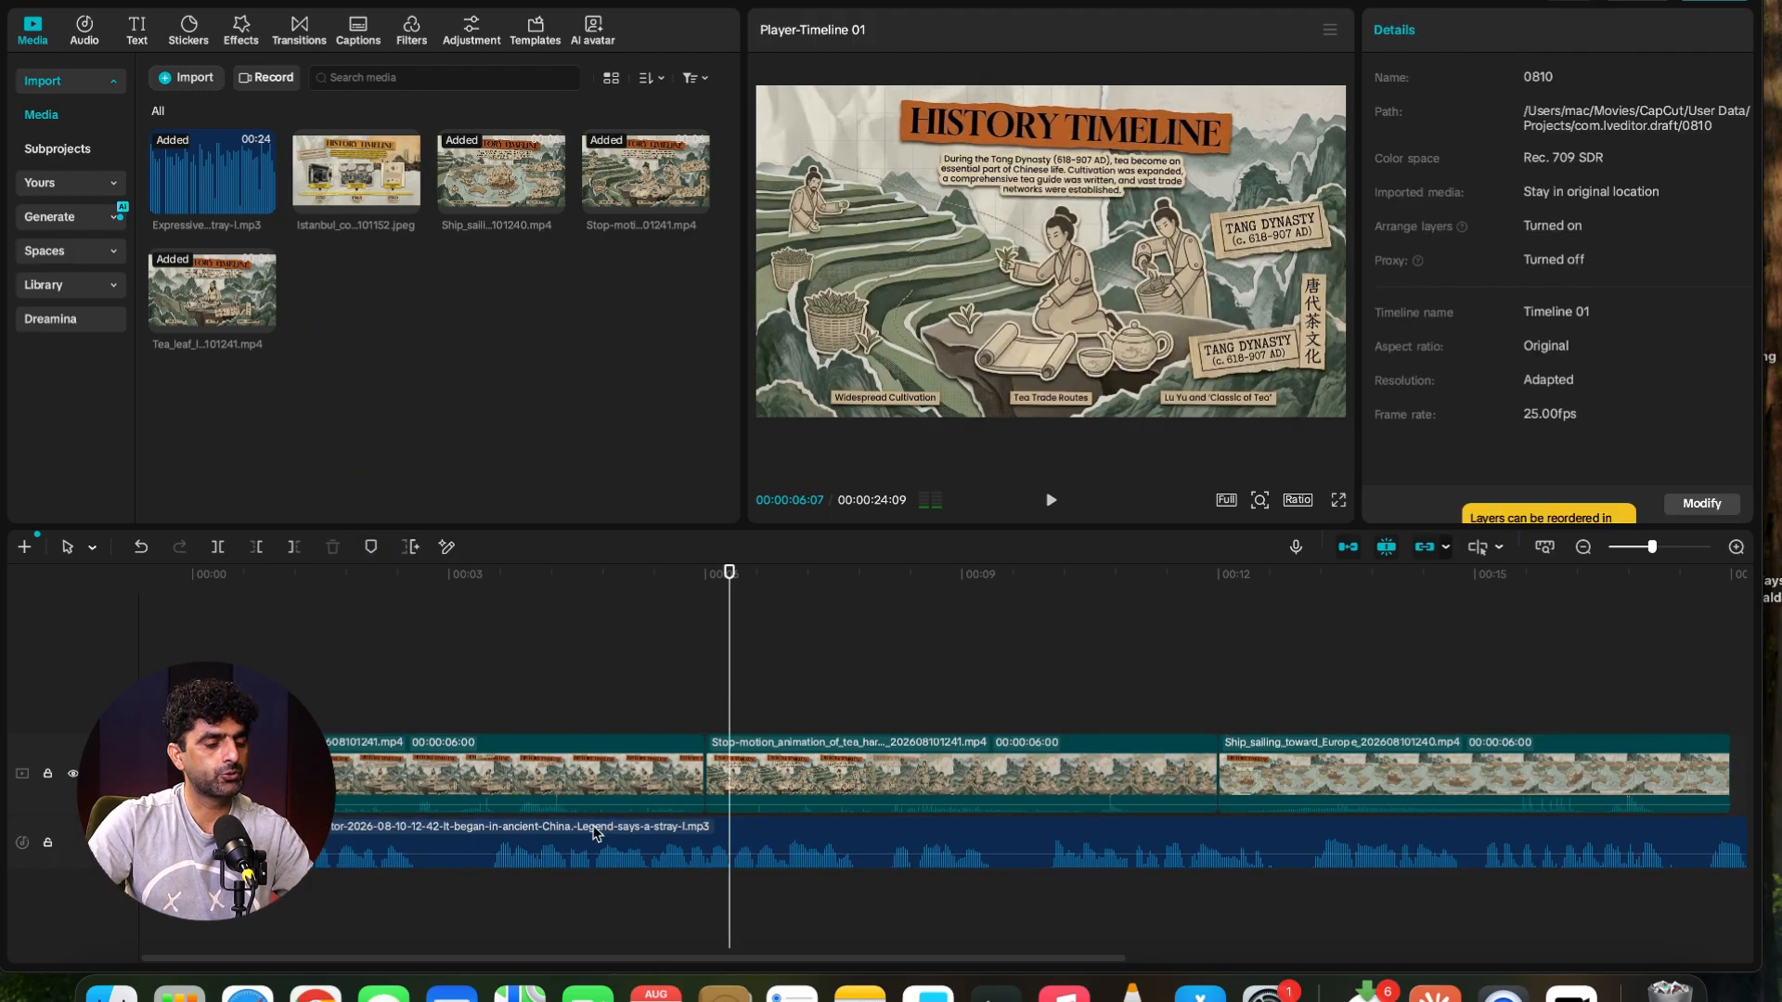
{"action": "left_click_drag", "start_coordinate": [525, 852], "coordinate": [487, 848]}
- Play the sequence against the voice-over and slow the tea leaf clip to 0.76x speed
{"action": "key", "text": "Home"}
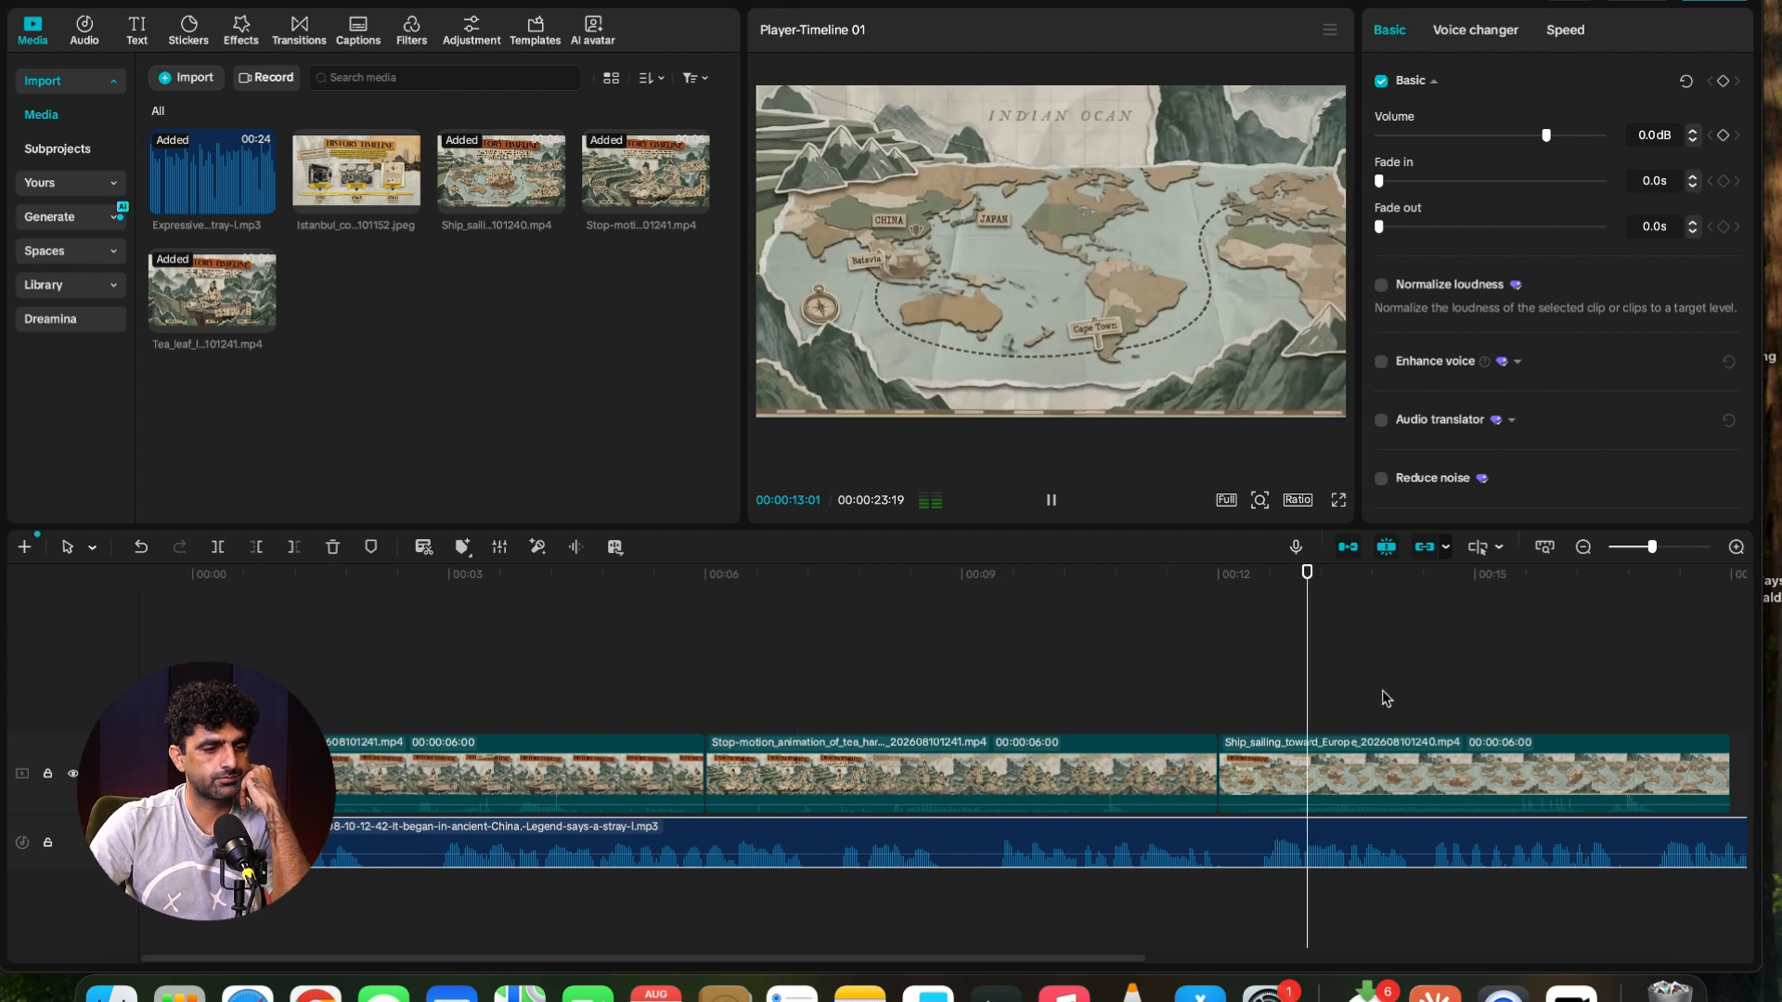
{"action": "key", "text": "super+minus"}
{"action": "key", "text": "super+minus"}
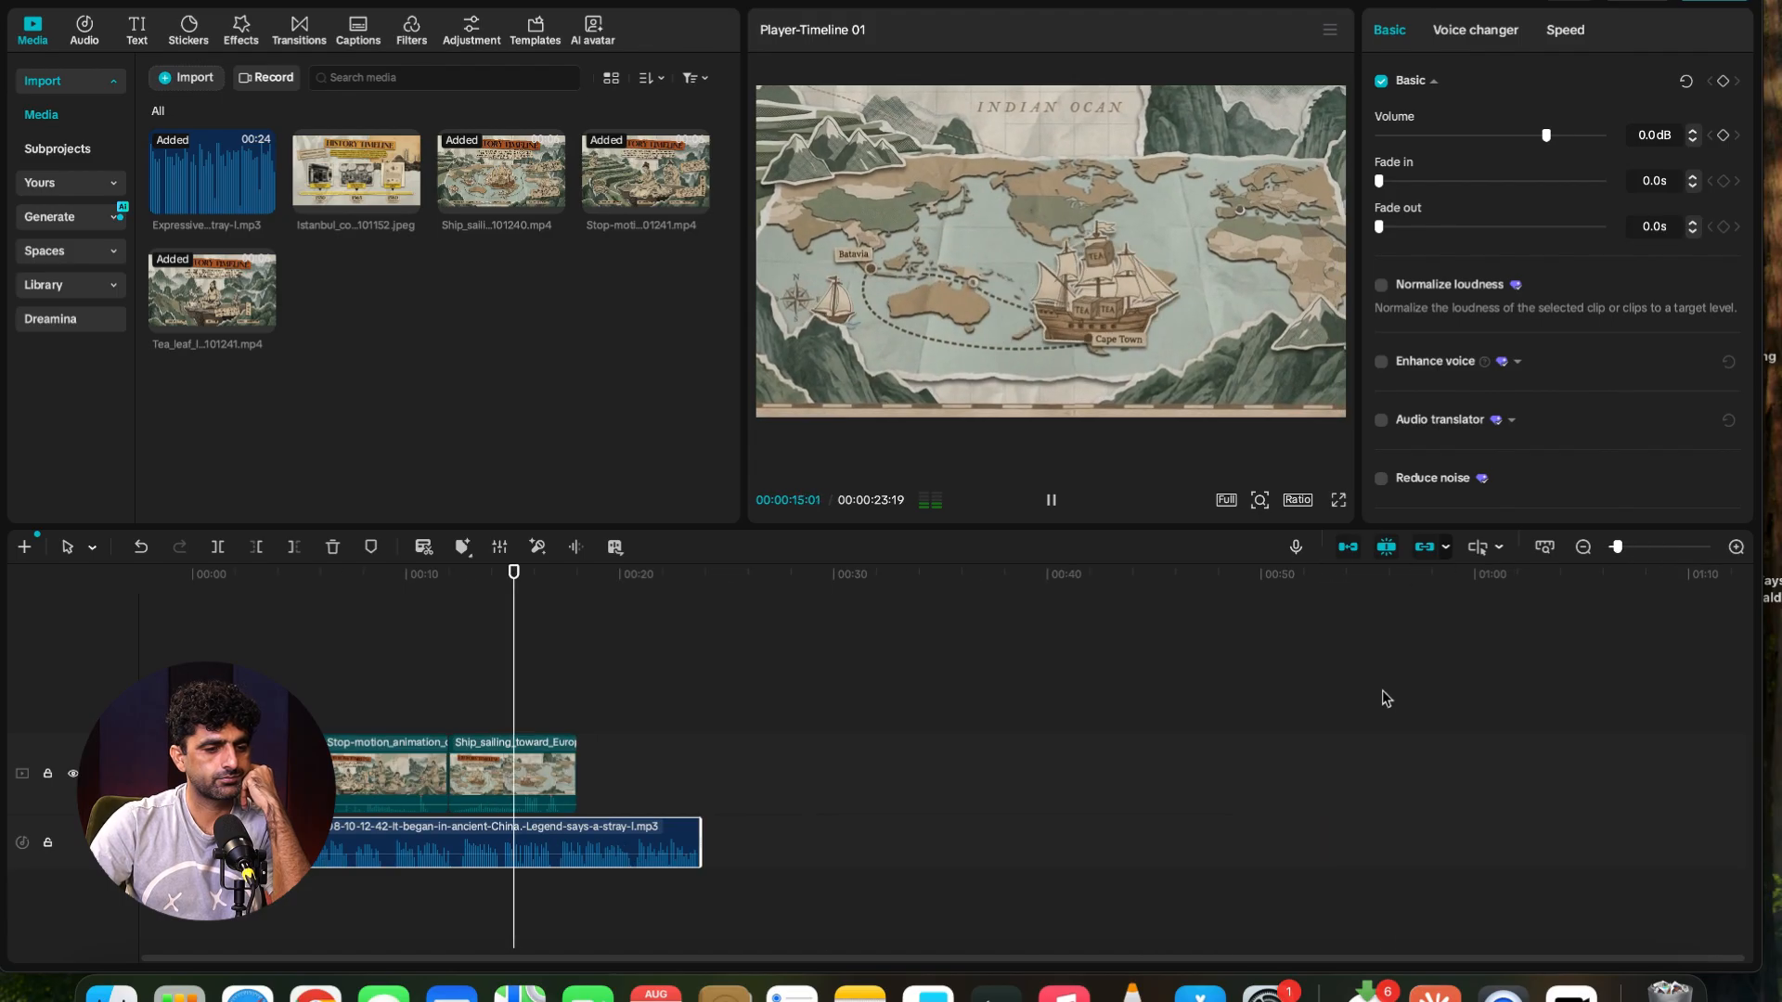
{"action": "key", "text": "space"}
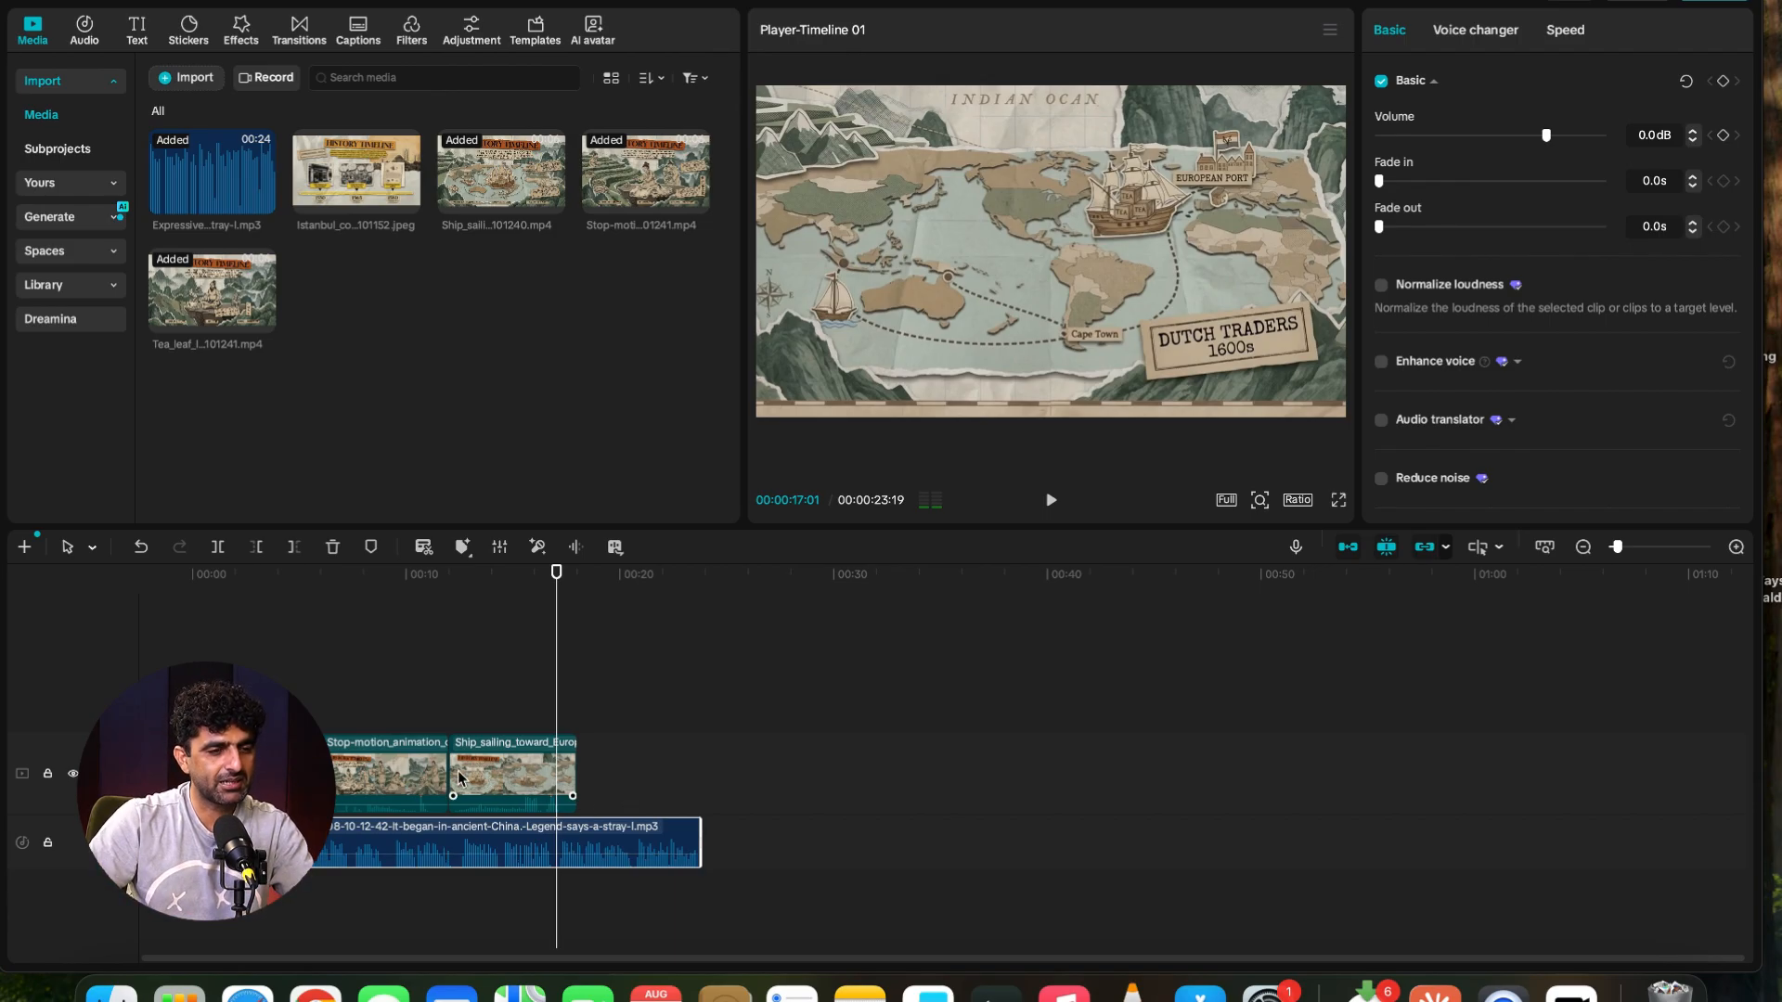
{"action": "left_click", "coordinate": [265, 775]}
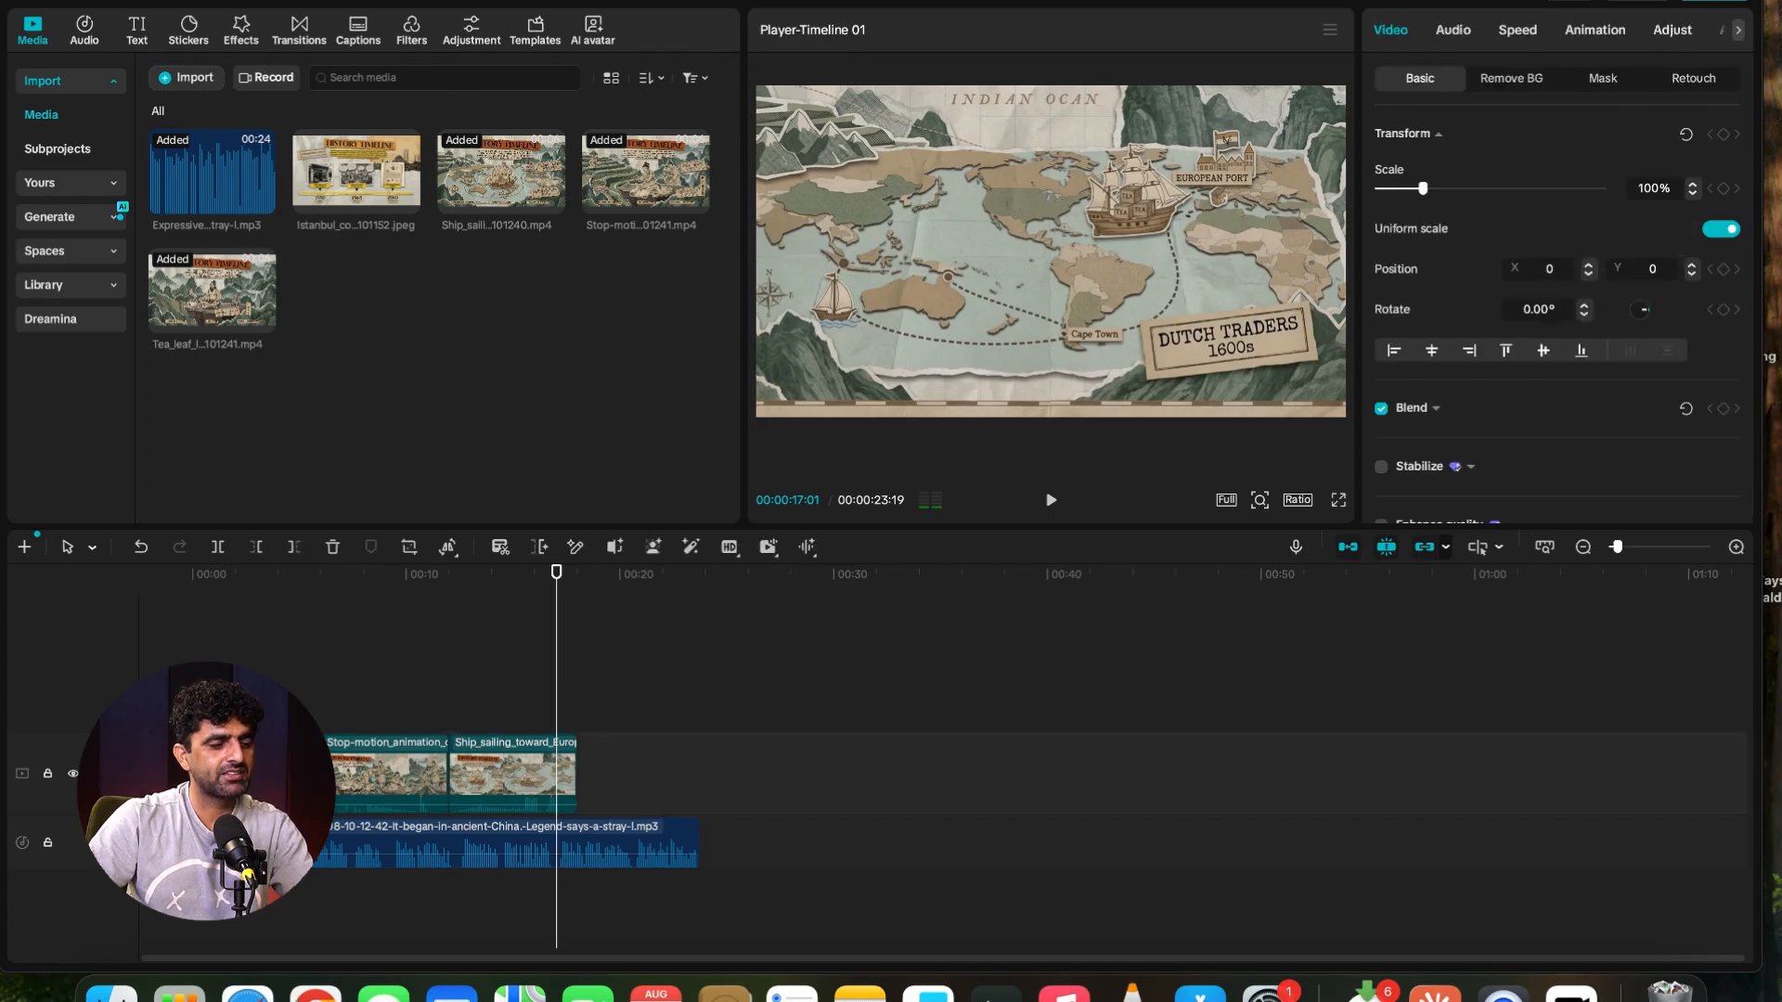
{"action": "left_click", "coordinate": [1522, 33]}
{"action": "left_click_drag", "start_coordinate": [1434, 167], "coordinate": [1415, 169]}
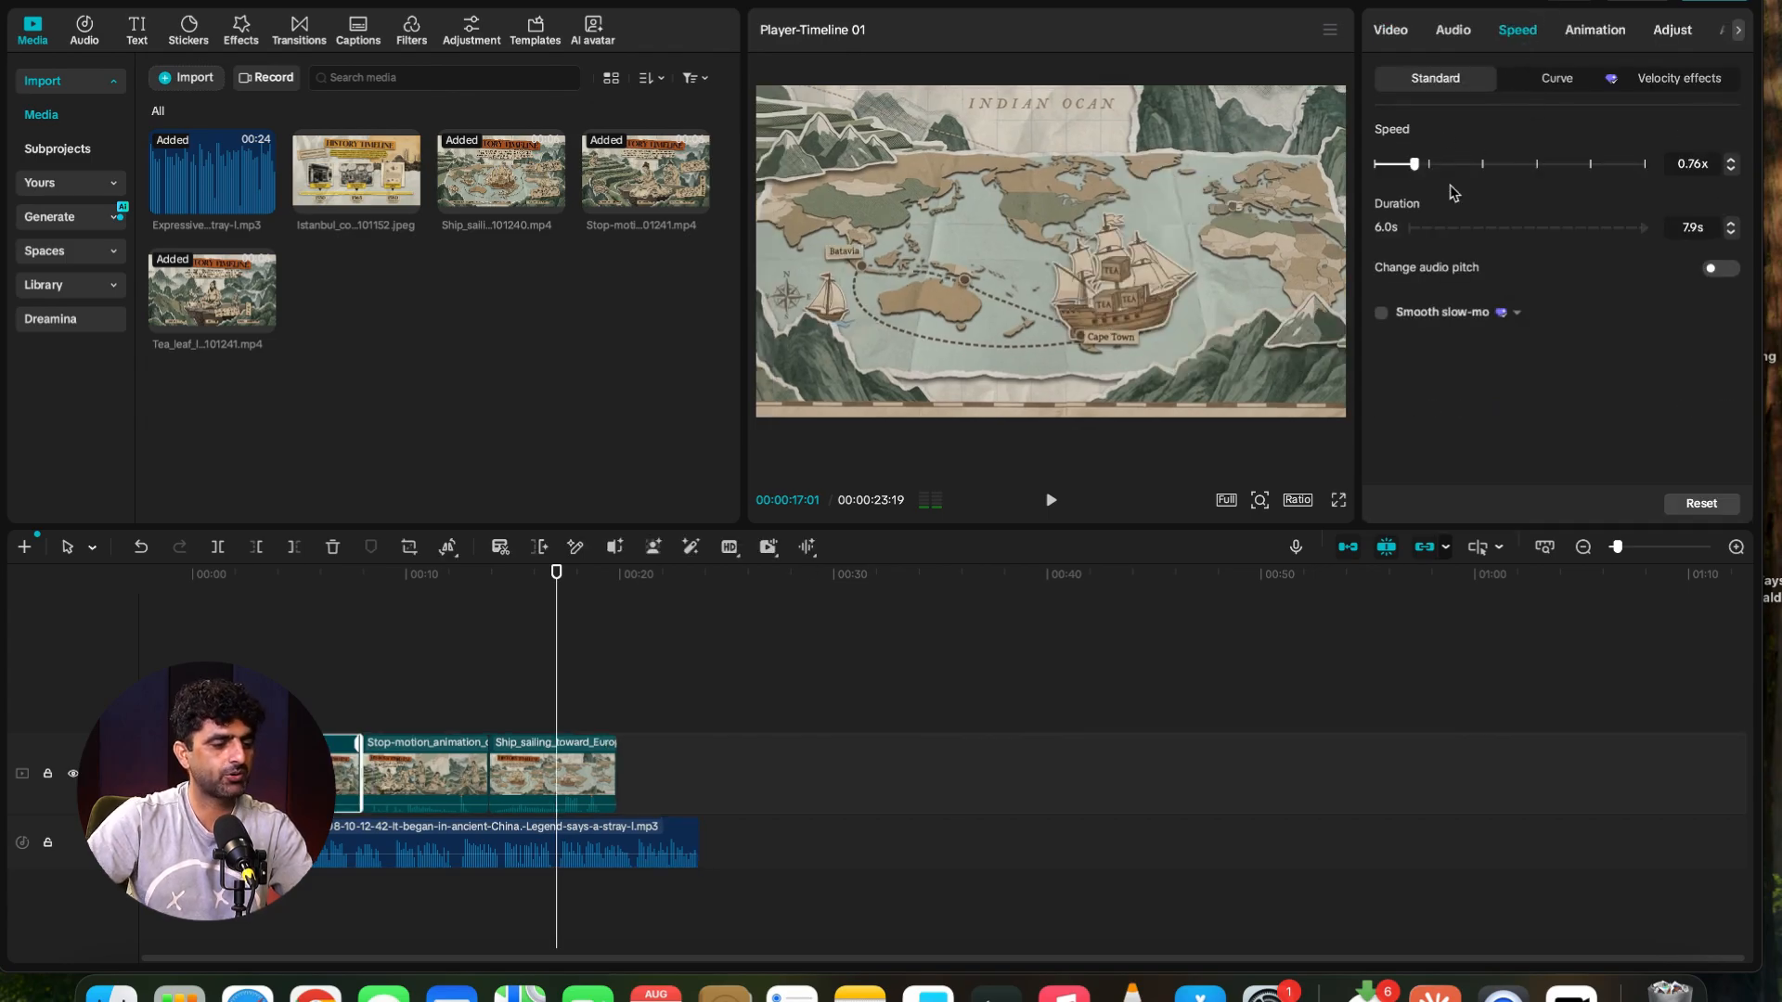
- Slow the stop-motion tea harvest clip to about 0.8x and the ship sailing clip to 0.71x speed
{"action": "left_click", "coordinate": [440, 775]}
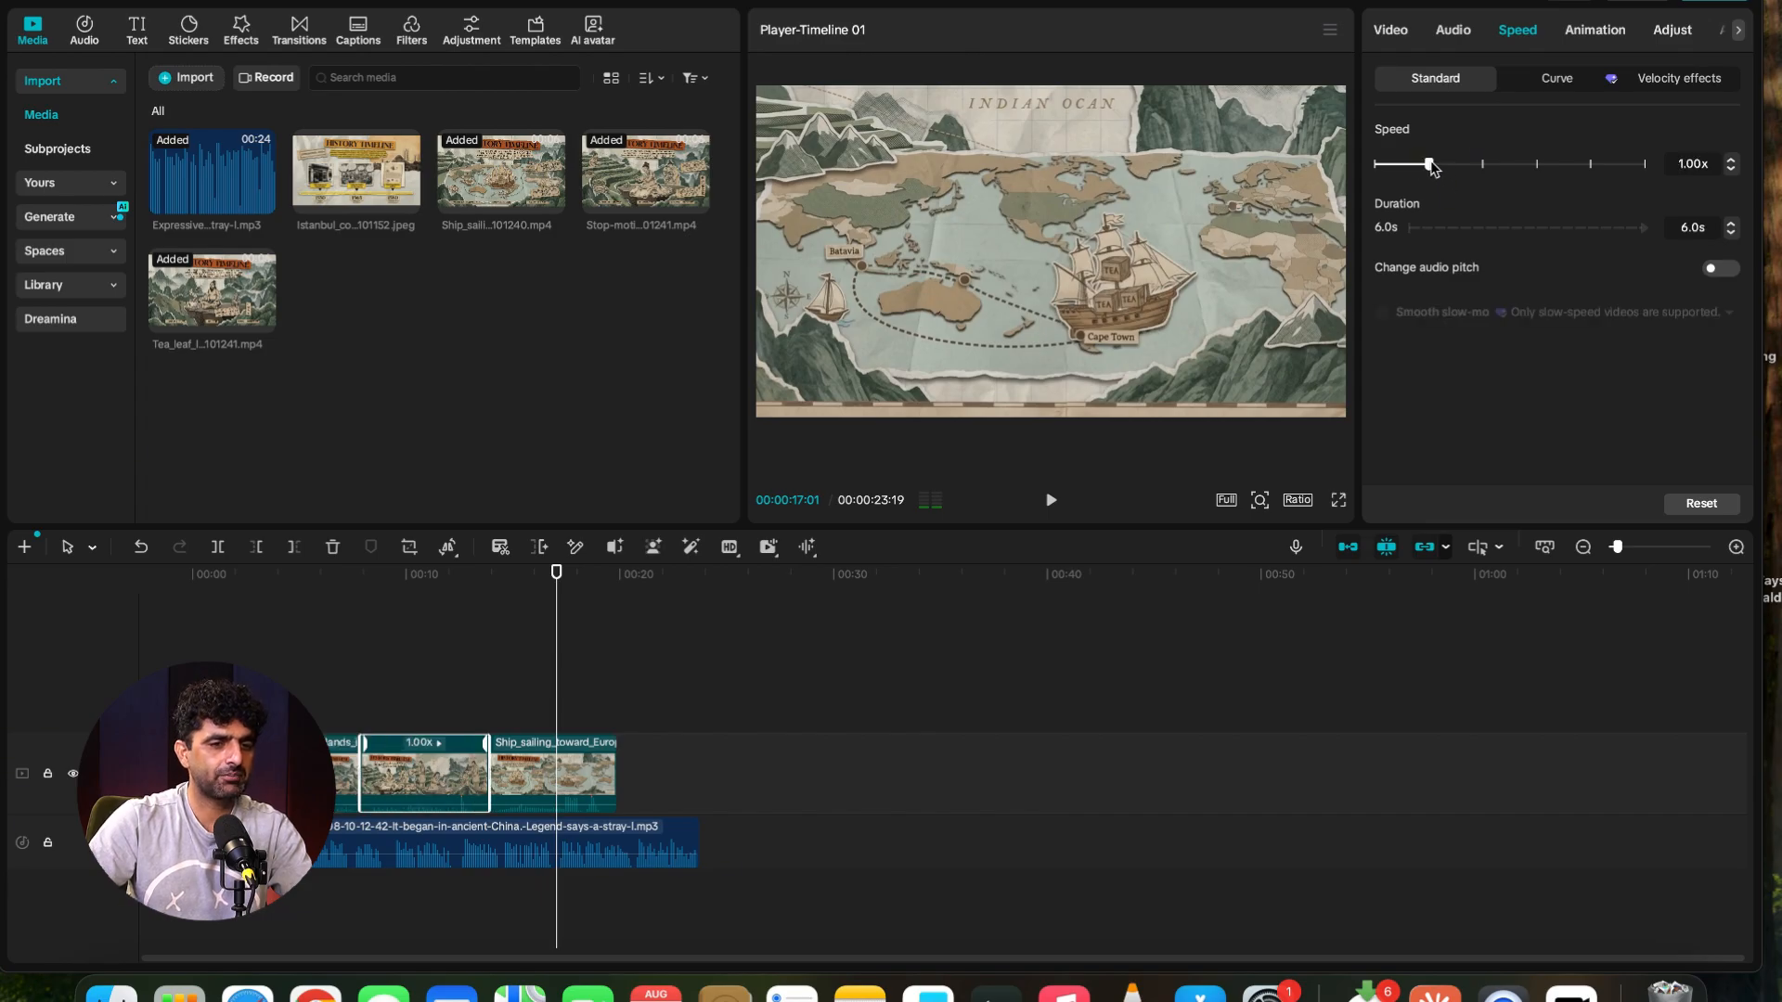
{"action": "left_click_drag", "start_coordinate": [1430, 164], "coordinate": [1417, 170]}
{"action": "left_click", "coordinate": [597, 747]}
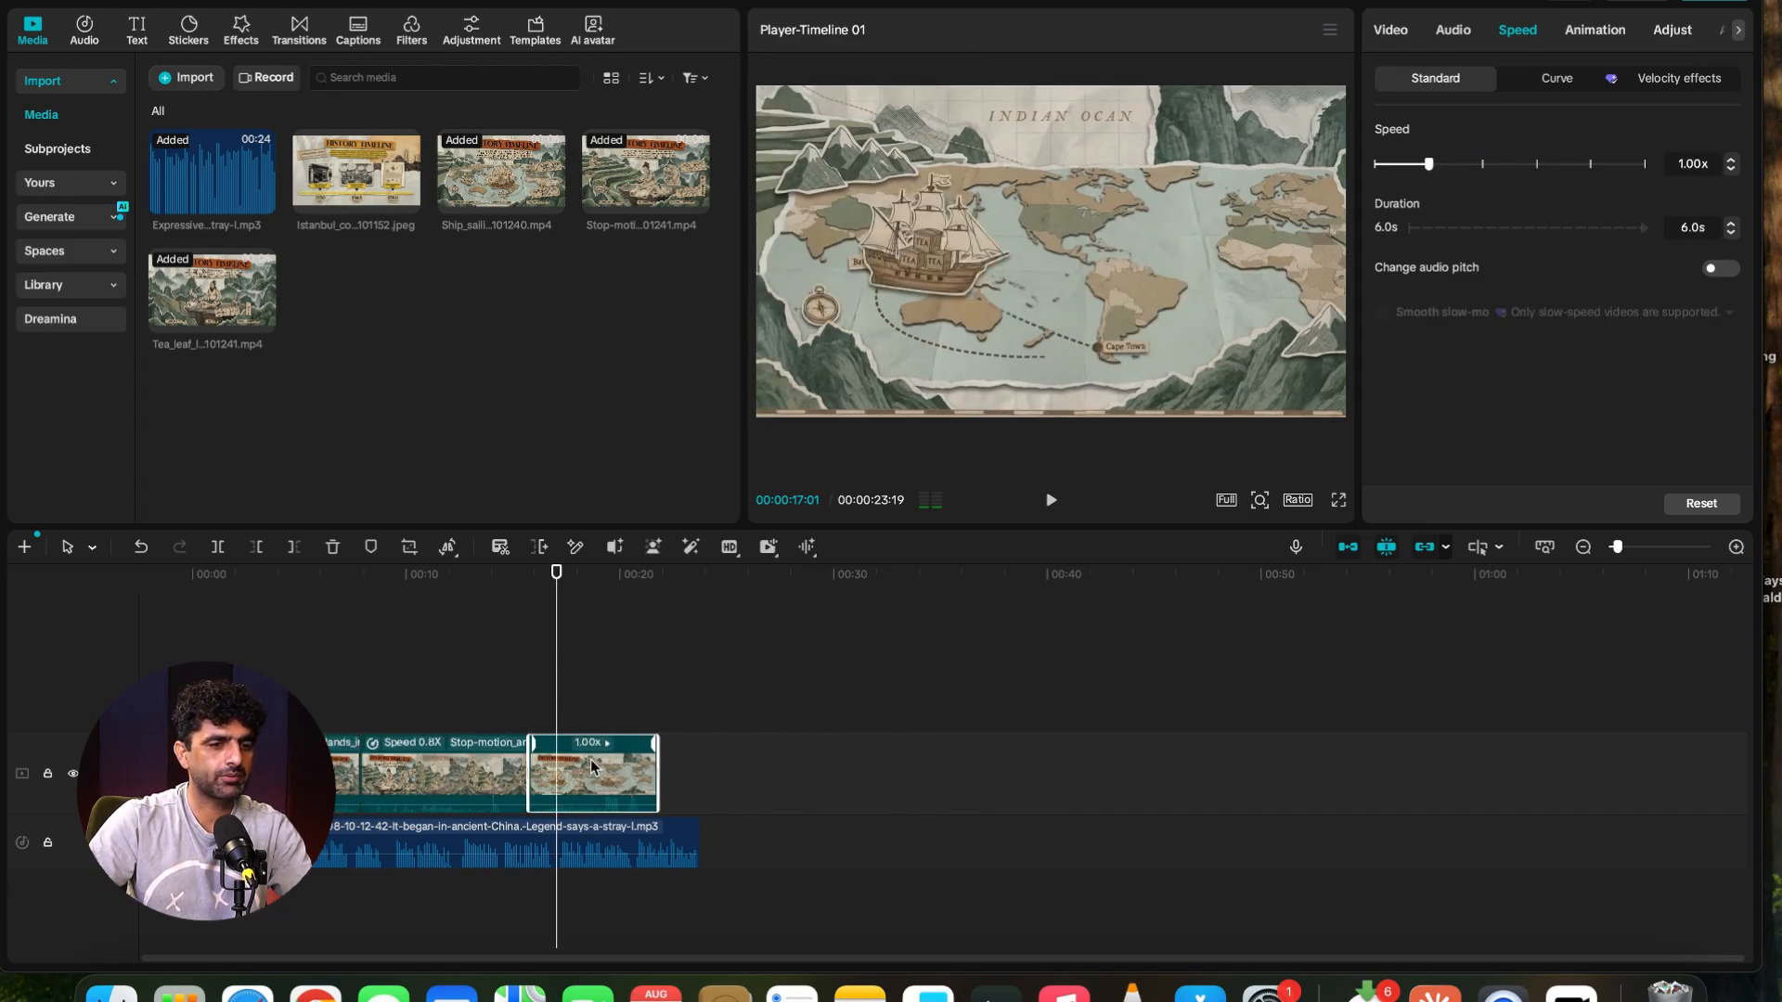
{"action": "left_click_drag", "start_coordinate": [1432, 164], "coordinate": [1415, 168]}
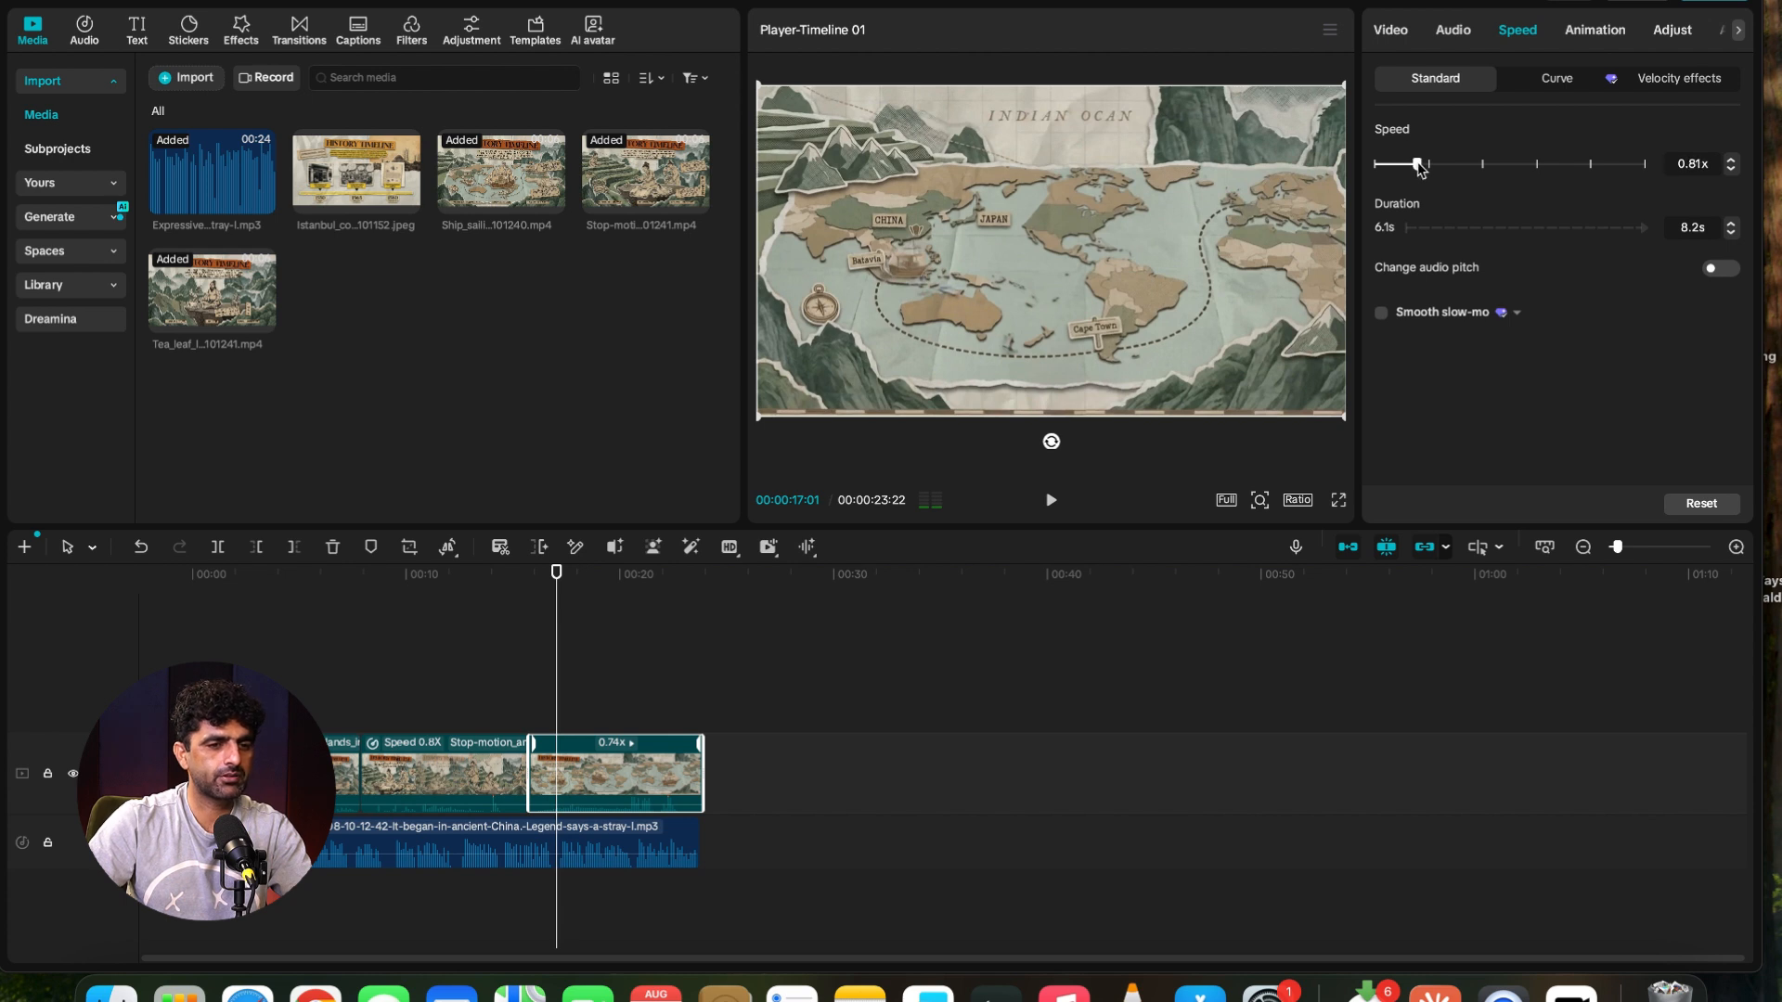
{"action": "left_click_drag", "start_coordinate": [1420, 167], "coordinate": [1414, 174]}
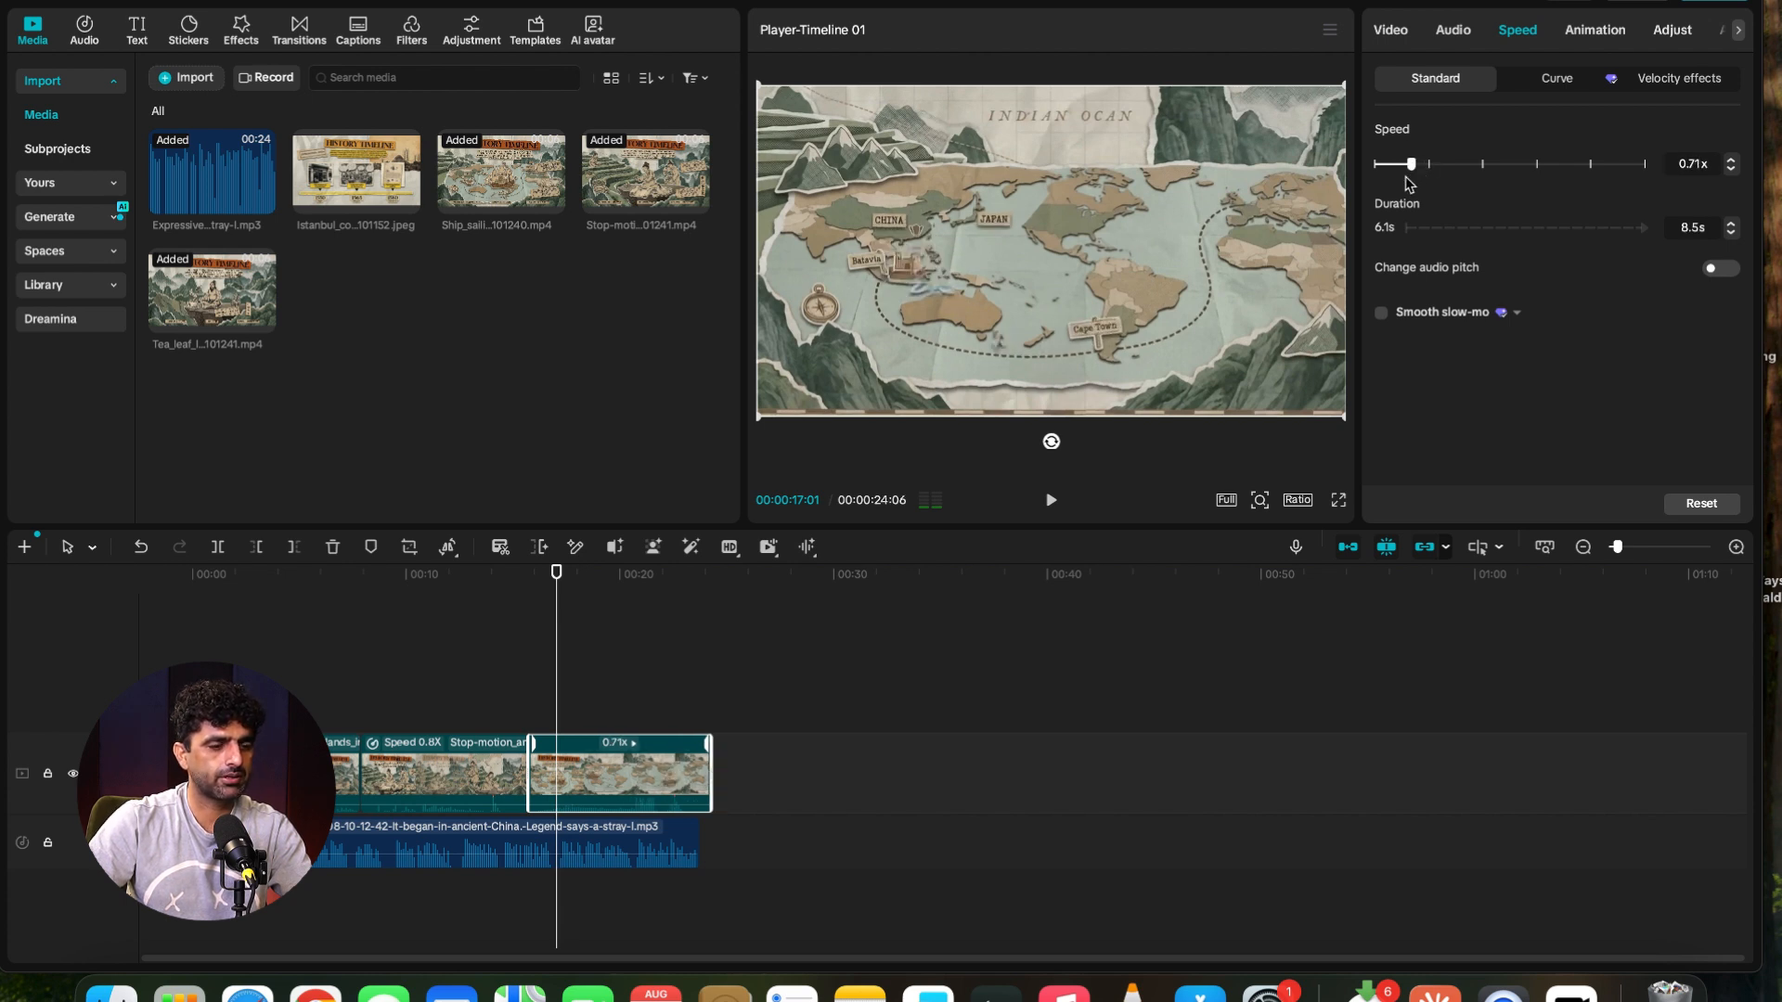
- Play the timeline from the start into the tea harvest clip to check its timing against the voice-over
{"action": "left_click_drag", "start_coordinate": [243, 587], "coordinate": [133, 626]}
{"action": "left_click_drag", "start_coordinate": [748, 658], "coordinate": [862, 671]}
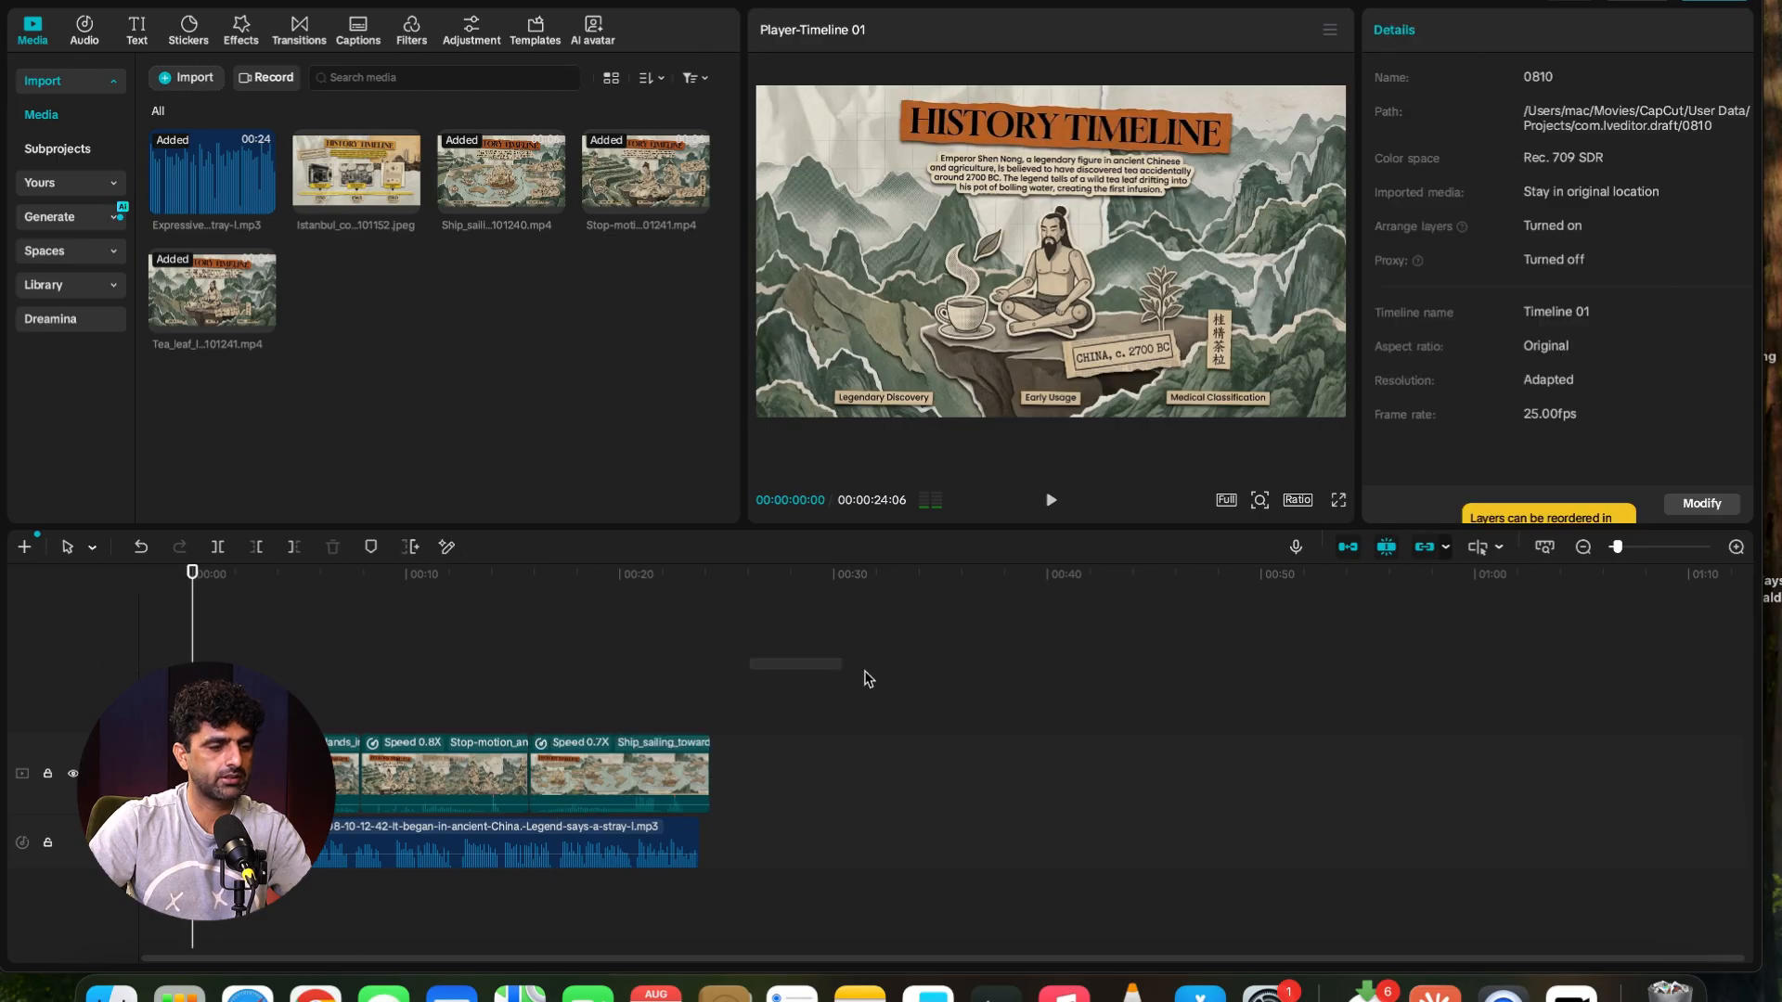
{"action": "key", "text": "space"}
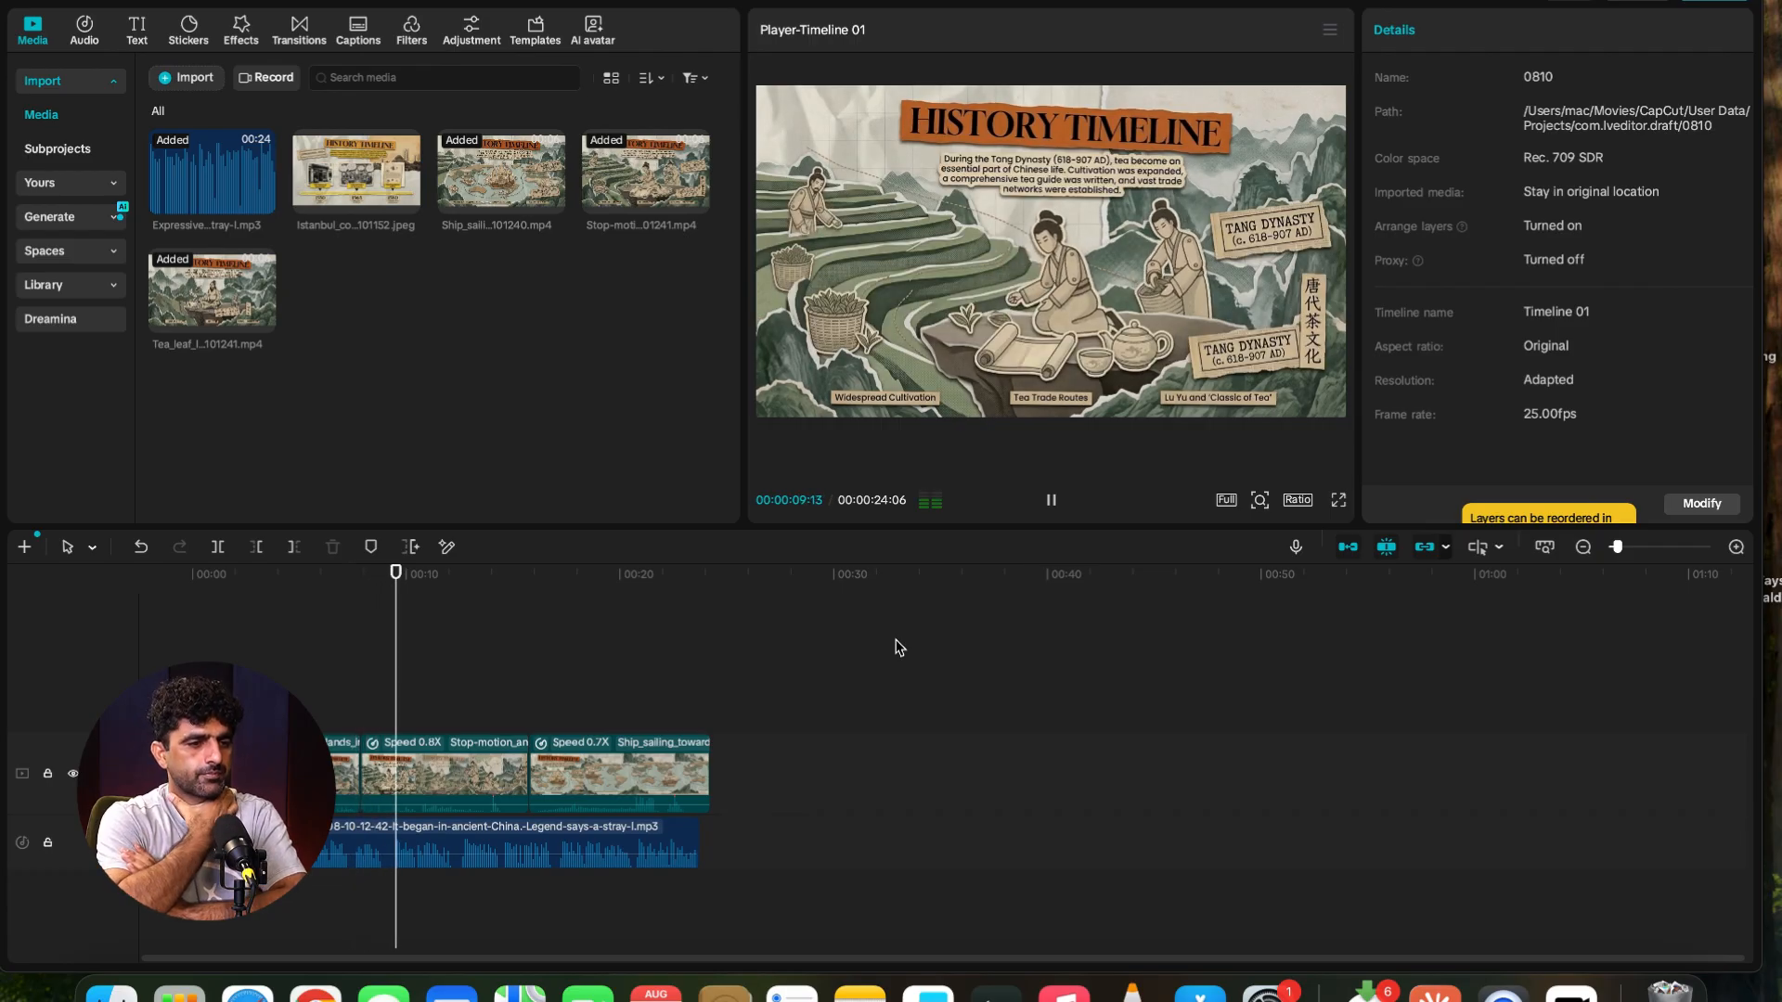
{"action": "key", "text": "space"}
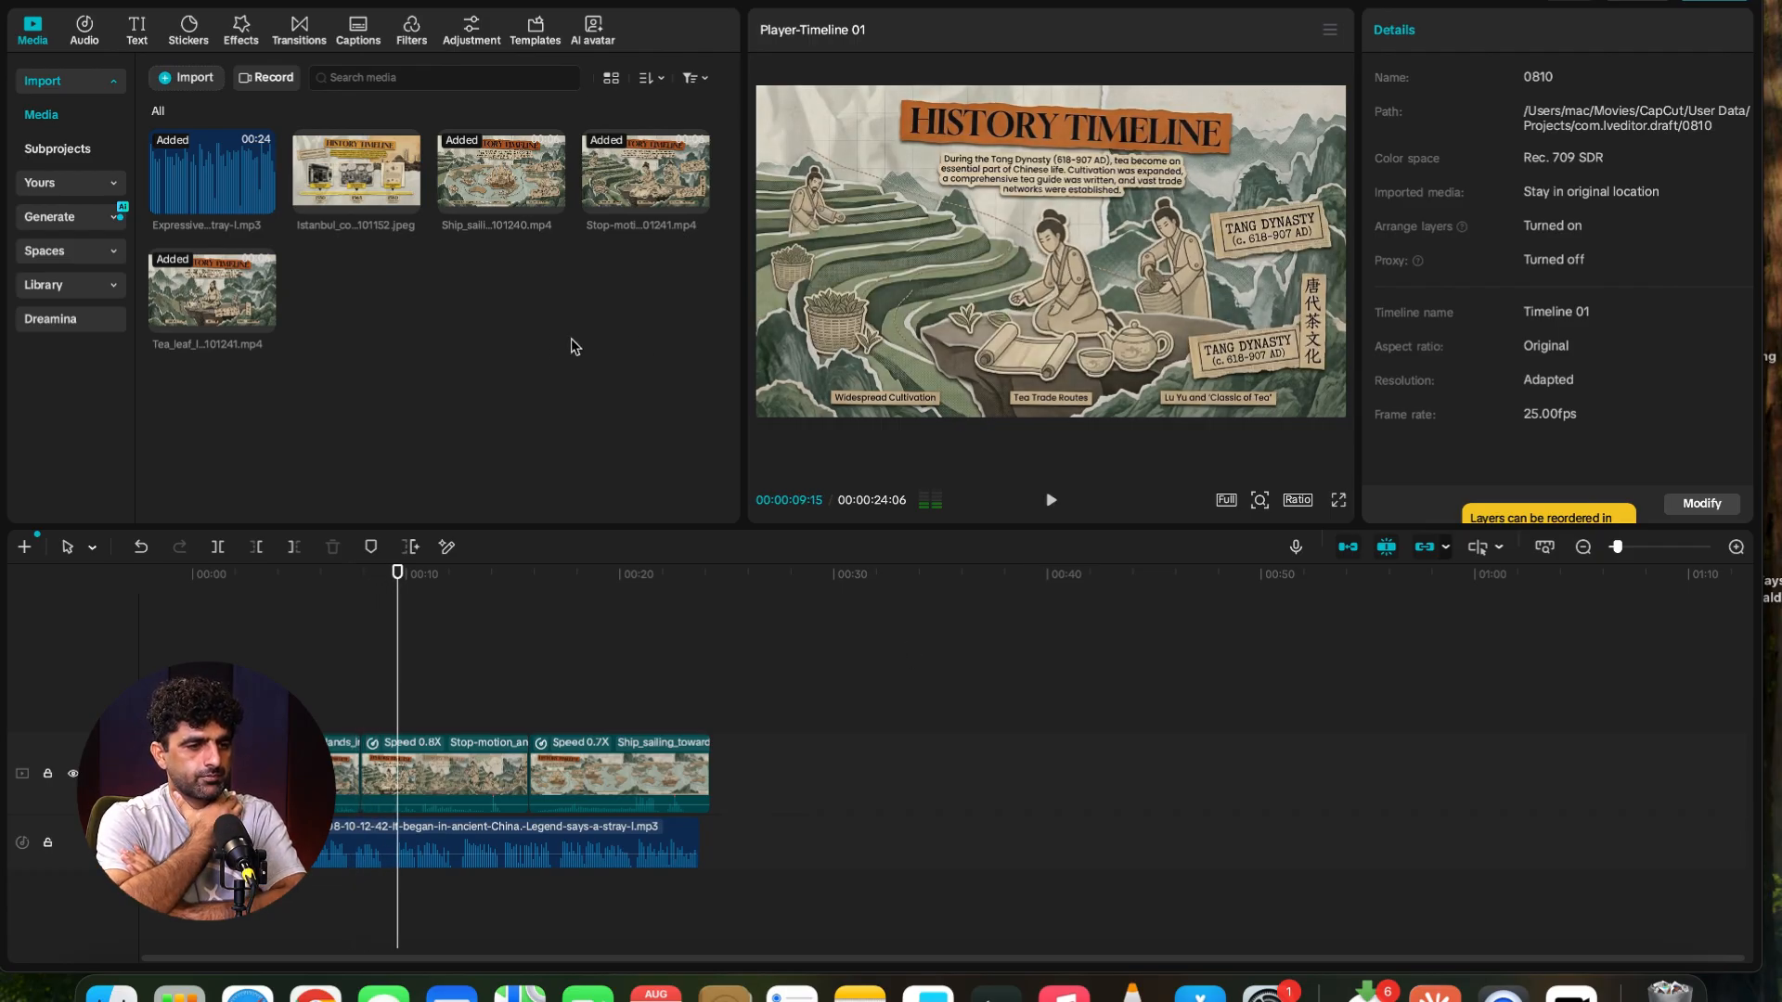
{"action": "left_click", "coordinate": [987, 299]}
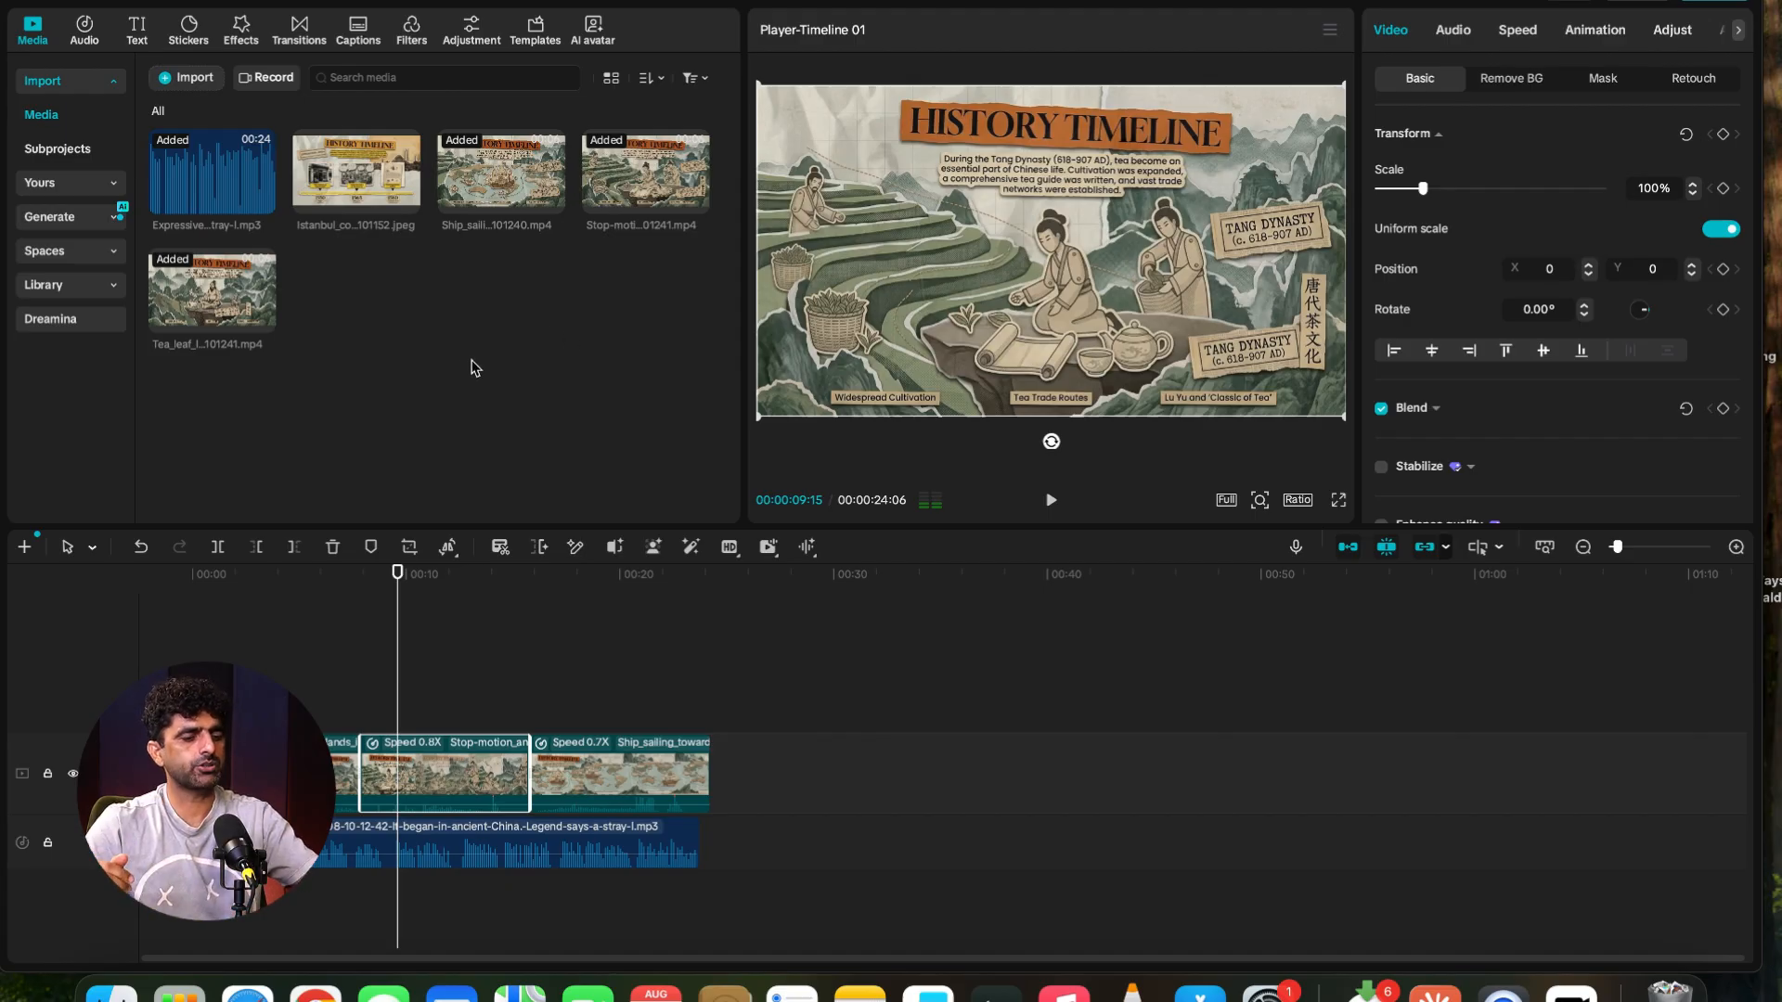
- Import "Distrust The System - The Soundlings.mp3" from the music folder of the ai human lab project in premier pro projects on the Desktop
{"action": "right_click", "coordinate": [458, 323]}
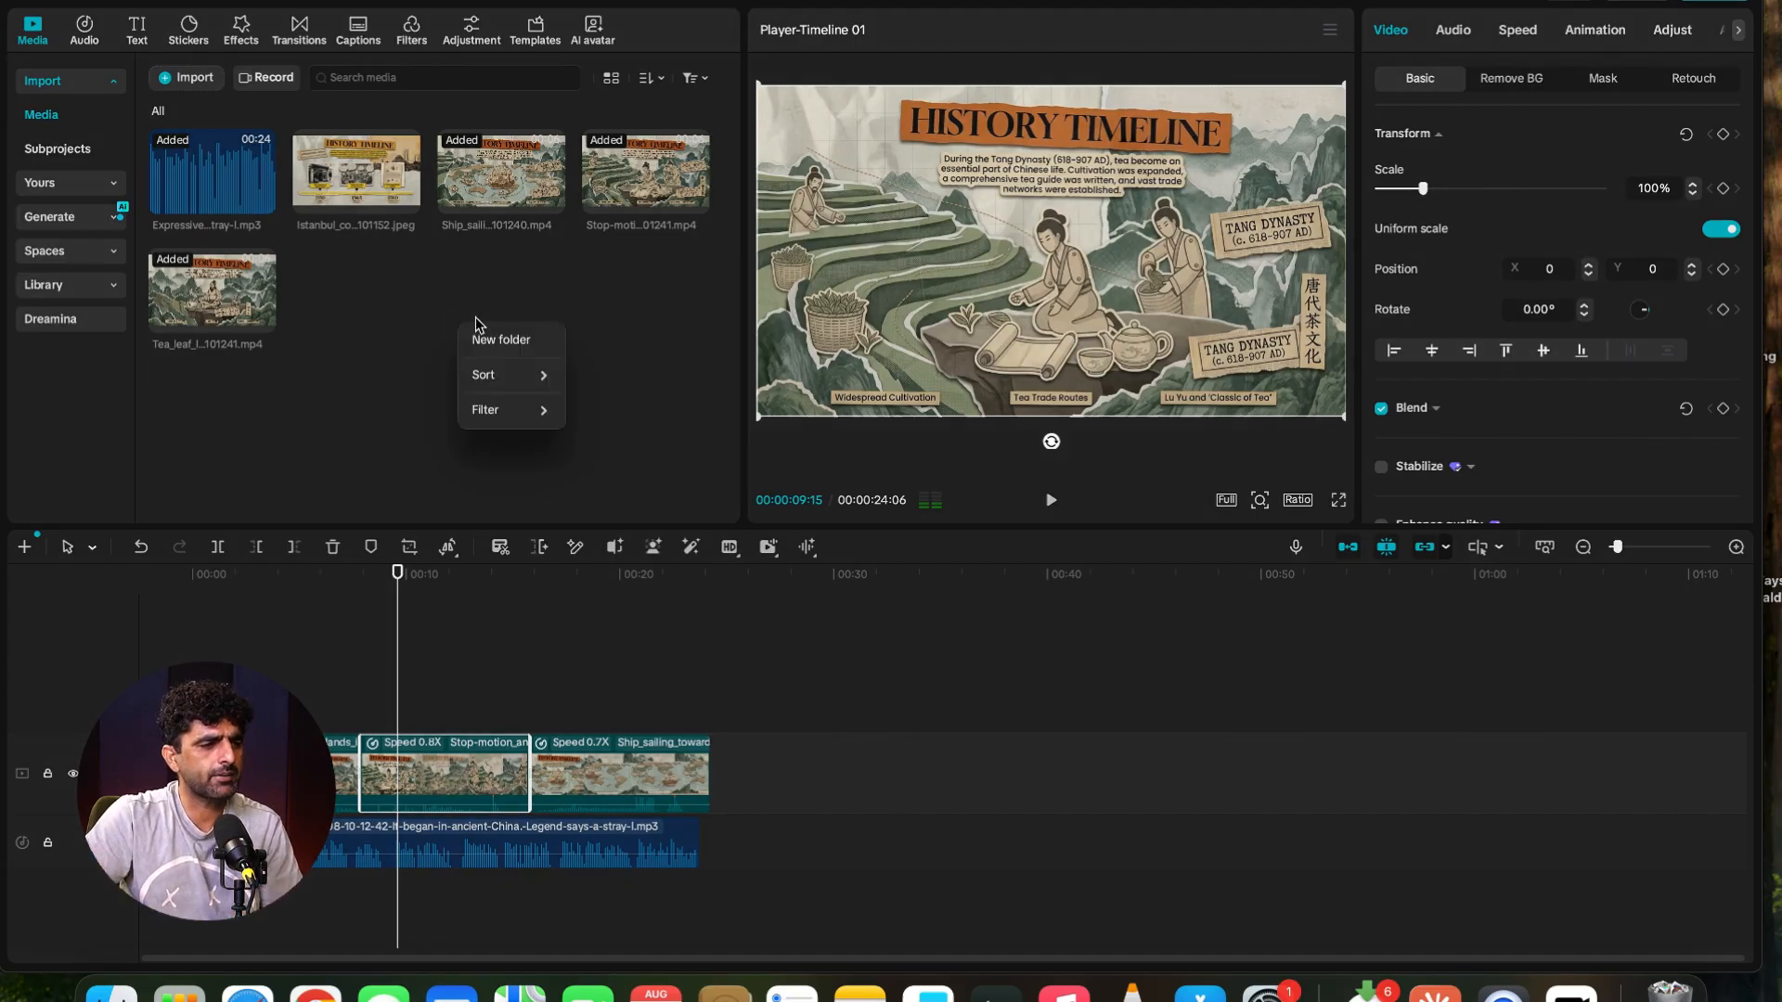
{"action": "left_click", "coordinate": [414, 325]}
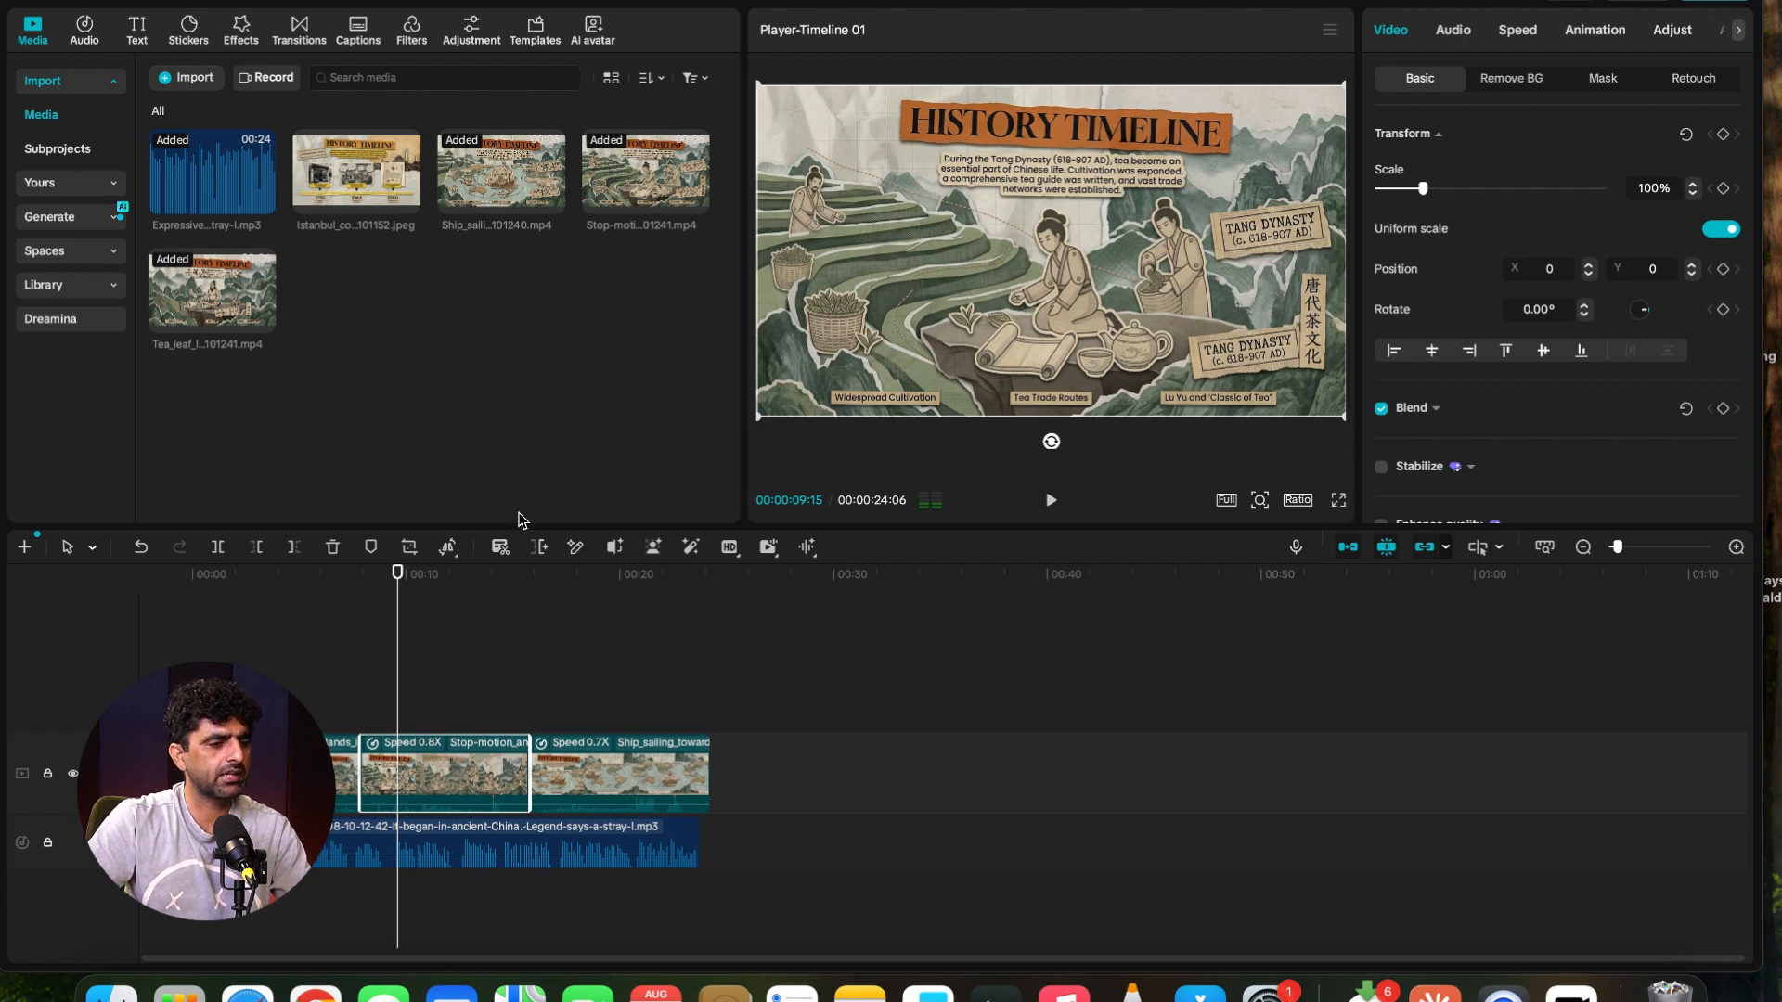
{"action": "left_click", "coordinate": [194, 79]}
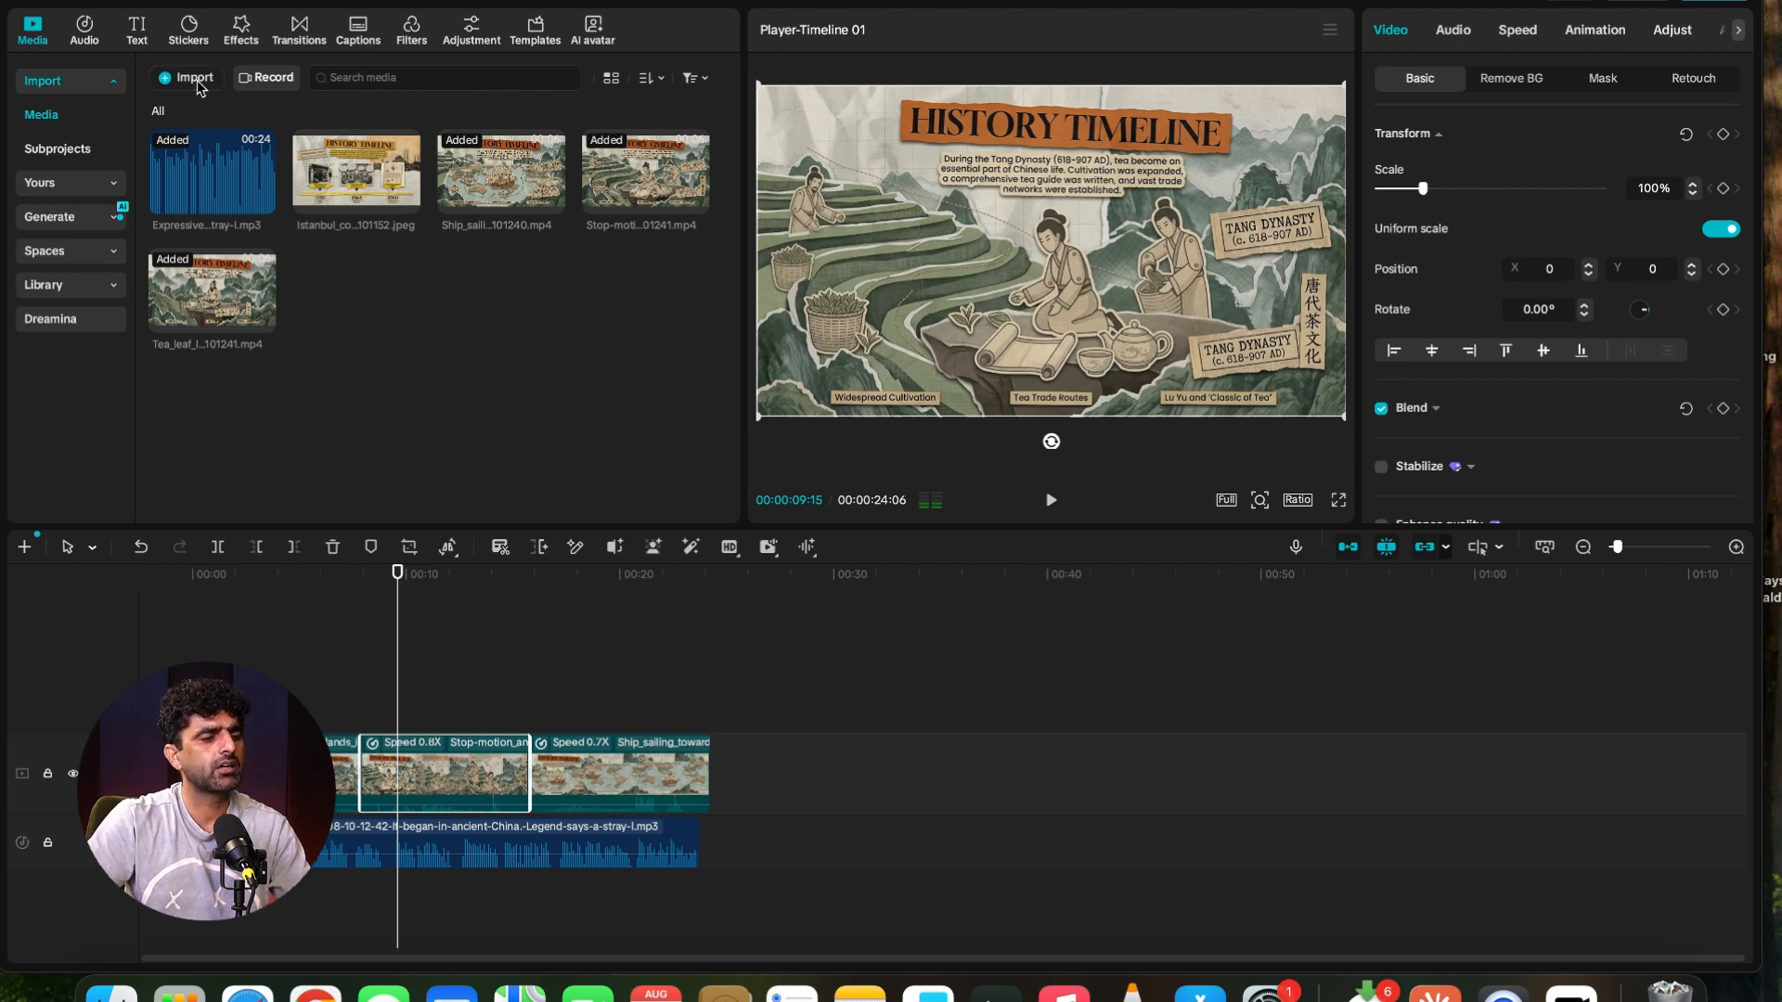
{"action": "left_click", "coordinate": [961, 292]}
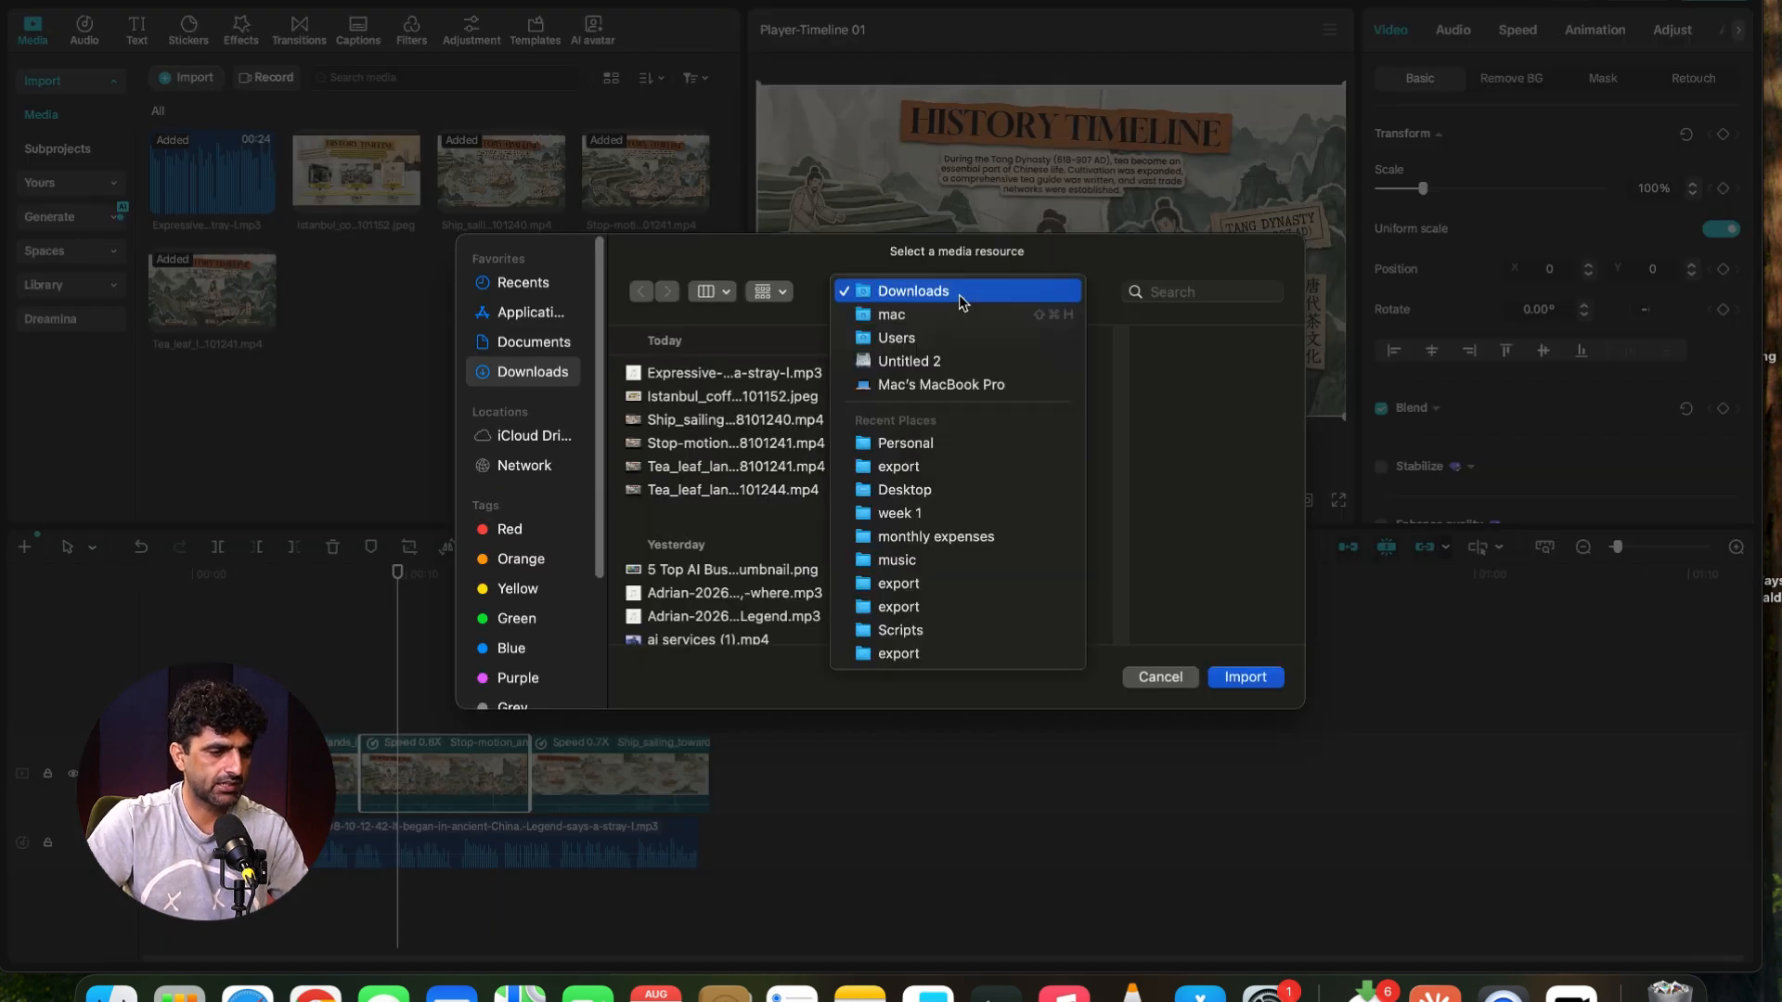
{"action": "left_click", "coordinate": [948, 499]}
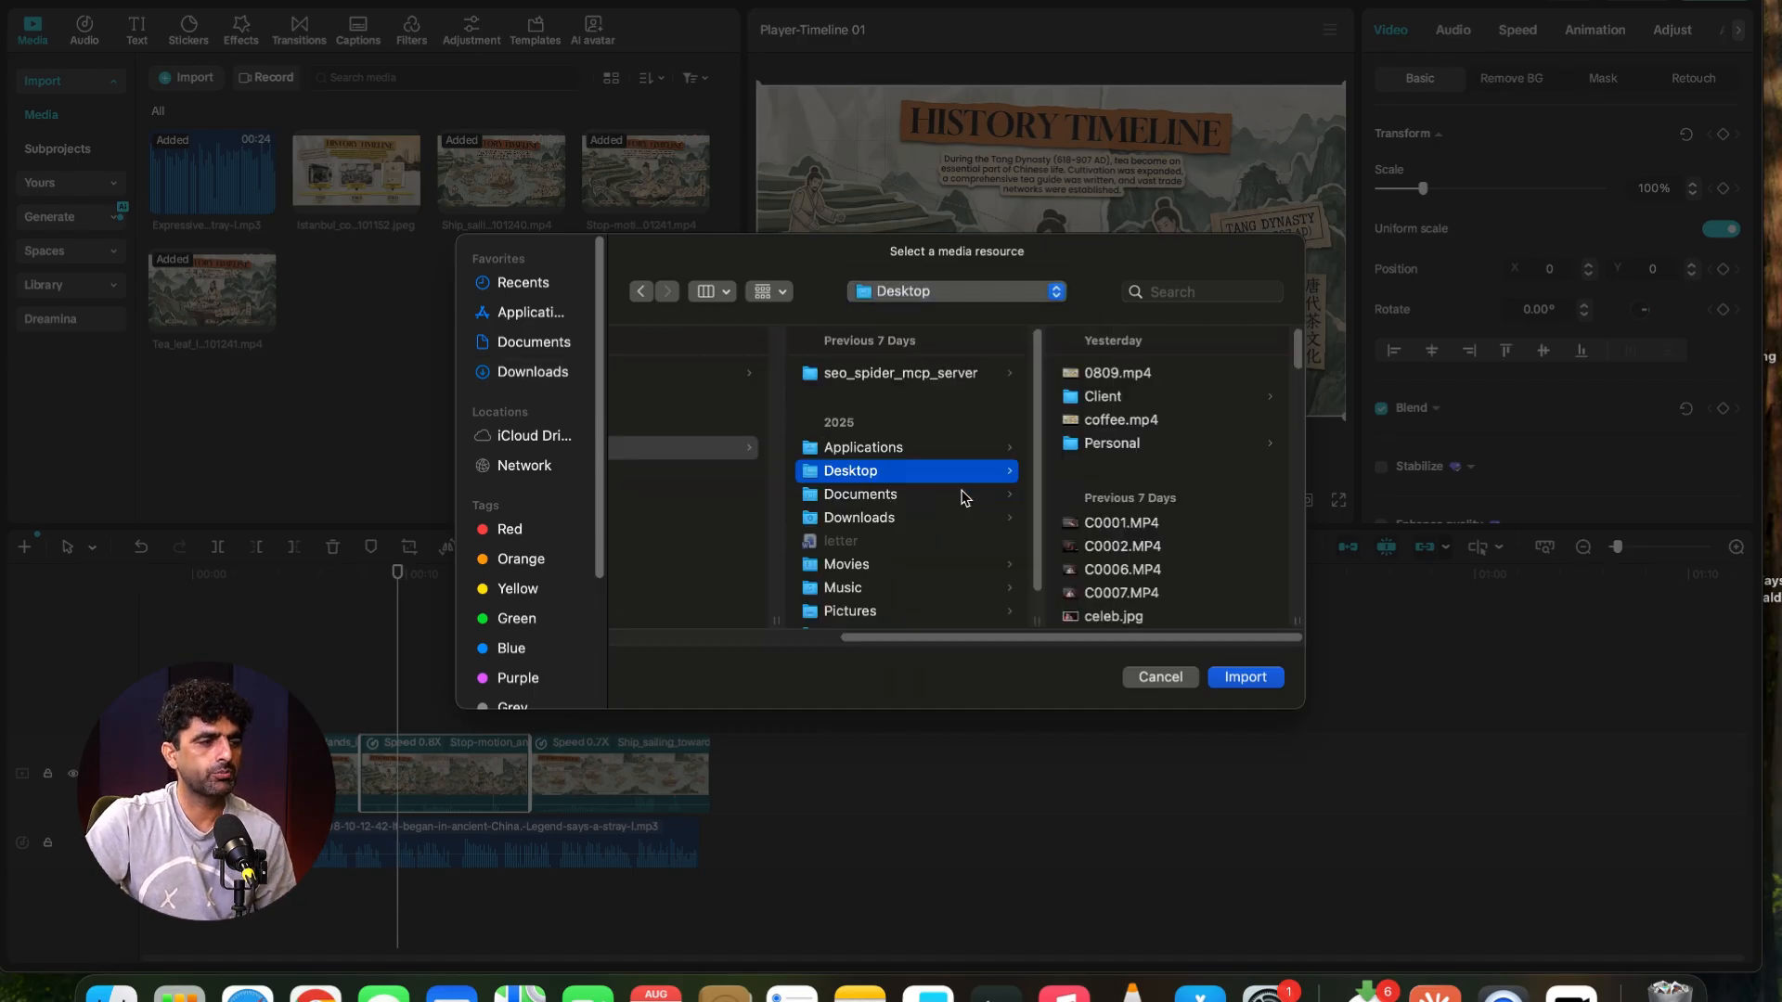
{"action": "left_click_drag", "start_coordinate": [1299, 358], "coordinate": [1297, 405]}
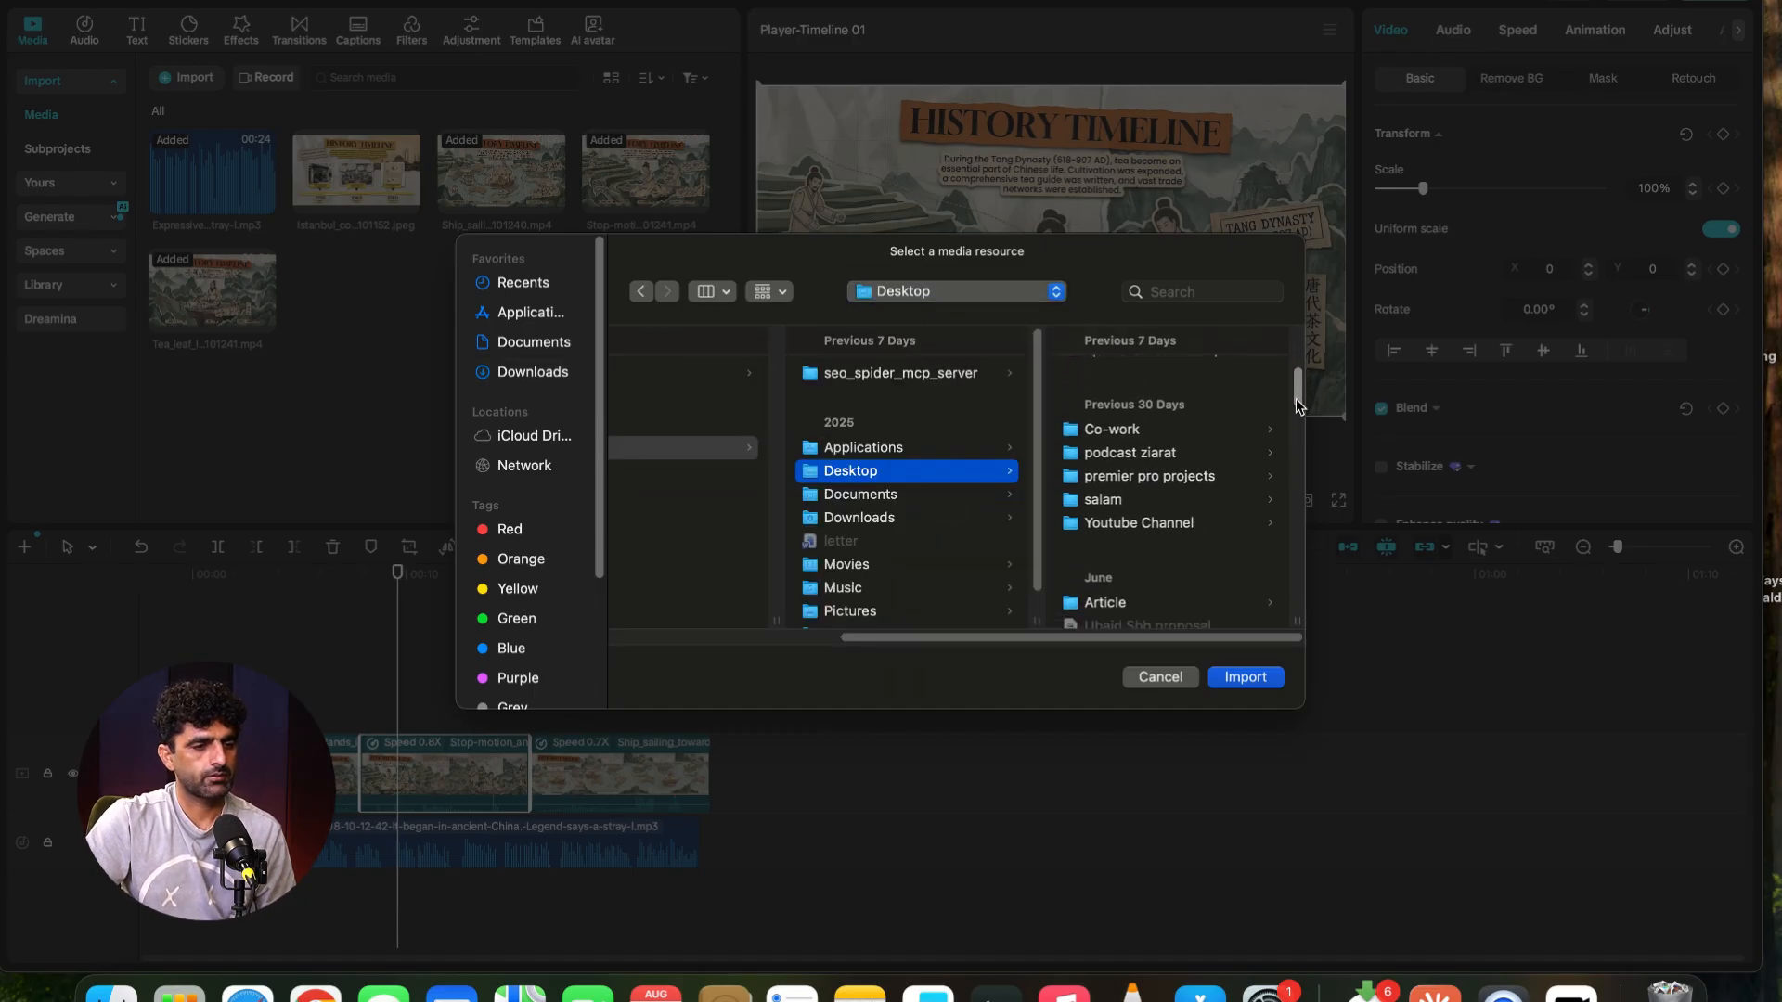
{"action": "left_click", "coordinate": [1151, 476]}
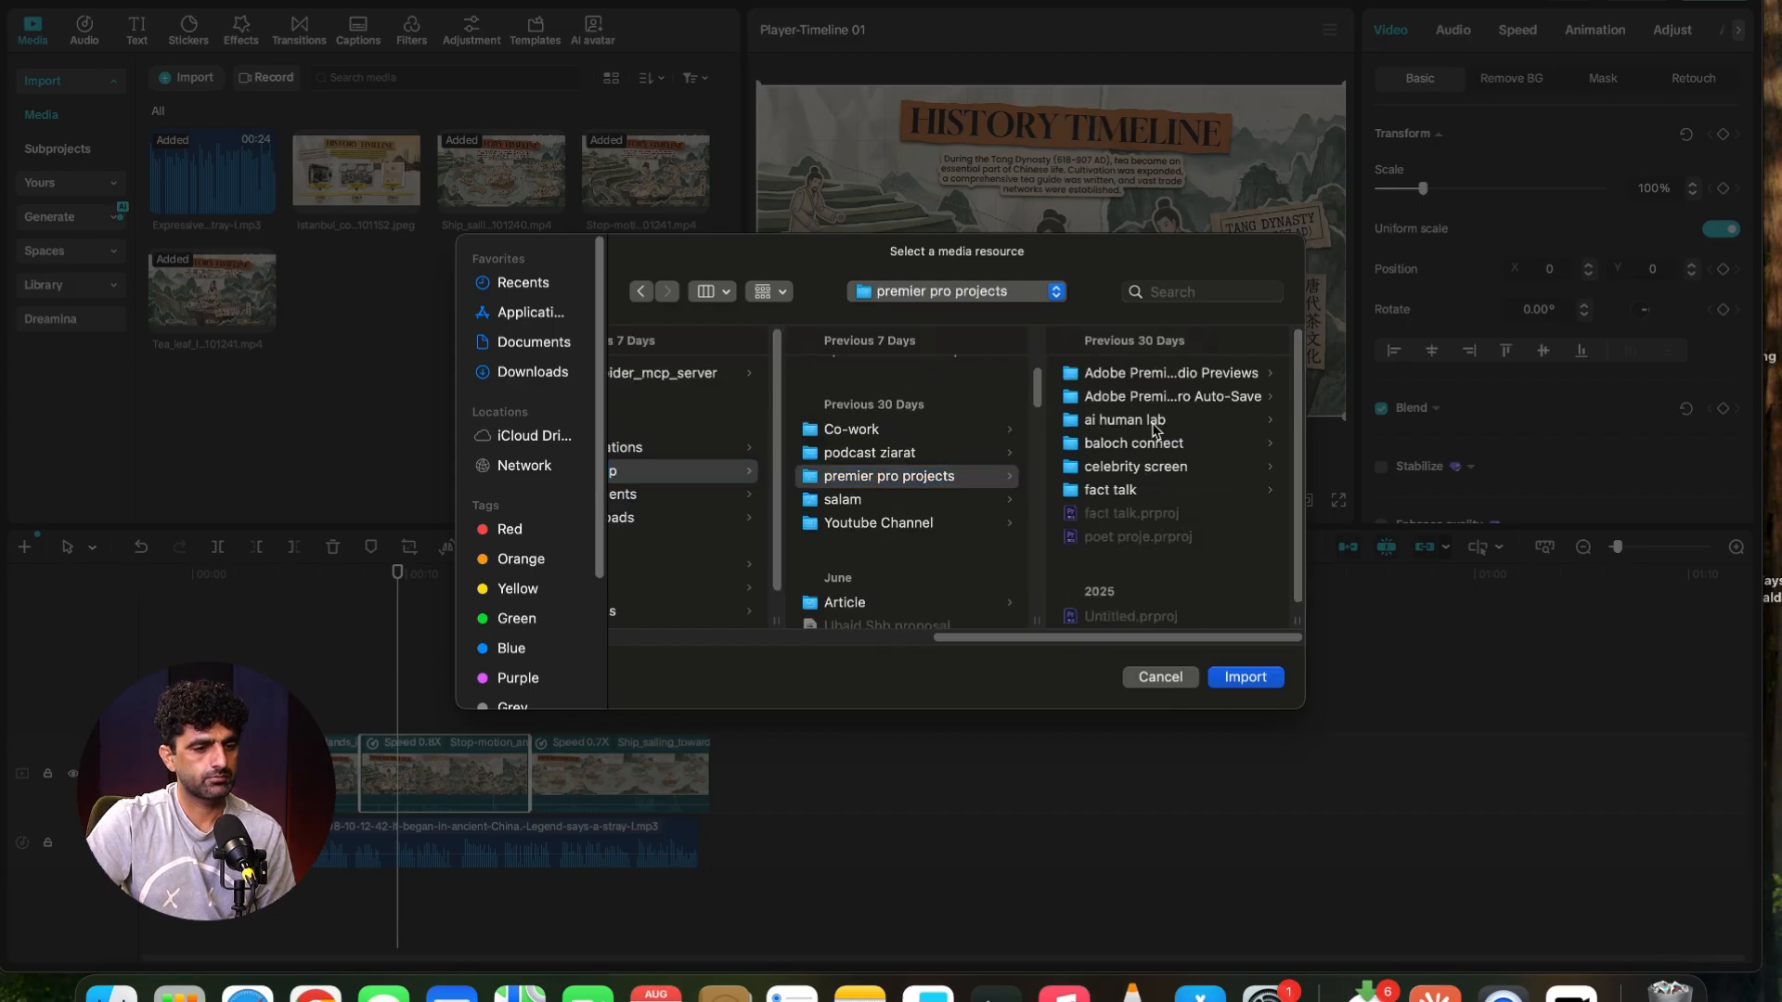
{"action": "left_click", "coordinate": [1155, 422]}
{"action": "left_click", "coordinate": [1104, 423]}
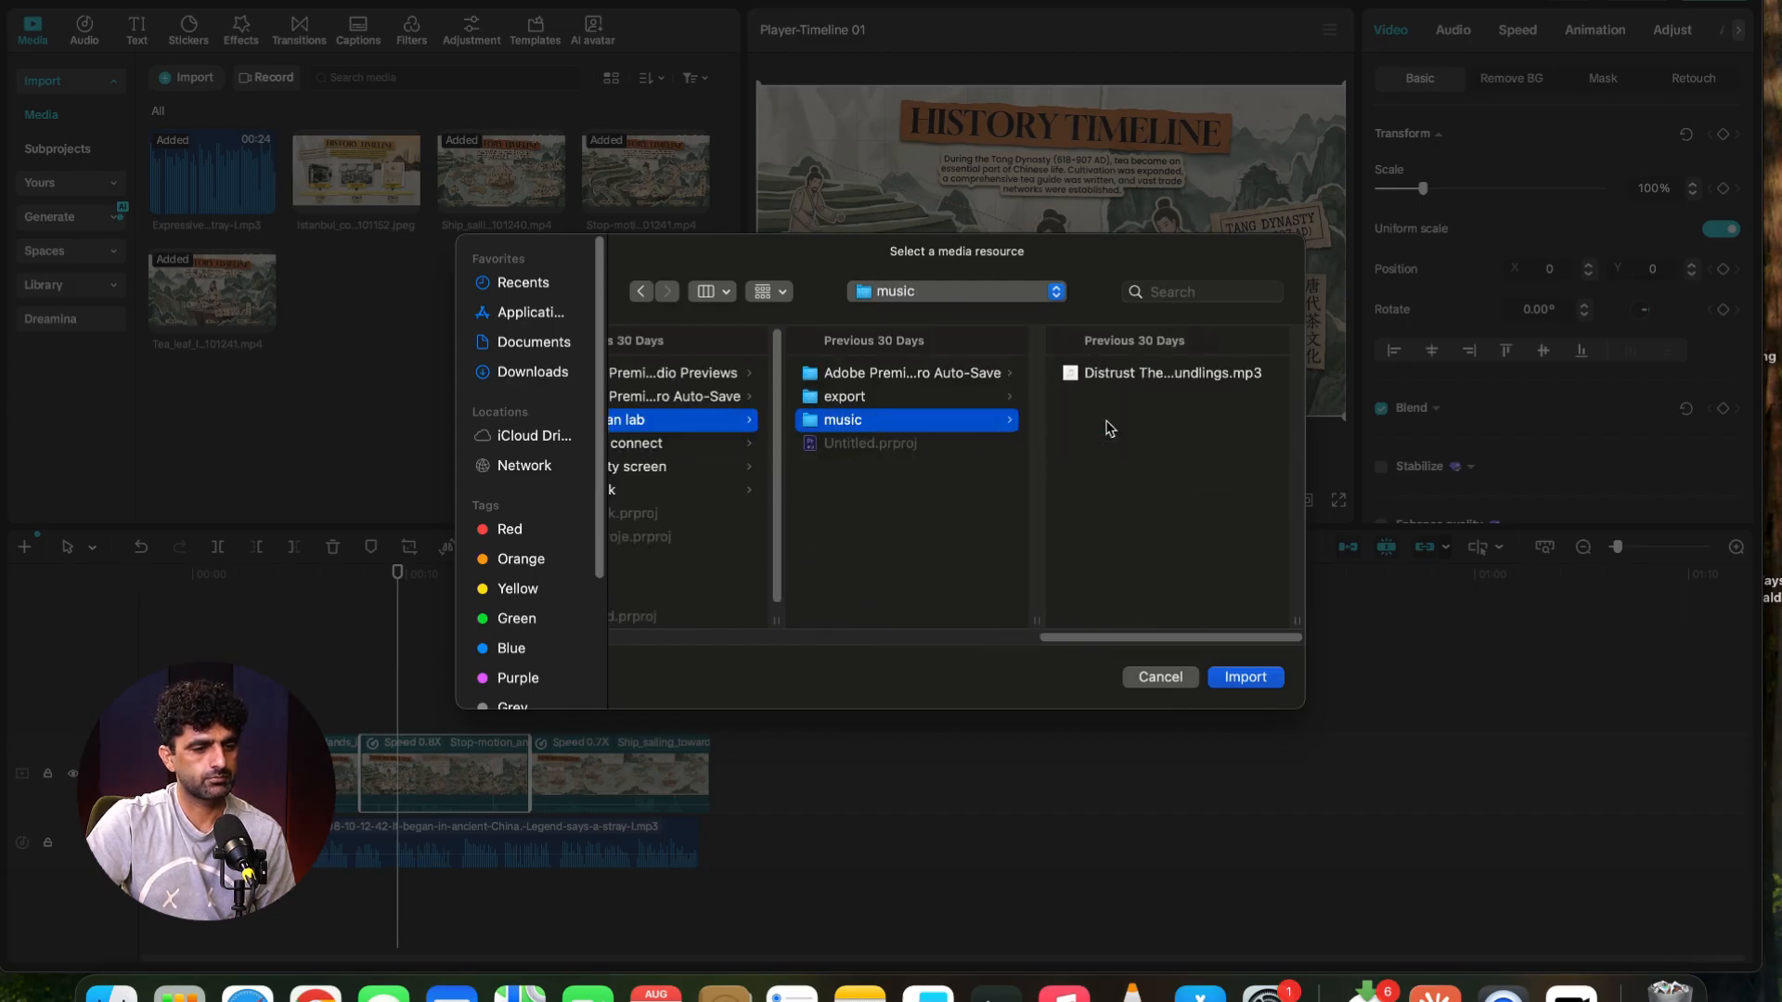
{"action": "left_click", "coordinate": [1120, 375]}
{"action": "left_click", "coordinate": [1244, 676]}
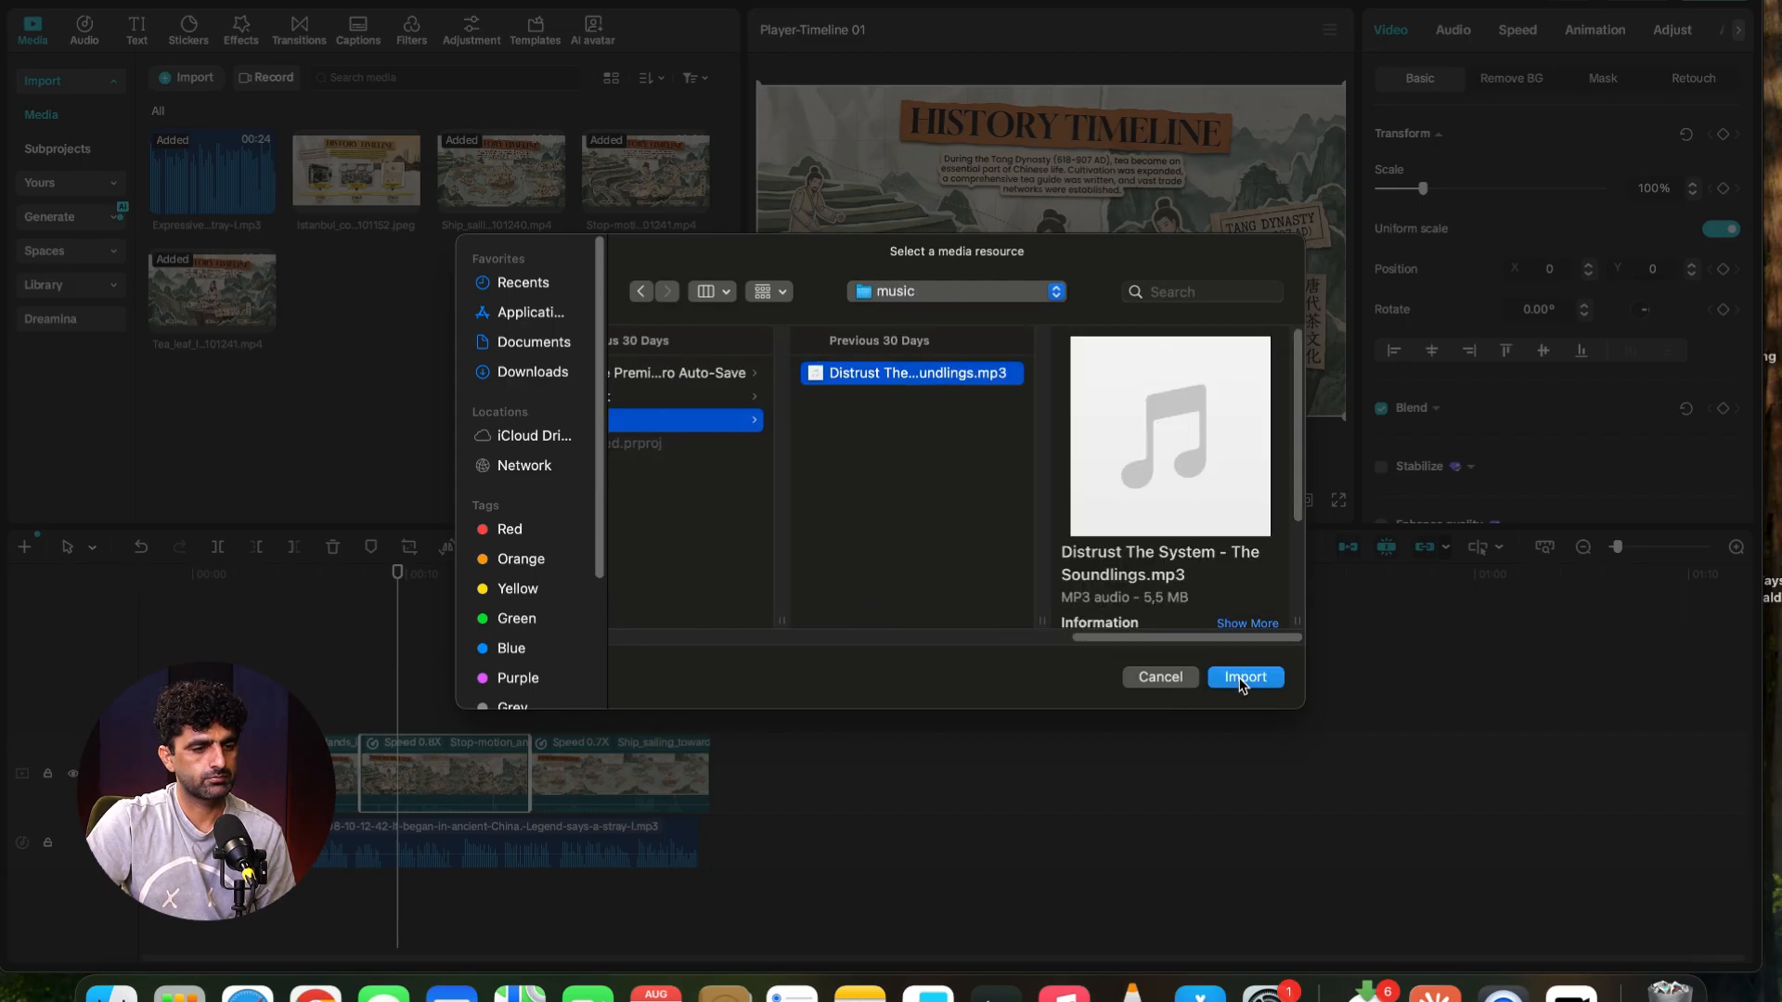
- Add the Soundlings music beneath the voice-over at the timeline start and lower its volume to -24.2 dB during playback
{"action": "mouse_move", "coordinate": [408, 329]}
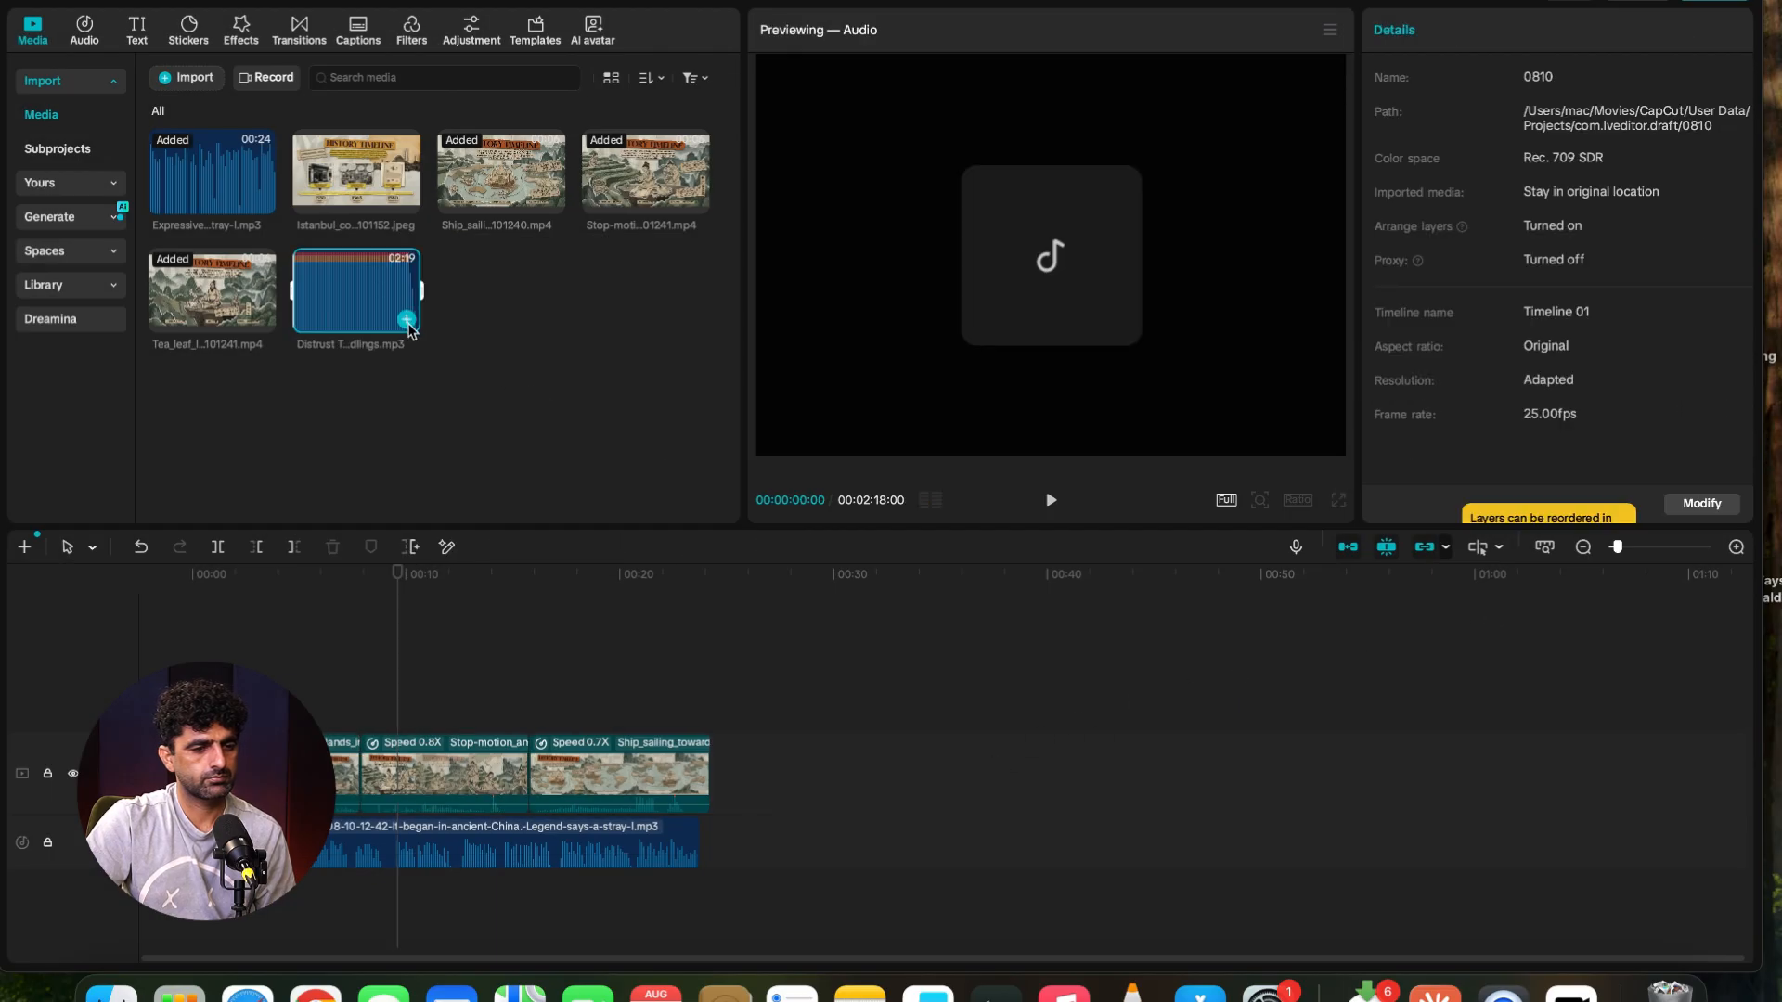
{"action": "left_click_drag", "start_coordinate": [379, 303], "coordinate": [209, 924]}
{"action": "left_click_drag", "start_coordinate": [325, 580], "coordinate": [195, 610]}
{"action": "key", "text": "space"}
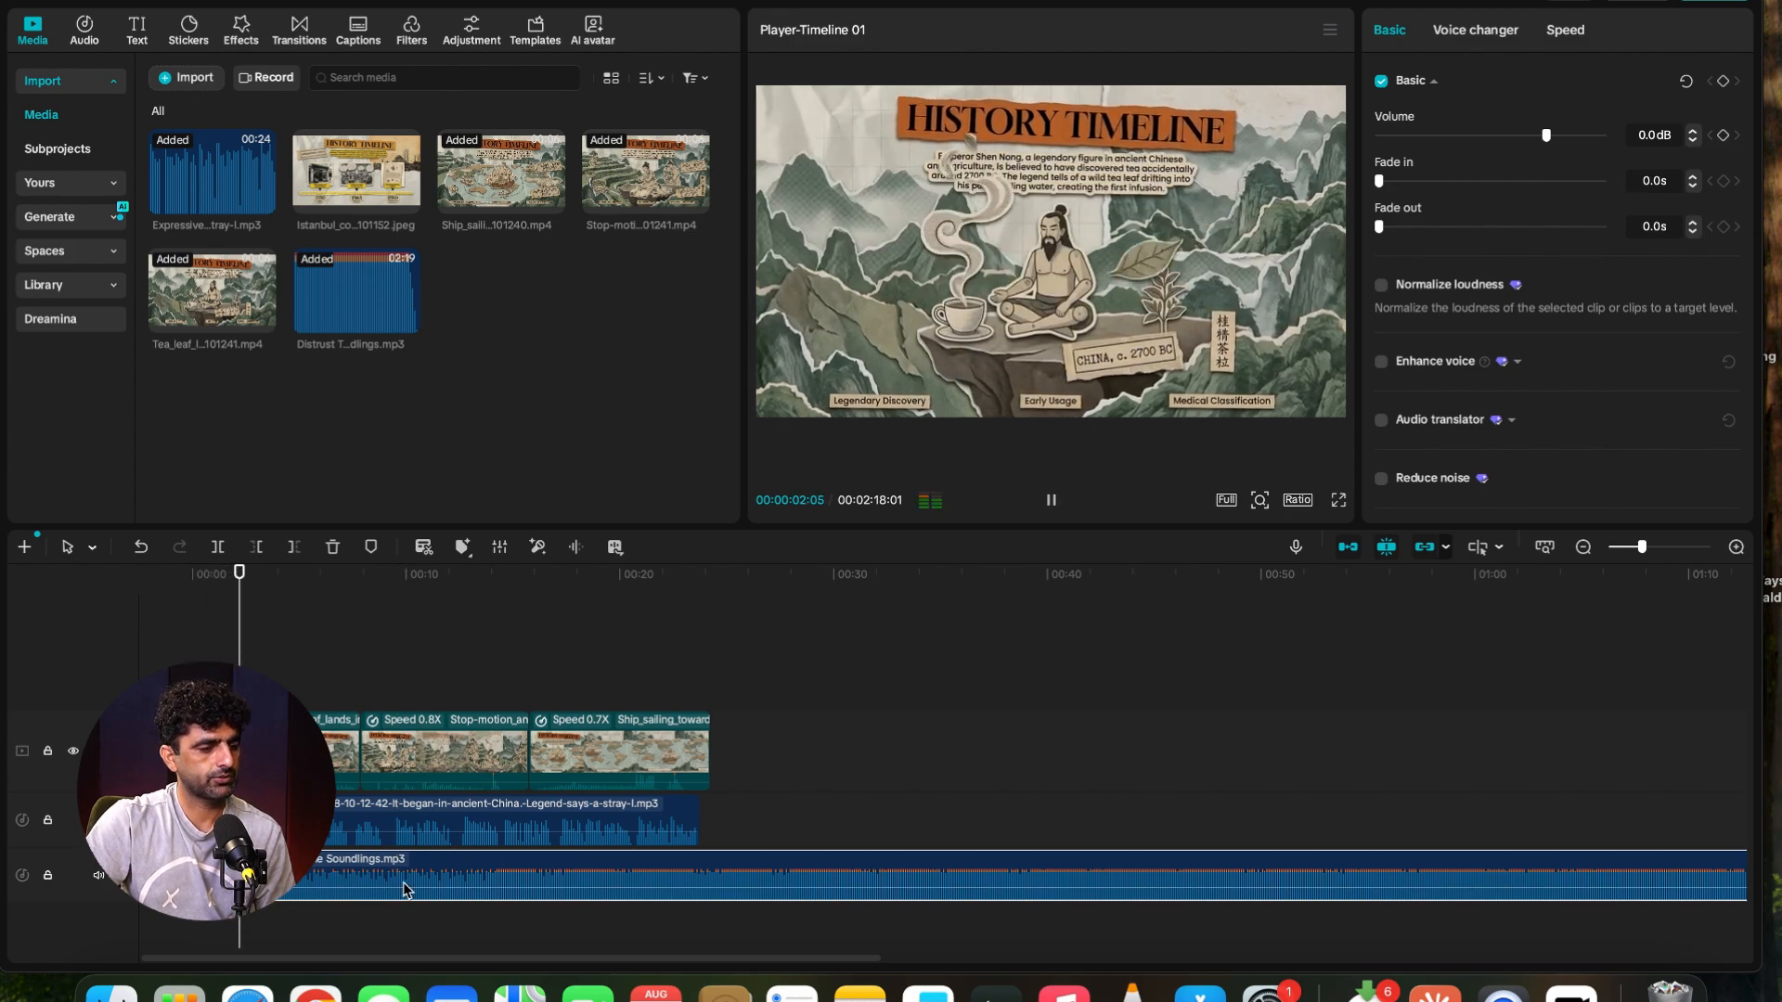
{"action": "left_click_drag", "start_coordinate": [395, 872], "coordinate": [395, 903]}
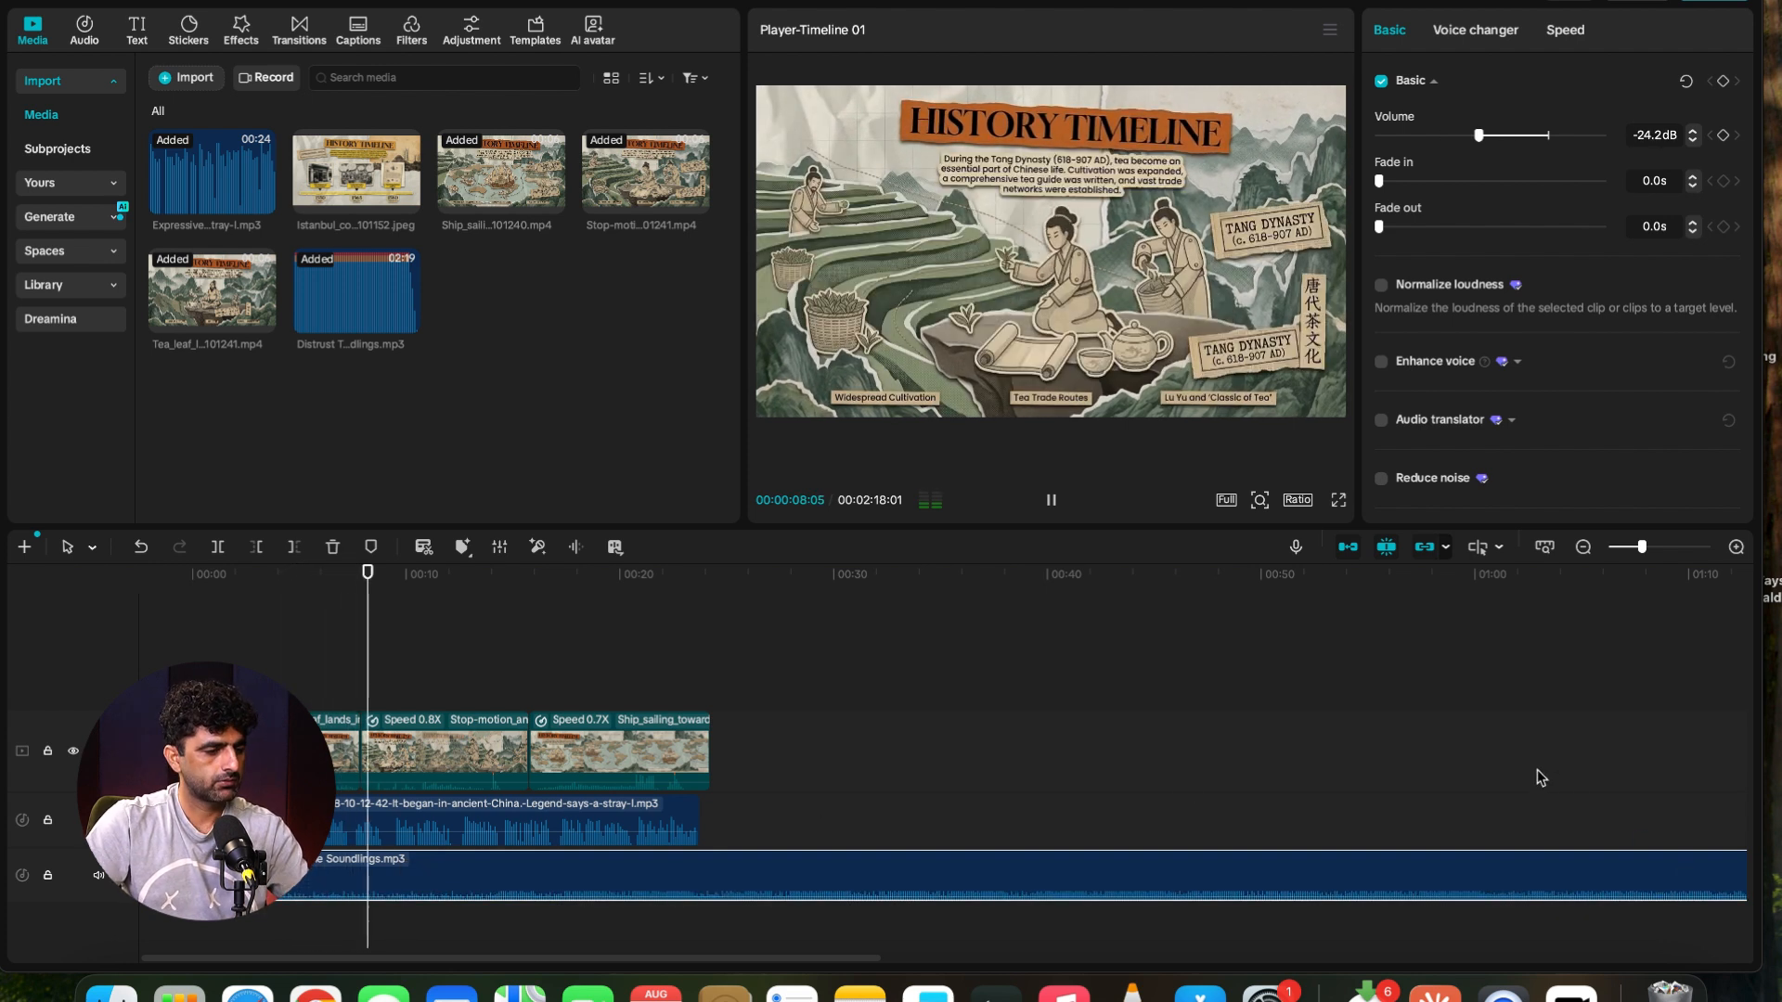
- Trim the end of the background music so it finishes with the video clips
{"action": "key", "text": "super+minus"}
{"action": "key", "text": "super+minus"}
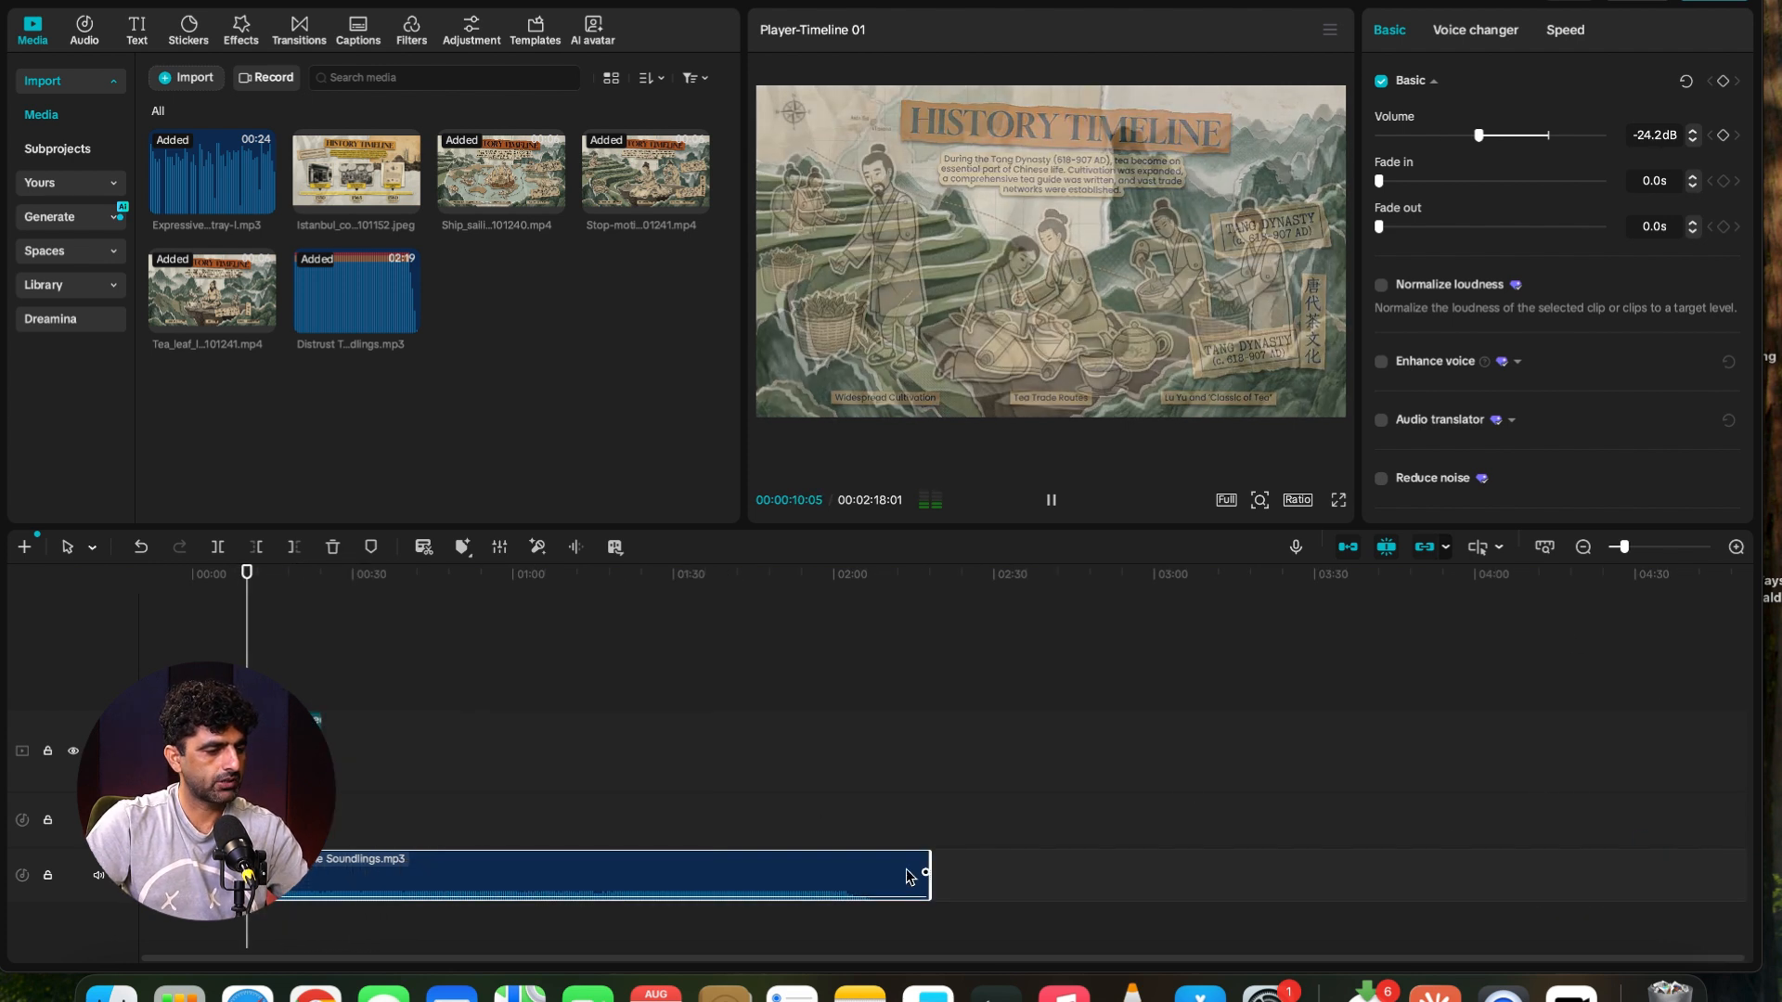
{"action": "left_click_drag", "start_coordinate": [930, 873], "coordinate": [311, 878]}
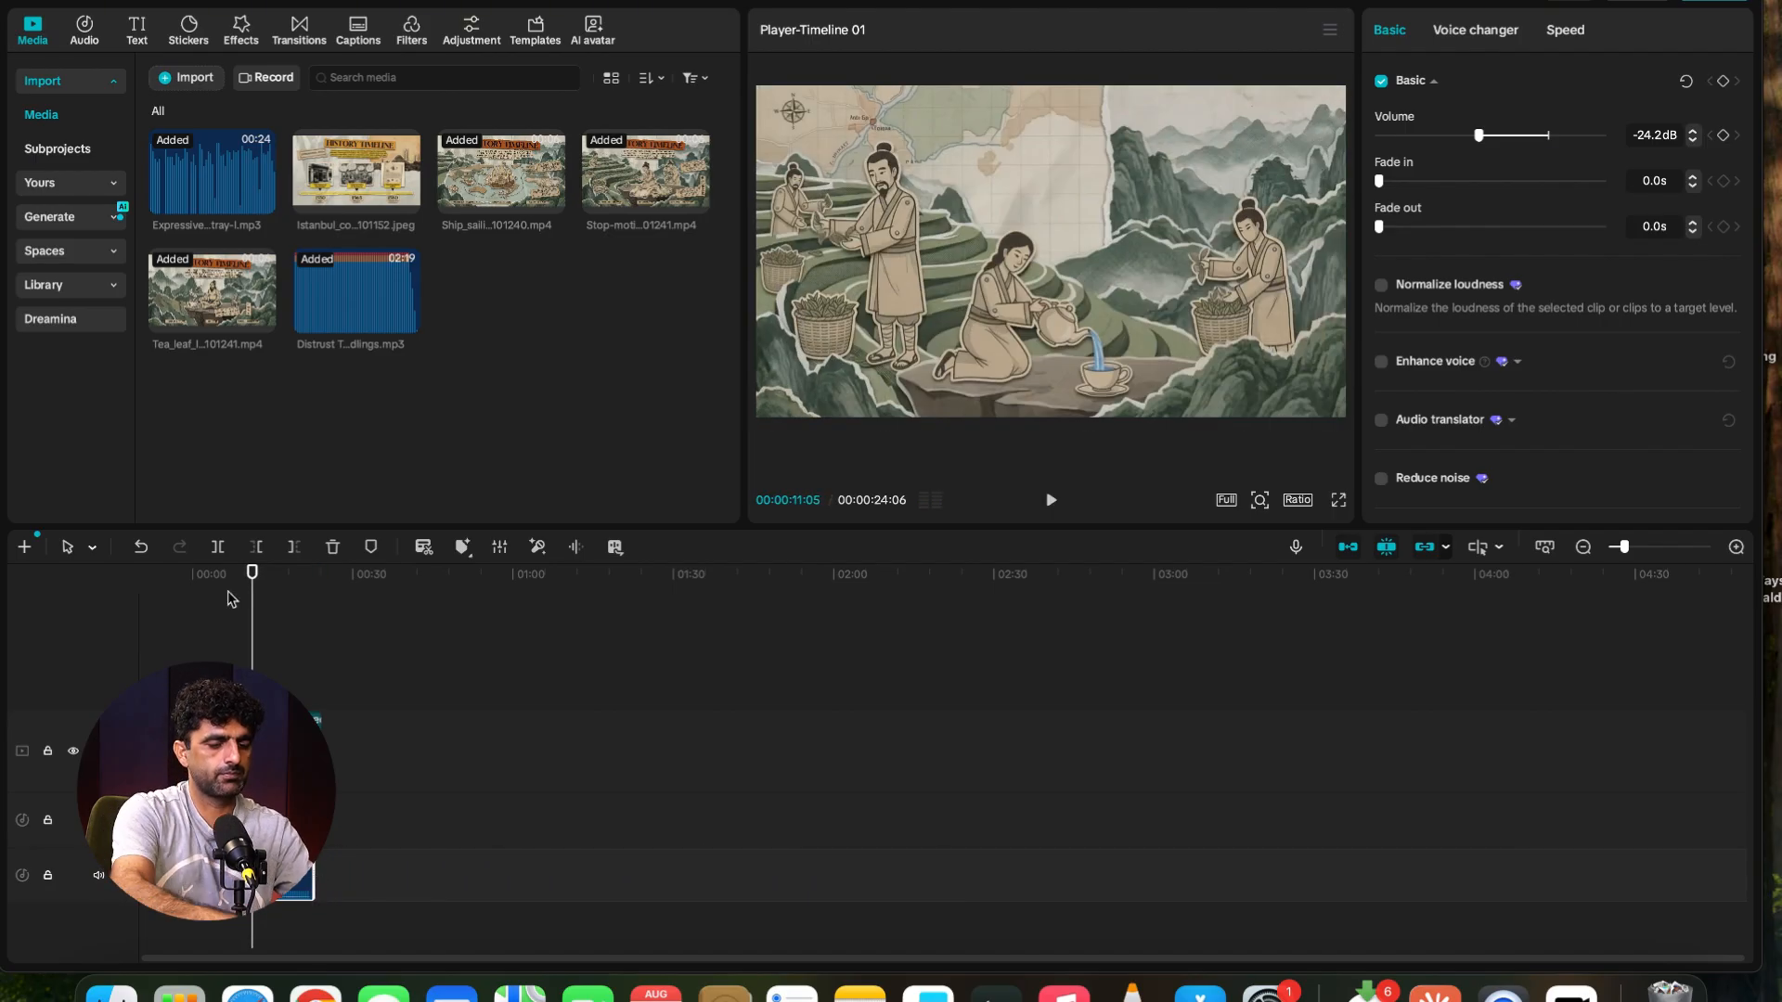
- Play the sequence from the start in full screen to check the picture, voice-over and music together, and return to the editor
{"action": "left_click_drag", "start_coordinate": [248, 583], "coordinate": [186, 602]}
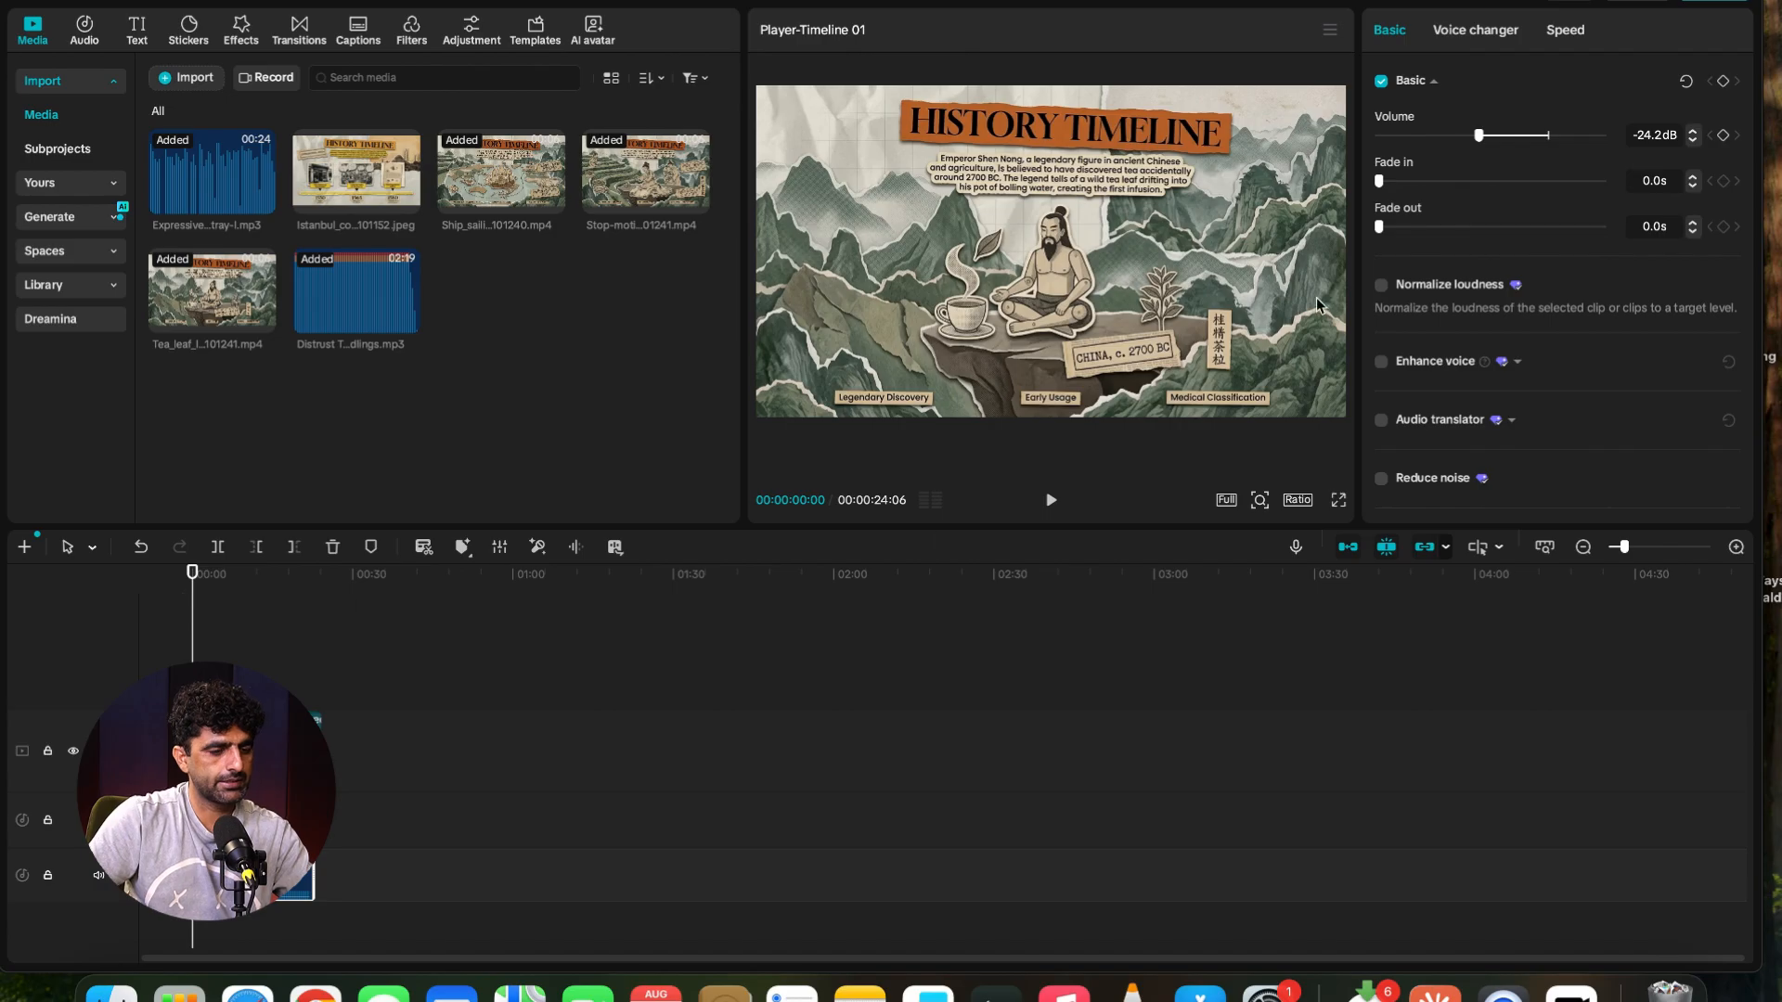
{"action": "left_click", "coordinate": [1340, 501]}
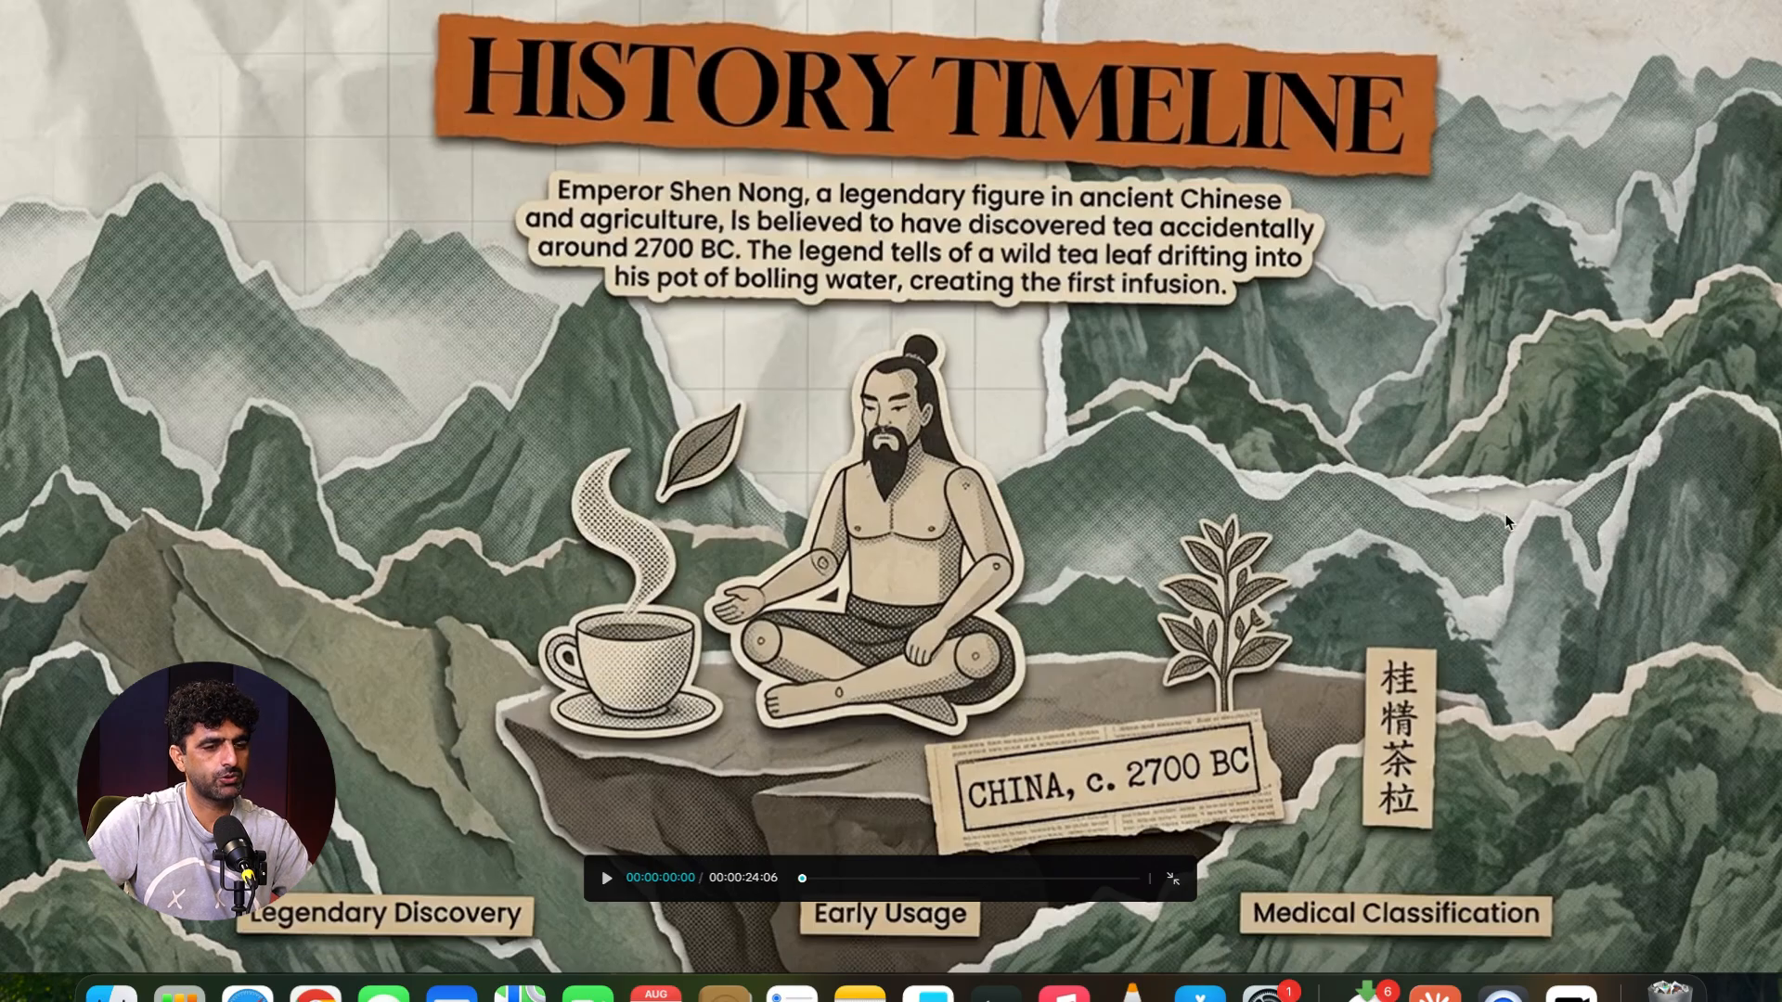
{"action": "key", "text": "space"}
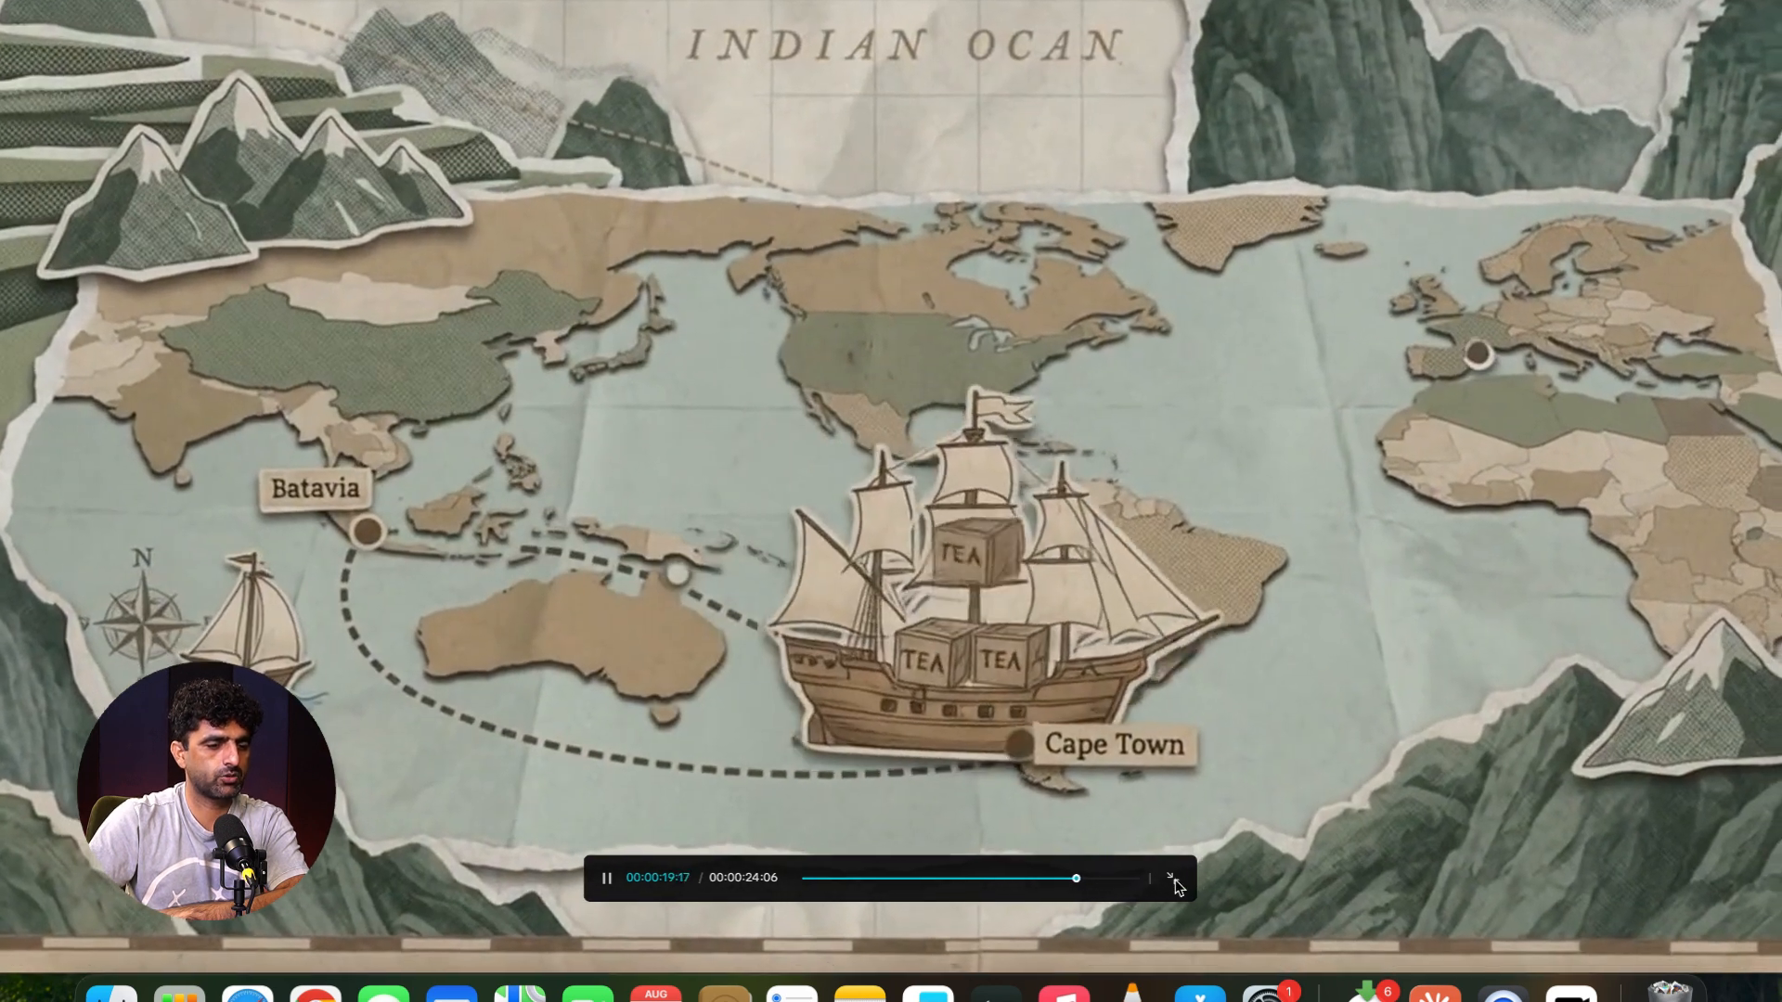
{"action": "left_click", "coordinate": [1172, 880]}
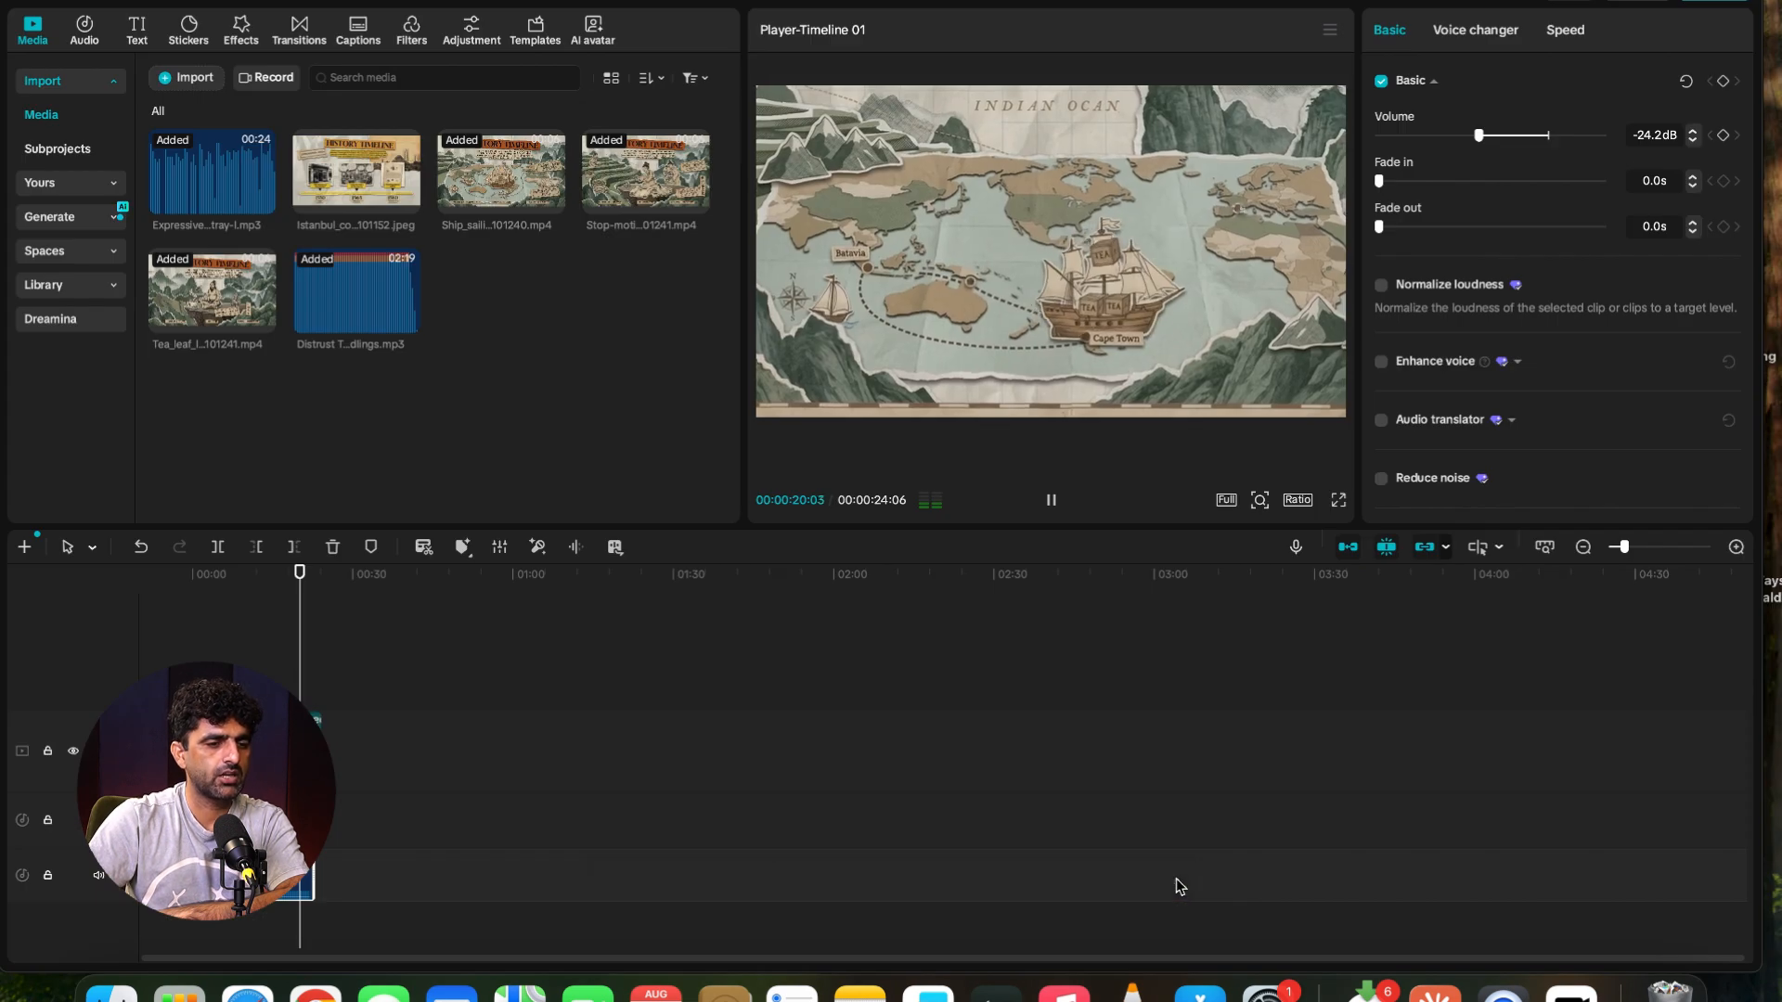
{"action": "left_click", "coordinate": [260, 585]}
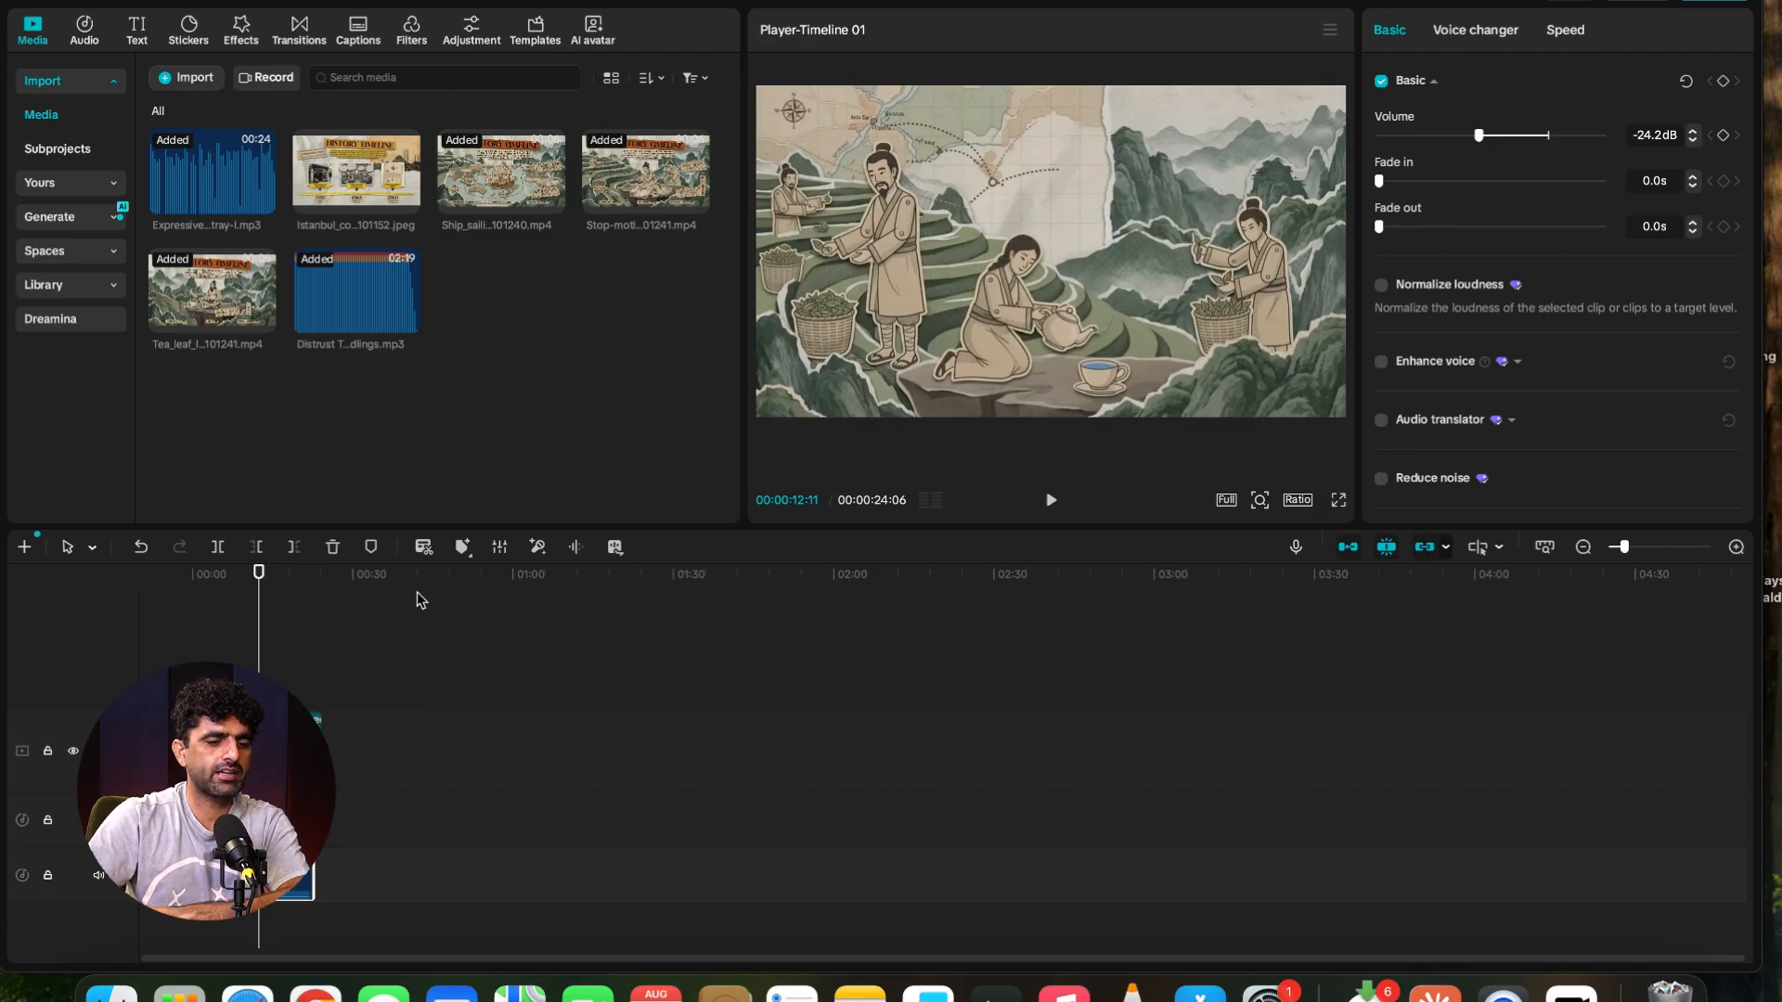